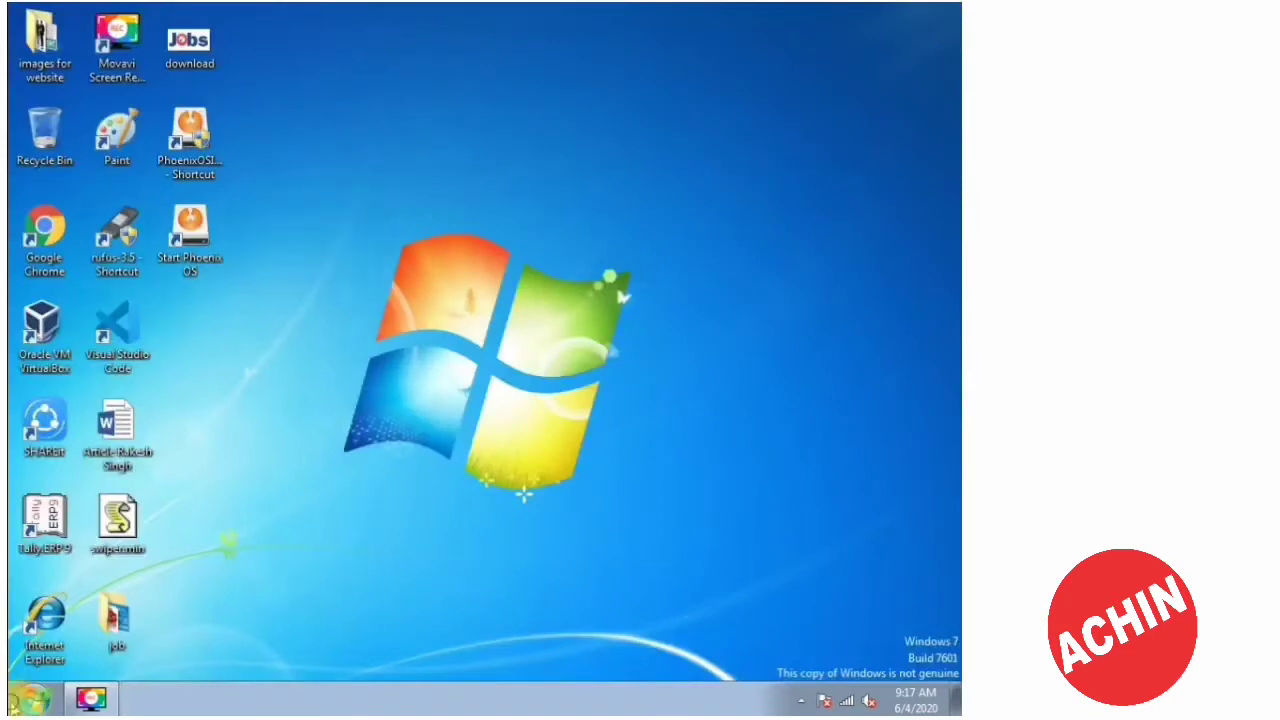
click(31, 699)
click(63, 614)
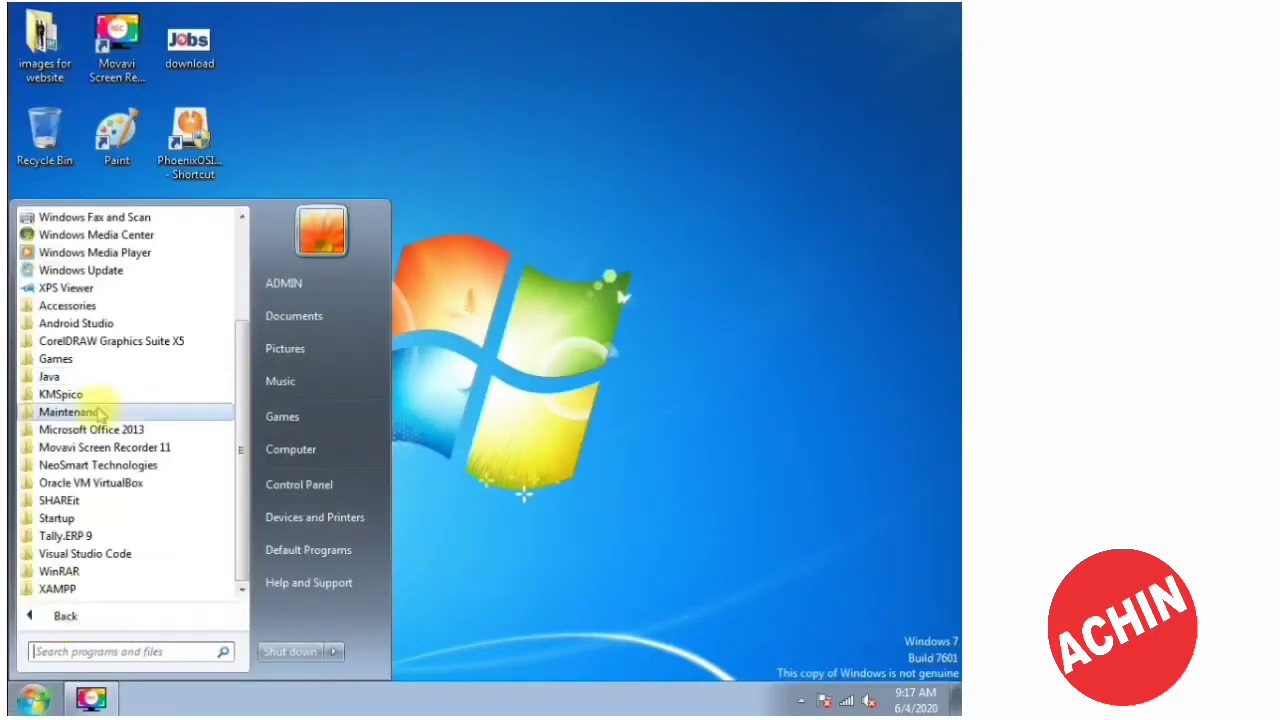
click(78, 304)
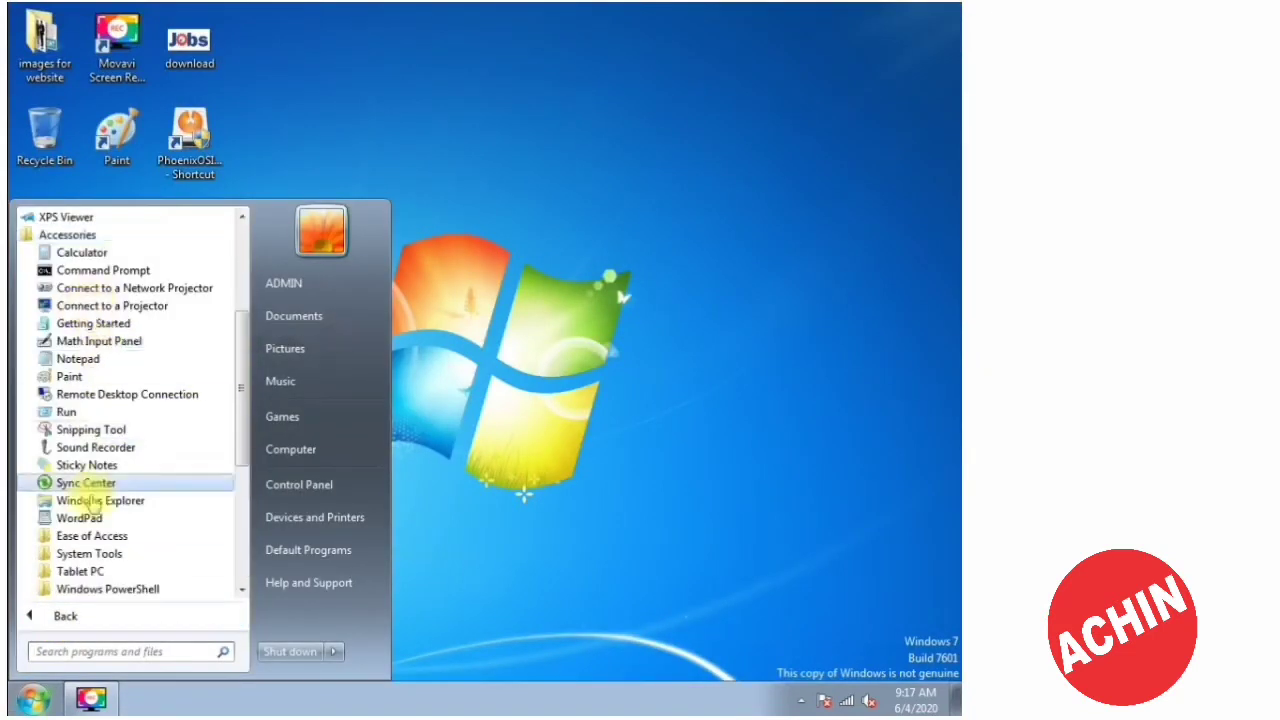
click(428, 261)
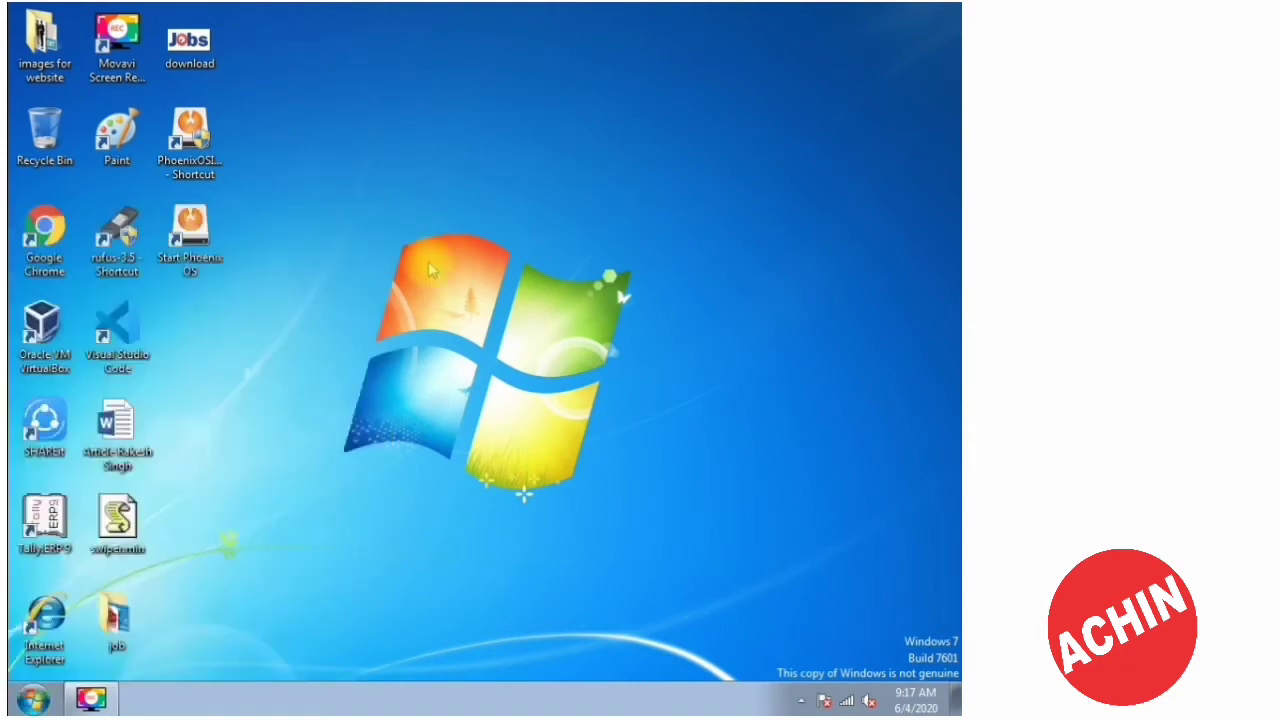
Launch WordPad with the Run command "wordpad" and close its empty window.
key(super+r)
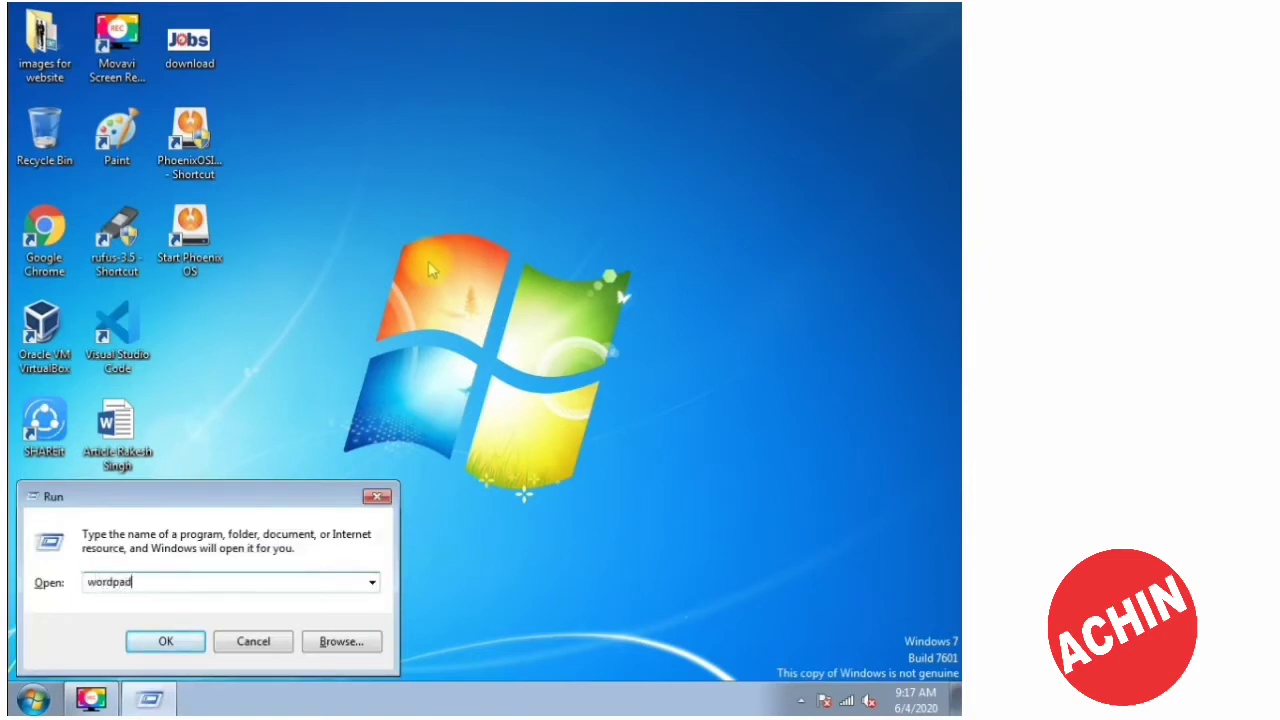
click(166, 641)
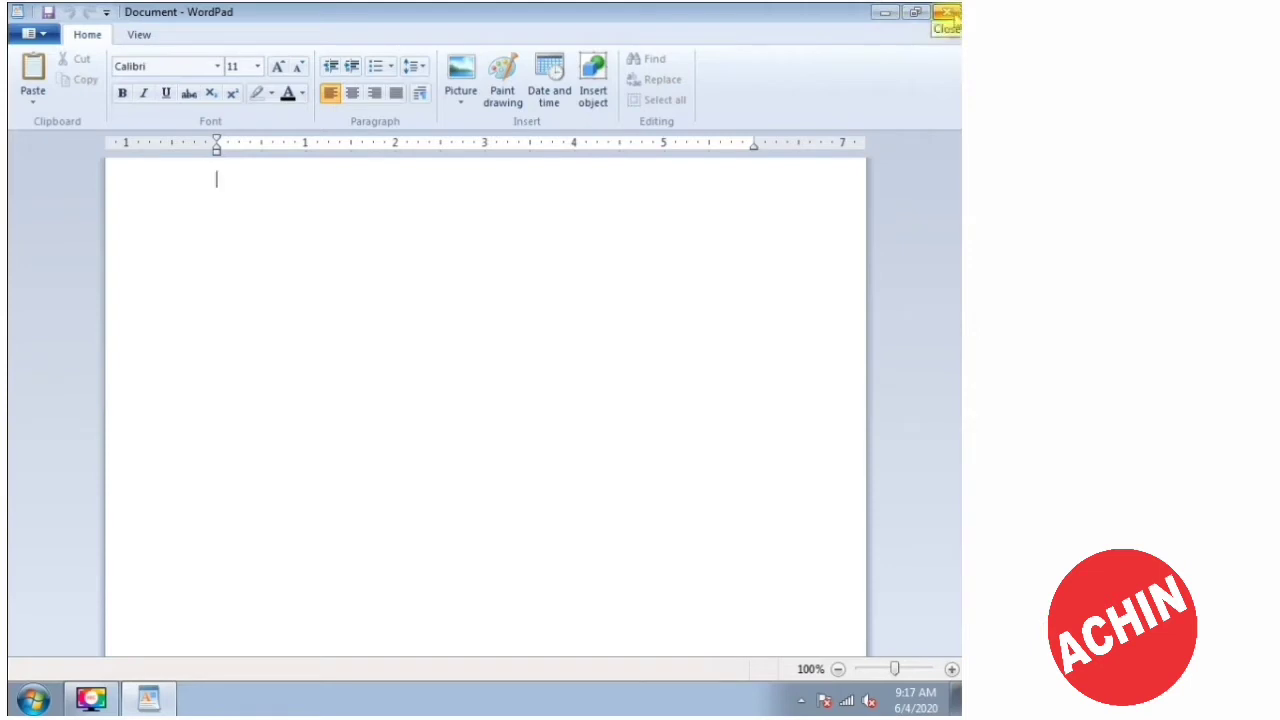
click(946, 13)
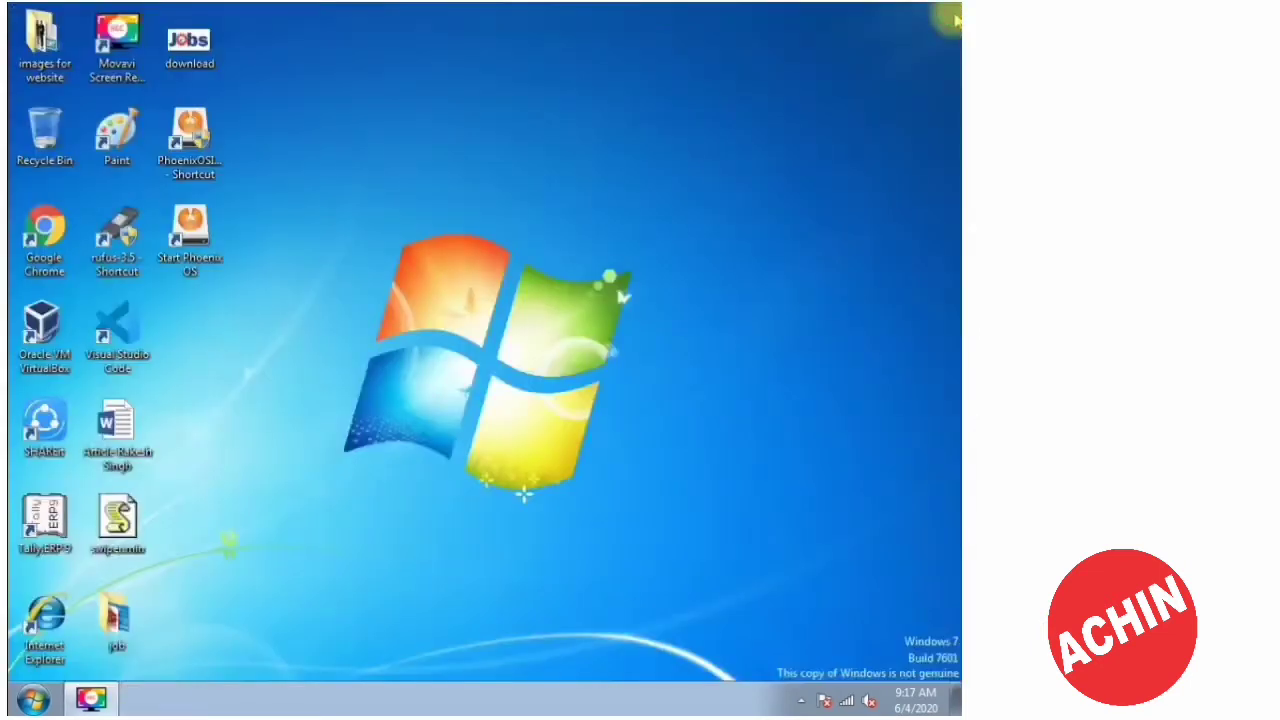
right_click(408, 102)
click(413, 437)
Launch WordPad from the Accessories group of the installed programs.
click(33, 700)
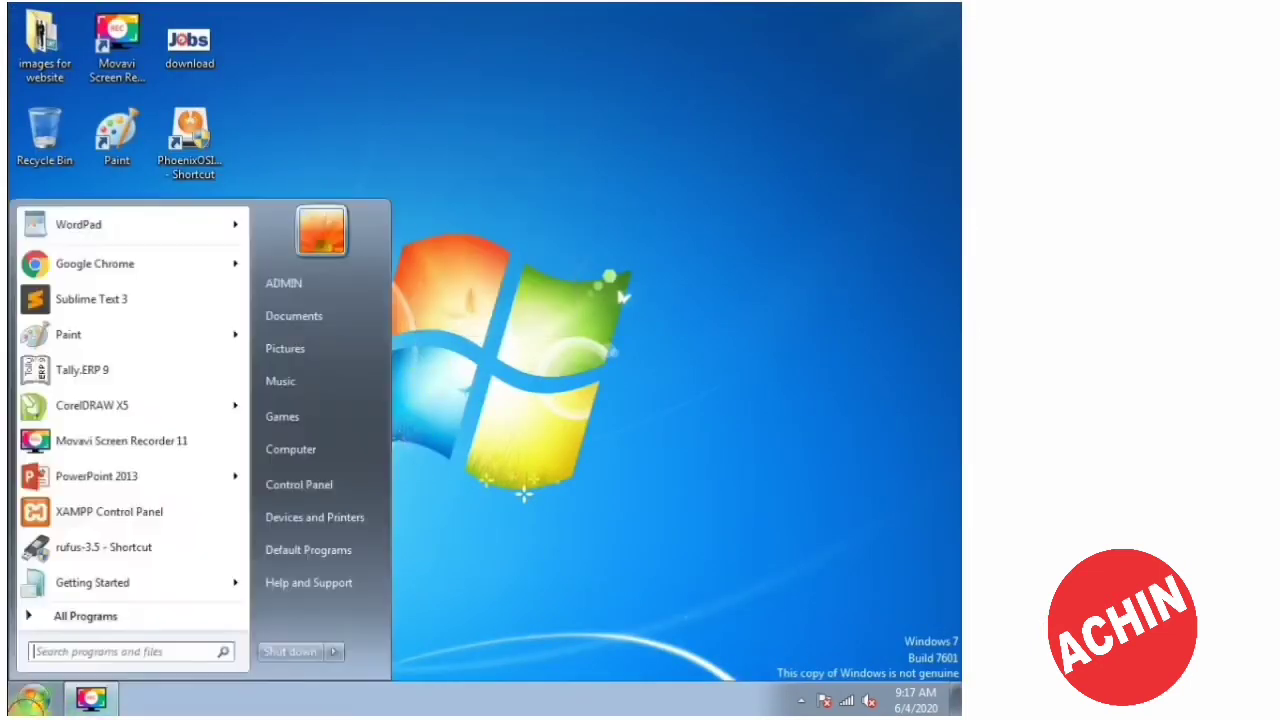
click(62, 612)
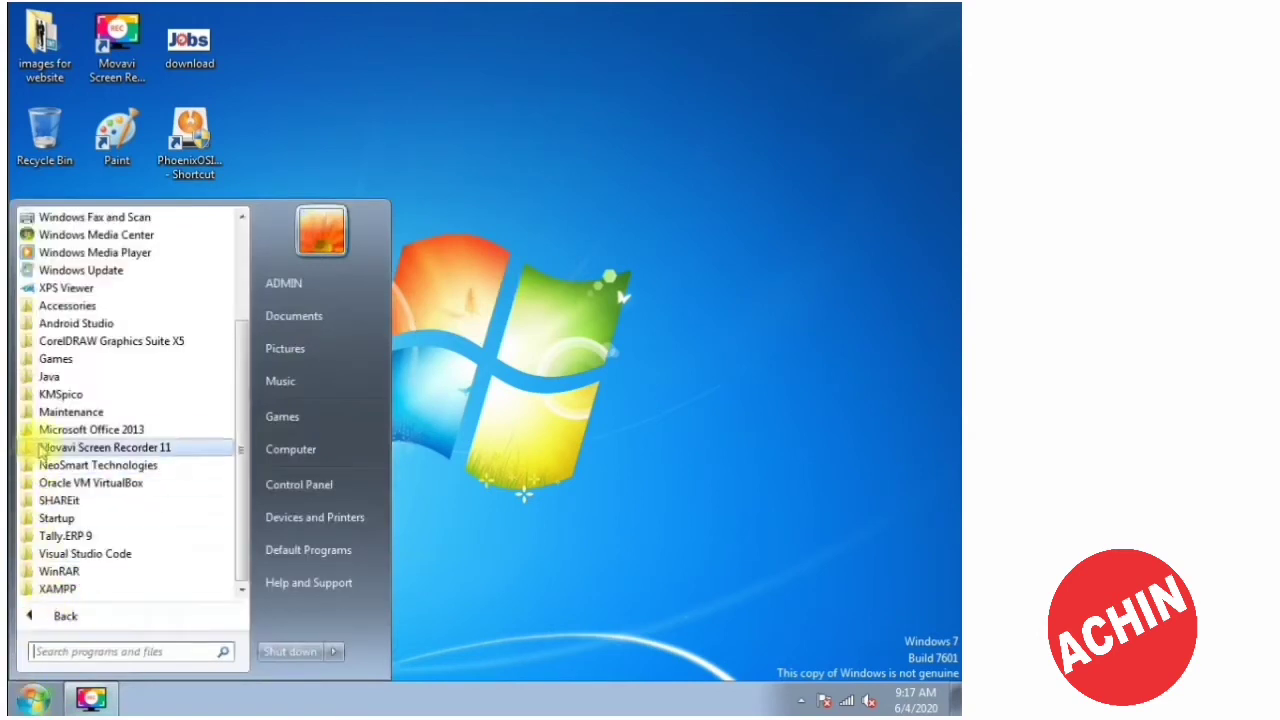
click(66, 307)
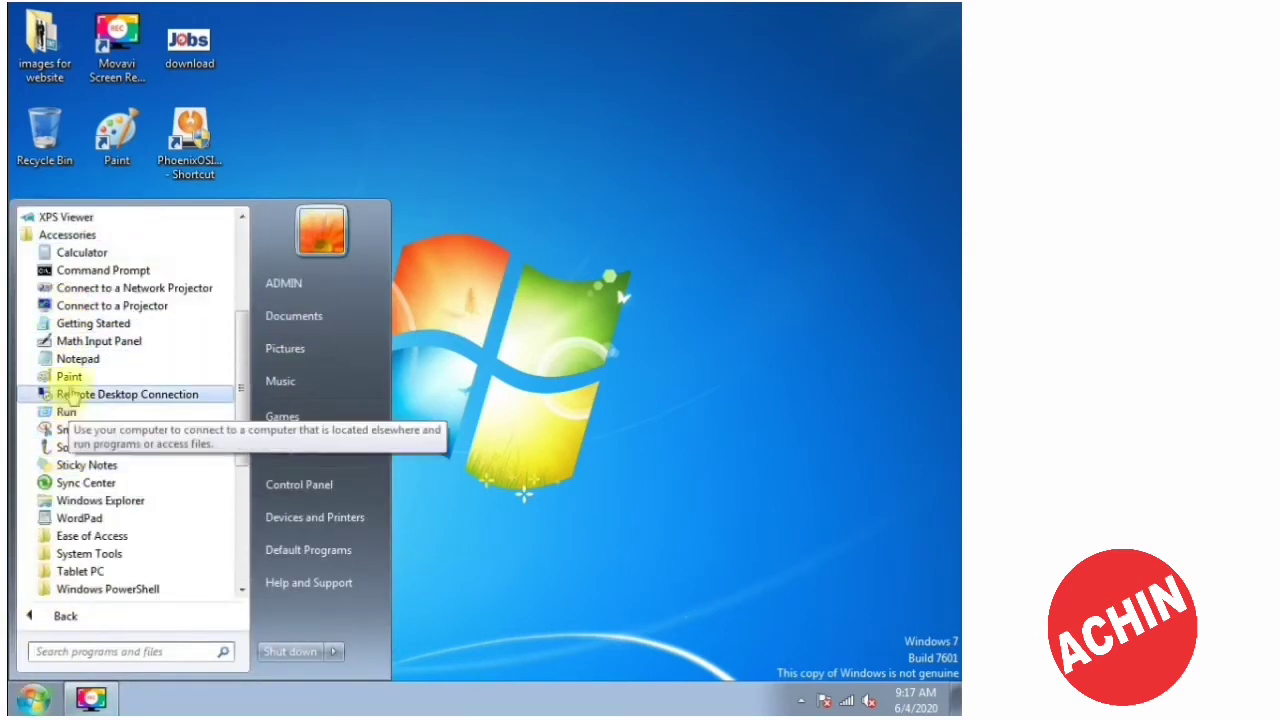
click(86, 517)
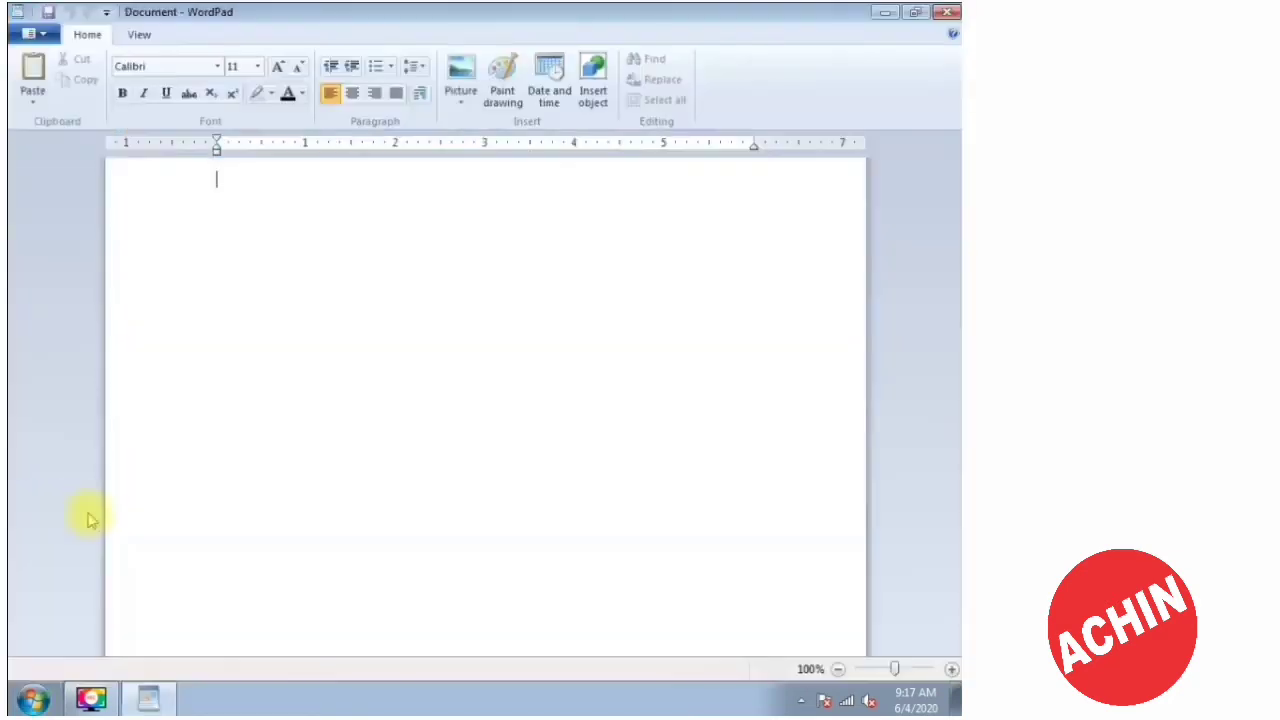
Open the existing file "Document word pad 1" from the Documents library.
click(46, 47)
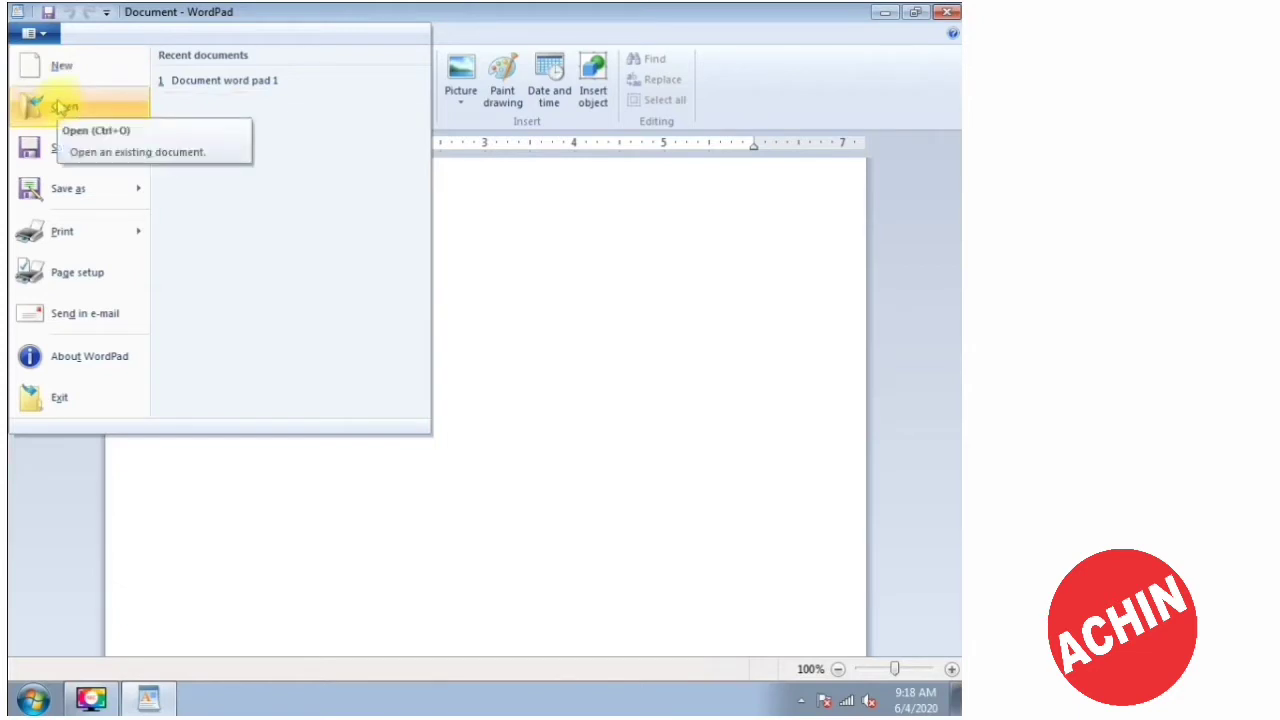
click(60, 107)
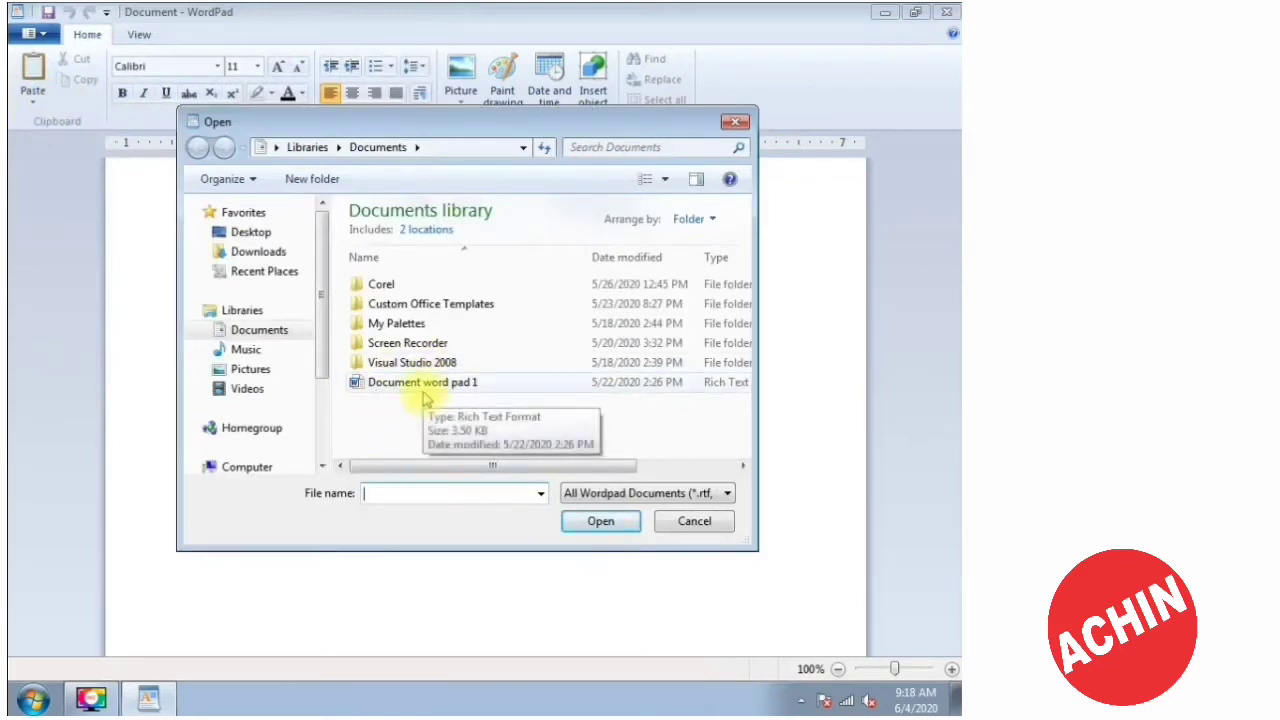
click(424, 388)
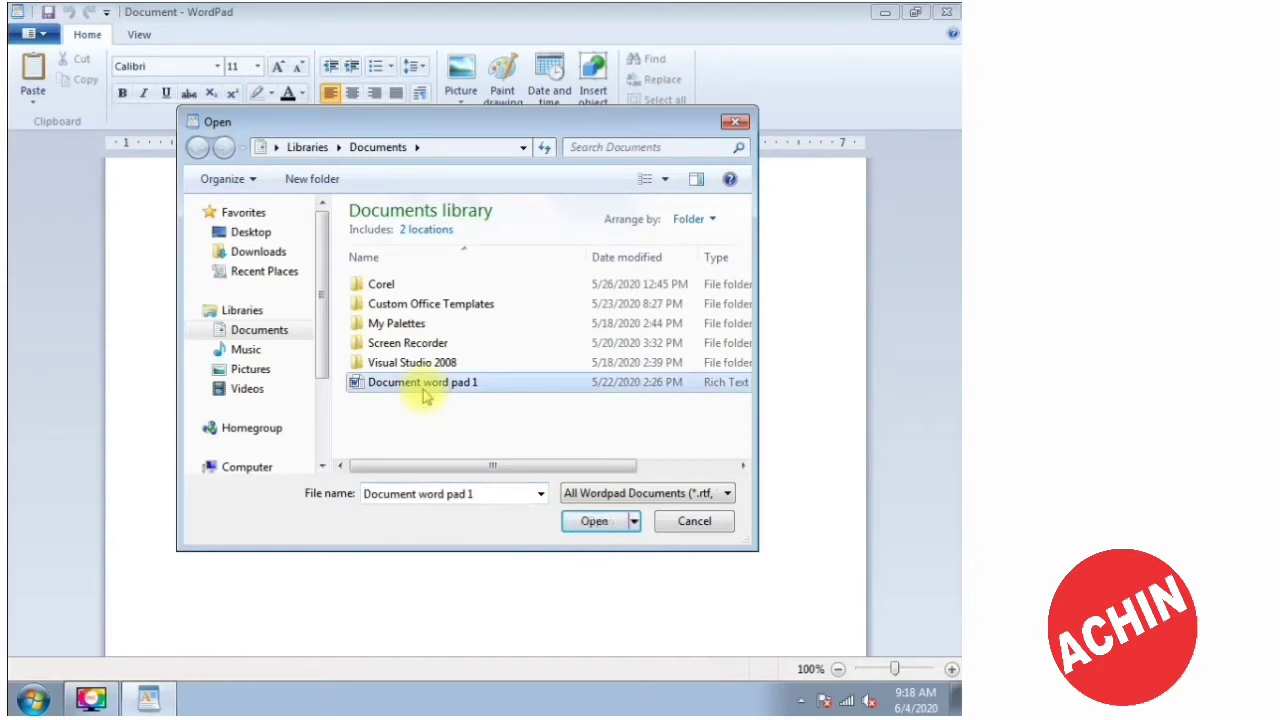
click(598, 521)
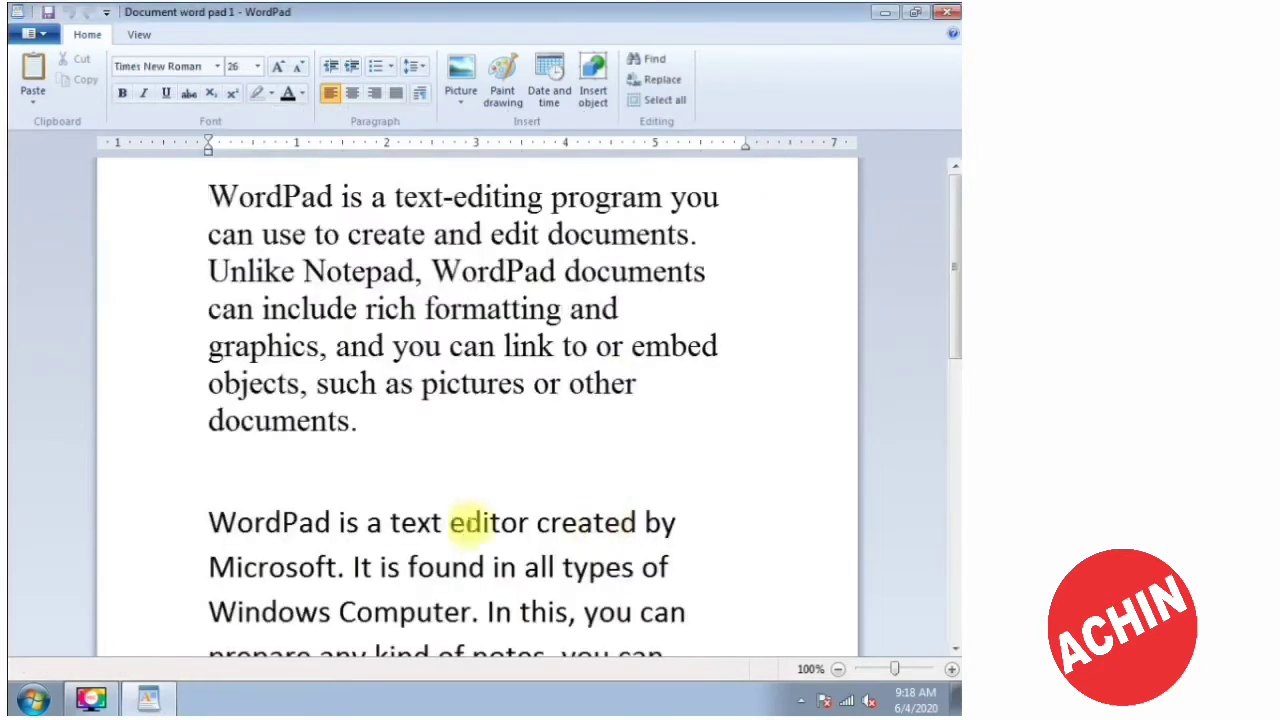
Look through the opened document's text from its beginning to its last paragraph.
drag(208, 192, 690, 615)
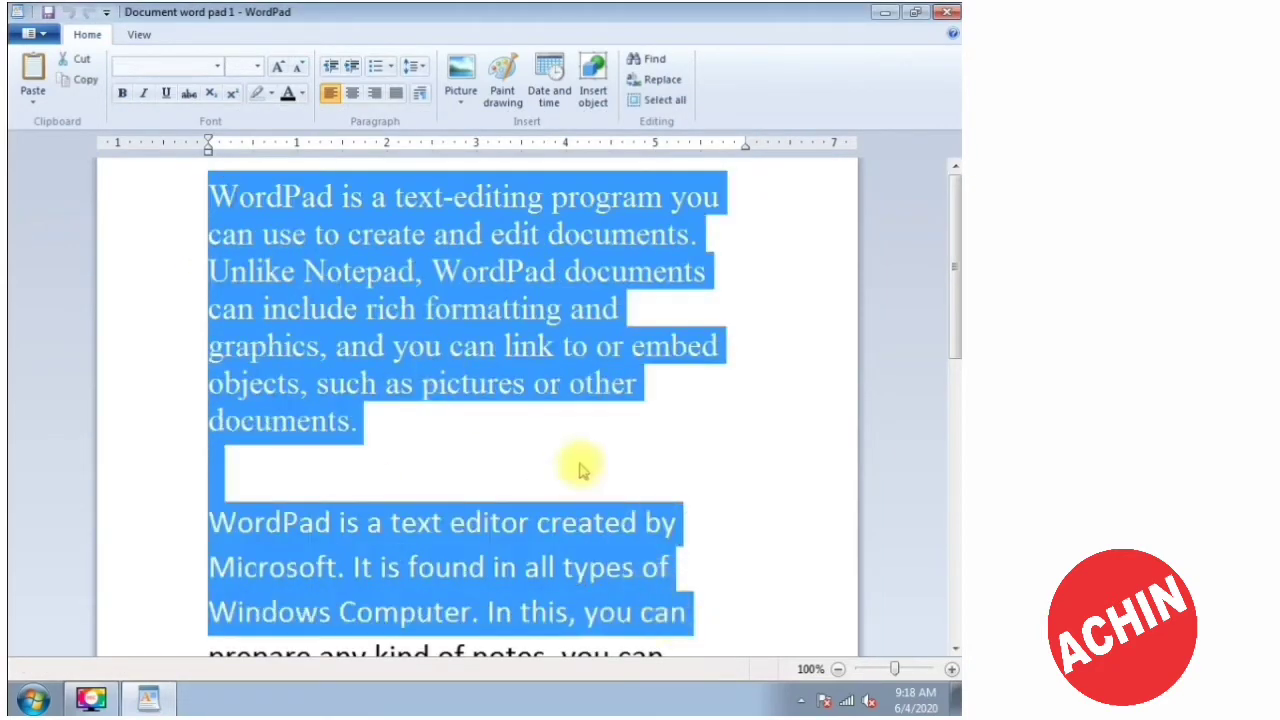
click(583, 470)
scroll(337, 343, down, 7)
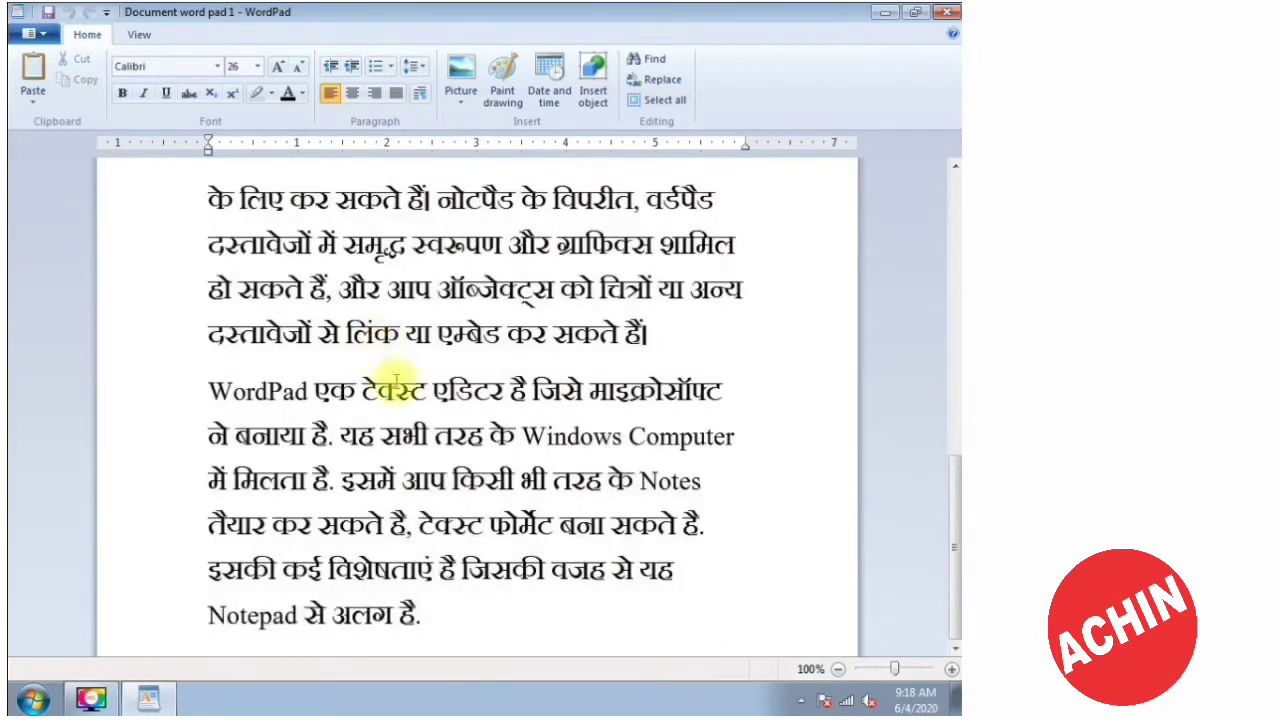
scroll(388, 410, up, 8)
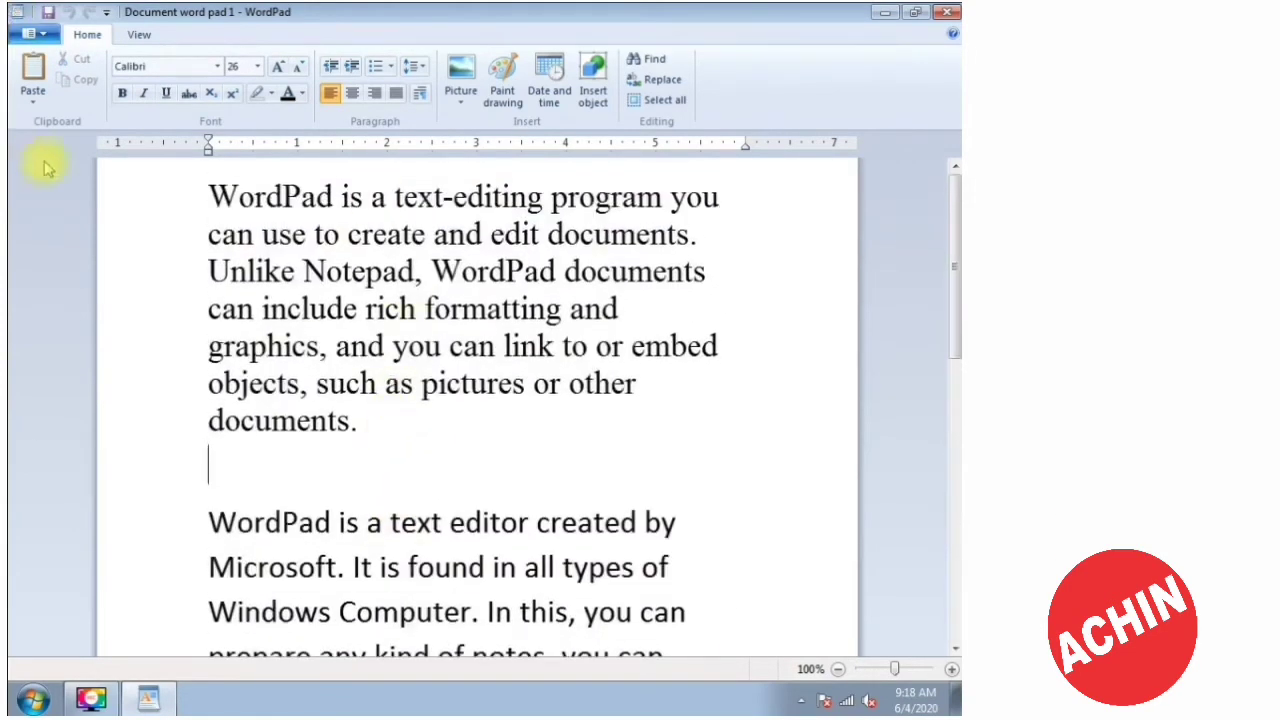
click(29, 33)
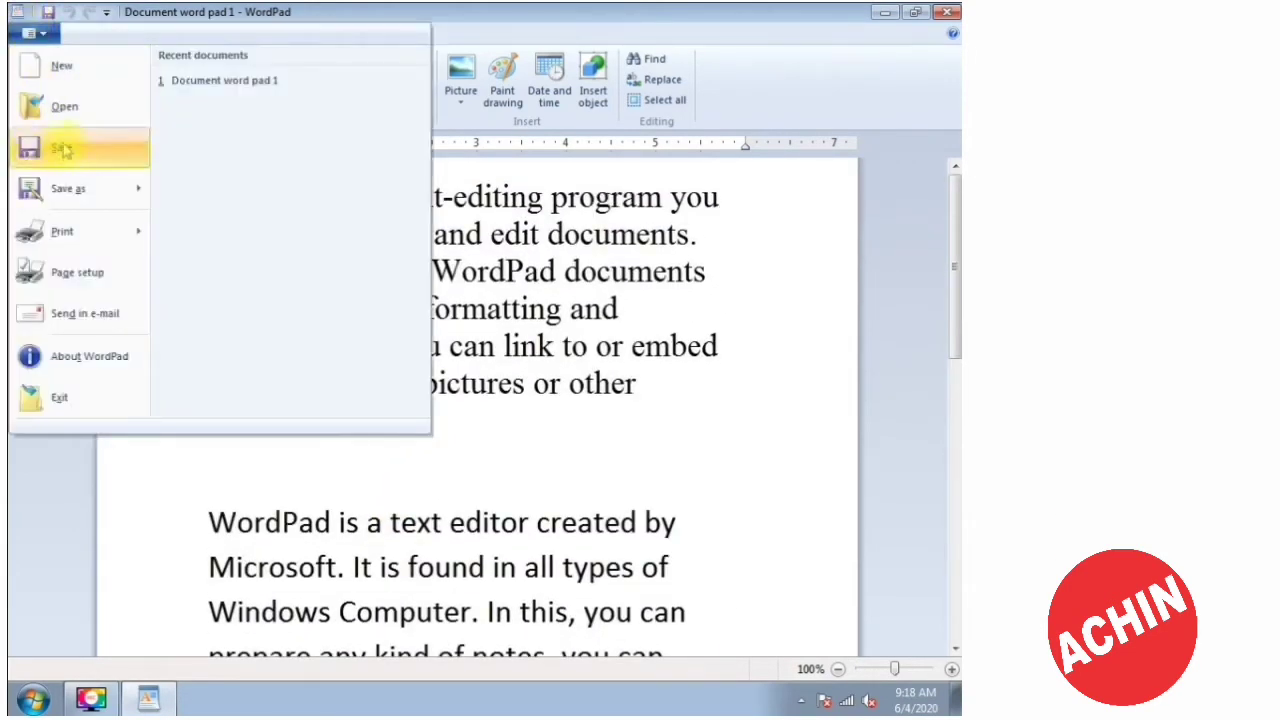
click(600, 383)
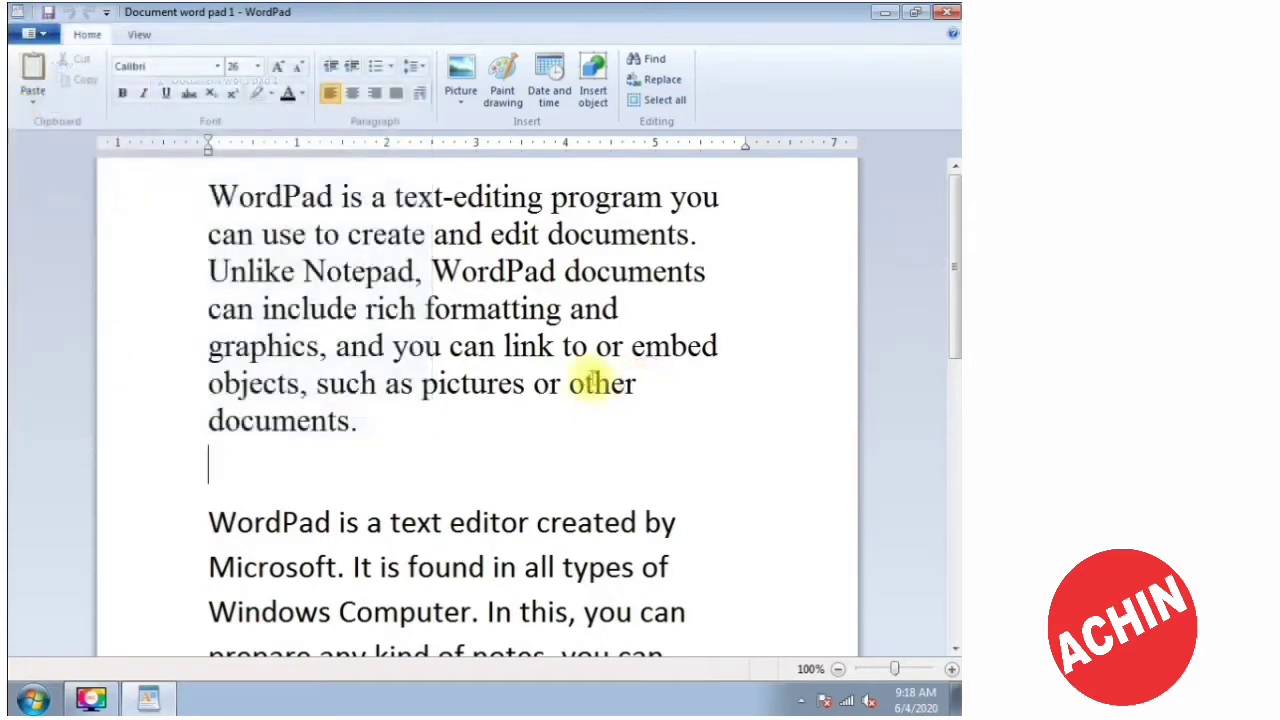
Replace the document's entire text with "ihihi" and save the file under its existing name.
key(ctrl+a)
key(BackSpace)
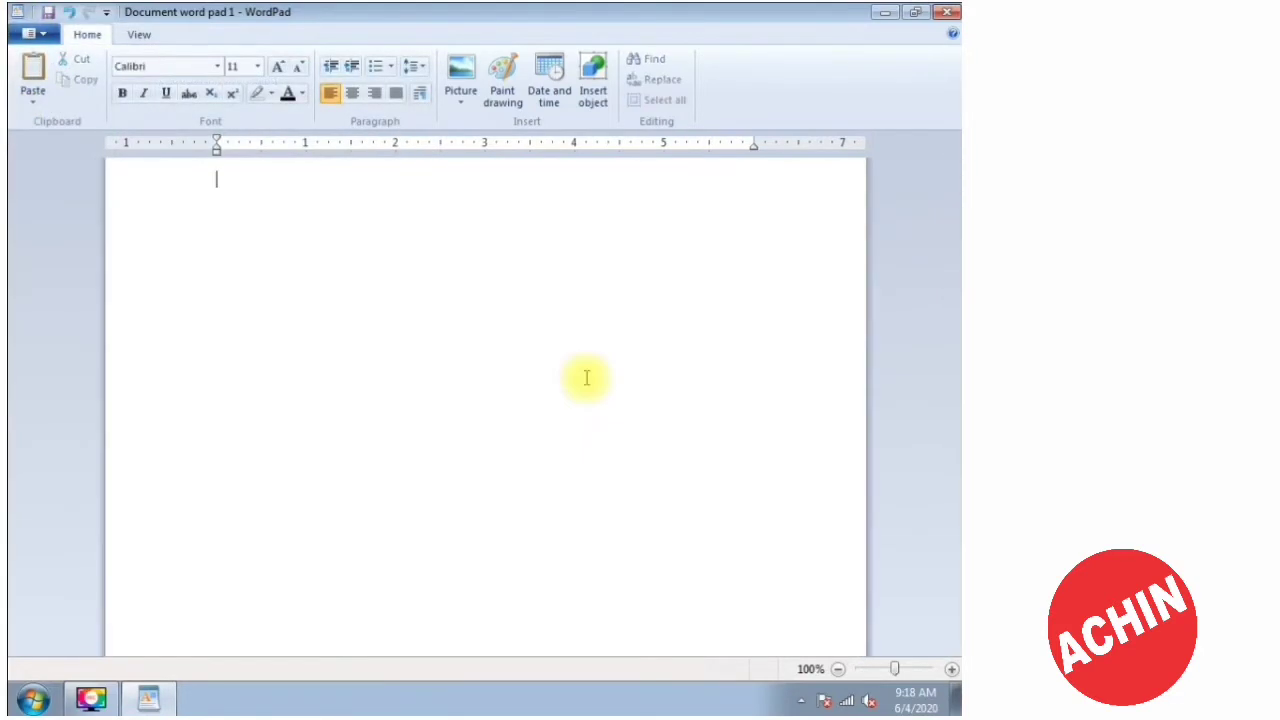
text(ihihi)
click(36, 34)
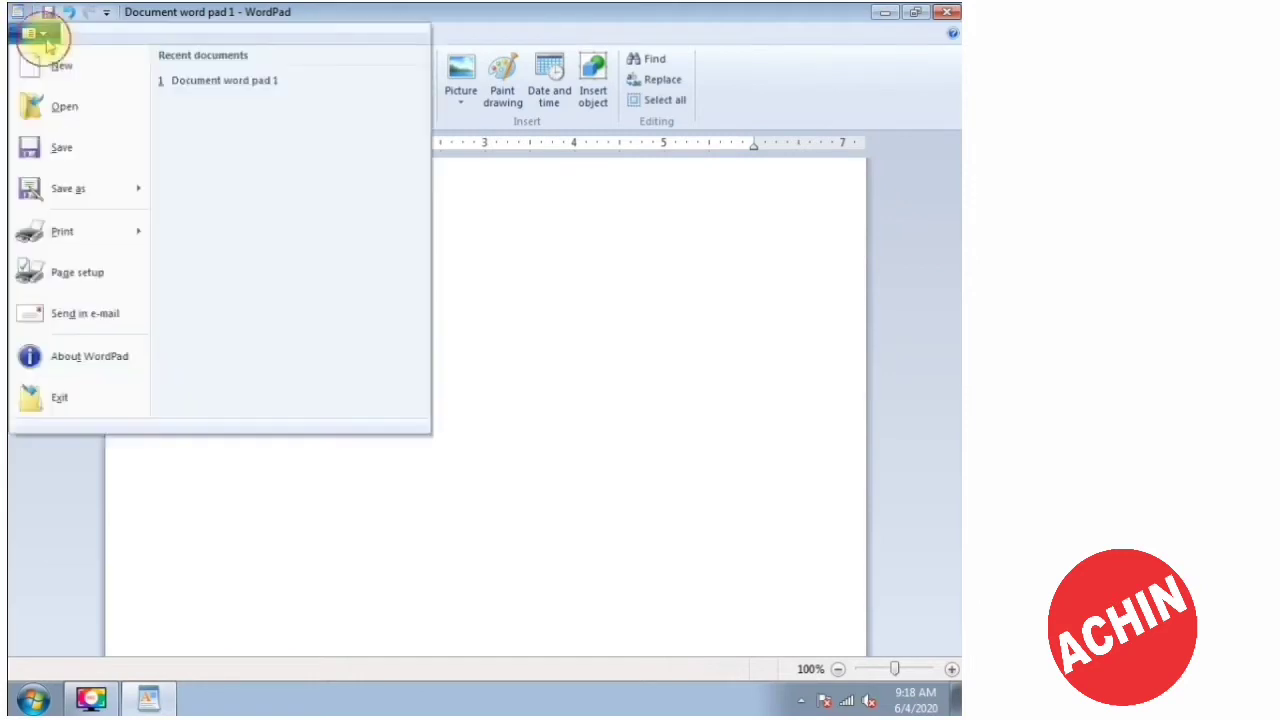
click(62, 145)
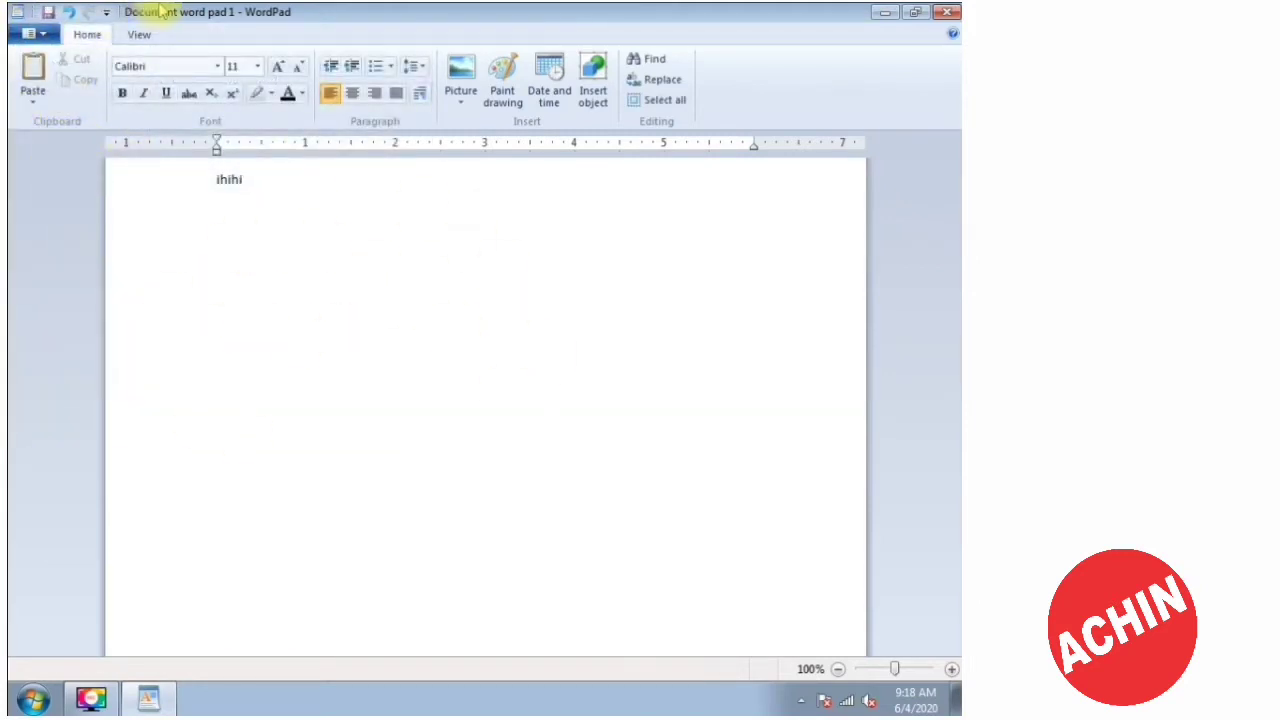
Review the available Save as formats and the copies setting of the Print dialog, without printing.
click(36, 34)
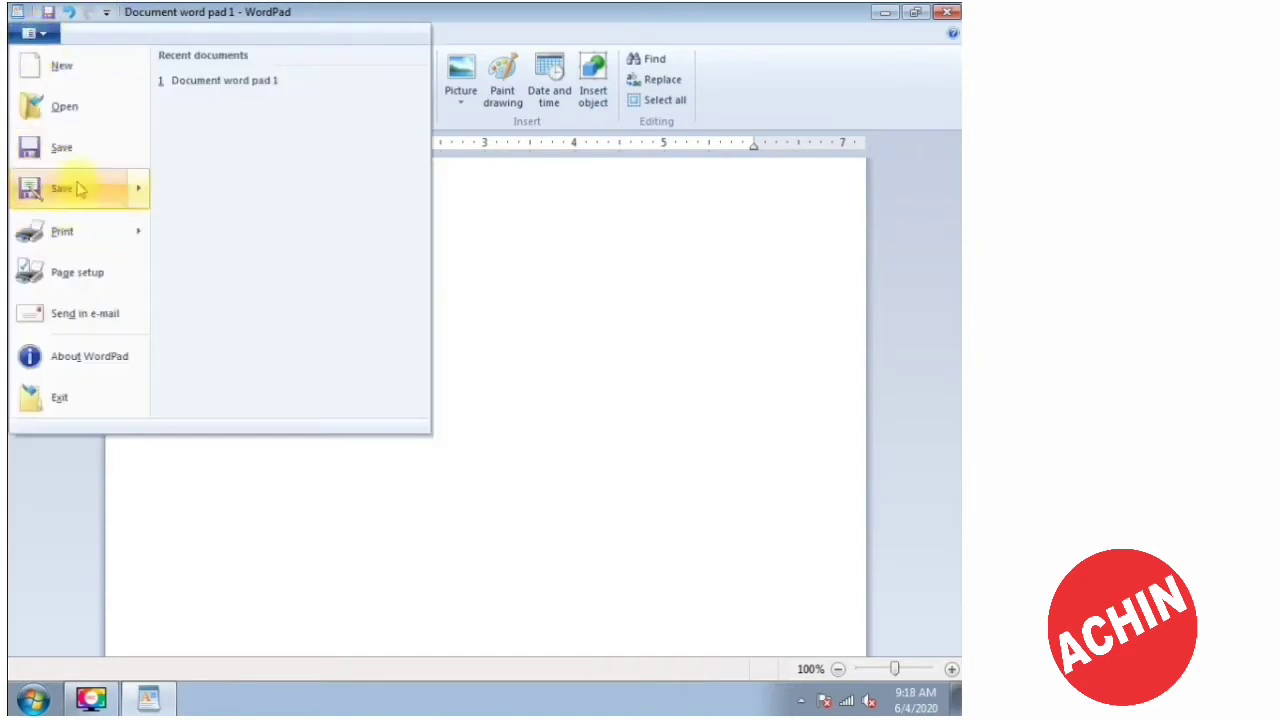
mouse_move(100, 200)
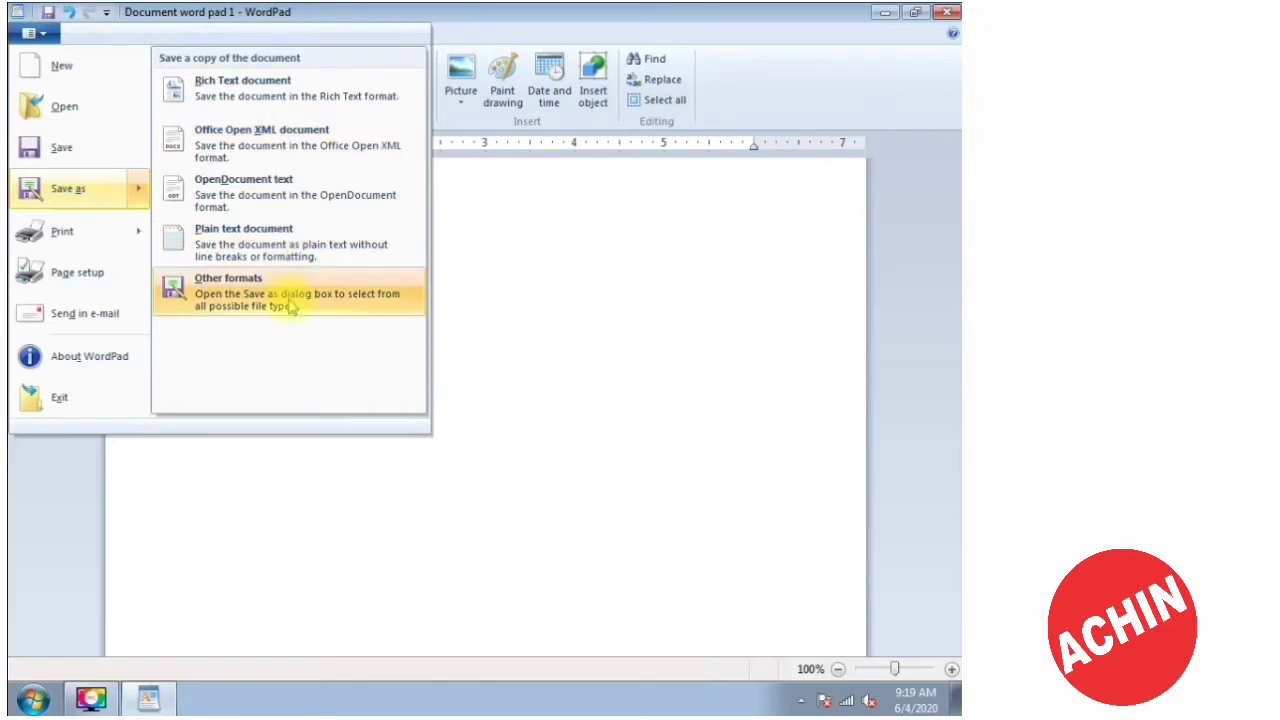
mouse_move(85, 235)
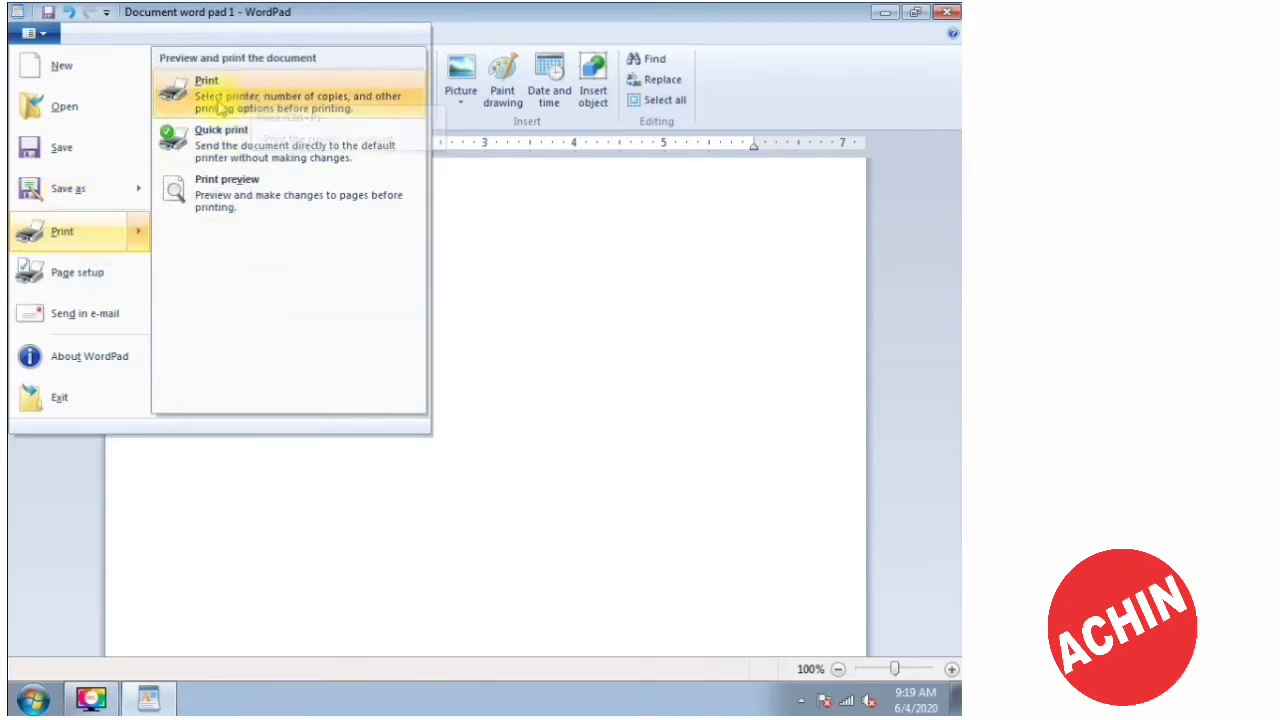
click(253, 93)
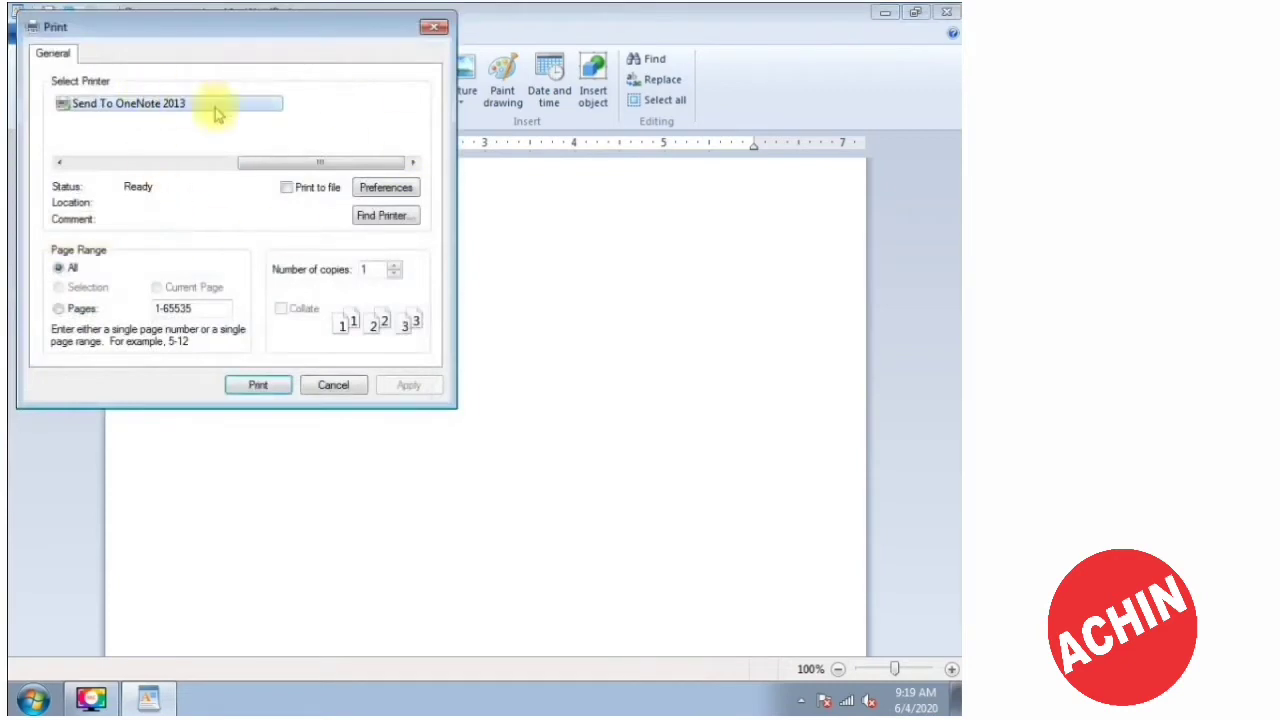
double_click(368, 270)
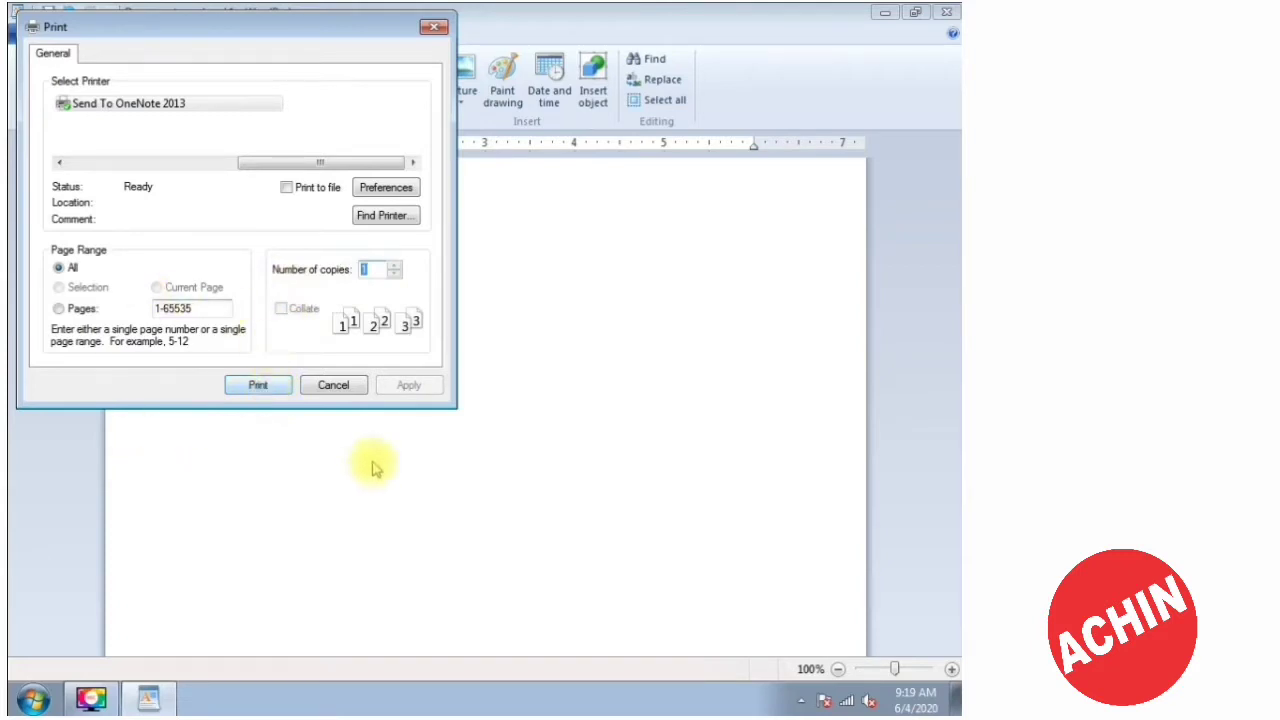
click(328, 384)
Examine the page in print preview at different zoom levels and close the preview.
click(28, 33)
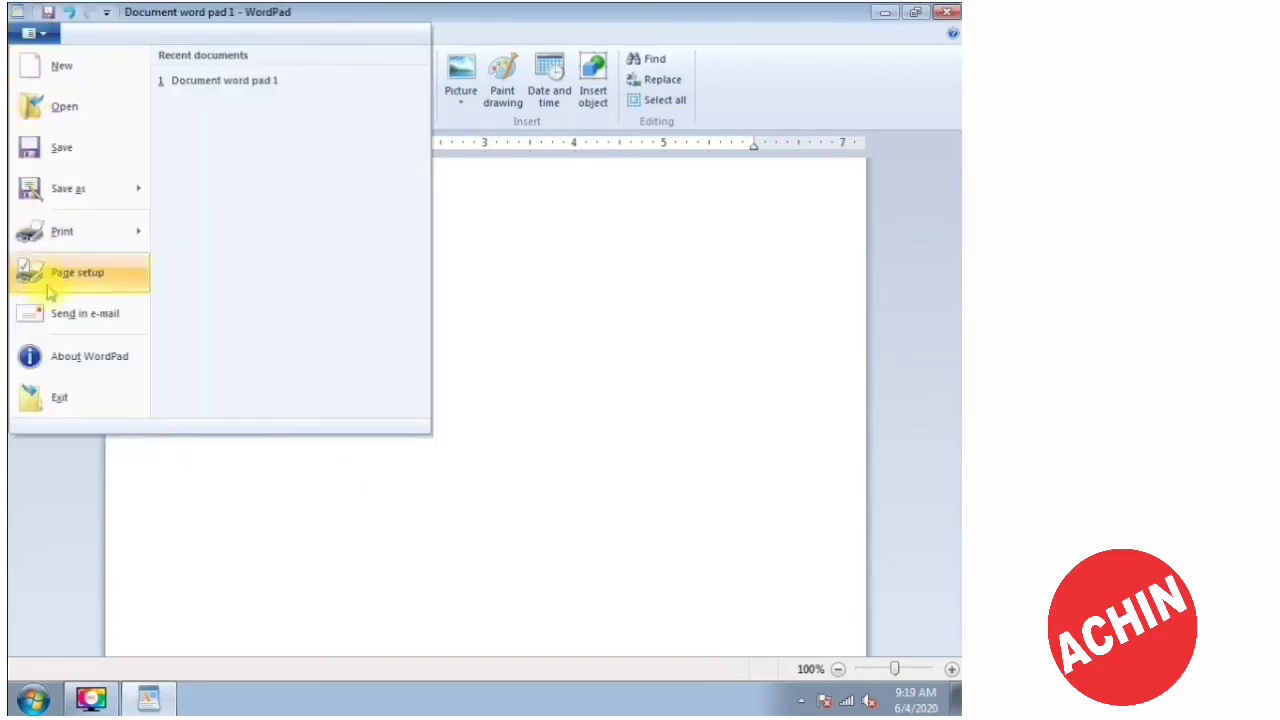
mouse_move(34, 236)
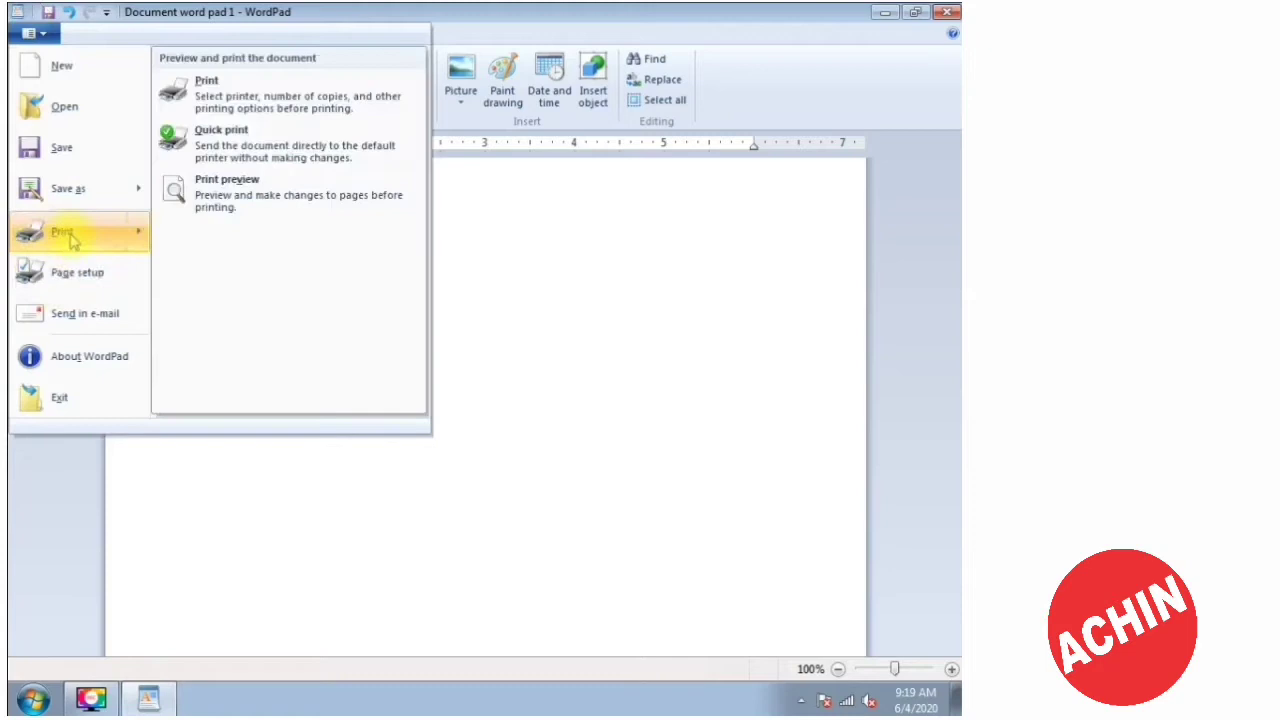
click(210, 196)
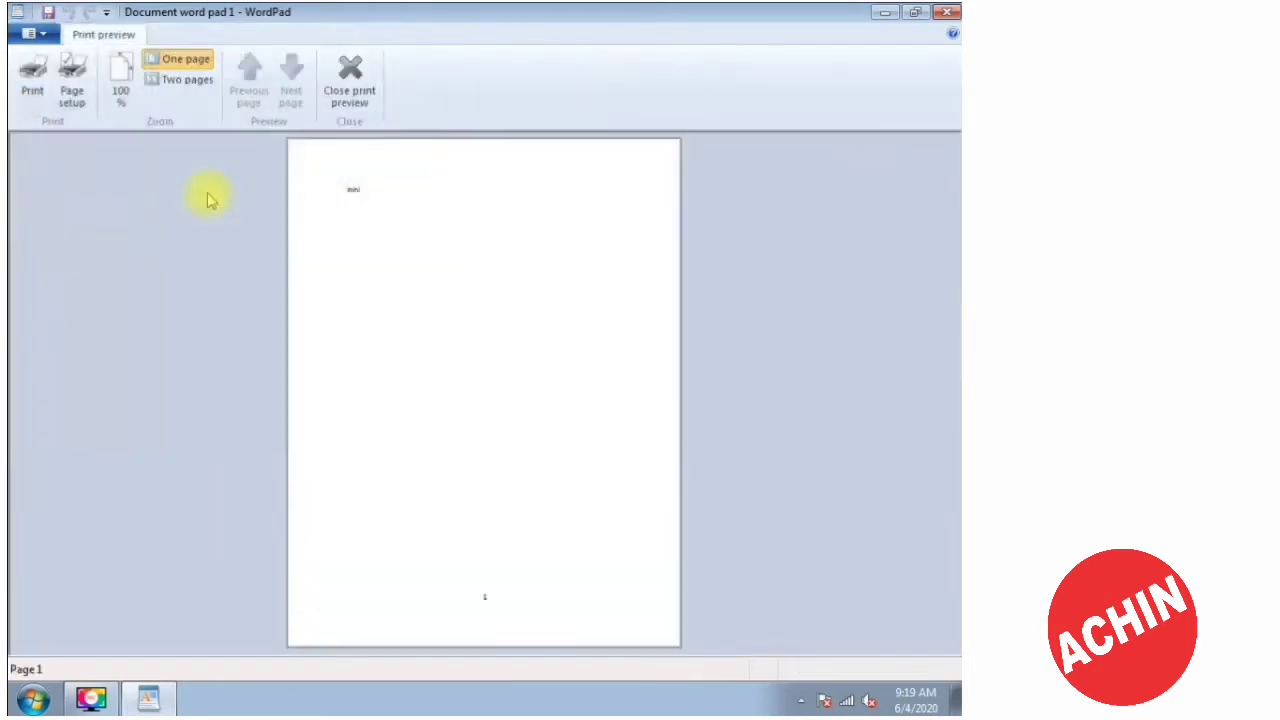
click(351, 194)
click(357, 200)
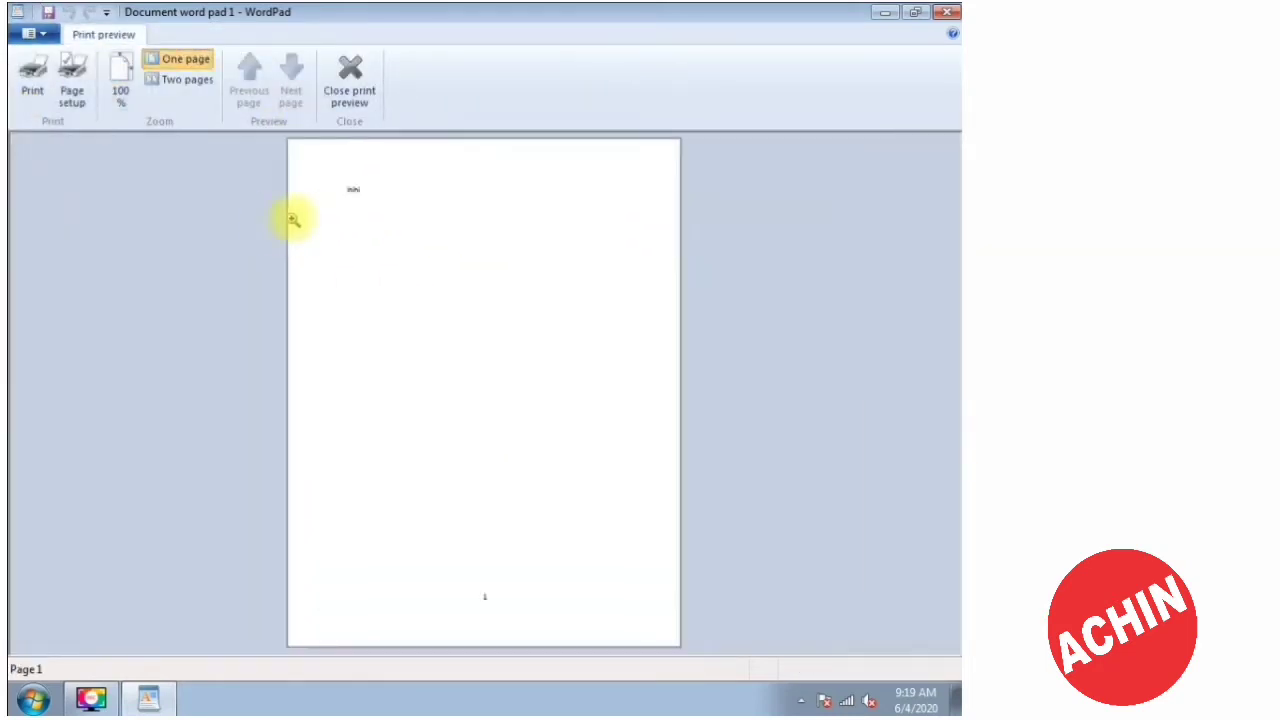
click(293, 214)
click(302, 214)
click(349, 85)
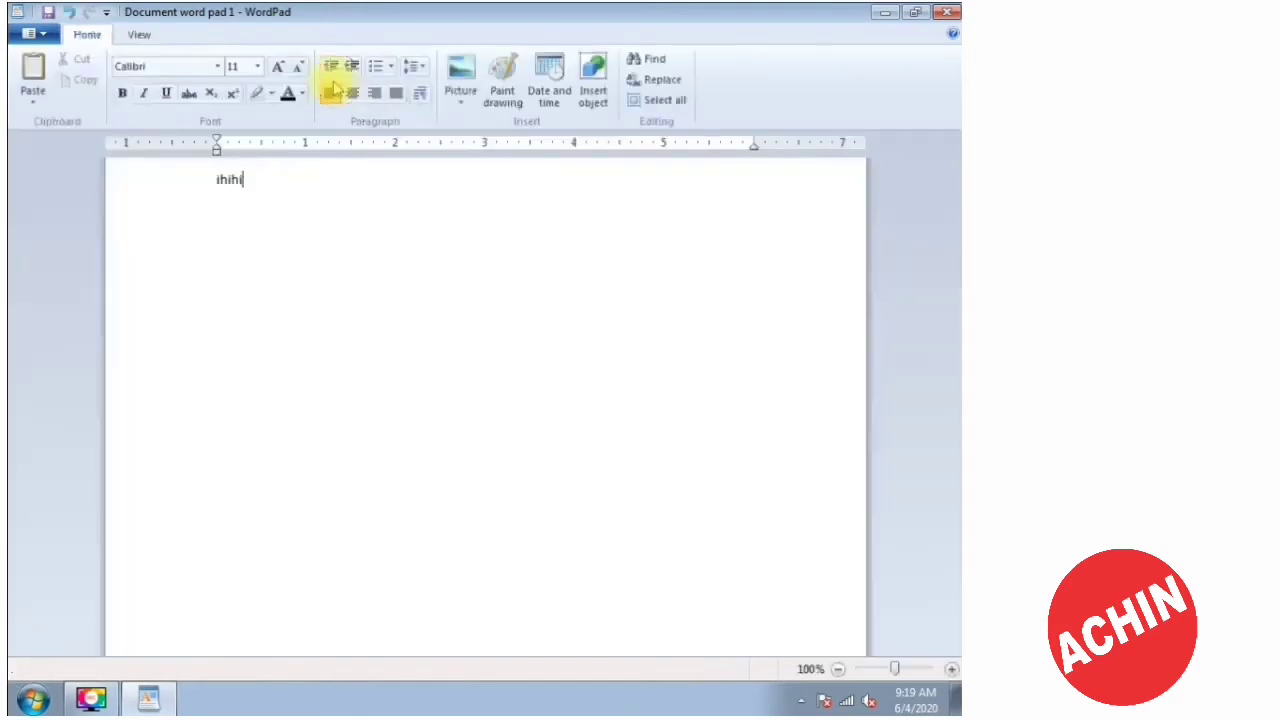
Send the document directly to the default printer with Quick print.
click(29, 33)
mouse_move(45, 230)
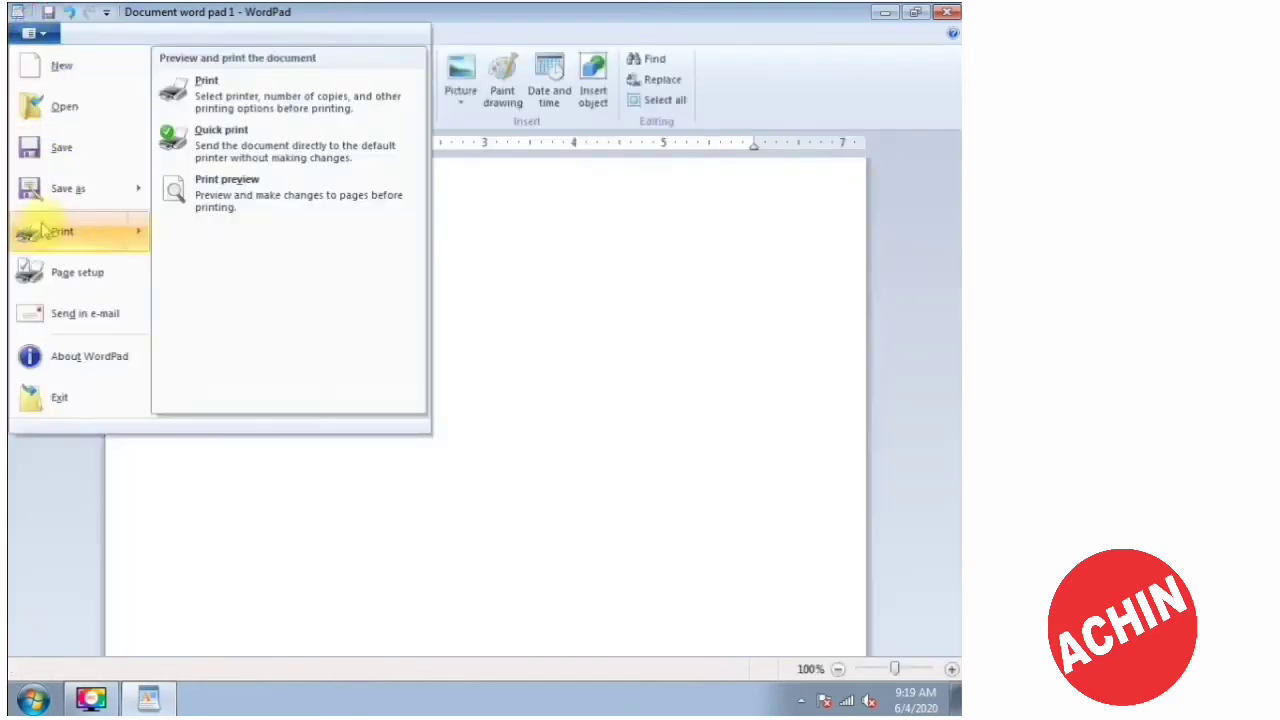
click(229, 148)
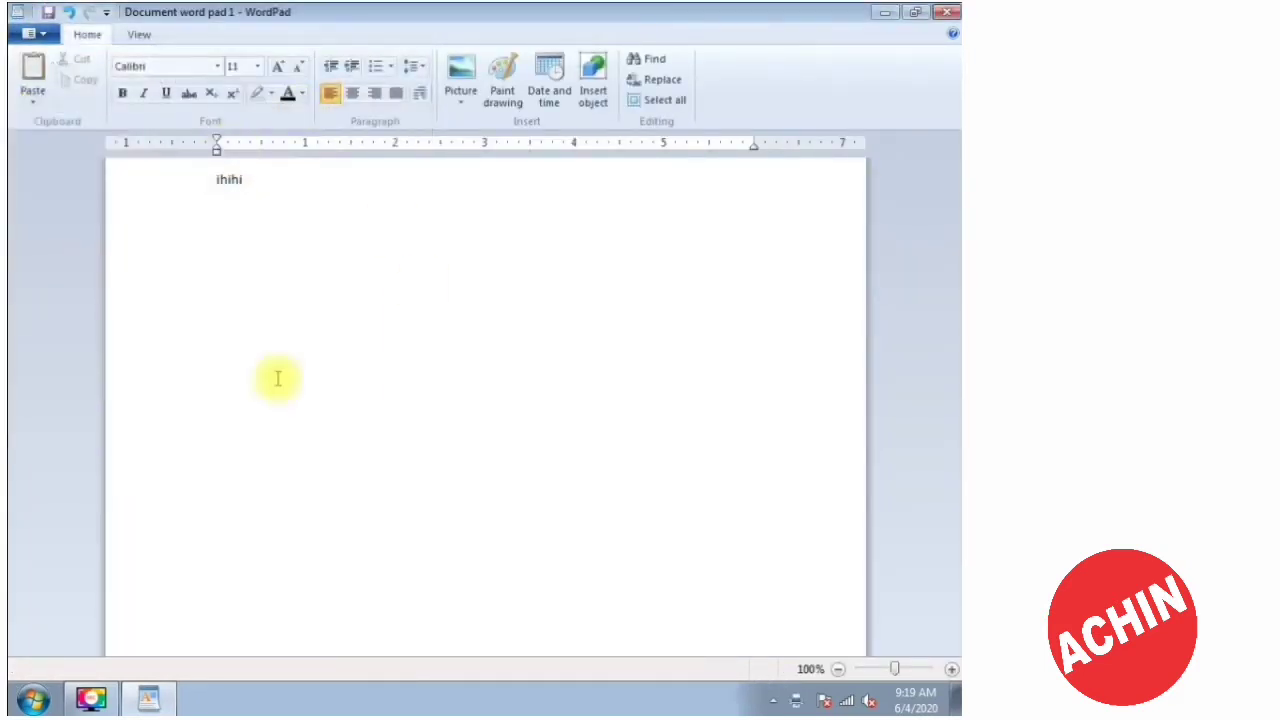
Review the paper size, orientation and margin options in Page Setup without changing anything.
click(29, 33)
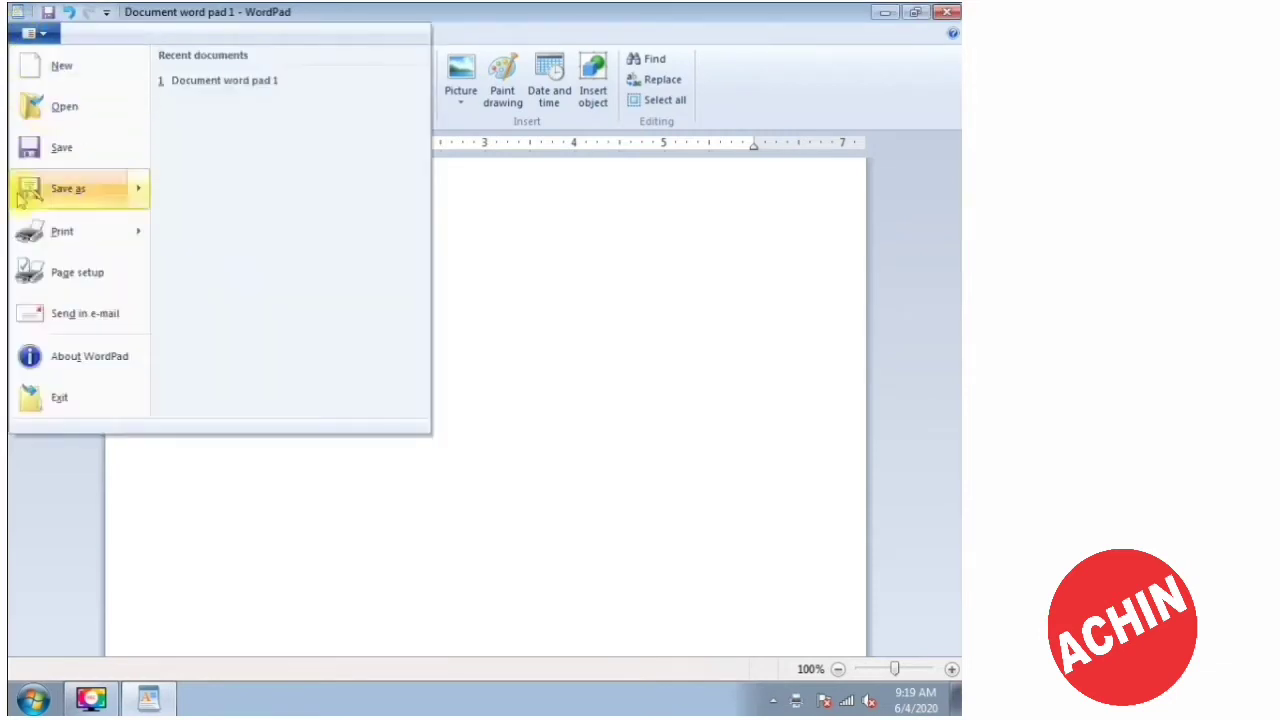
click(50, 283)
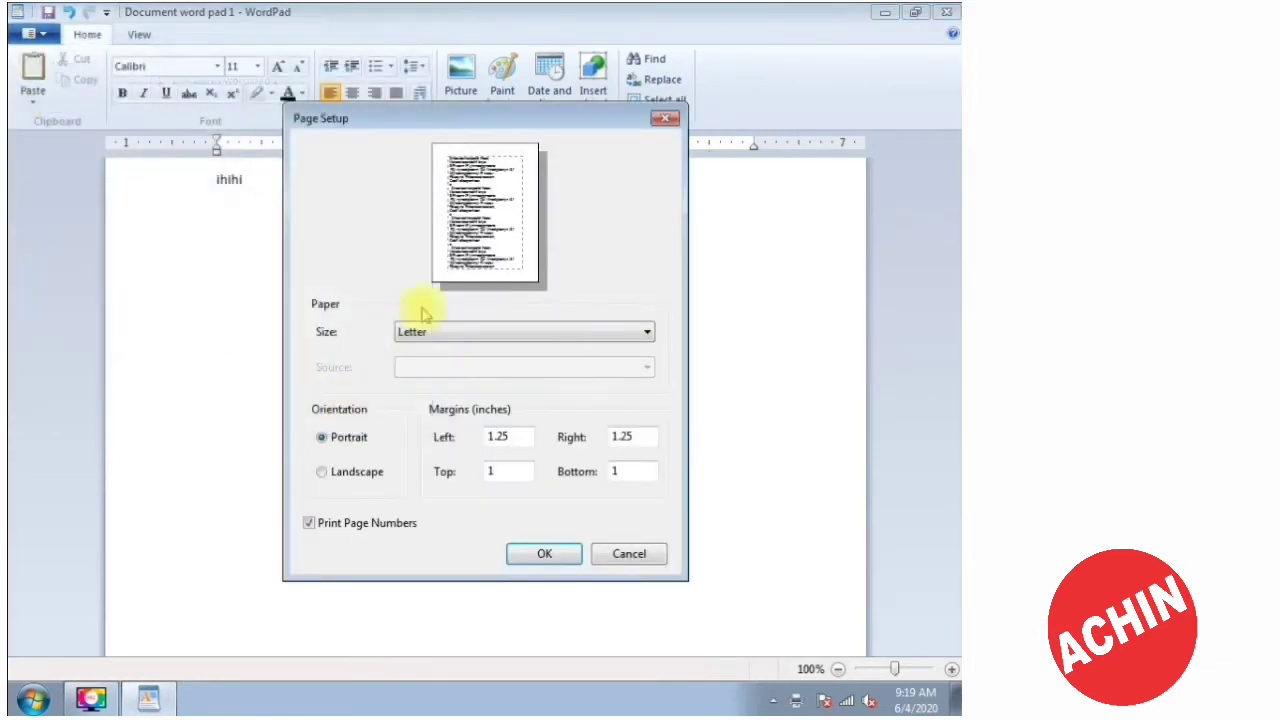
drag(473, 118, 439, 97)
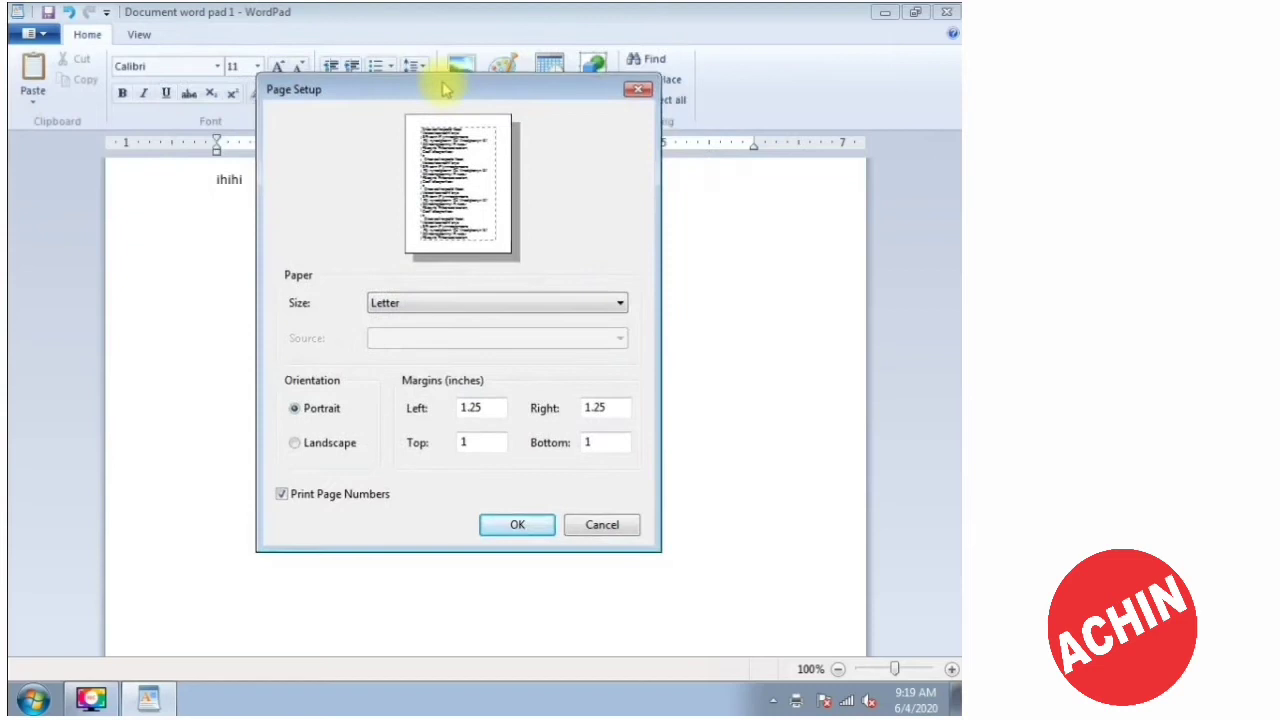
click(418, 307)
click(423, 300)
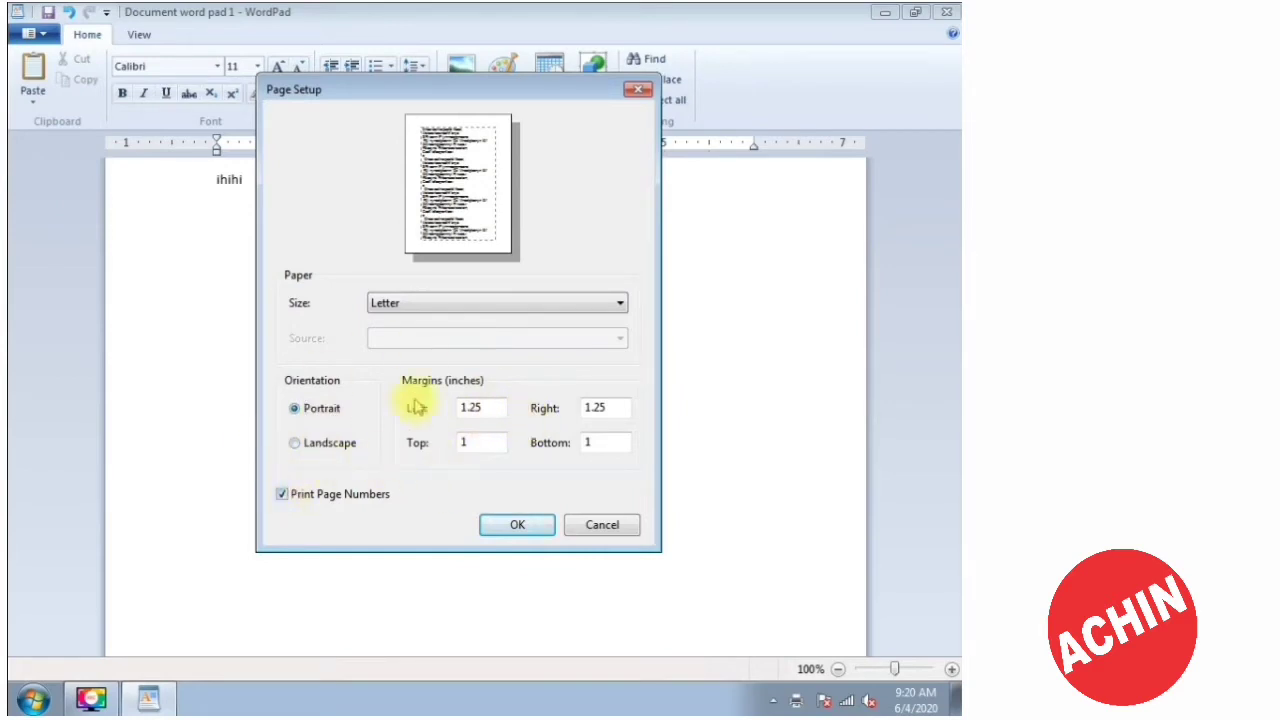
click(600, 522)
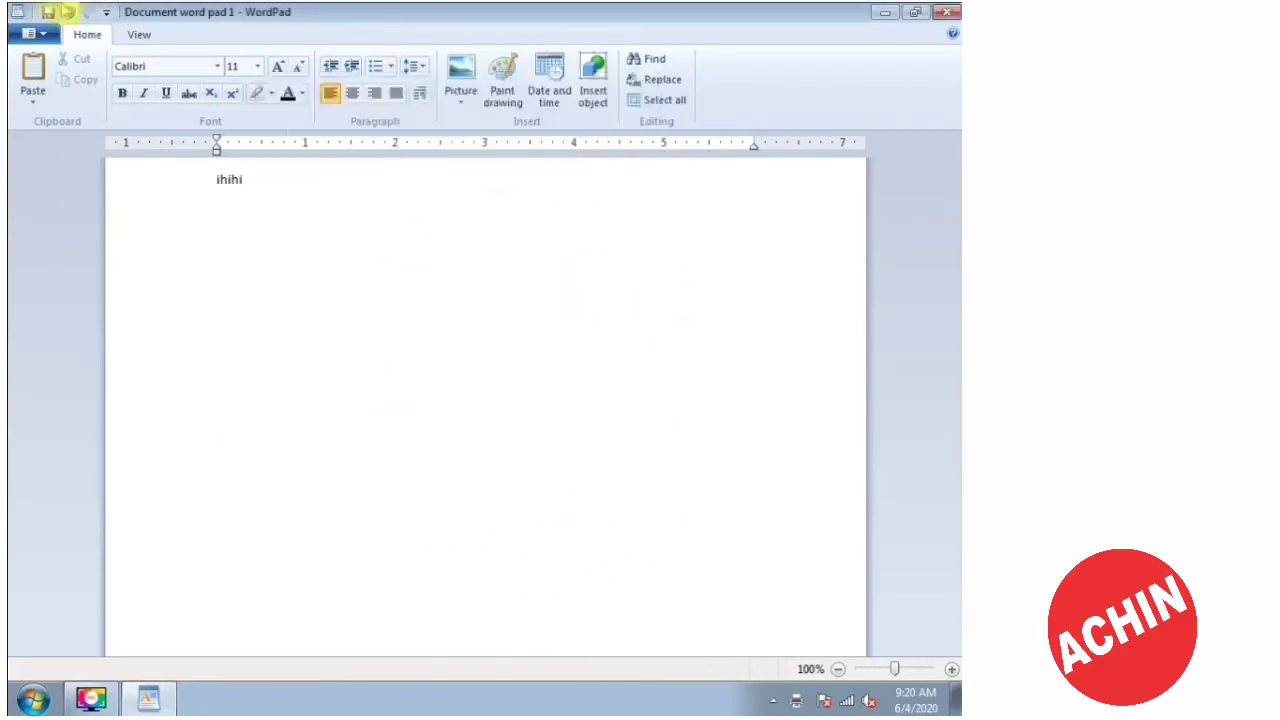
View the About WordPad version and licence information, and close it.
click(30, 34)
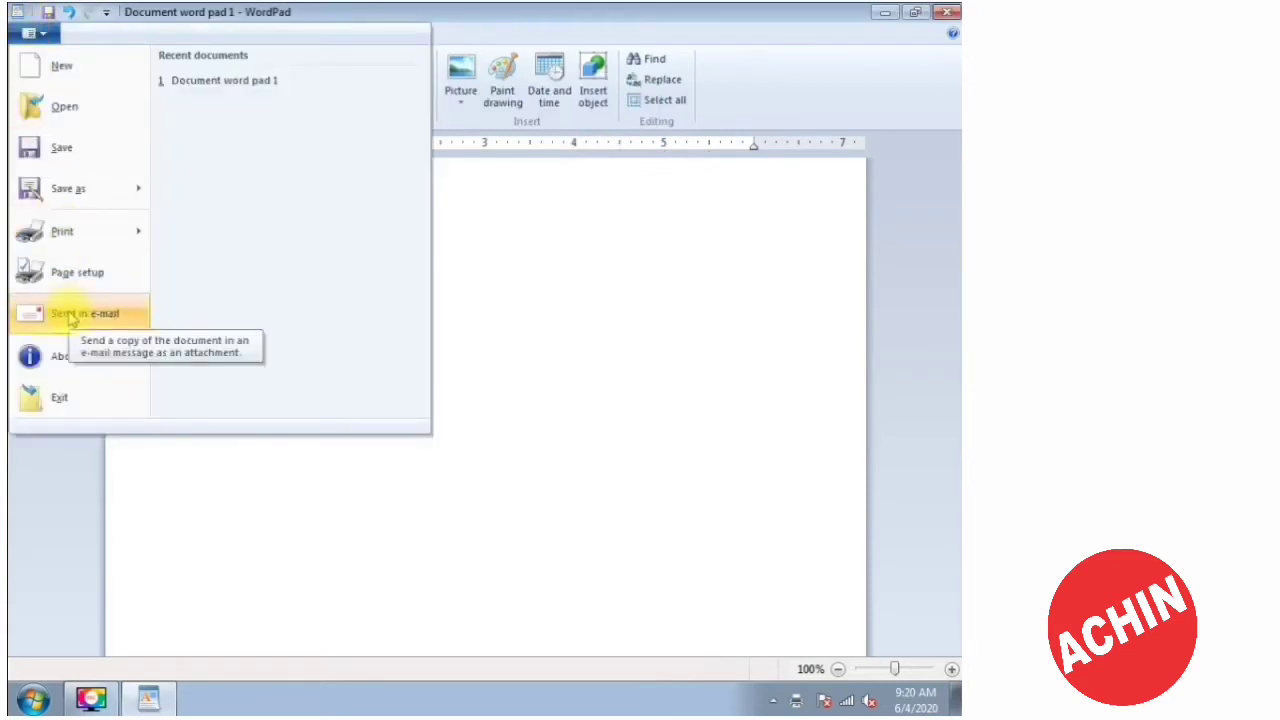
click(114, 356)
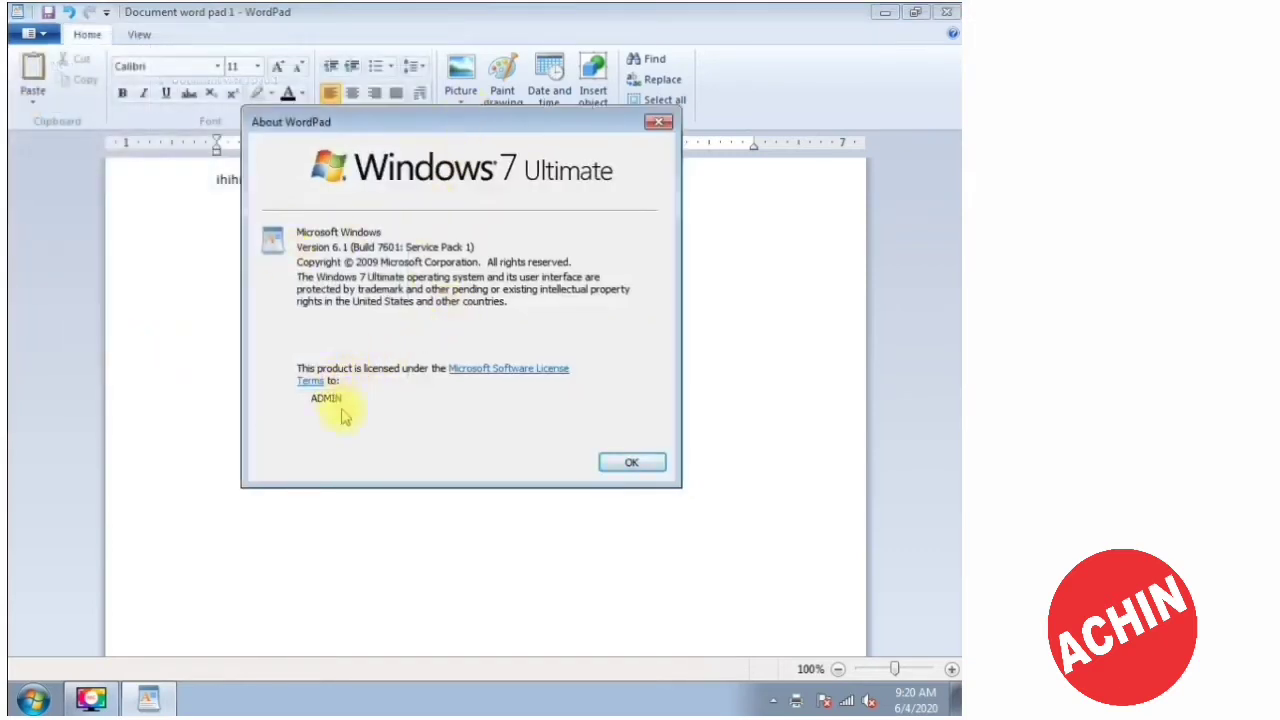
click(633, 460)
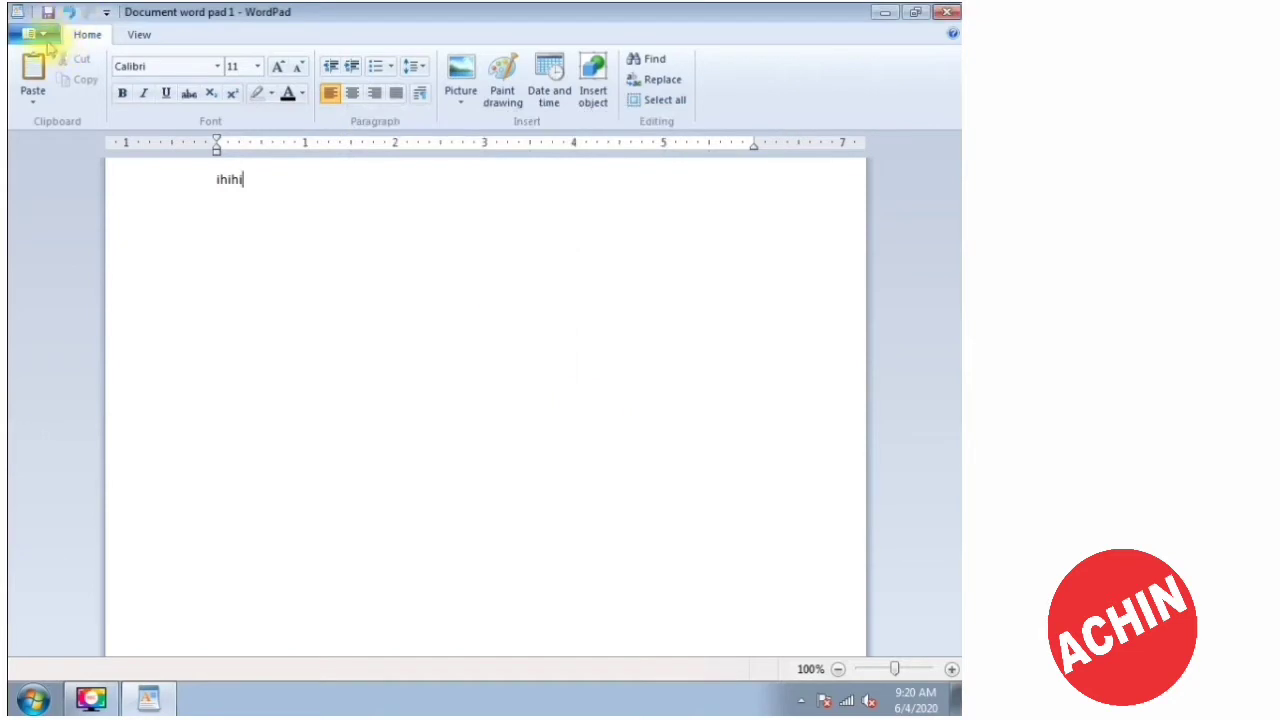
Exit WordPad, start it again with a blank document and look over its view settings.
click(40, 38)
click(86, 396)
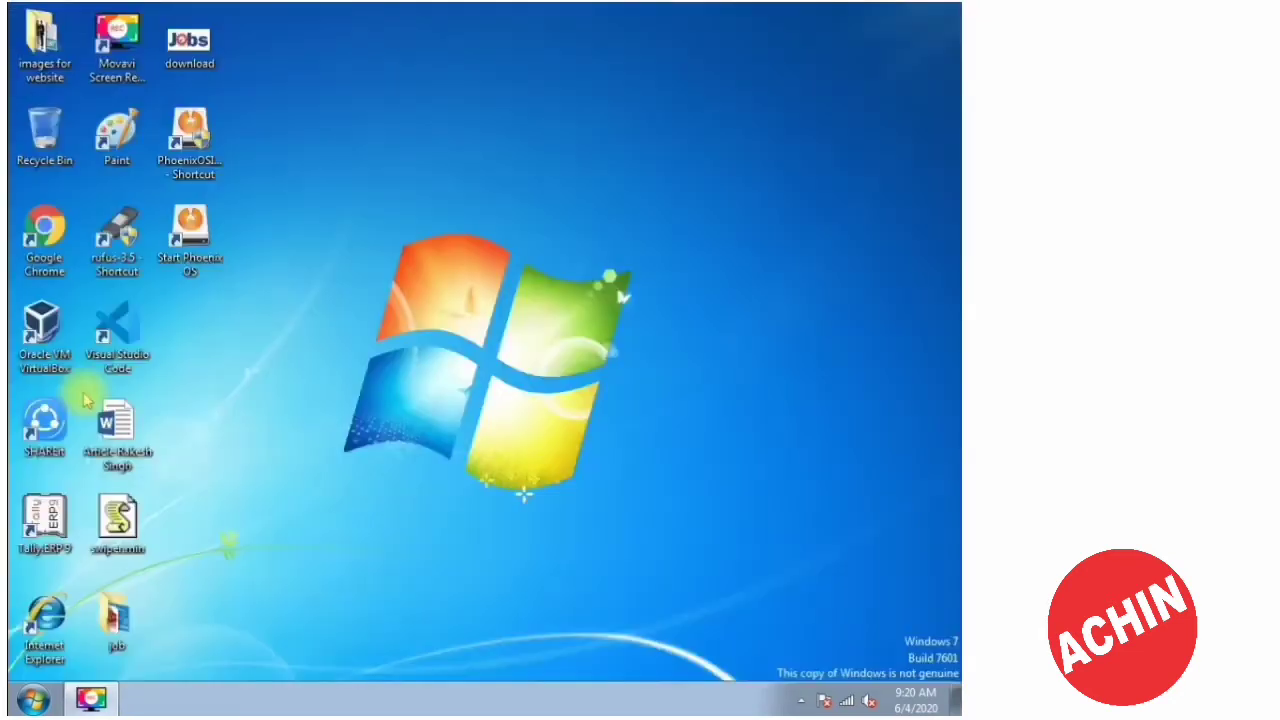
click(32, 698)
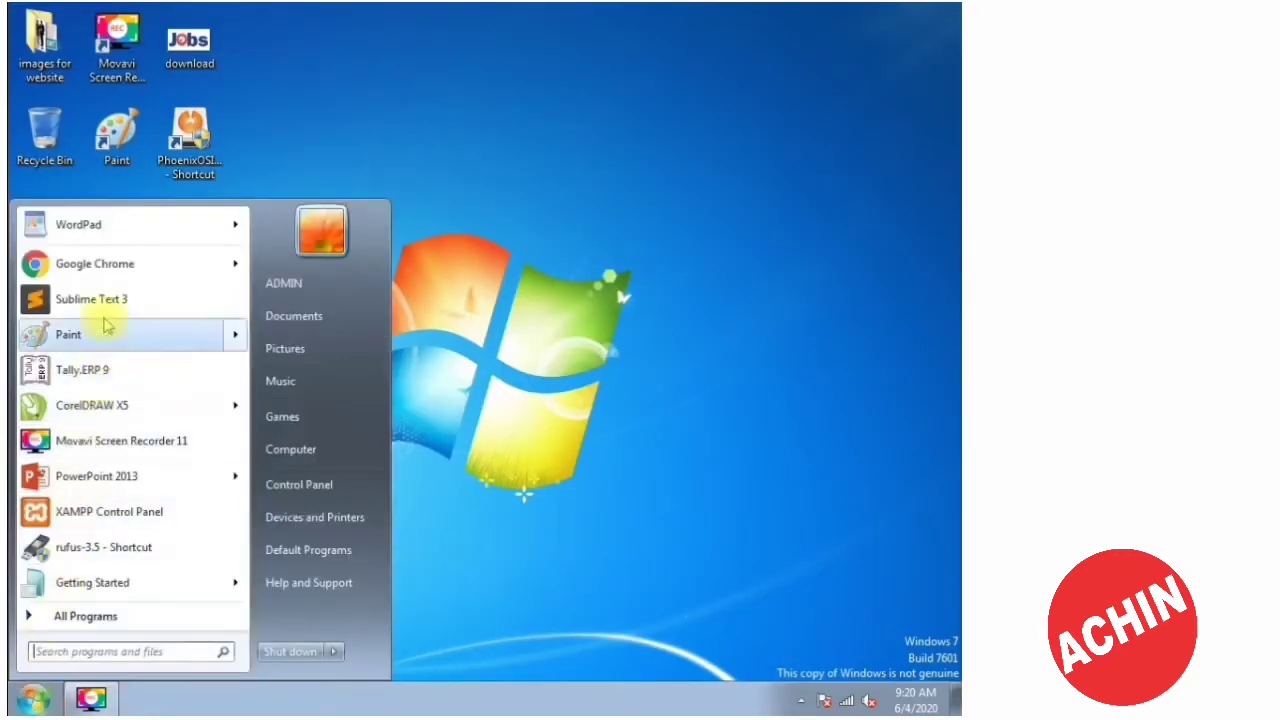
click(128, 222)
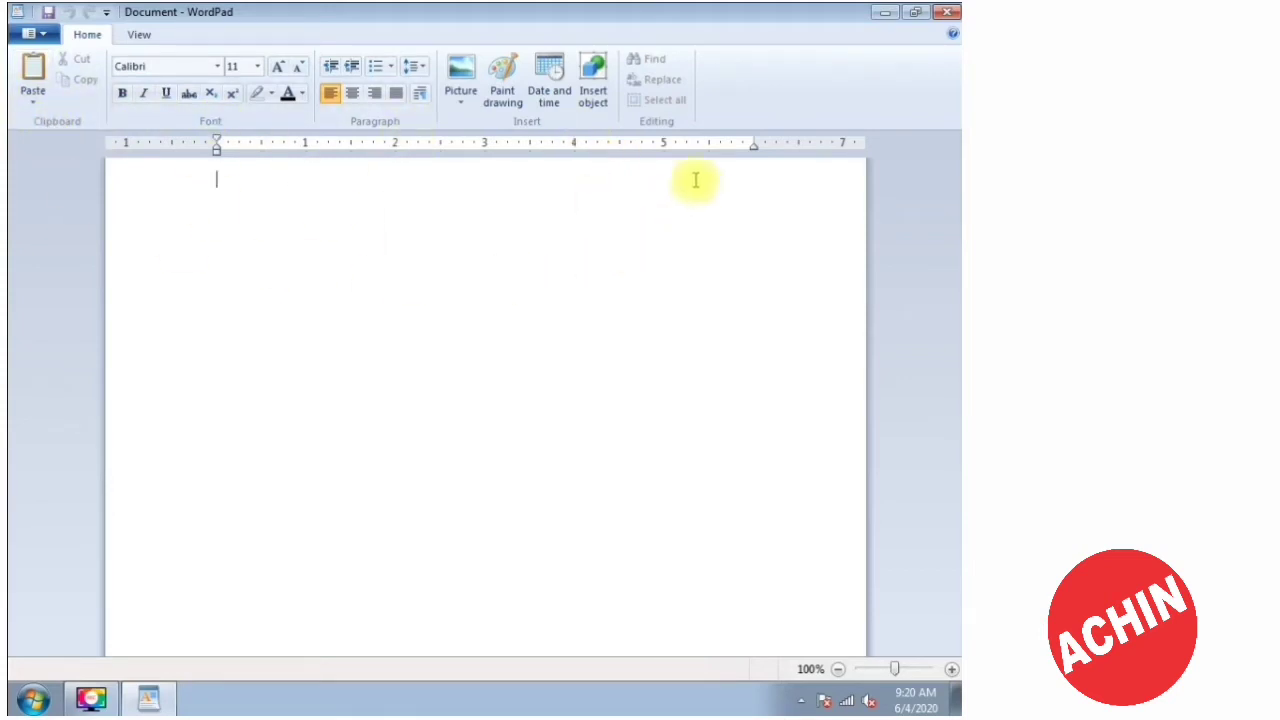
click(136, 34)
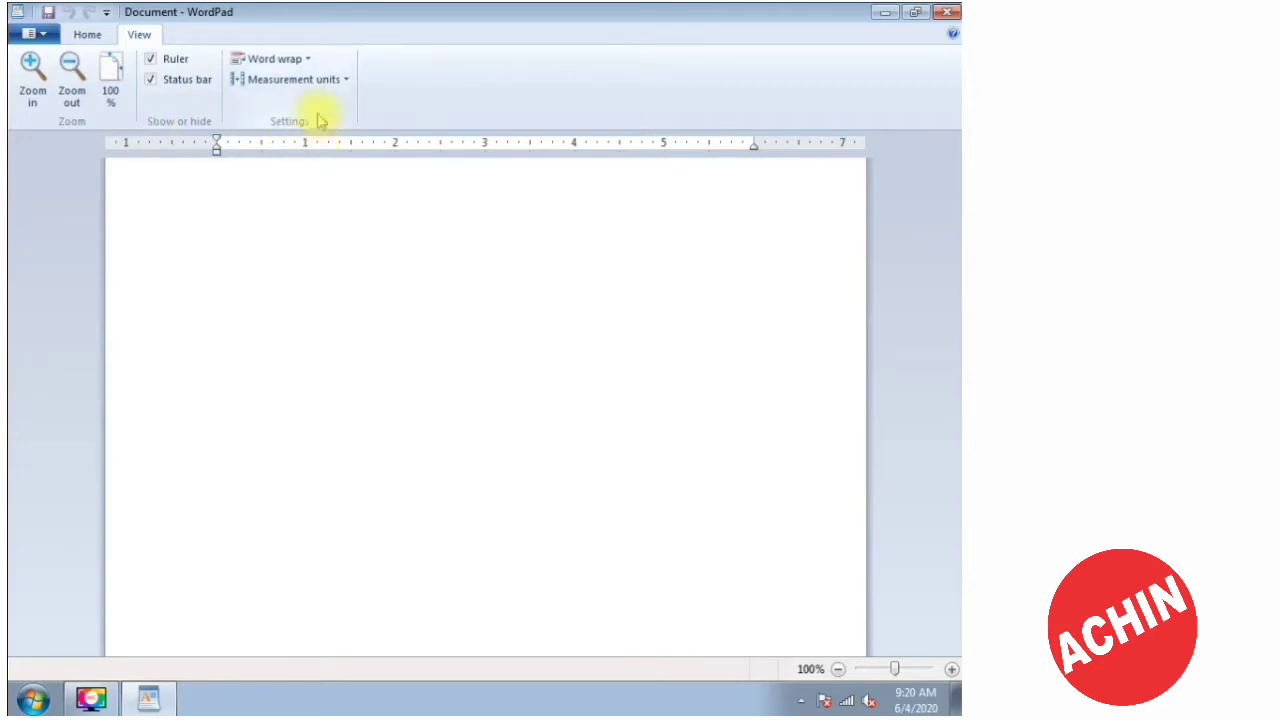
click(87, 34)
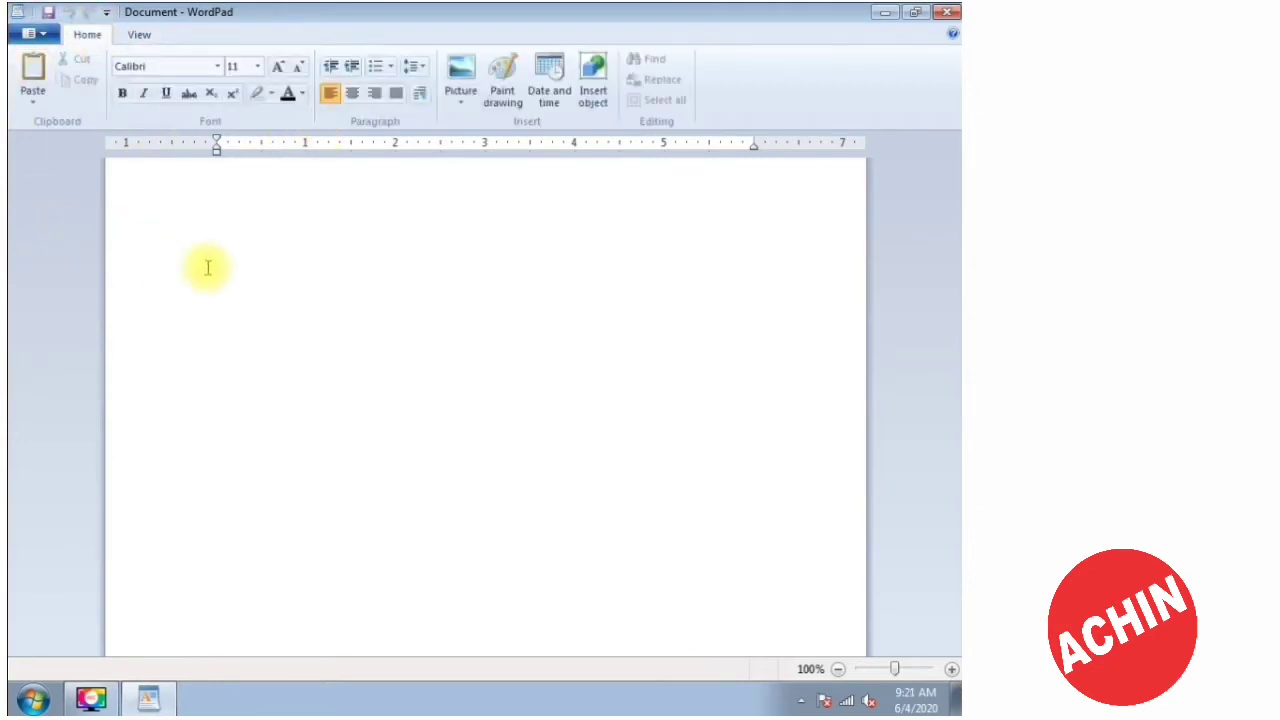
Enter "asdf" at the start of the blank document and copy that text to the clipboard.
click(229, 192)
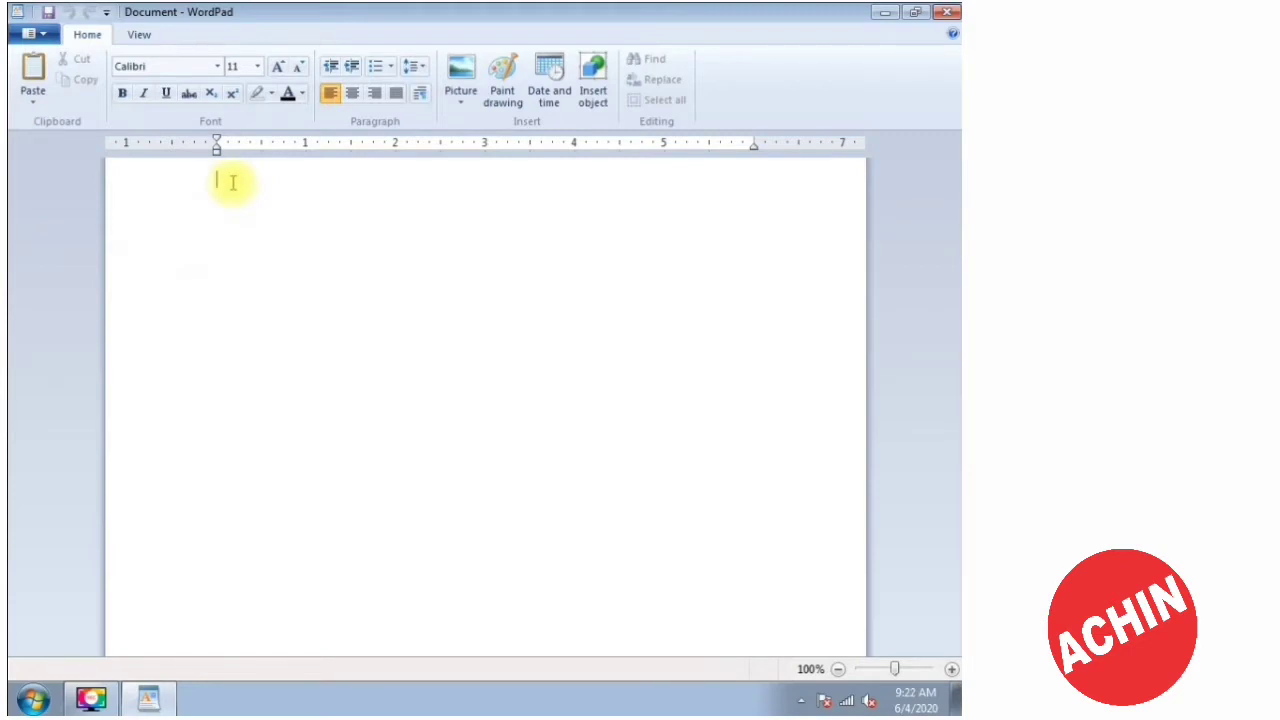
text(asdf)
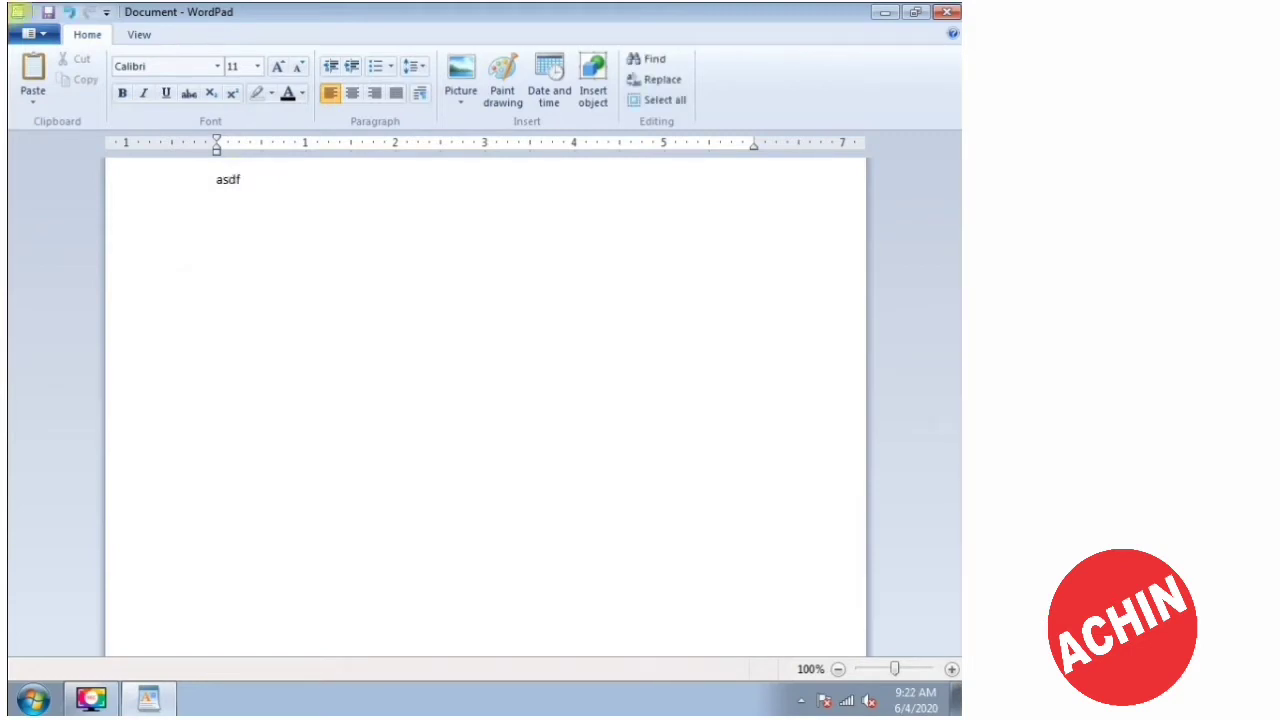
double_click(244, 183)
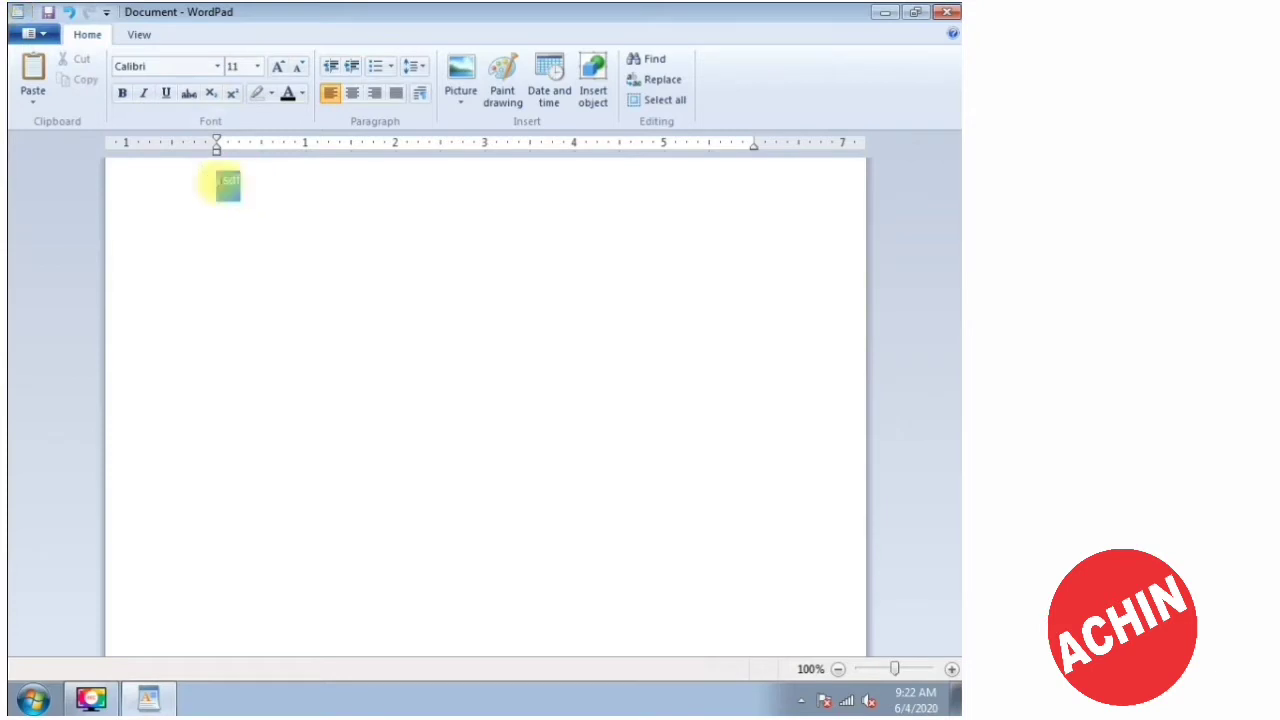
click(317, 189)
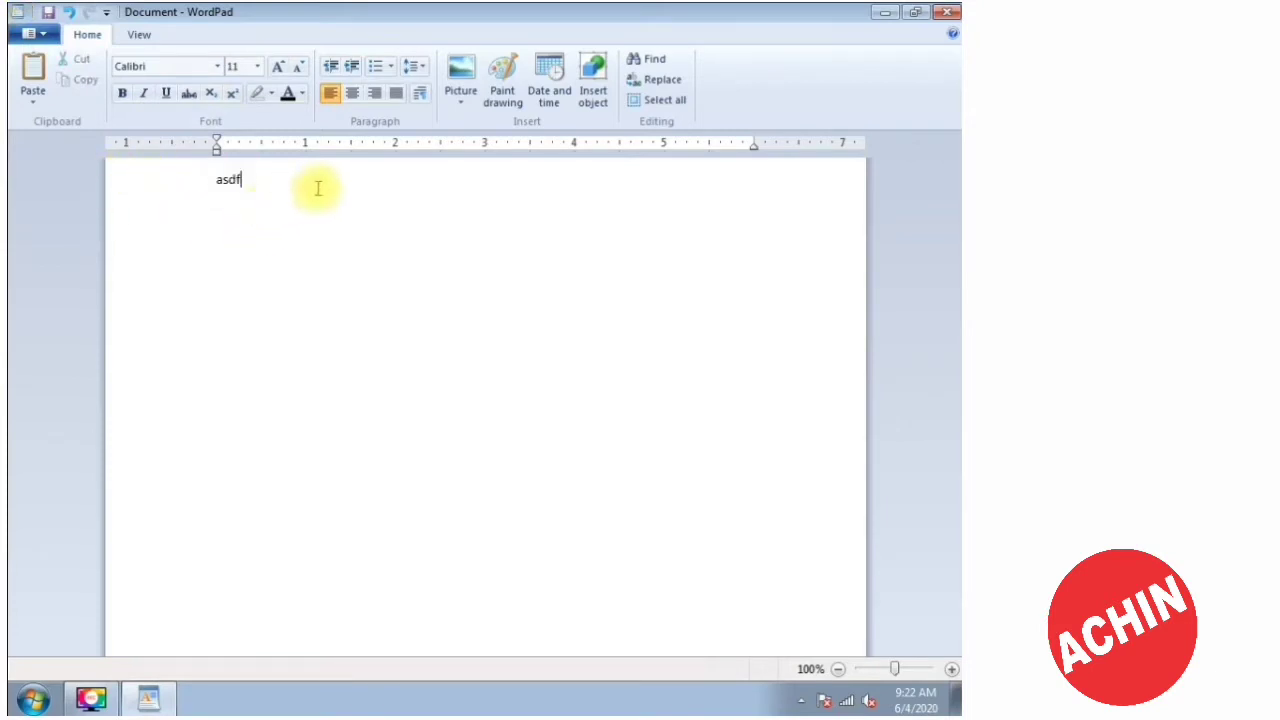
key(ctrl+a)
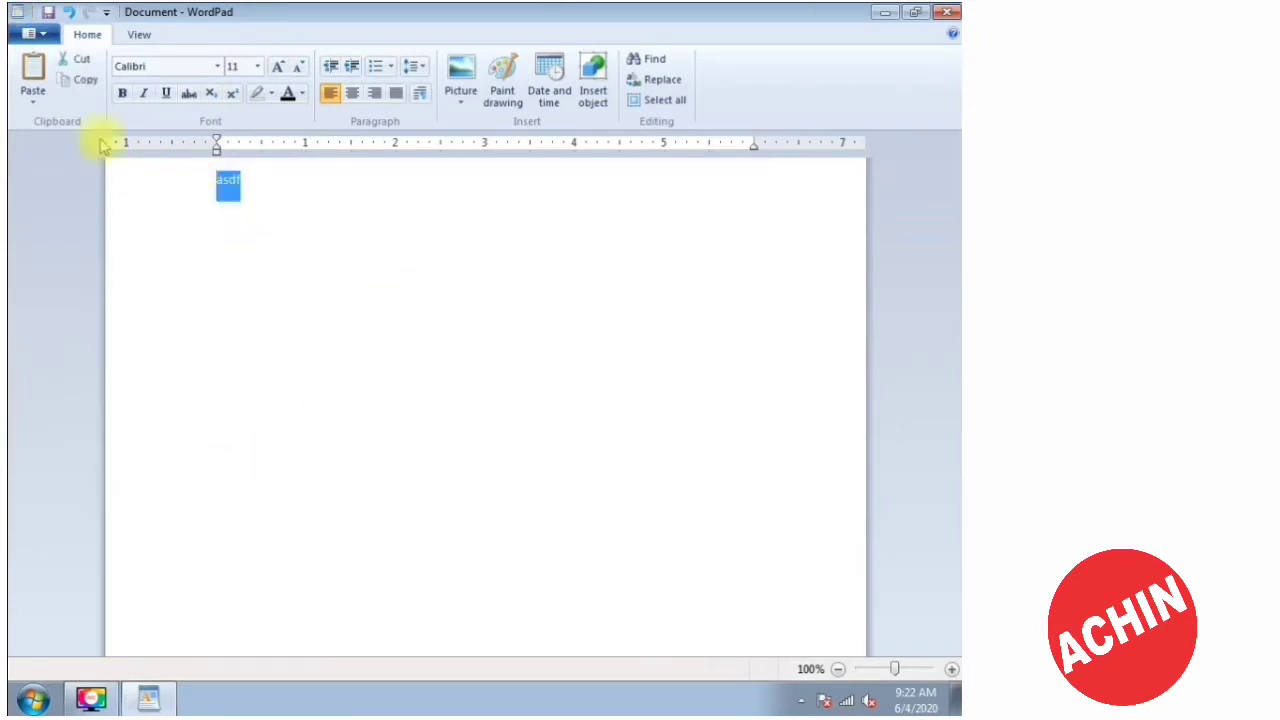
click(86, 84)
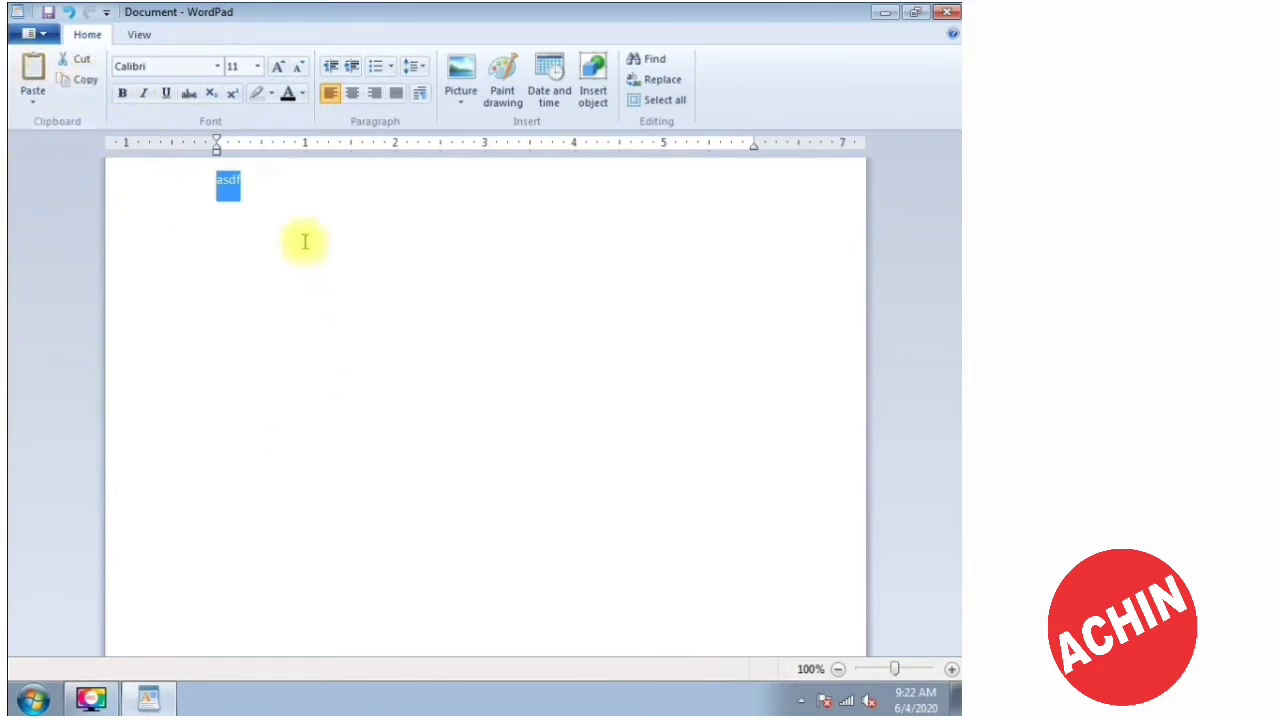
click(310, 206)
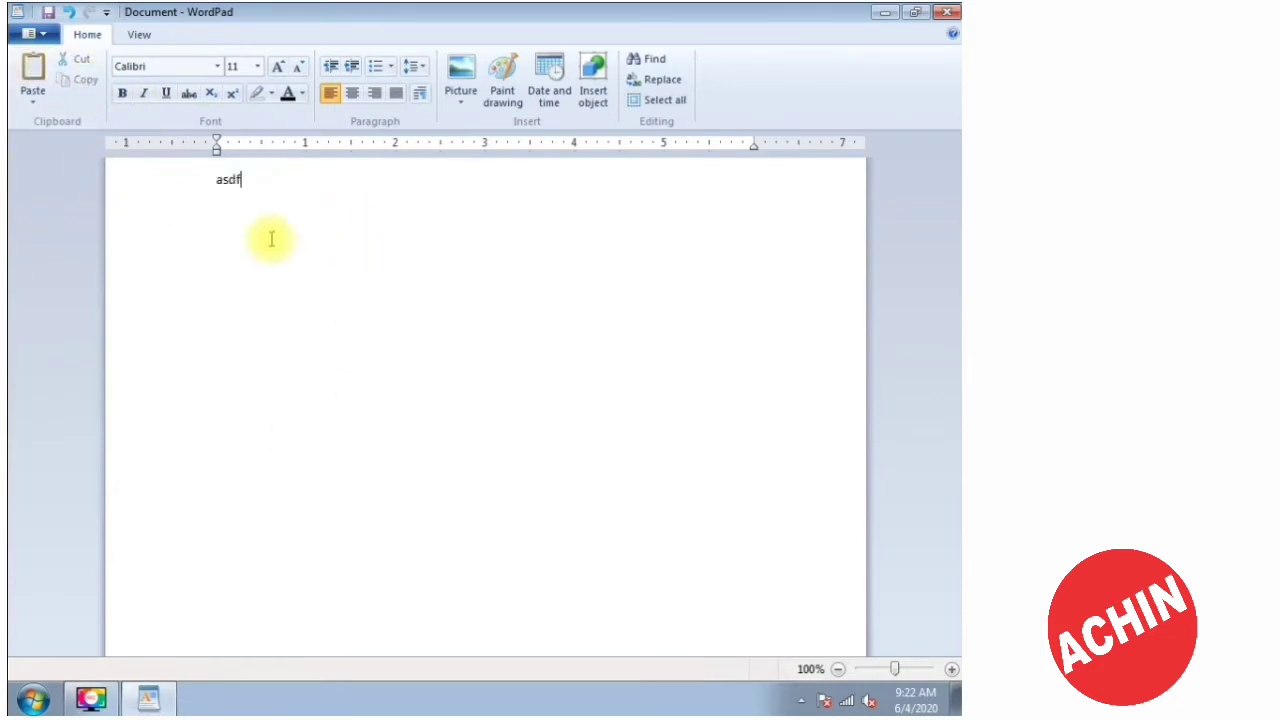
Paste the copied "asdf" repeatedly after the original on the same line, about 15 times.
click(37, 61)
click(37, 61)
click(37, 61)
click(37, 61)
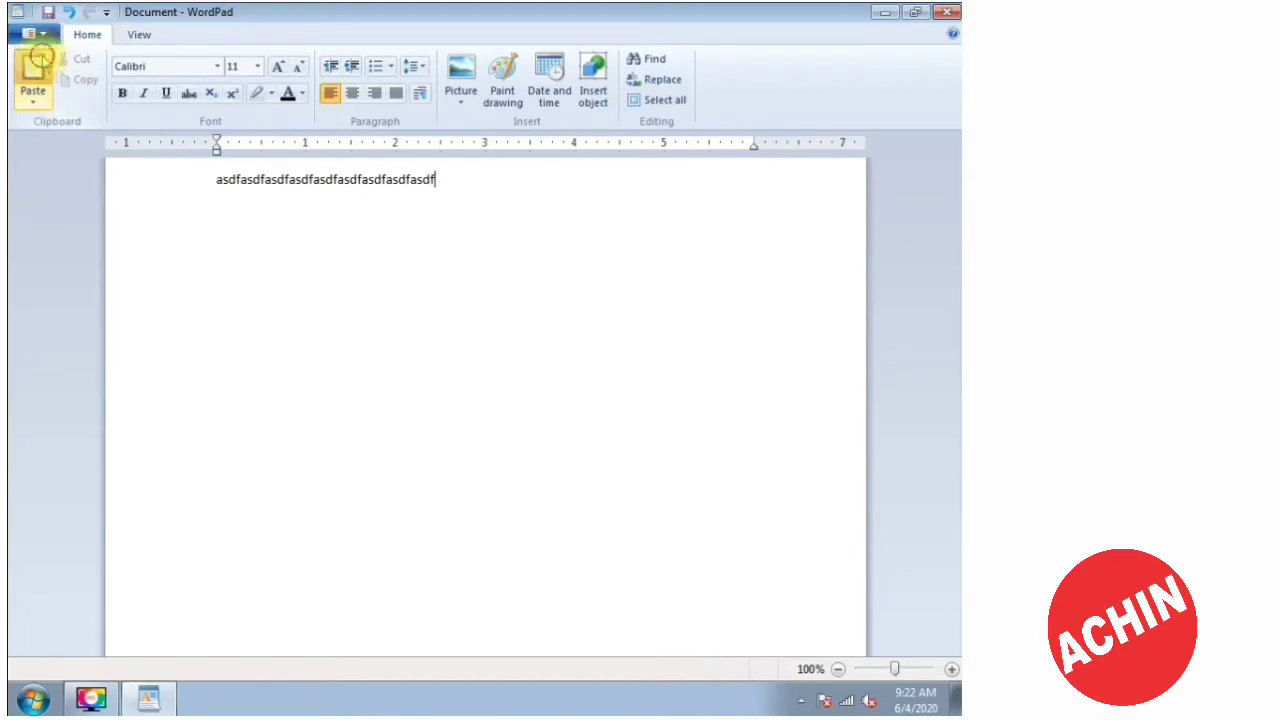
click(38, 61)
click(38, 61)
click(39, 62)
click(39, 62)
click(37, 61)
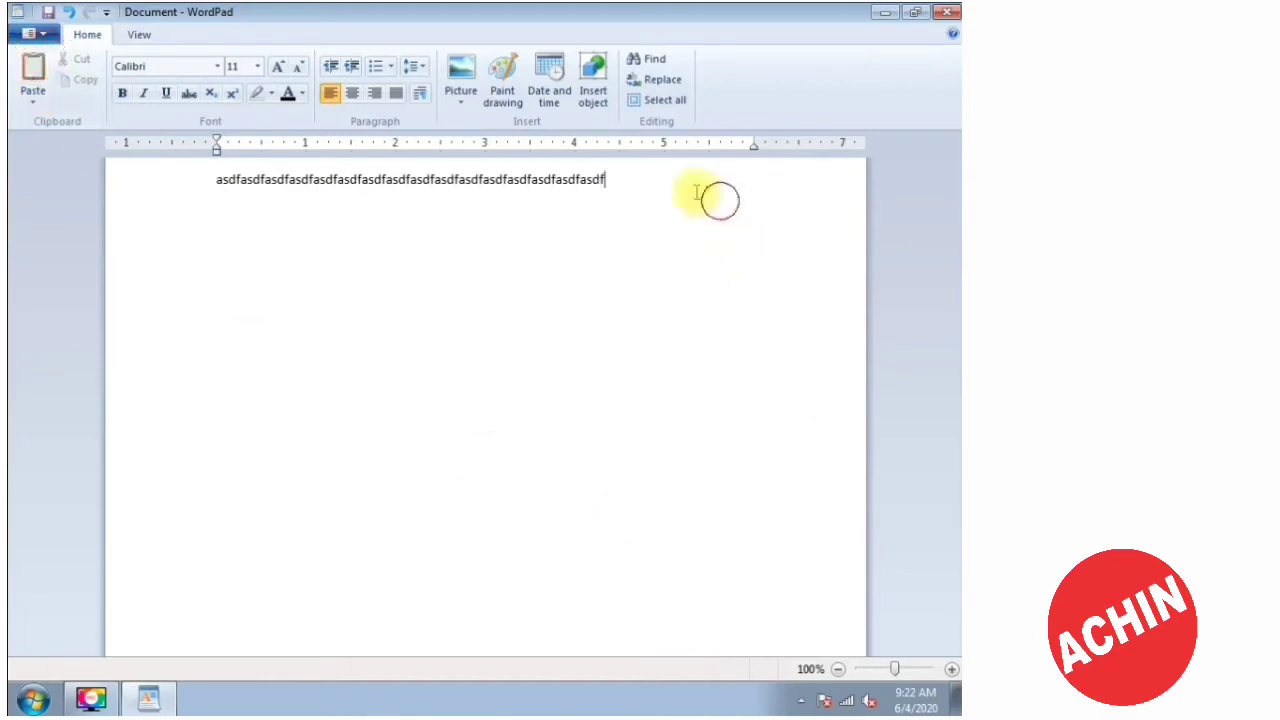
Copy the whole first line and paste it on a new line below.
drag(717, 200, 243, 180)
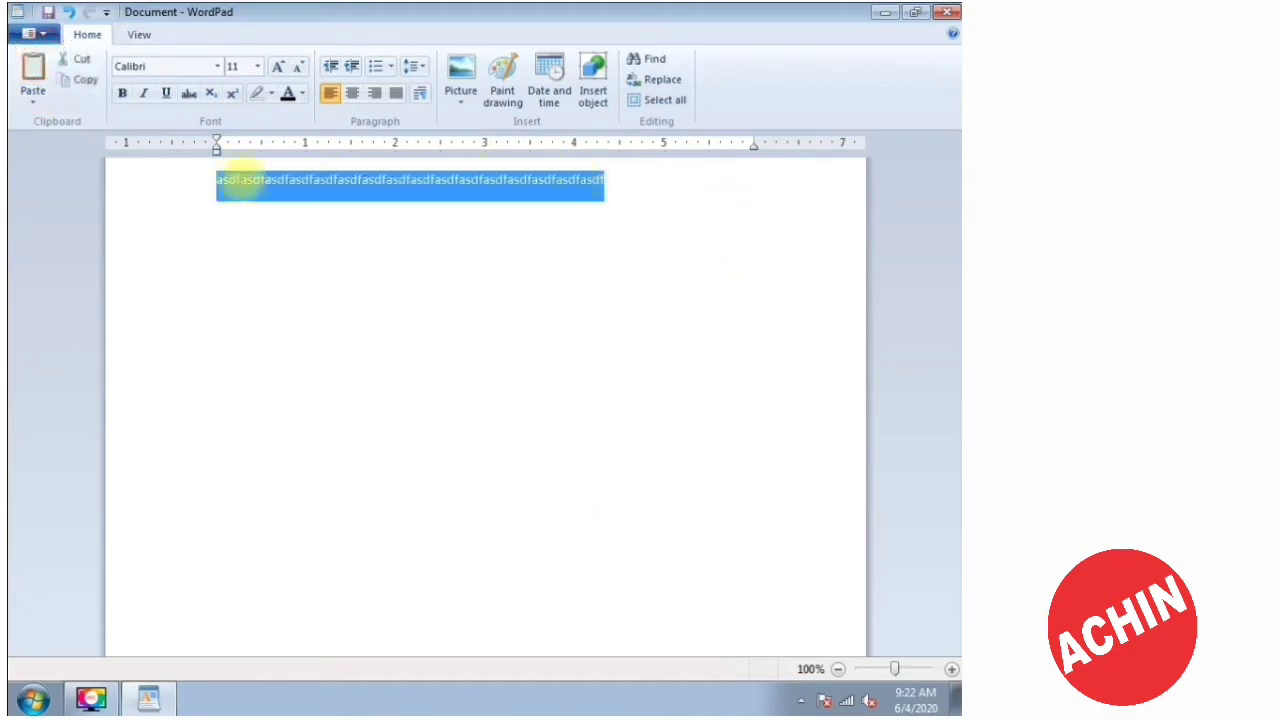
click(86, 80)
click(697, 212)
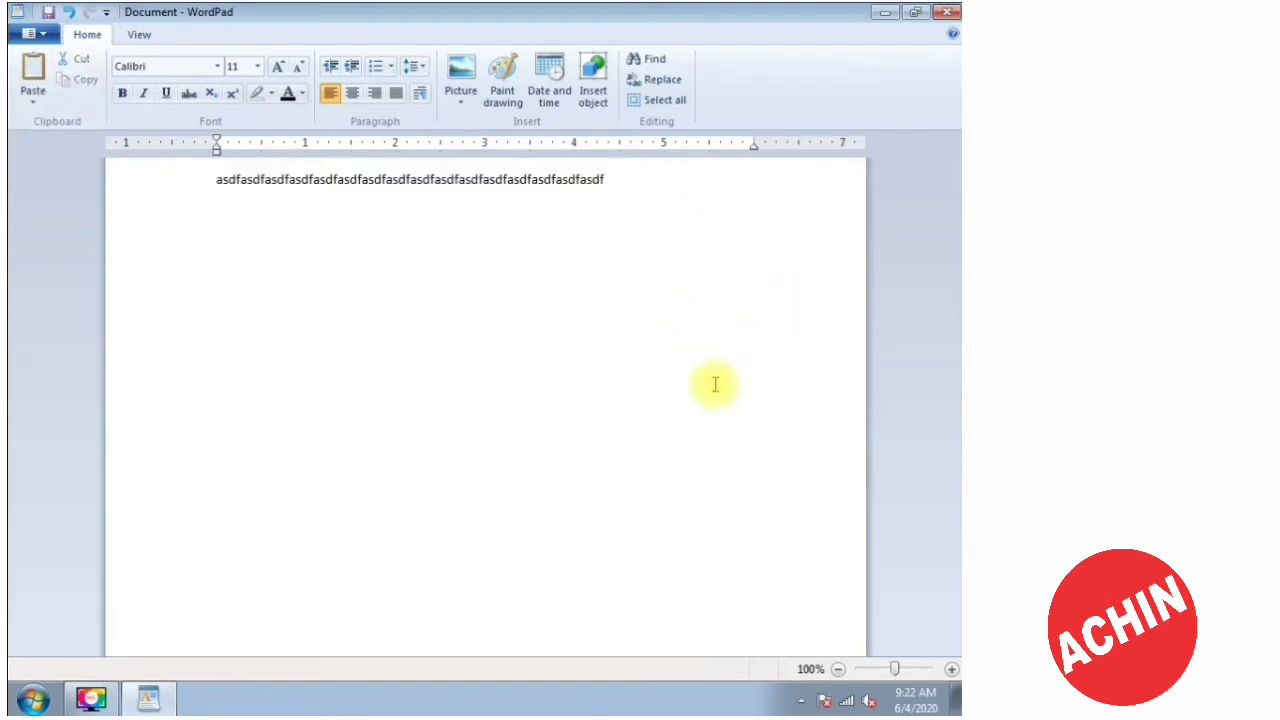
key(Return)
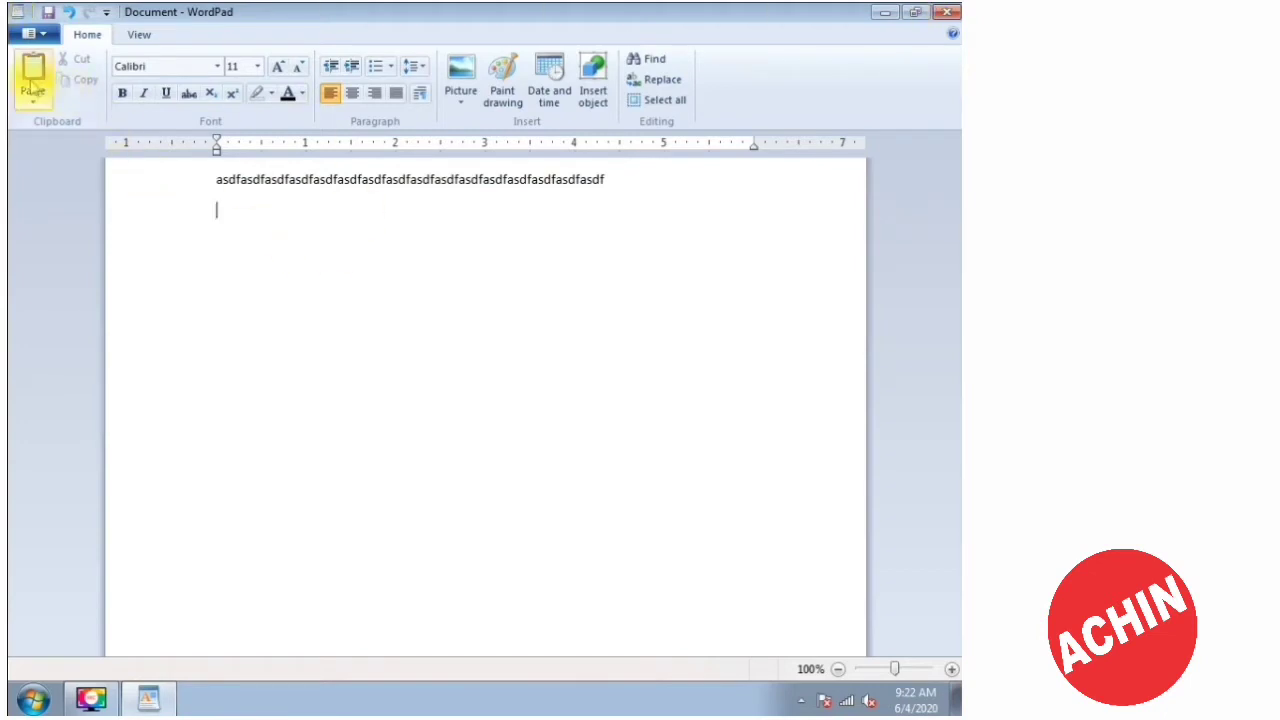
click(33, 78)
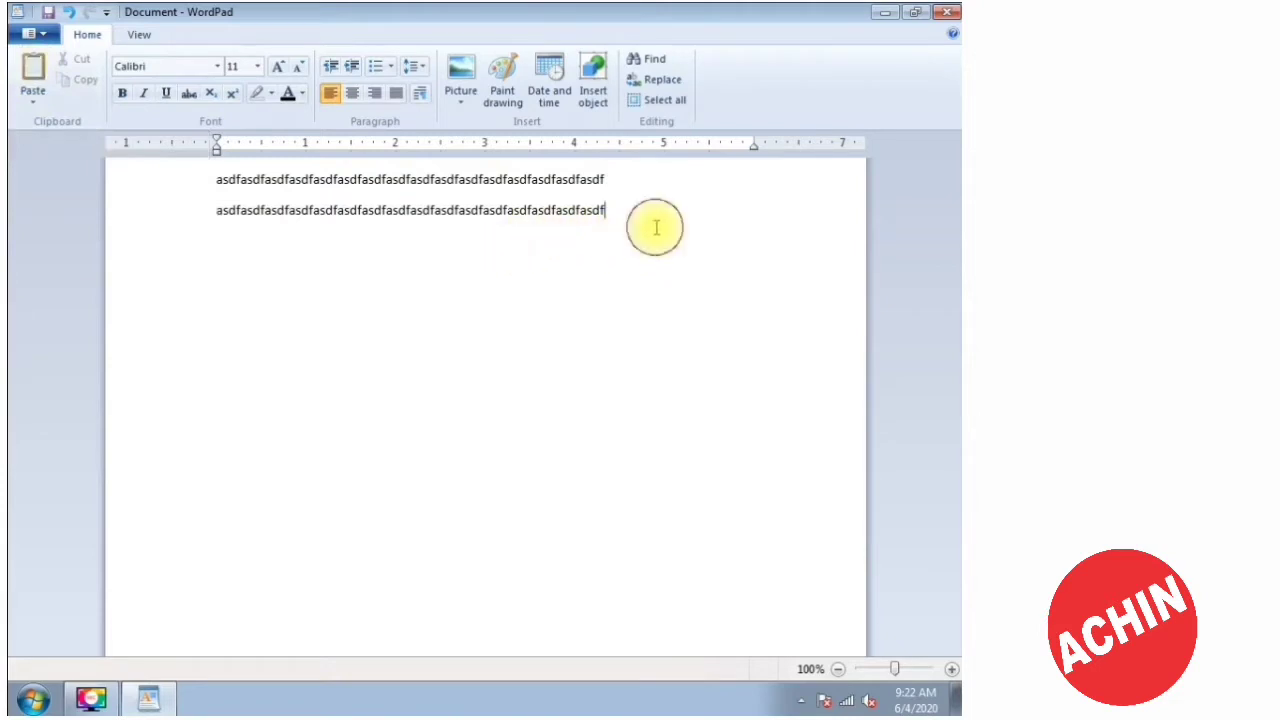
Try selecting both lines, the whole second line and only part of the second line.
drag(655, 228, 314, 180)
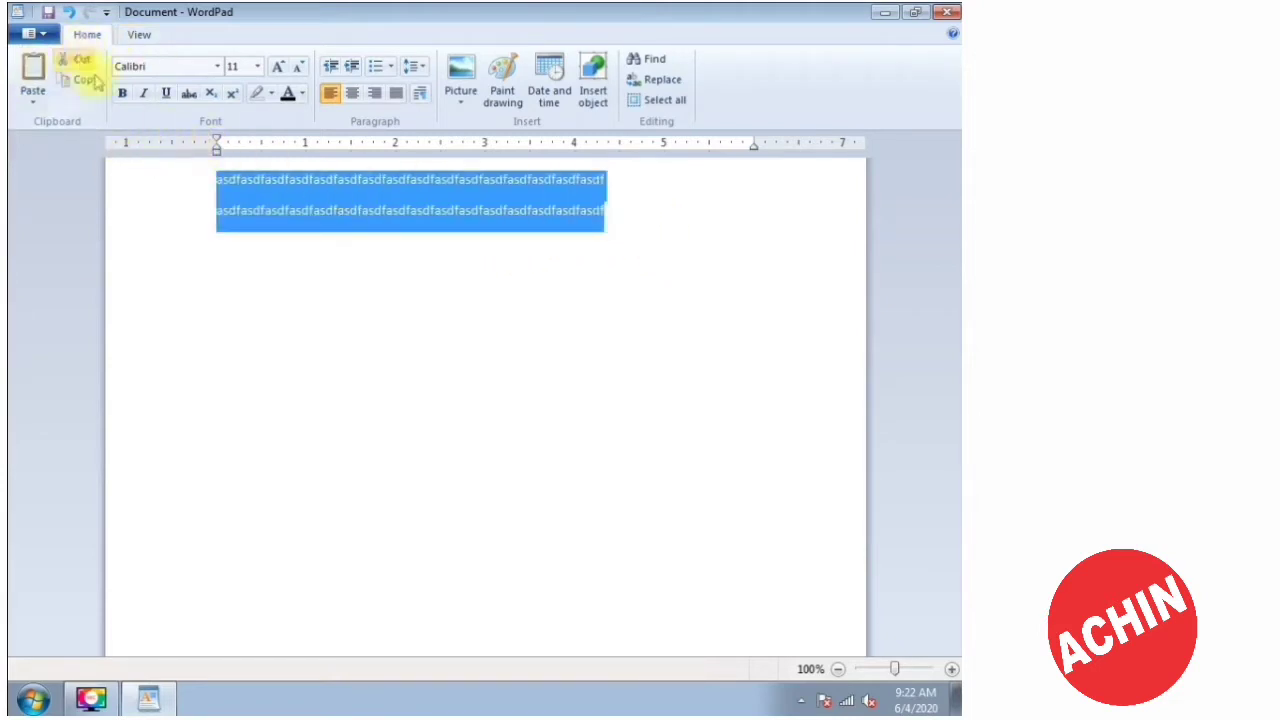
click(329, 310)
drag(607, 207, 386, 209)
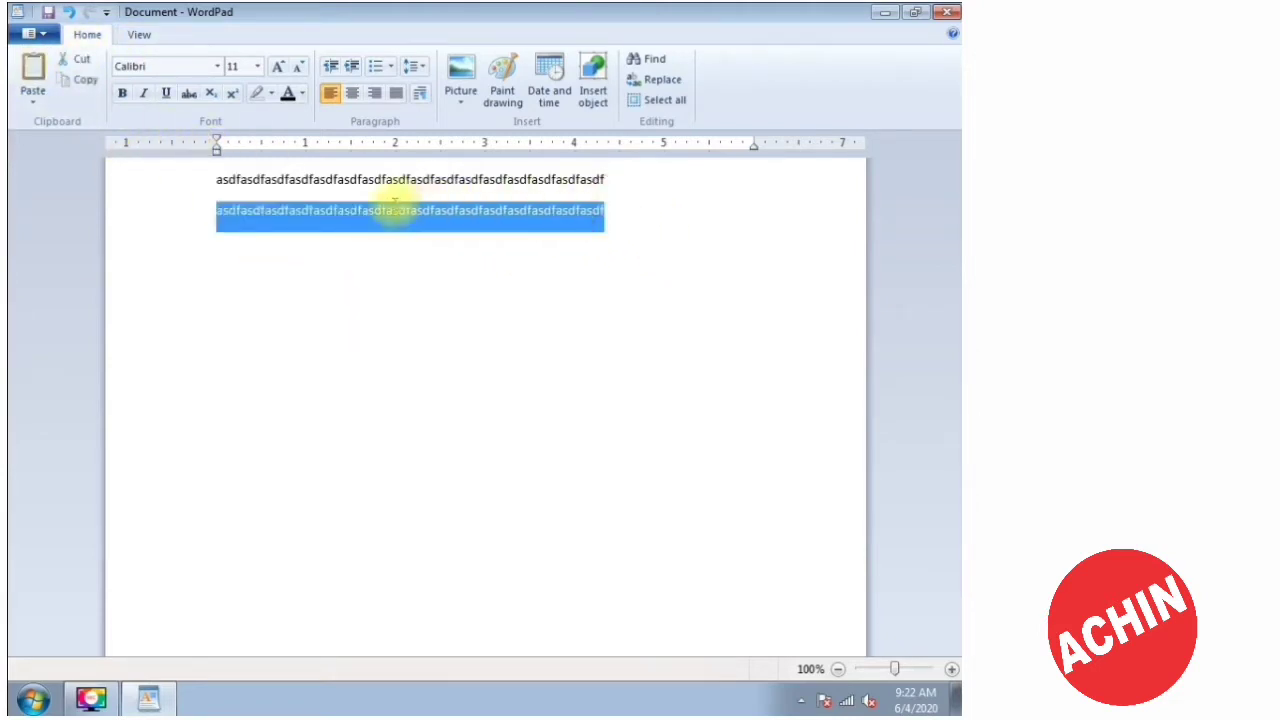
click(541, 264)
click(602, 198)
double_click(604, 207)
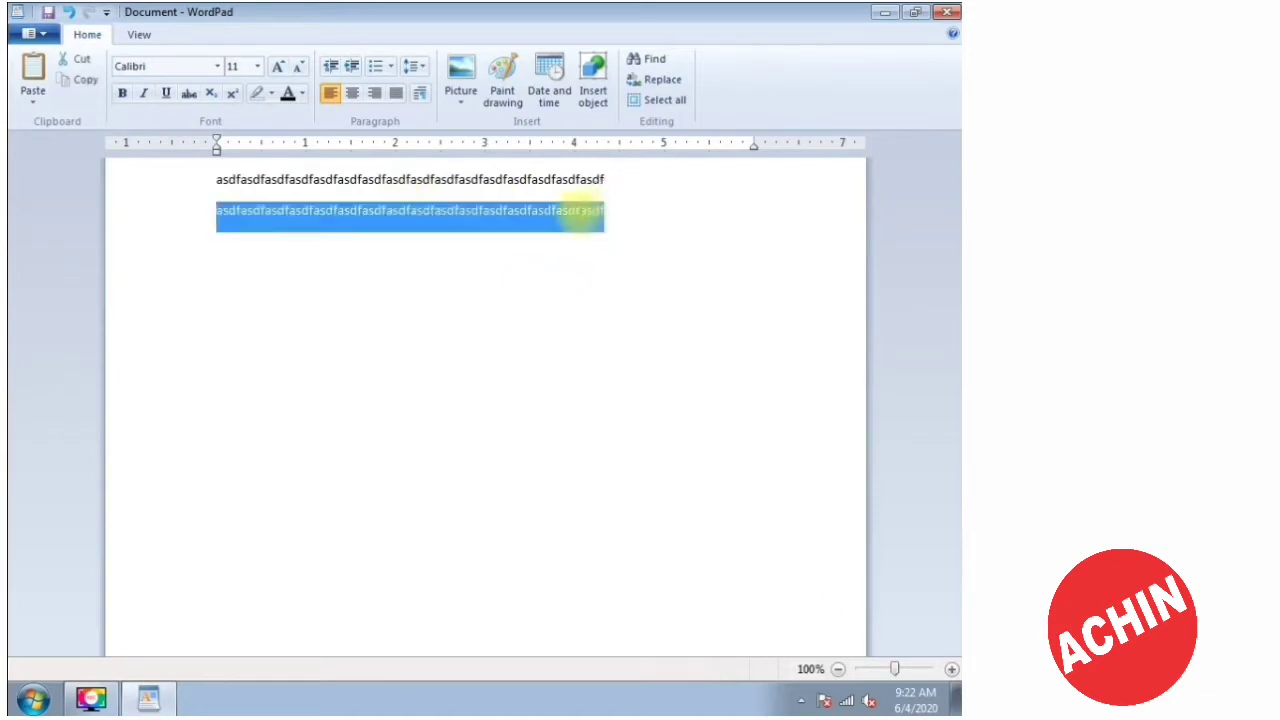
click(495, 210)
drag(495, 210, 588, 213)
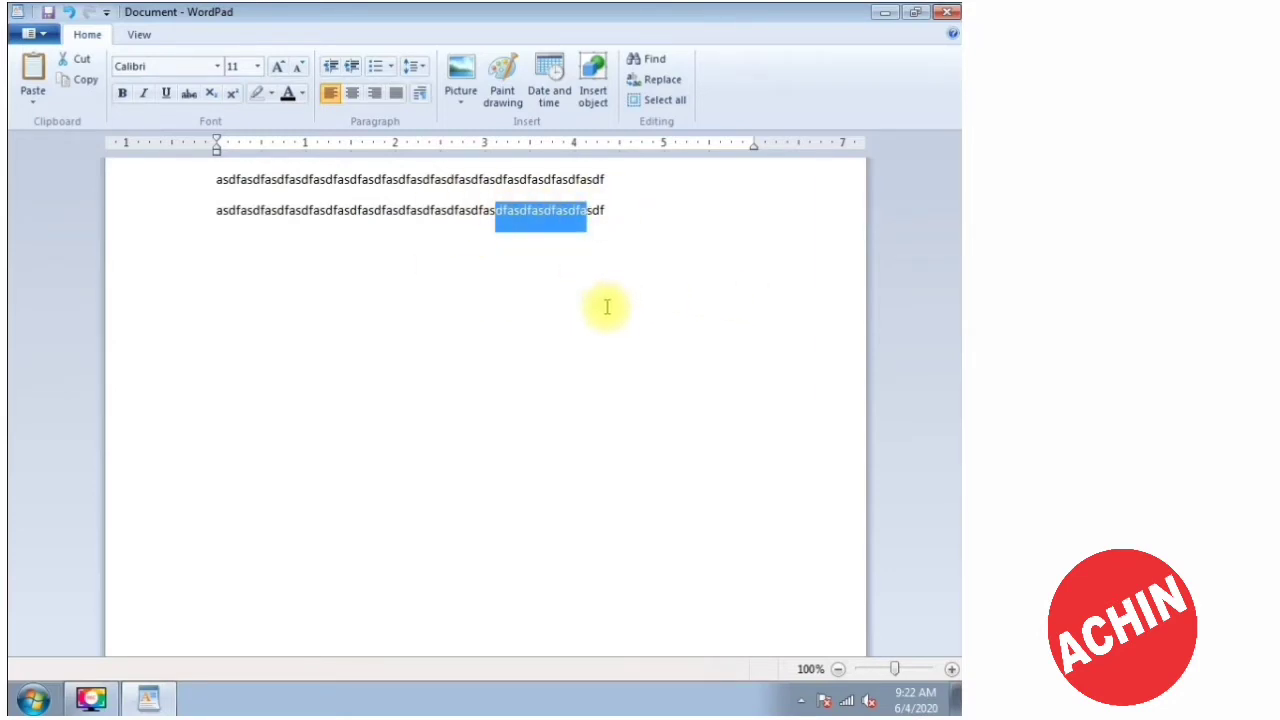
click(574, 333)
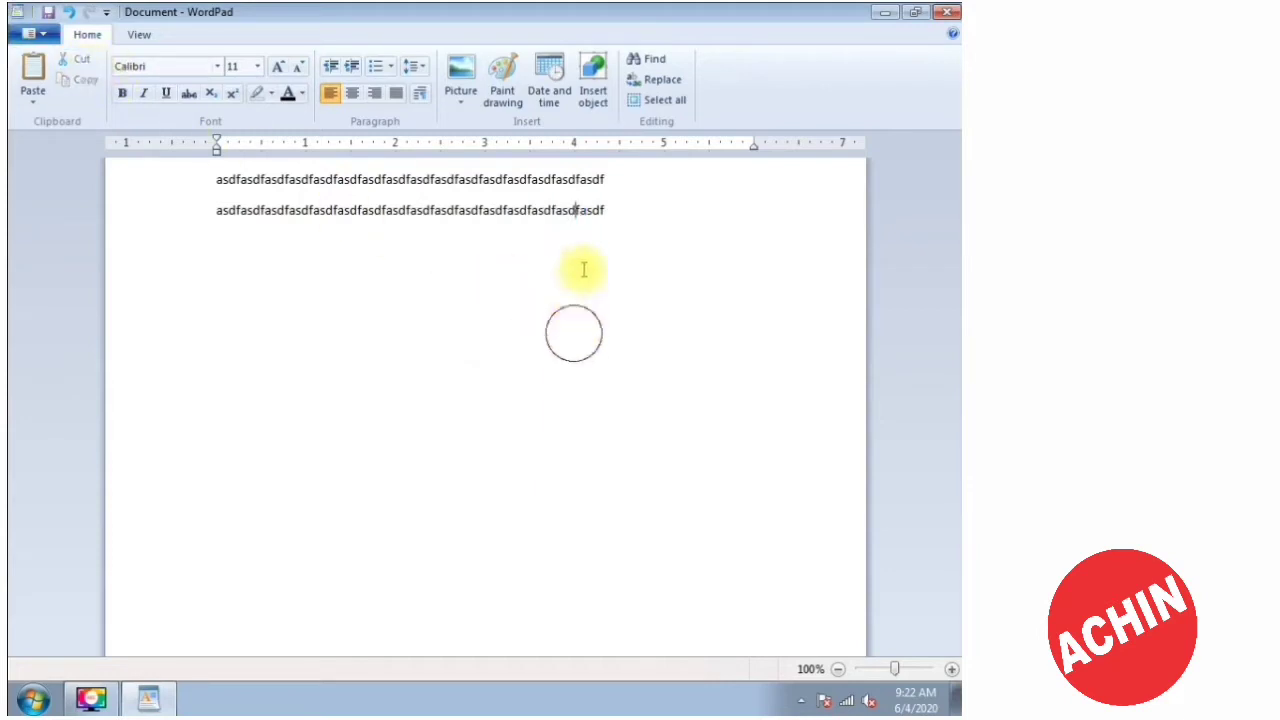
Cut the whole second line and paste it back in its place twice.
double_click(600, 212)
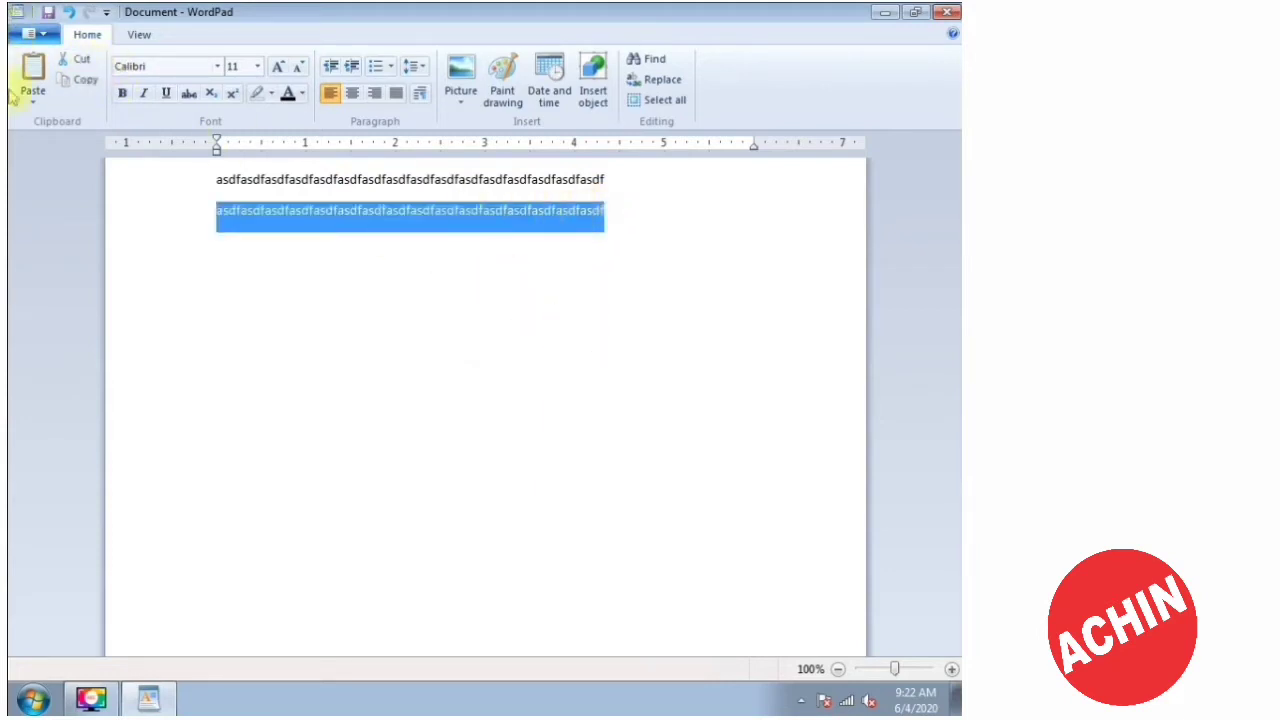
click(80, 62)
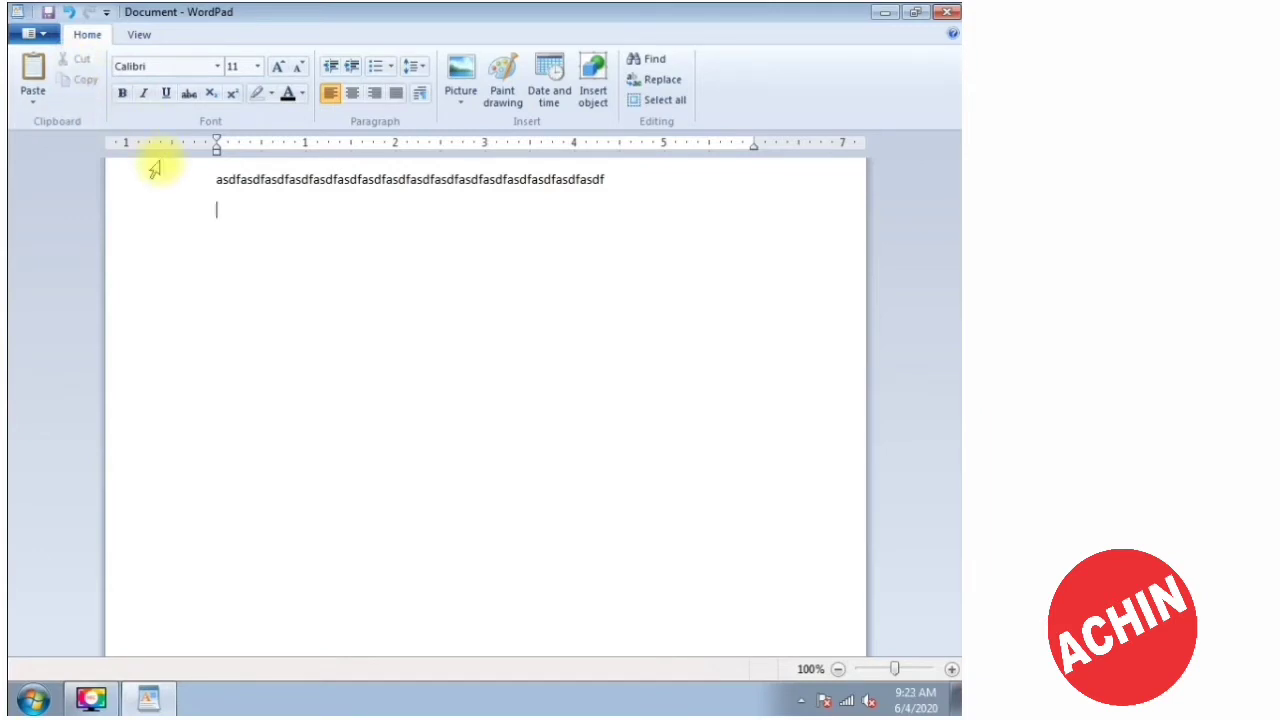
key(ctrl+v)
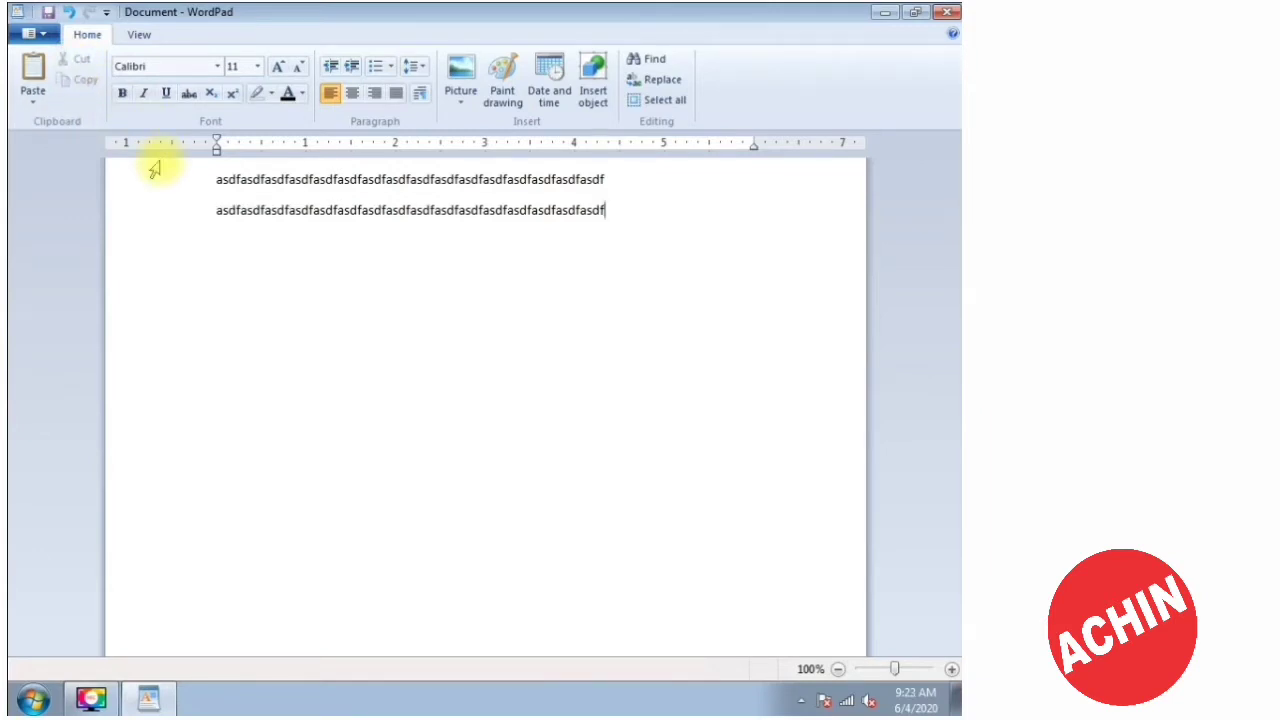
click(28, 64)
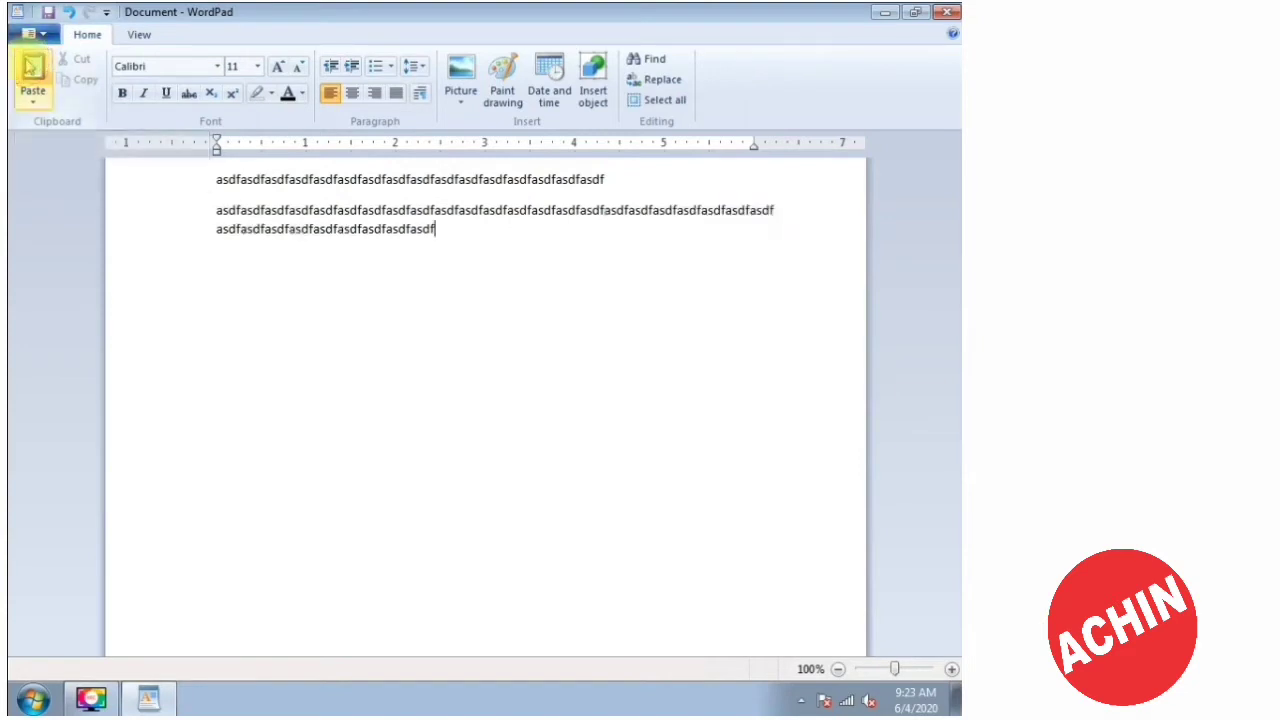
Paste the copied "asdf" text repeatedly at the end of the second paragraph until the text fills the page.
click(28, 64)
click(28, 64)
click(28, 64)
click(28, 64)
click(28, 64)
click(27, 62)
click(27, 62)
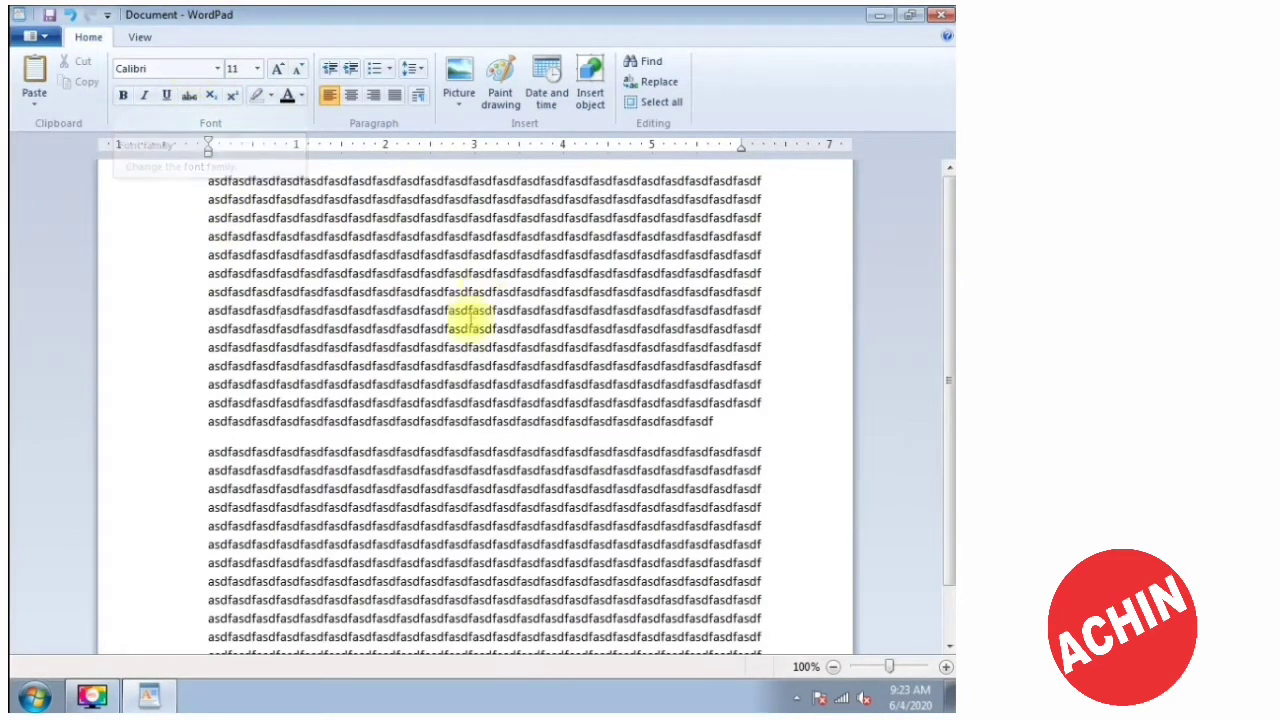
Select the middle lines of the first paragraph, from its third line on, and change their font to Futura Md BT.
triple_click(717, 423)
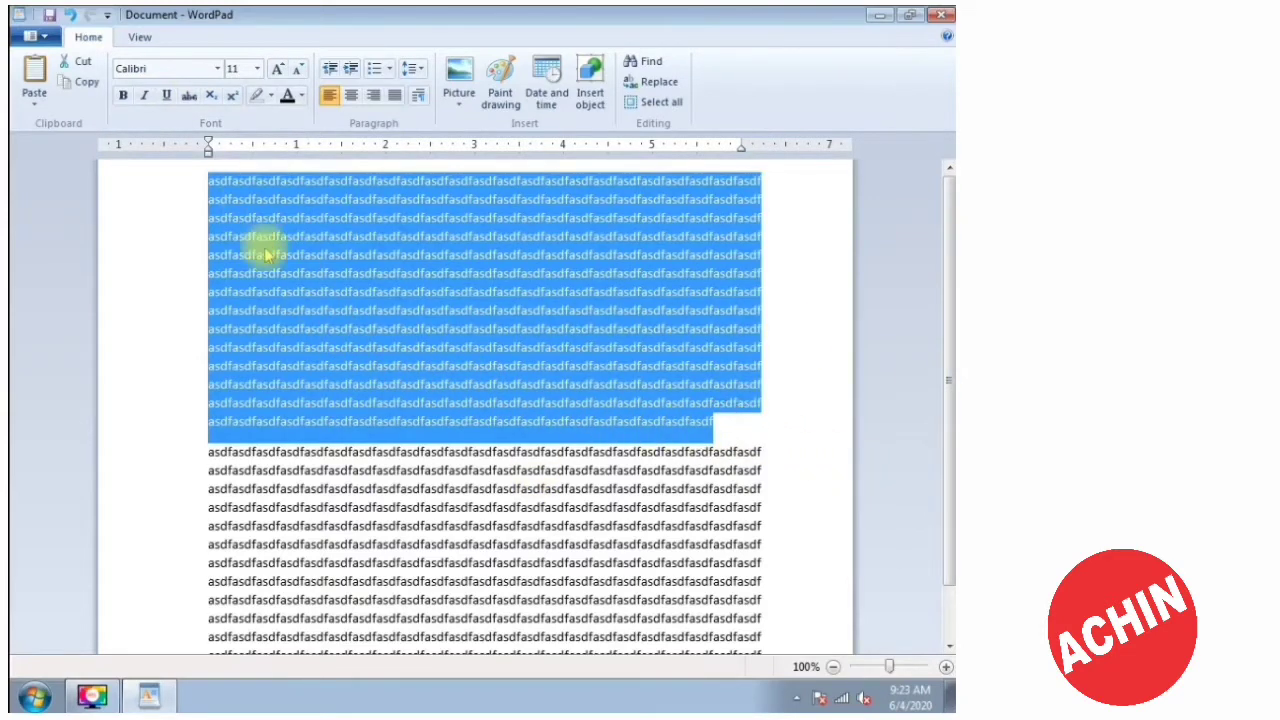
drag(257, 218, 431, 366)
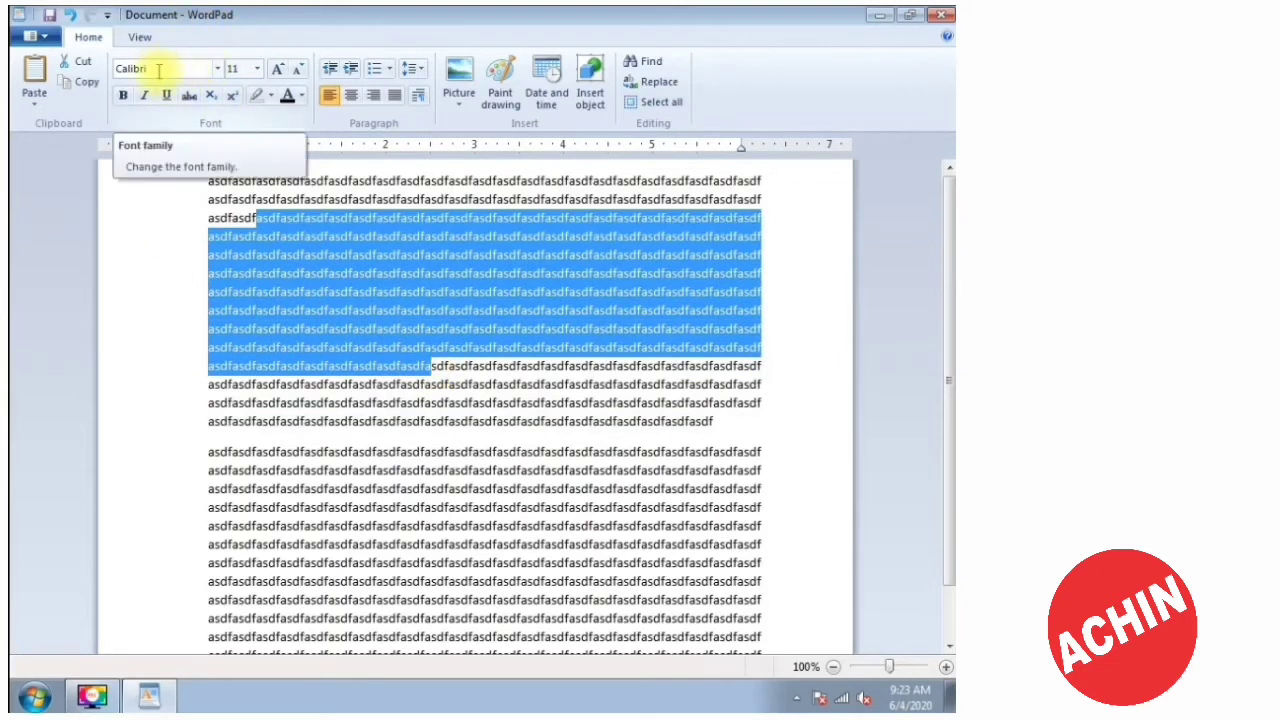
click(218, 70)
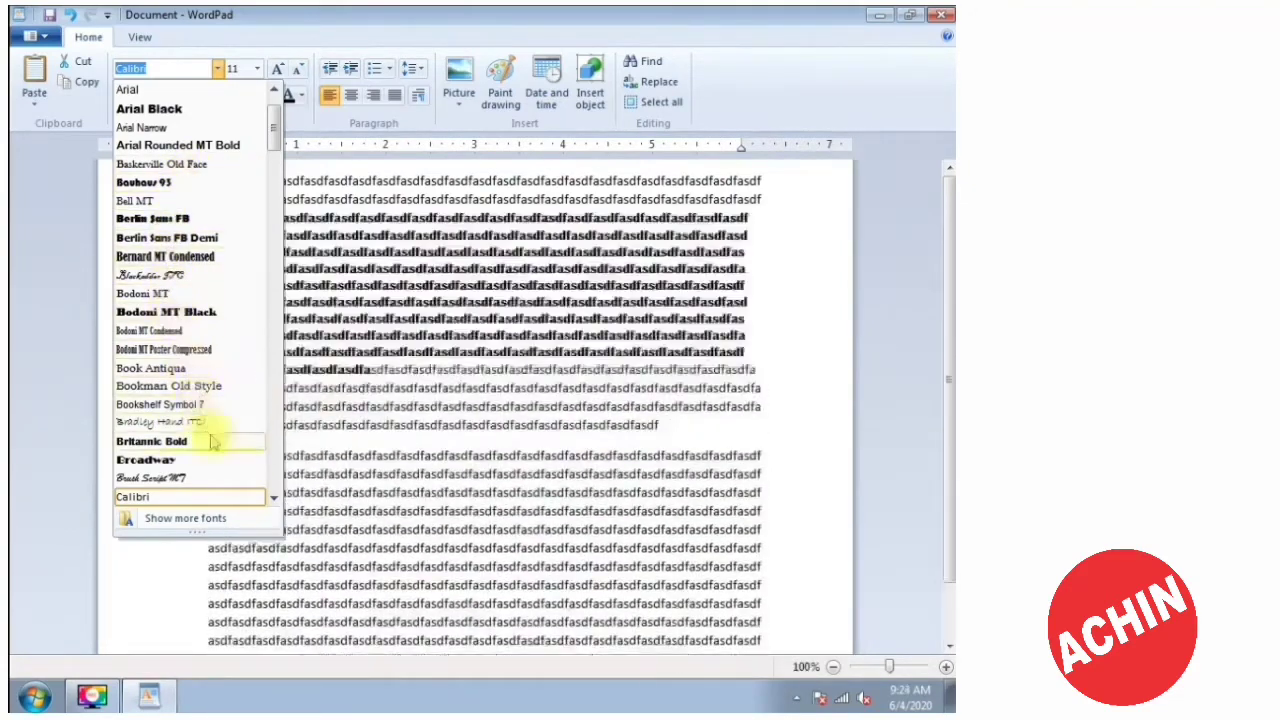
drag(273, 125, 263, 443)
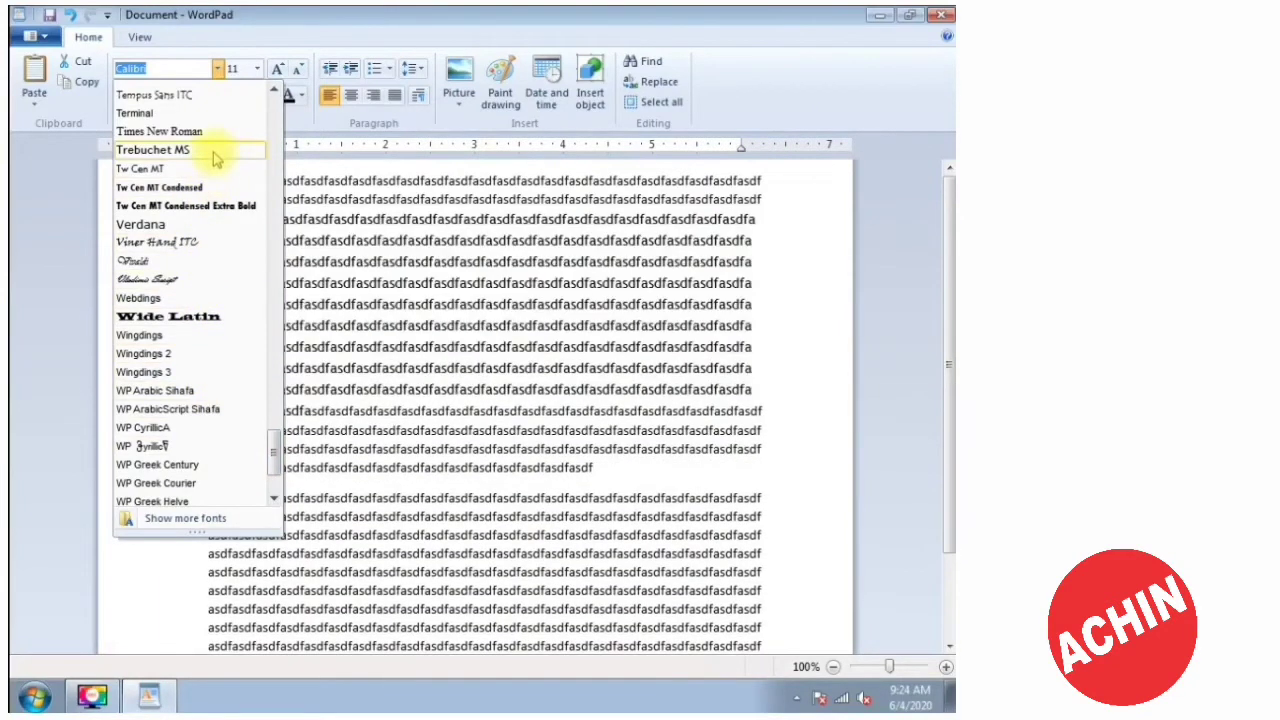
scroll(215, 158, up, 15)
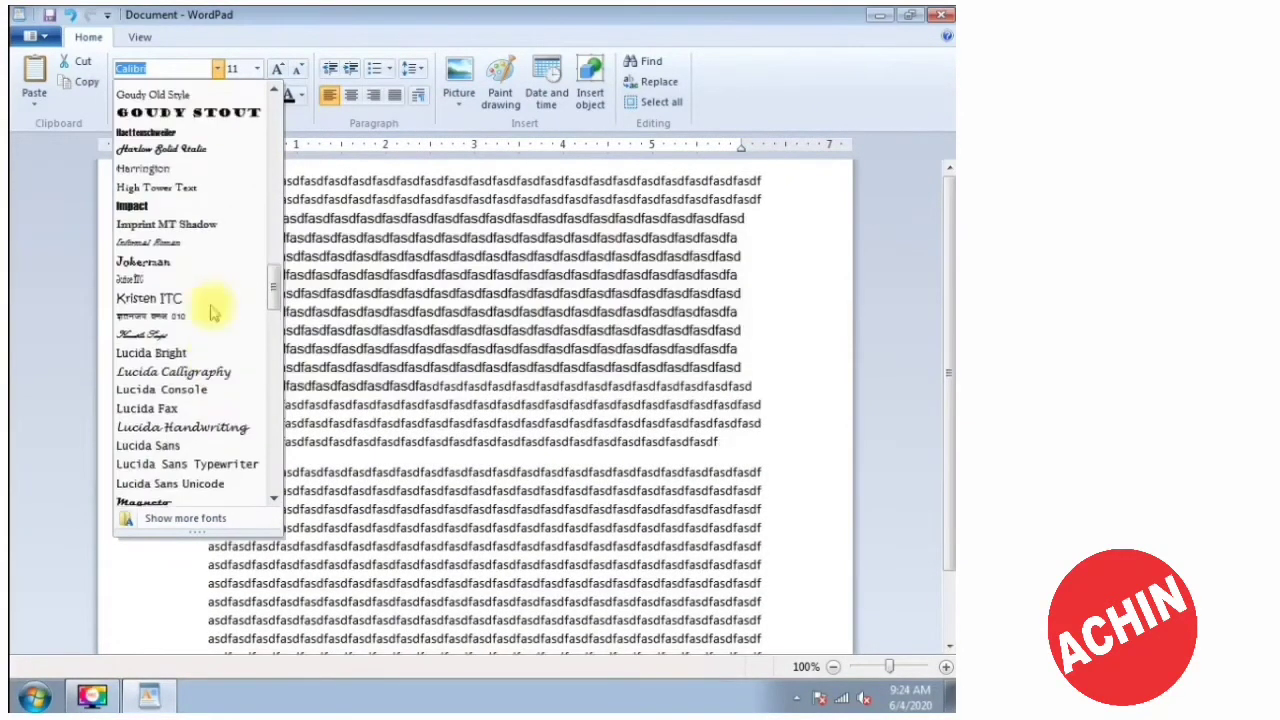
scroll(200, 290, up, 3)
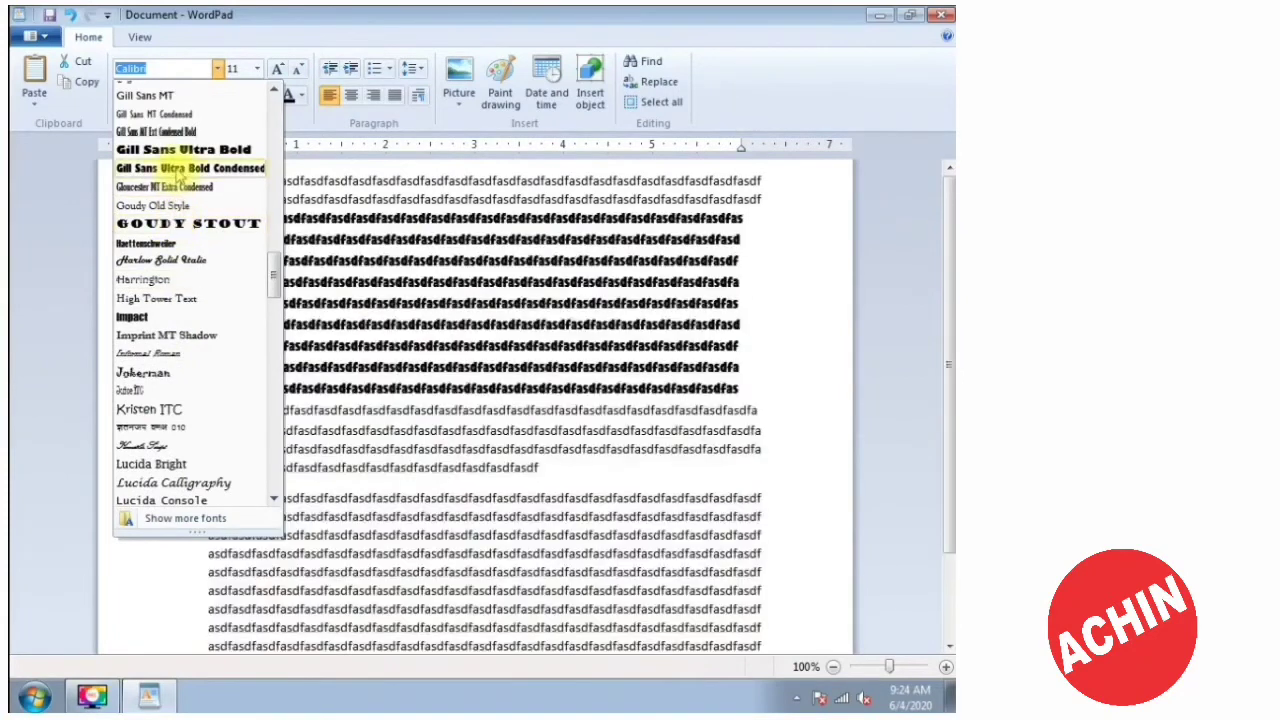
scroll(178, 240, up, 5)
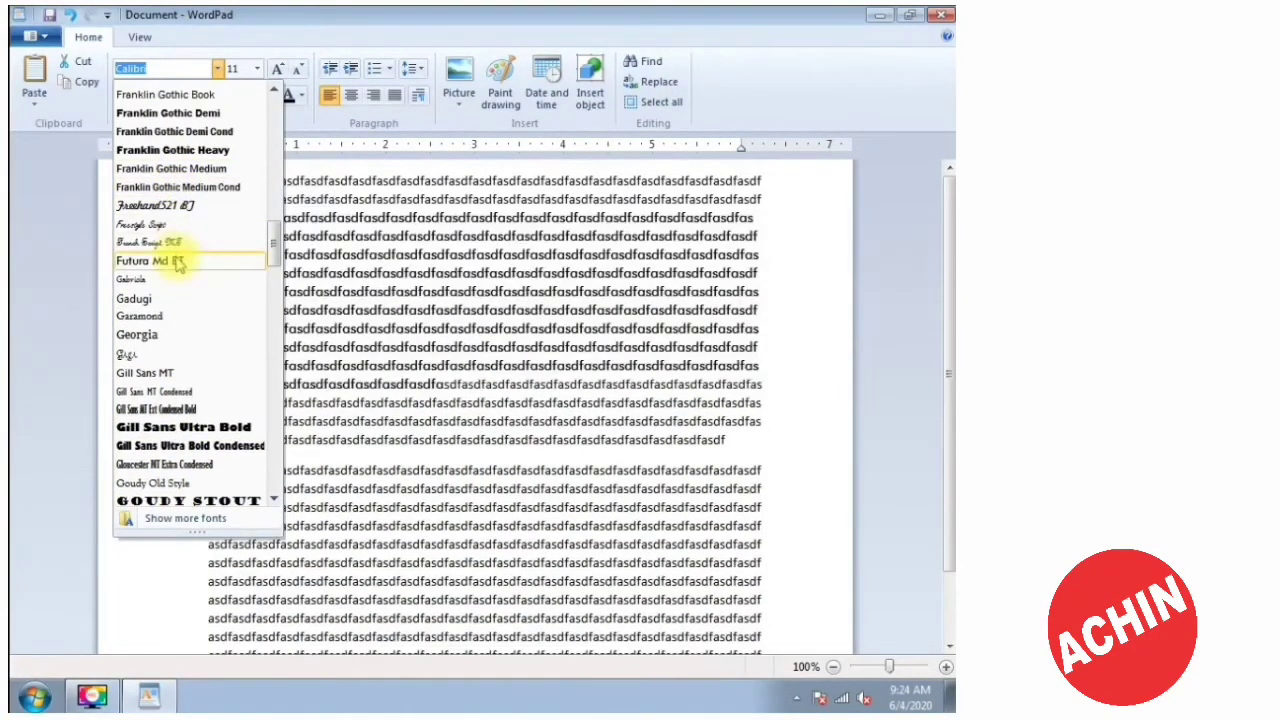
click(178, 261)
click(413, 312)
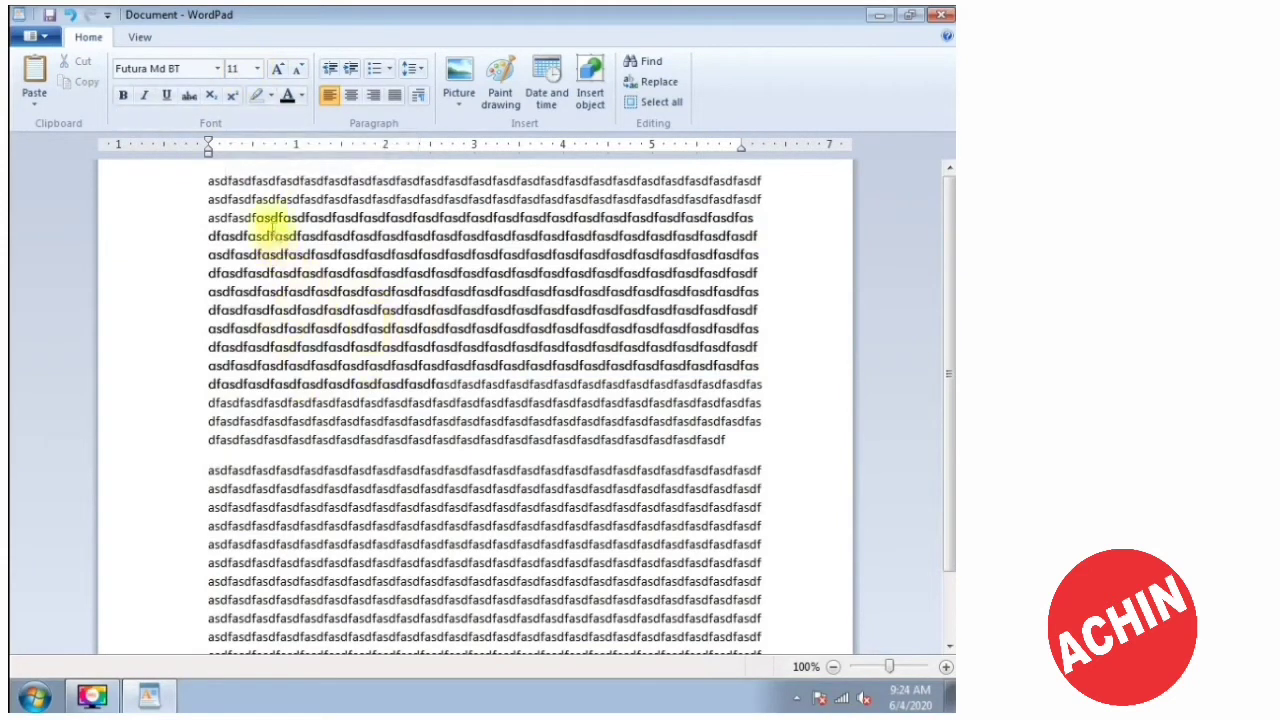
Select the opening lines of the first paragraph and try font sizes 28, 9 and 8 on them.
drag(222, 181, 337, 328)
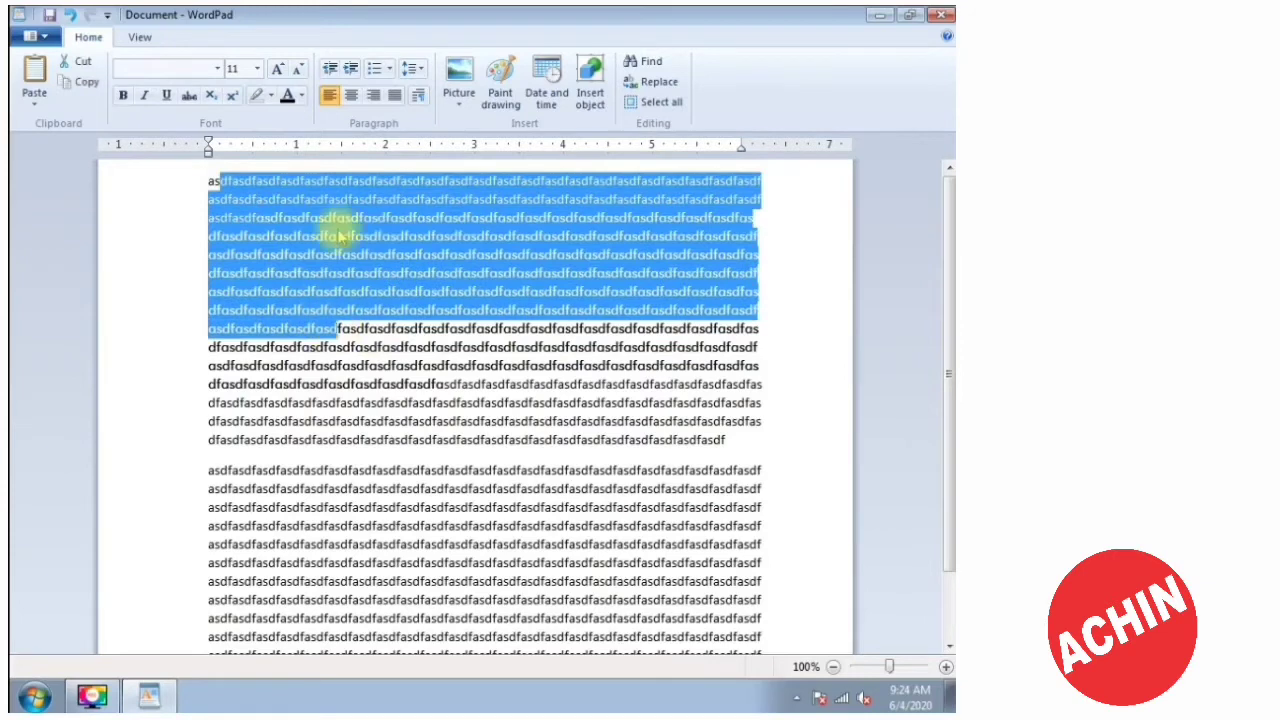
click(257, 68)
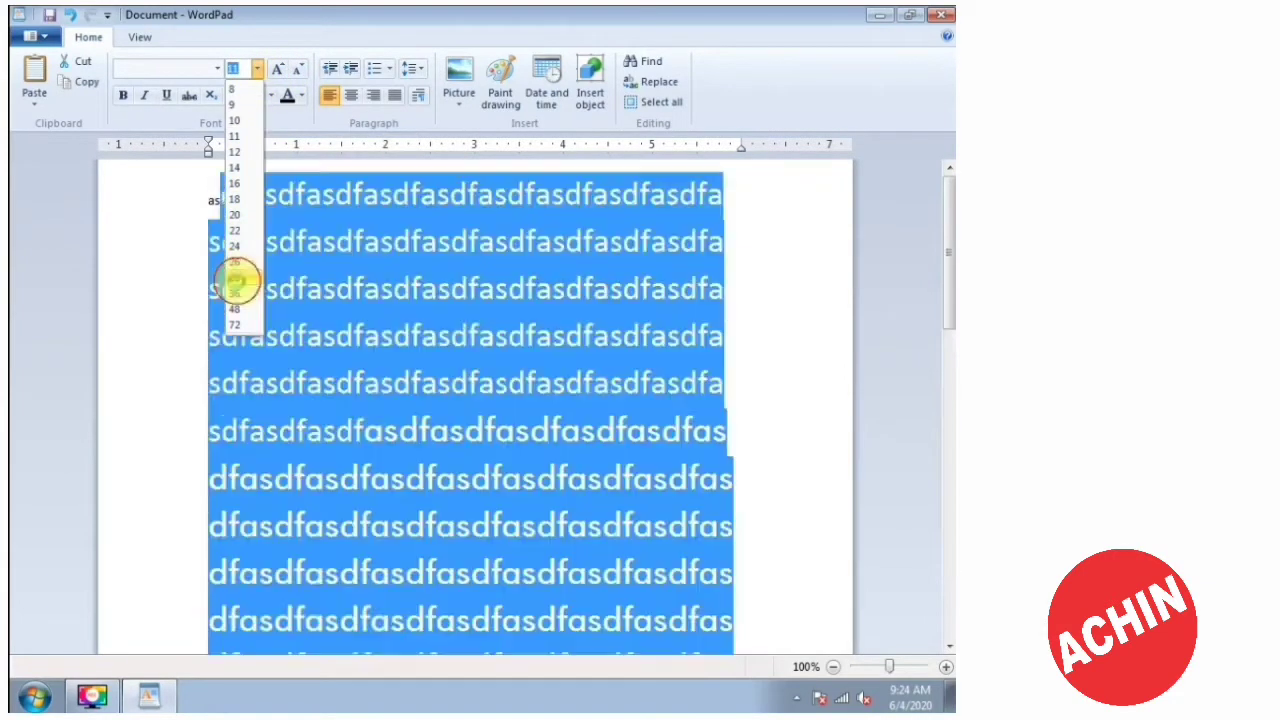
click(236, 277)
click(258, 68)
click(243, 108)
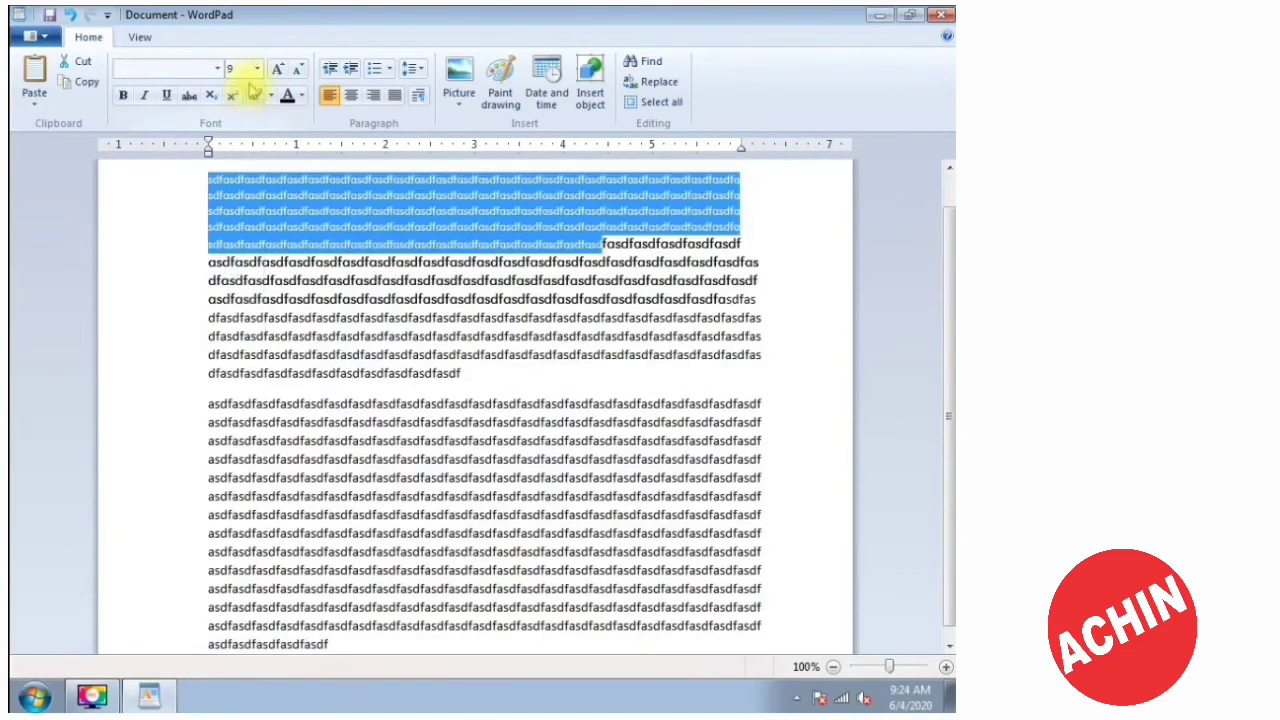
click(257, 68)
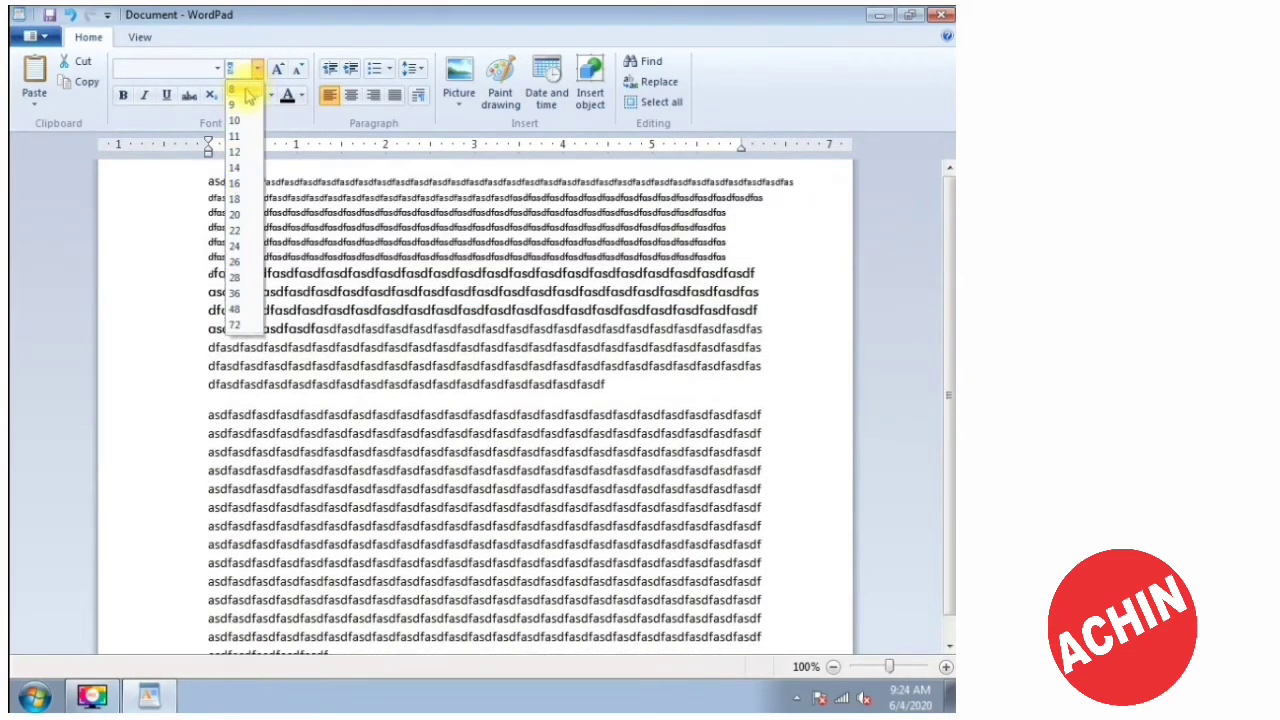
click(241, 91)
Switch the selected text's font size to 72, back to 8 and to 72 again.
click(257, 68)
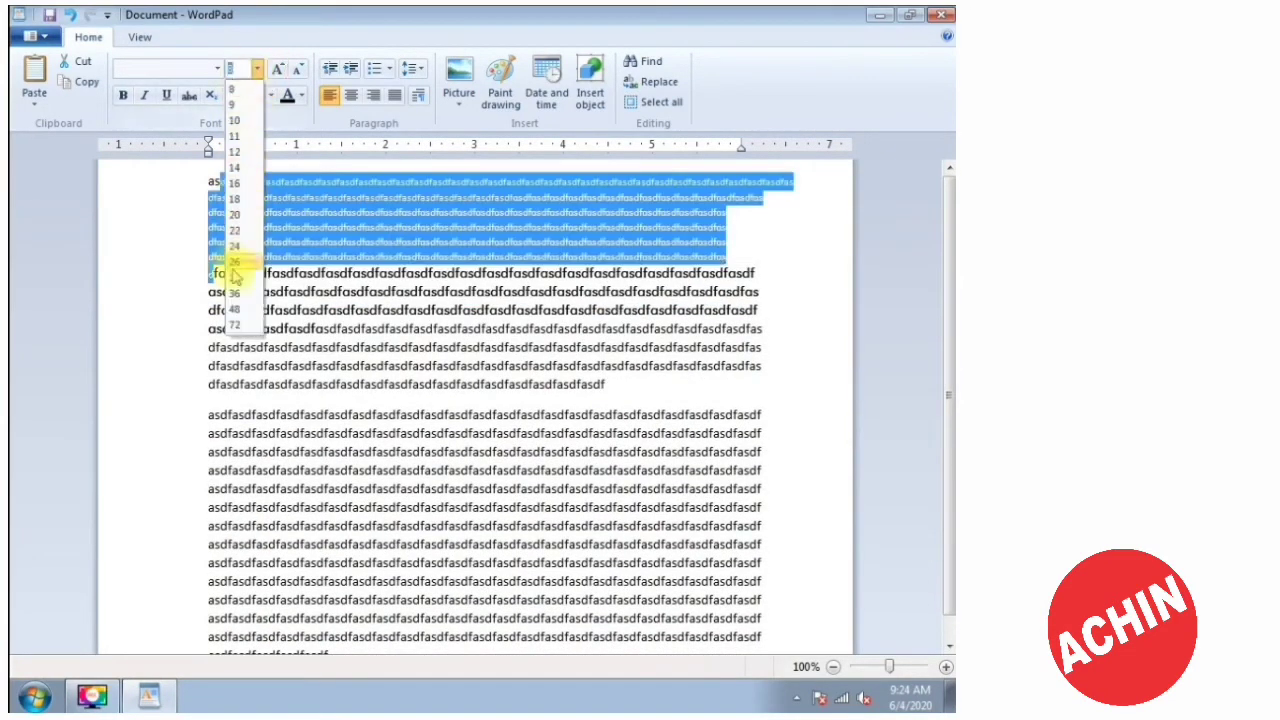
click(240, 324)
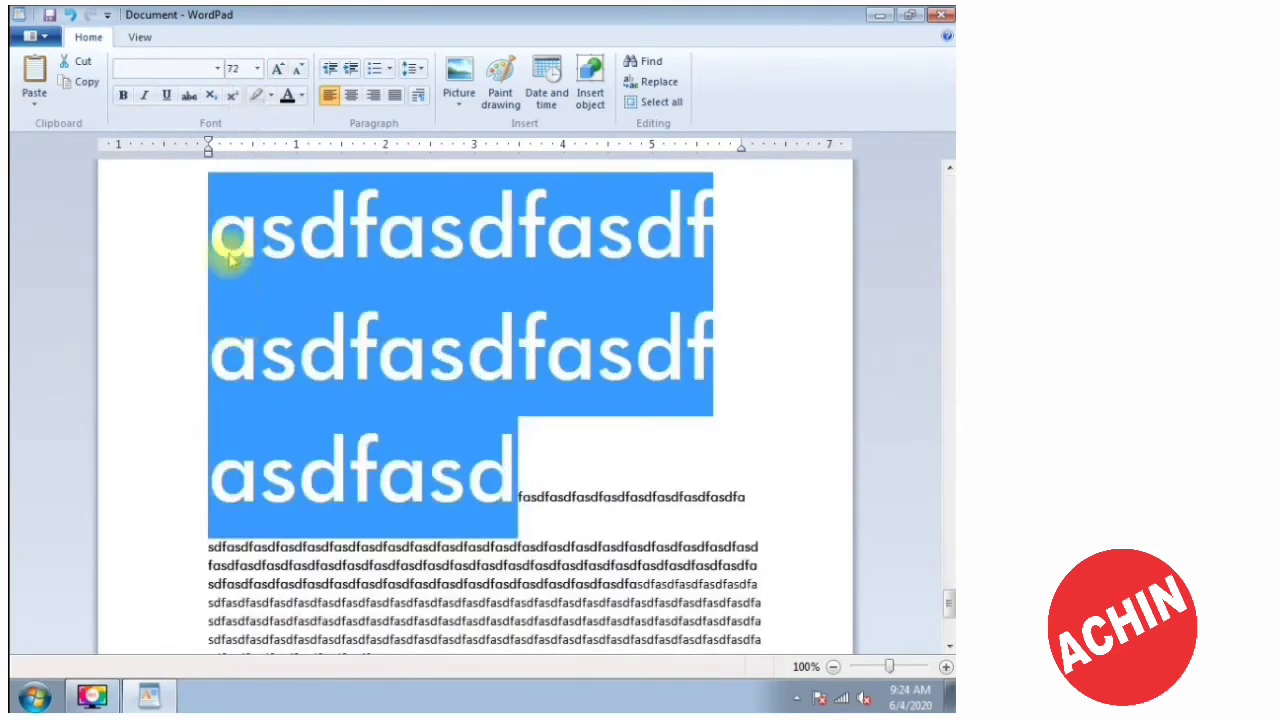
click(257, 68)
click(241, 91)
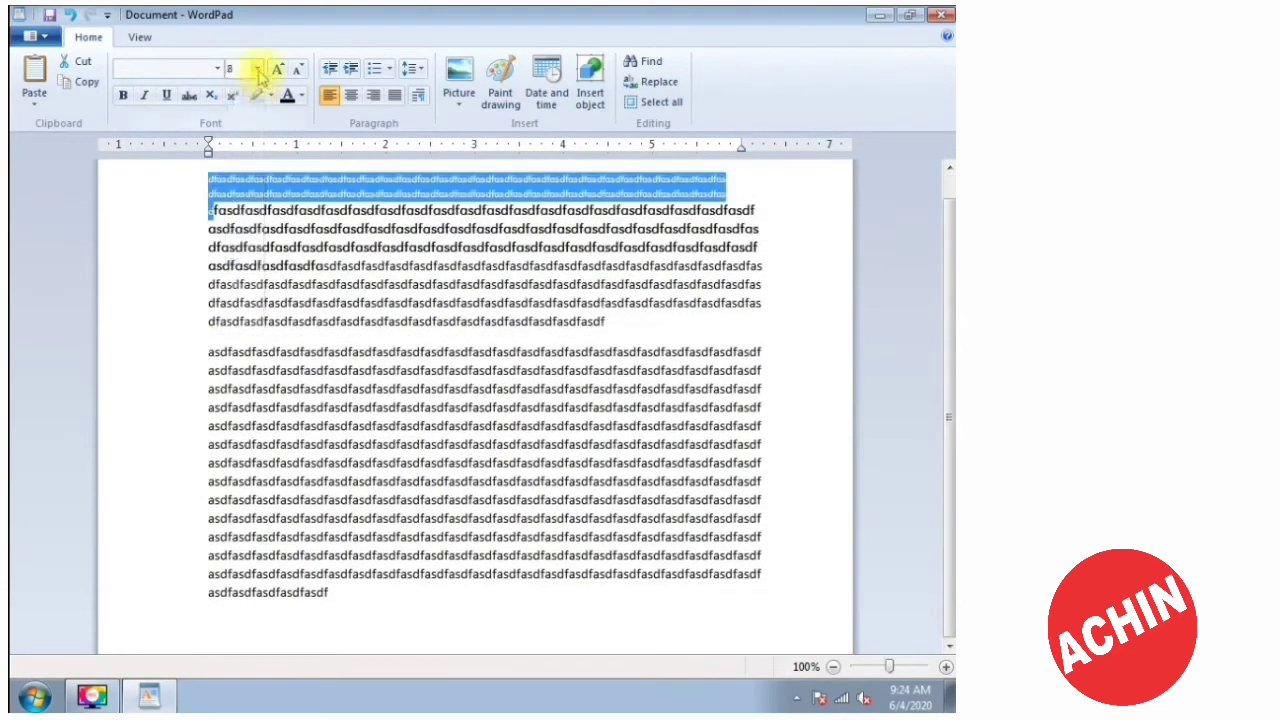
click(257, 68)
click(240, 324)
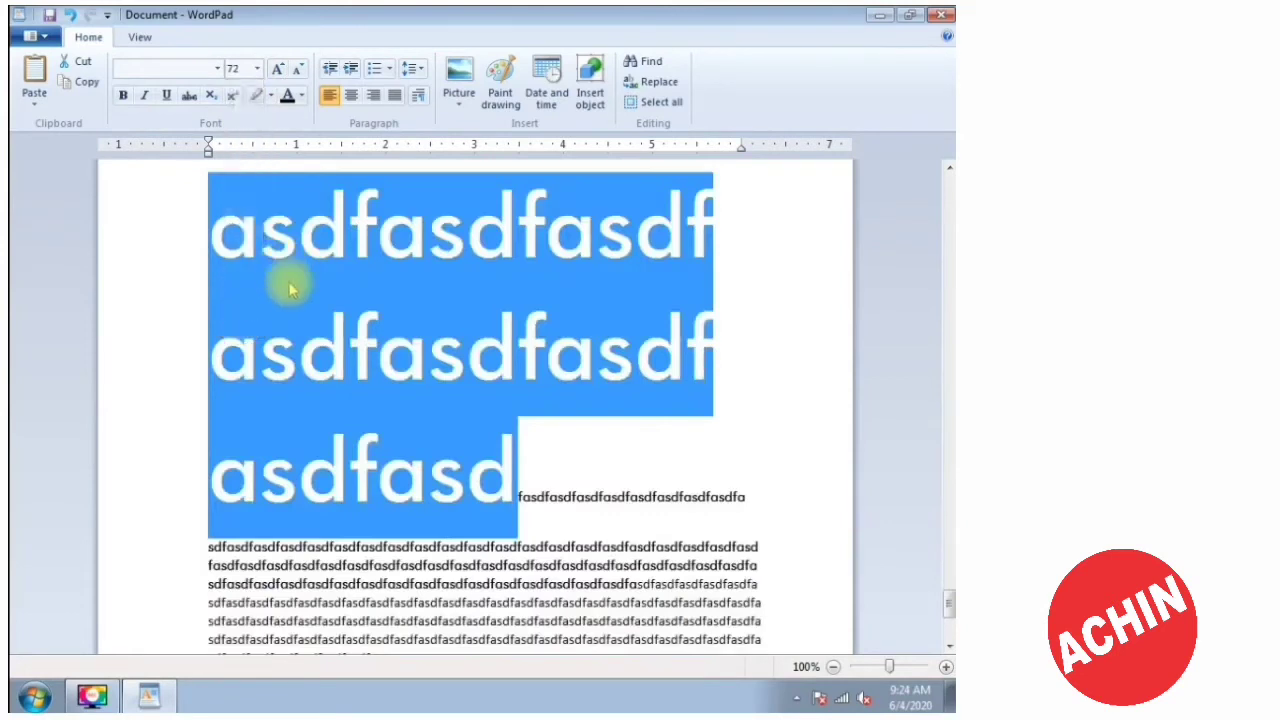
Set the selected text's font size to the custom value 1 and clear the selection.
click(257, 68)
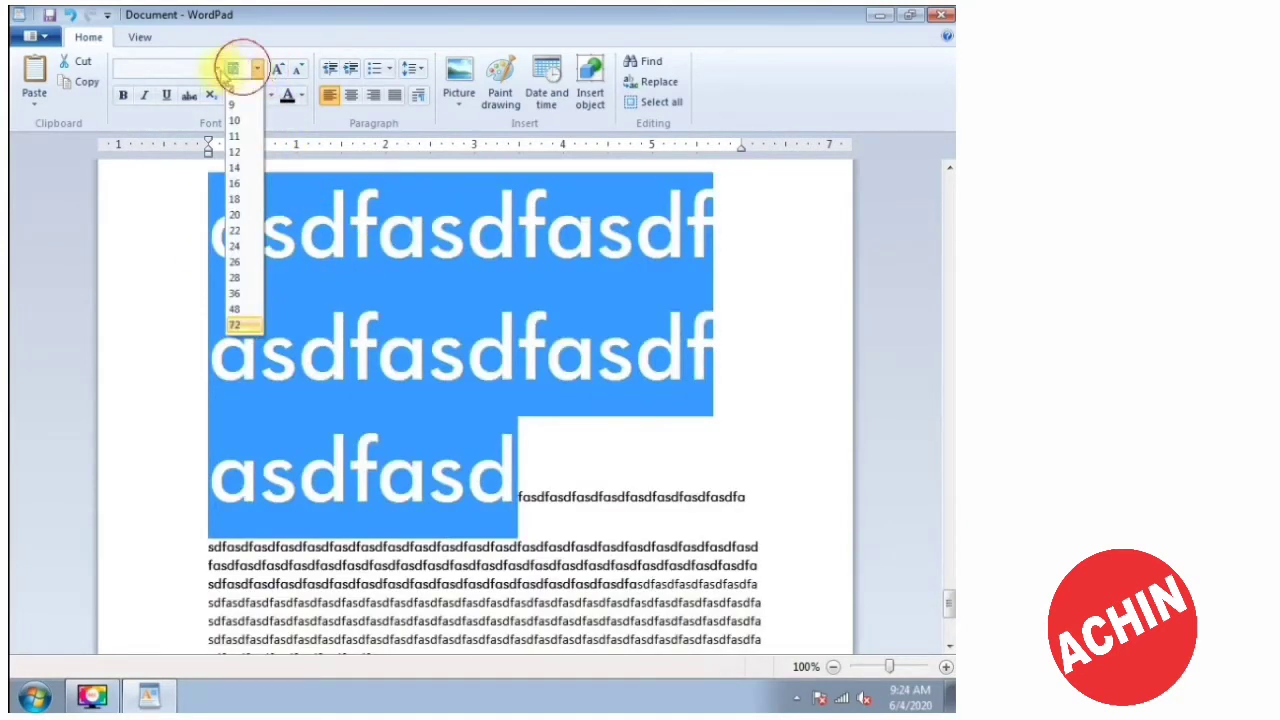
click(243, 86)
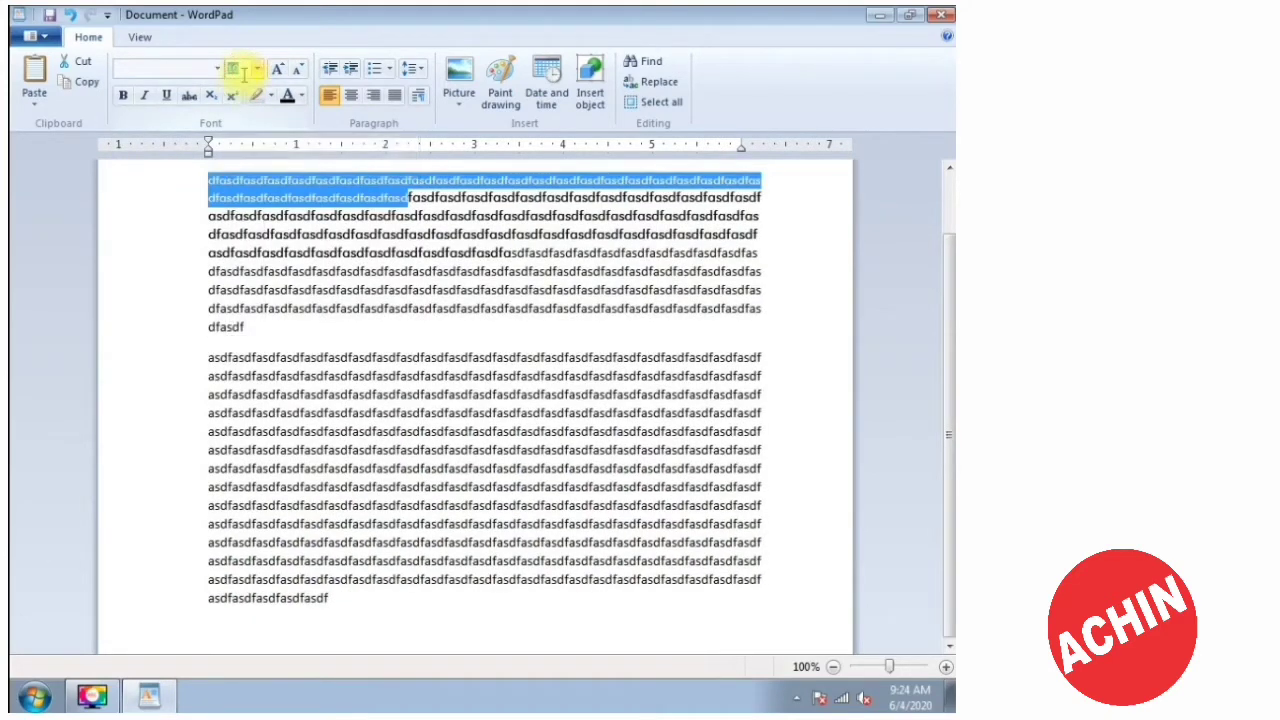
key(Return)
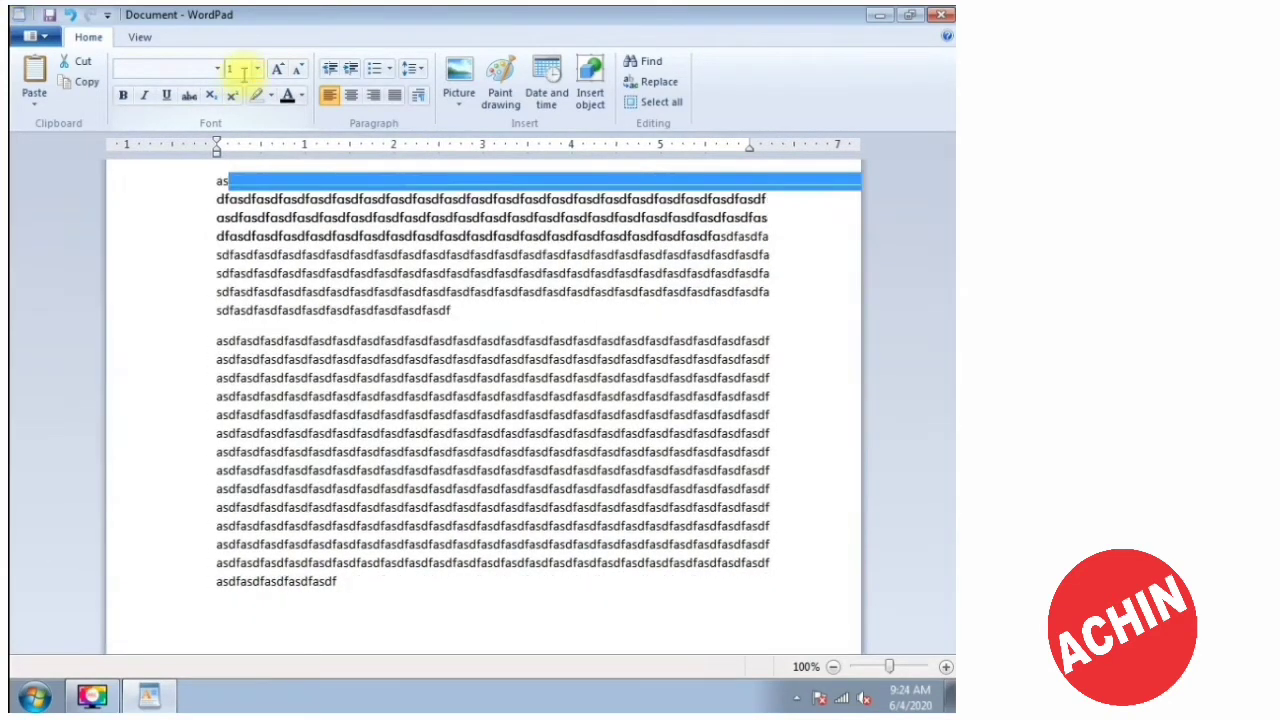
click(300, 180)
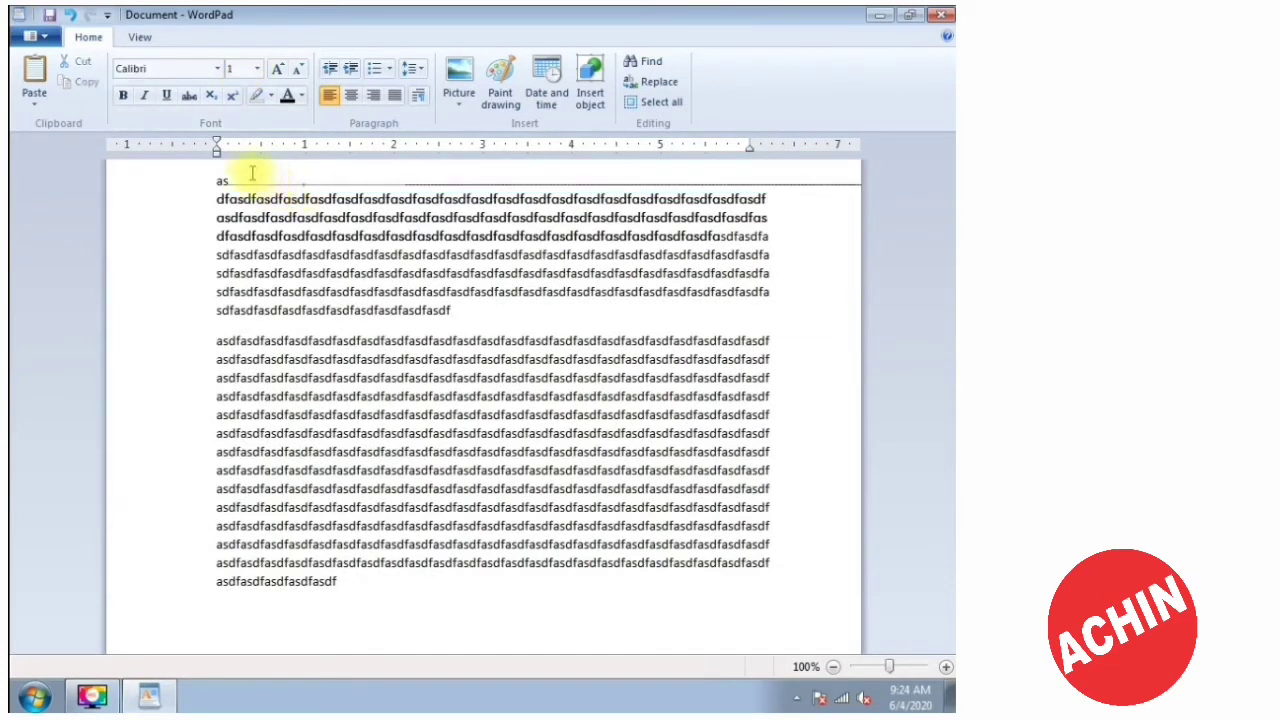
Select the size 1 text together with the line below it, set its font size to 1638 and look over the letters.
drag(226, 181, 851, 200)
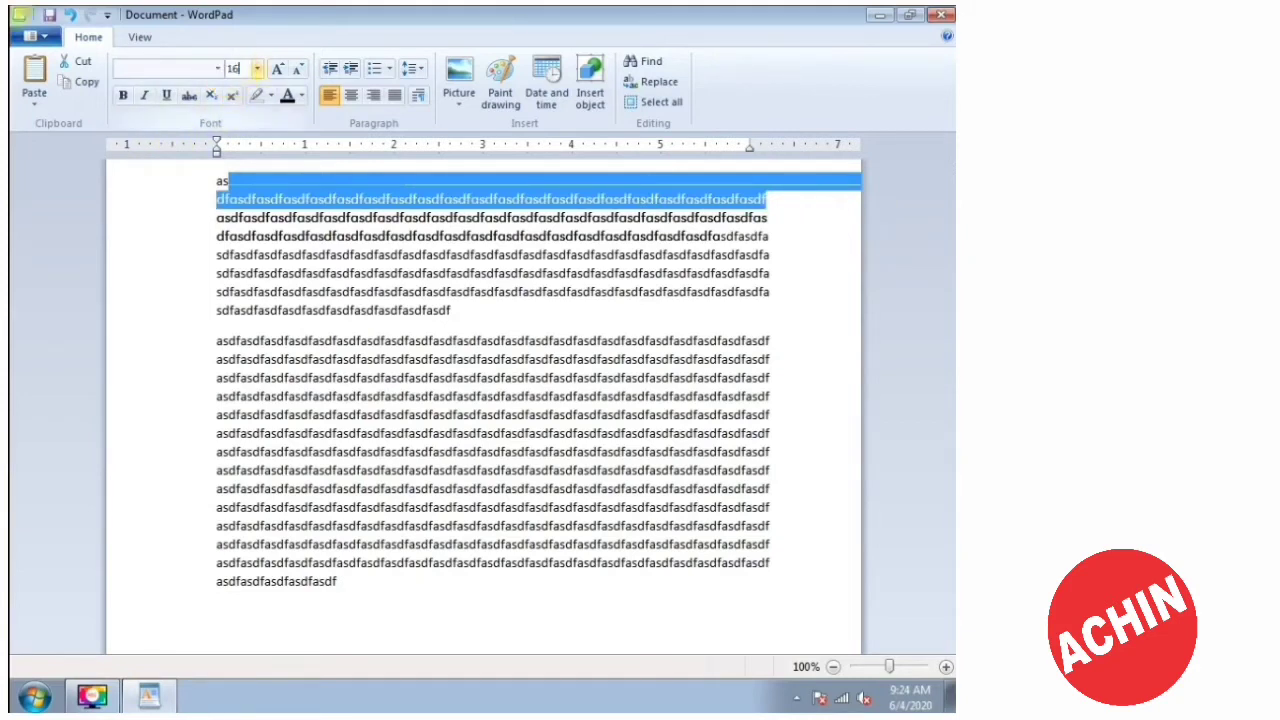
text(1638)
key(Return)
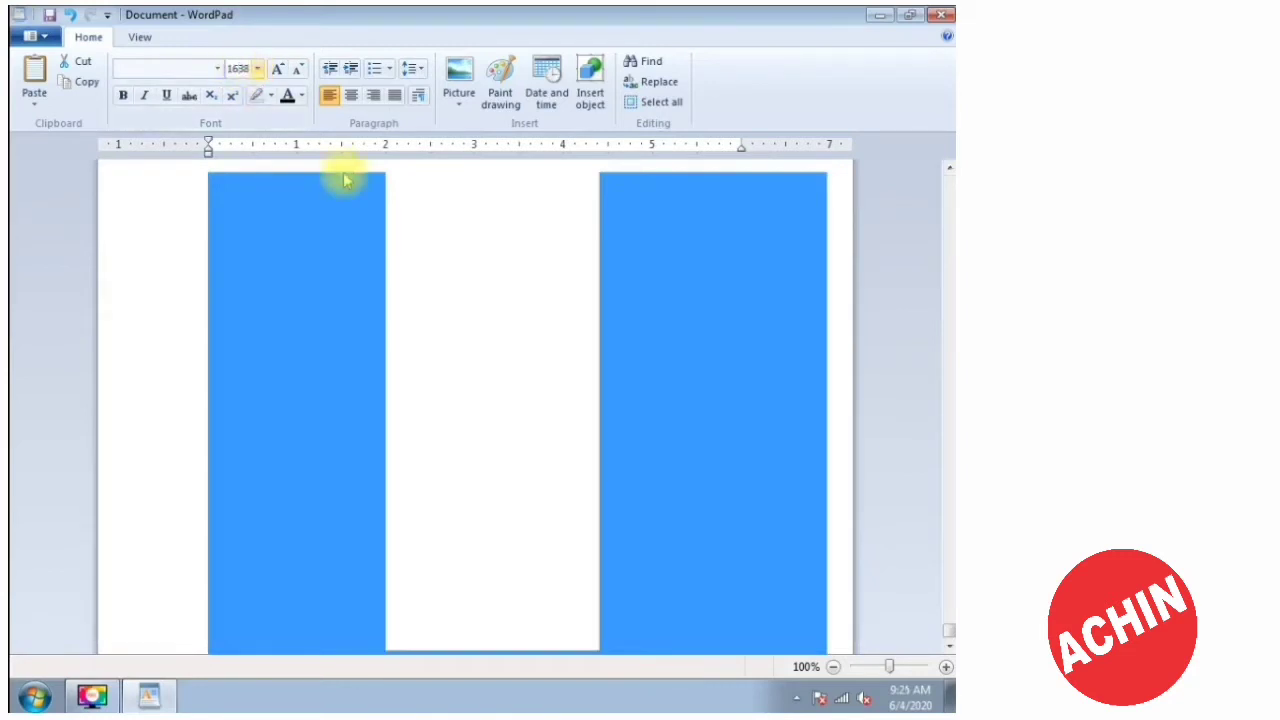
text(9)
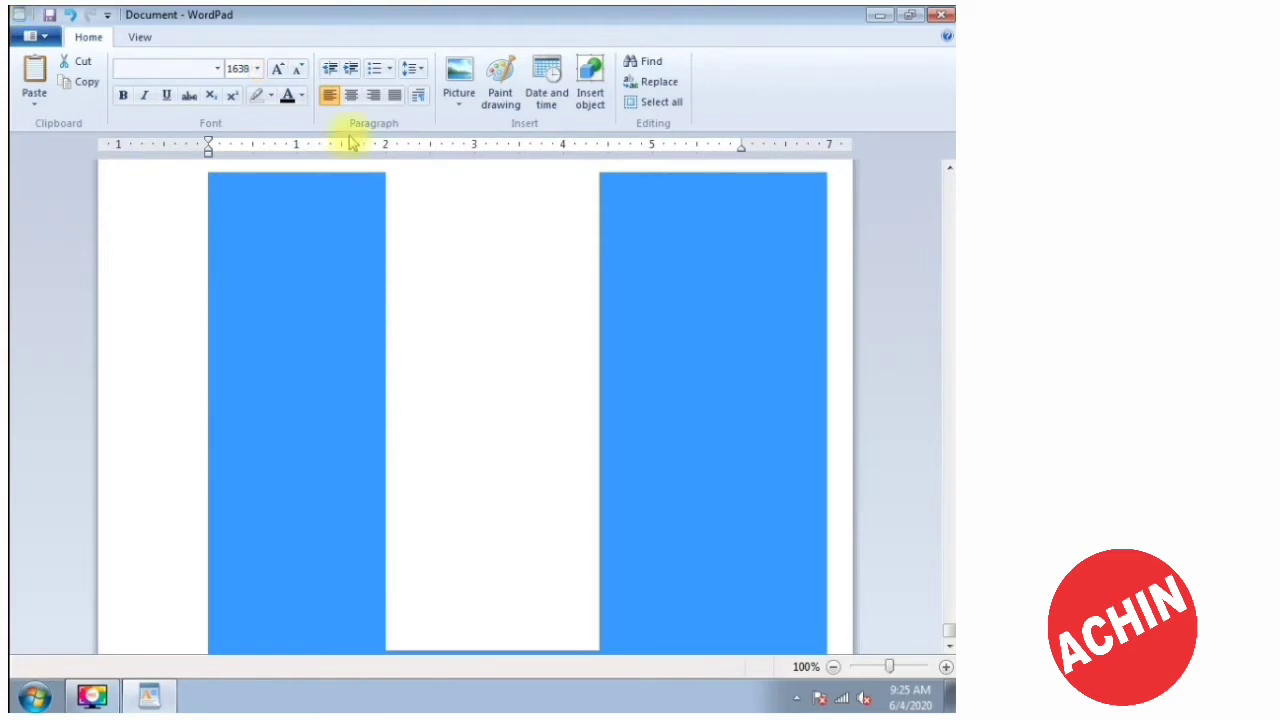
scroll(524, 386, up, 5)
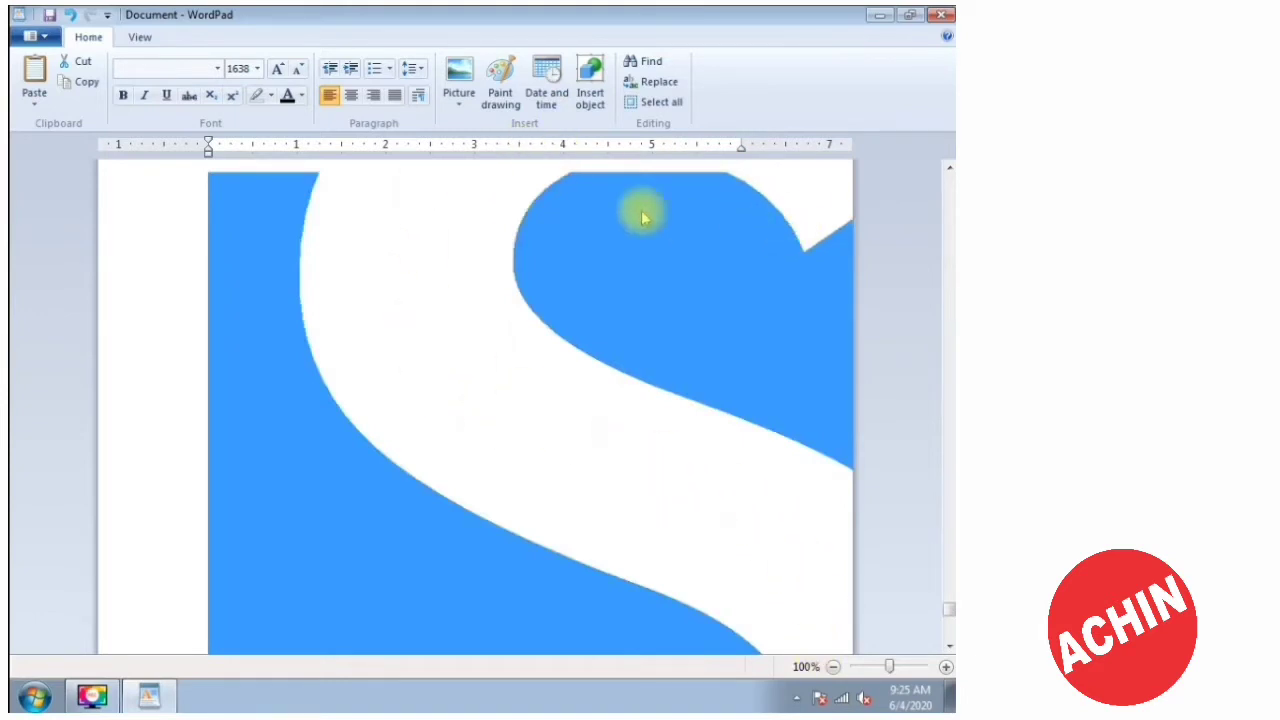
scroll(471, 337, down, 1)
scroll(471, 337, up, 1)
scroll(549, 372, up, 1)
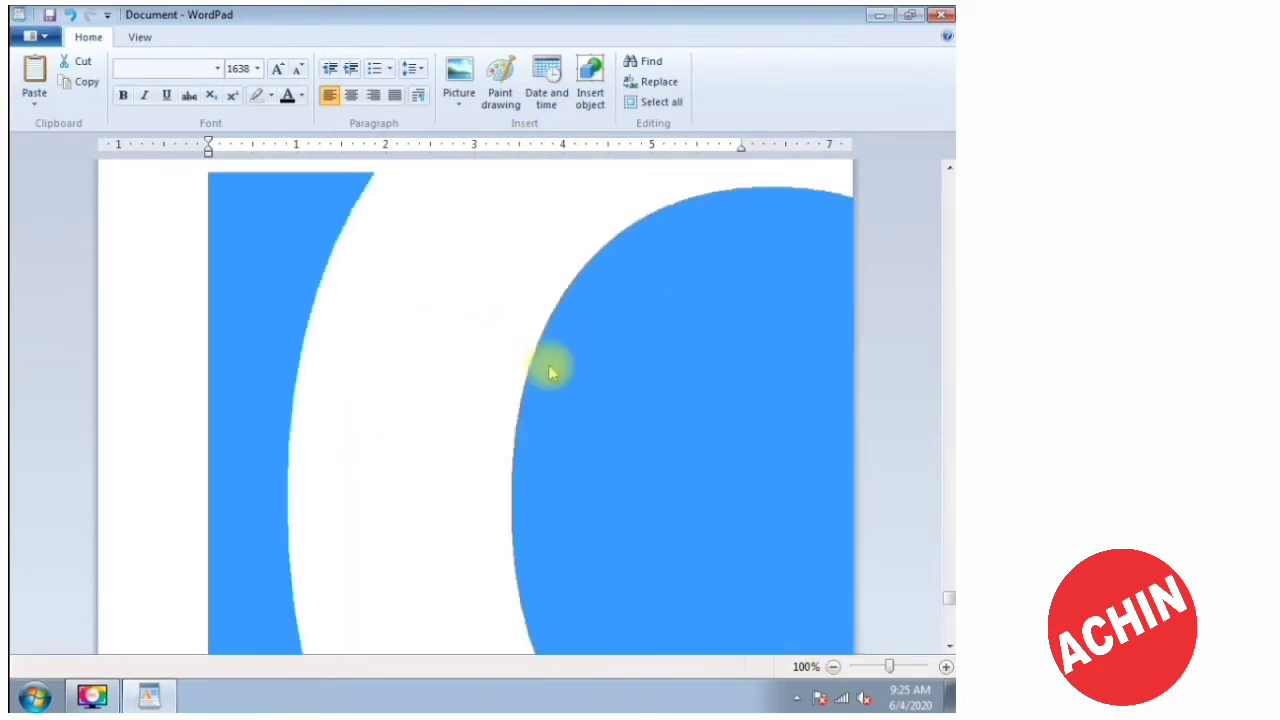
scroll(562, 368, down, 1)
scroll(560, 366, up, 1)
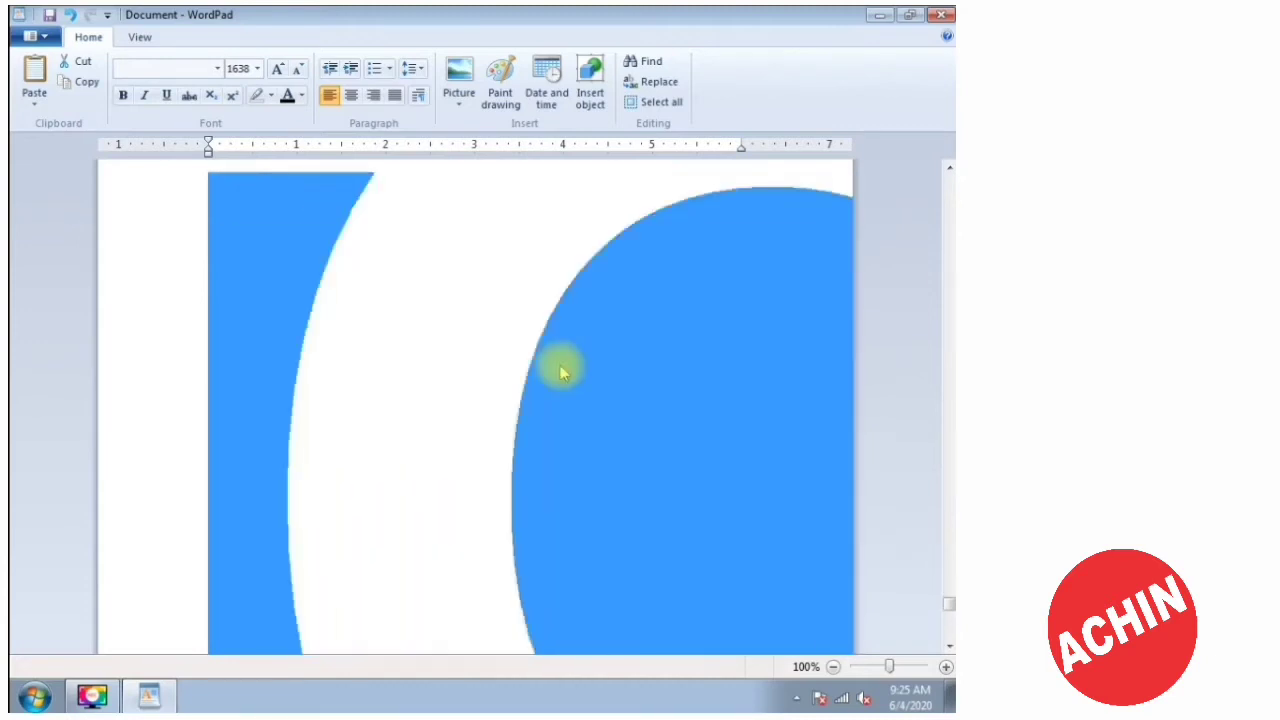
Reduce the selected text's font size to 48 and then to 10, and clear the selection.
click(257, 70)
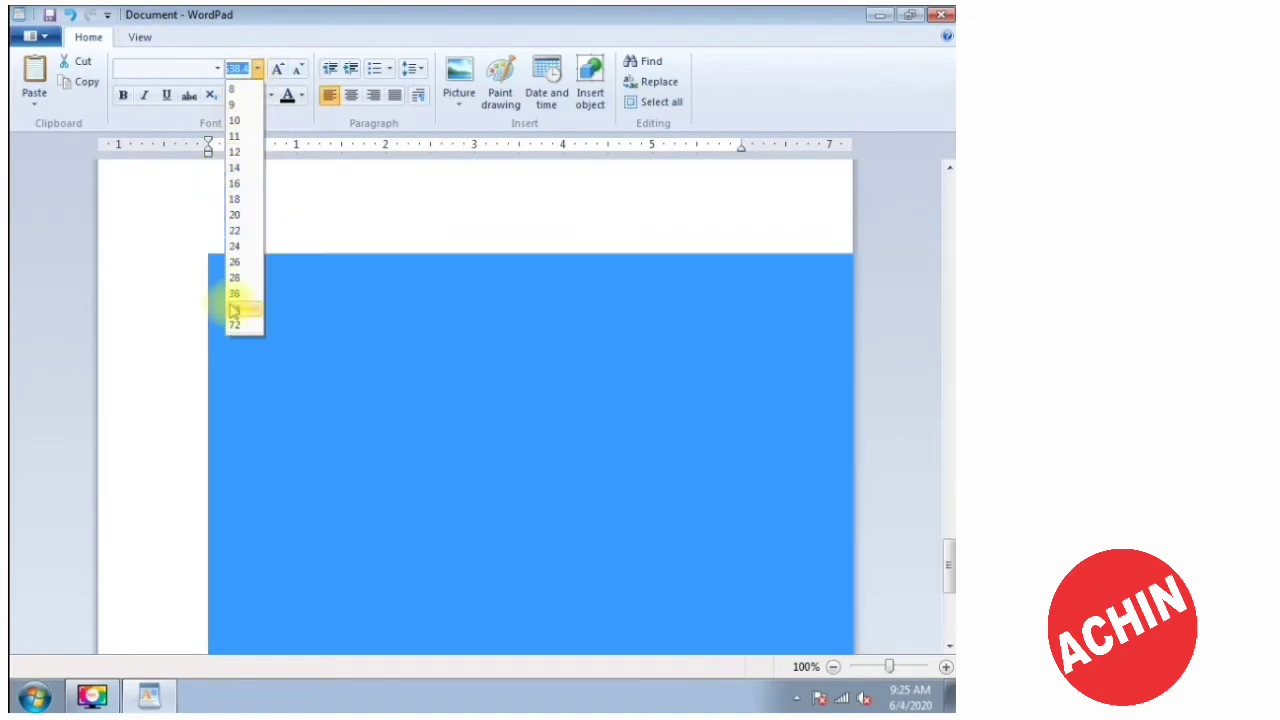
click(236, 309)
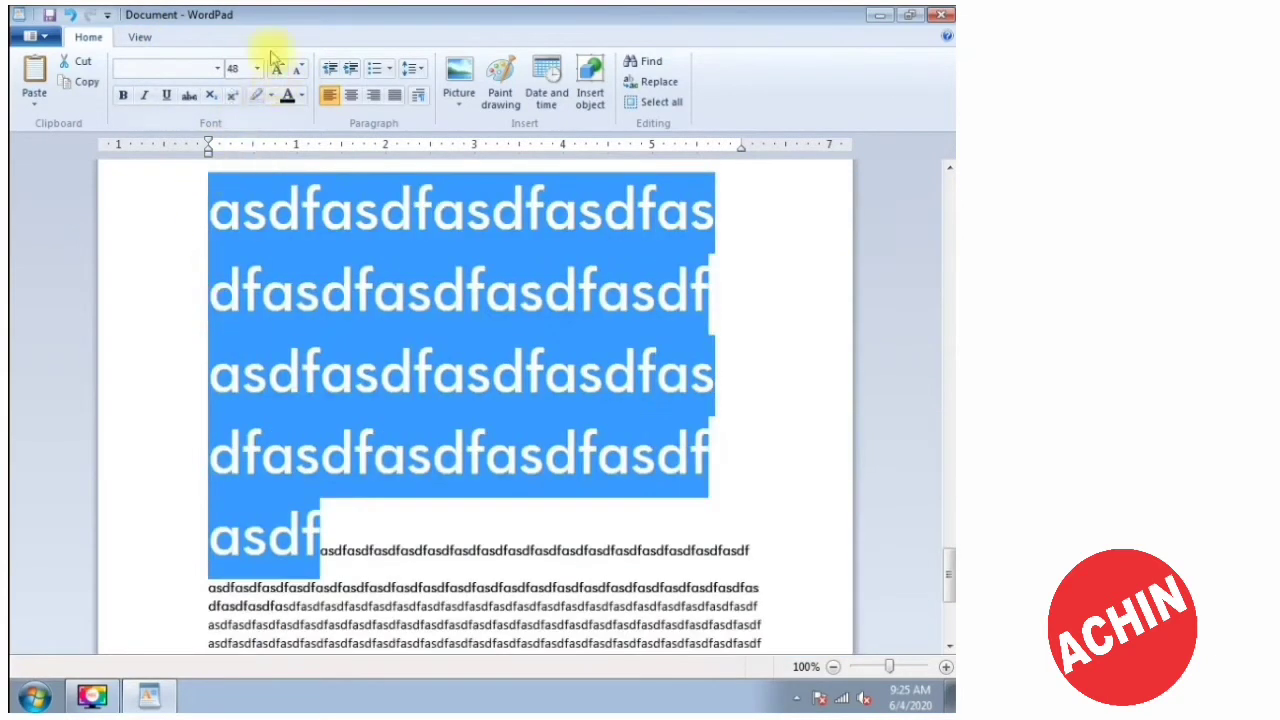
text(10)
key(Return)
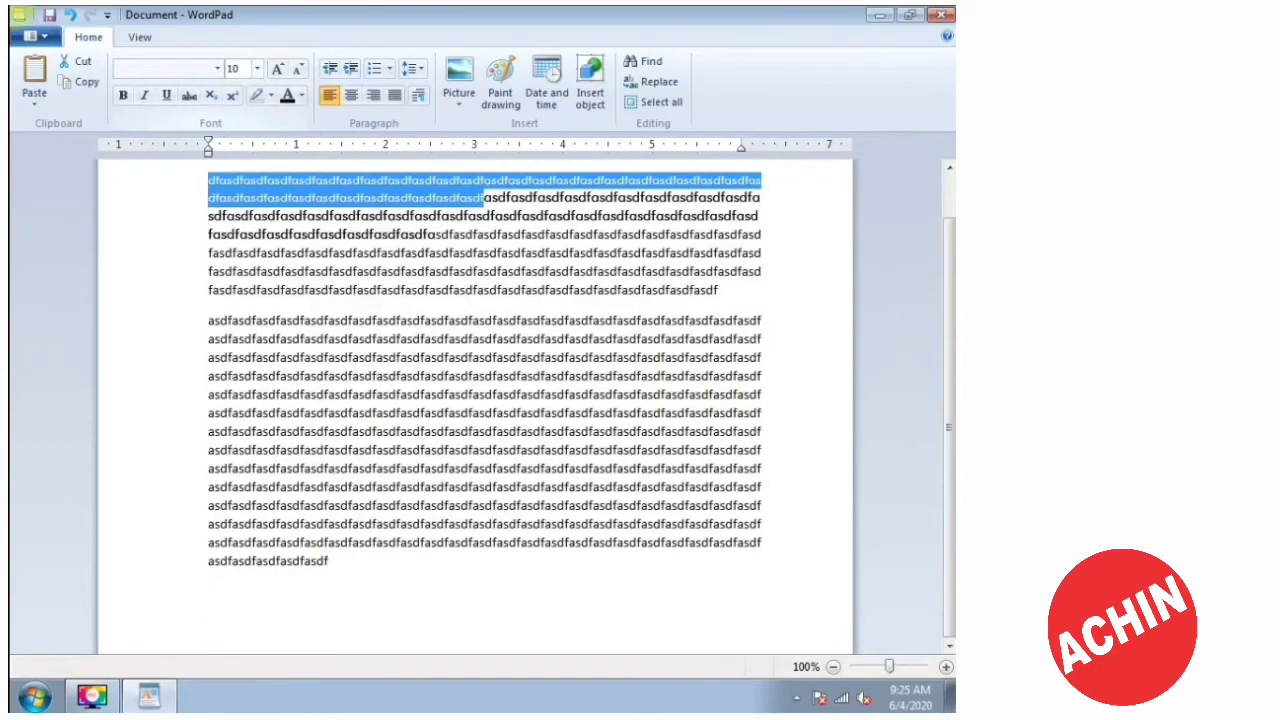
click(271, 270)
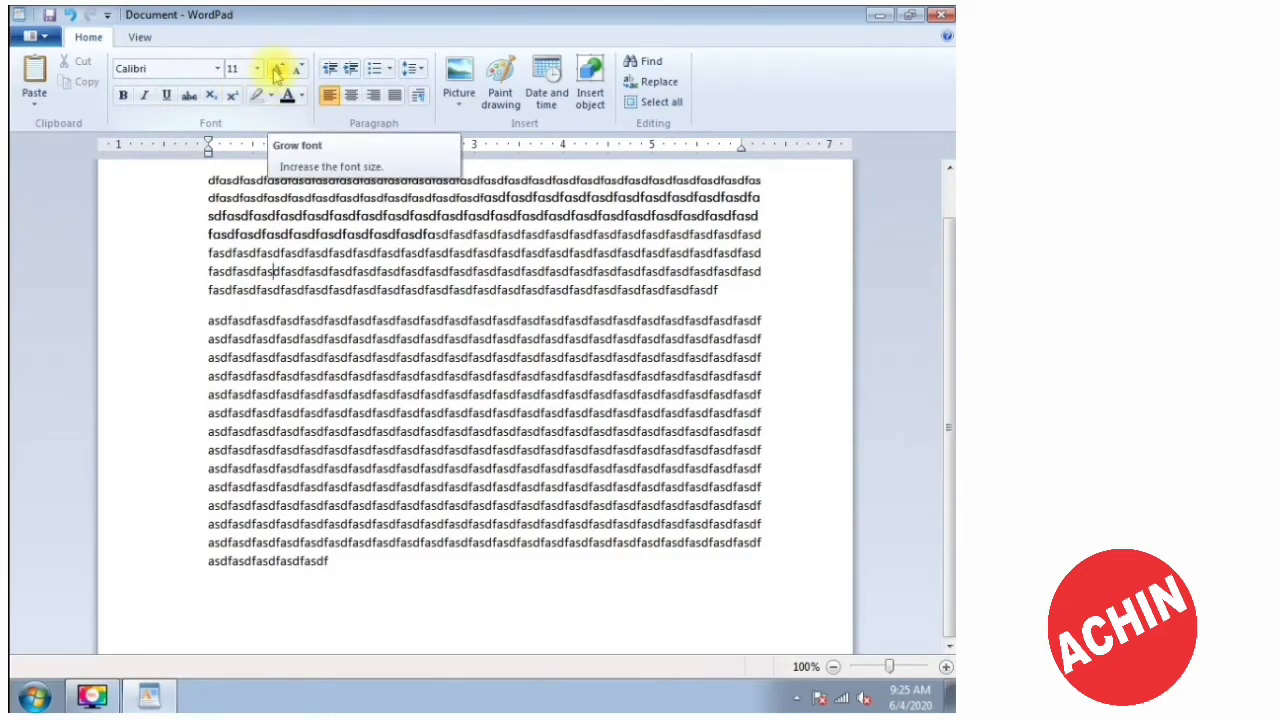
Select the whole first paragraph, grow its font by five steps and shrink it by two steps.
drag(730, 291, 115, 150)
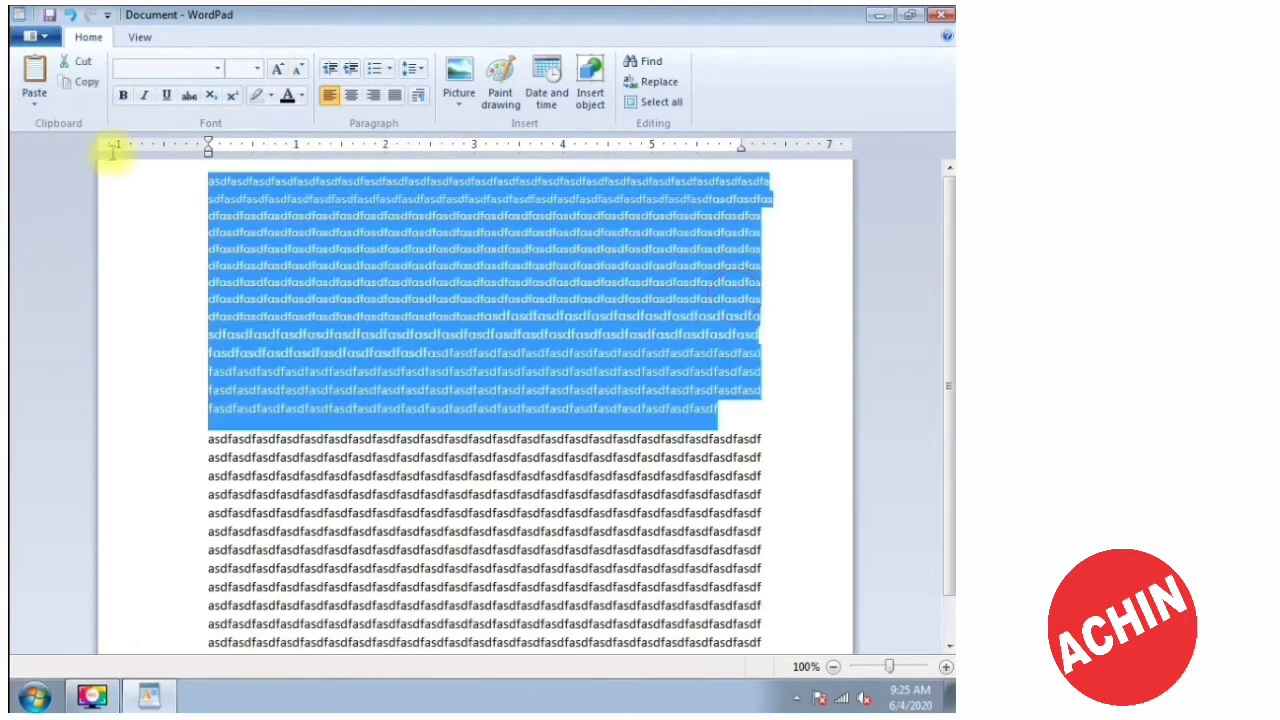
click(277, 70)
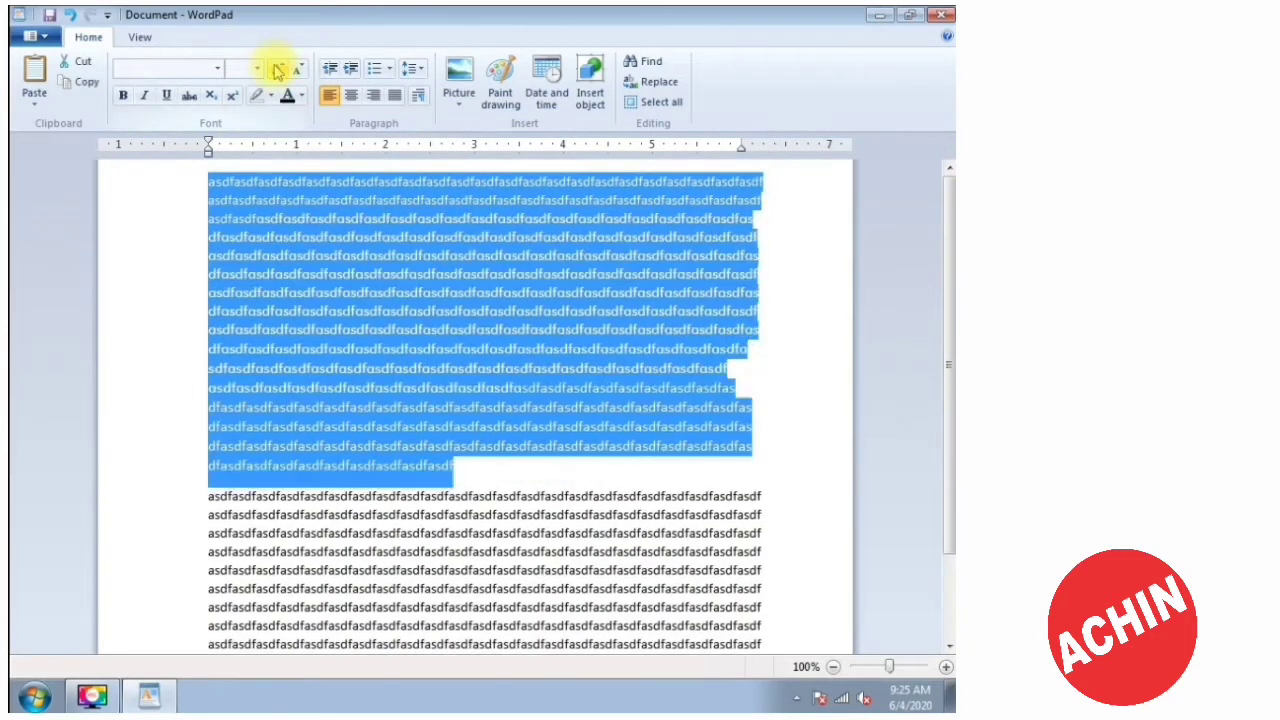
click(277, 70)
click(277, 70)
click(276, 70)
click(274, 67)
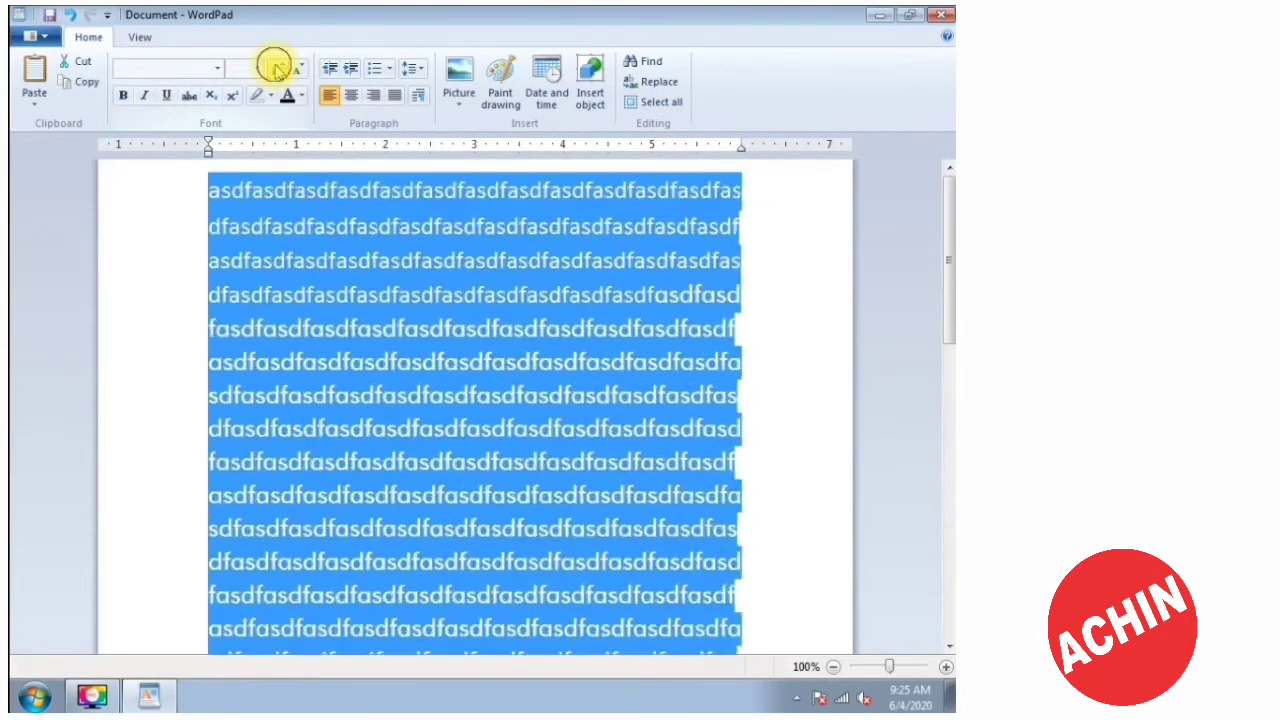
click(298, 70)
click(298, 70)
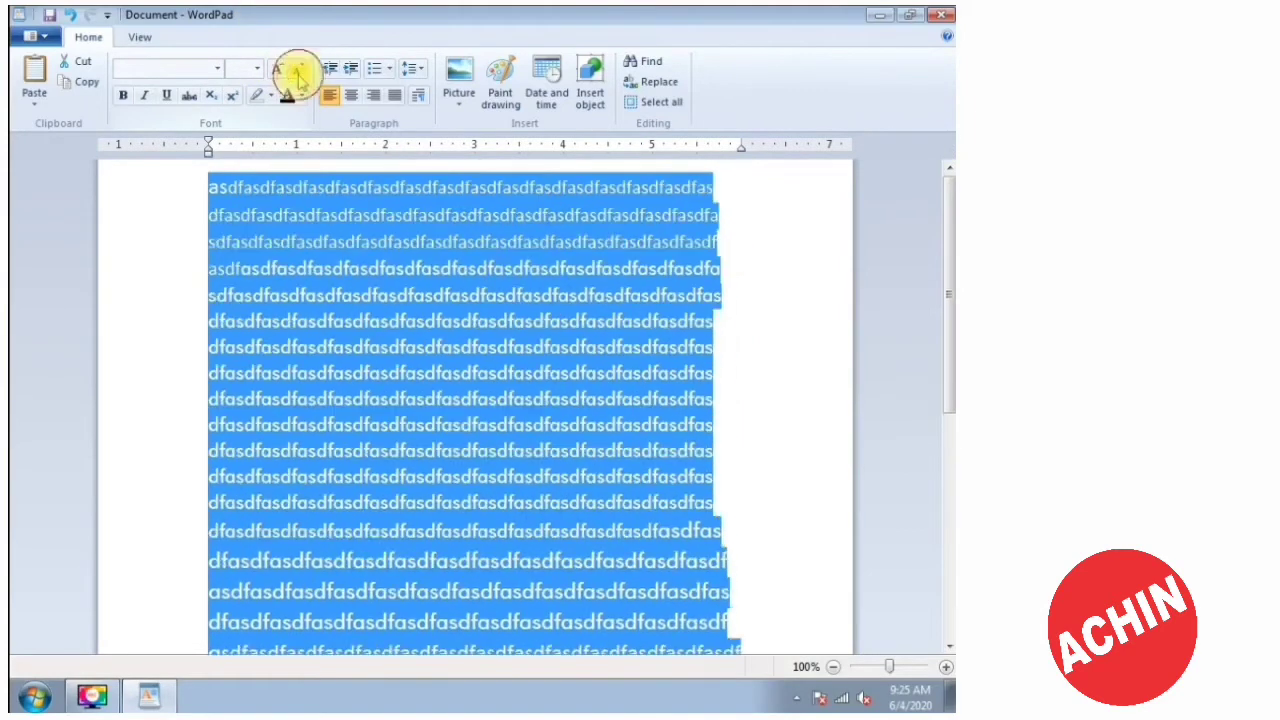
Shrink the selected first paragraph's font by four more steps and clear the selection.
click(298, 70)
click(298, 70)
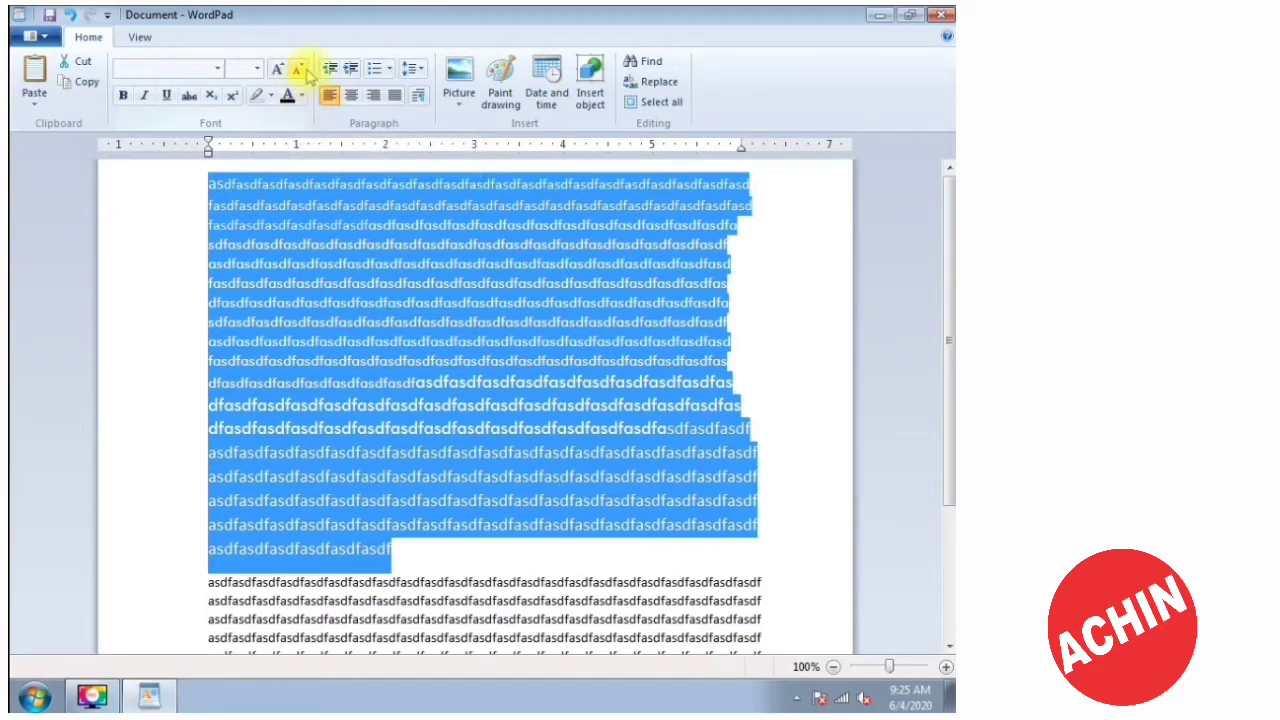
click(300, 70)
click(300, 70)
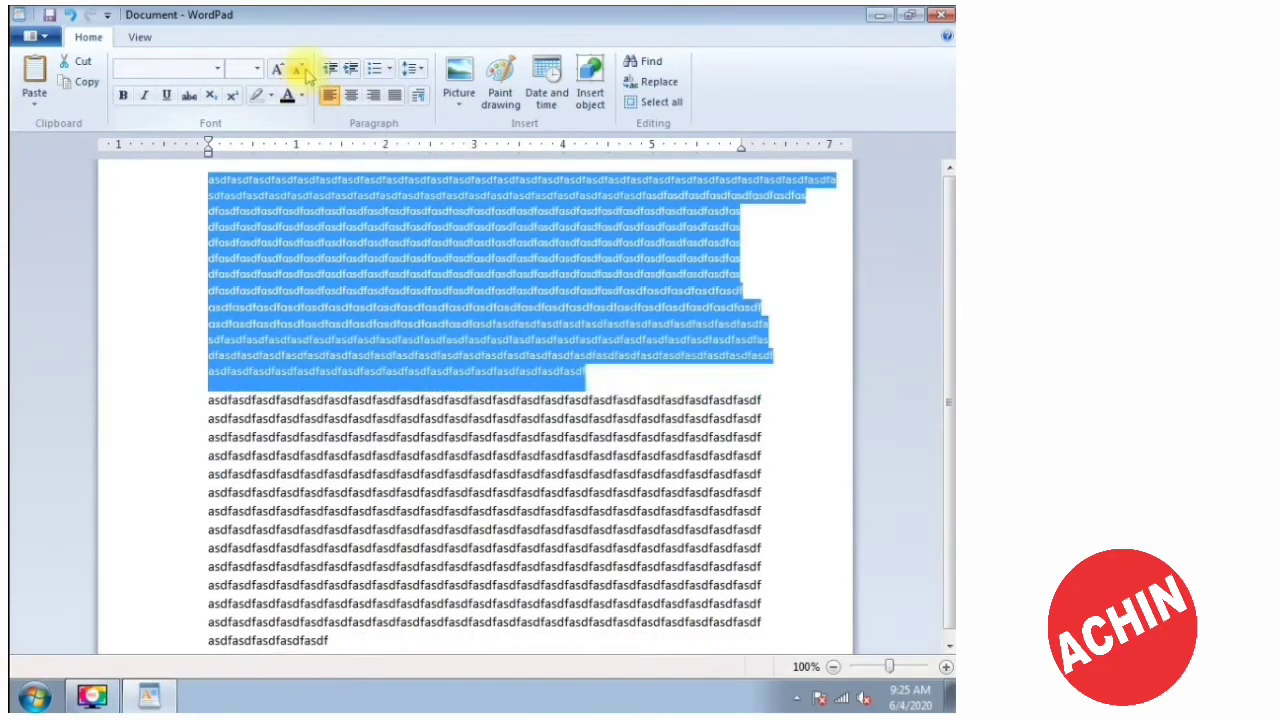
click(290, 268)
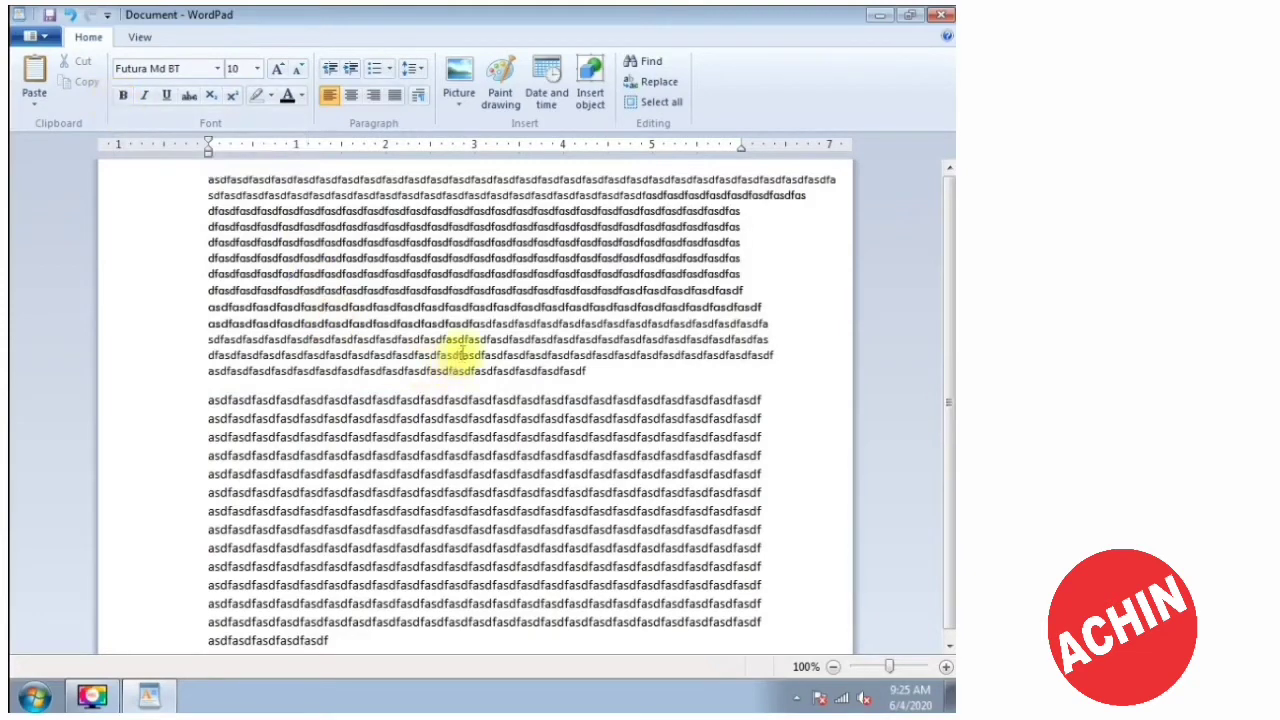
Make most of the first paragraph bold, from partway through its second line to its second-to-last line.
drag(457, 357, 245, 195)
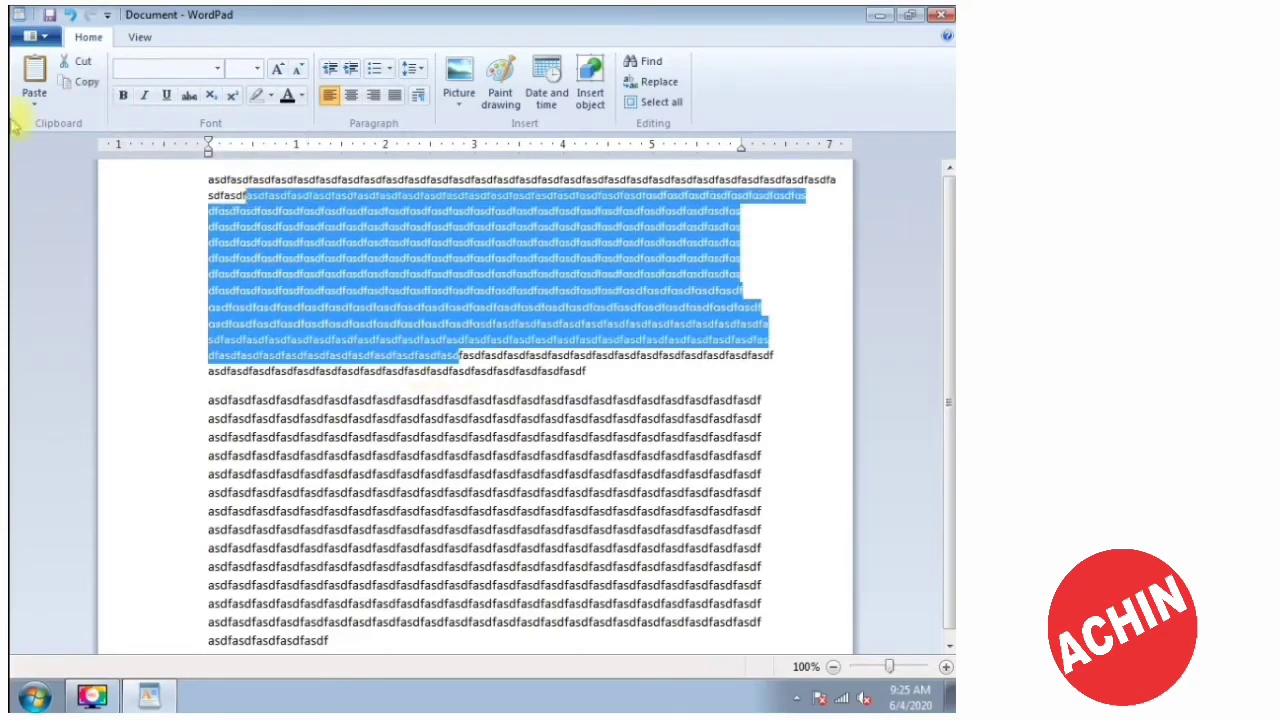
click(124, 97)
click(256, 273)
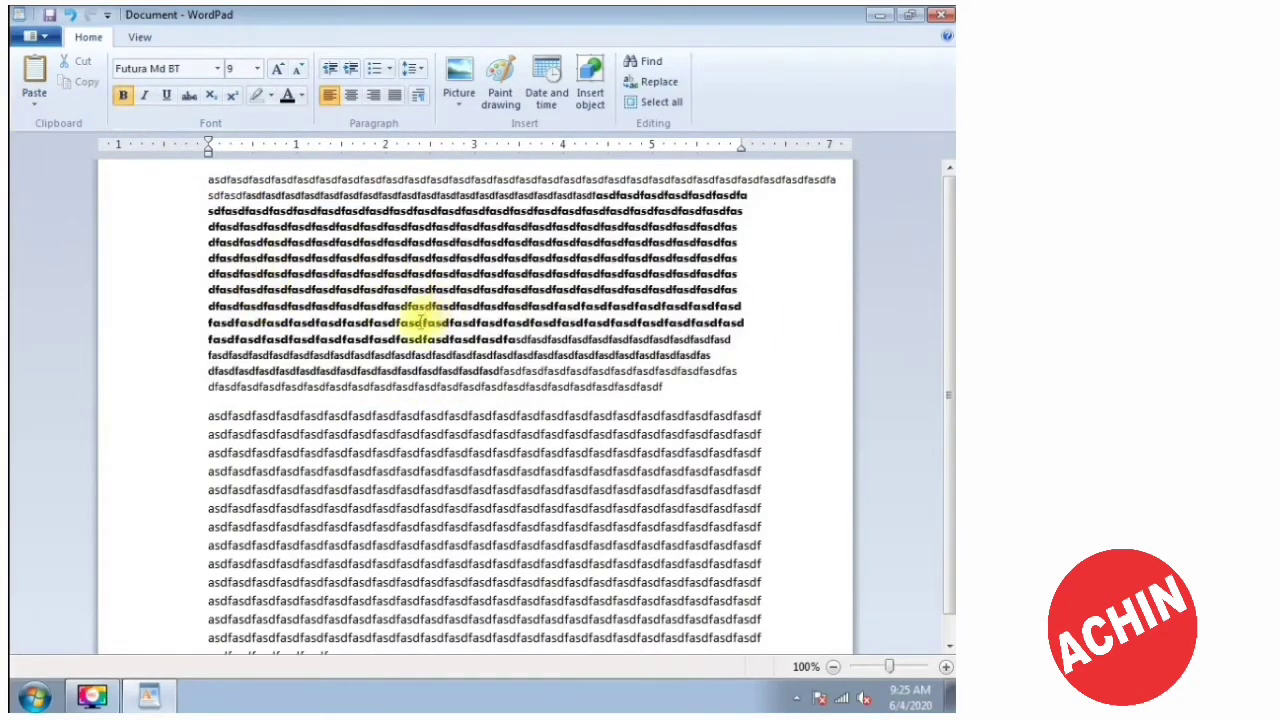
Remove the bold formatting from the middle lines of the first paragraph and from the rest of the document.
drag(515, 340, 208, 212)
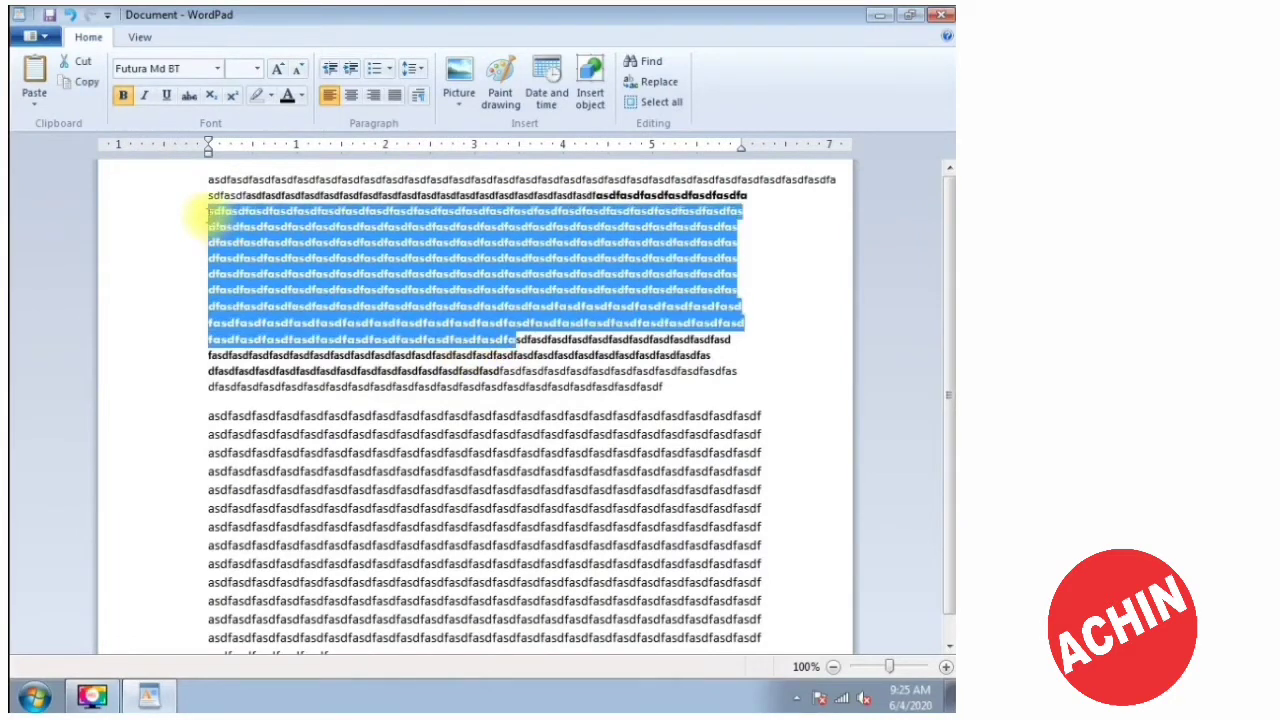
click(123, 97)
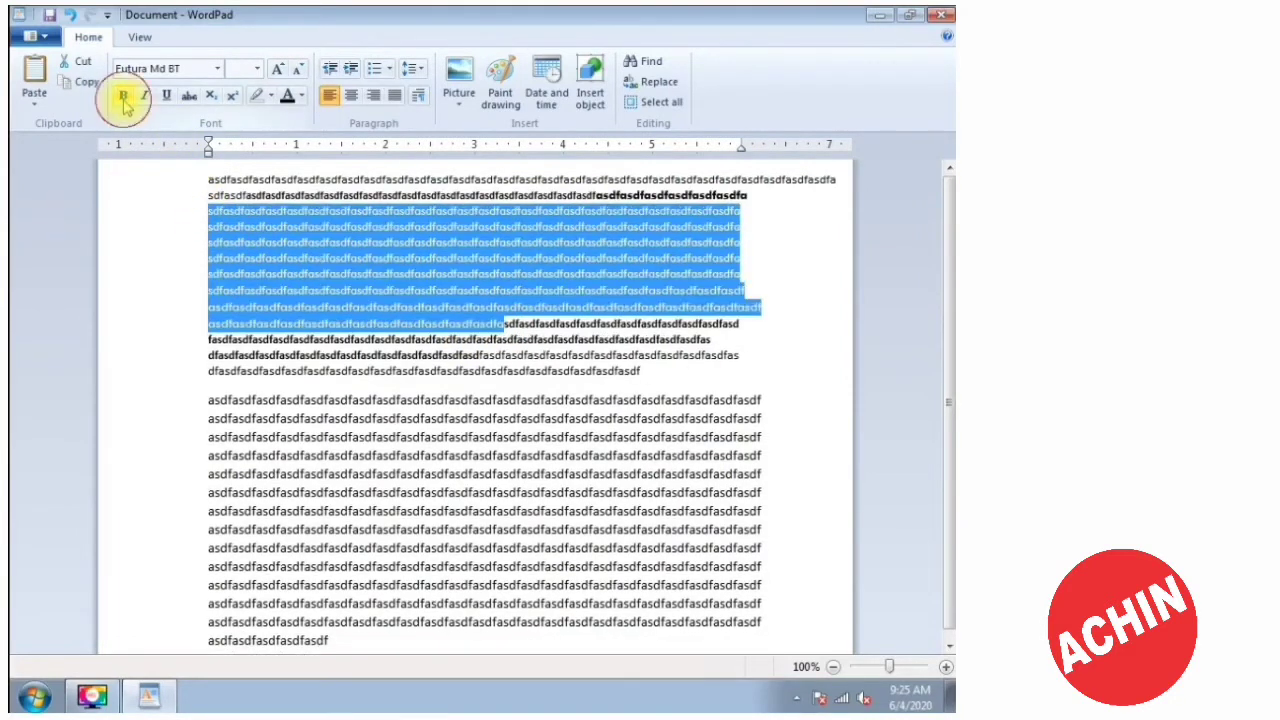
click(339, 298)
key(ctrl+a)
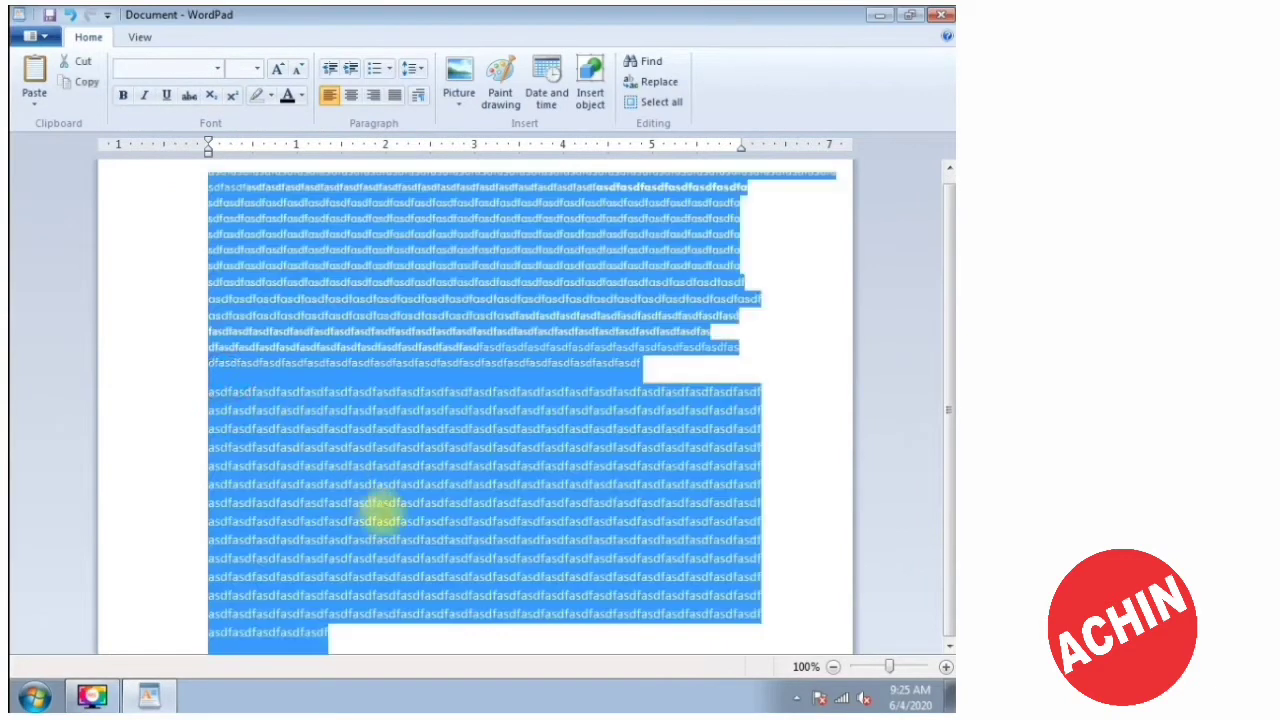
click(123, 97)
click(123, 97)
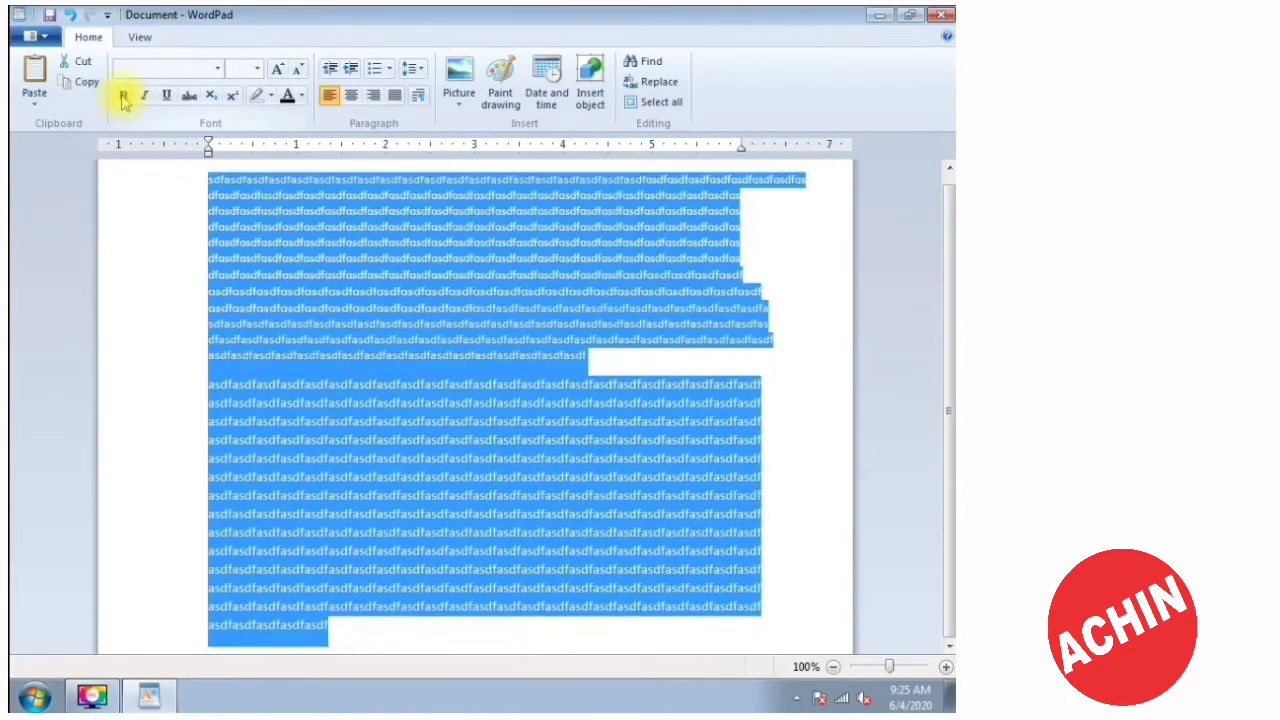
click(236, 242)
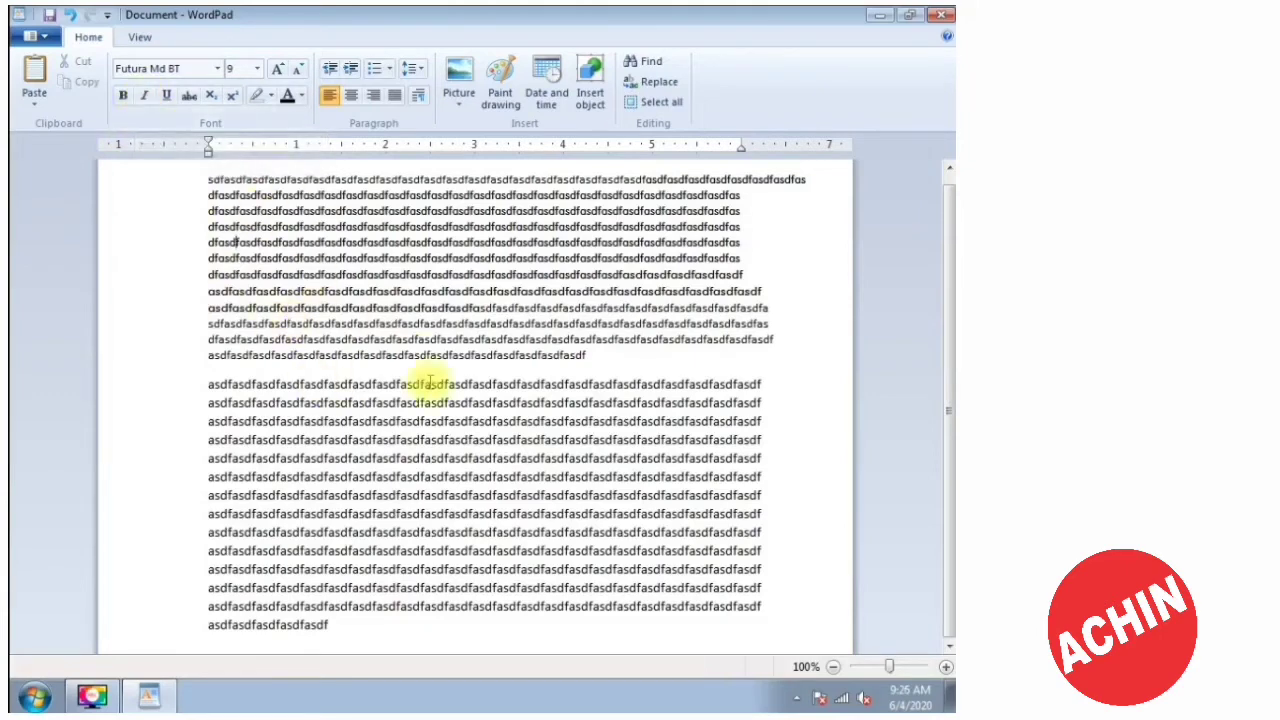
Select all the text in both paragraphs, grow its font by several steps and make it italic.
drag(381, 641, 194, 249)
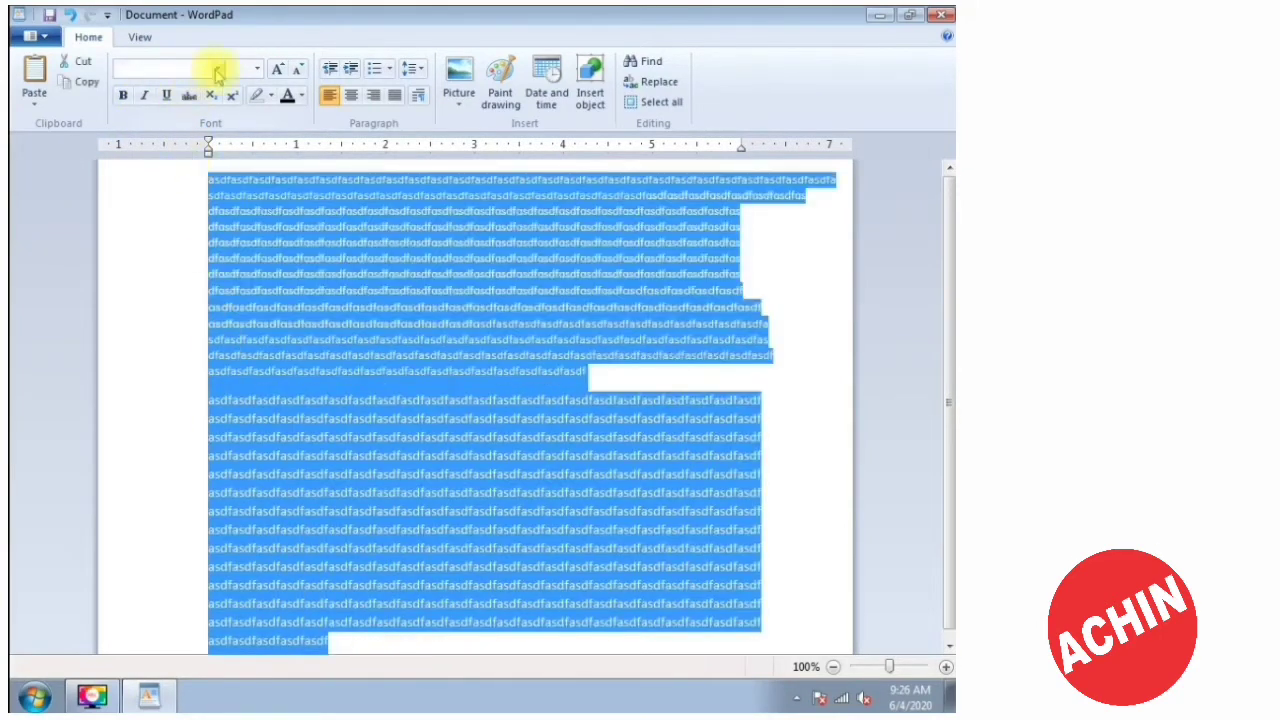
click(277, 69)
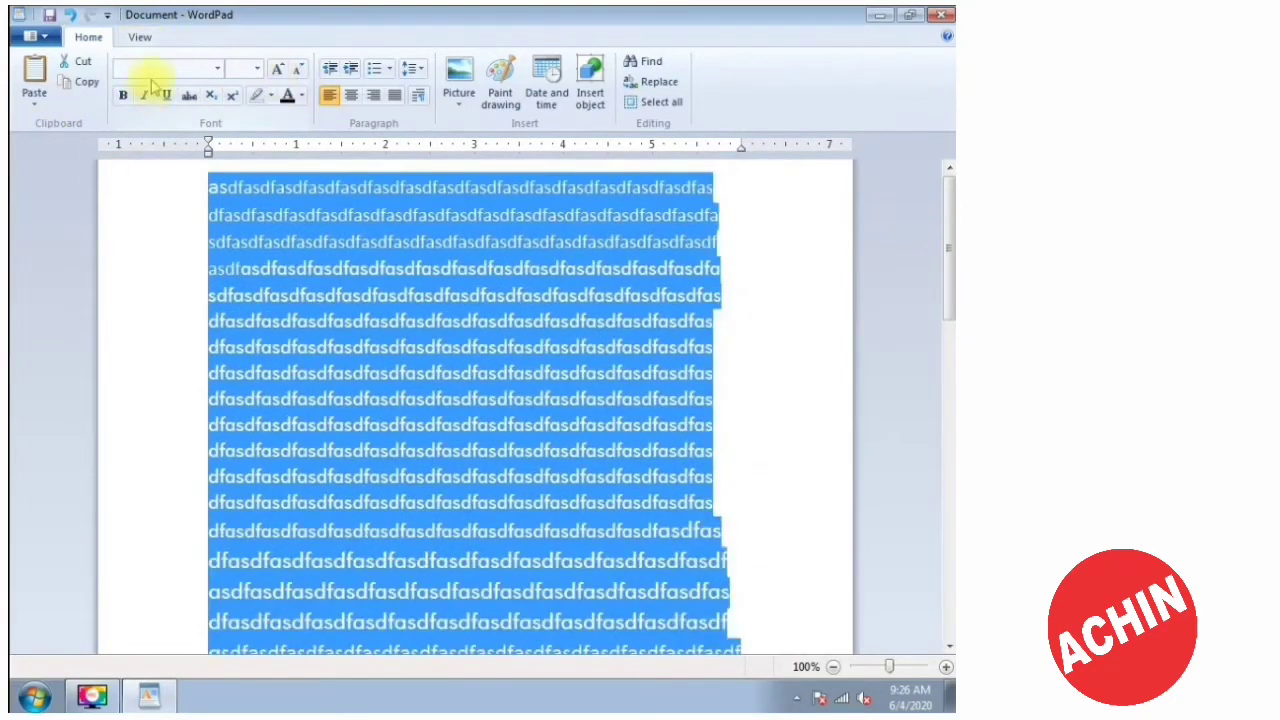
click(146, 96)
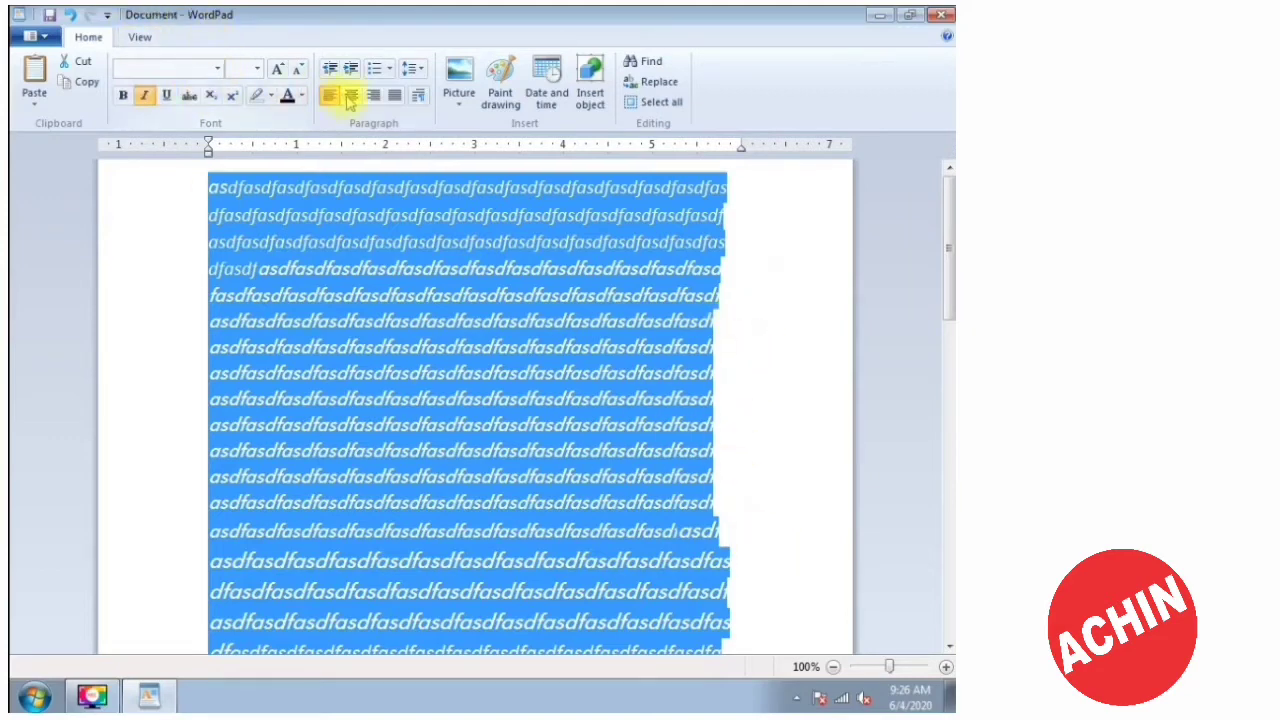
click(357, 337)
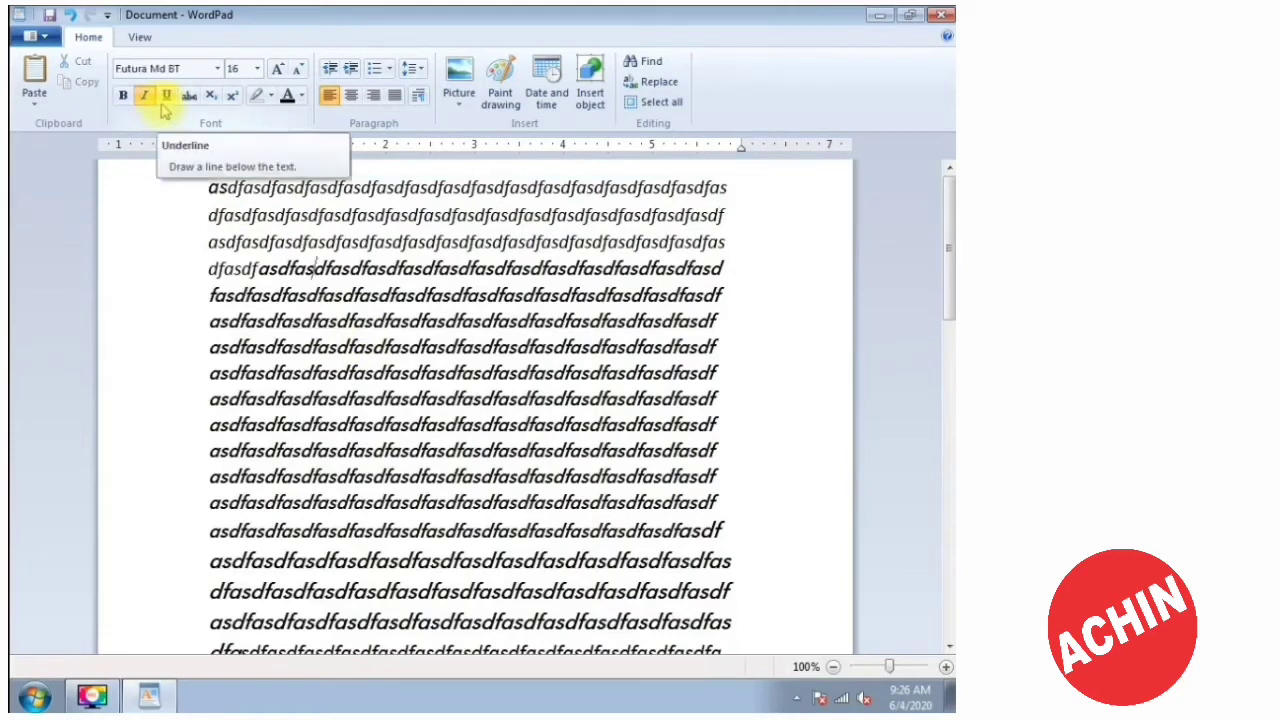
Underline a stretch of letters in the first half of the second line and clear the selection.
drag(267, 214, 466, 214)
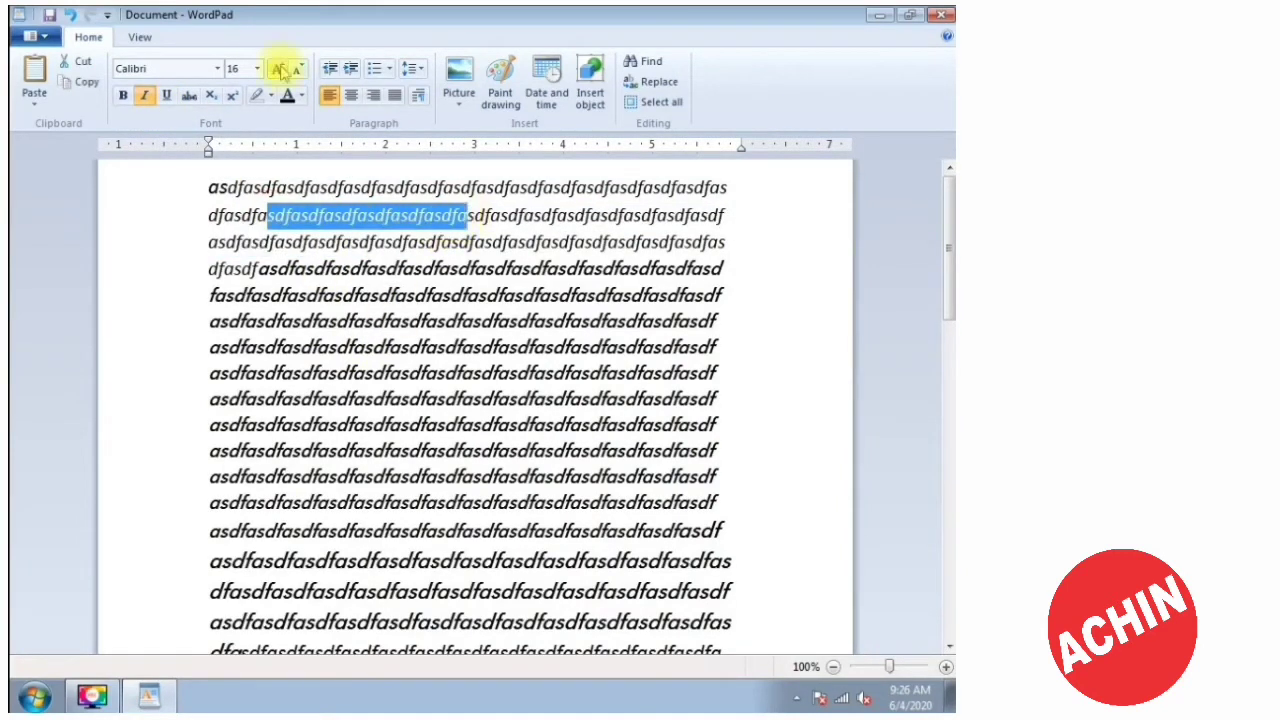
click(167, 96)
click(332, 352)
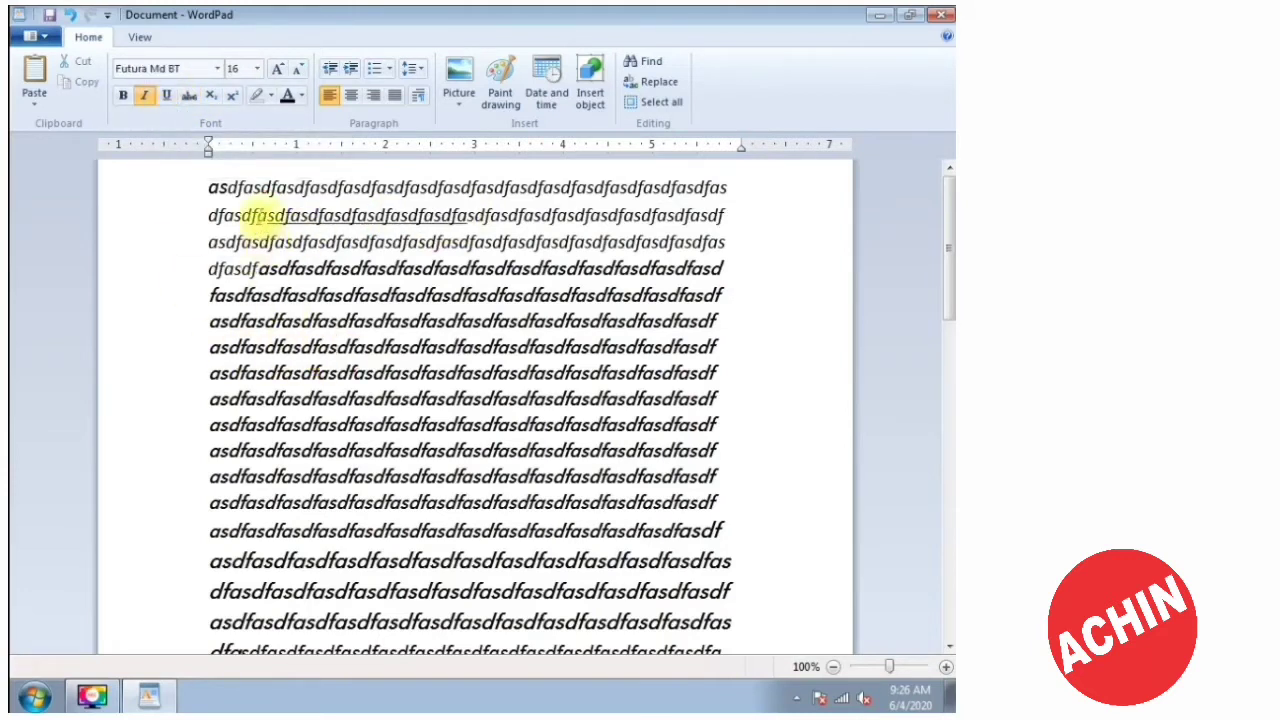
drag(265, 213, 443, 266)
click(420, 330)
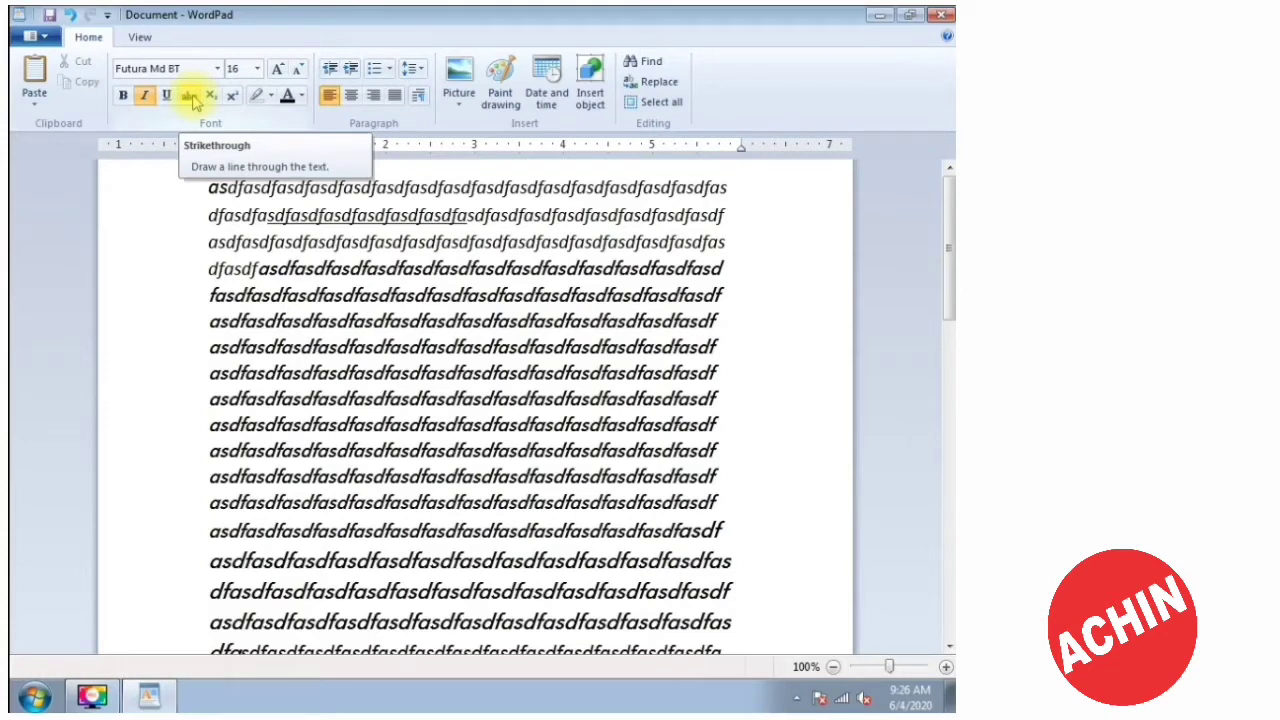
Strike through "fasdfasdfasdfas" in the fourth line and set it apart with a space before and a line break after.
drag(290, 270, 420, 268)
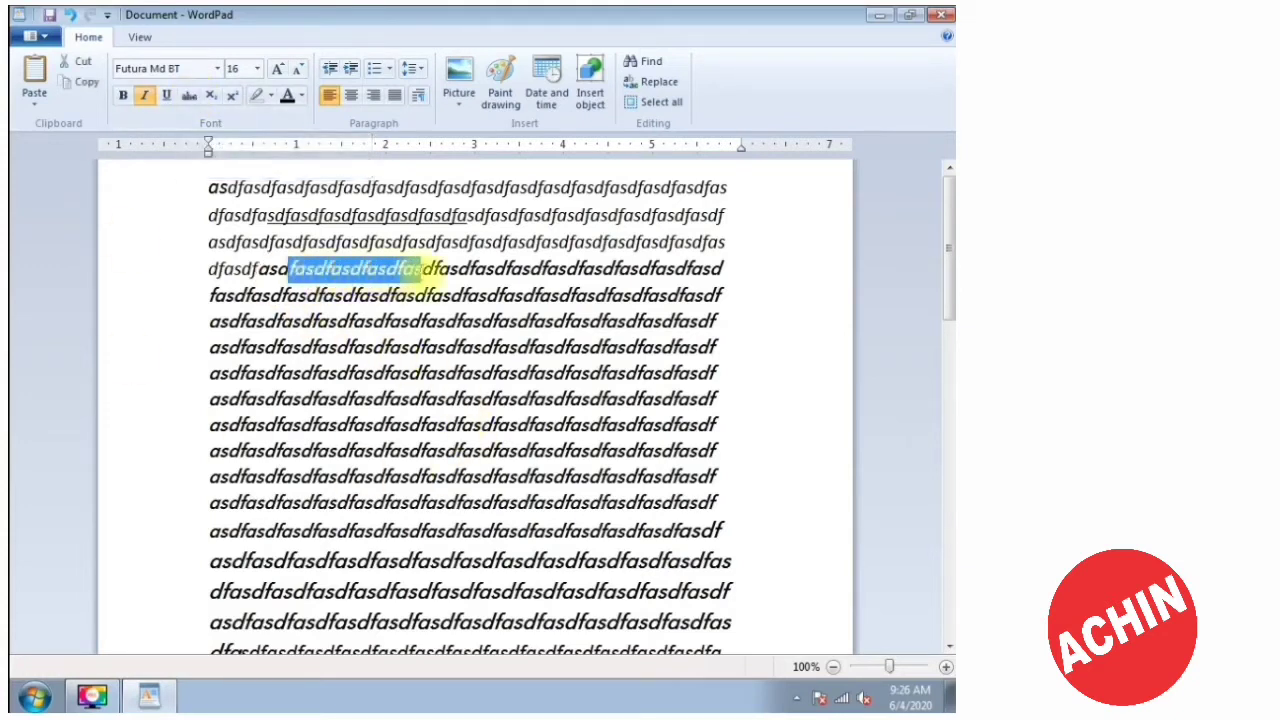
click(188, 96)
click(389, 398)
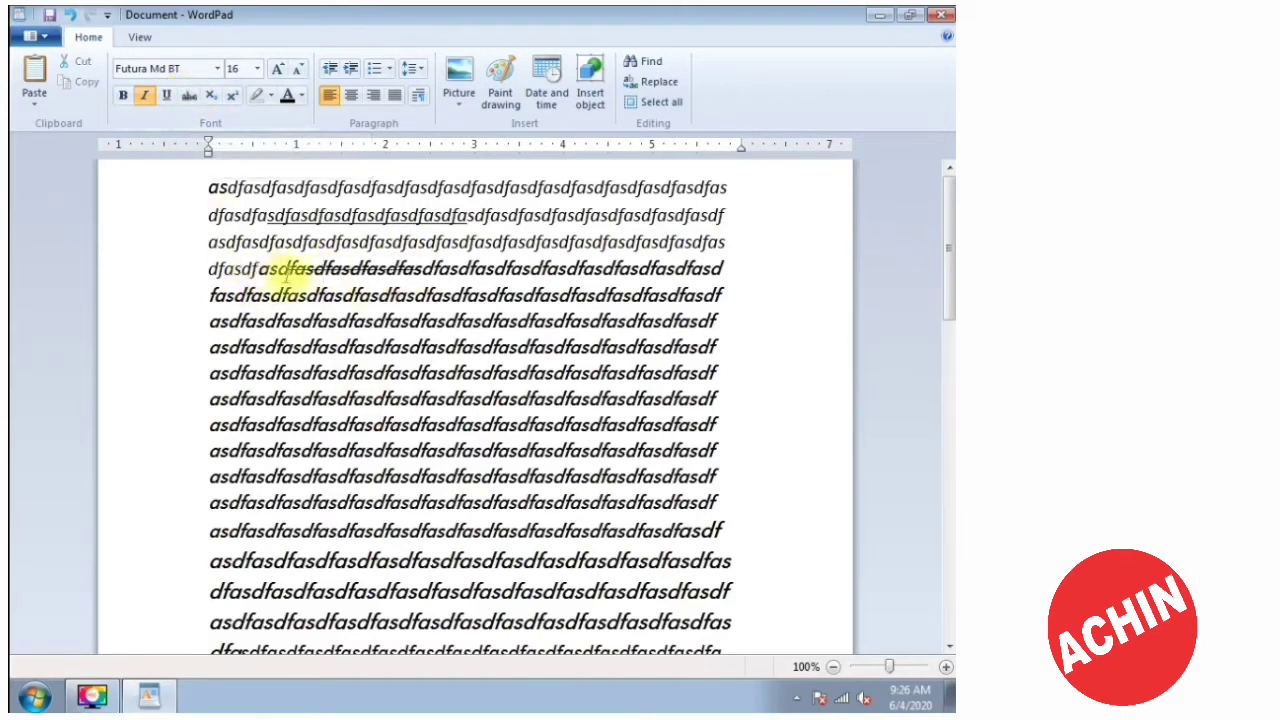
click(288, 270)
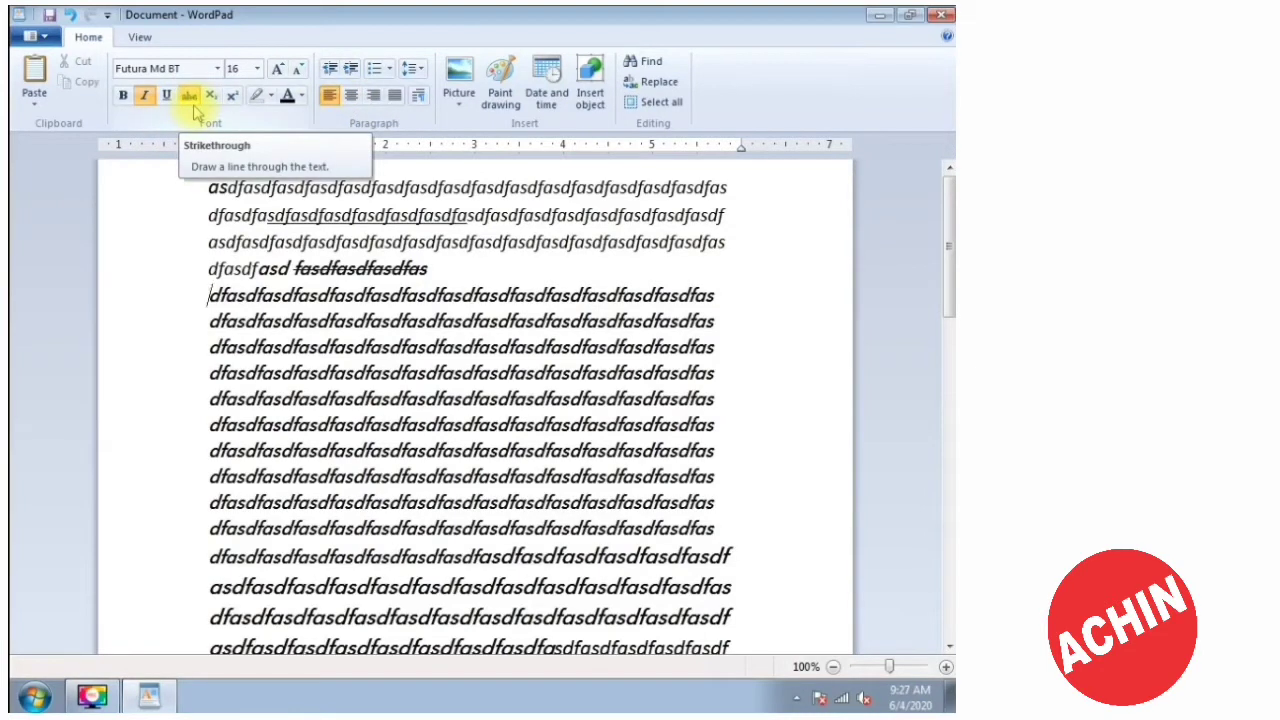
click(310, 295)
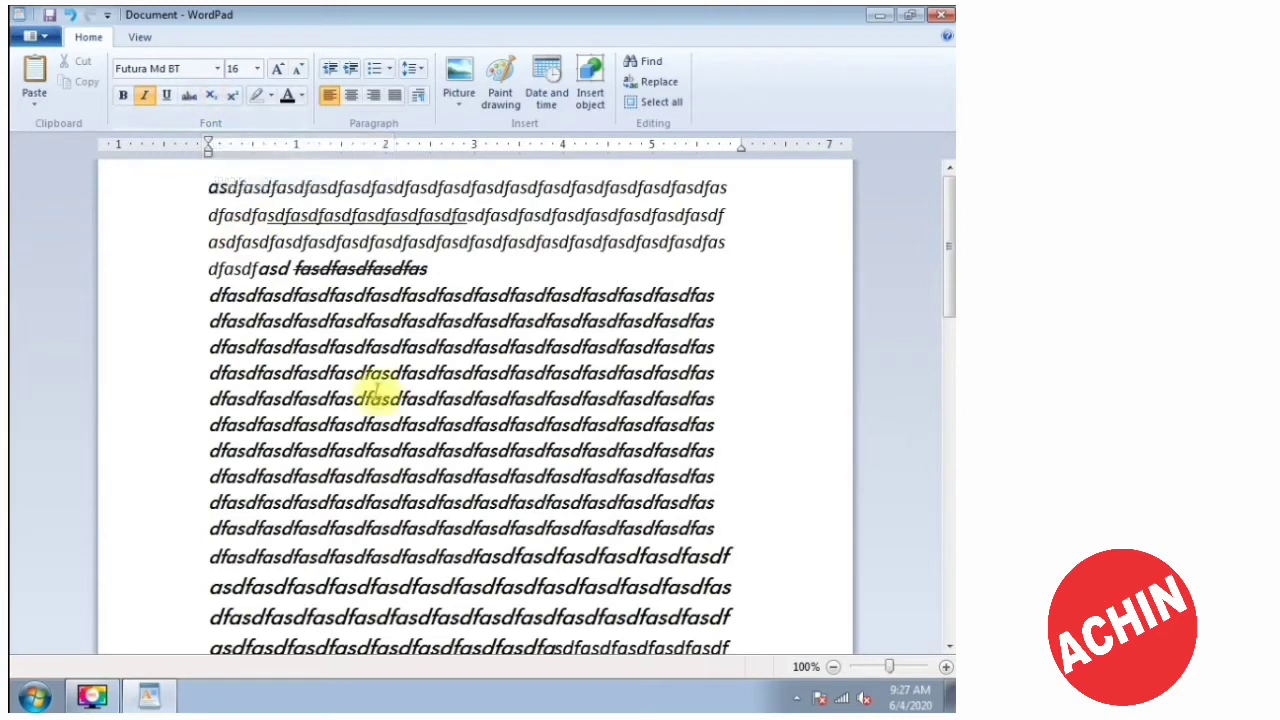
Delete all the text in the document and enter 10th.
key(ctrl+a)
key(Delete)
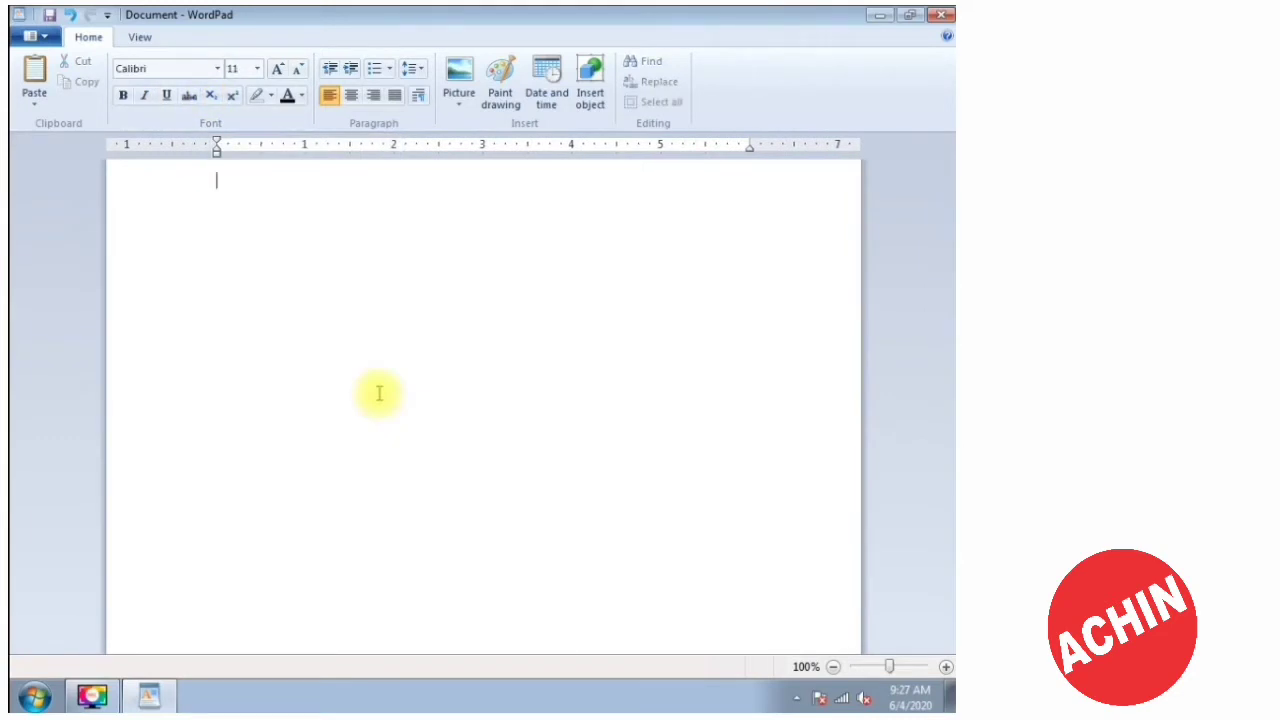
text(10th)
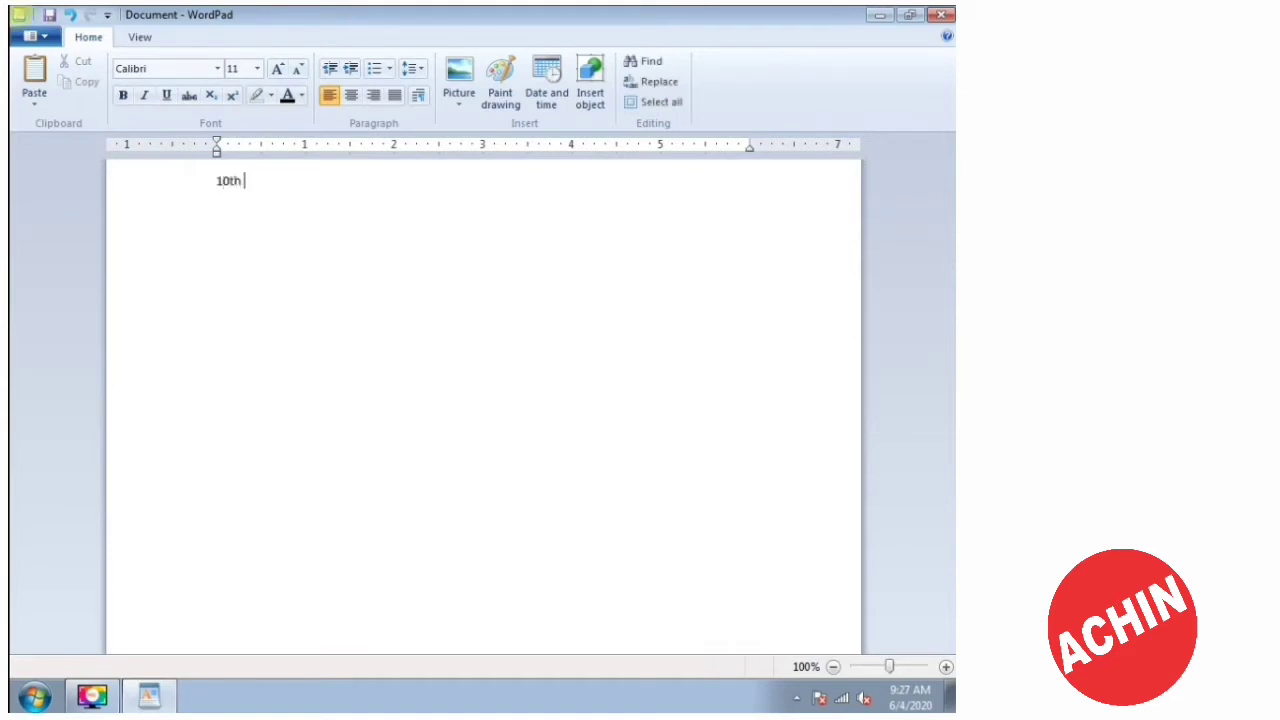
Grow the font of 10th step by step to size 28 and clear the selection.
drag(285, 200, 123, 157)
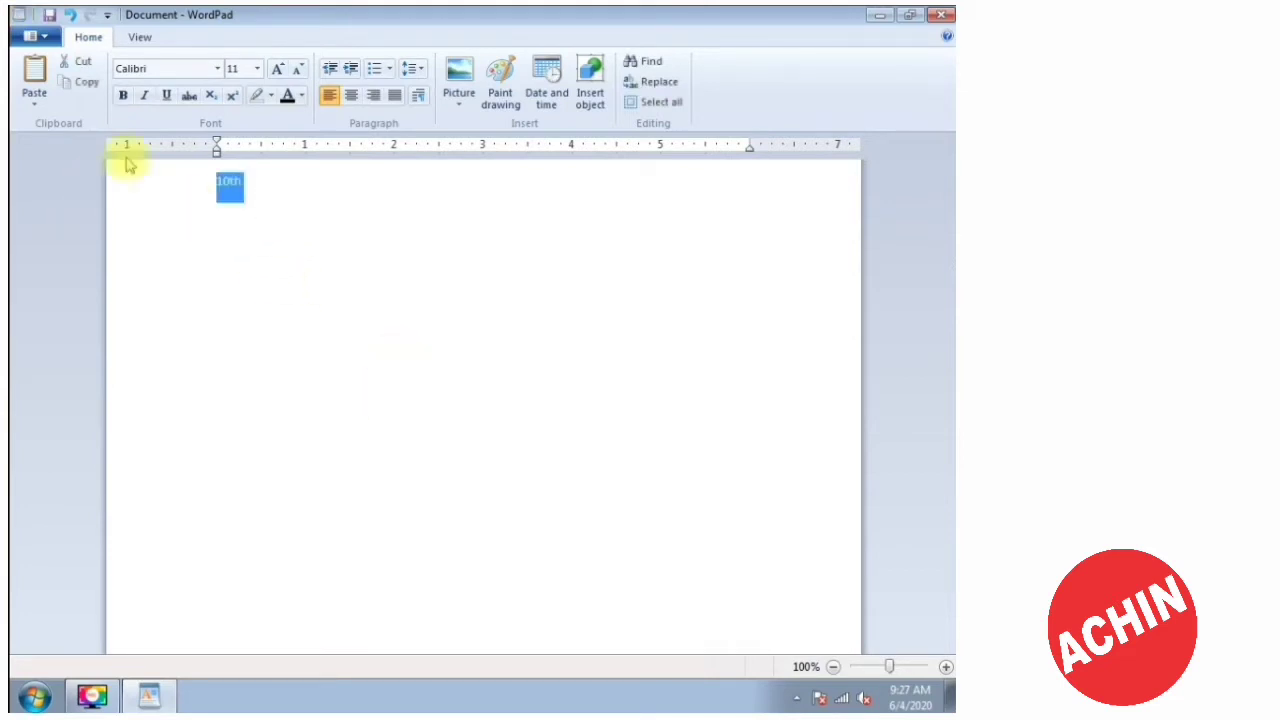
click(277, 69)
click(277, 69)
click(277, 69)
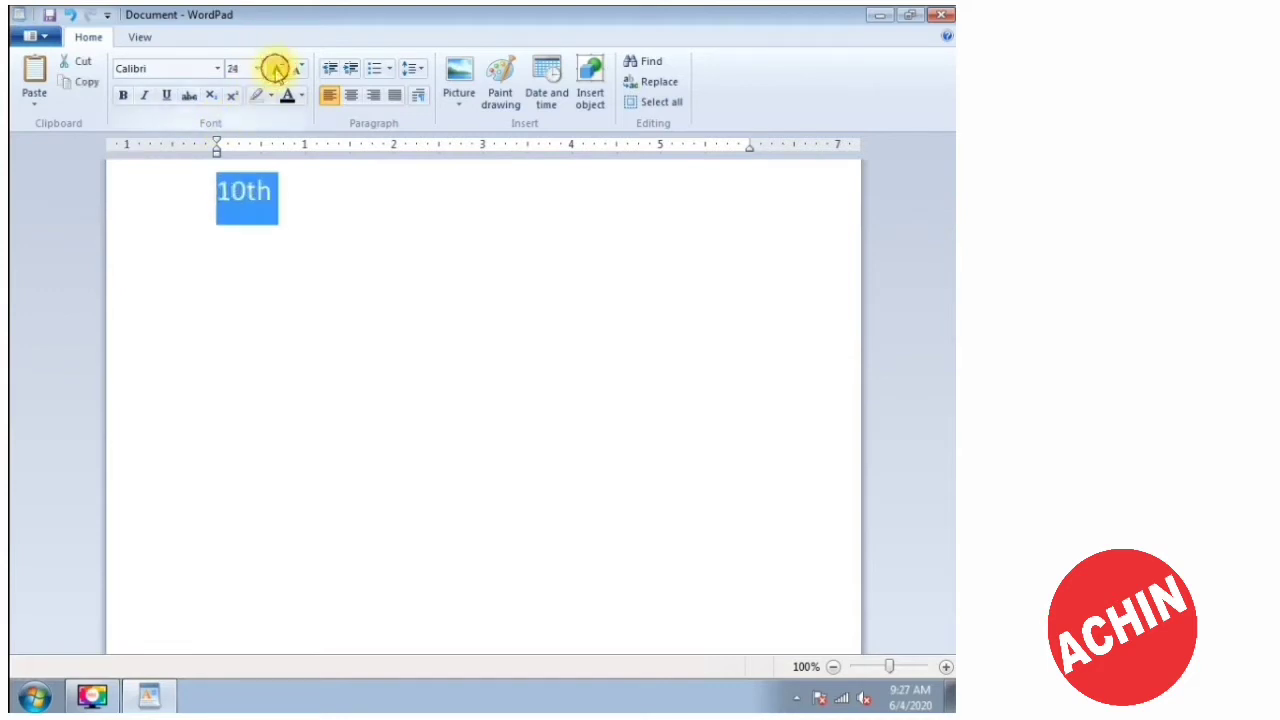
click(277, 69)
click(311, 206)
Format the letters "th" in 10th as superscript and clear the selection.
click(252, 193)
drag(252, 193, 282, 195)
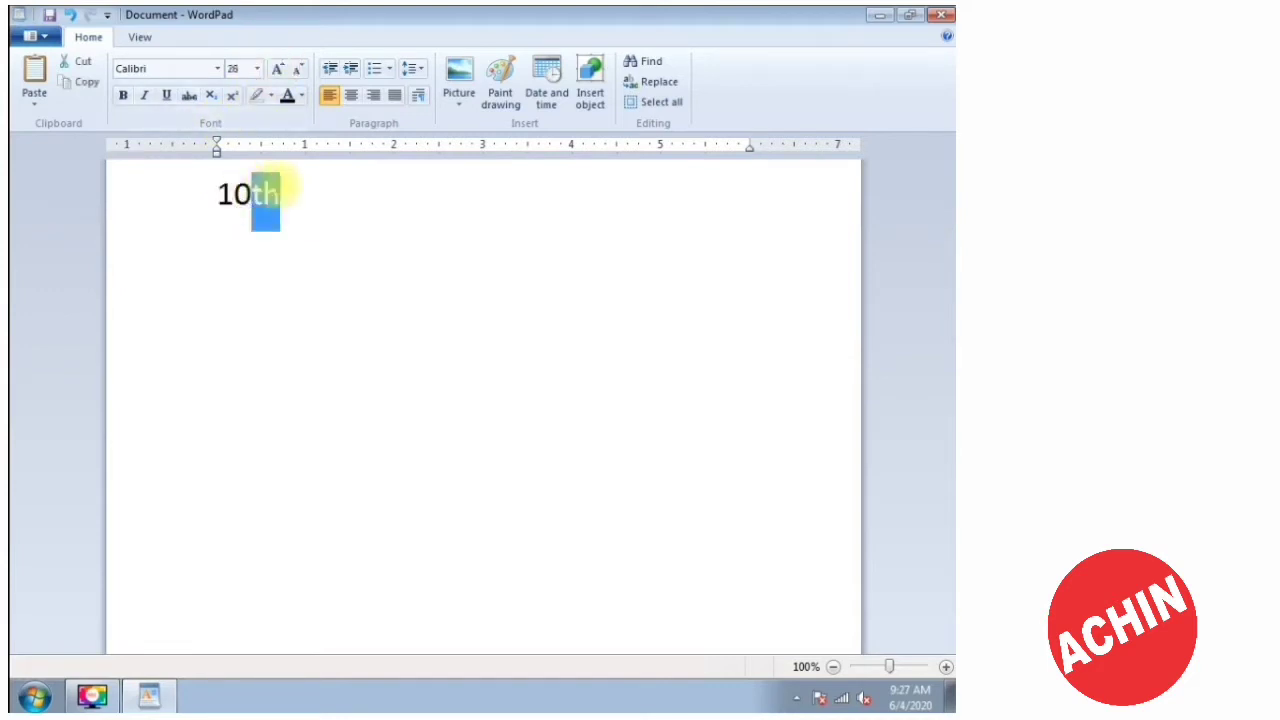
click(233, 95)
click(311, 199)
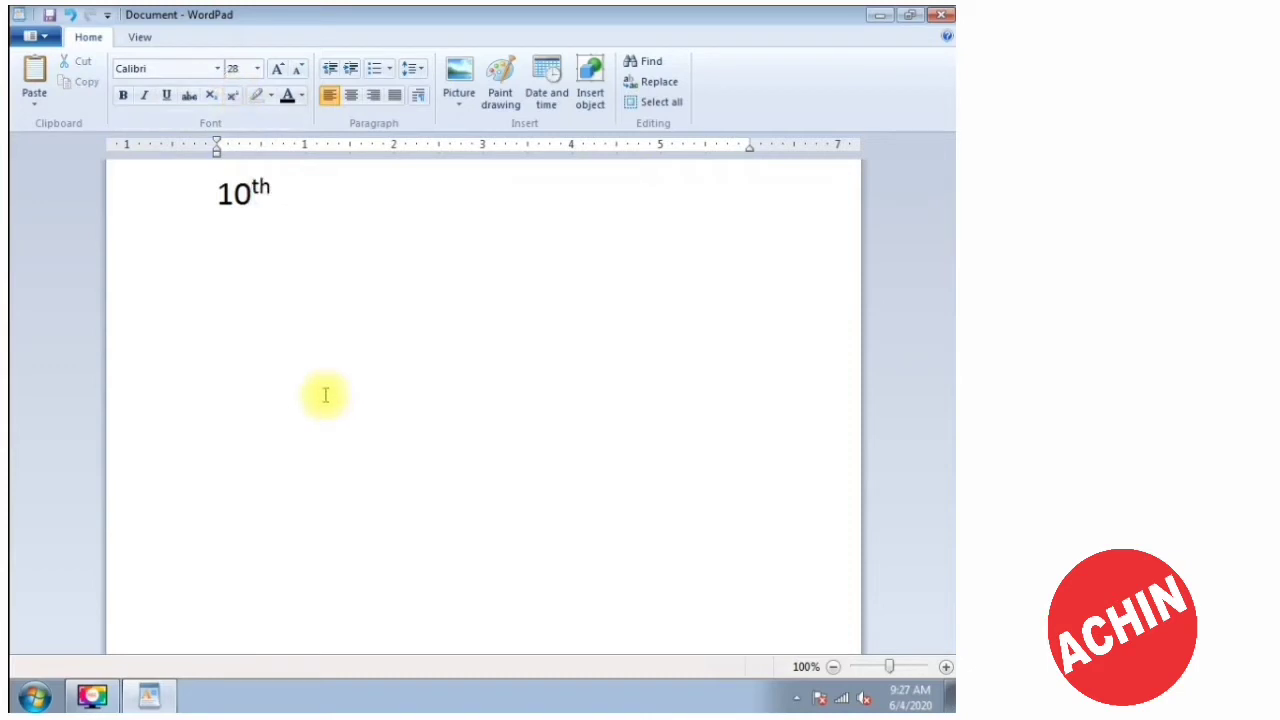
Start a new line below 10th with superscript turned off and enter H2O.
drag(251, 192, 260, 190)
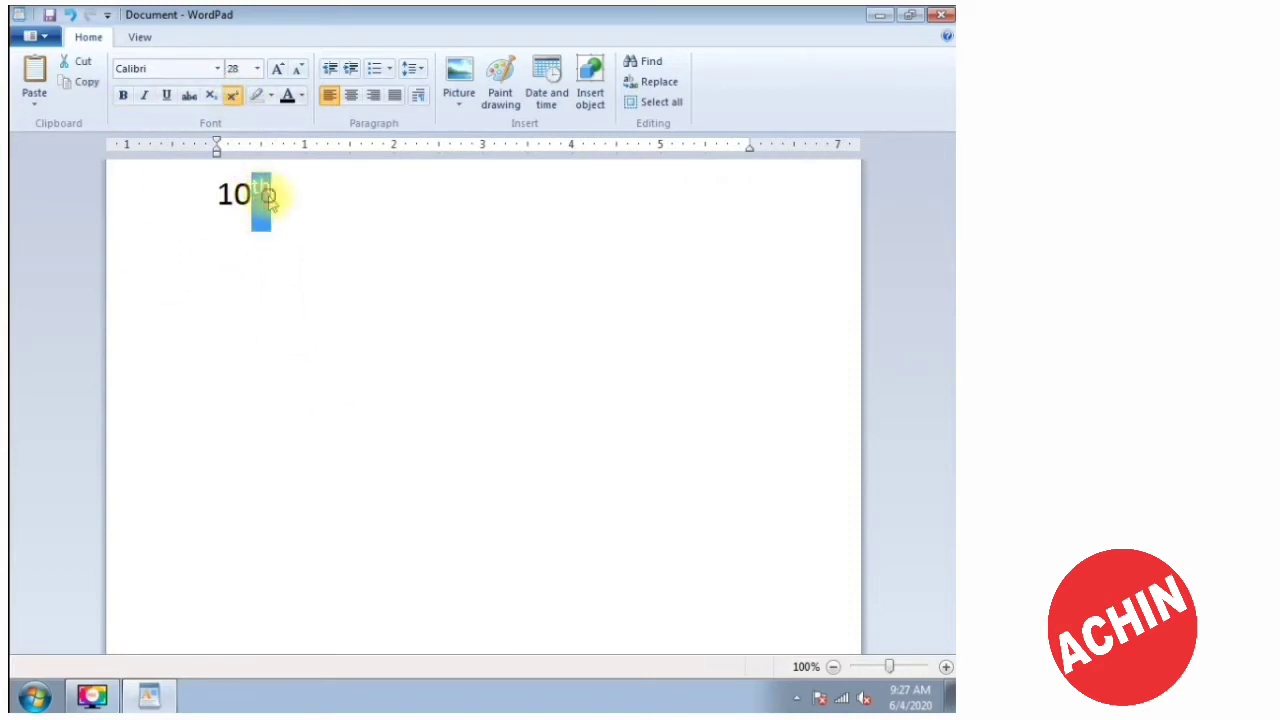
click(288, 193)
key(Return)
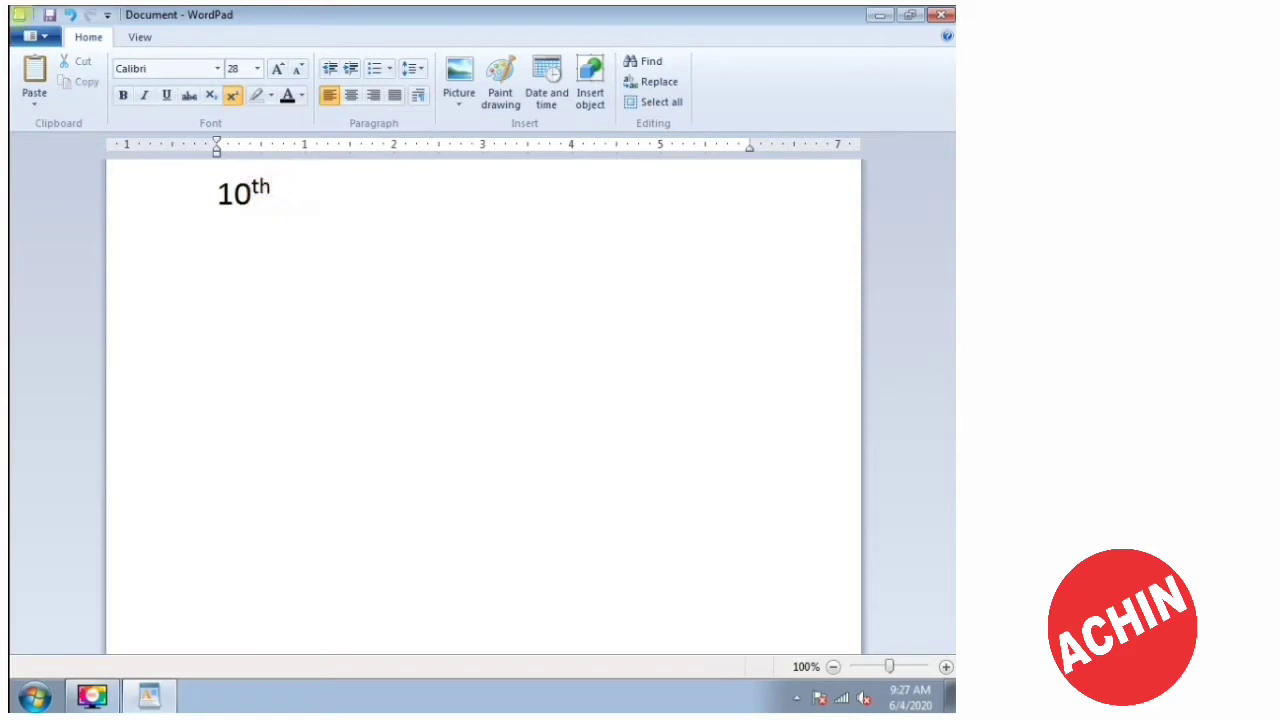
click(232, 95)
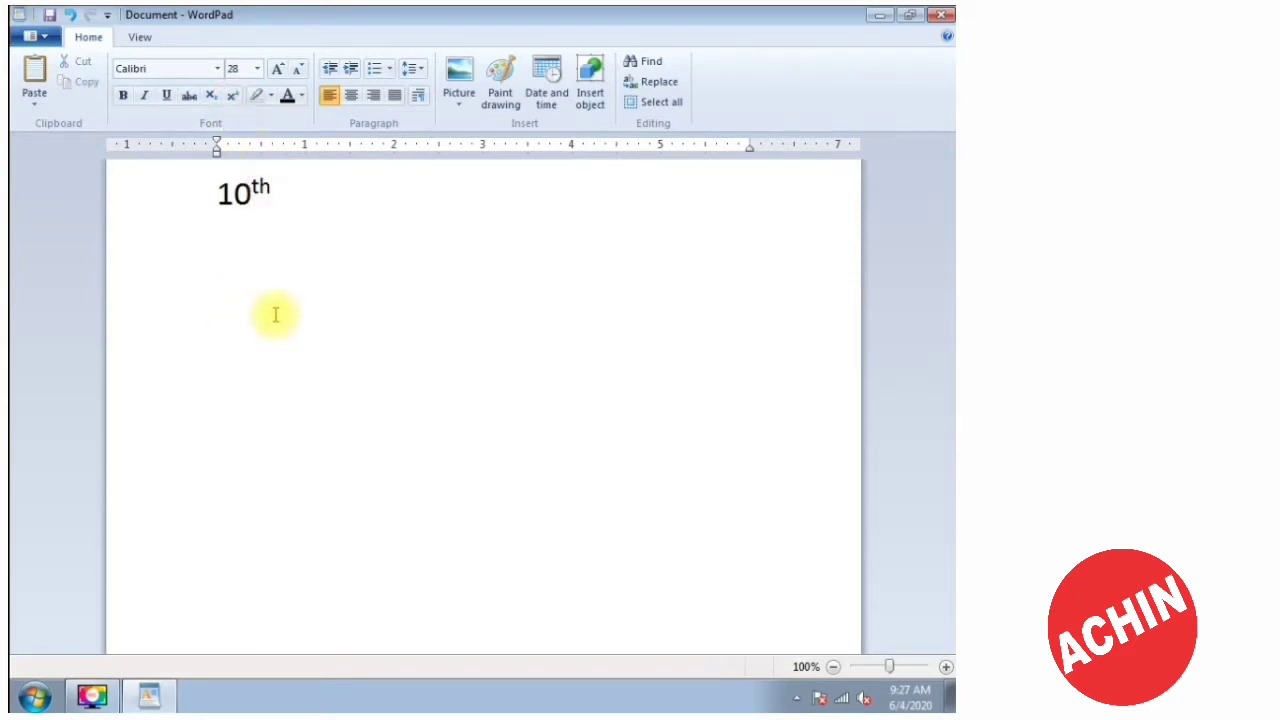
text(H)
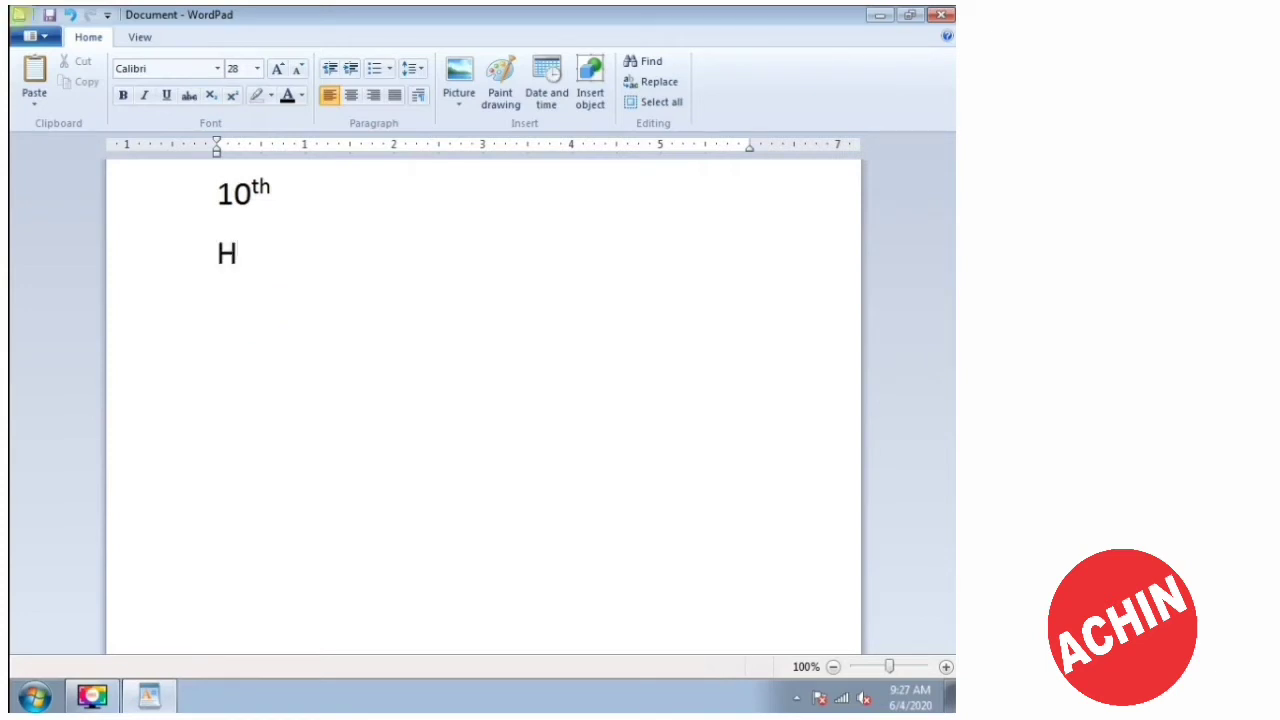
text(2O)
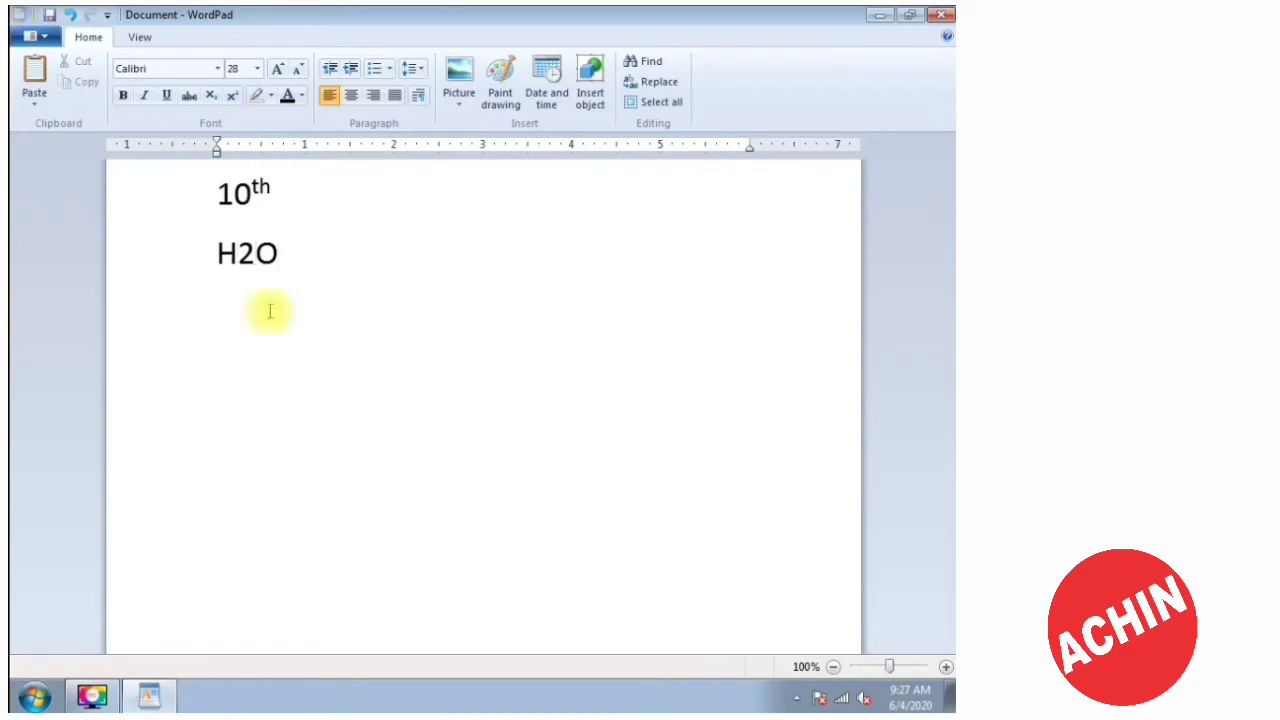
Try superscript on the 2 in H2O and change it to subscript.
drag(237, 254, 255, 256)
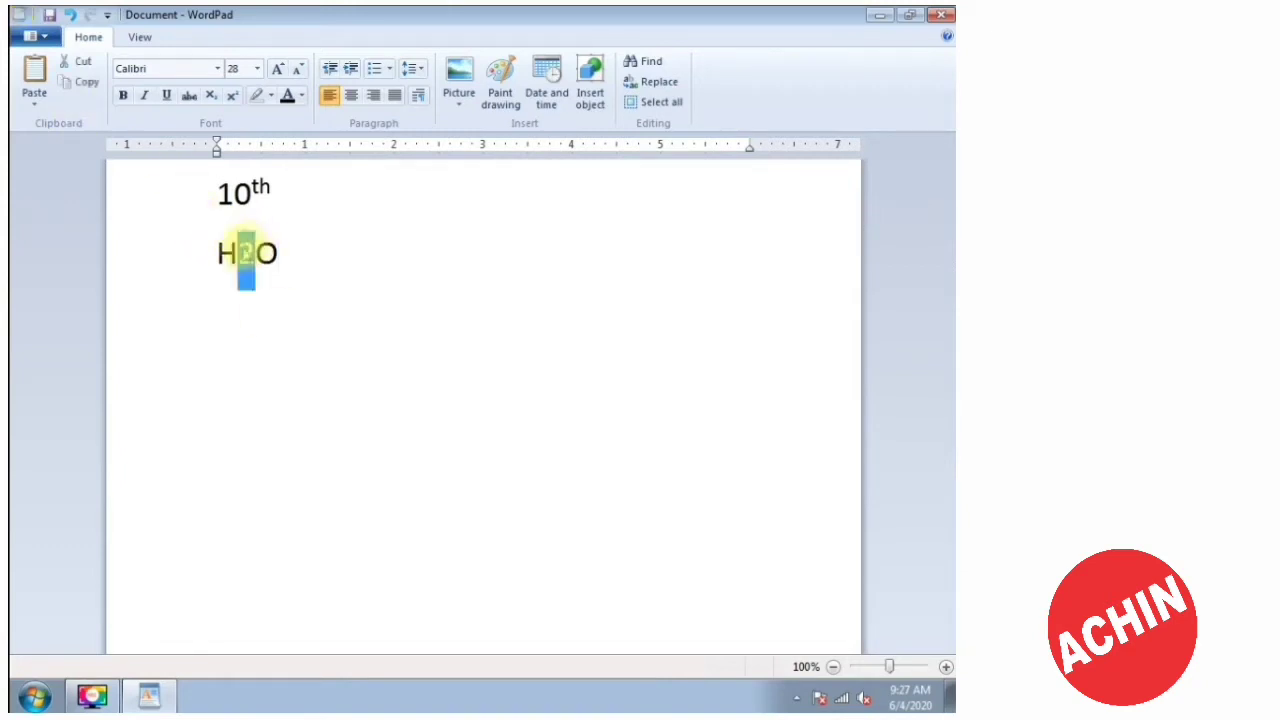
click(236, 97)
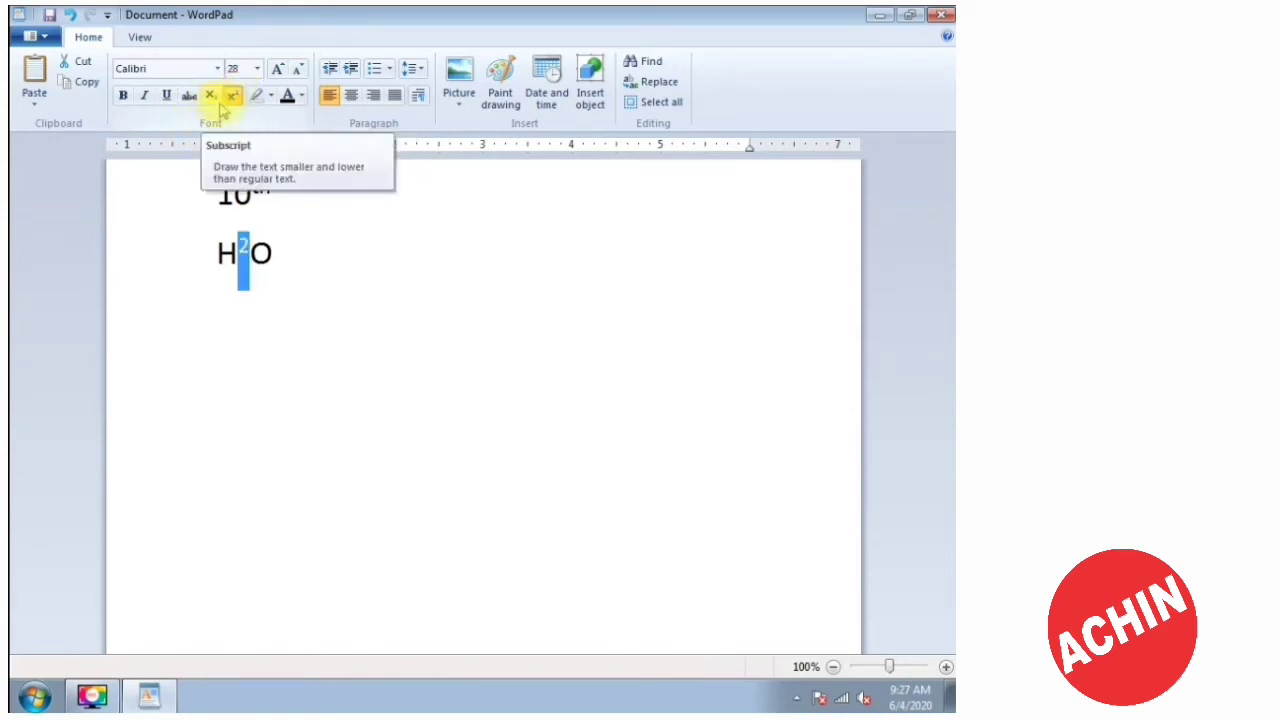
click(212, 99)
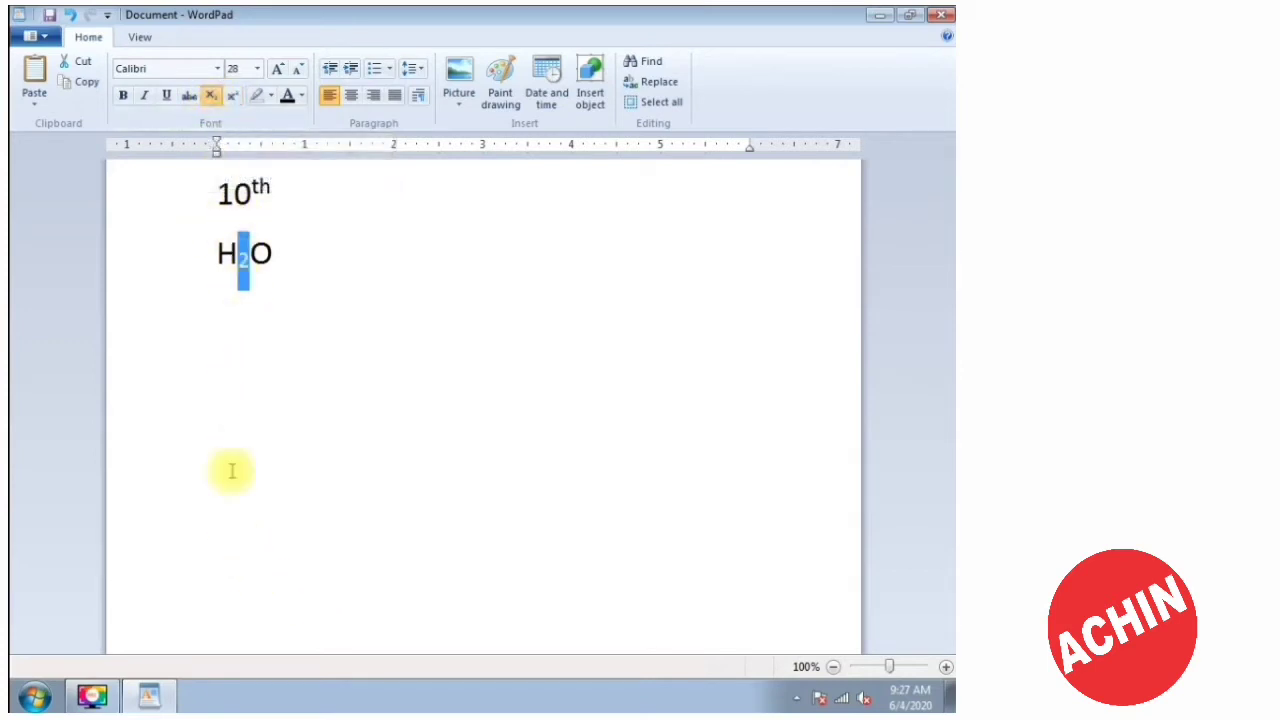
Format the 2 in H2O as superscript.
click(301, 332)
drag(237, 256, 247, 258)
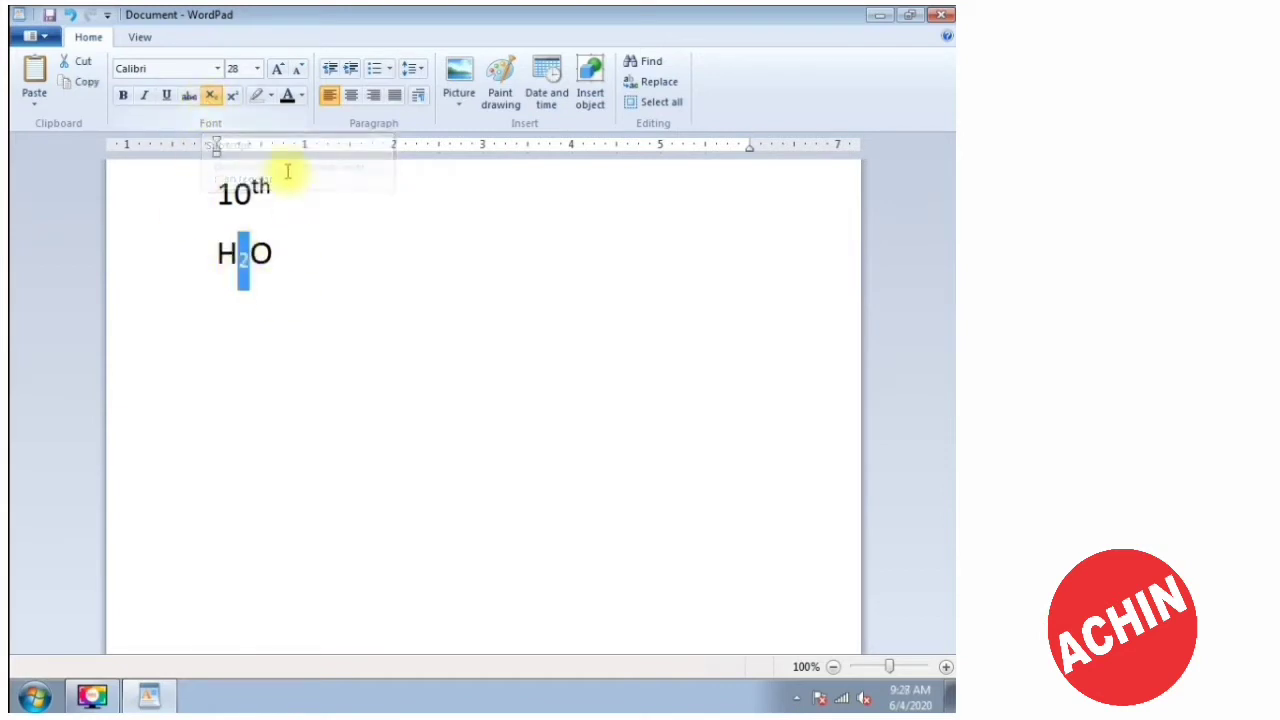
click(231, 96)
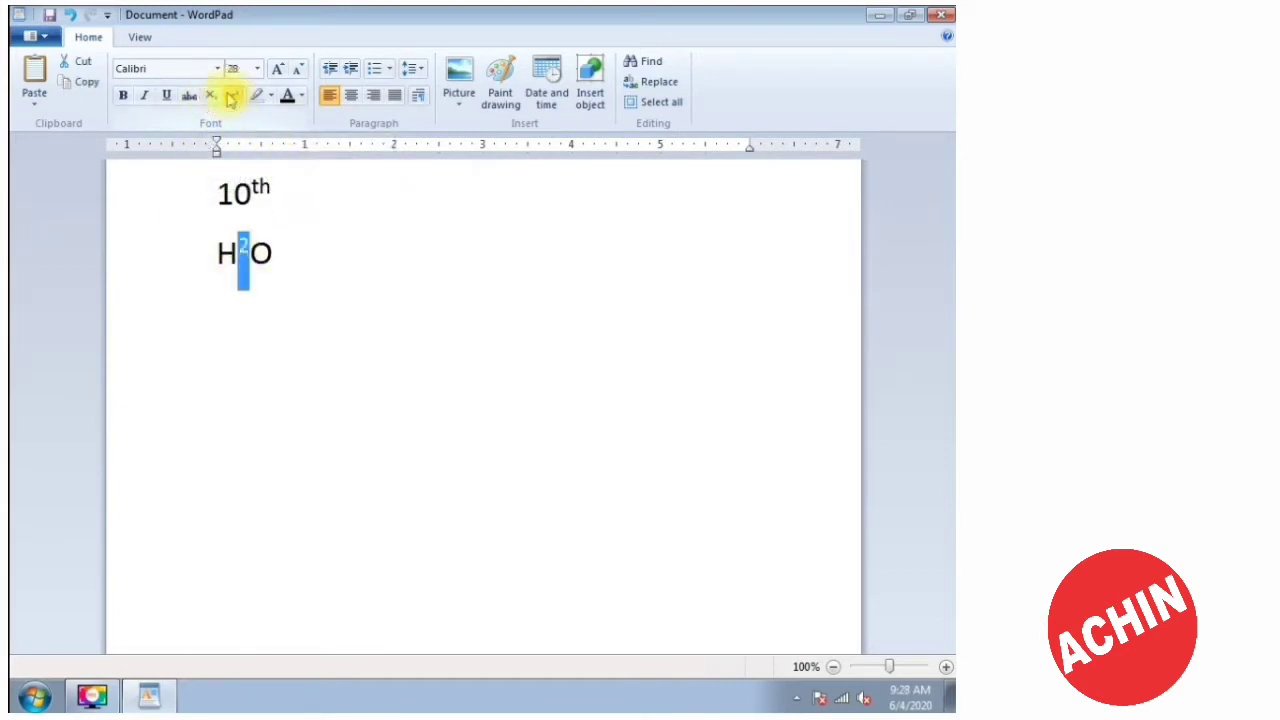
Delete all the text in the document, both the 10th and H2O lines.
drag(303, 316, 130, 14)
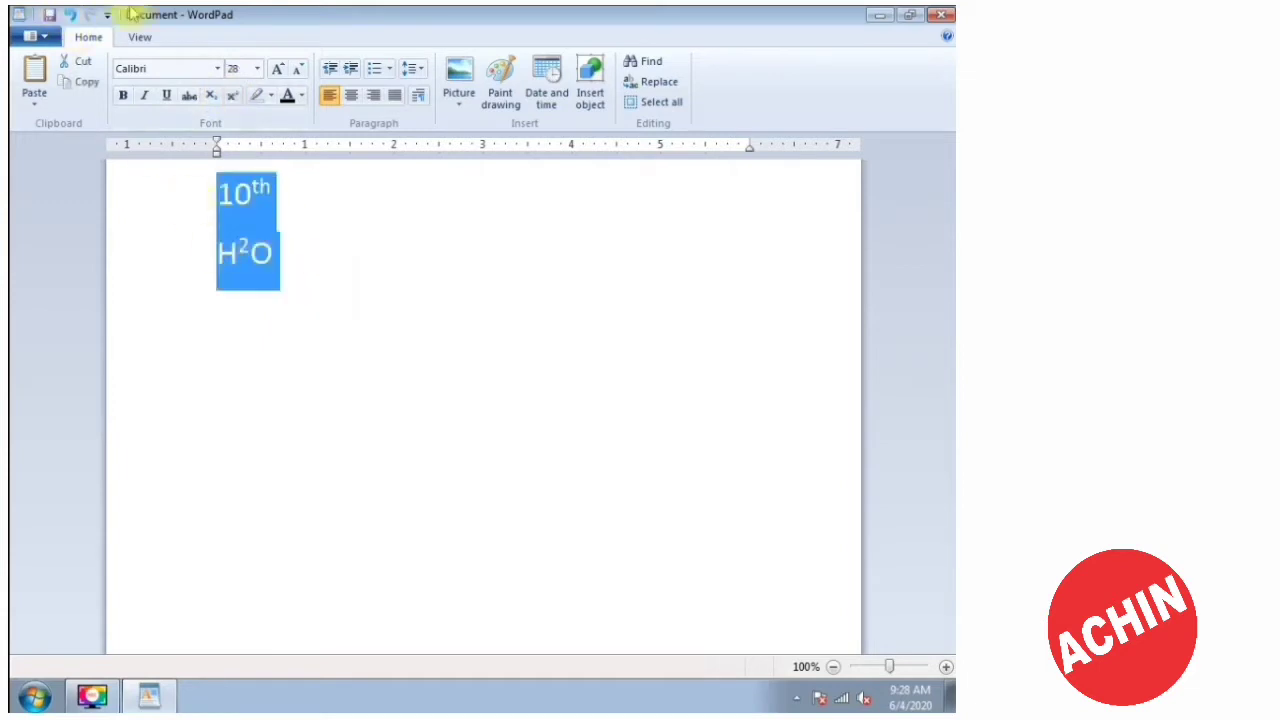
click(297, 283)
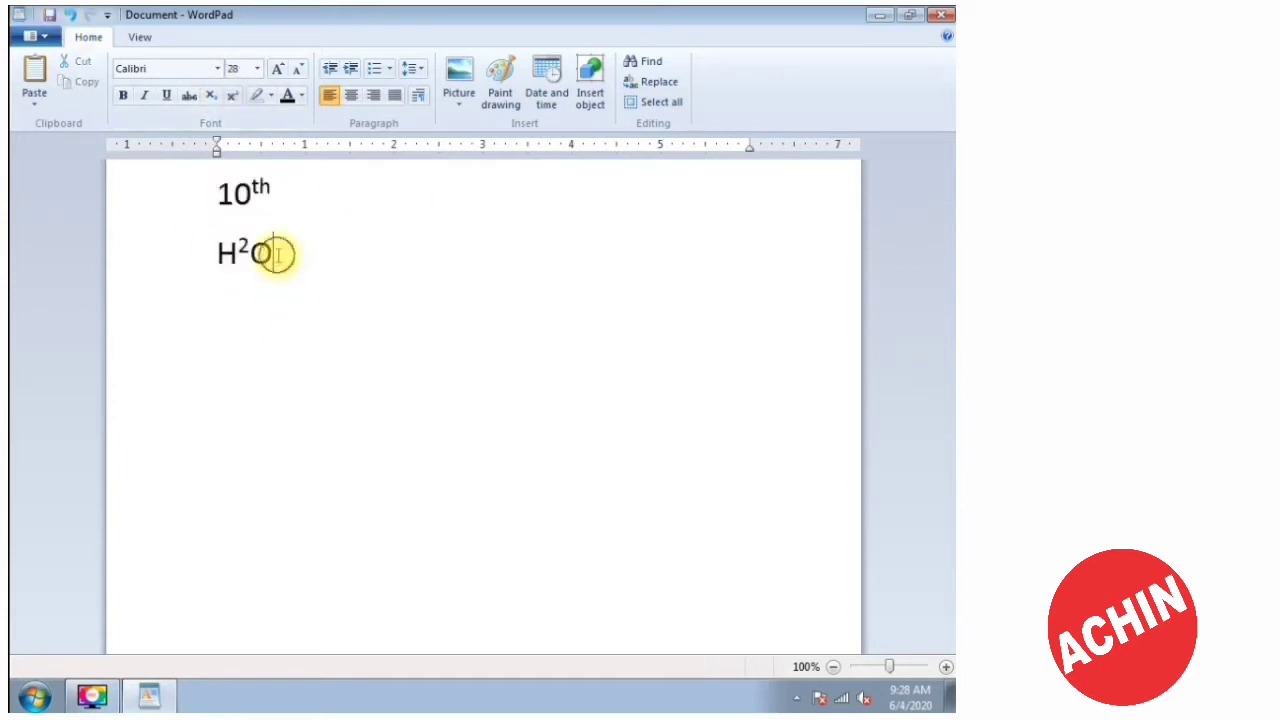
drag(274, 251, 214, 207)
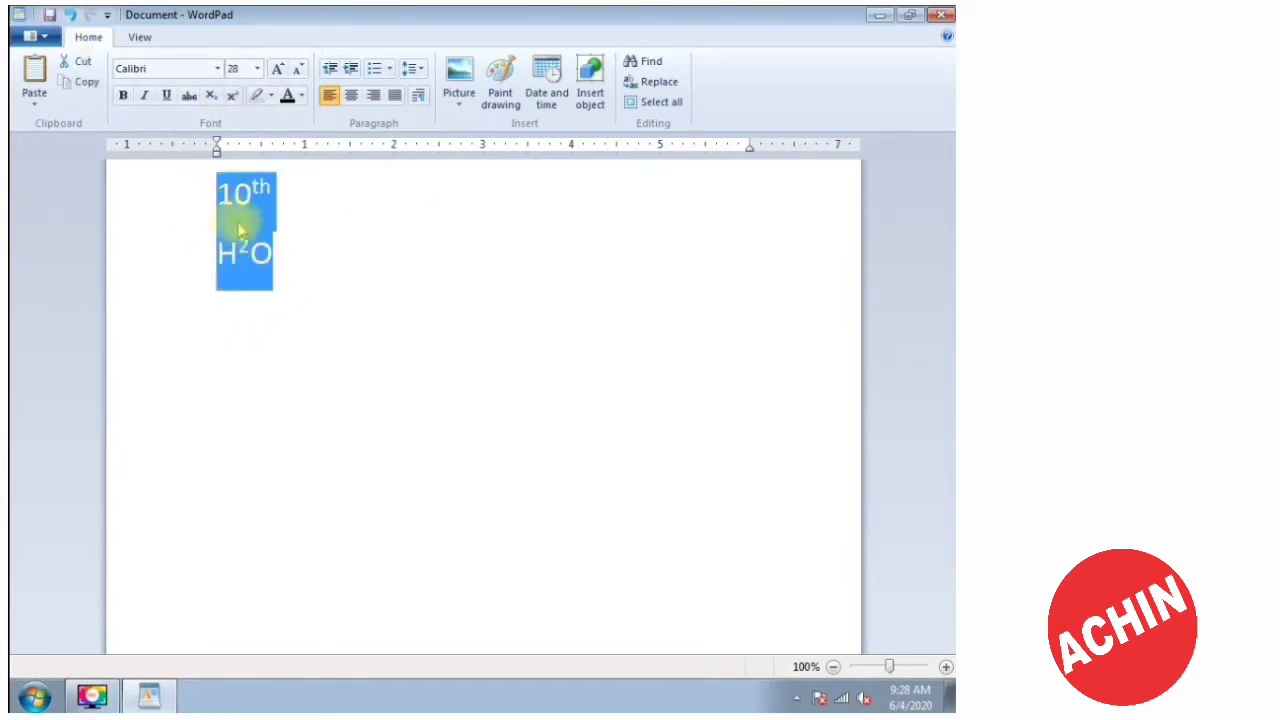
click(329, 241)
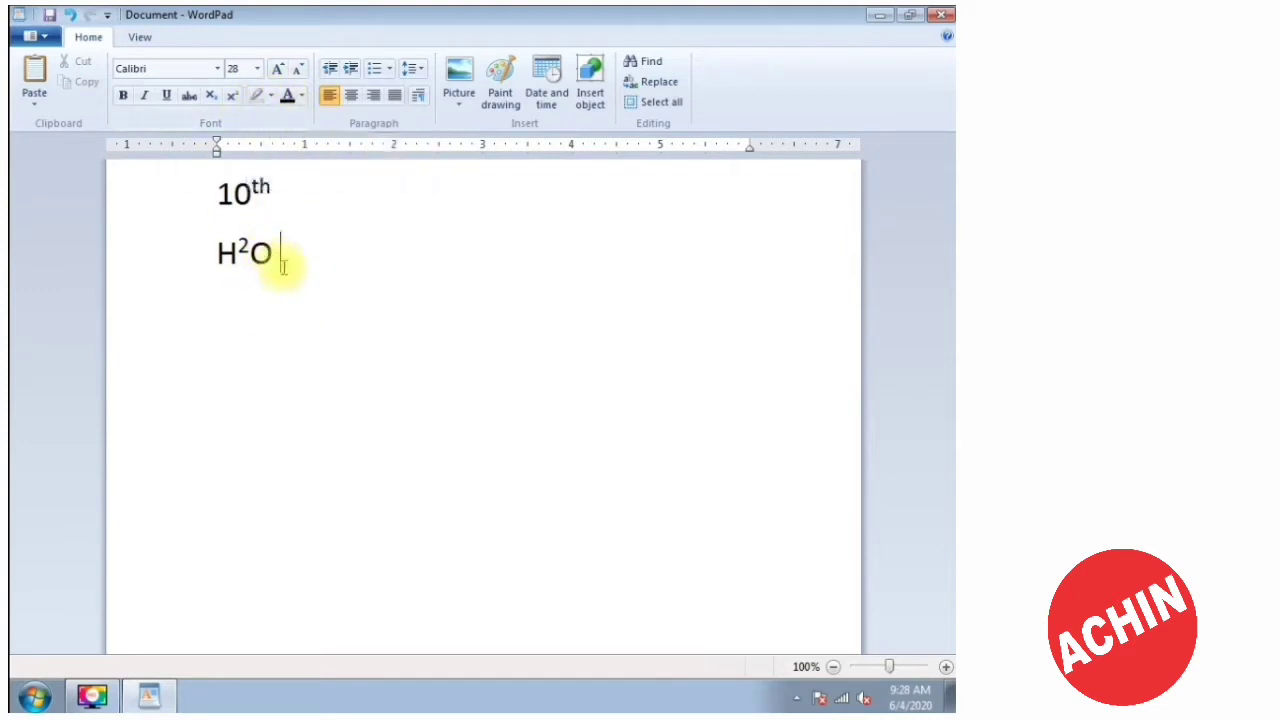
key(ctrl+a)
key(Delete)
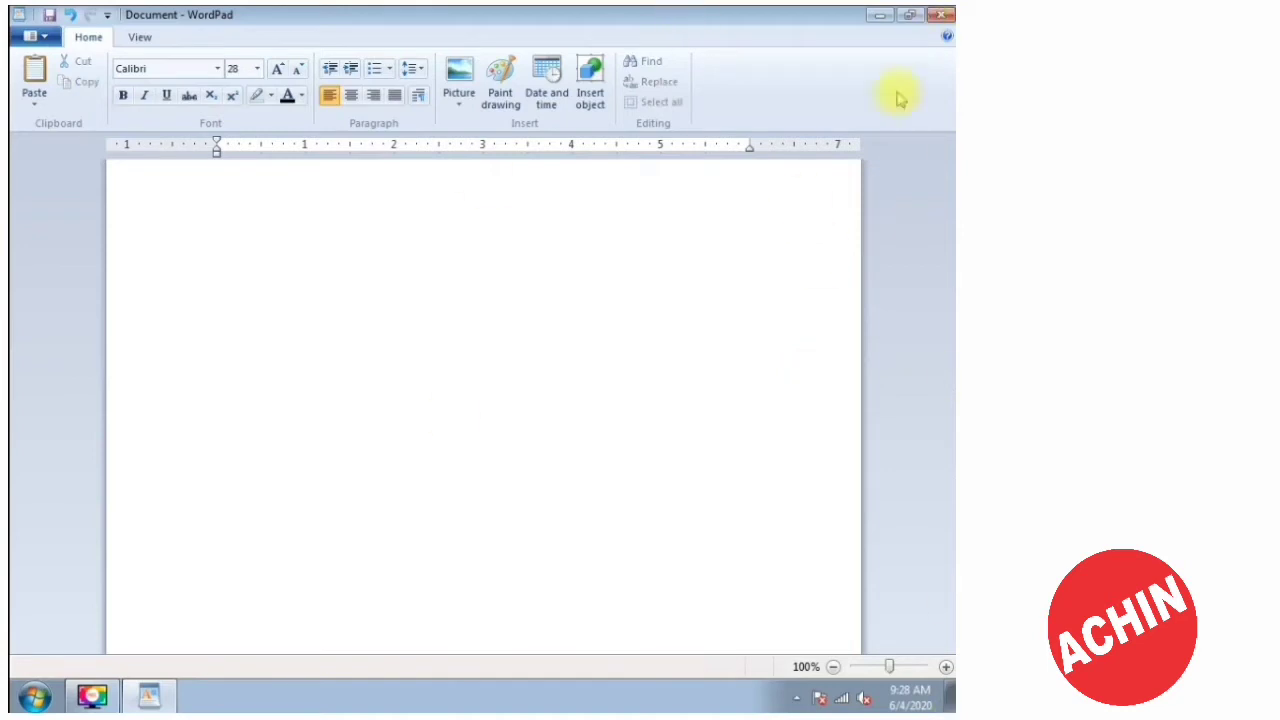
Copy the introductory paragraph from the Using WordPad help article and paste it into the empty document.
click(946, 36)
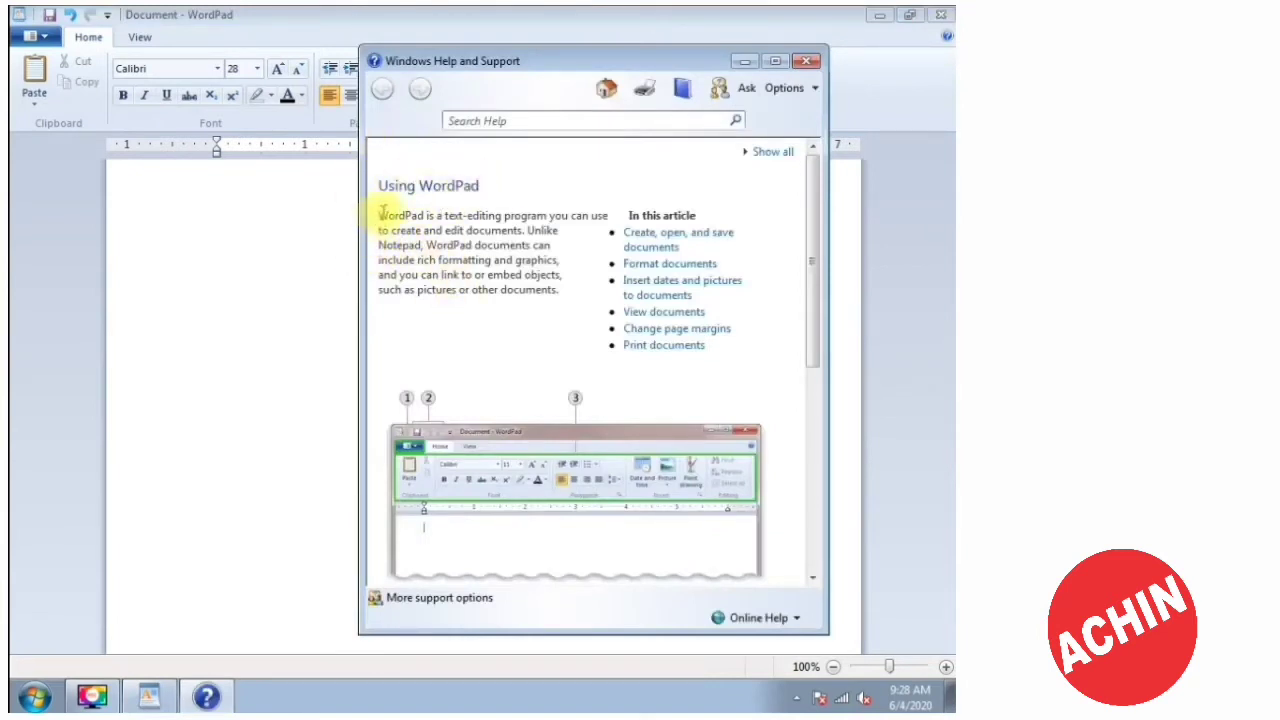
drag(380, 212, 550, 290)
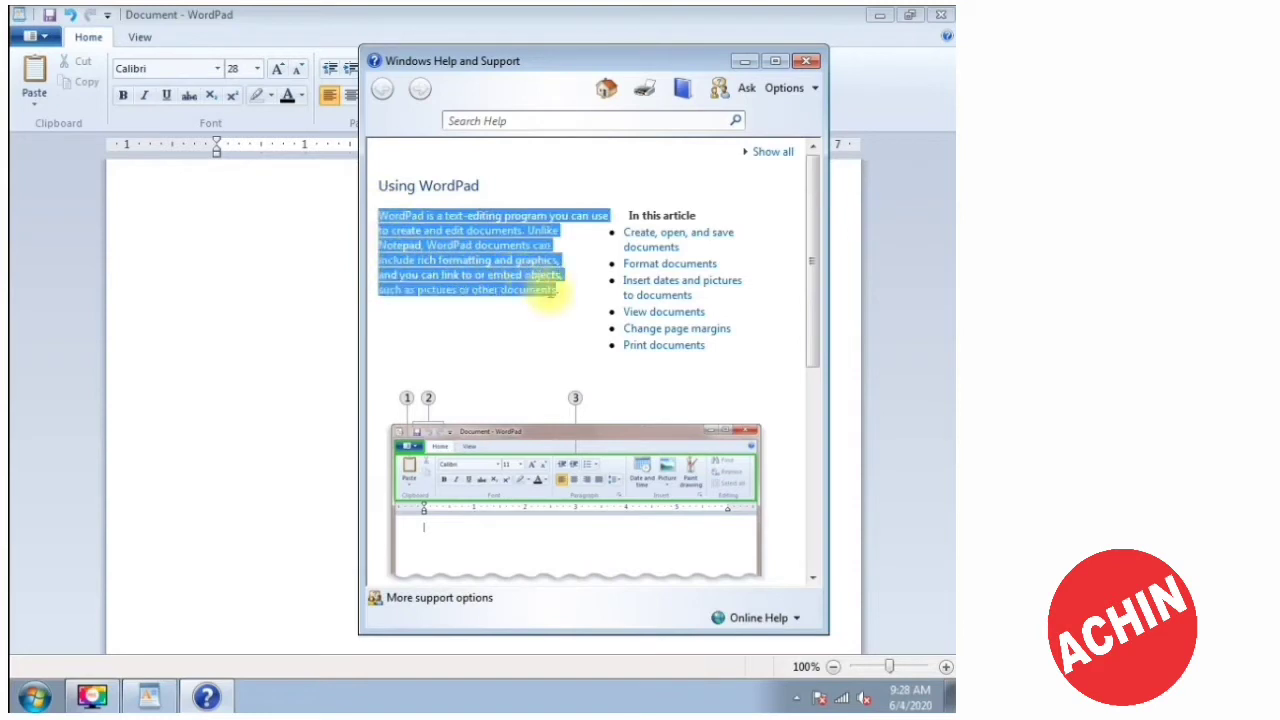
drag(543, 58, 660, 43)
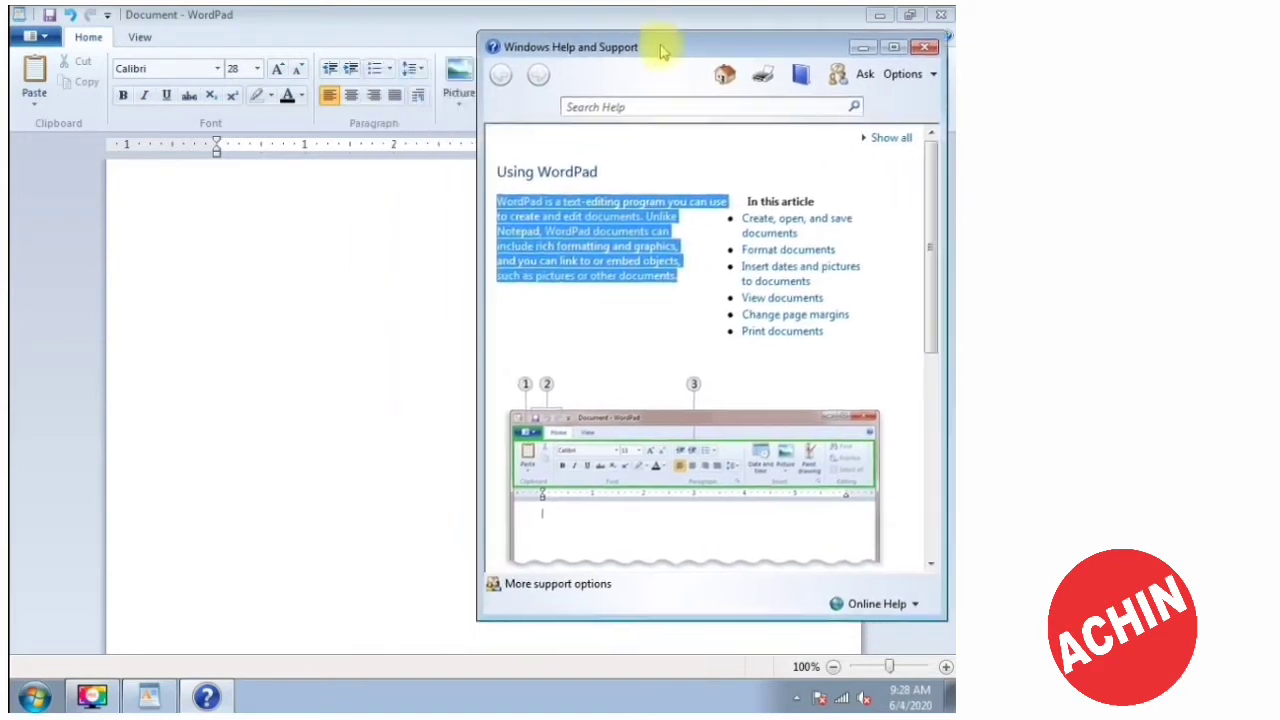
right_click(580, 226)
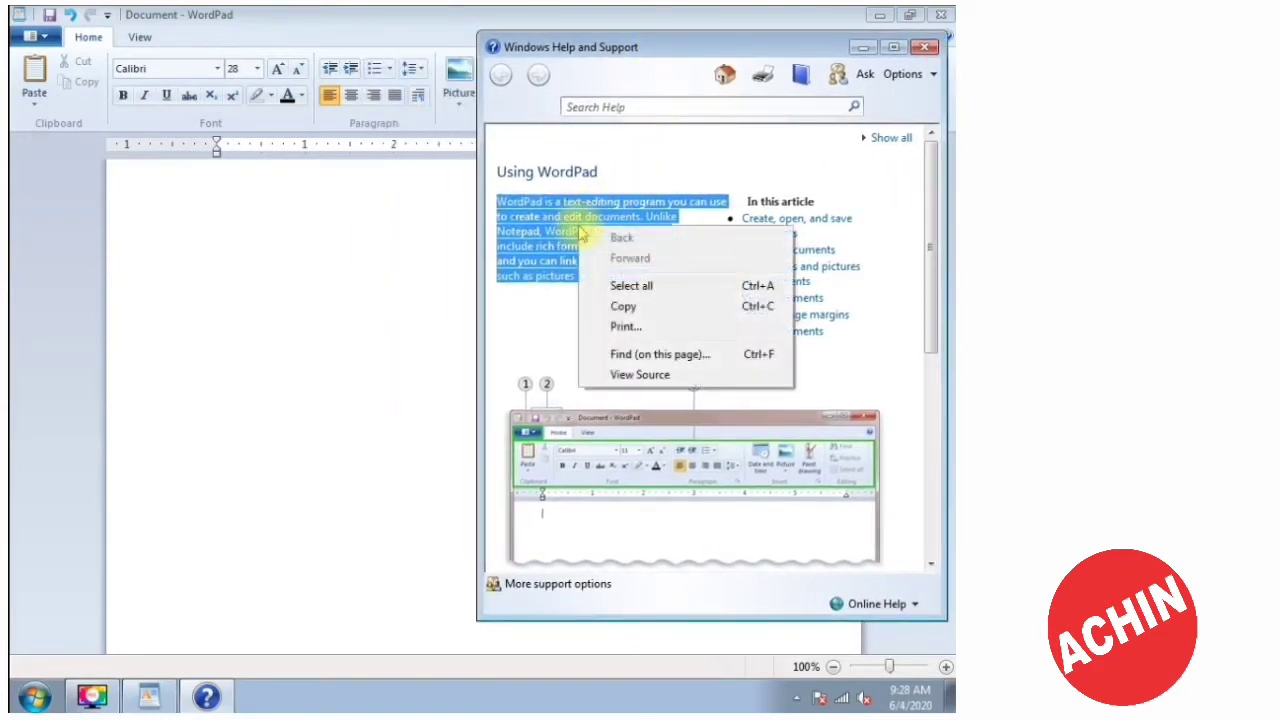
click(612, 300)
click(922, 47)
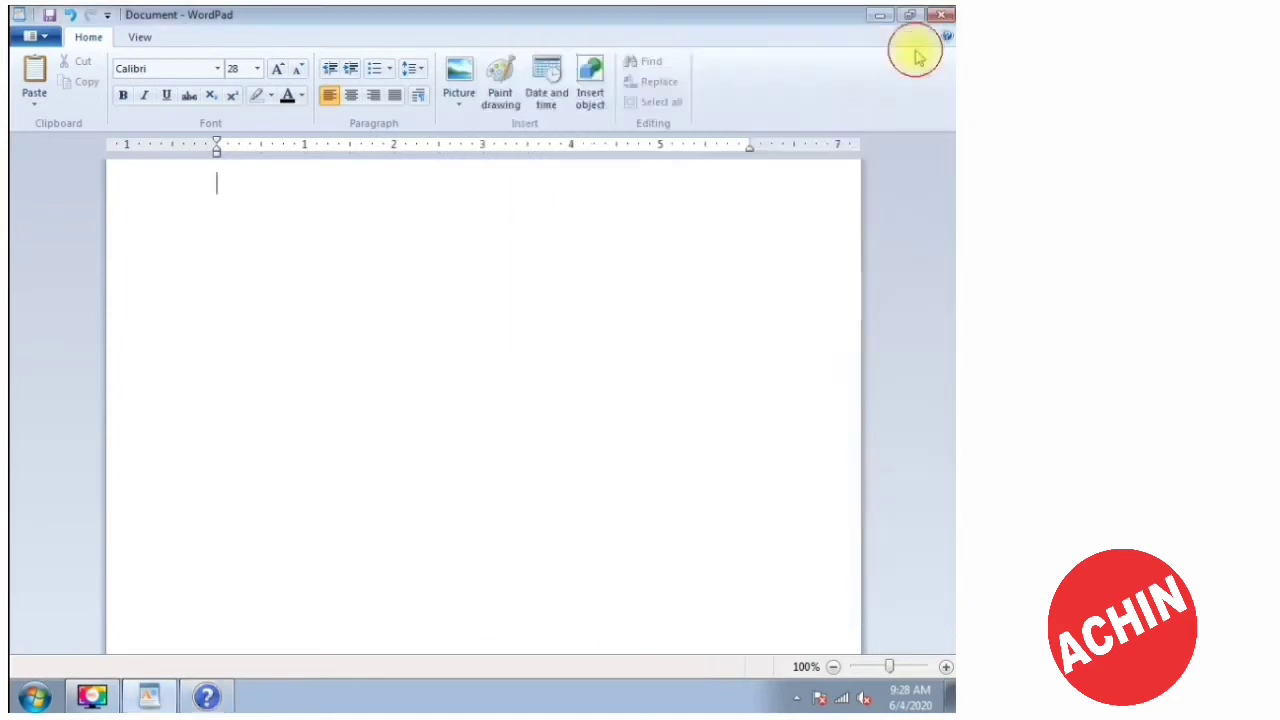
click(34, 86)
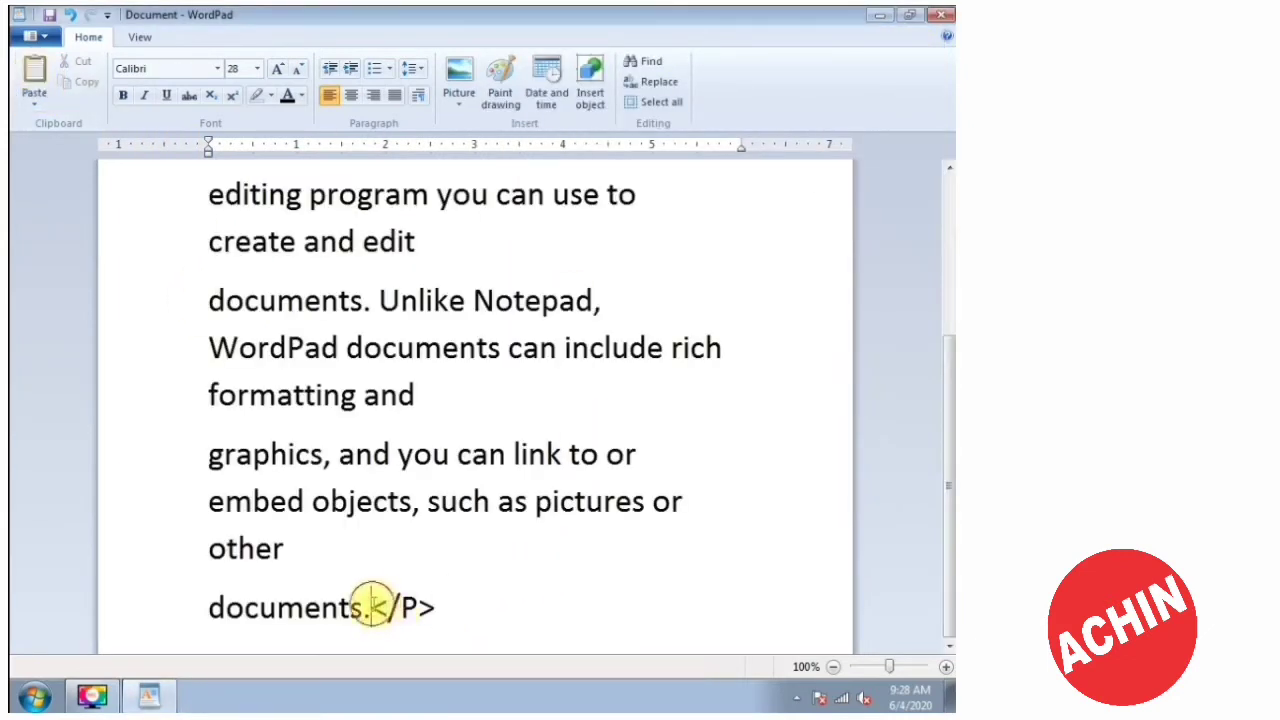
Delete the ".</P>" at the end of the pasted paragraph and all the HTML markup before its first word.
drag(367, 607, 437, 606)
key(Delete)
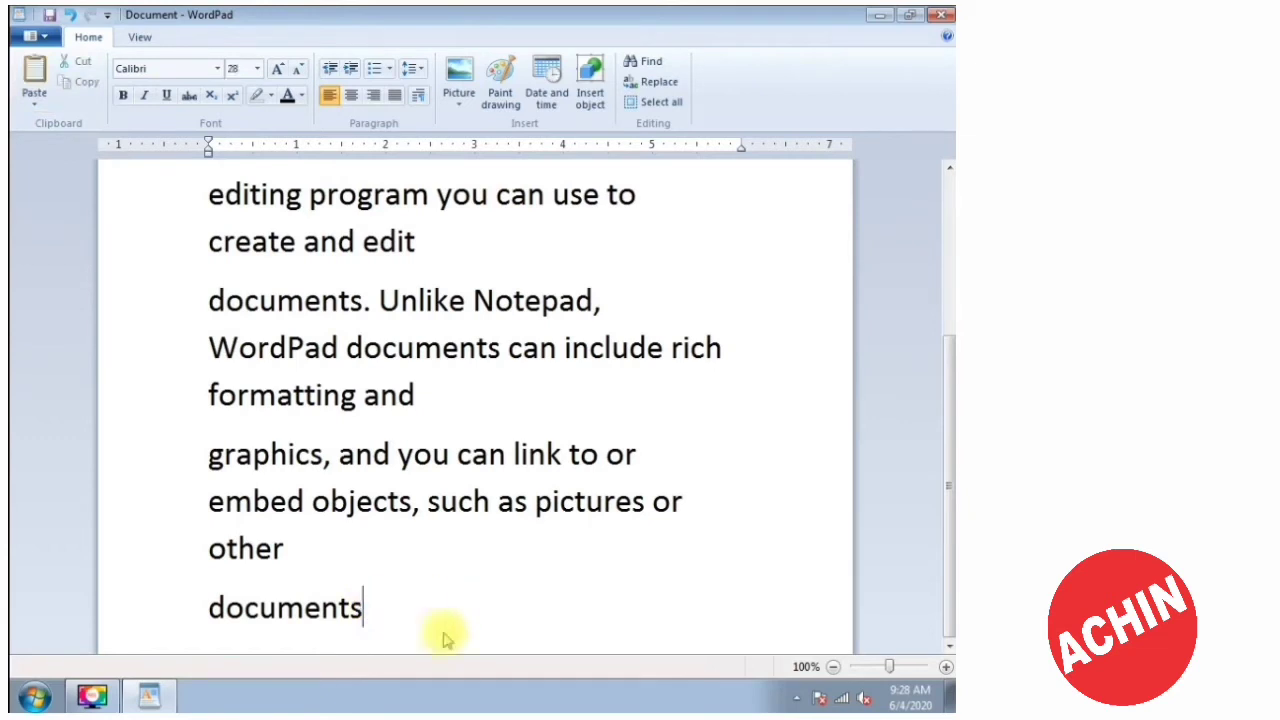
scroll(446, 640, up, 3)
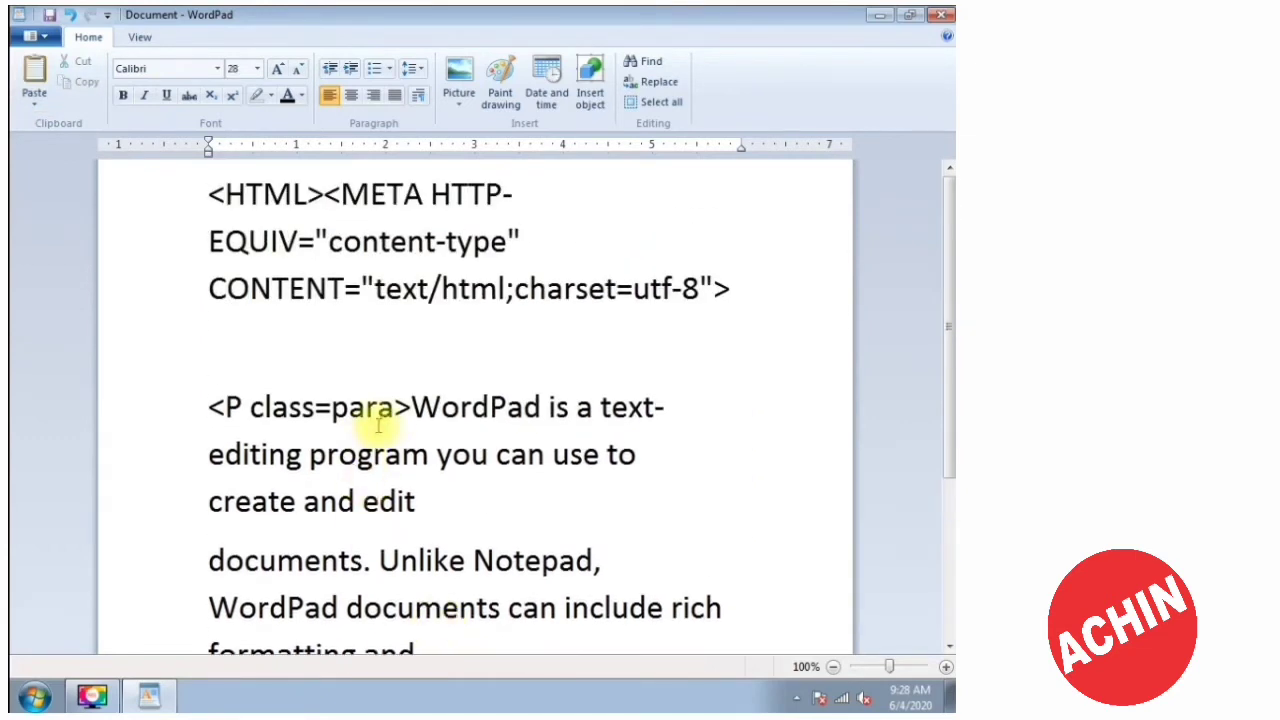
drag(411, 407, 222, 210)
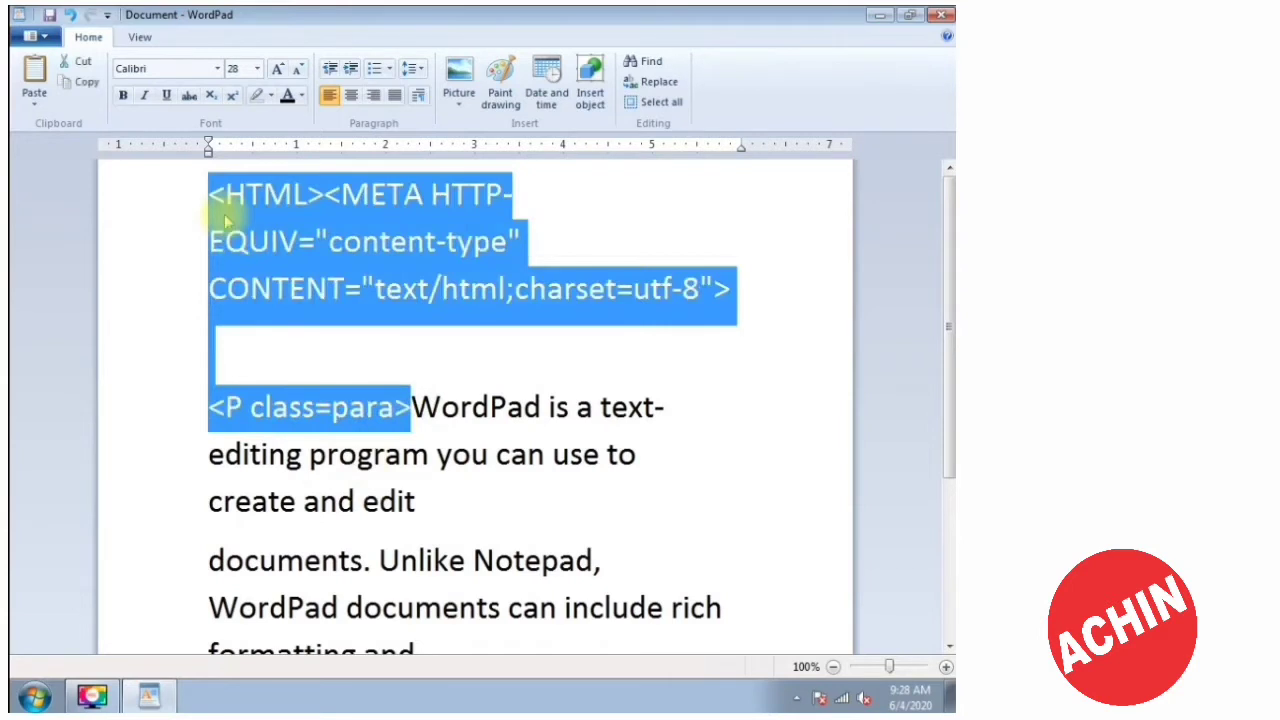
key(Delete)
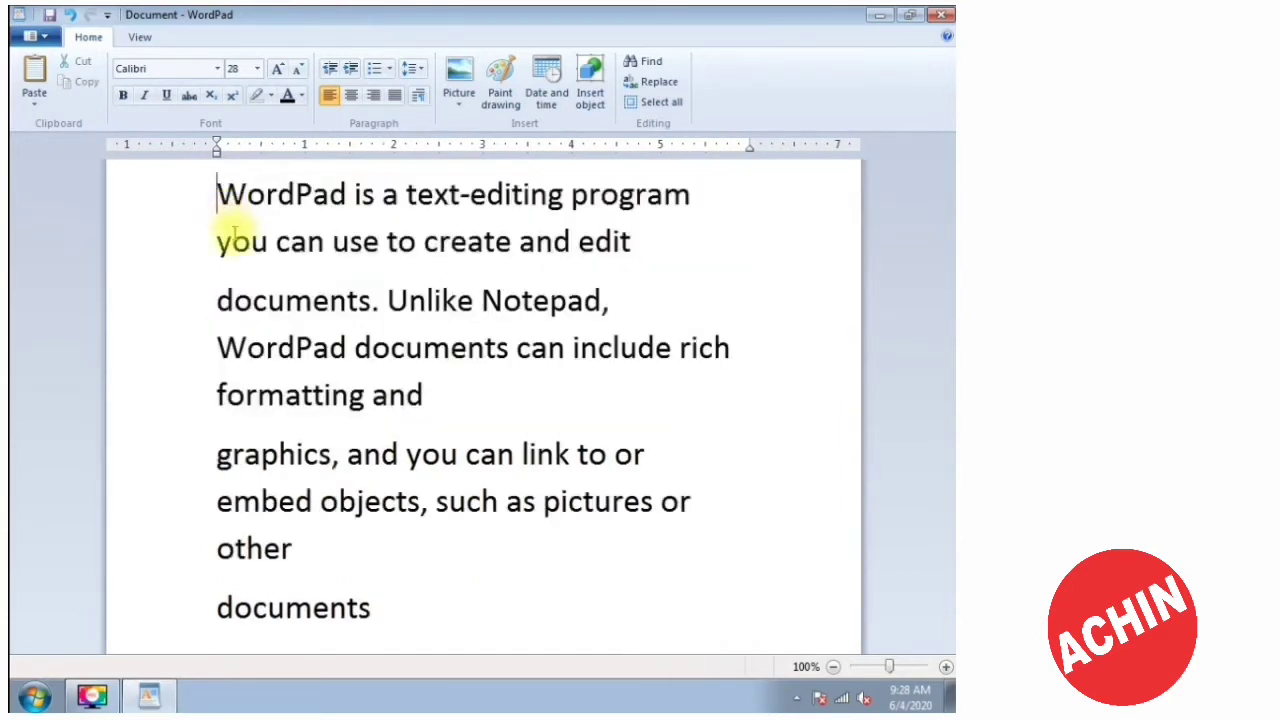
Shrink the font of the whole pasted text step by step to size 18 and clear the selection.
drag(371, 608, 198, 200)
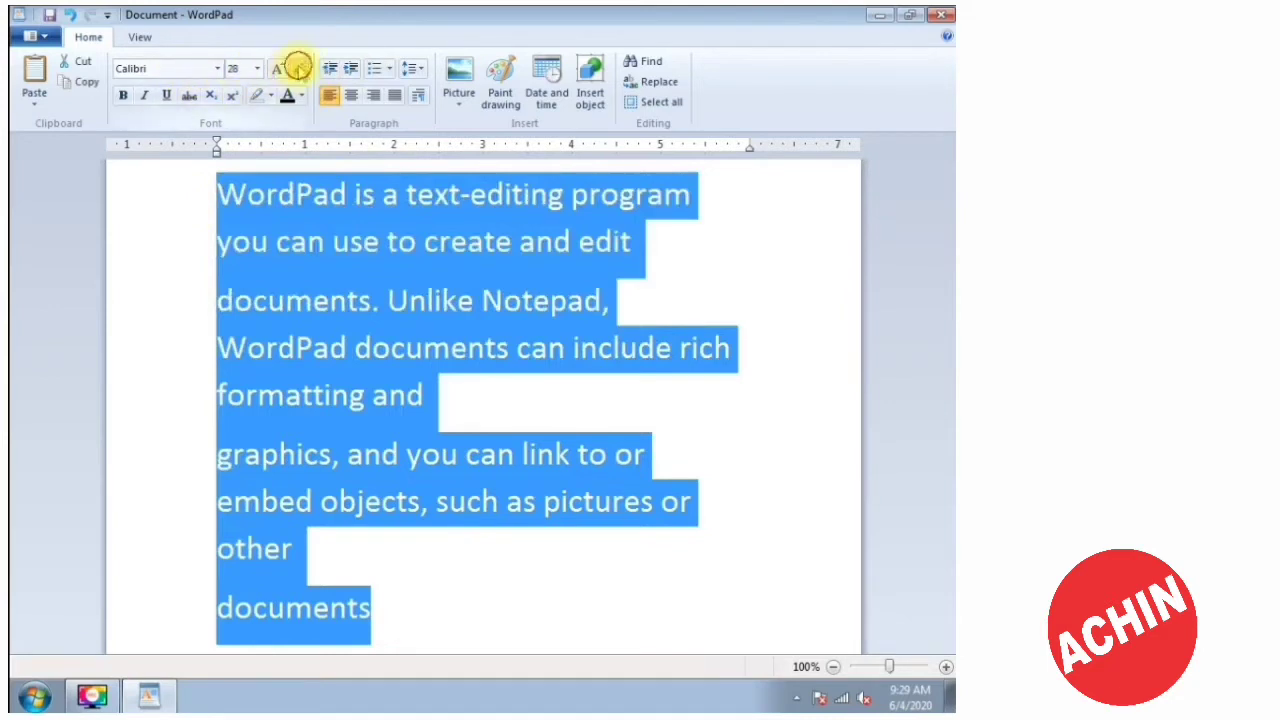
click(297, 68)
click(297, 68)
click(297, 68)
click(297, 68)
click(297, 68)
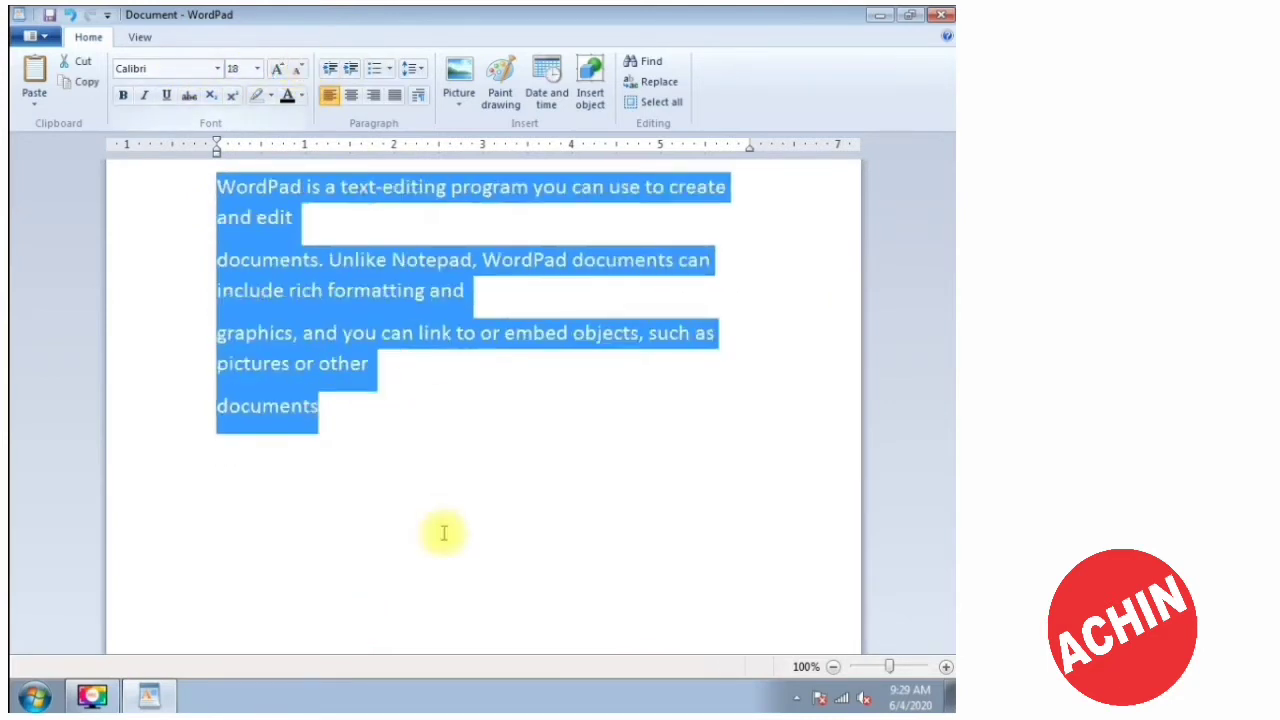
click(417, 460)
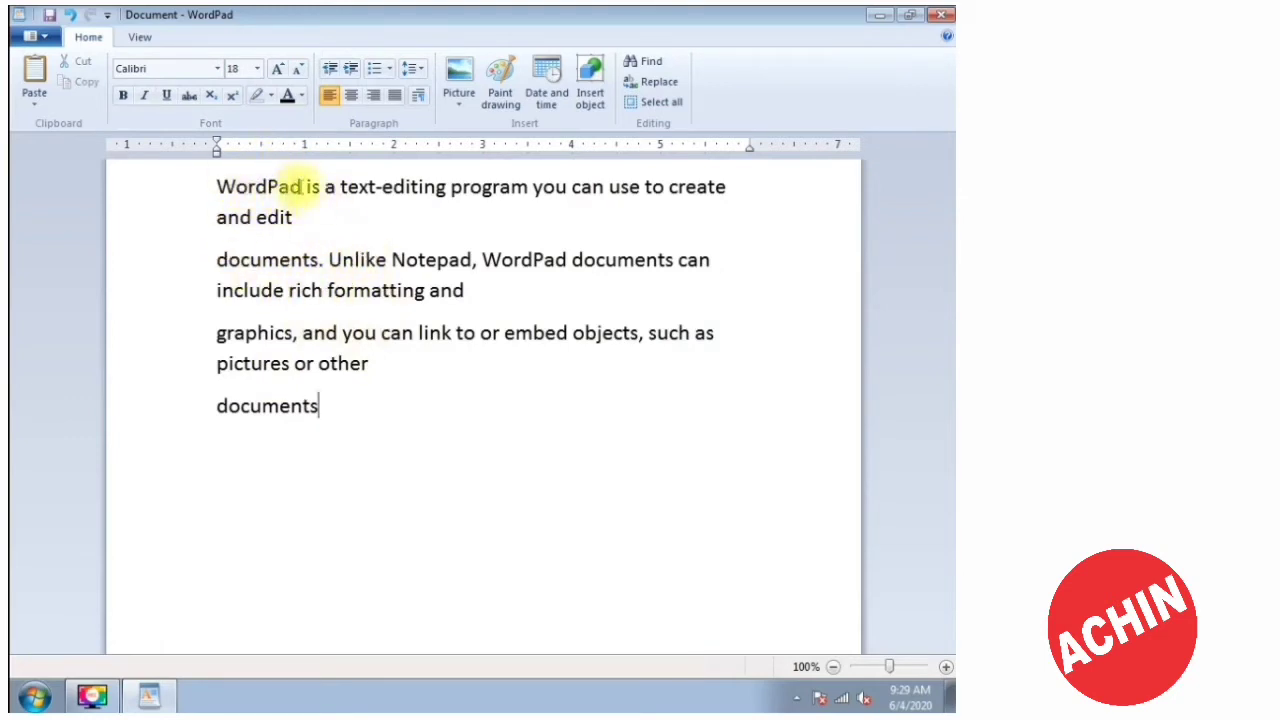
Highlight the word Notepad in the second paragraph in bright green.
drag(300, 187, 191, 186)
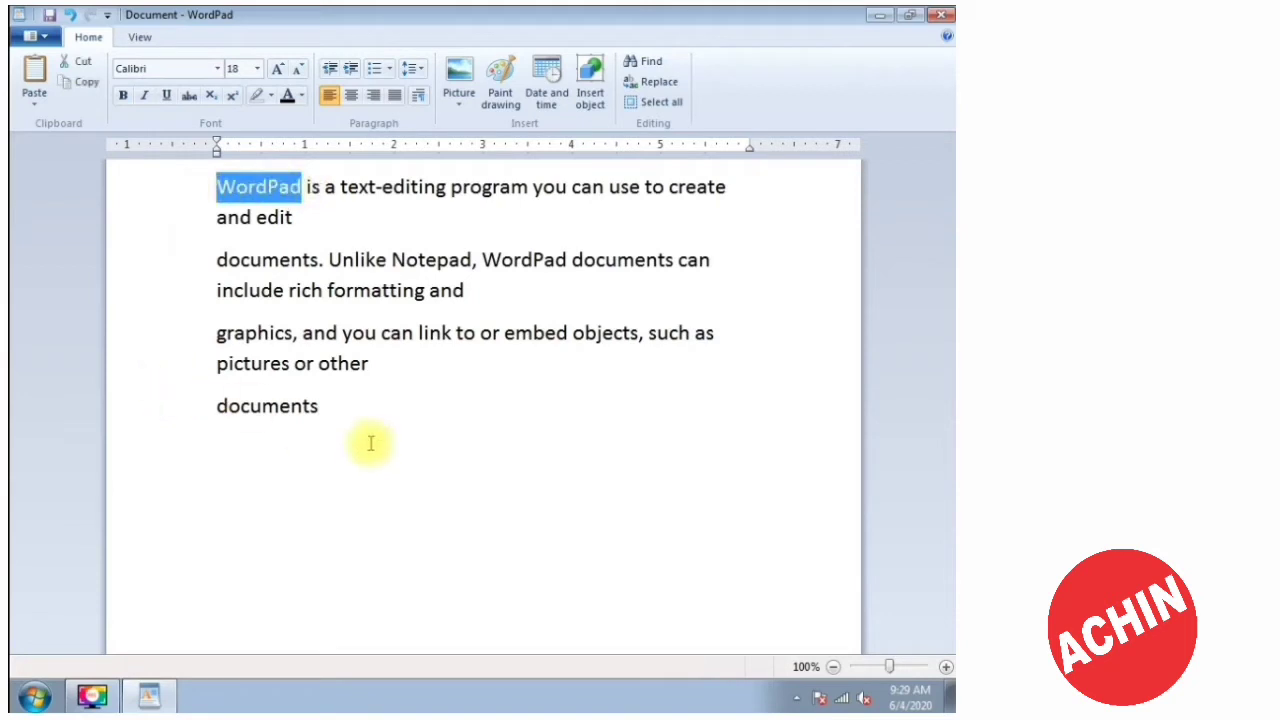
click(377, 399)
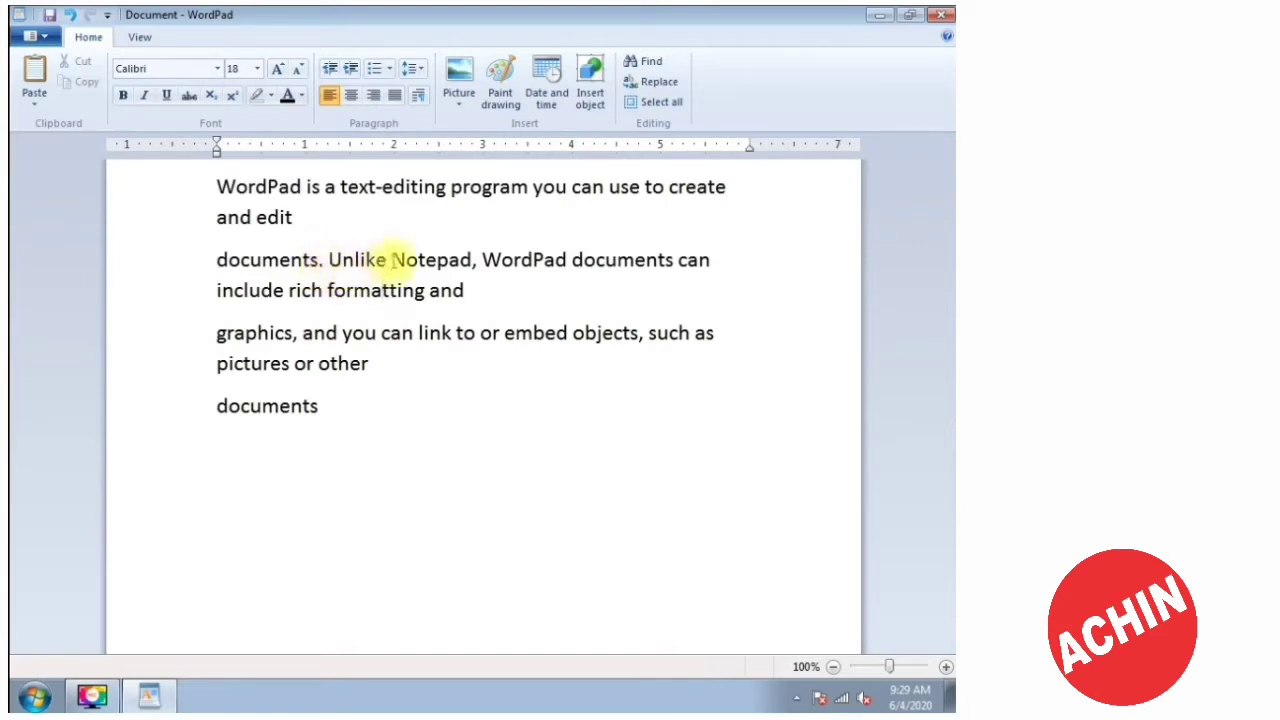
drag(391, 258, 429, 280)
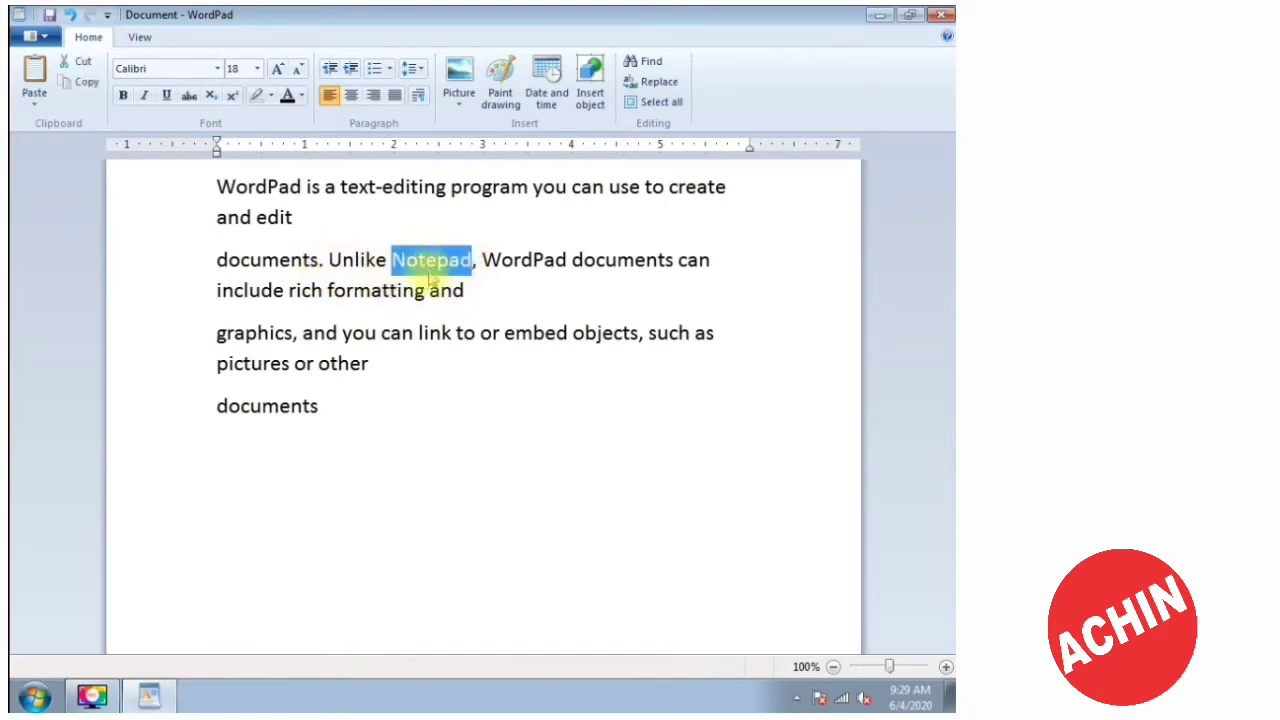
click(271, 97)
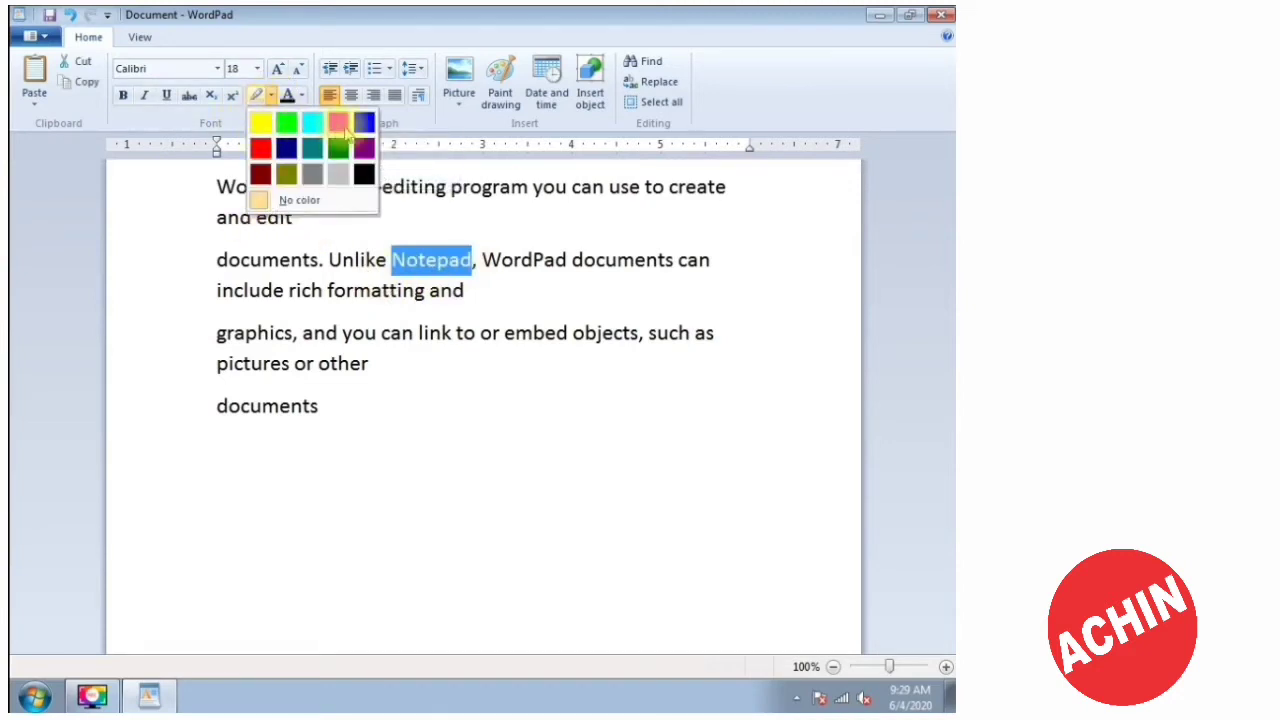
click(285, 125)
click(430, 270)
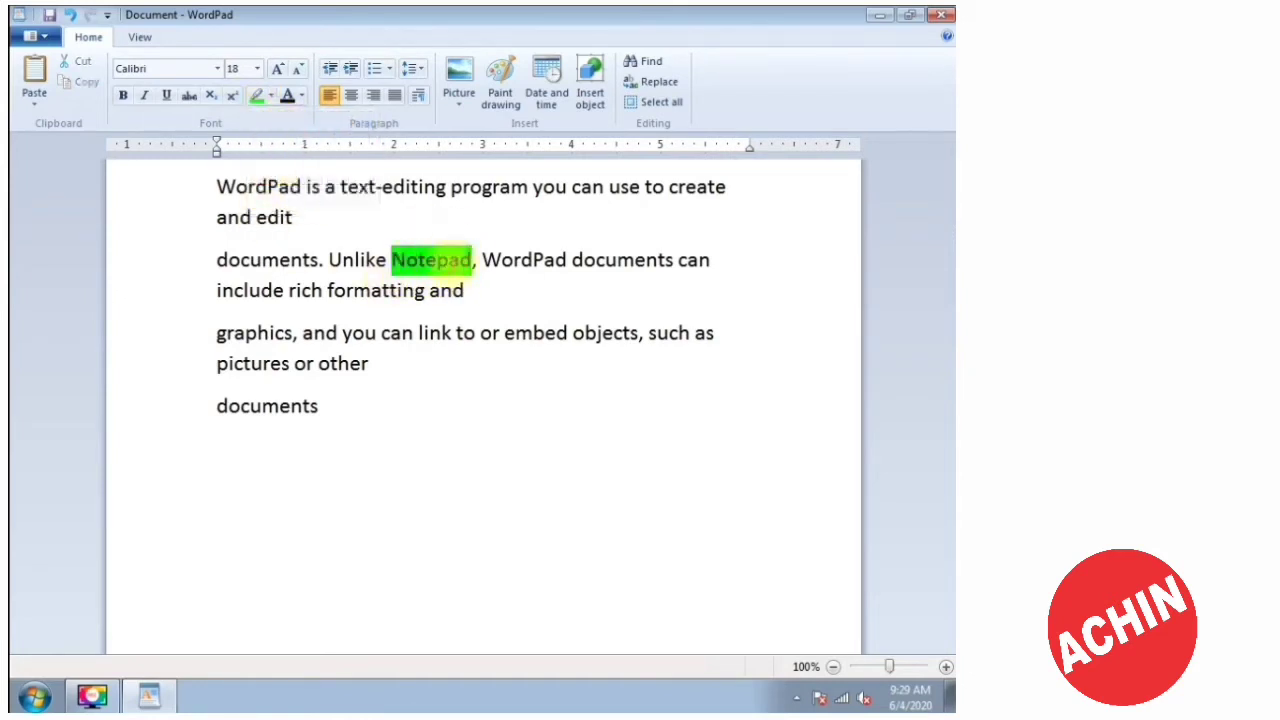
Highlight "graphics, and" and "embed objects" in the same bright green and clear the selection.
drag(218, 335, 340, 332)
click(257, 96)
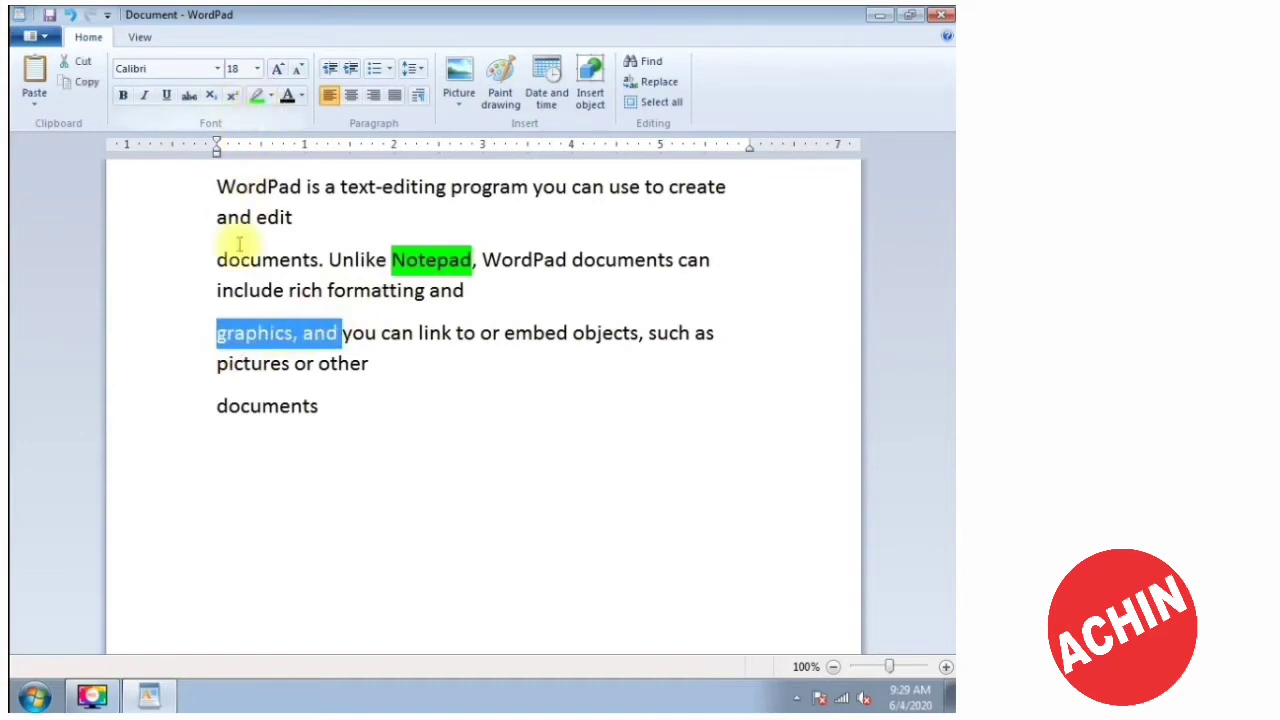
click(492, 336)
drag(510, 333, 636, 333)
click(258, 97)
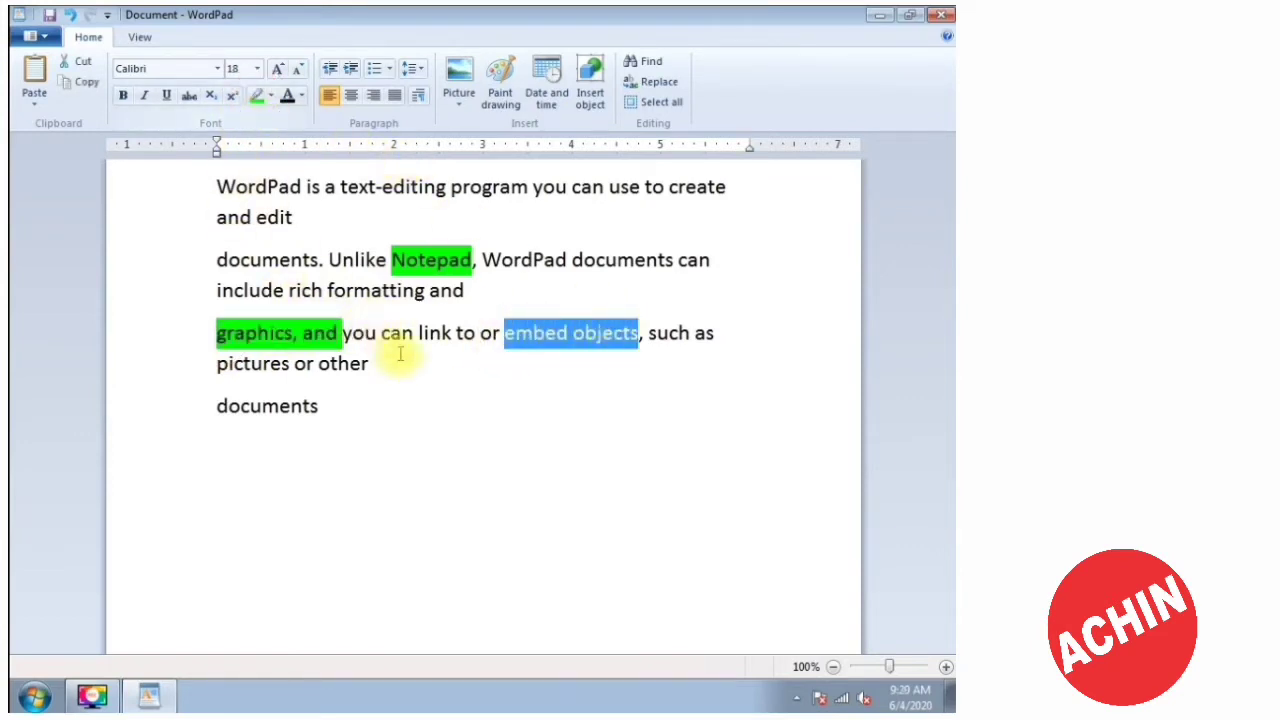
click(398, 360)
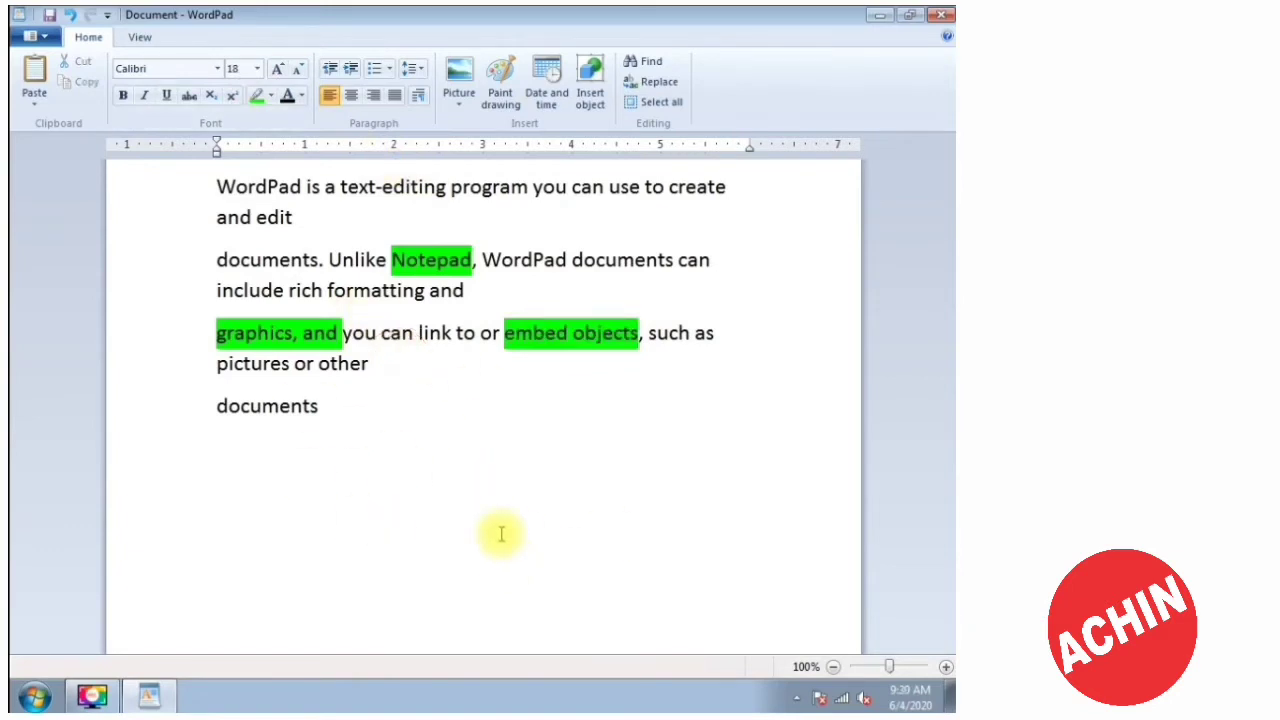
click(438, 492)
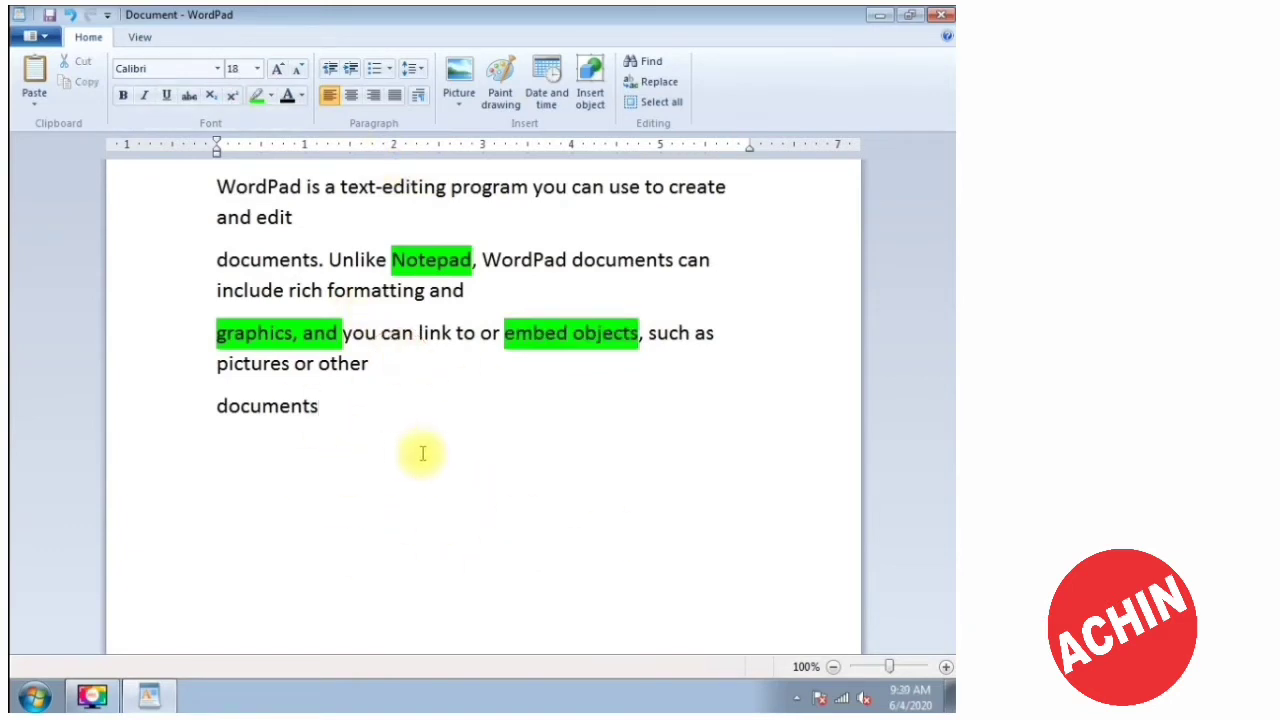
click(371, 430)
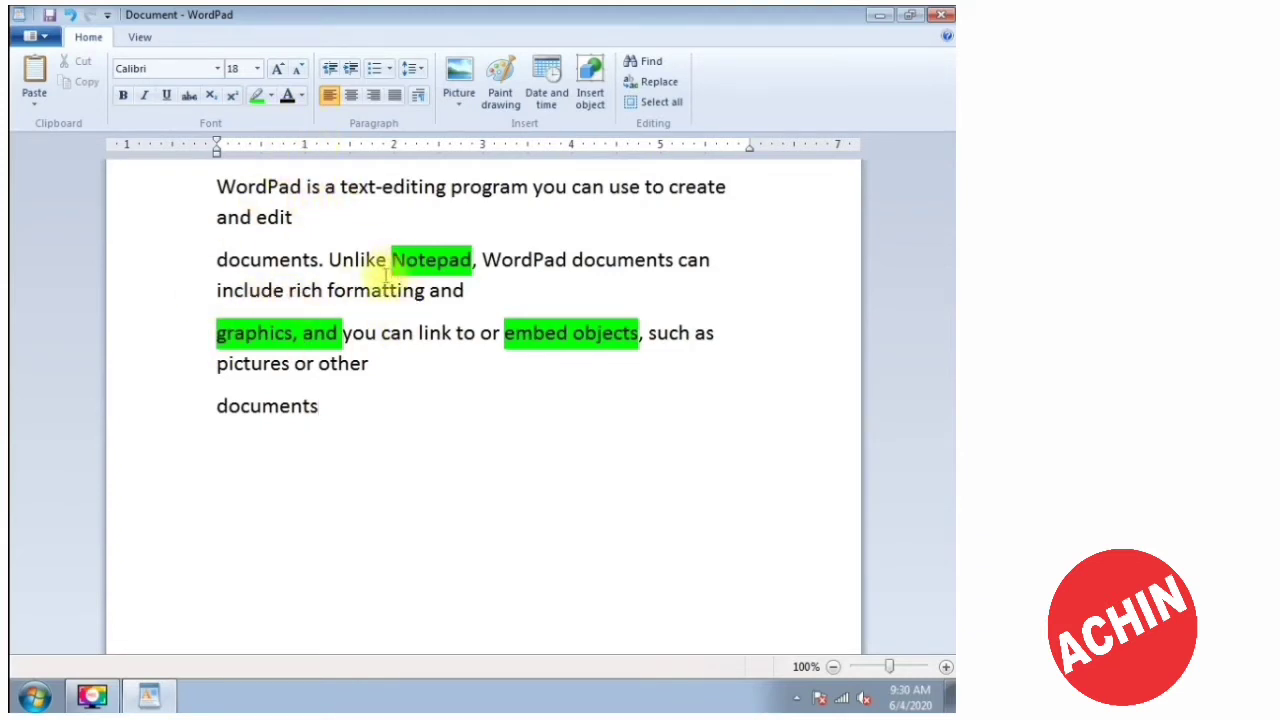
Remove the highlight from the word Notepad by setting its highlight to No color.
drag(391, 259, 471, 260)
click(388, 259)
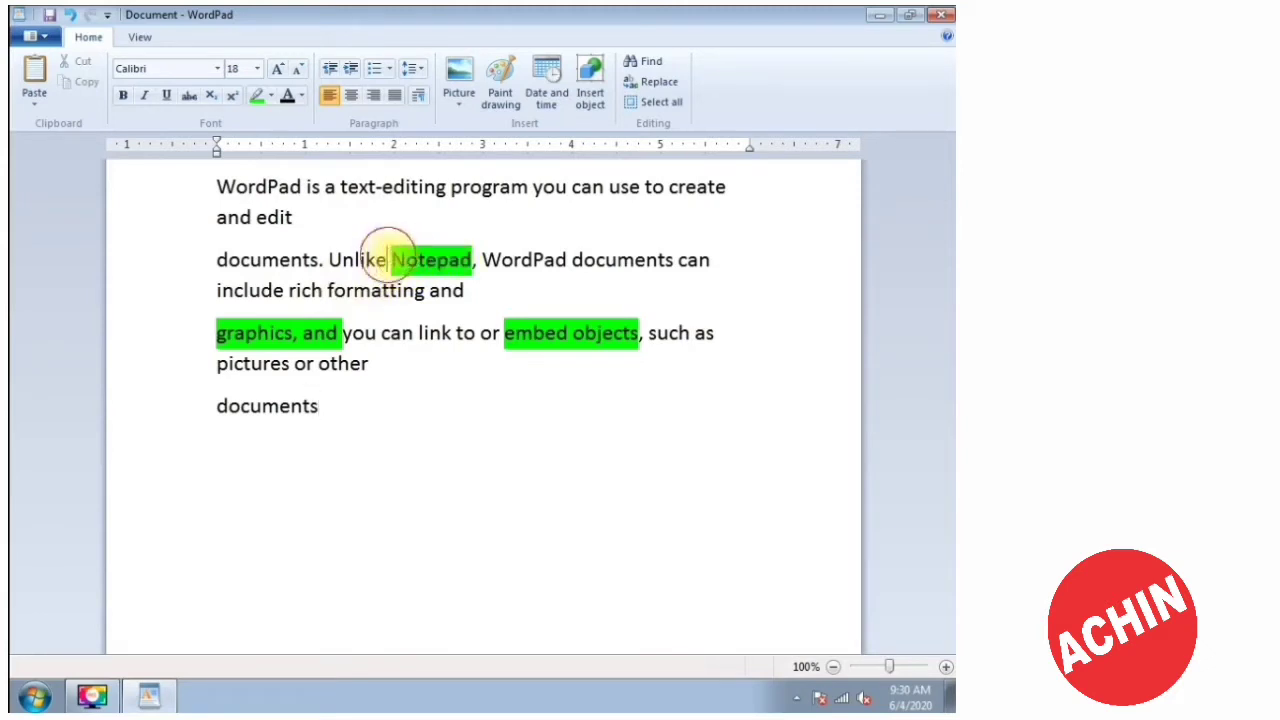
drag(391, 259, 471, 260)
click(397, 331)
drag(391, 259, 466, 259)
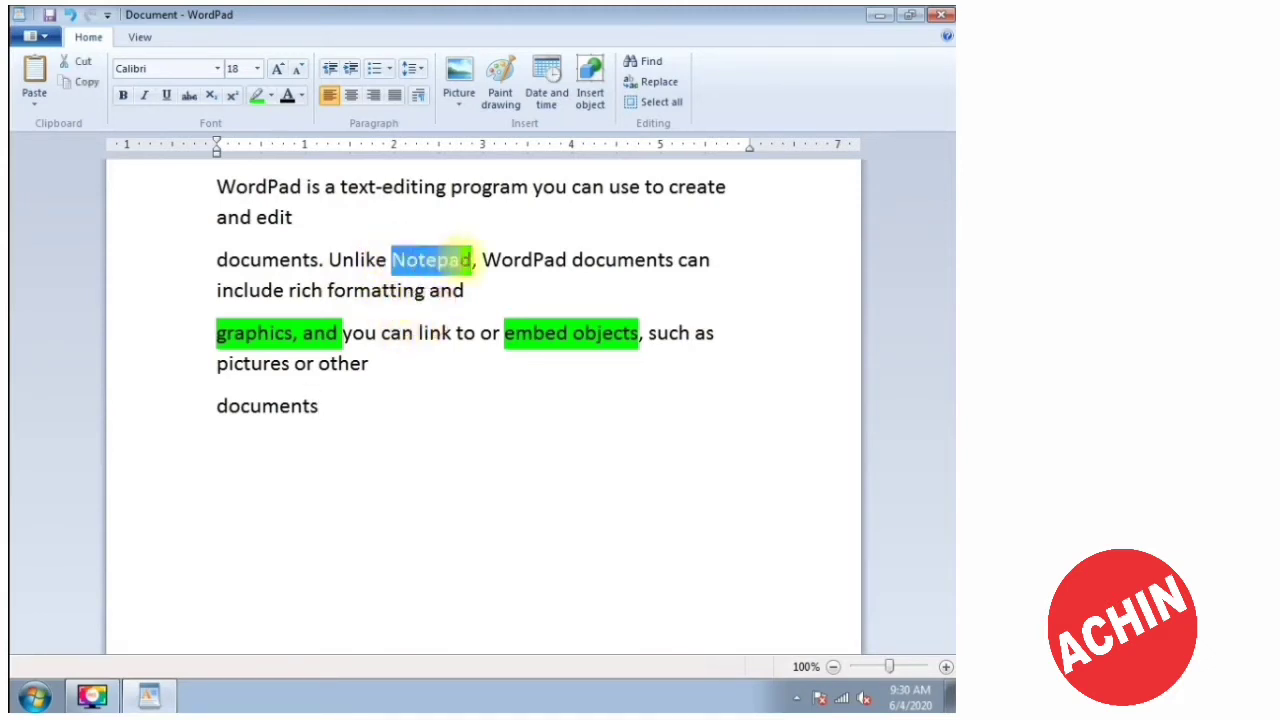
click(270, 96)
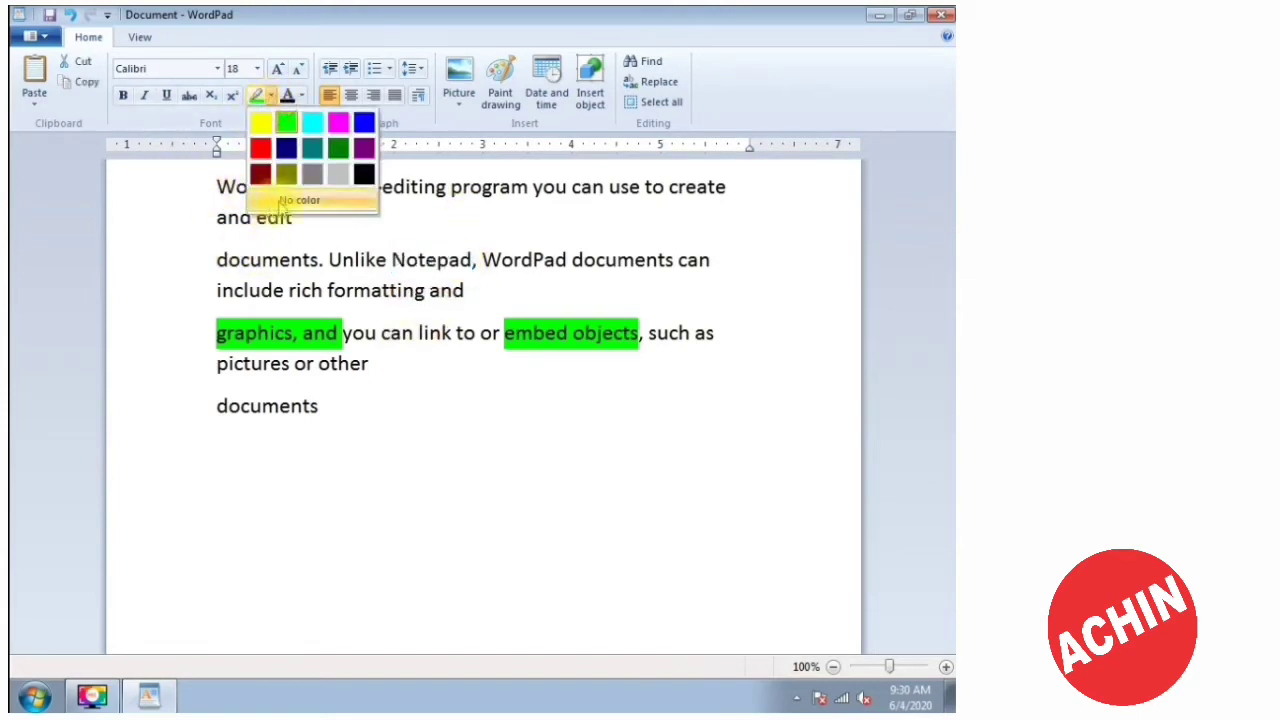
click(281, 201)
click(457, 519)
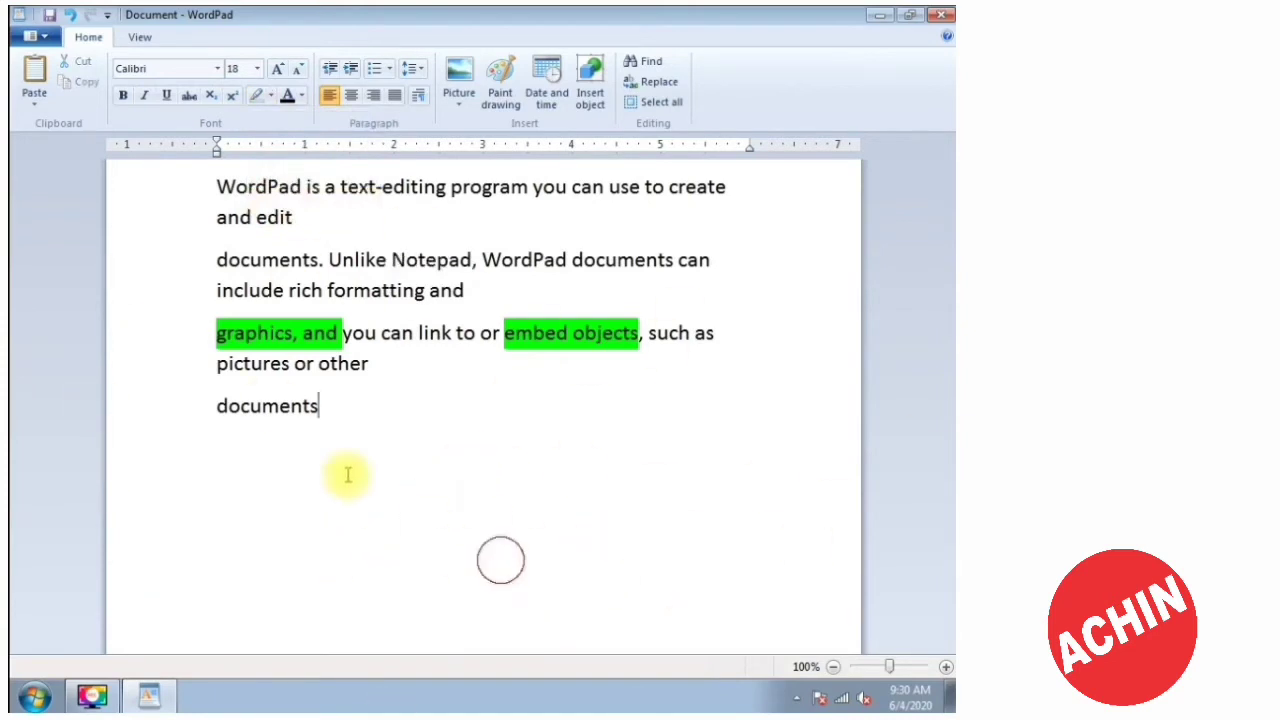
Remove all remaining highlighting from the whole text by setting its highlight to No color, and clear the selection.
key(ctrl+a)
click(270, 95)
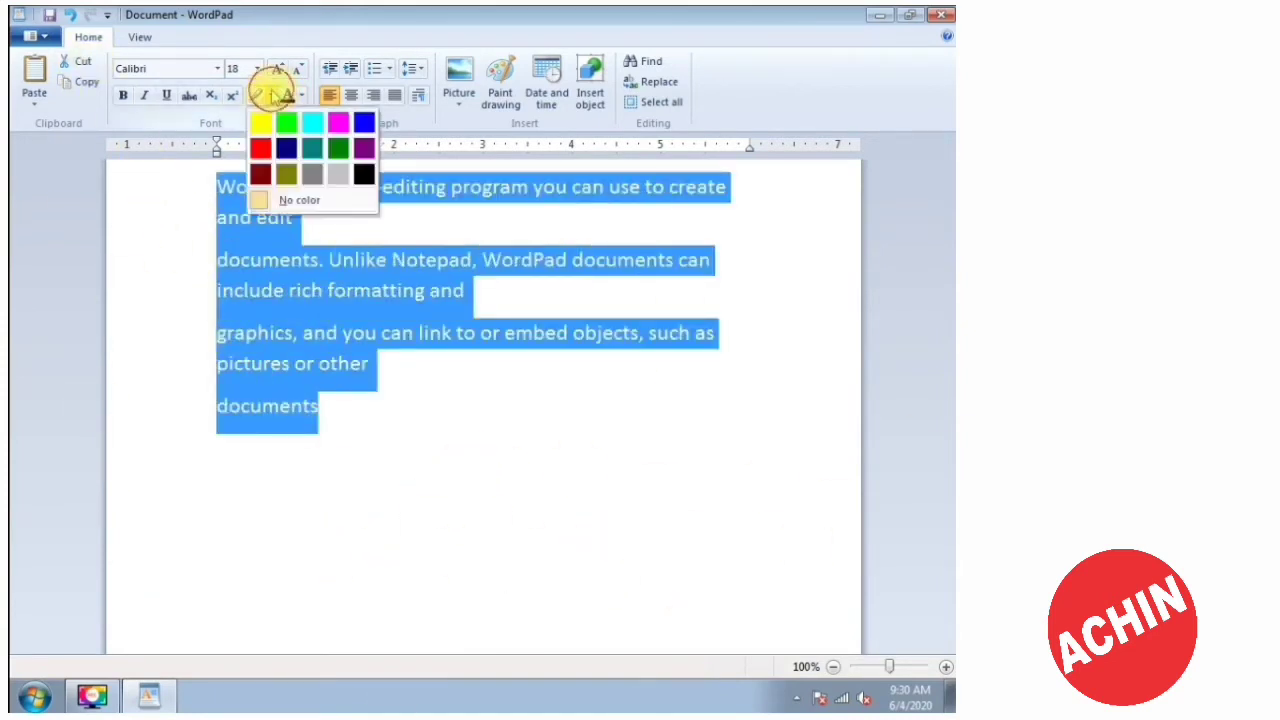
click(285, 200)
click(381, 481)
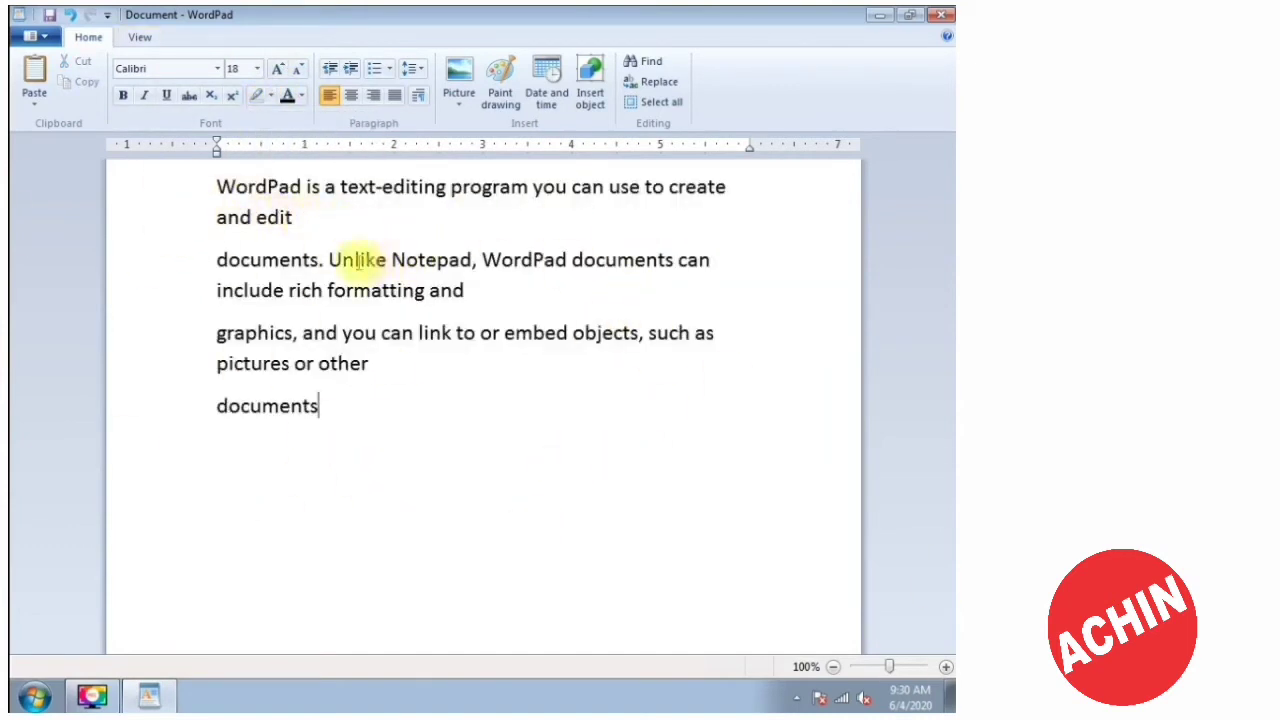
drag(323, 220, 82, 159)
click(292, 363)
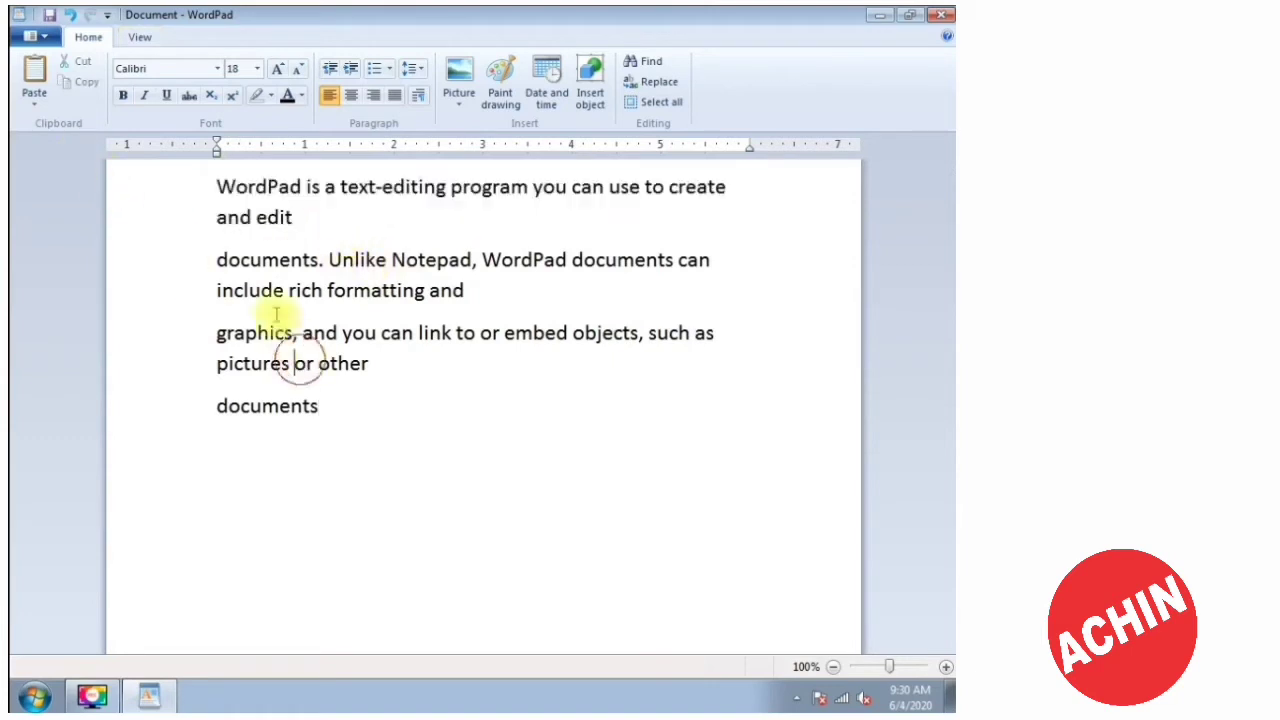
drag(295, 220, 200, 177)
click(294, 218)
drag(294, 218, 238, 188)
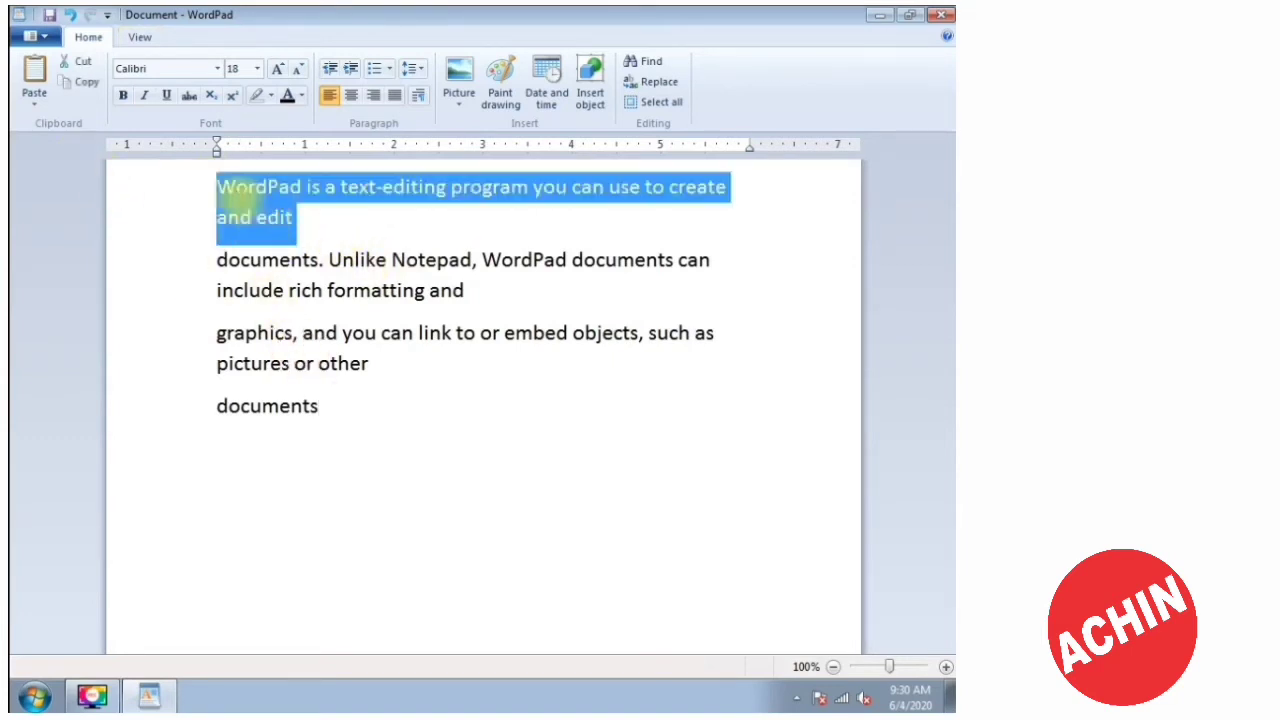
click(296, 219)
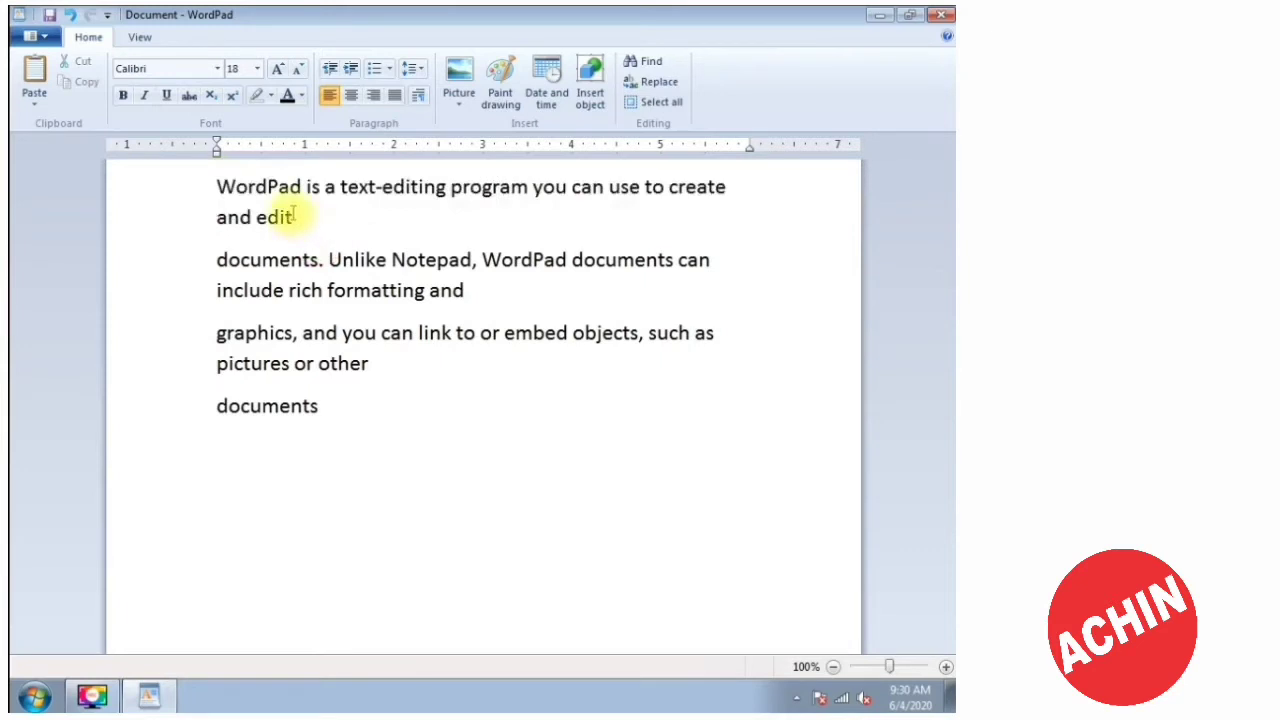
Set the text color of the whole first paragraph to green and clear the selection.
click(295, 210)
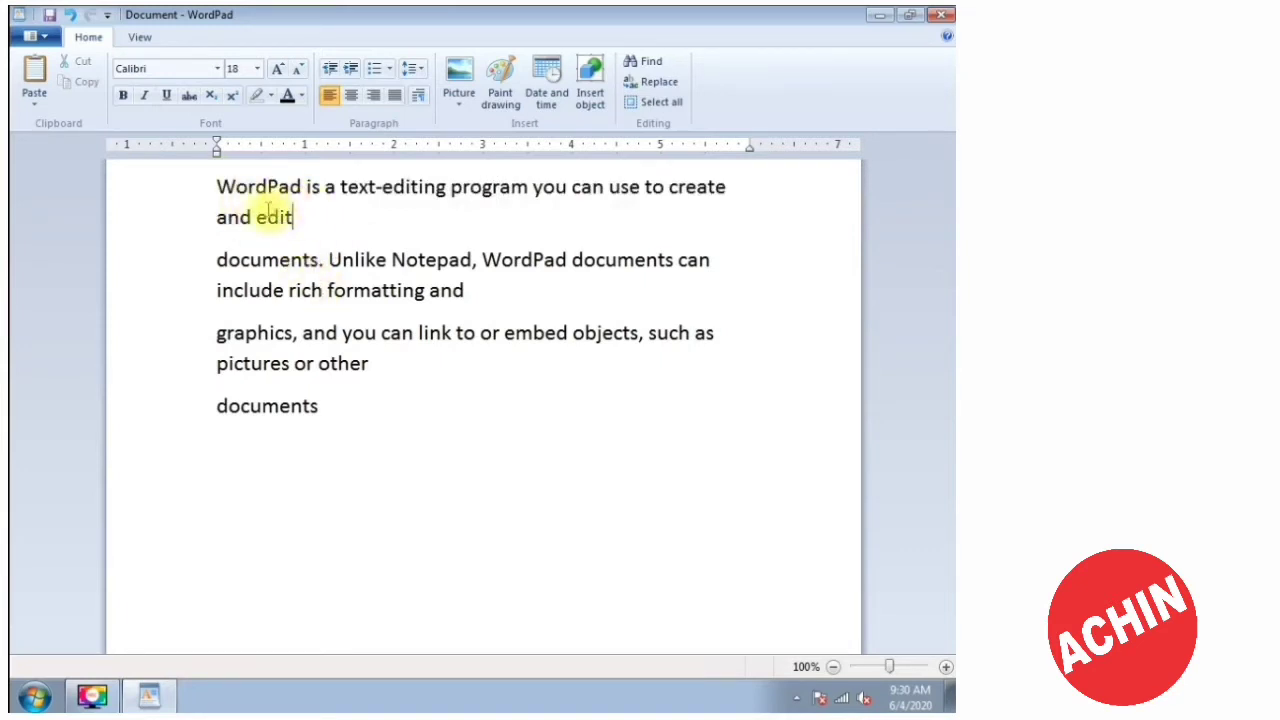
shift+click(220, 190)
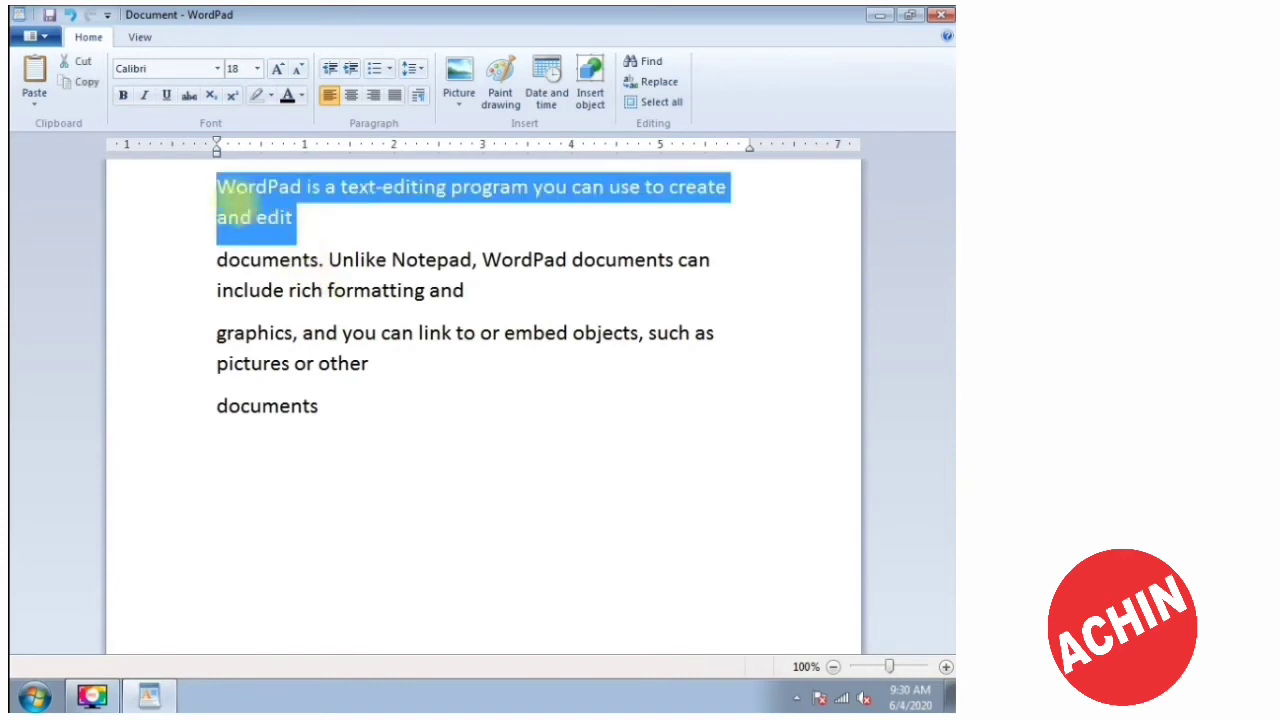
click(303, 97)
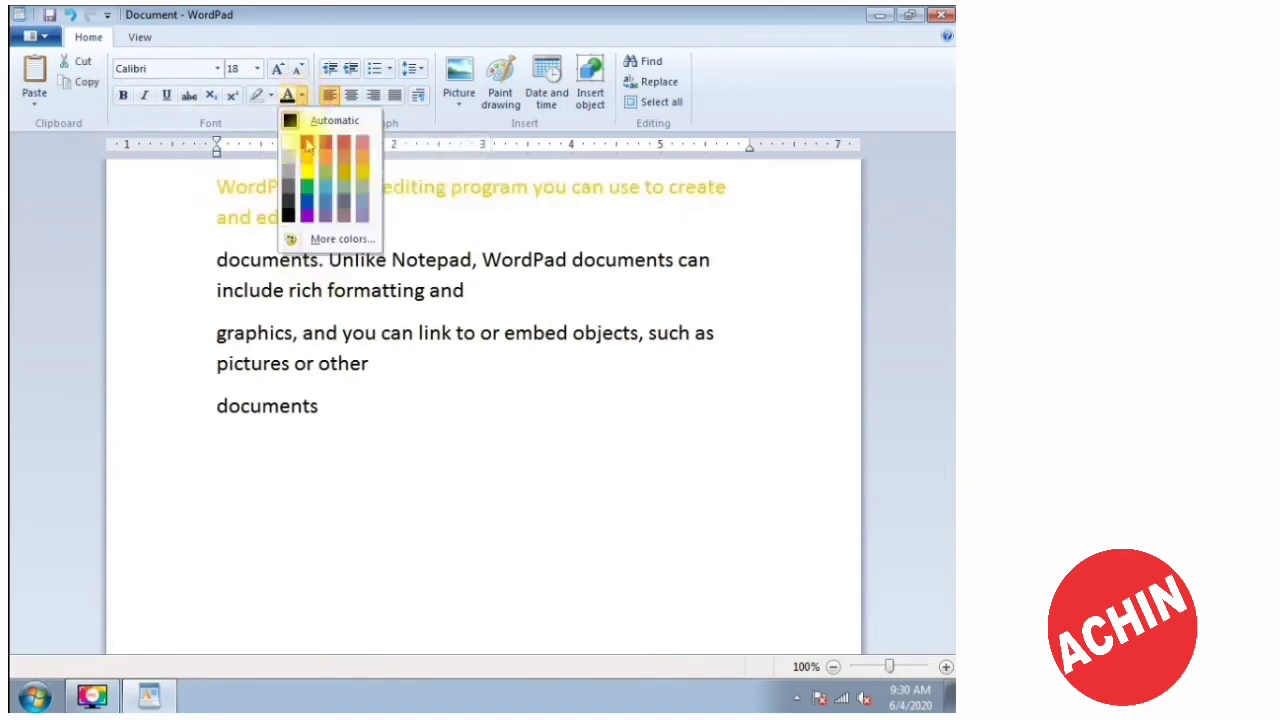
click(306, 192)
click(326, 258)
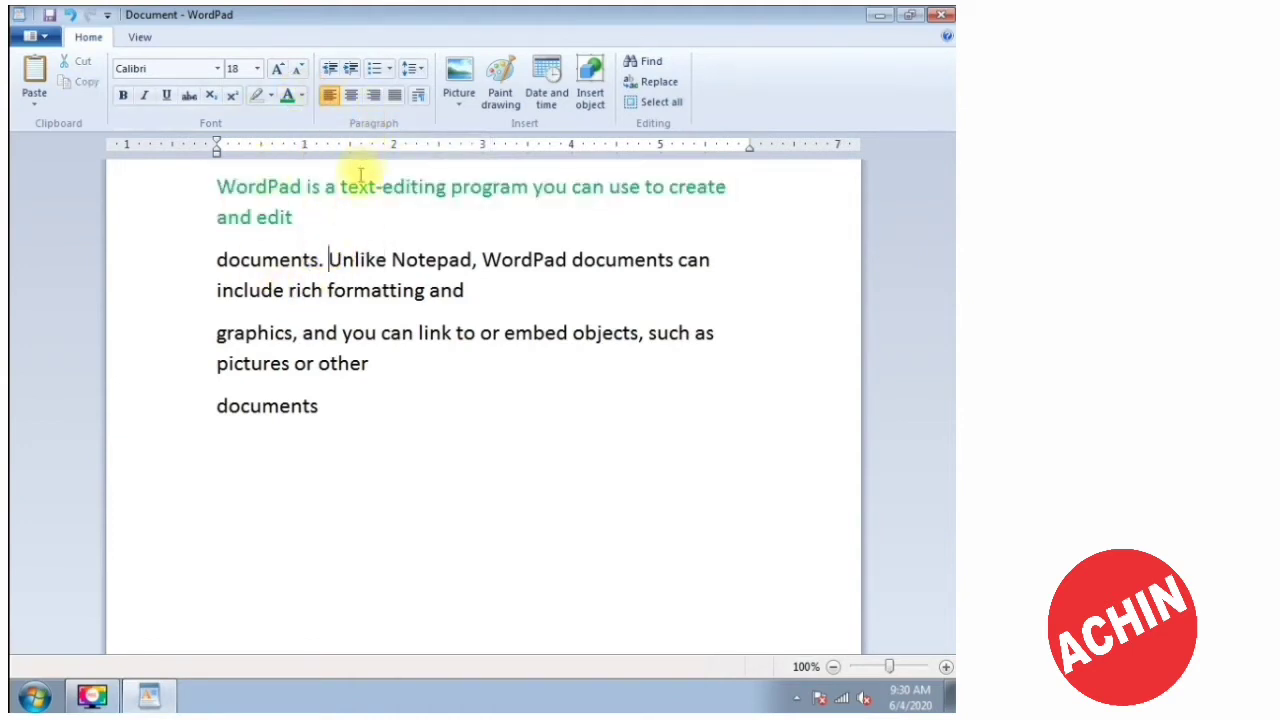
click(286, 289)
click(316, 232)
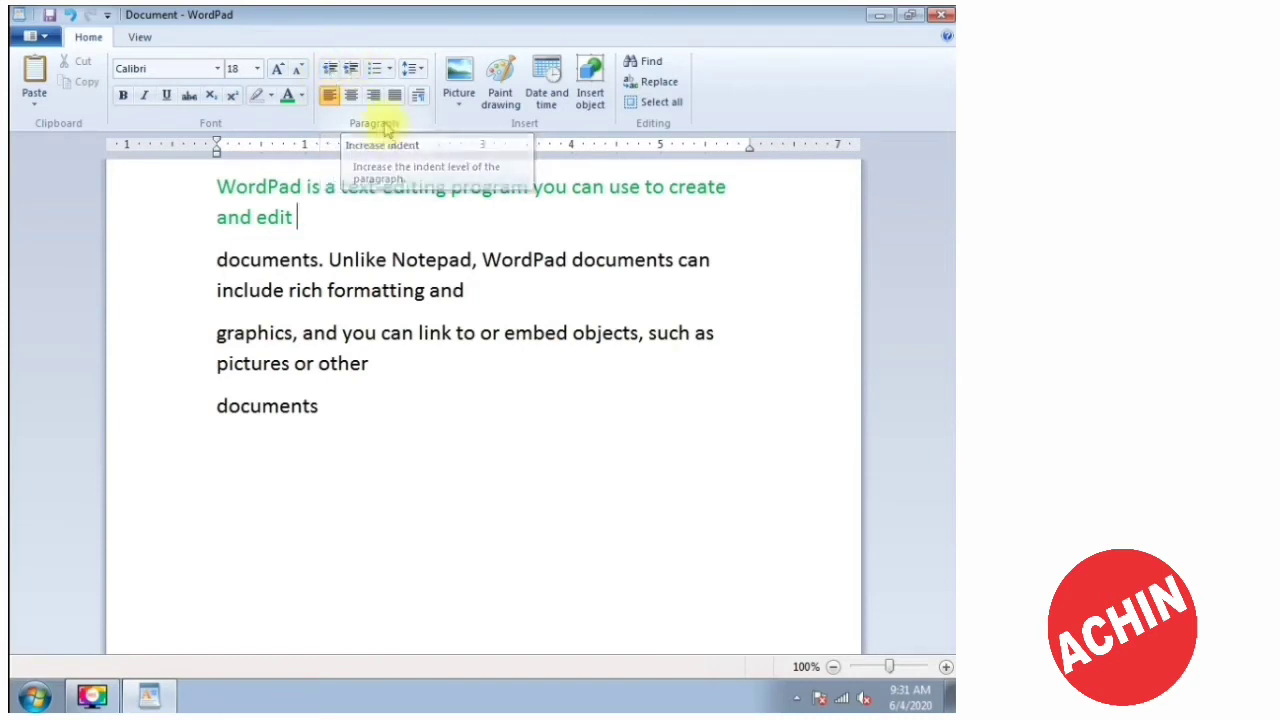
Cut the entire text to the clipboard so that the page is empty.
key(ctrl+a)
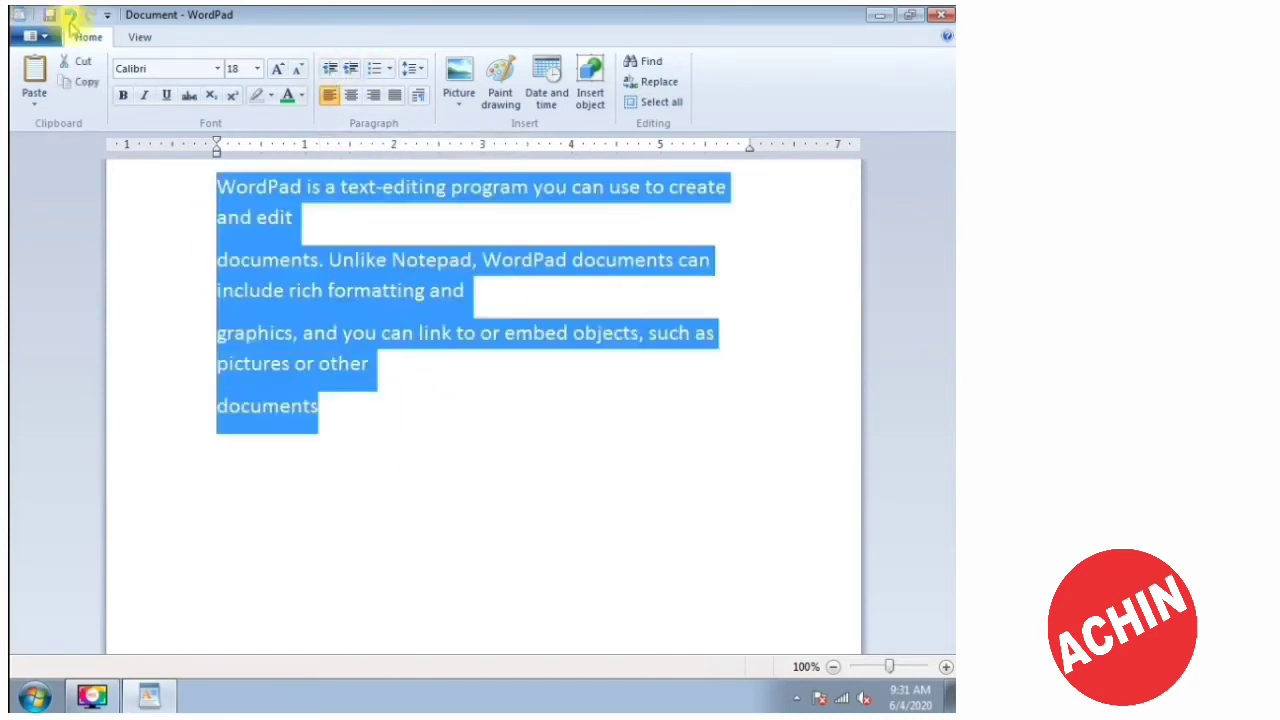
click(70, 16)
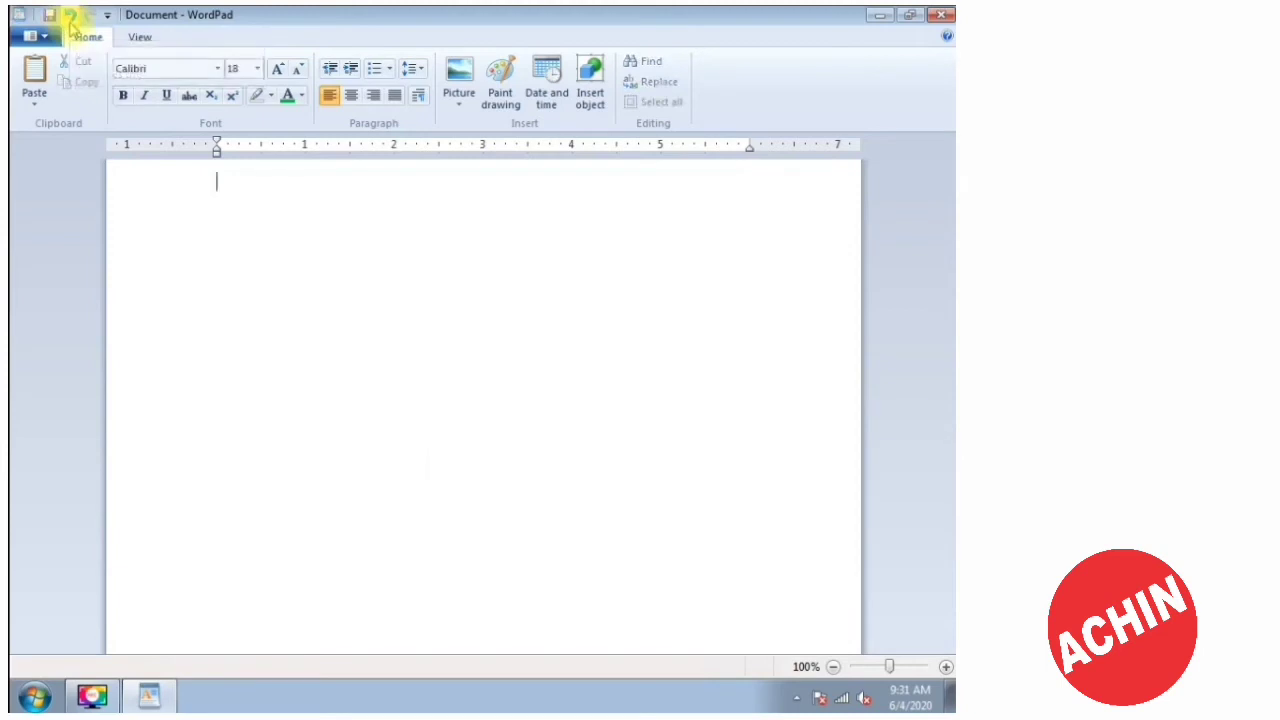
click(70, 16)
key(ctrl+c)
click(70, 16)
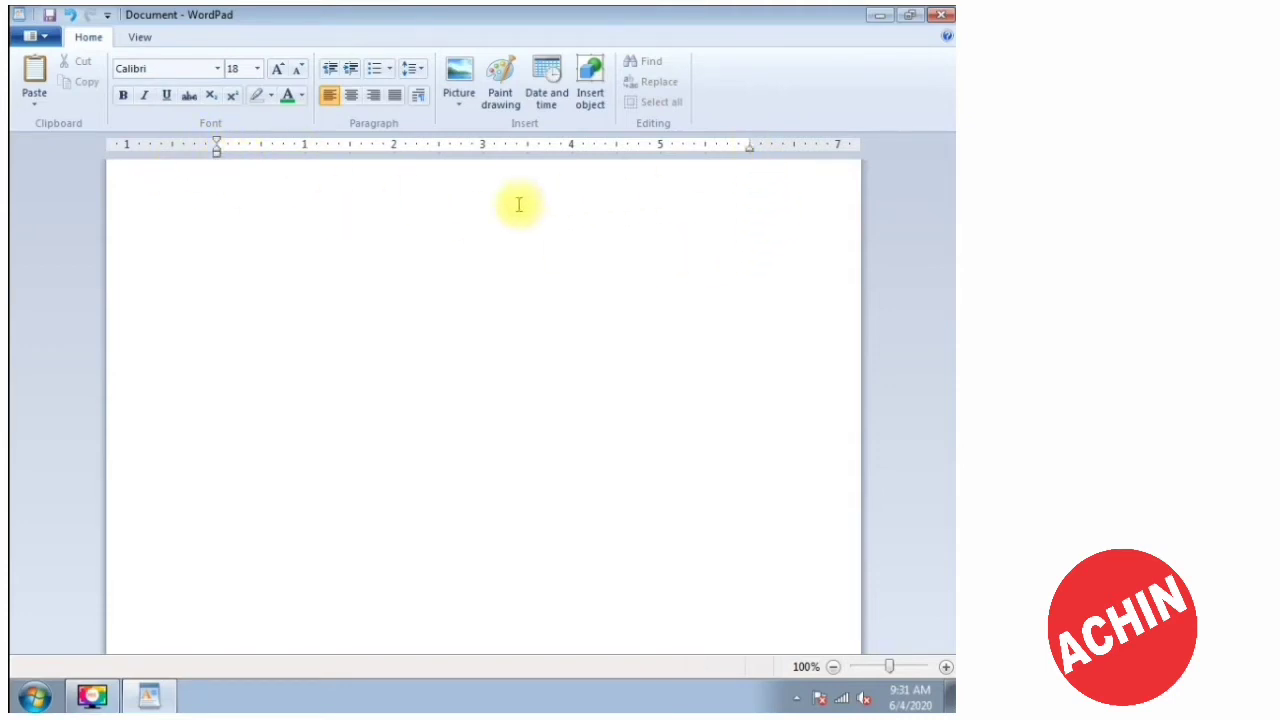
Enter "ghjjhjhhkhkh" on the empty page and paste the clipboard text directly behind it.
text(ghjjhjh)
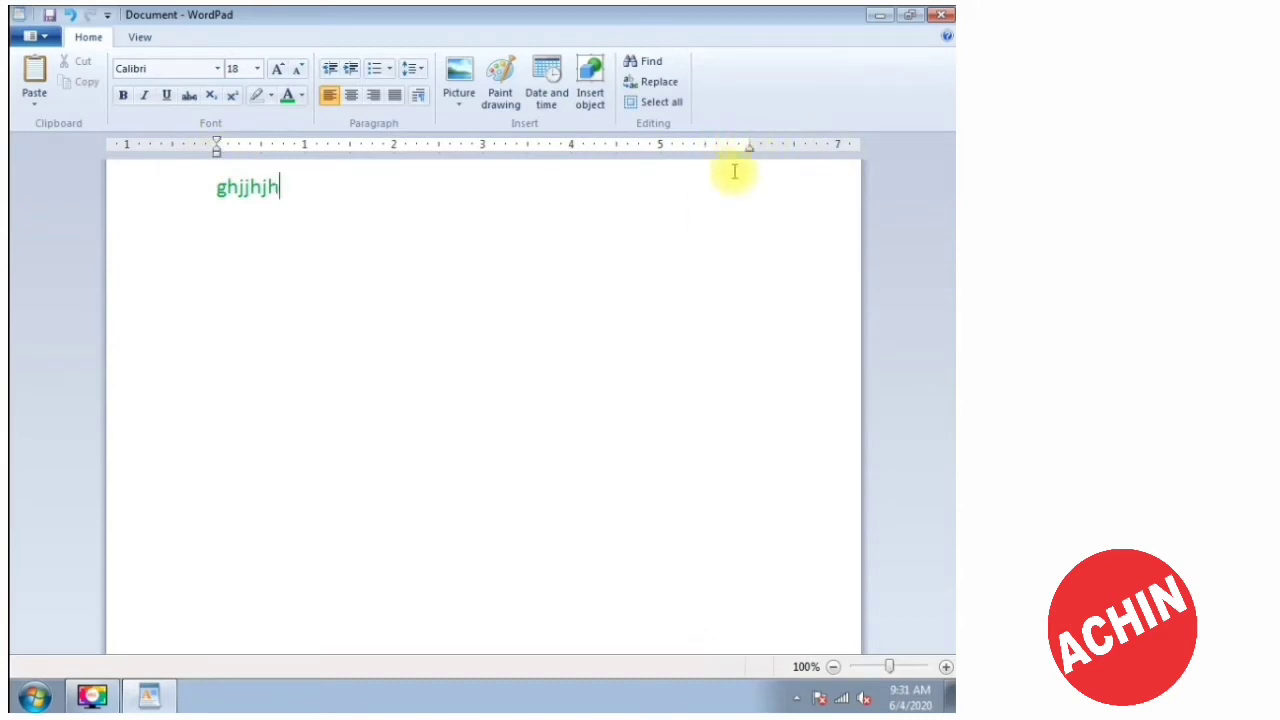
text(hkhkh)
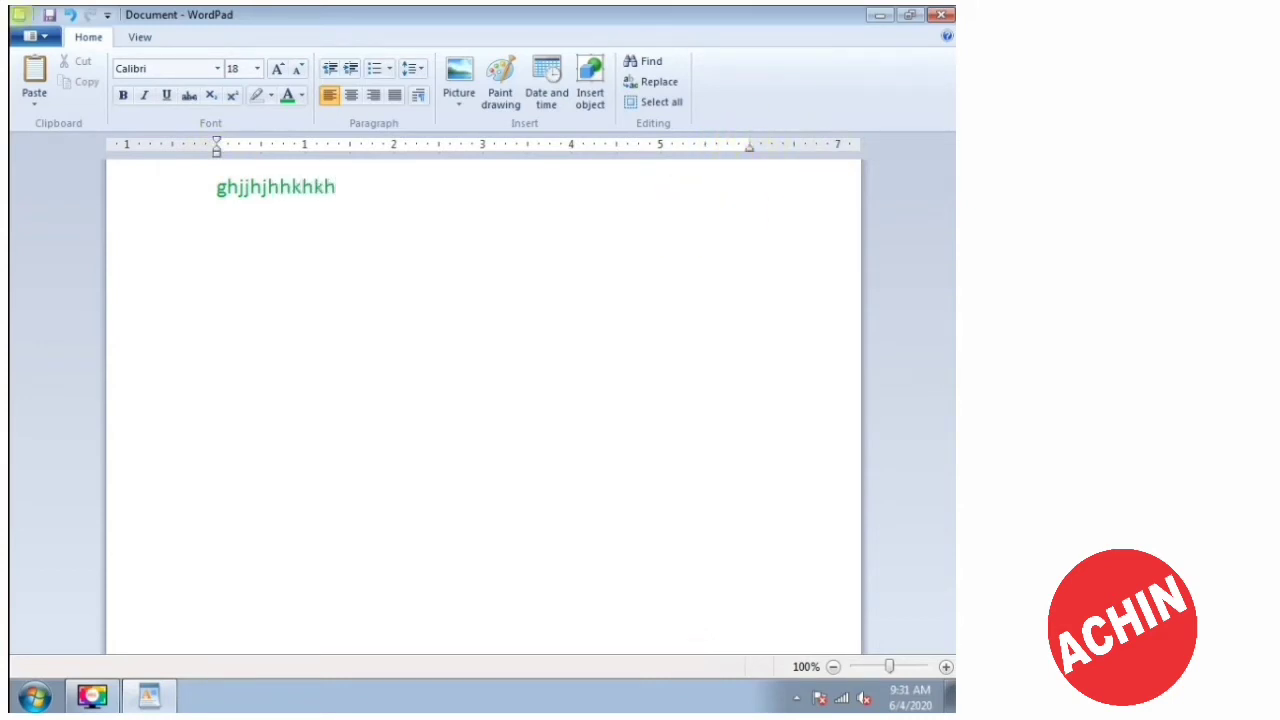
key(ctrl+v)
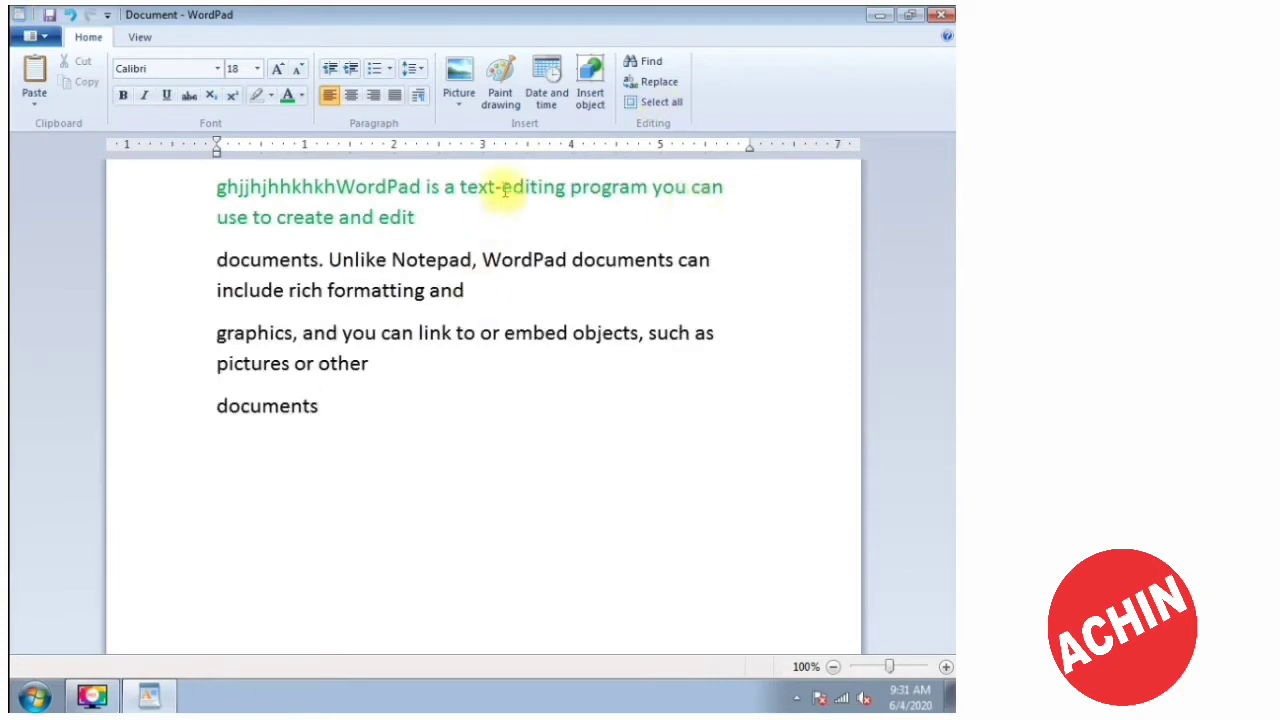
Delete the "u" of "use" in the first paragraph and insert "yioiououou" after the remaining "se".
click(729, 189)
key(Delete)
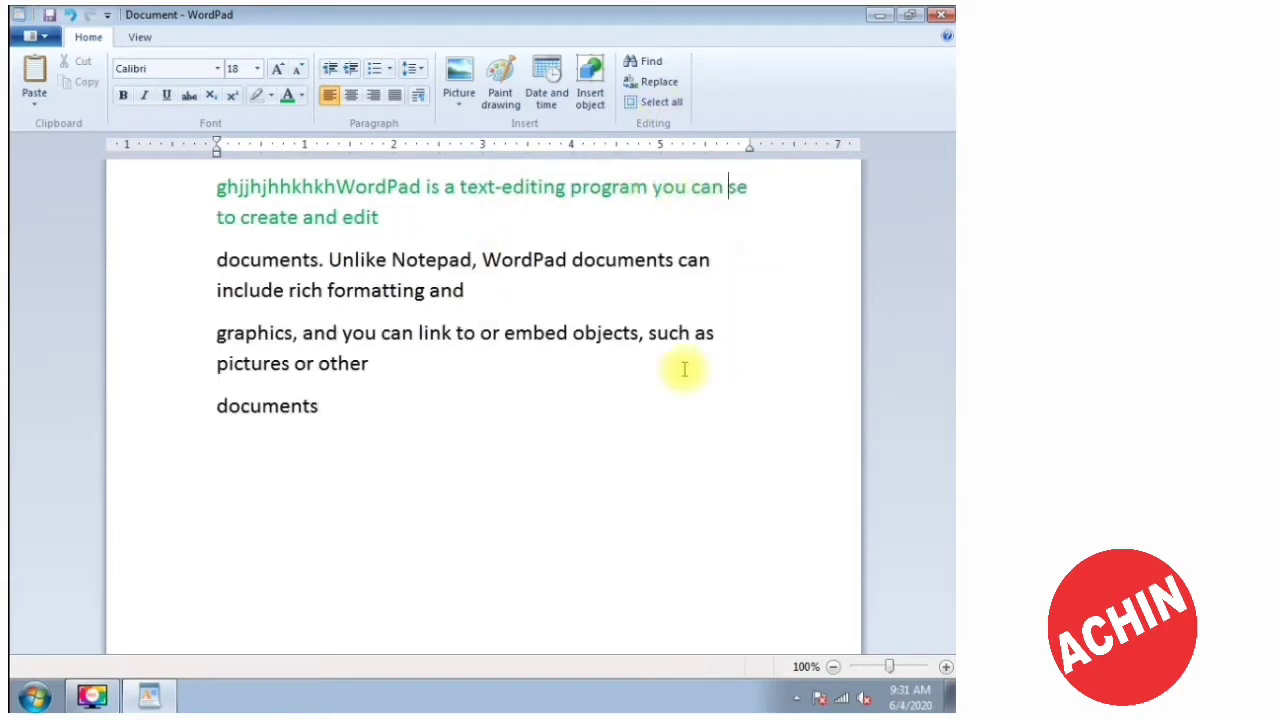
click(765, 196)
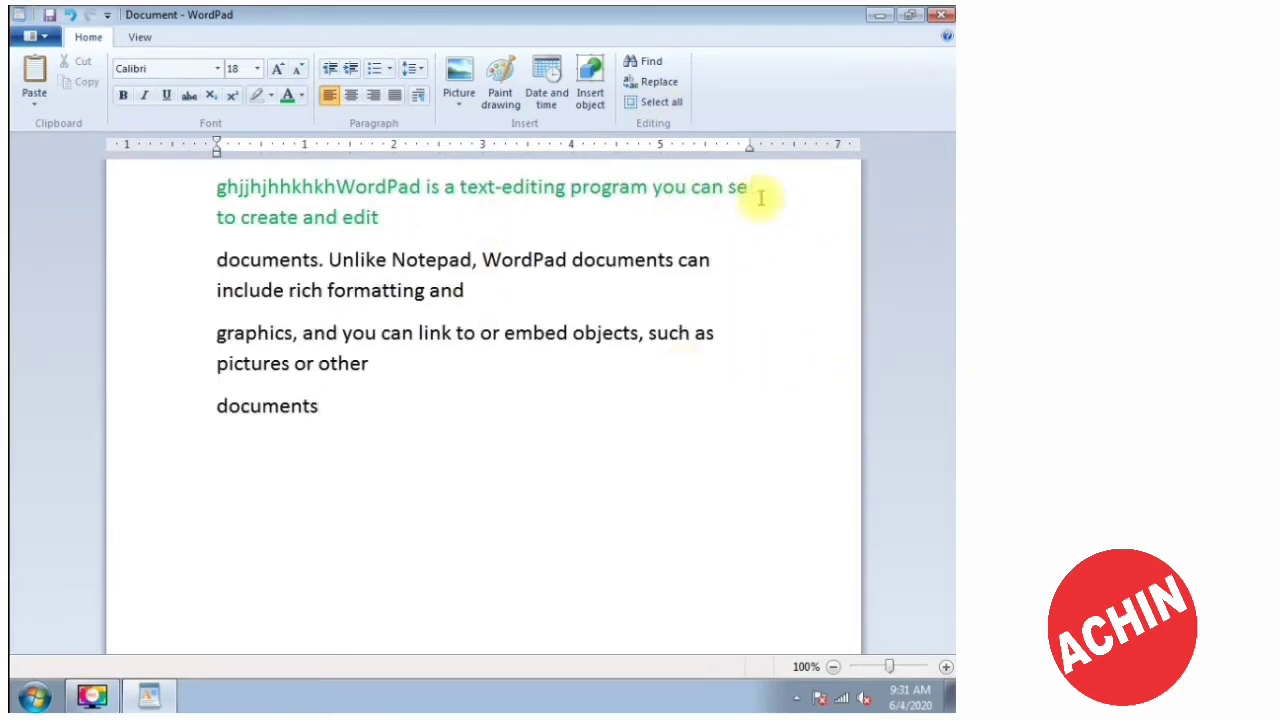
text(yioiououou)
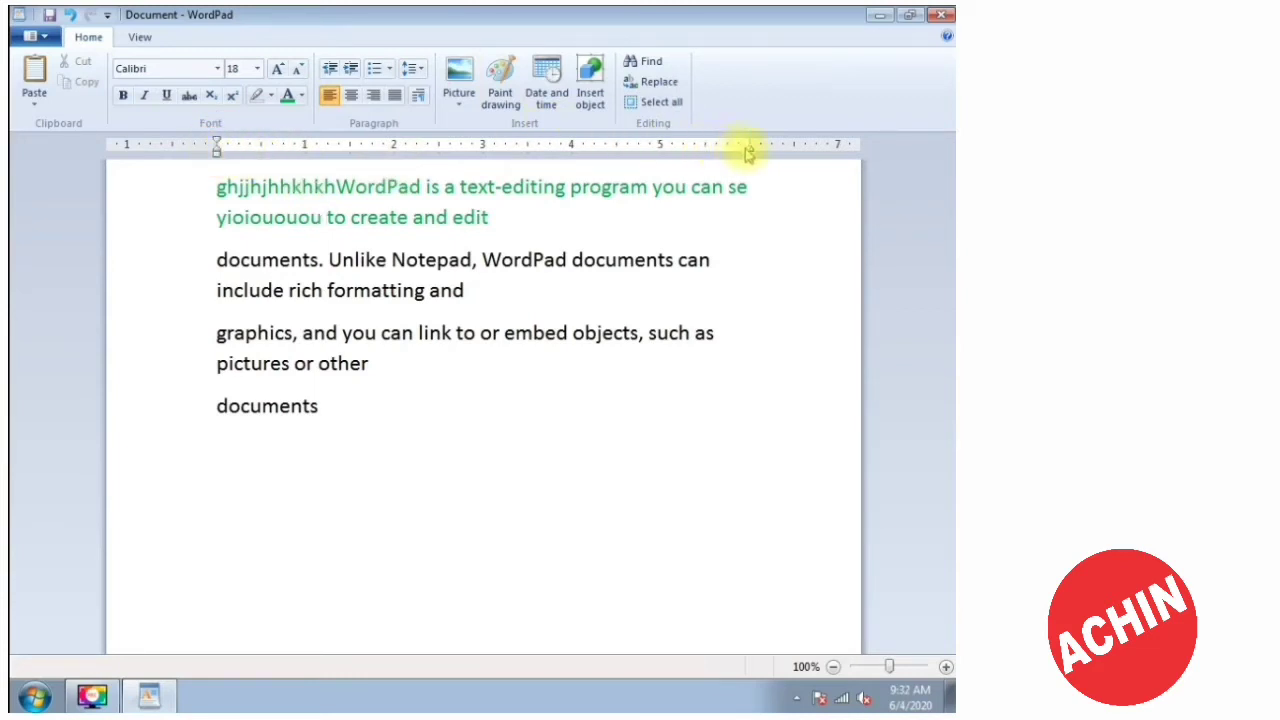
Place the cursor at the start of the first paragraph and increase its indent by eight levels.
drag(750, 147, 751, 149)
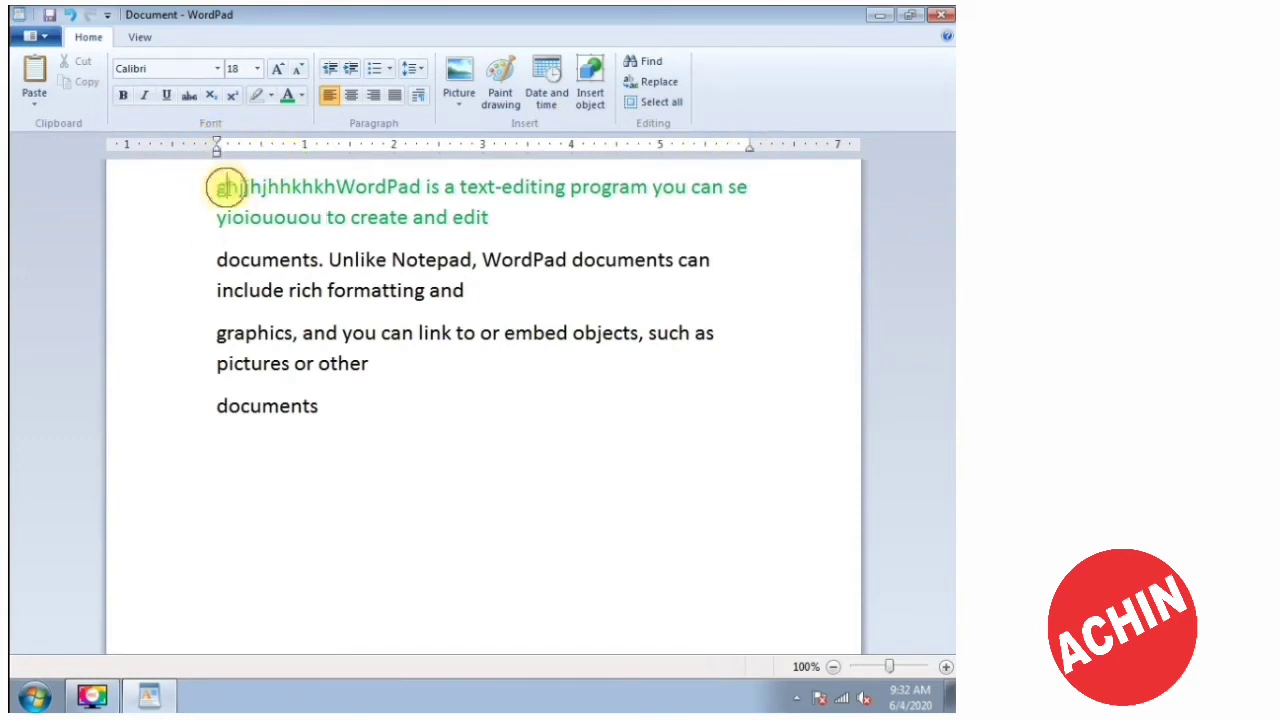
click(206, 192)
click(217, 191)
click(214, 189)
double_click(220, 191)
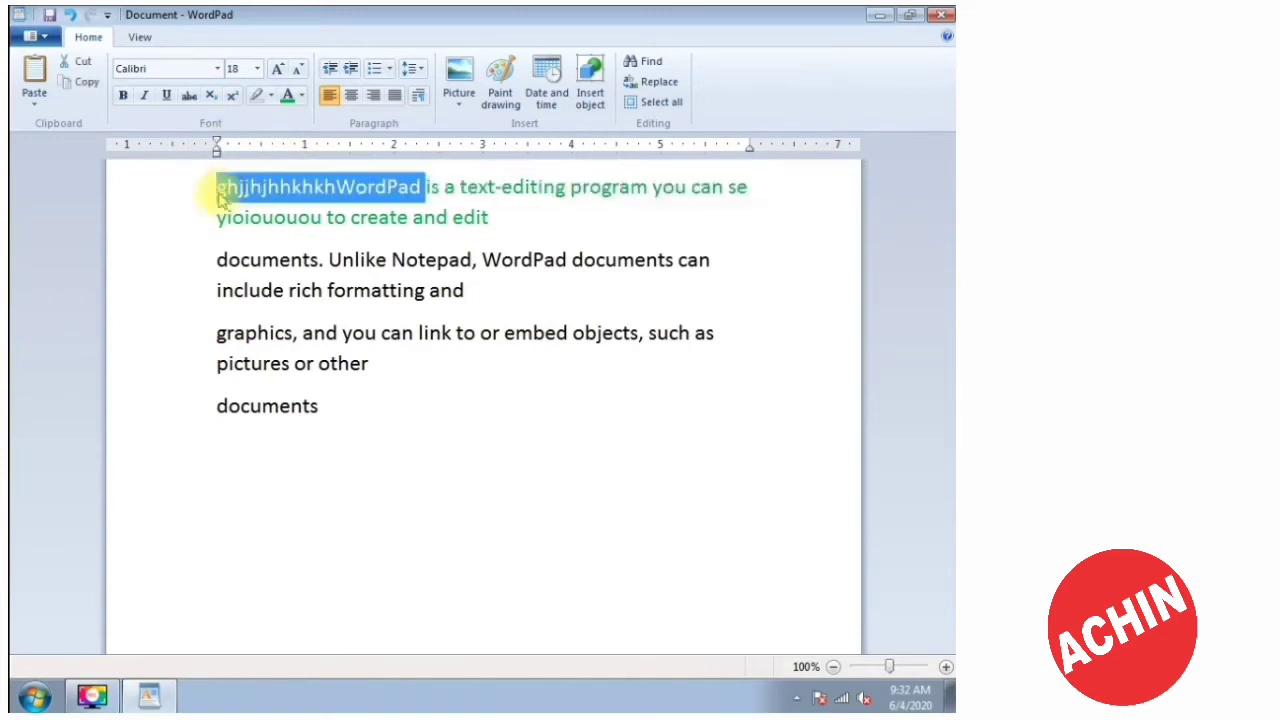
click(219, 189)
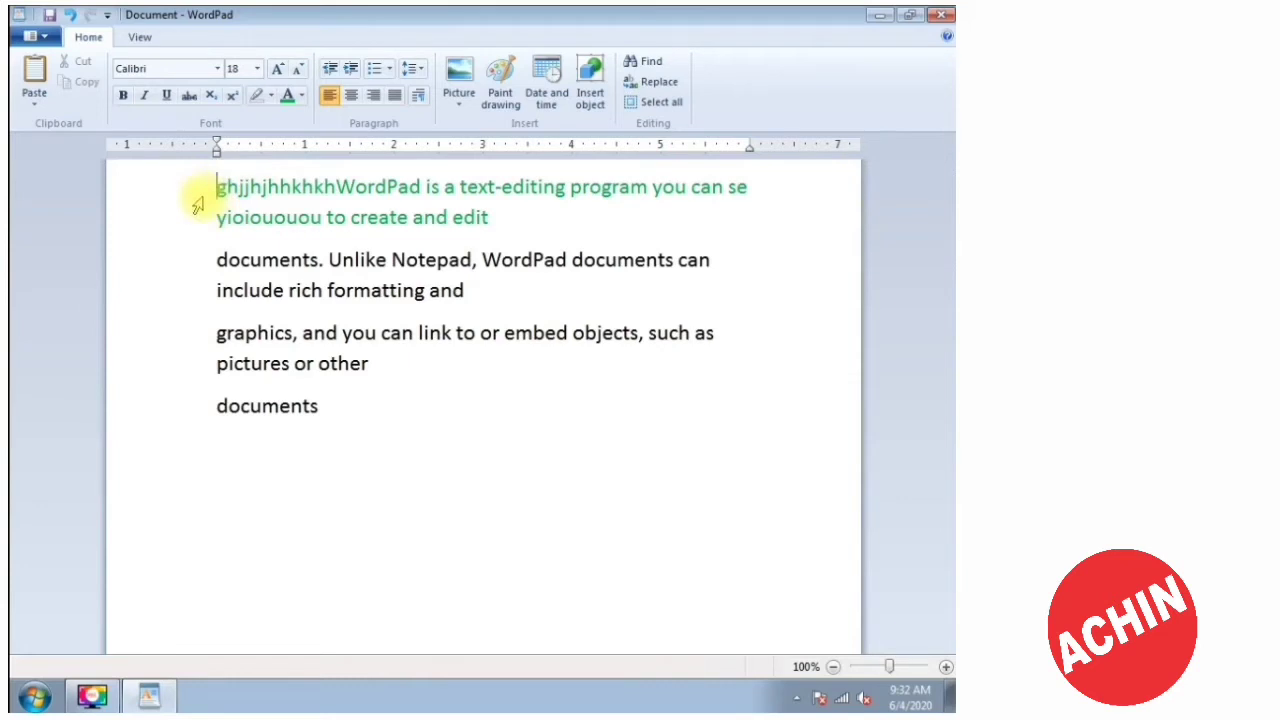
click(350, 70)
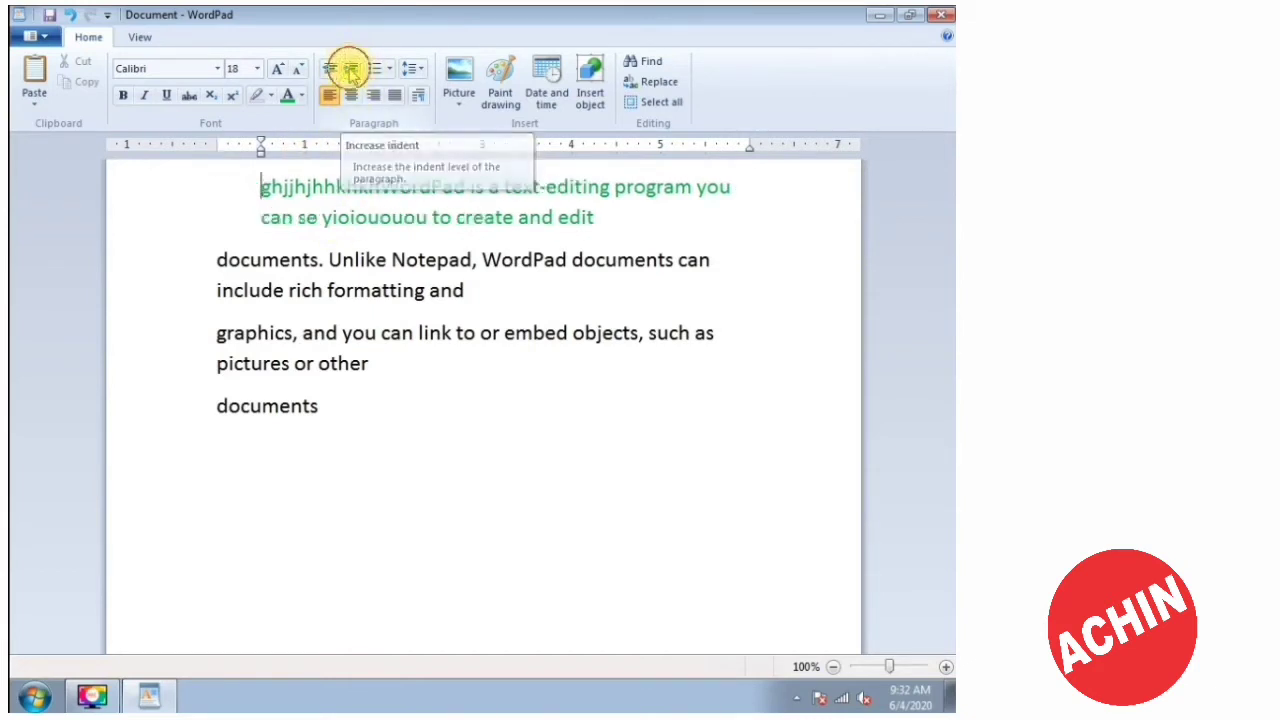
click(350, 70)
click(350, 70)
click(350, 70)
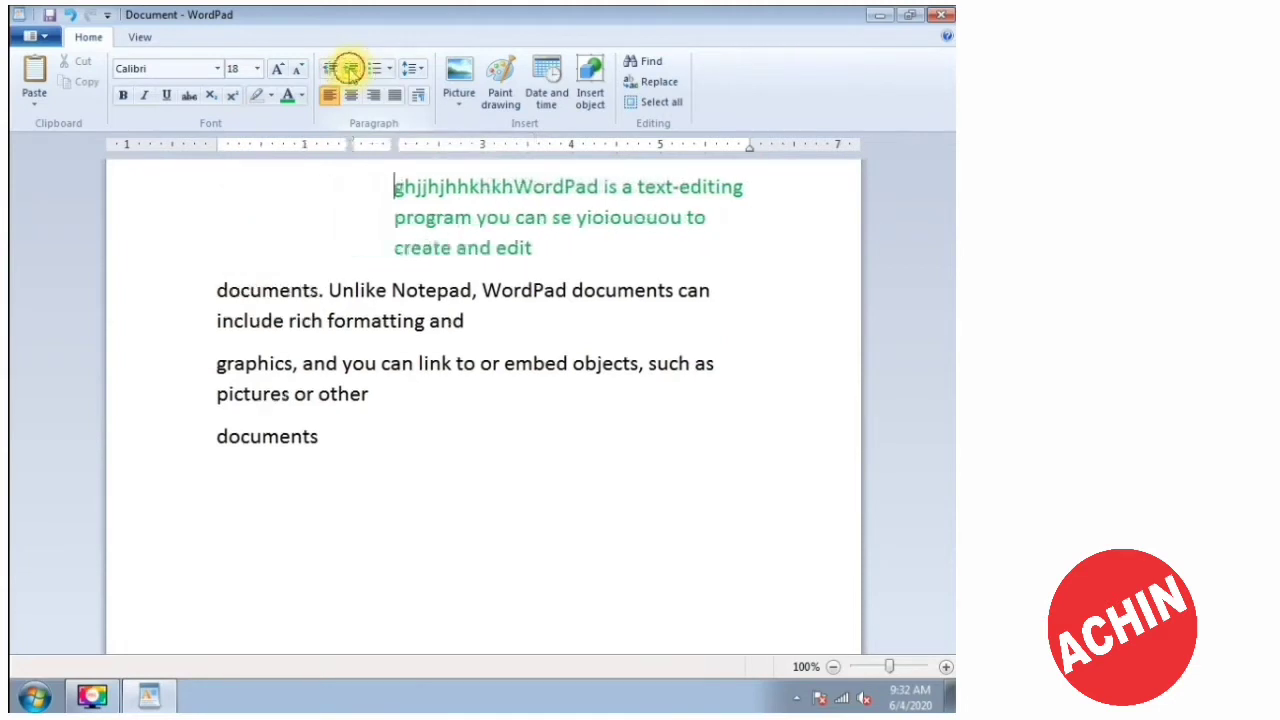
click(350, 70)
click(350, 70)
click(350, 70)
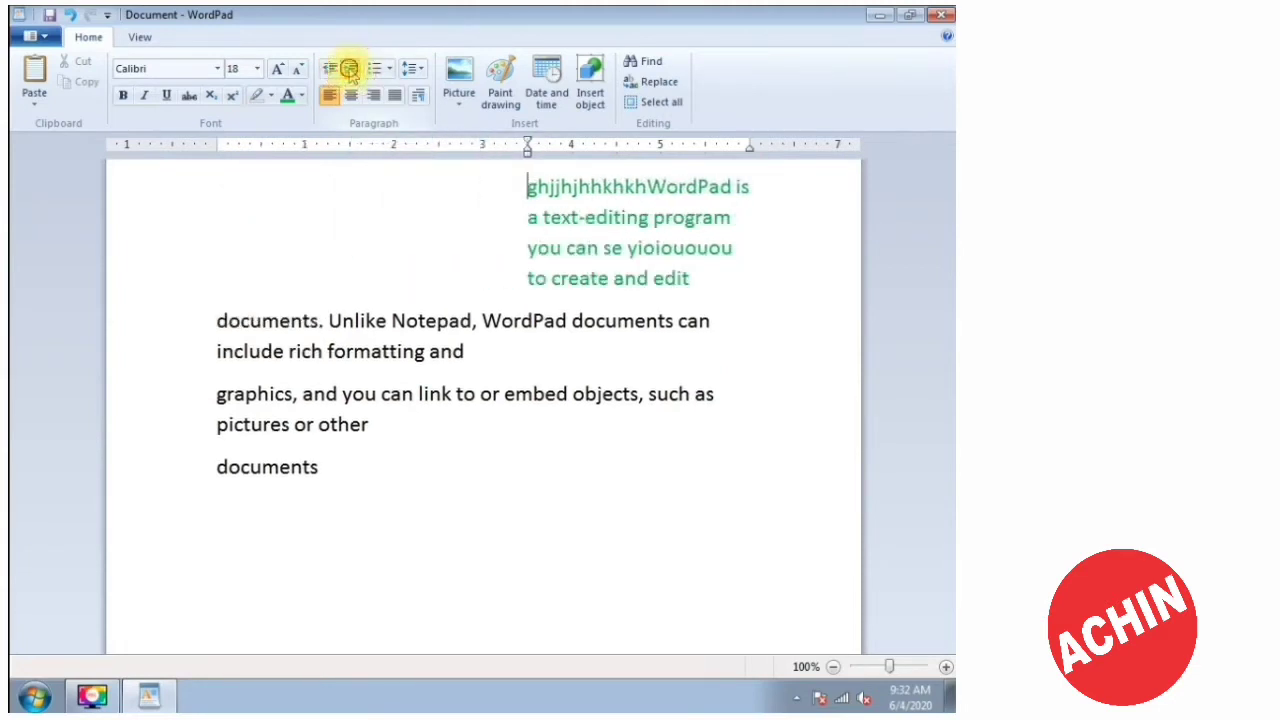
click(350, 70)
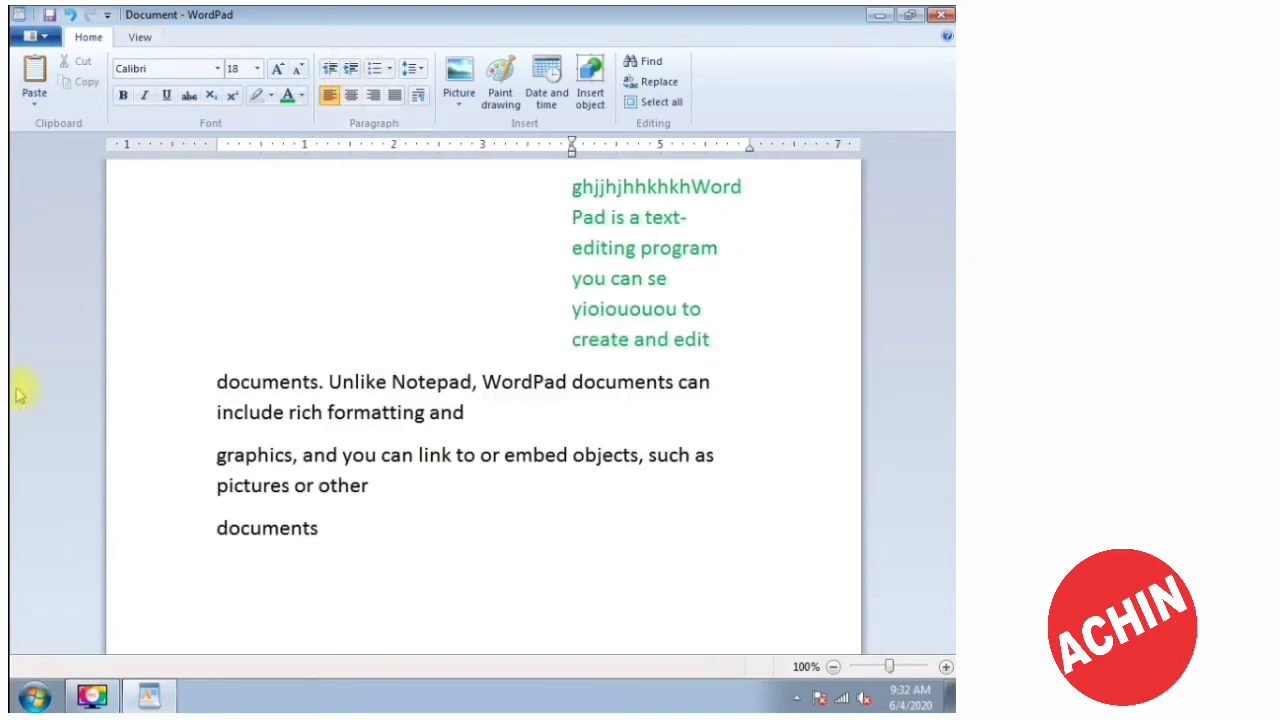
Decrease the first paragraph's indent level by level back to the page margin.
click(330, 70)
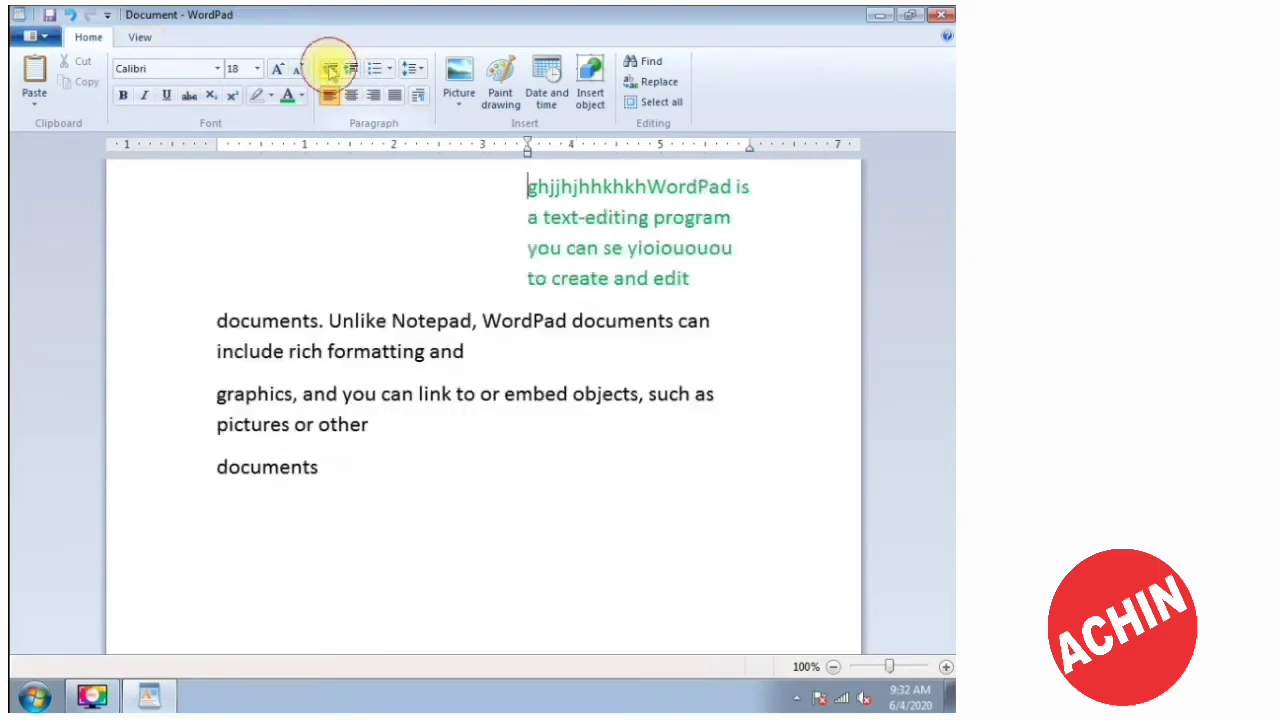
click(330, 70)
click(330, 70)
click(330, 70)
click(330, 70)
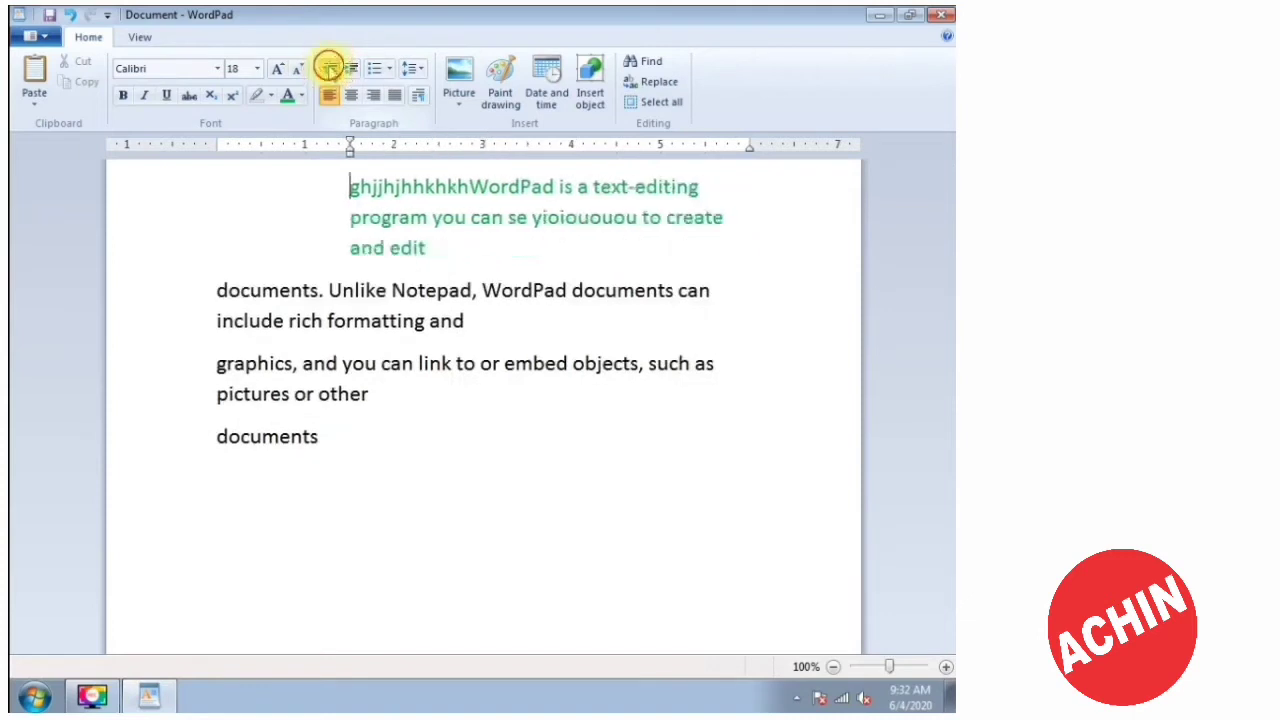
click(330, 70)
click(330, 70)
click(330, 70)
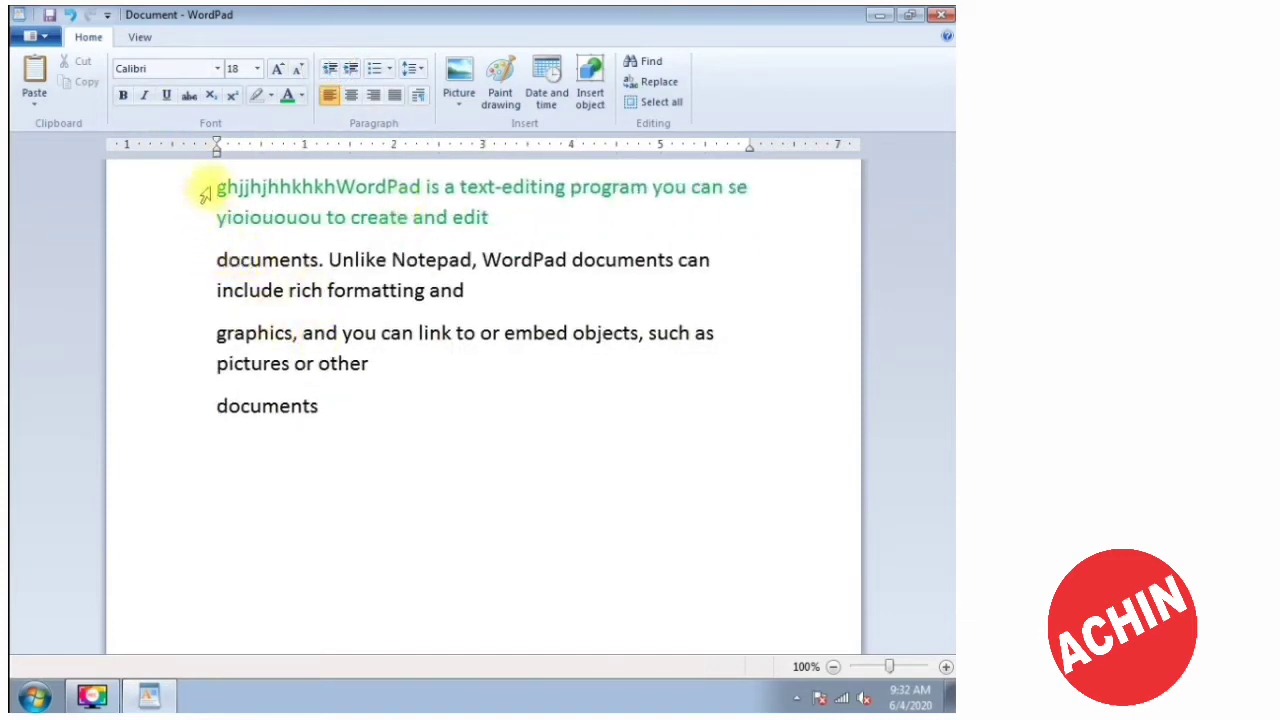
Select the first two paragraphs and increase their indent by five levels.
drag(217, 186, 487, 292)
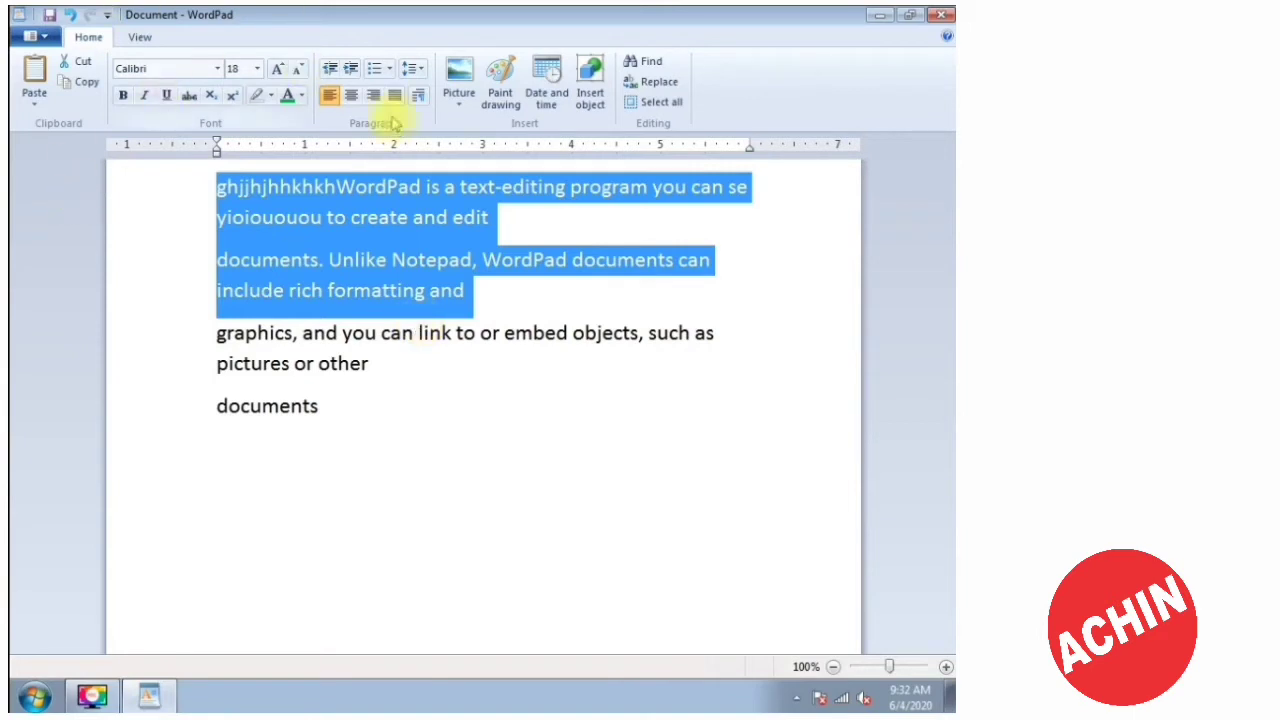
click(350, 70)
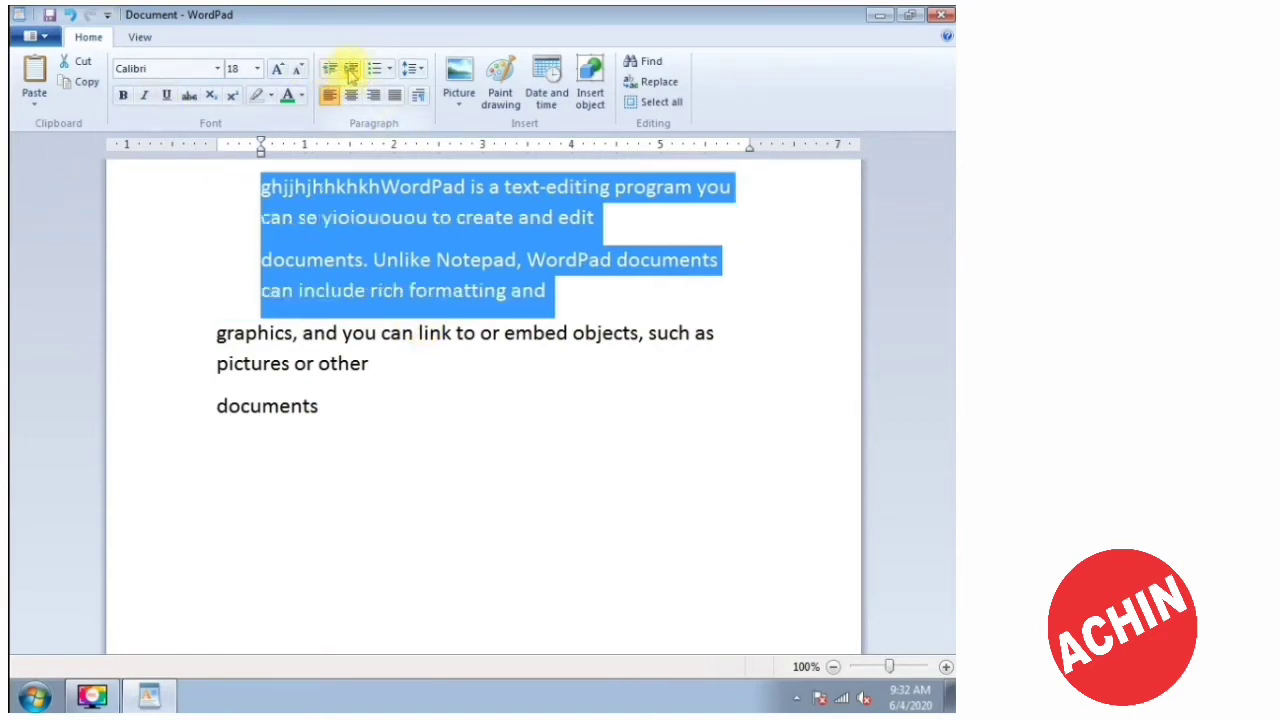
click(350, 70)
click(350, 70)
click(350, 70)
click(350, 70)
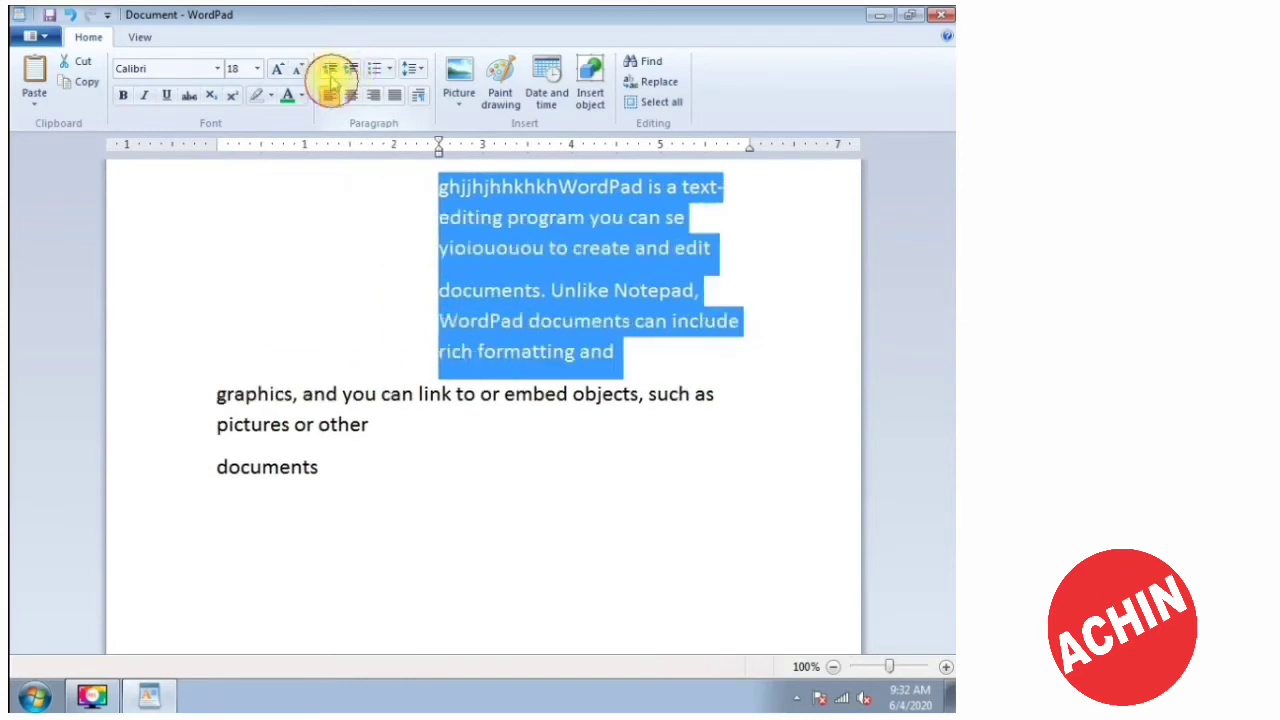
Decrease the indent of the first two paragraphs back to the page margin and clear the selection.
click(329, 70)
click(329, 70)
click(329, 70)
click(329, 70)
click(329, 70)
click(360, 350)
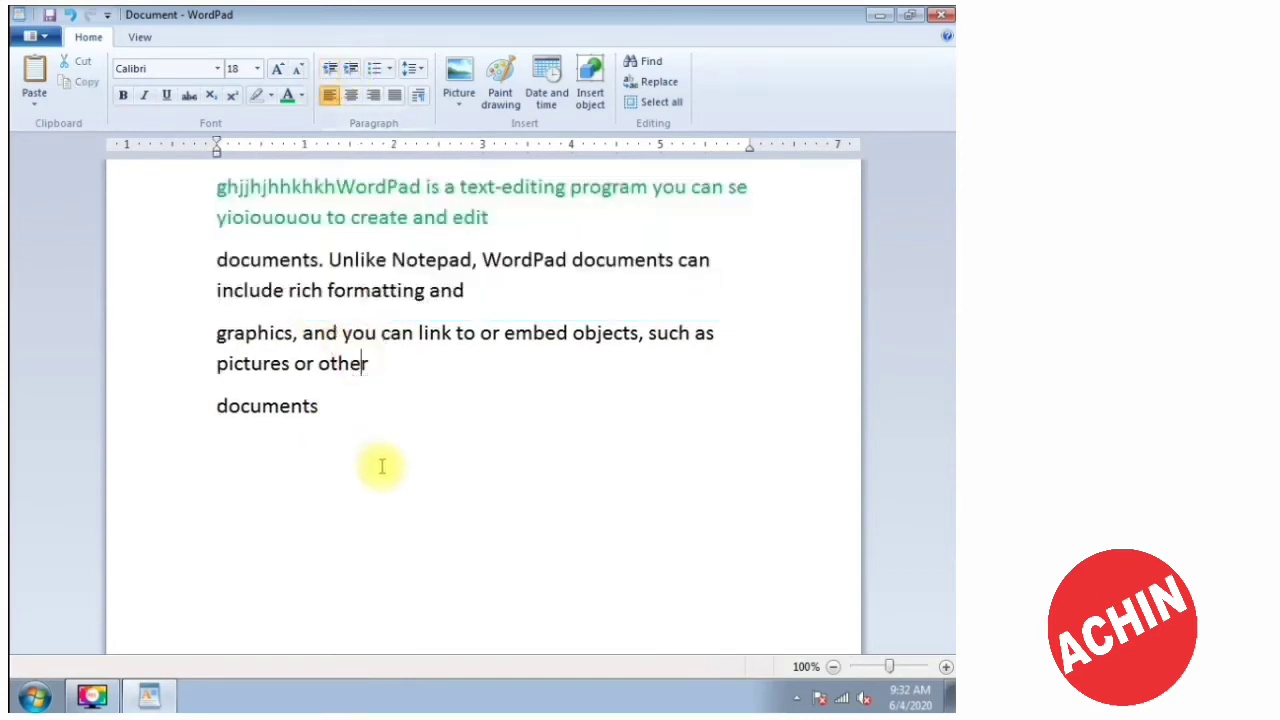
Select all the paragraphs in the document and increase their indent by several levels.
drag(380, 463, 214, 189)
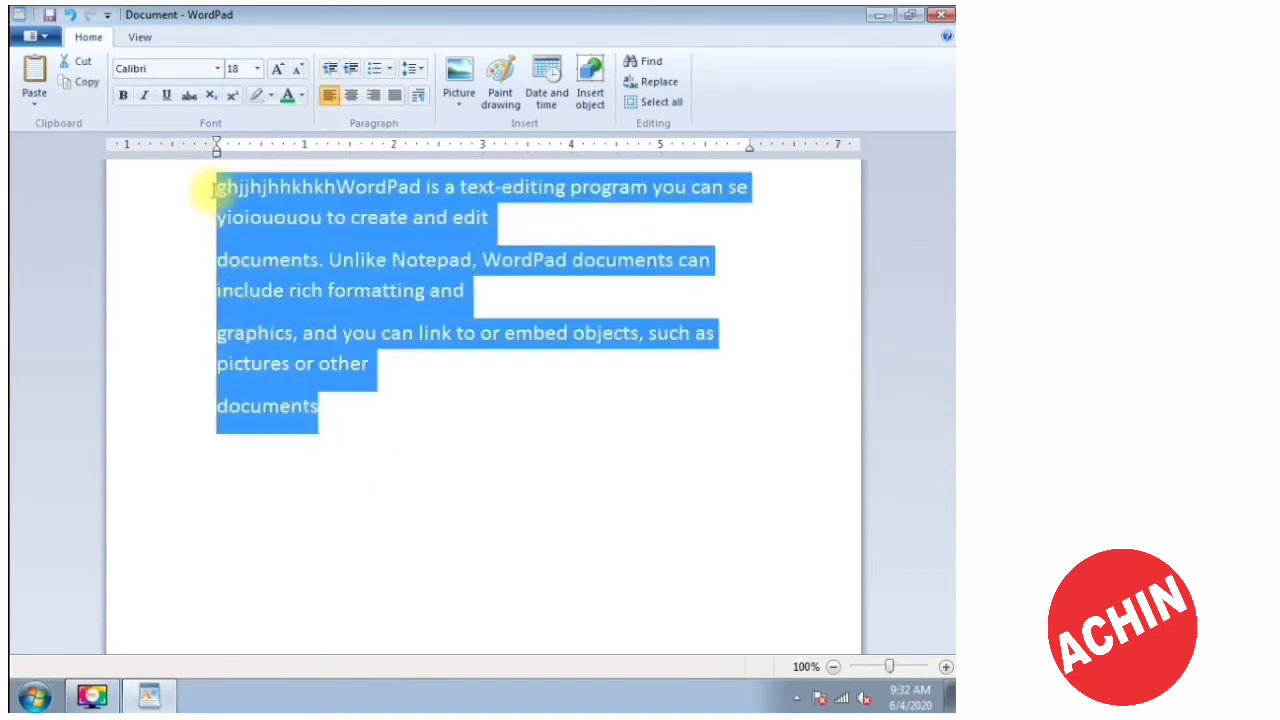
click(352, 70)
click(352, 70)
click(352, 70)
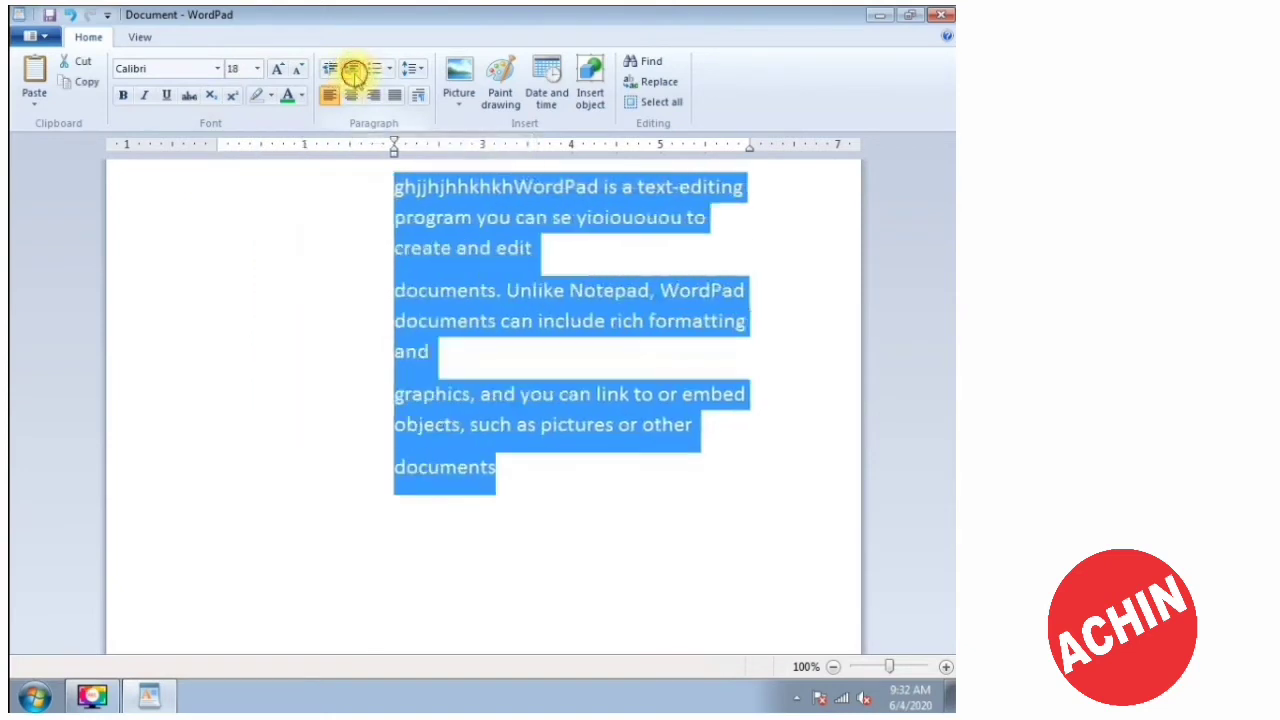
click(352, 70)
click(352, 70)
Decrease the indent of all the selected paragraphs back to the page margin.
click(330, 70)
click(330, 70)
click(330, 70)
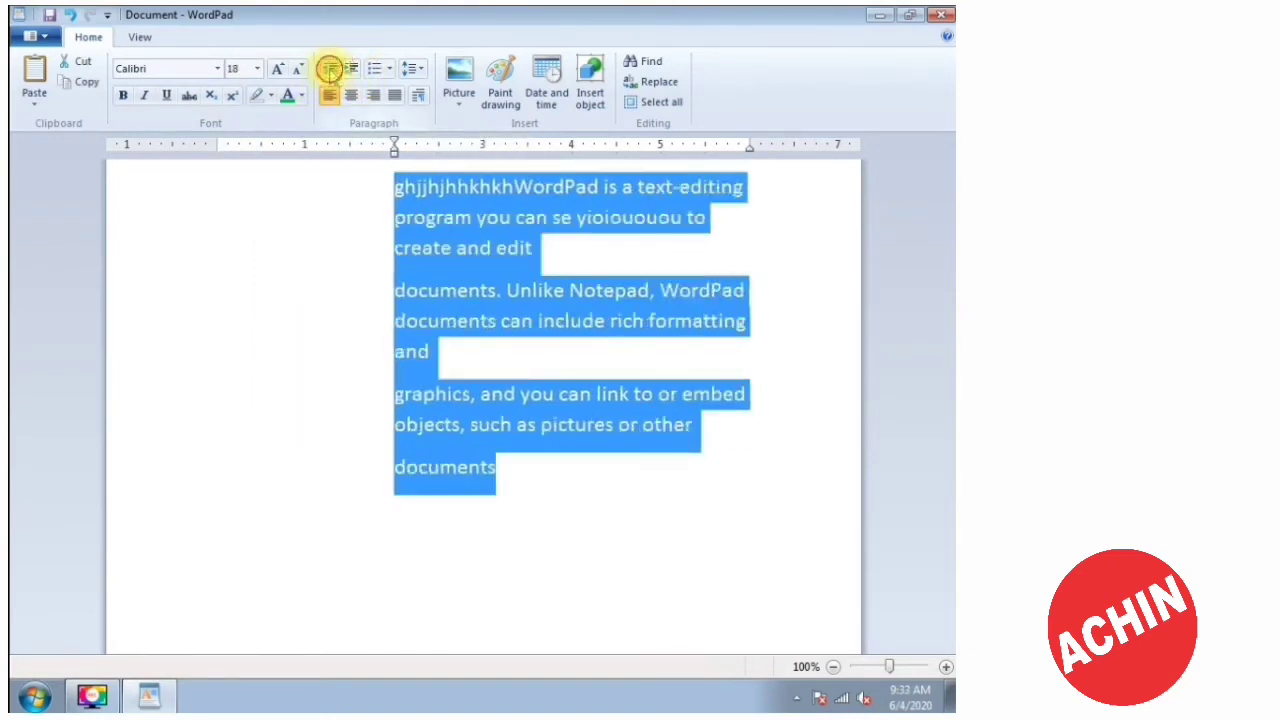
click(330, 70)
click(330, 70)
click(330, 70)
click(330, 70)
Increase the indent of the selected paragraphs again by several levels.
click(350, 68)
click(350, 68)
click(350, 68)
click(350, 68)
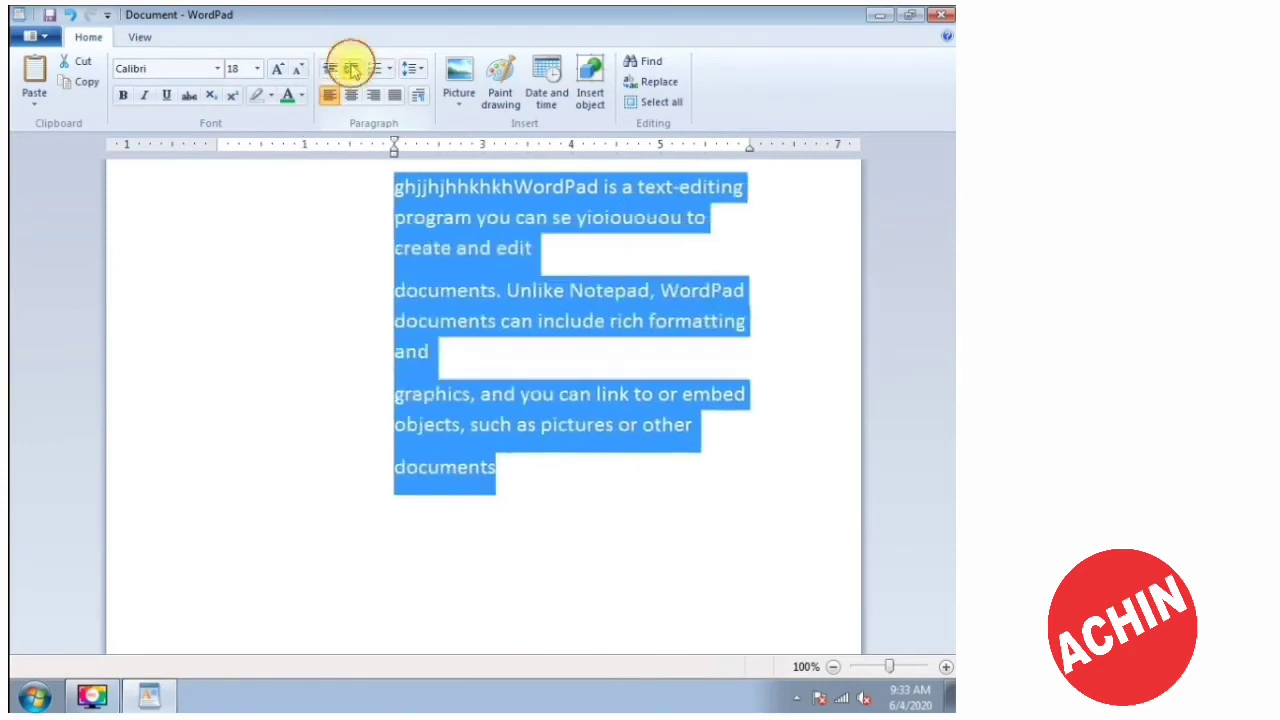
click(350, 68)
click(350, 68)
click(350, 68)
click(350, 68)
Return all the selected paragraphs to the page margin by decreasing their indent, and clear the selection.
click(334, 67)
click(334, 67)
click(334, 67)
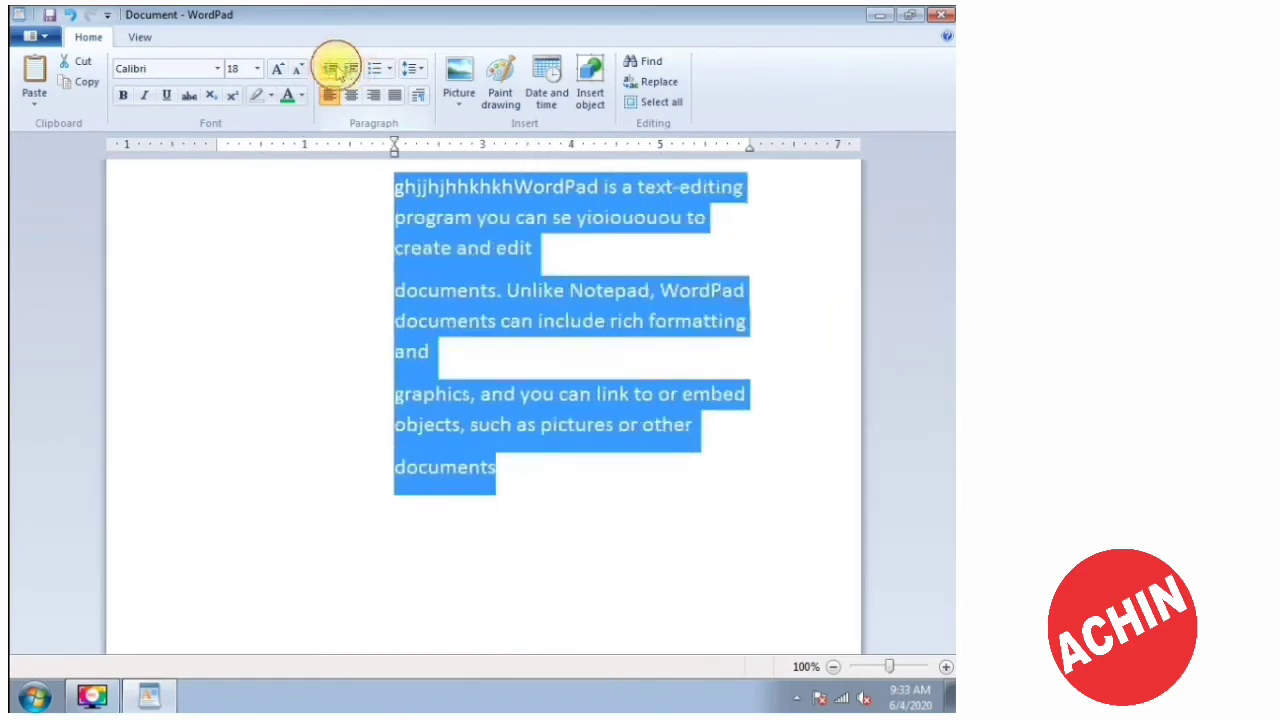
click(334, 67)
click(334, 67)
click(334, 67)
click(334, 67)
click(298, 404)
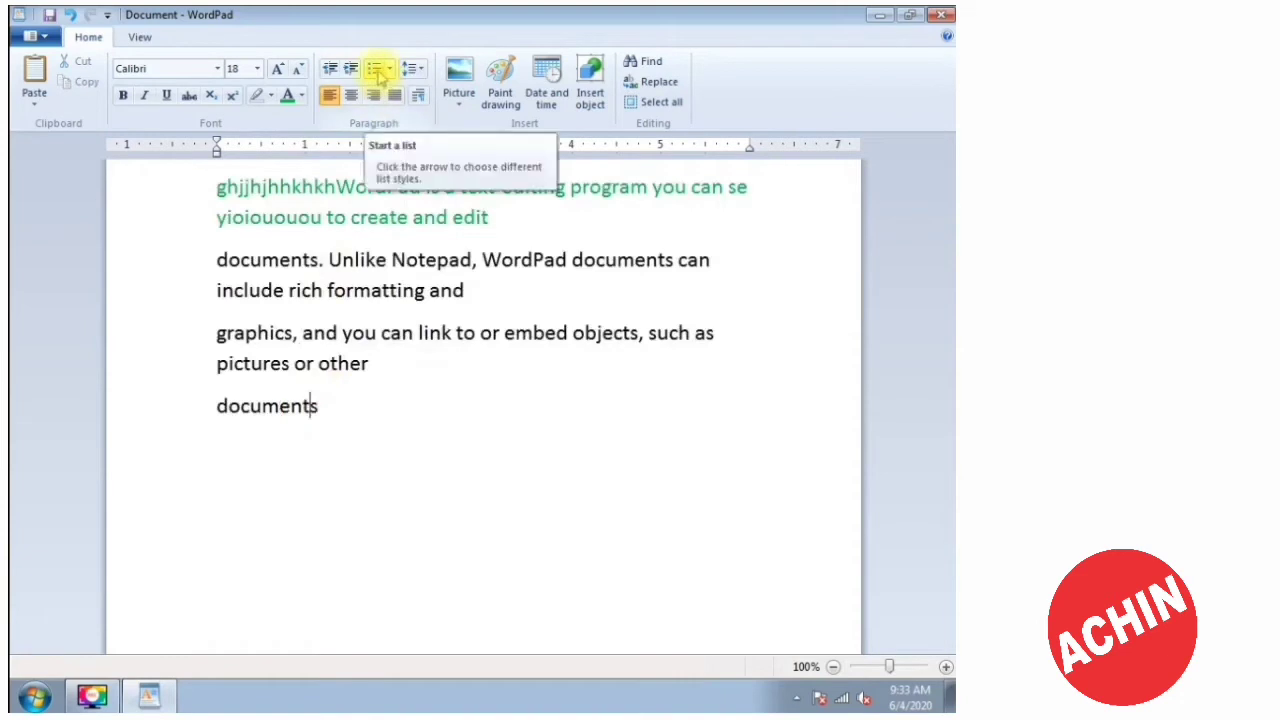
Delete all the text in the document and enter "asf" in its place.
key(ctrl+a)
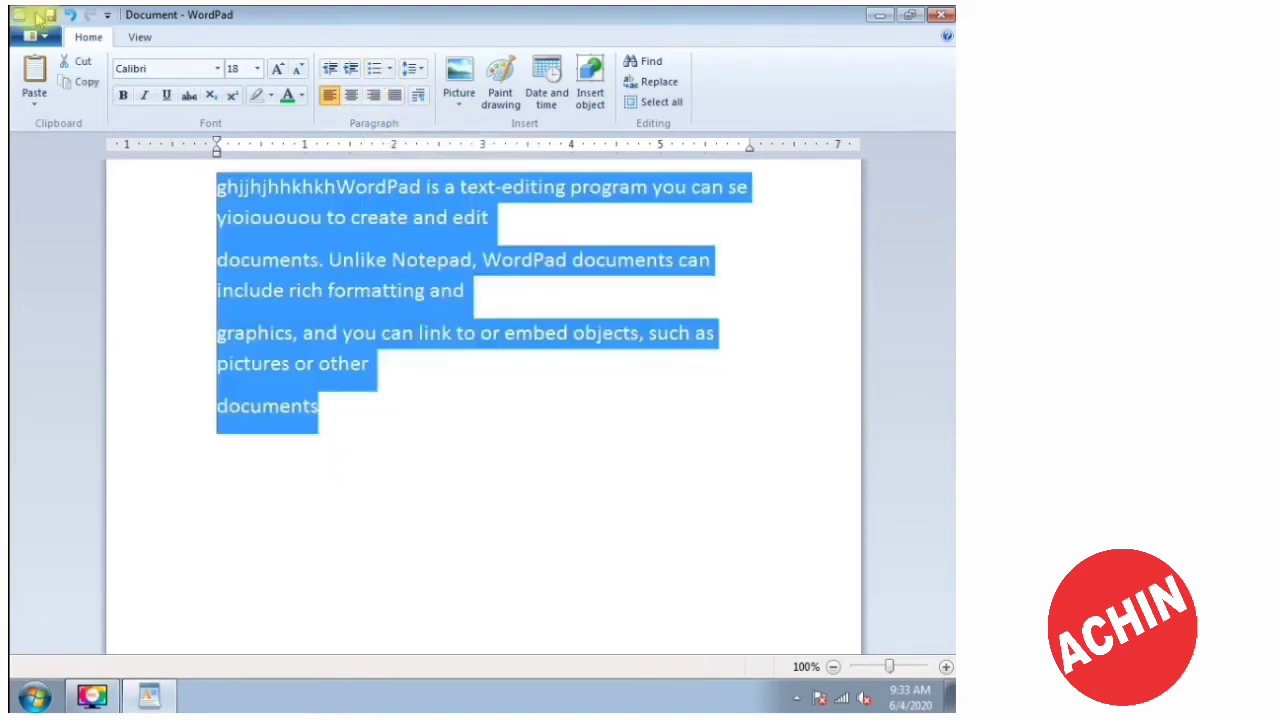
key(Delete)
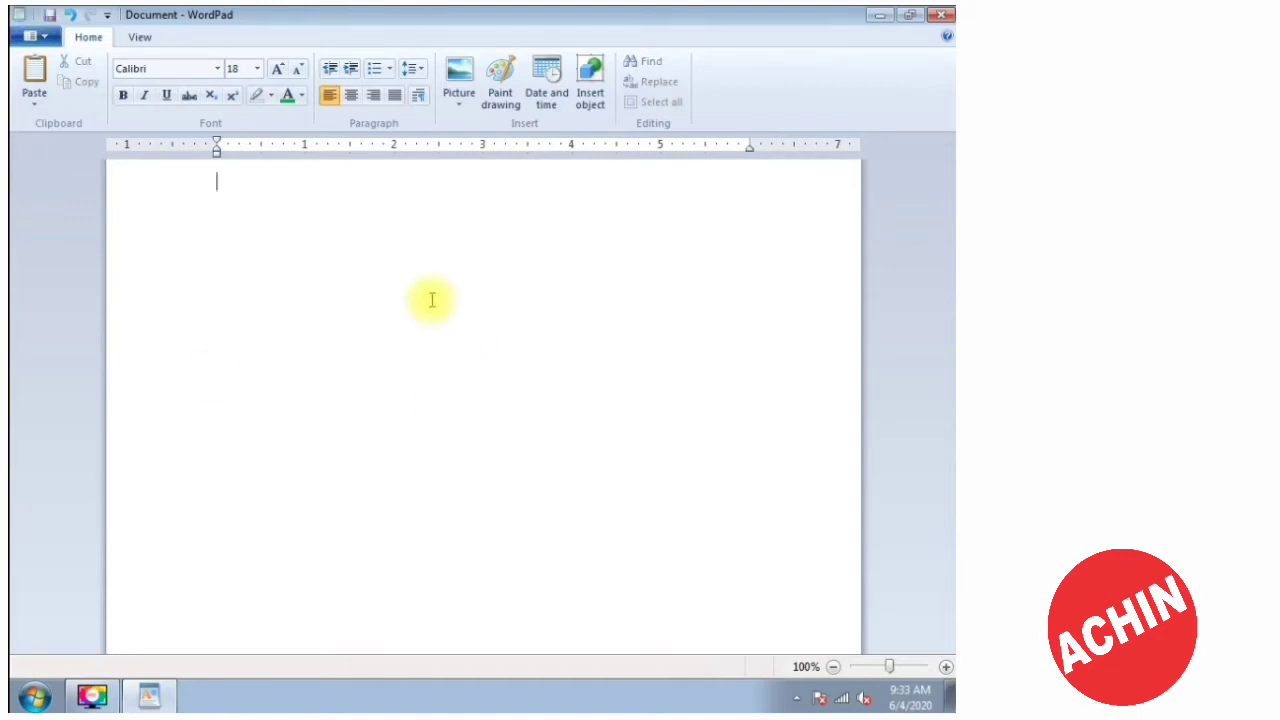
text(asf)
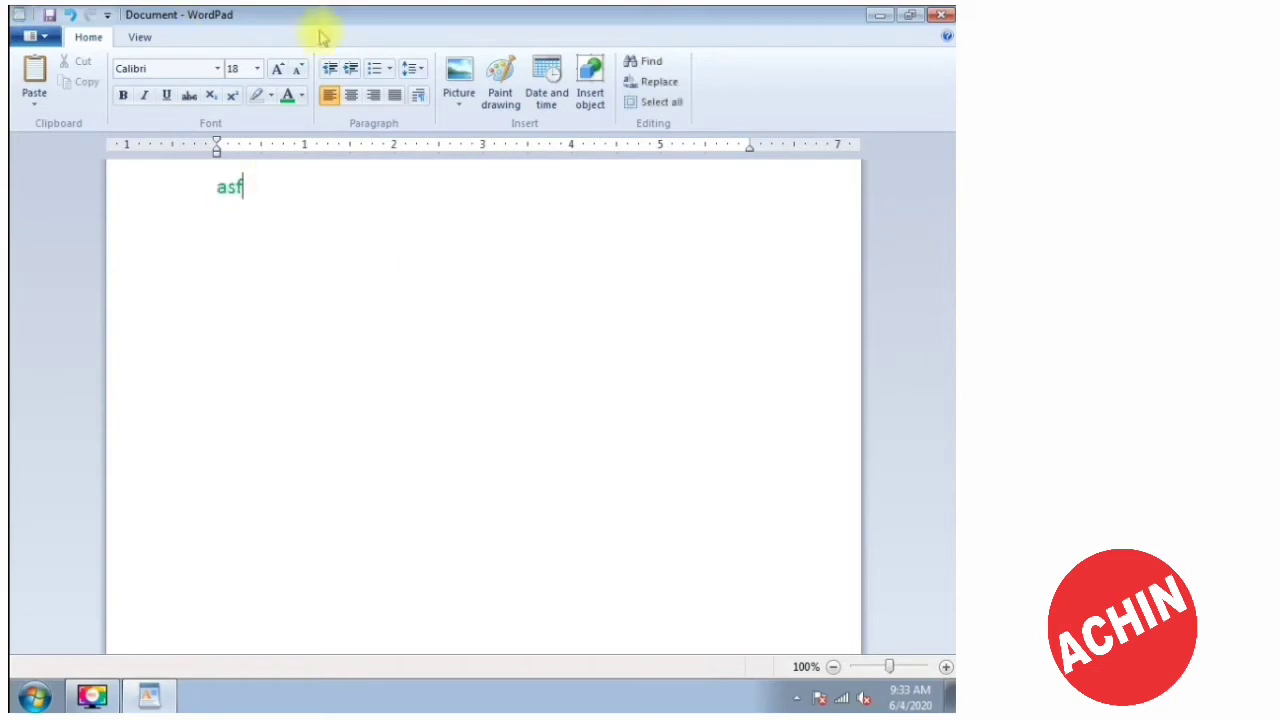
Format the "asf" line as a bulleted list and remove the bullet again.
click(389, 72)
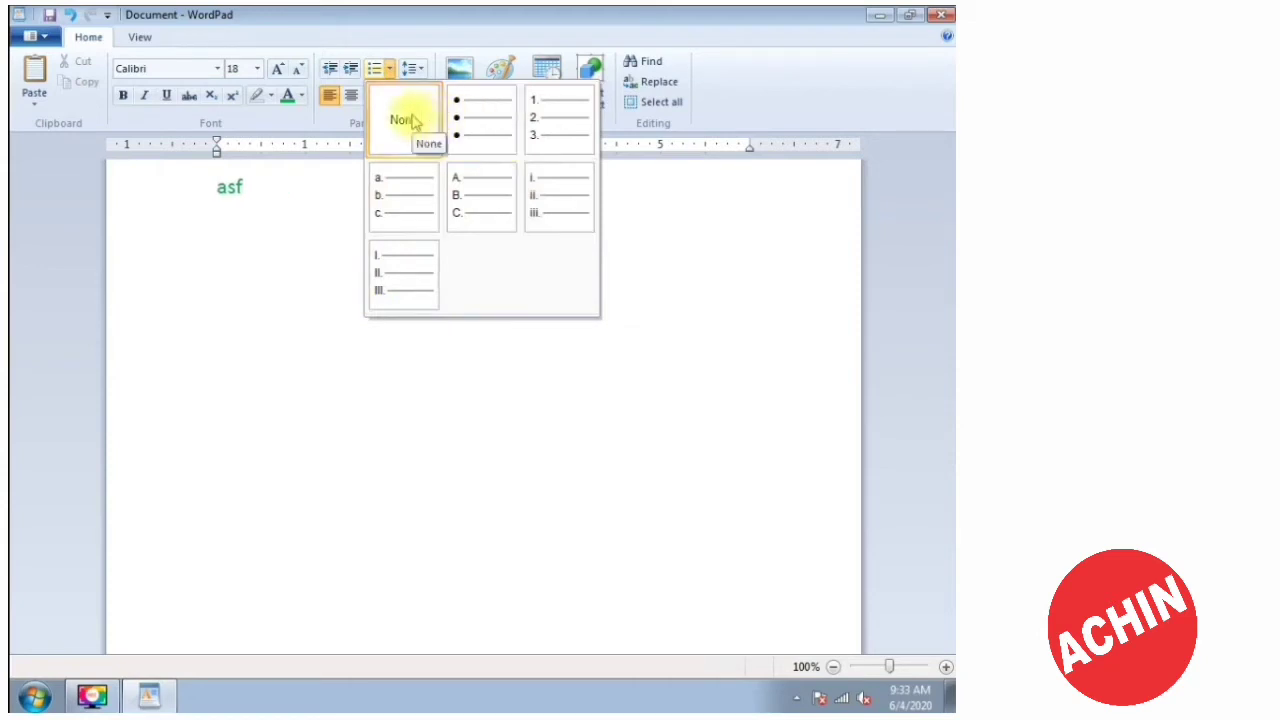
click(485, 120)
click(389, 68)
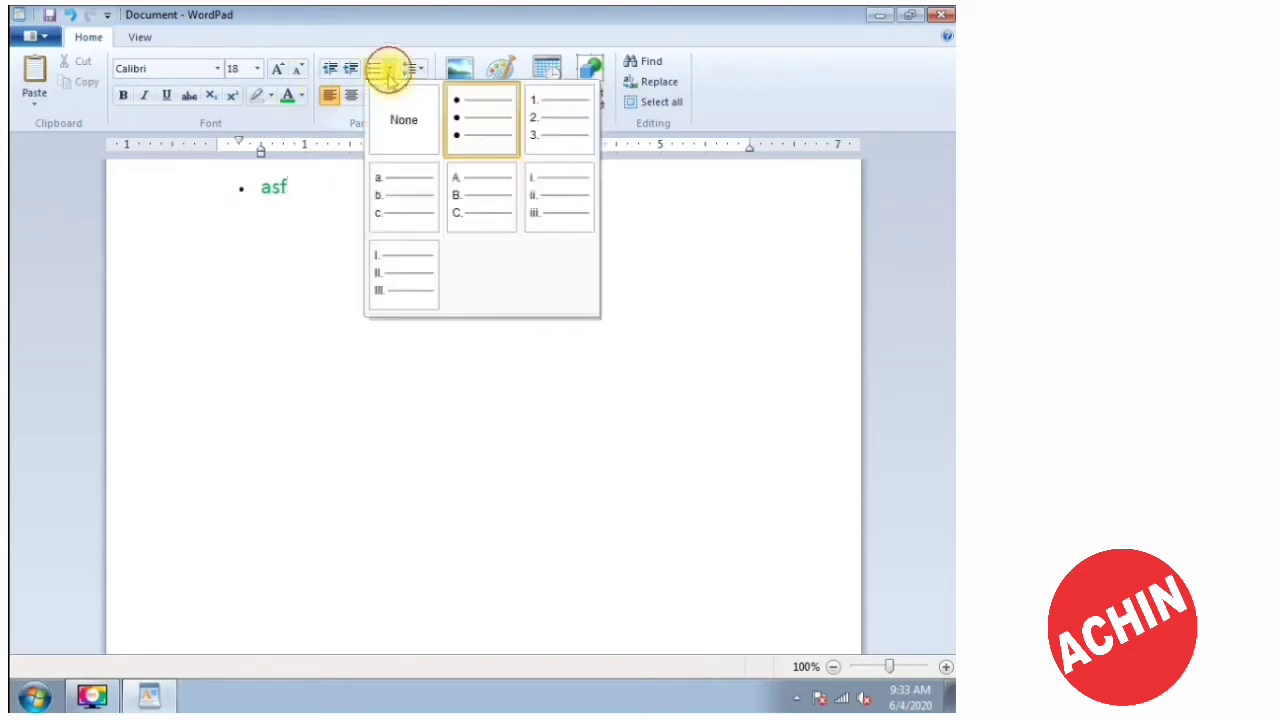
click(383, 128)
Apply uppercase-letter list numbering to the "asf" line and add the items "gugjgj", "uytguygujyg" and "iuhujik".
click(389, 67)
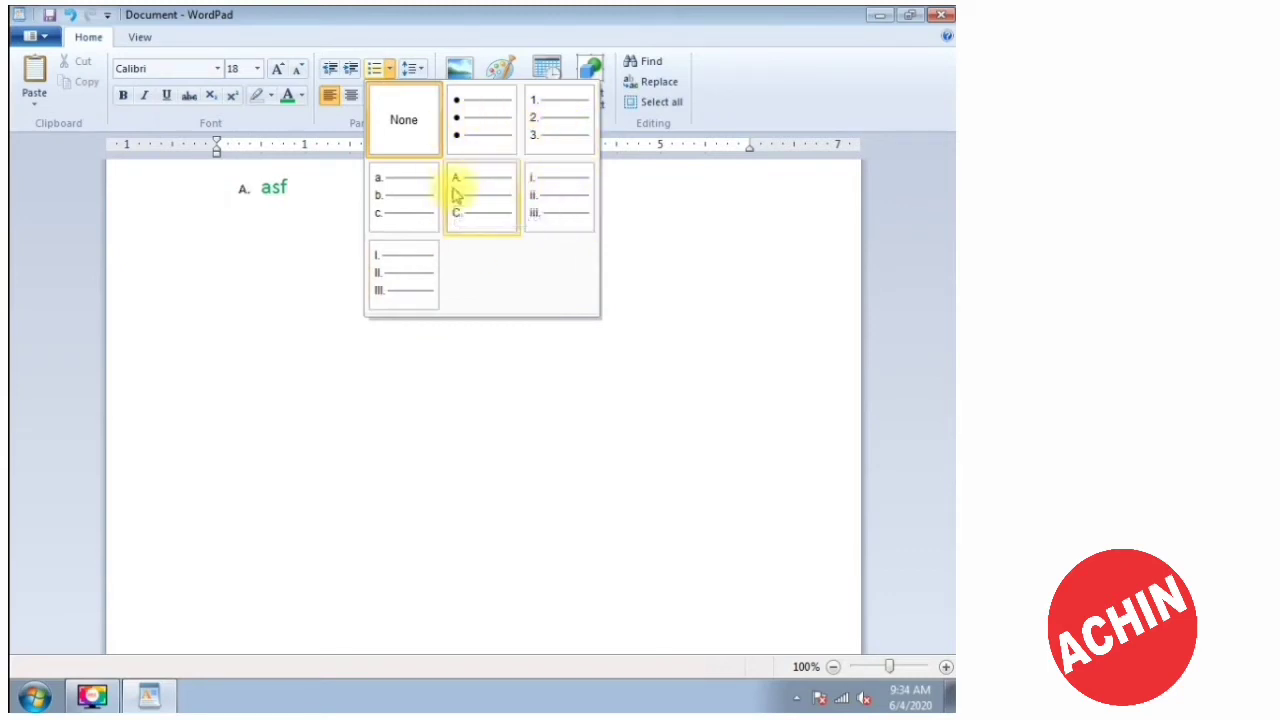
click(455, 193)
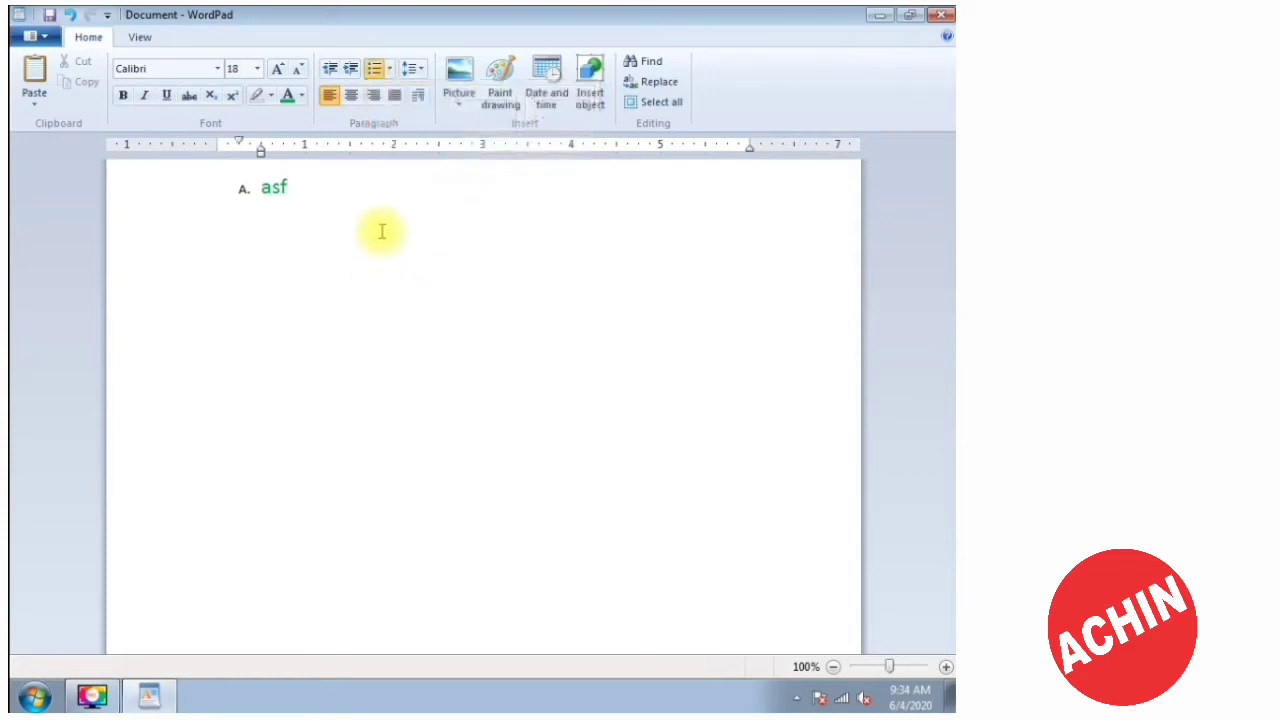
key(Return)
text(gugjgj)
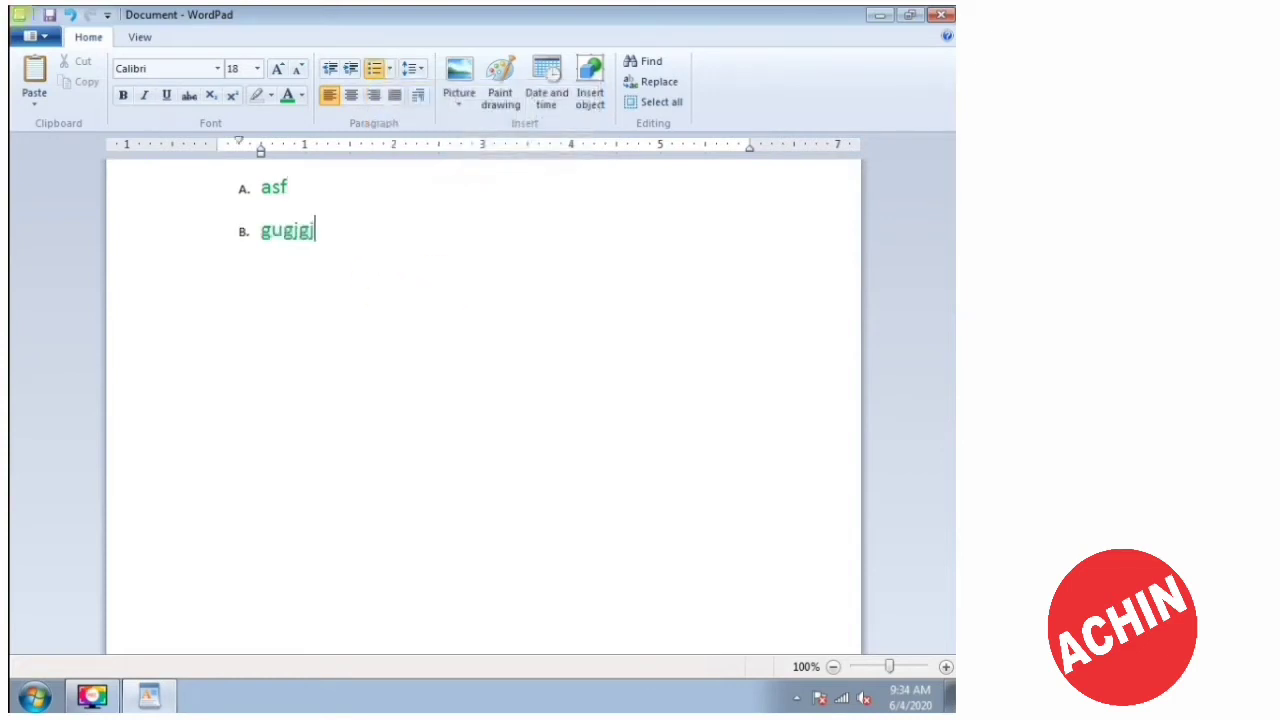
key(Return)
text(uytguygujyg)
key(Return)
text(iuhujik)
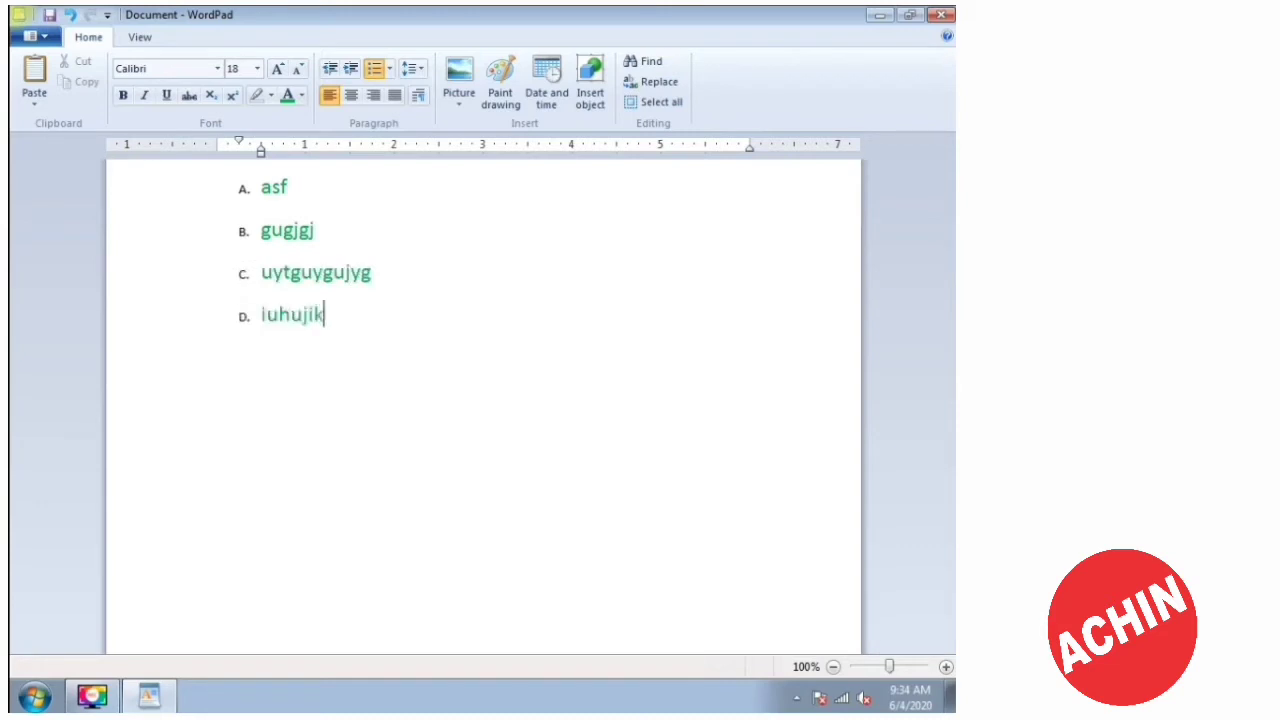
Add five more list items: a long line of repeated "gu" ending in "uyhiuhyi", then "fytfhgfh", "hkjhk", "iuyikhiikj" and "kgjgjgj".
key(Return)
text(igugugugugugugugugugugugugu)
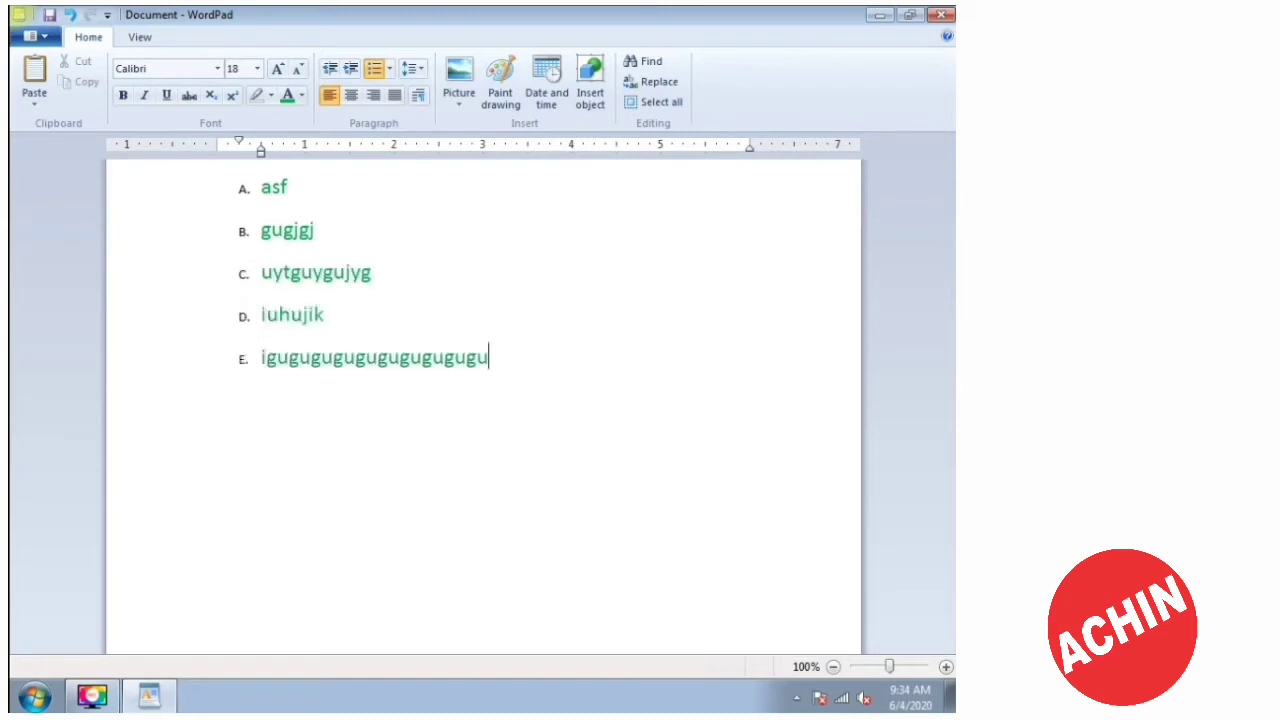
text(gugugugugugugugugugugugu" + "uyhiuhyi)
key(Return)
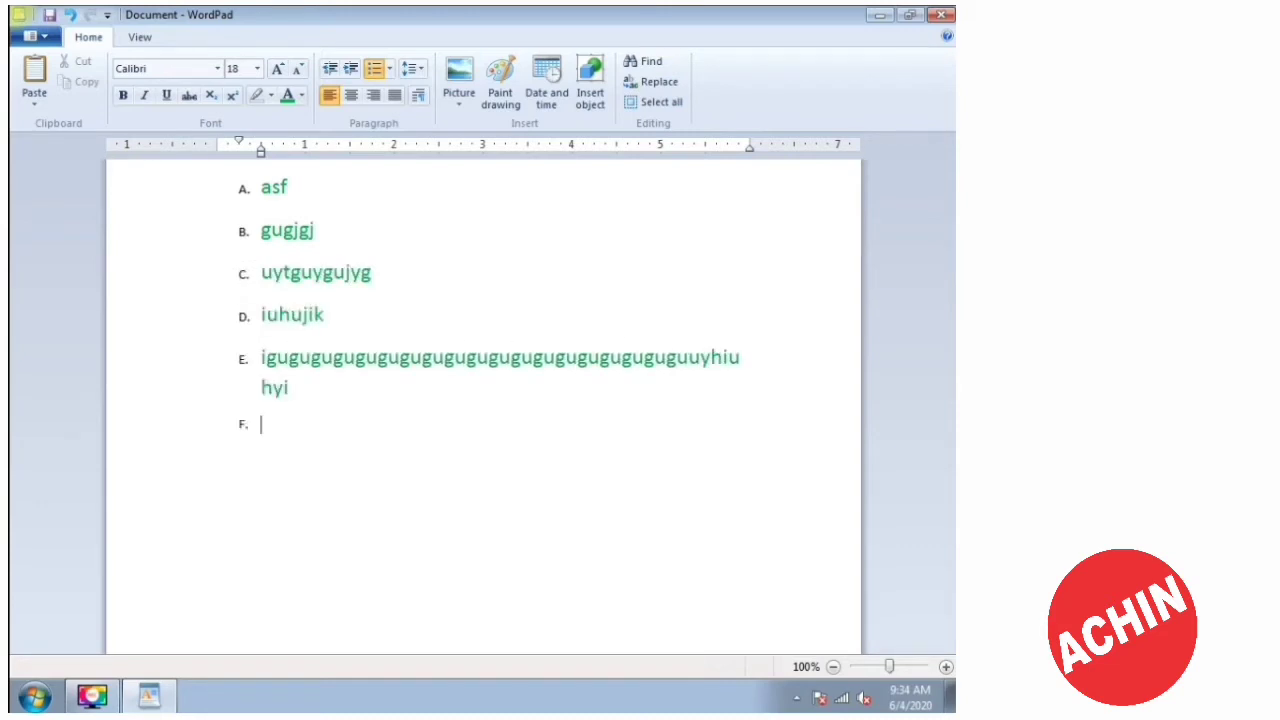
text(fytfhgfh)
key(Return)
text(hkjhk)
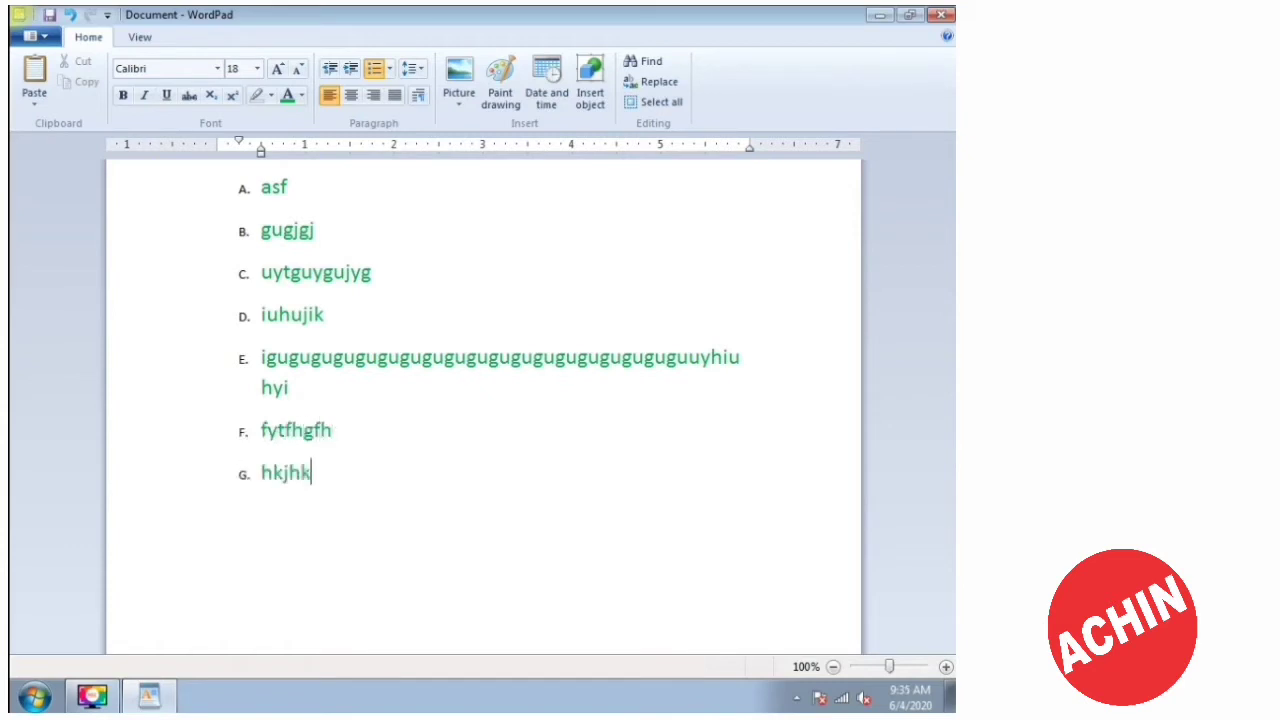
key(Return)
text(iuyikhiikj)
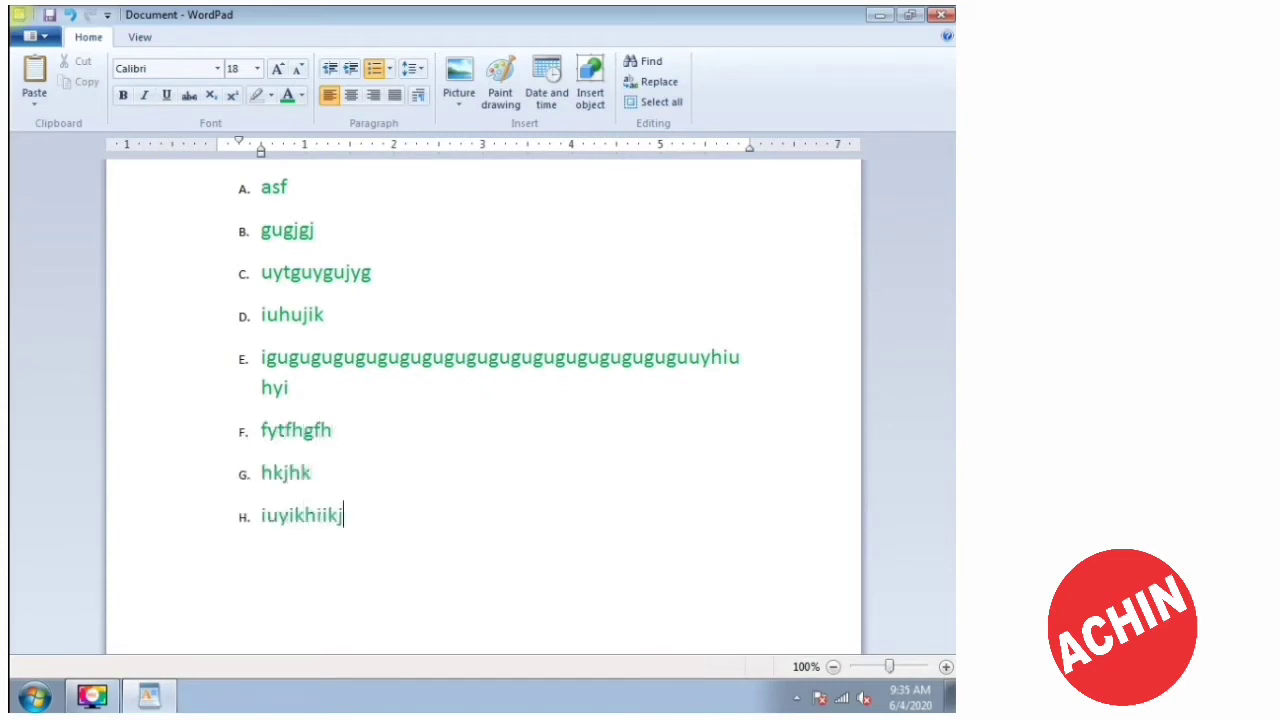
key(Return)
text(kgjgjgj)
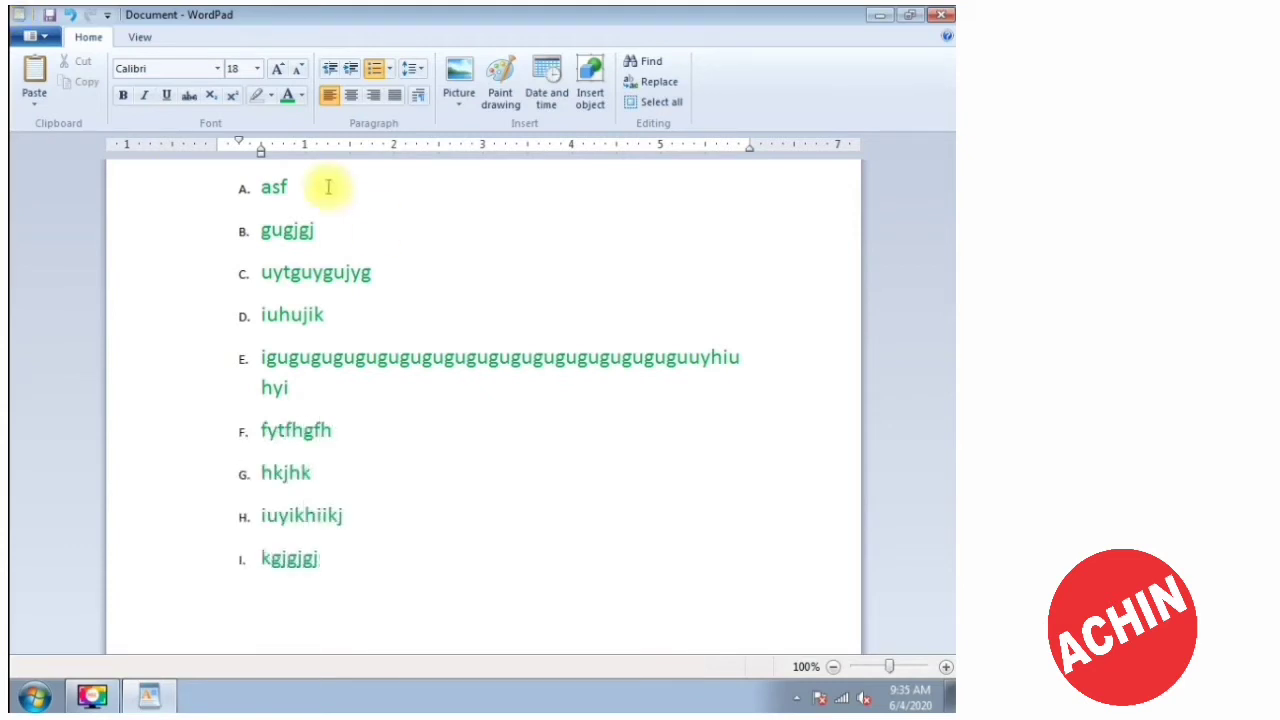
Select all the list items, switch their lettering to uppercase Roman numerals, and remove the list formatting.
drag(372, 573, 178, 160)
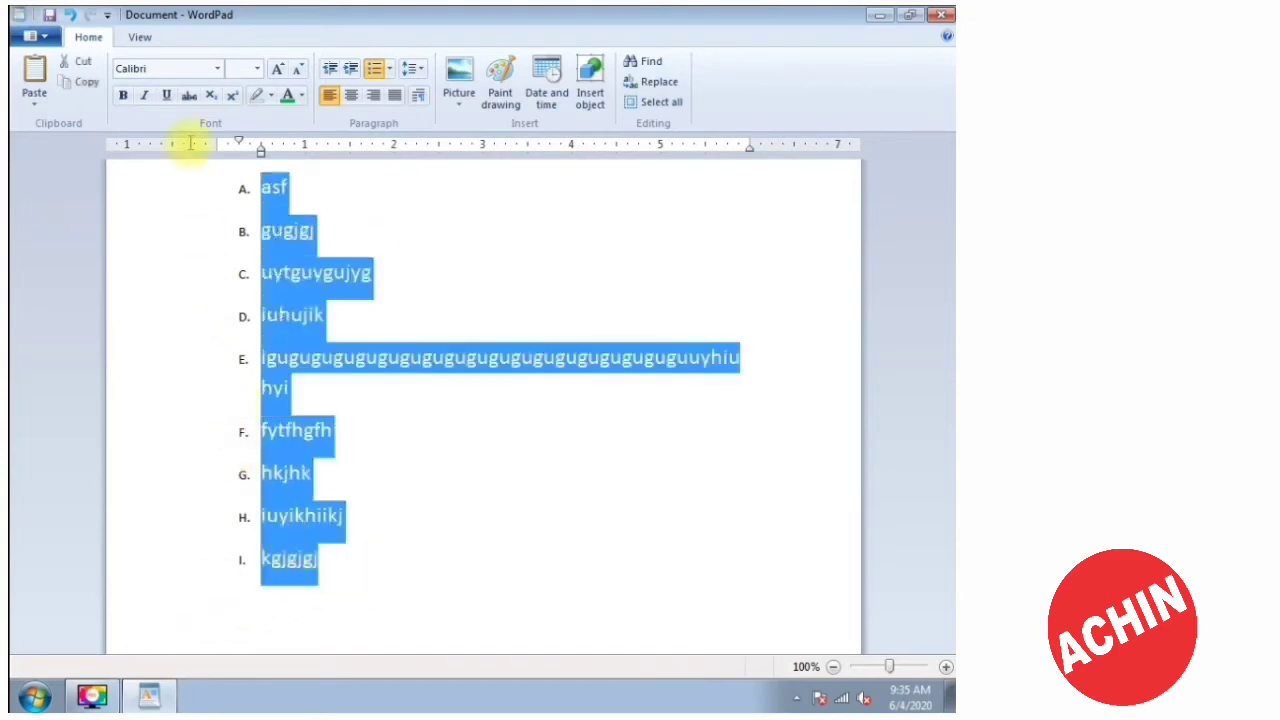
click(378, 68)
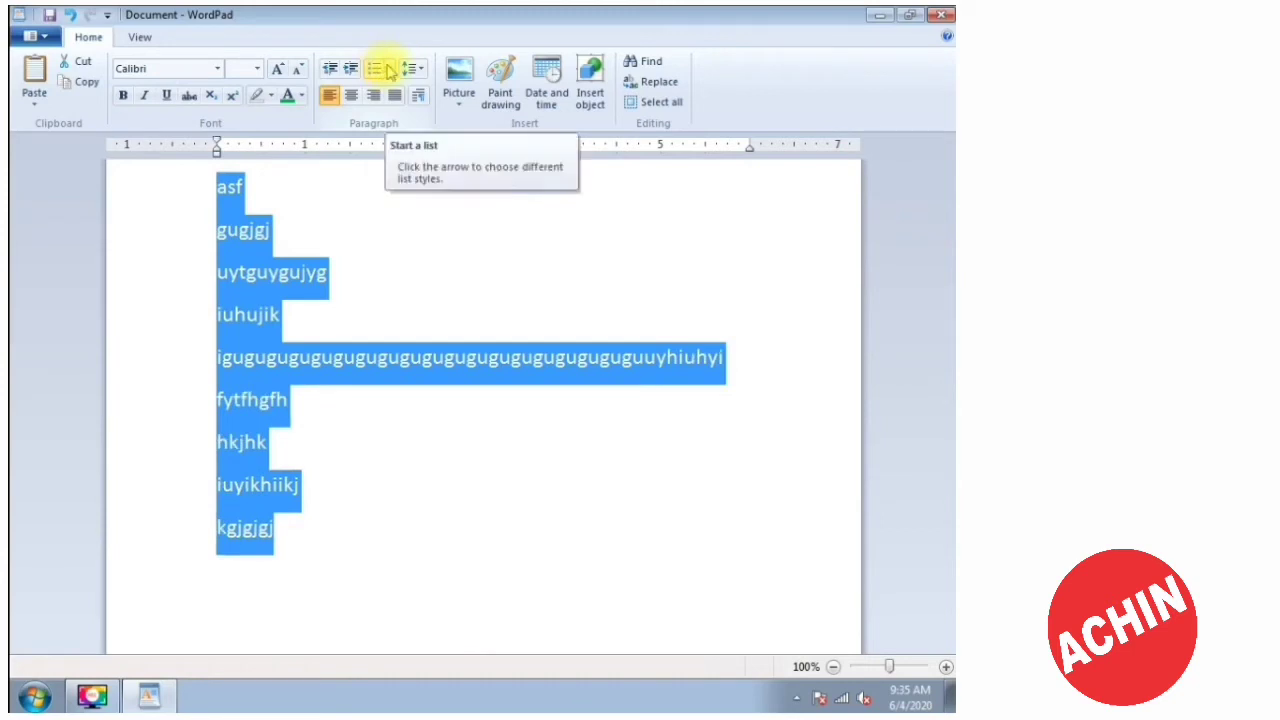
click(389, 68)
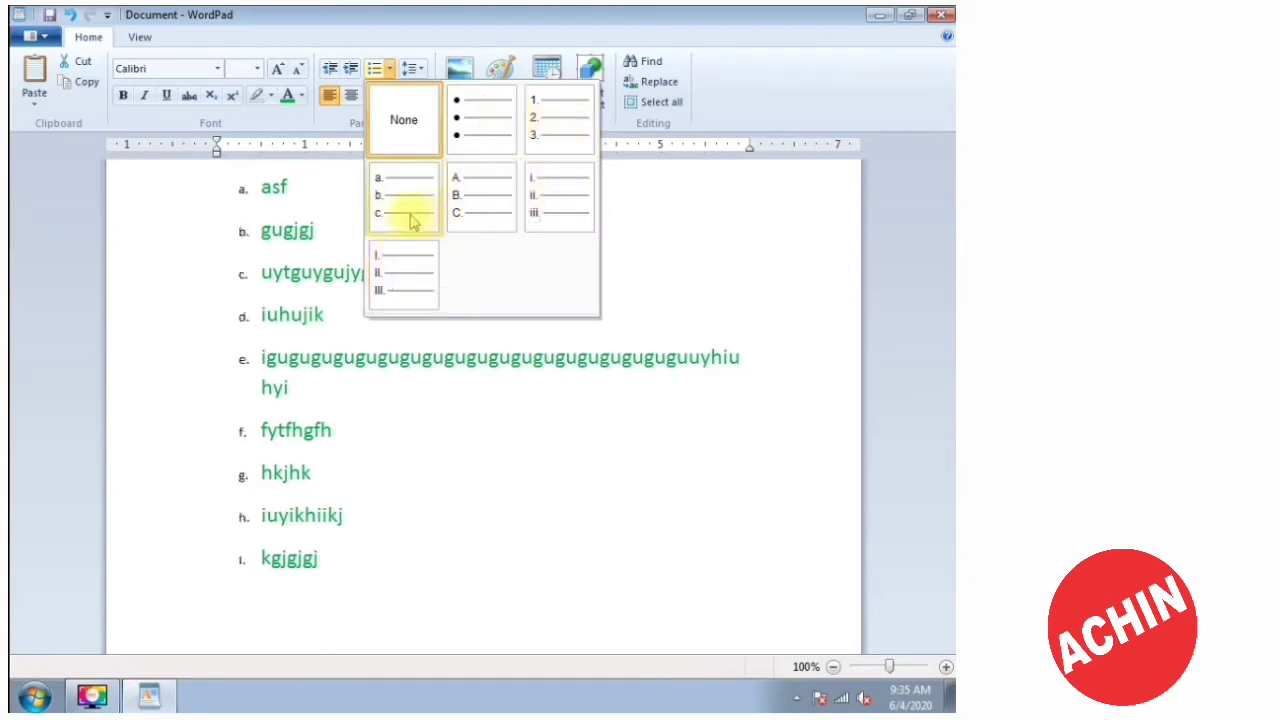
click(403, 272)
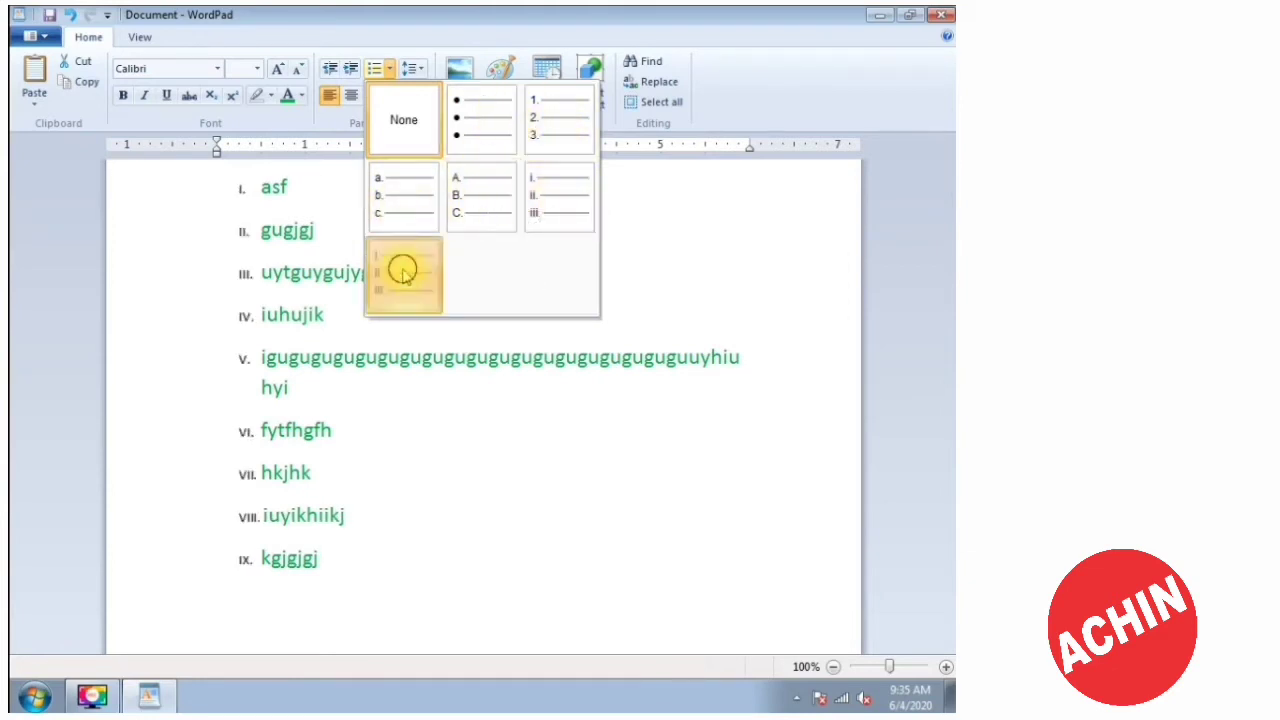
click(372, 68)
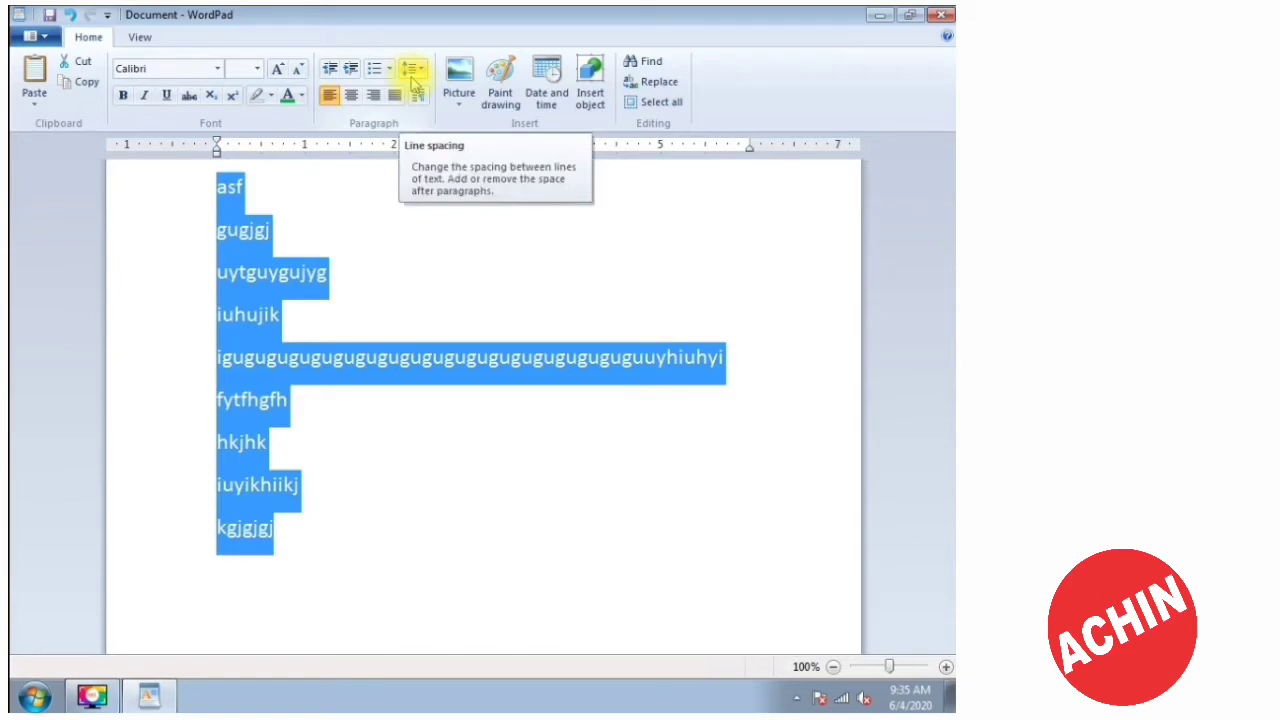
Set the selected lines' text color to Automatic and their font size to 12, and clear the selection.
click(301, 95)
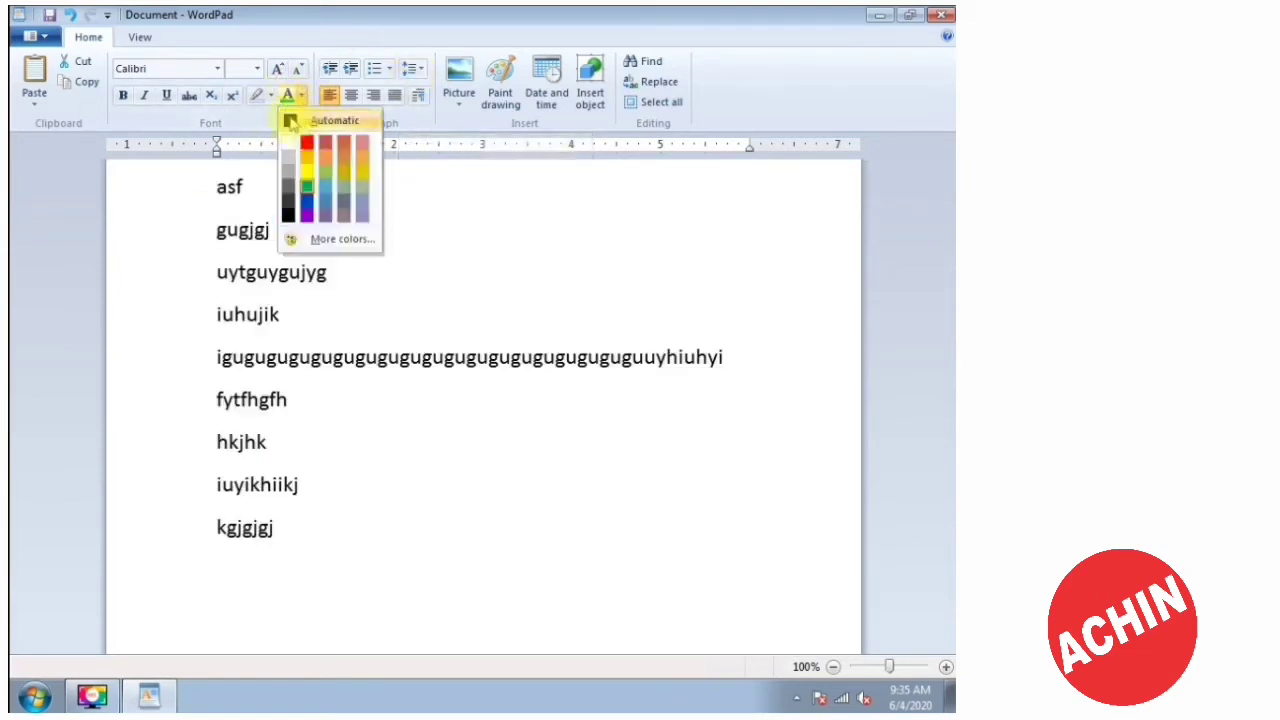
click(290, 121)
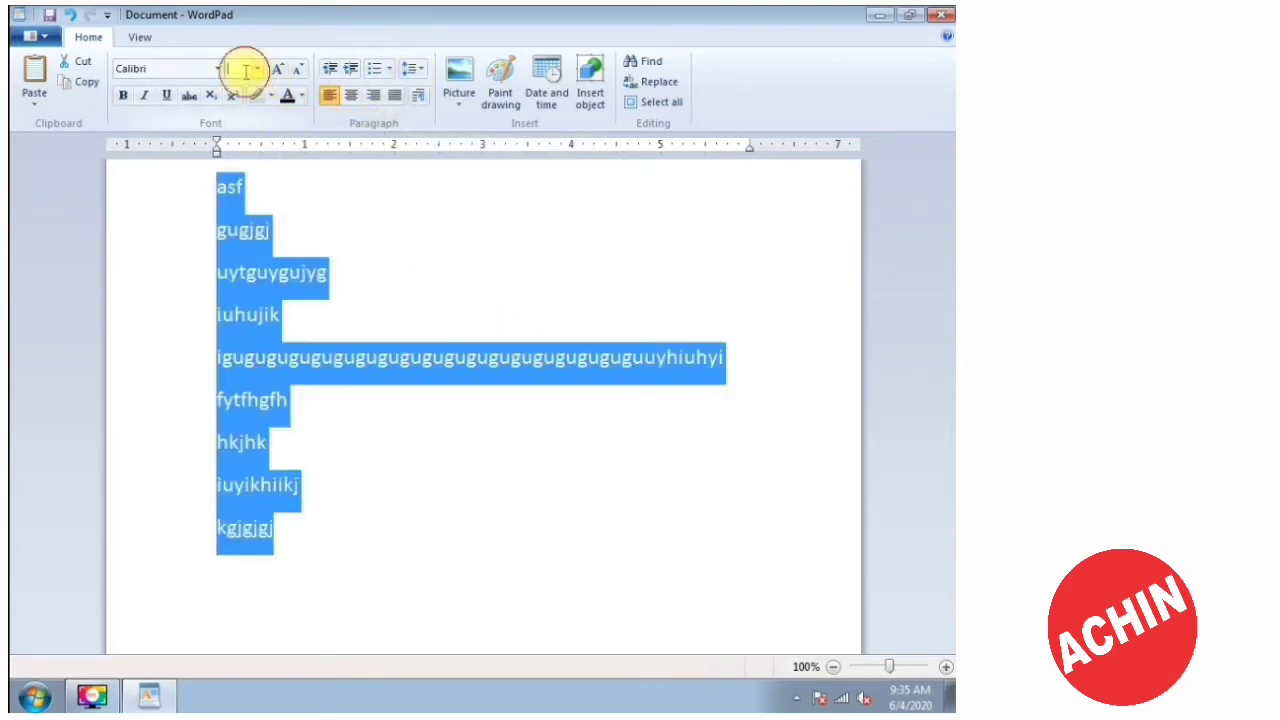
text(12)
key(Return)
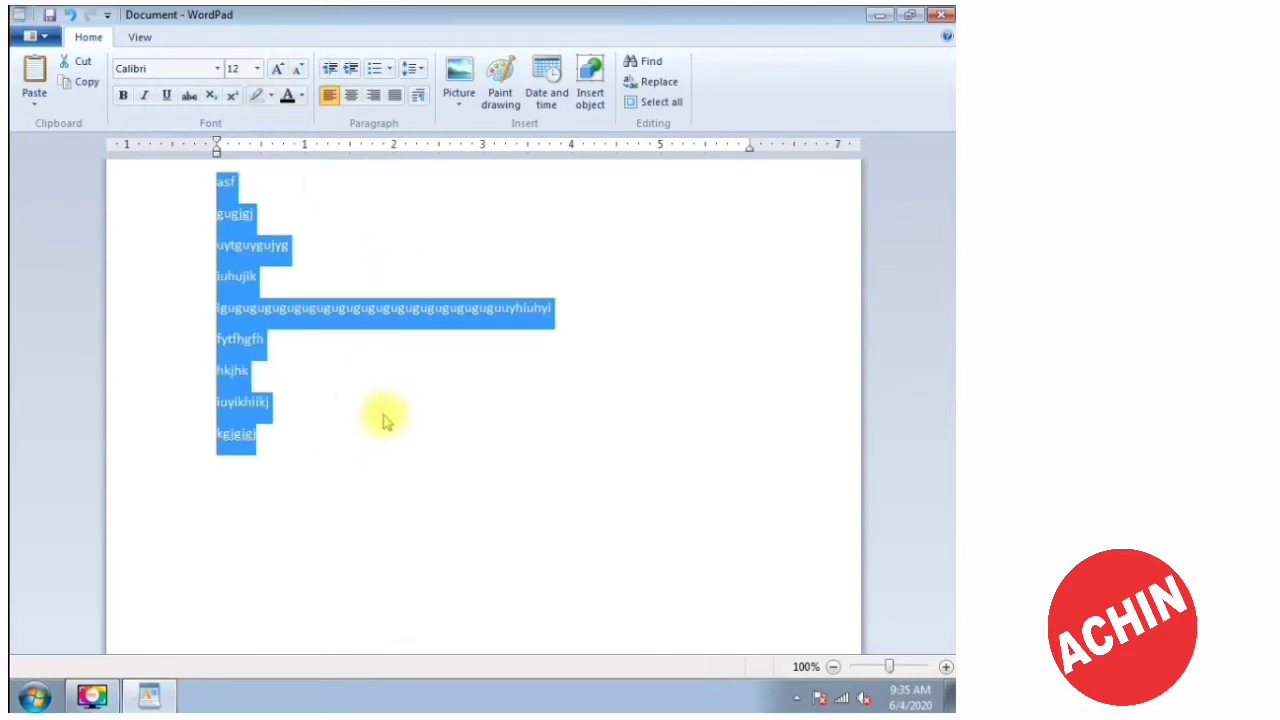
click(325, 520)
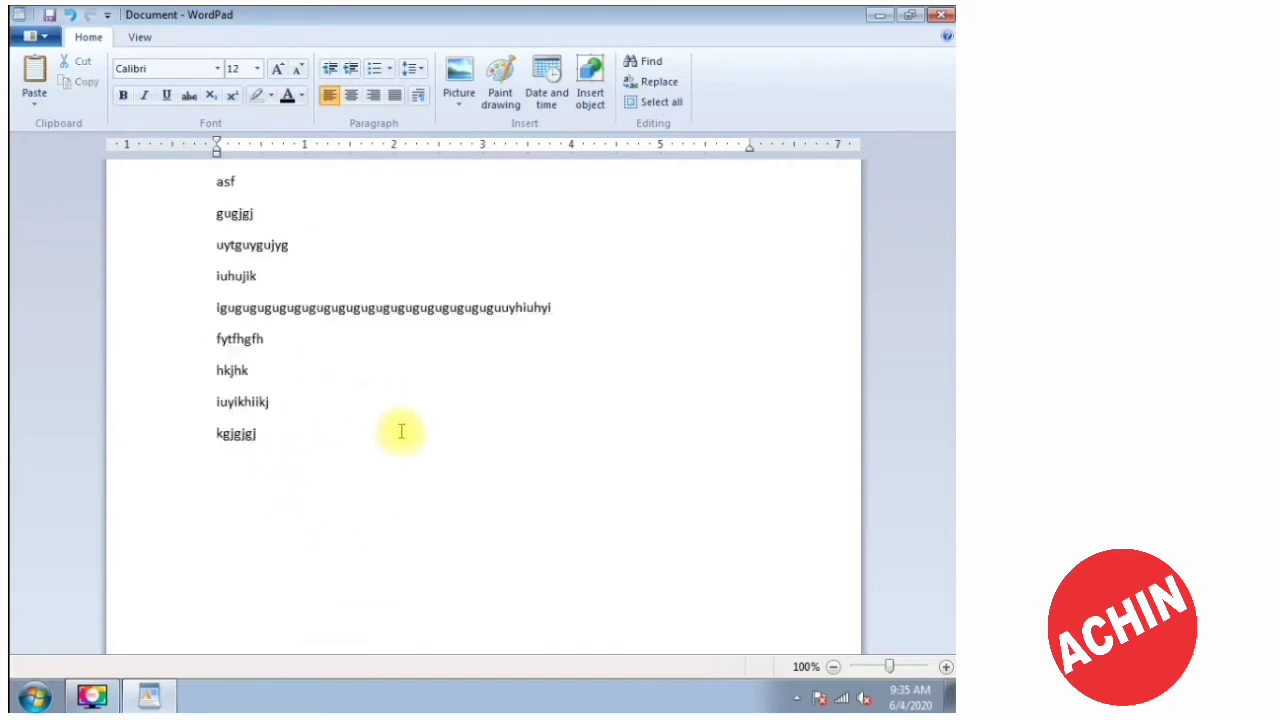
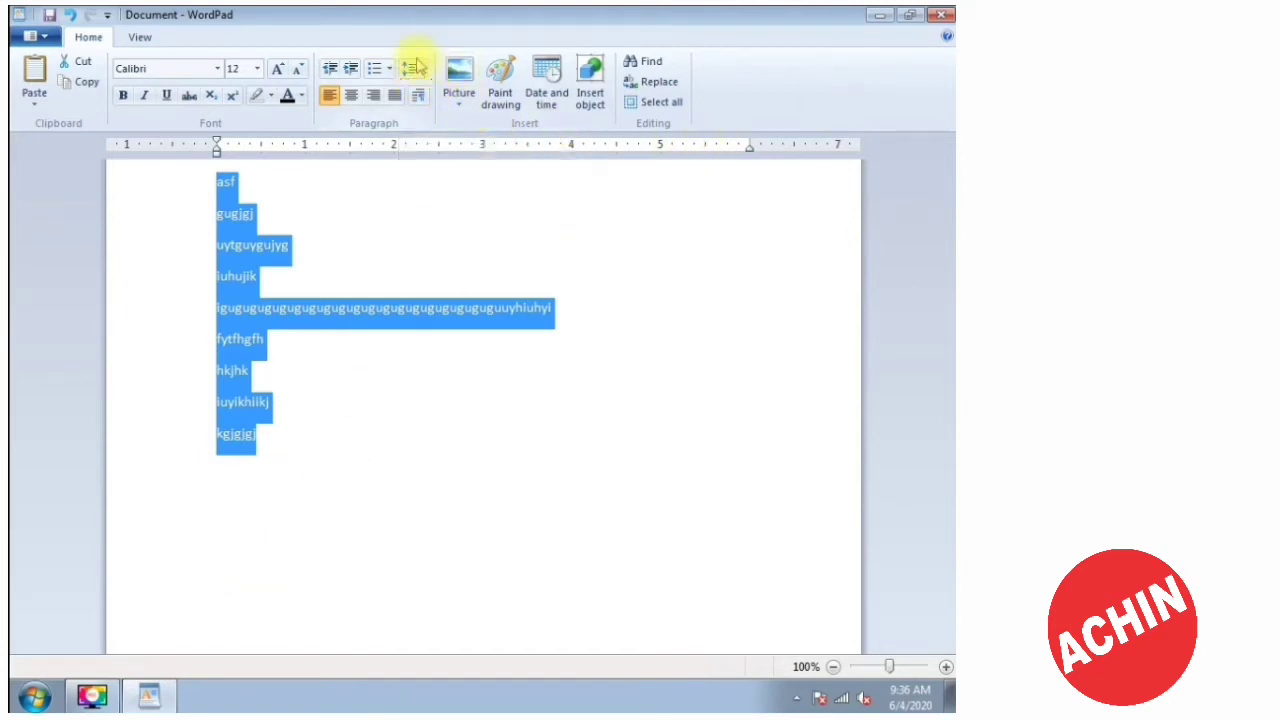
Try line spacings of 1.0, 1.15, 1.5 and 2 in turn on all the selected lines.
click(414, 68)
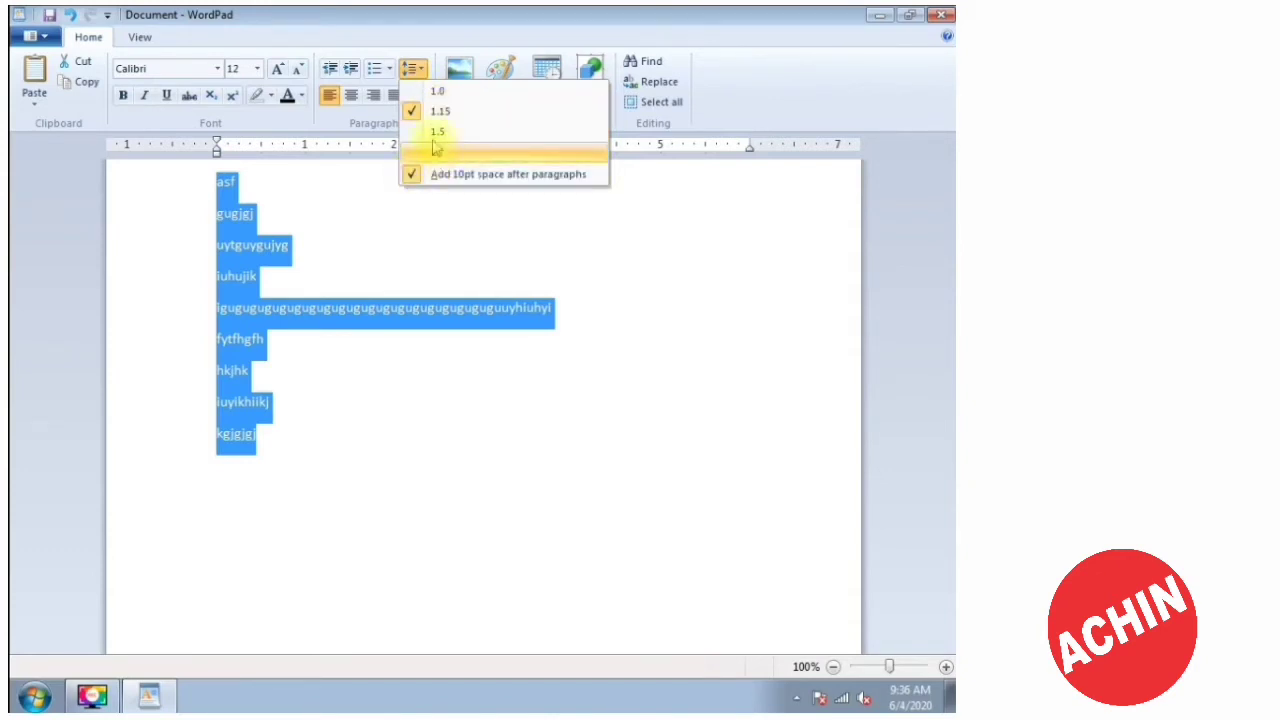
click(440, 96)
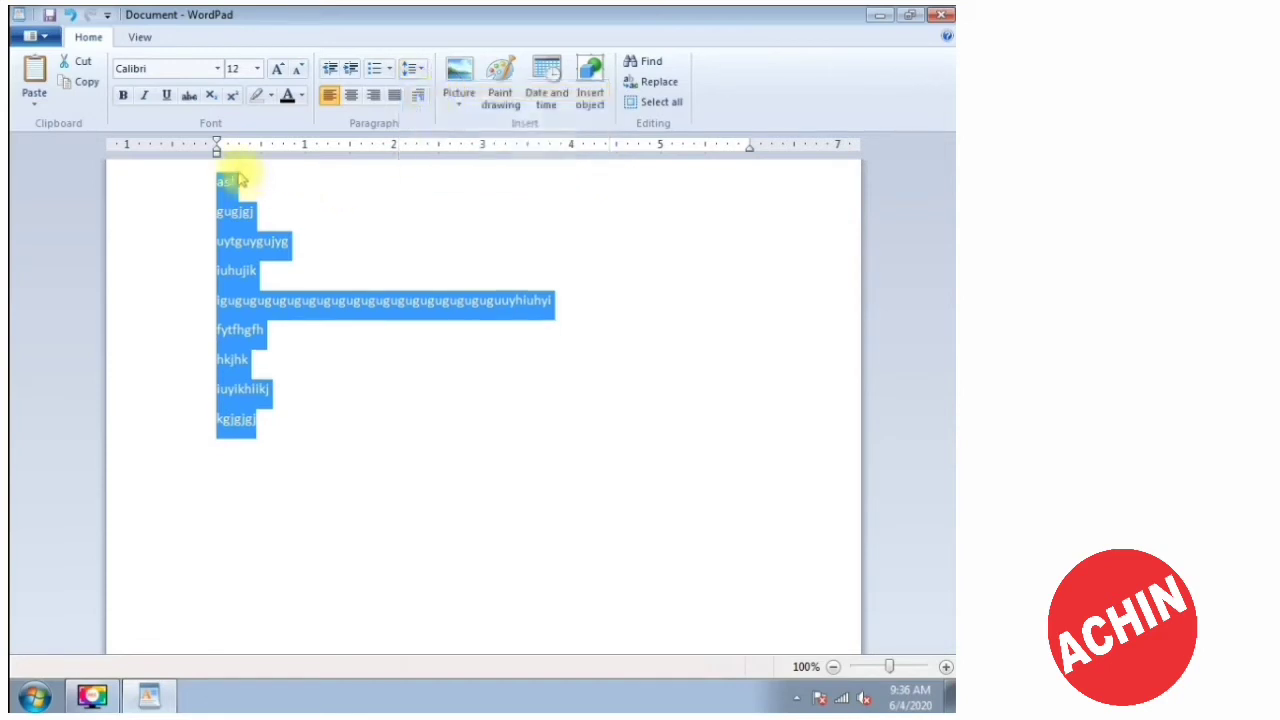
click(418, 68)
click(440, 111)
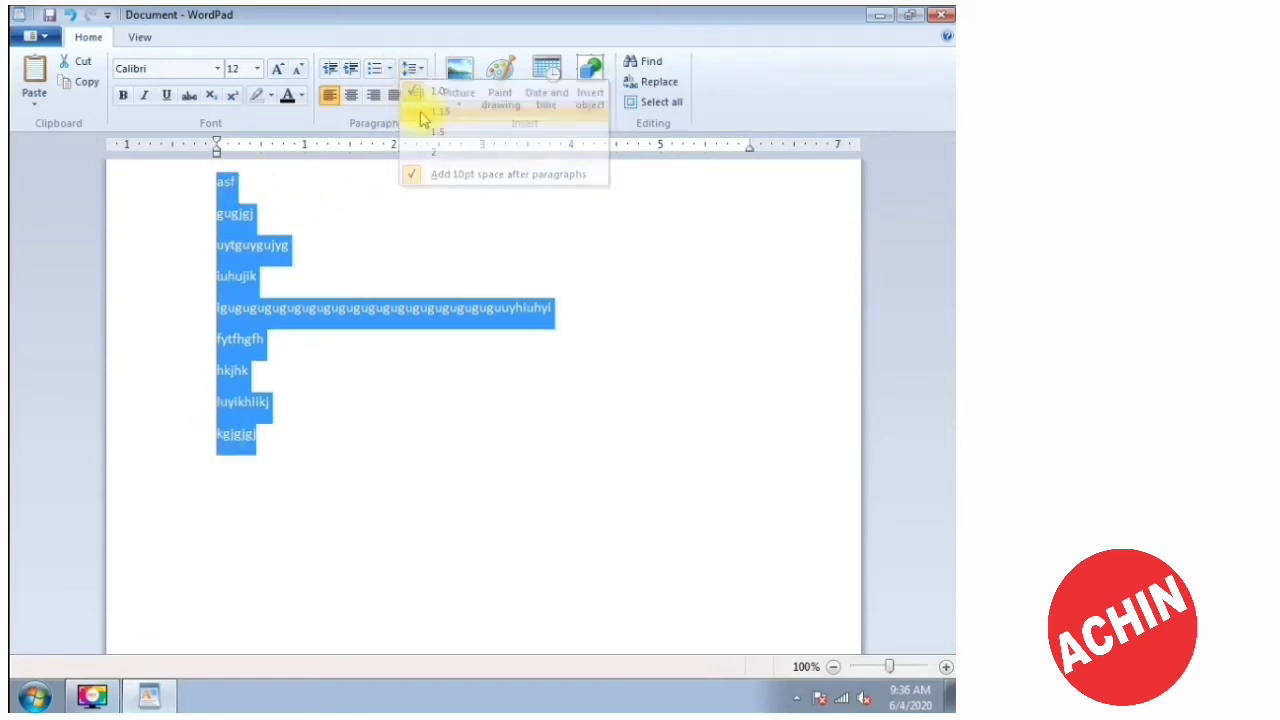
click(414, 66)
click(444, 135)
click(412, 68)
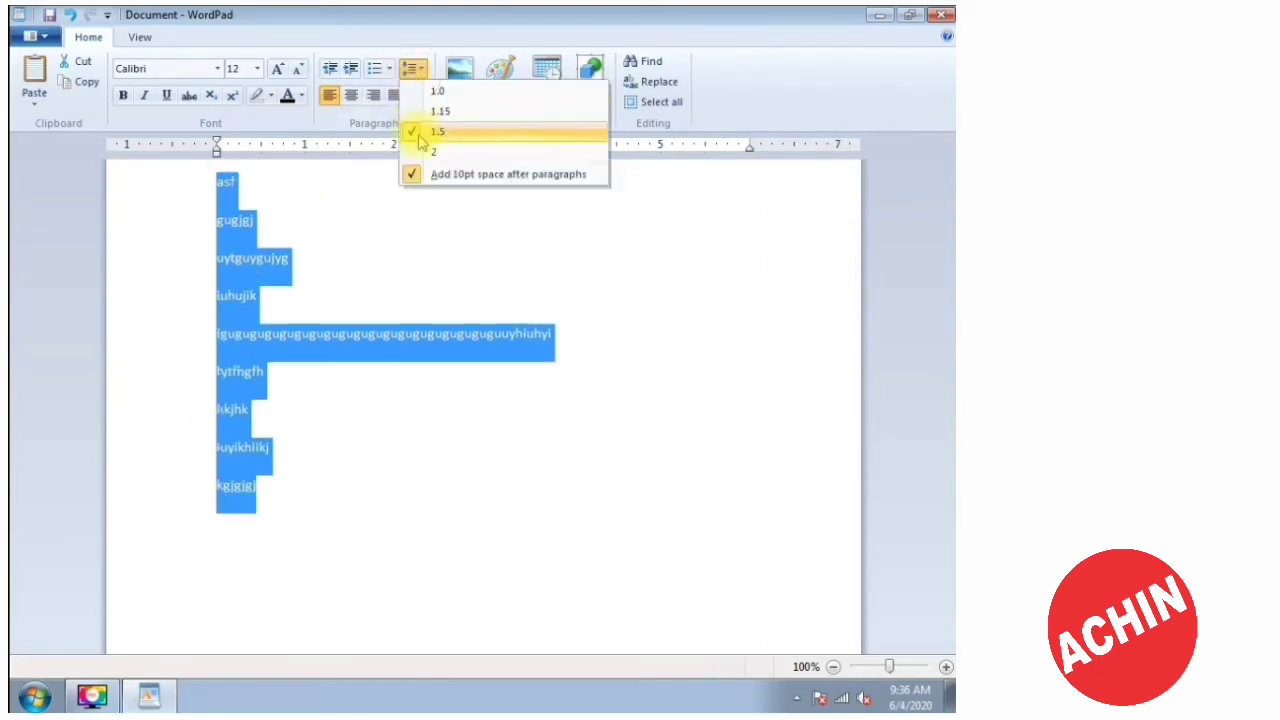
click(438, 150)
Set the line spacing of all the selected lines to 1.0.
click(414, 68)
click(425, 91)
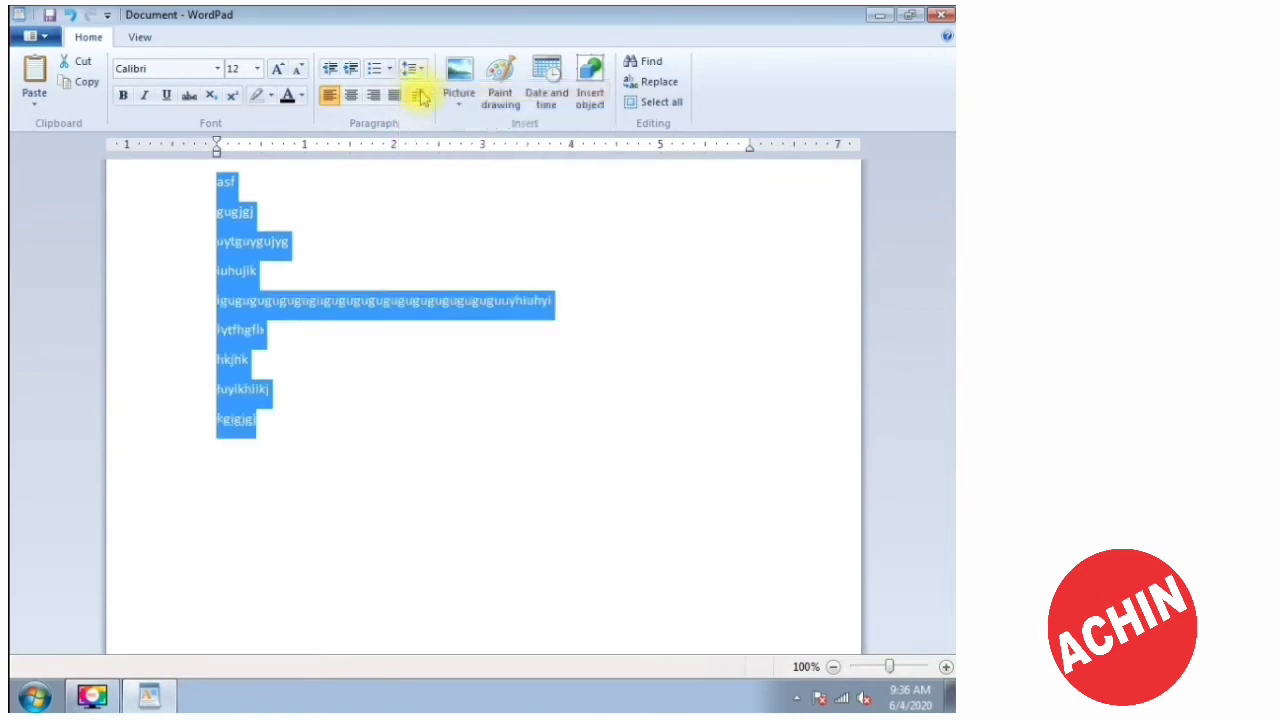
Remove the 10pt space after paragraphs from all the selected lines.
click(420, 67)
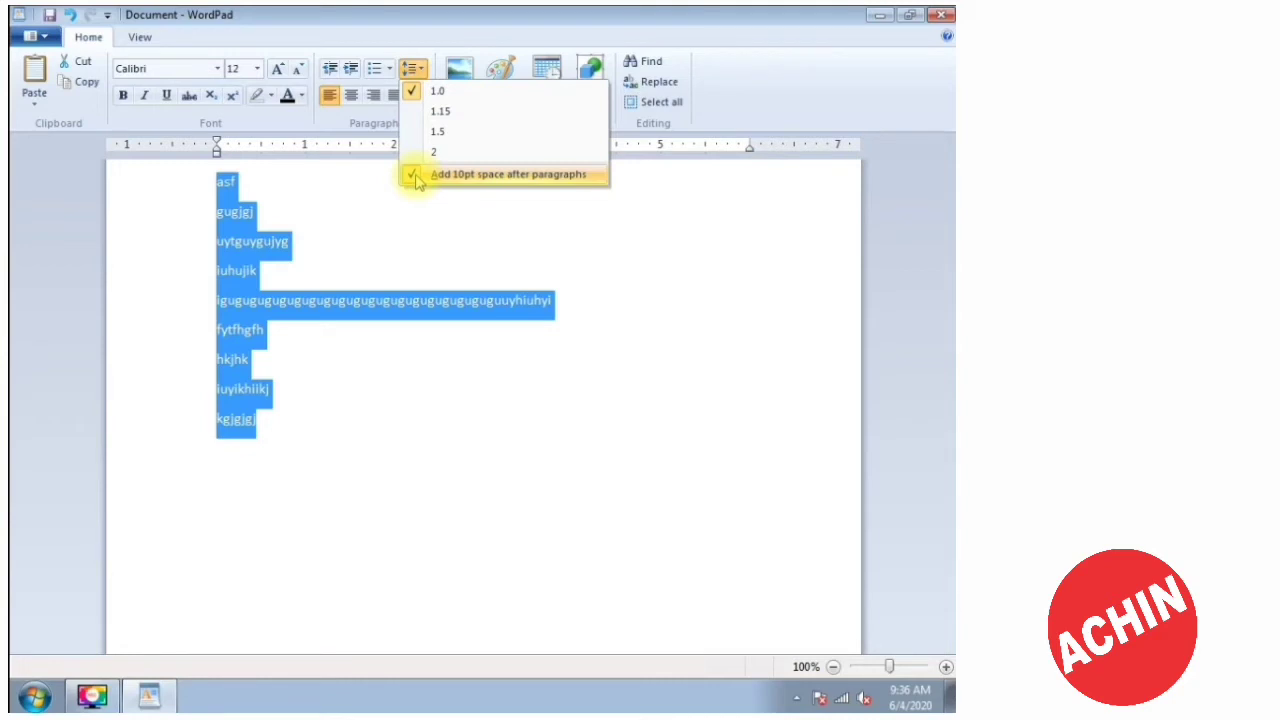
click(409, 177)
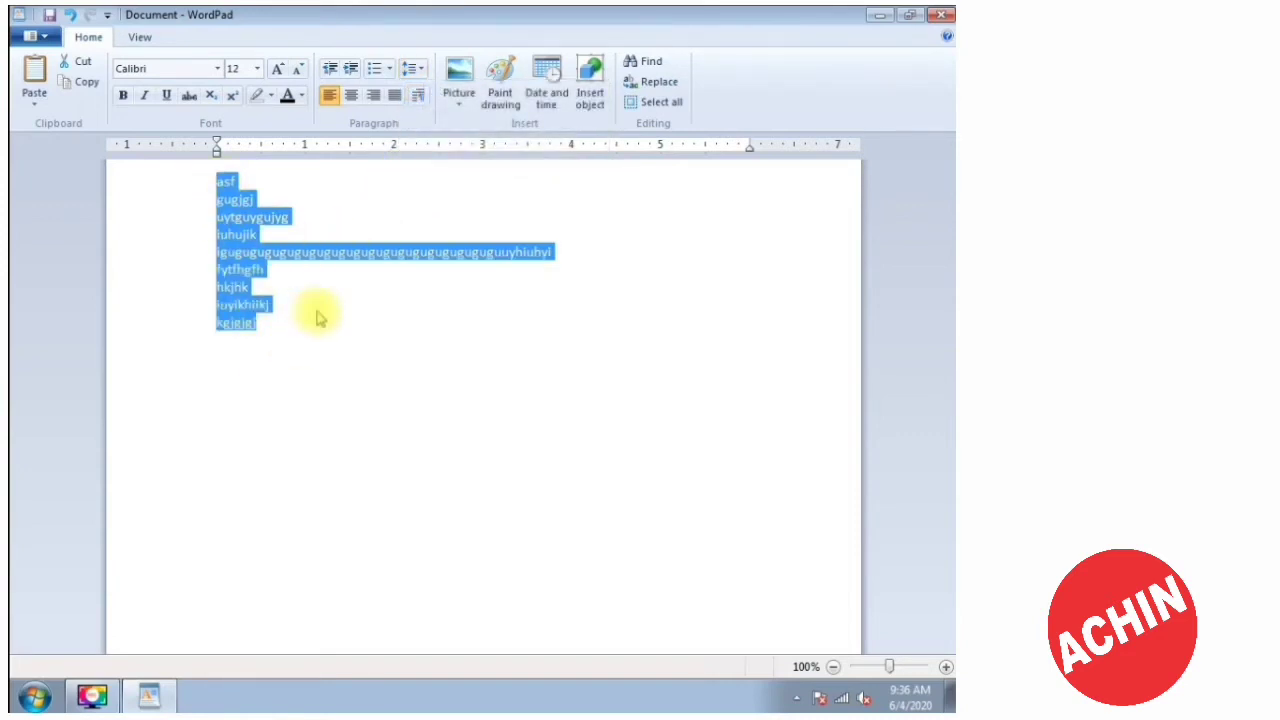
Replace the selected lines with the description starting "WordPad is a text-editing program you can use" and join its separate lines into one paragraph.
text(WordPad is a text-editing program you can use to create and edit documents. Unlike Notepad, WordPad documents can include rich formatting and graphics, and you can link to or embed objects, such as pictures or other documents)
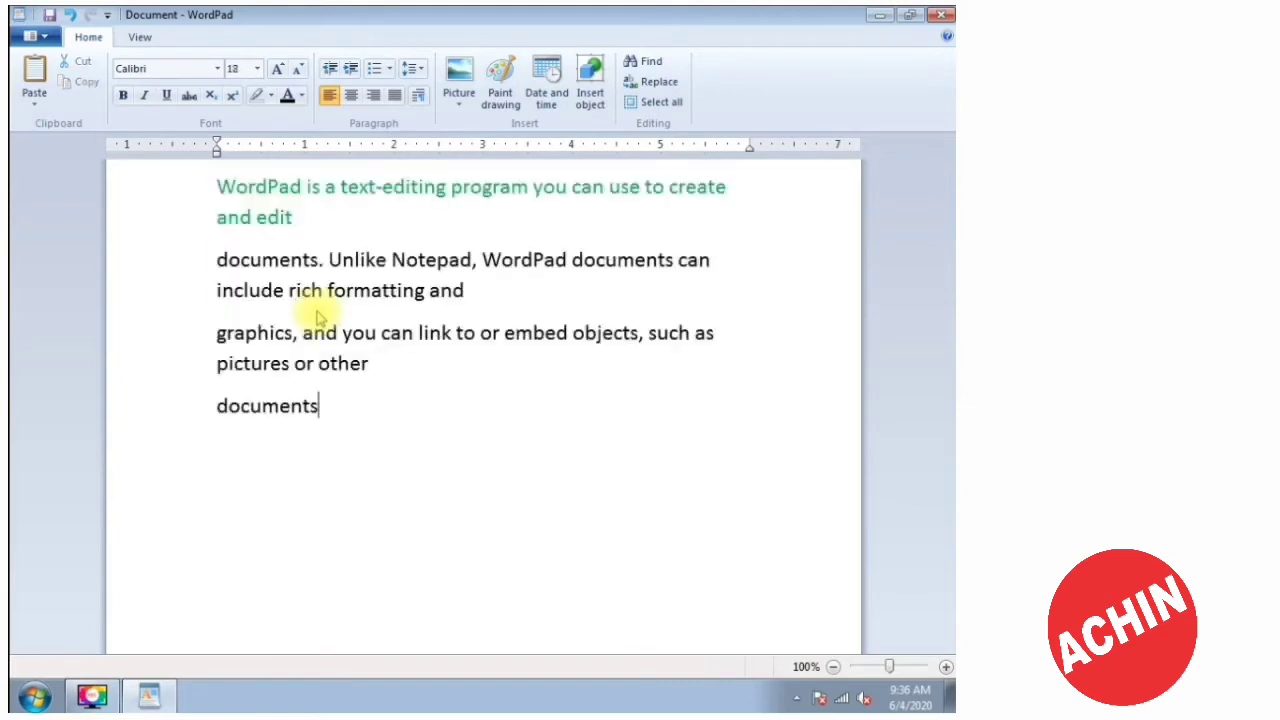
click(320, 217)
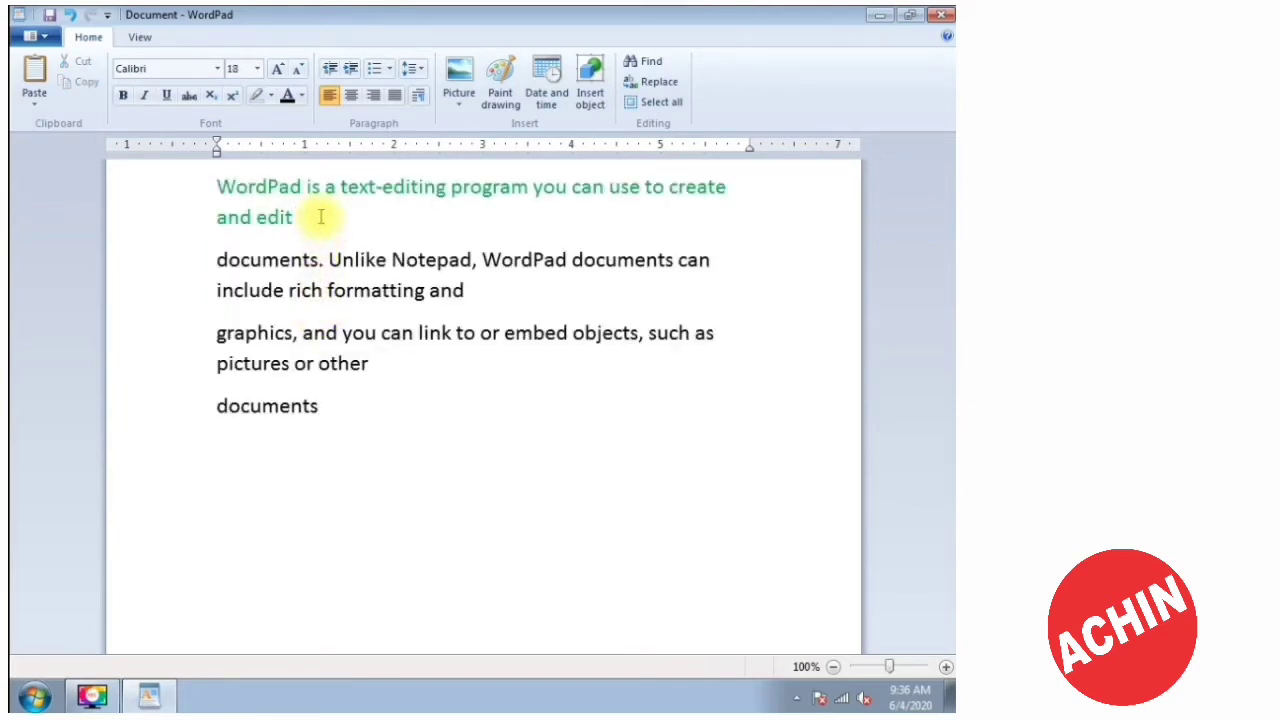
key(Return)
key(Delete)
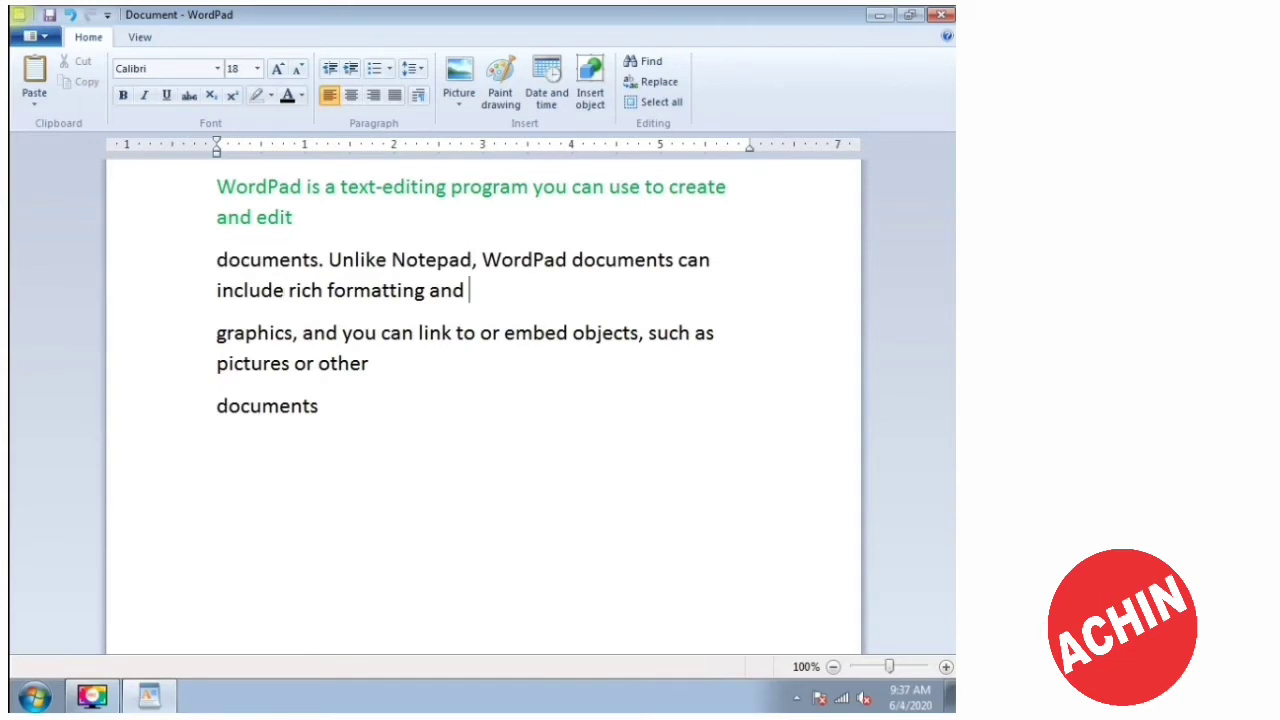
key(Delete)
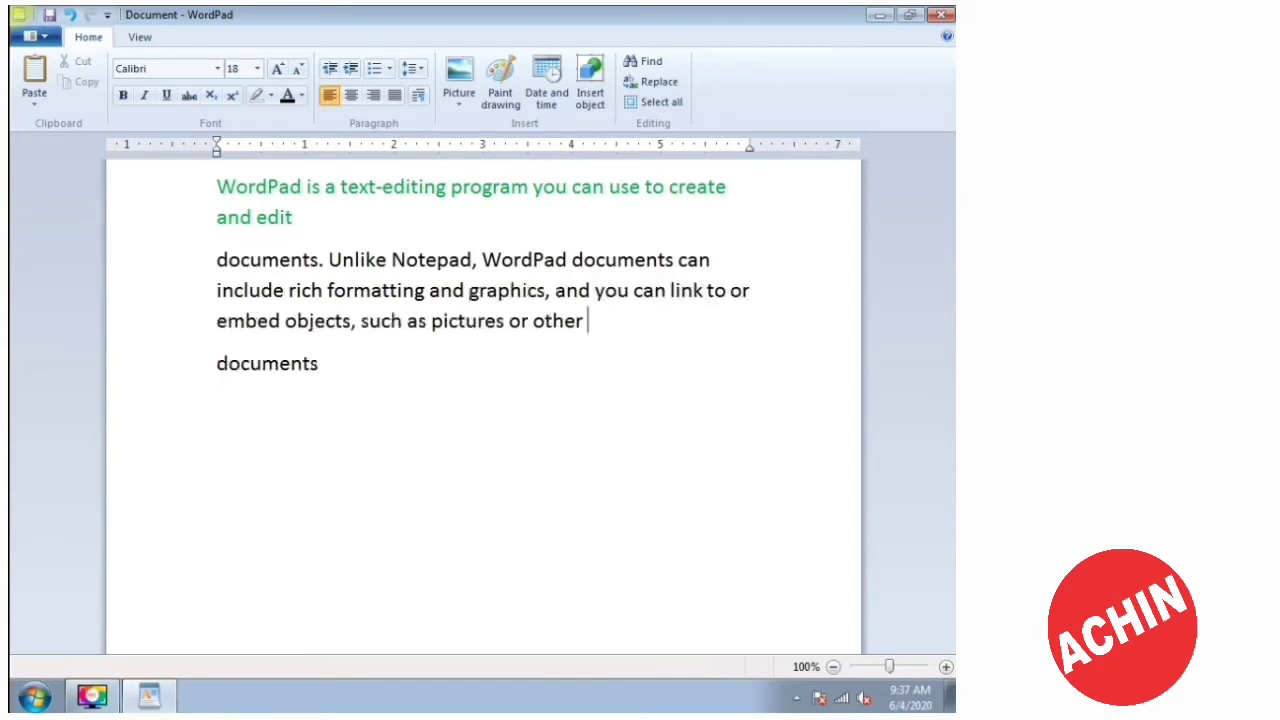
key(Delete)
click(292, 217)
key(Delete)
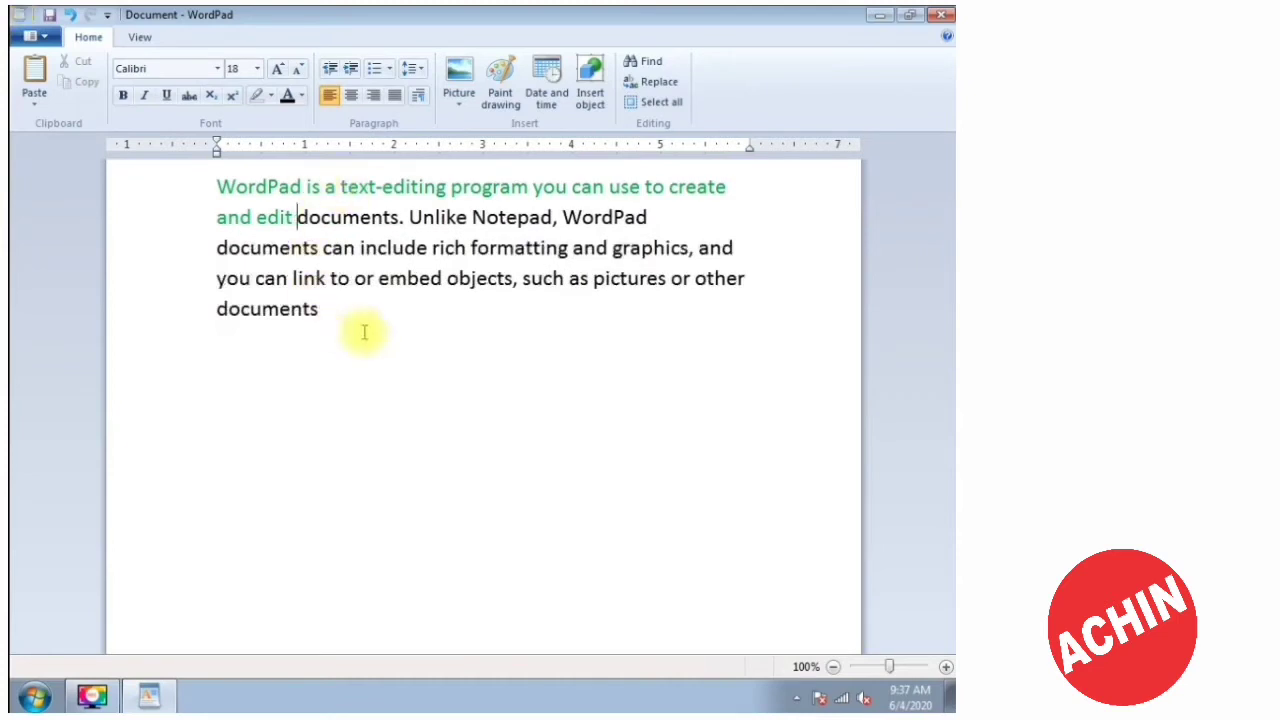
End the WordPad description with a period after "documents" and start a new line below it.
key(ctrl+a)
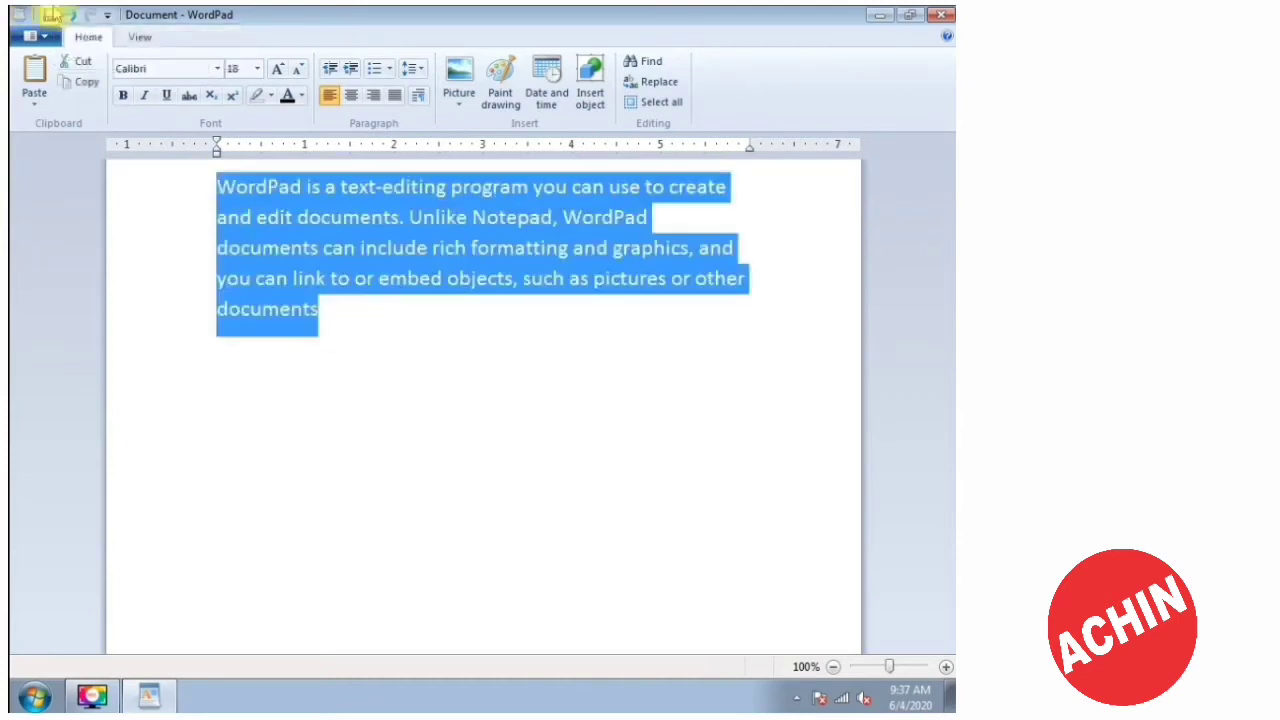
click(369, 306)
text(,)
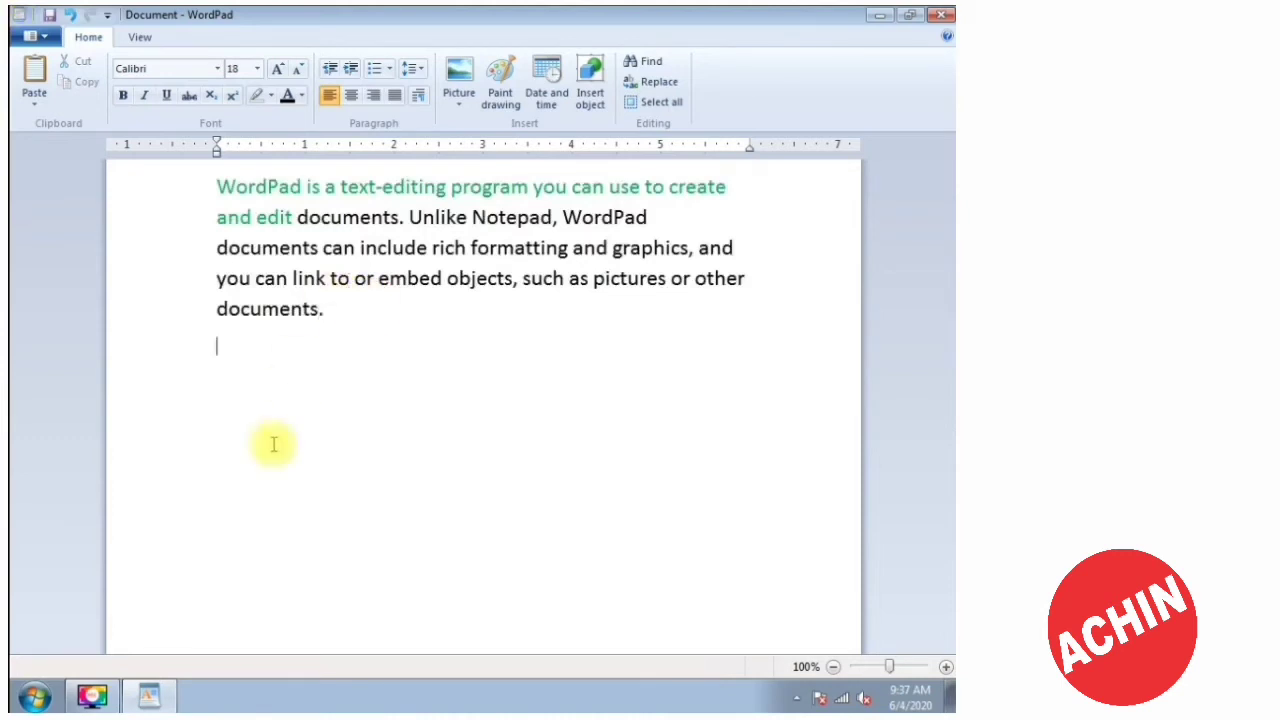
Copy the whole WordPad description and paste it three times over the selection to make three identical paragraphs.
drag(263, 423, 113, 141)
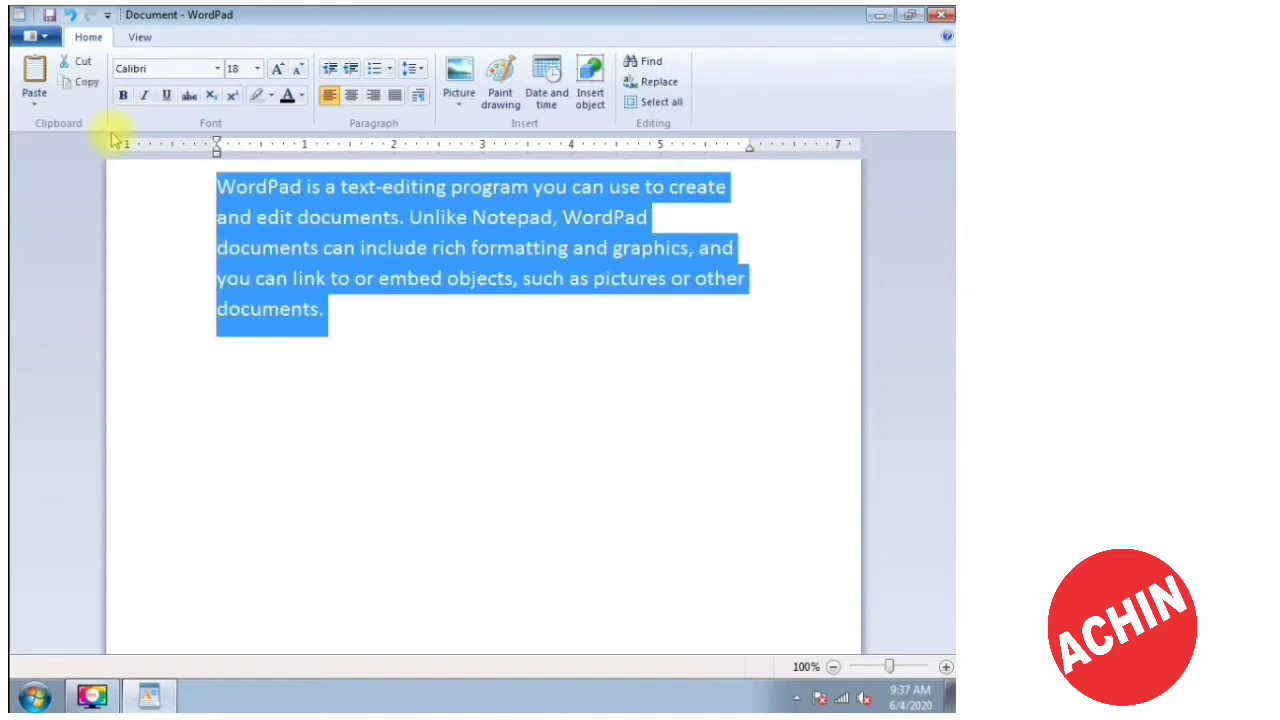
key(ctrl+c)
key(ctrl+v)
key(ctrl+v)
key(ctrl+v)
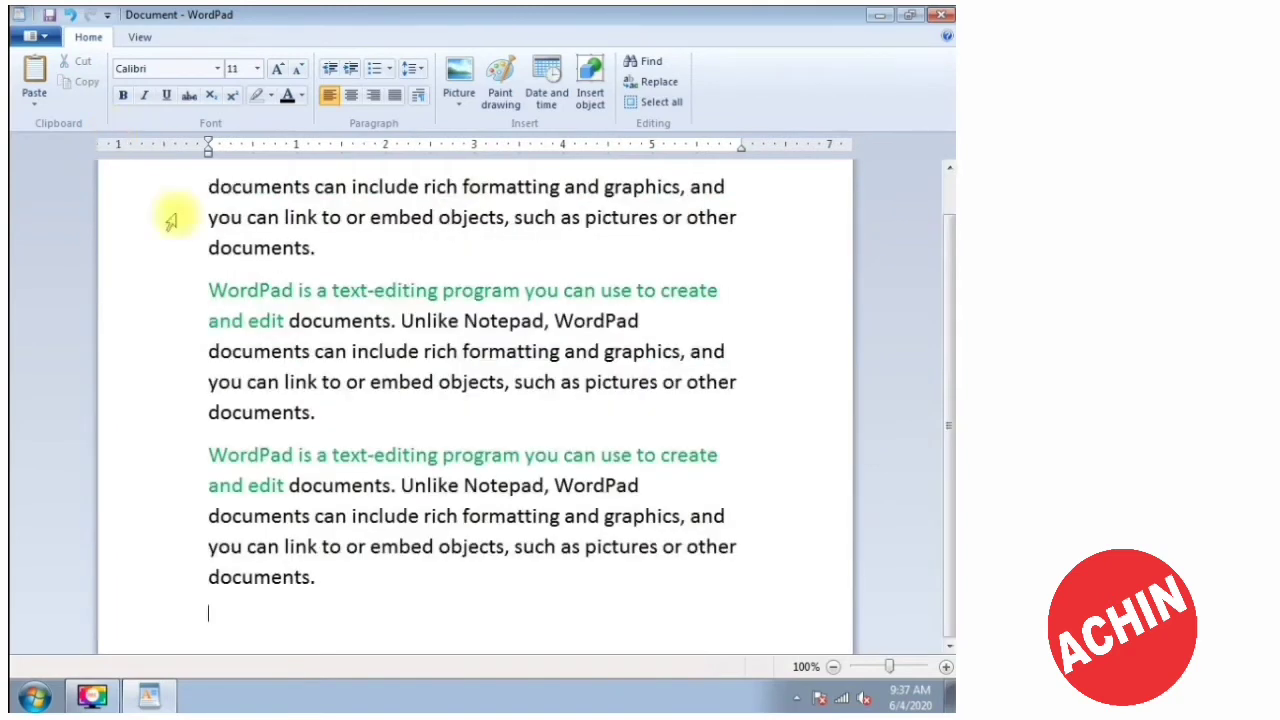
Select all three WordPad description paragraphs.
scroll(171, 208, up, 1)
scroll(304, 630, down, 1)
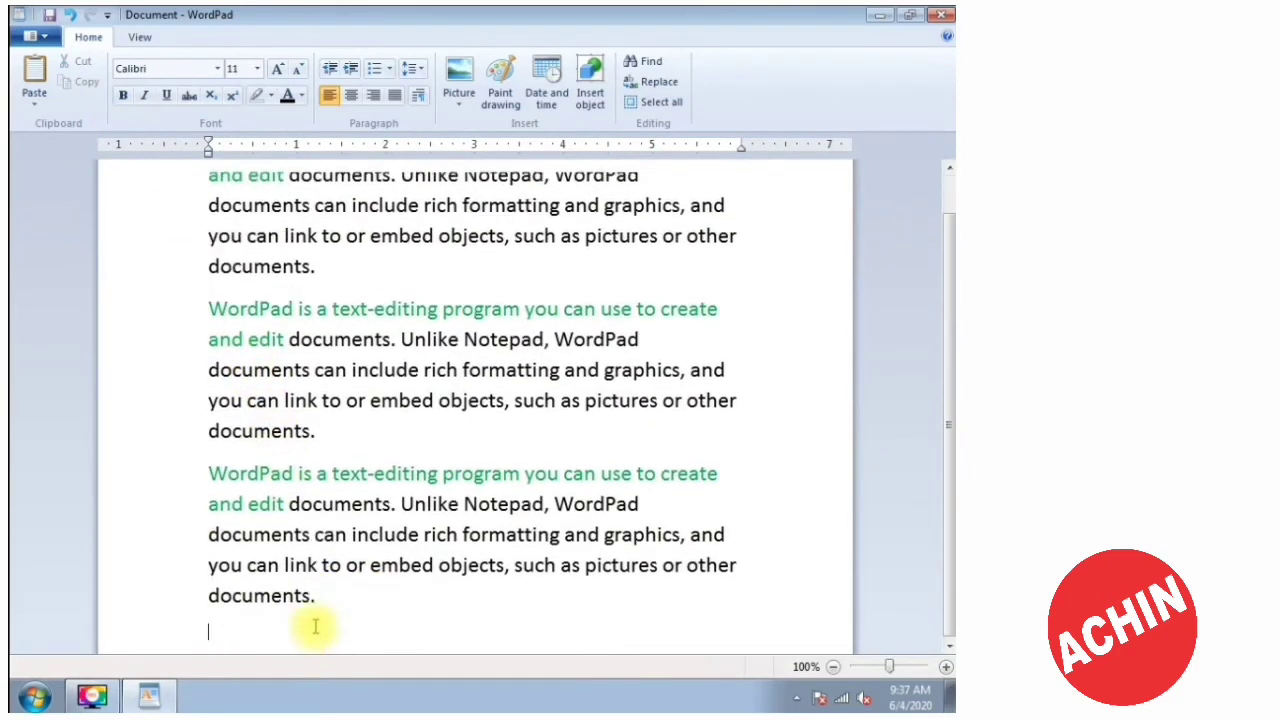
drag(314, 623, 91, 120)
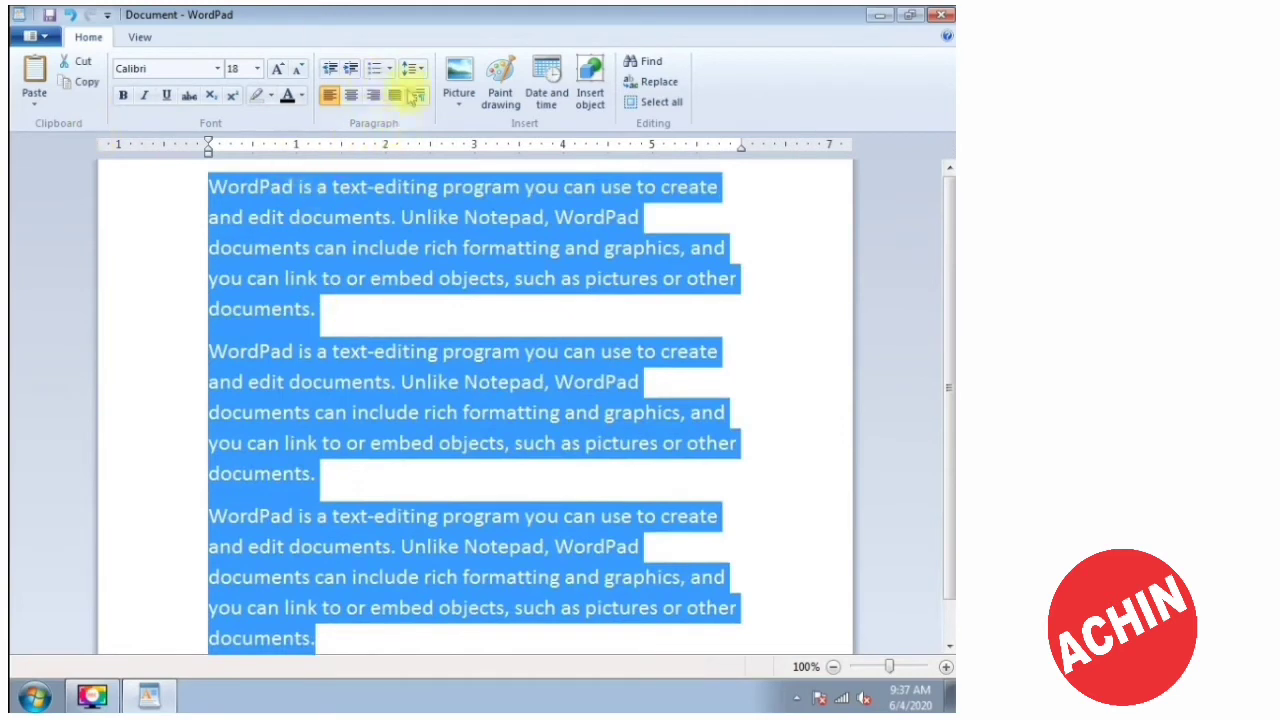
Toggle the 10pt space after paragraphs off and on several times for the selected text, leaving it on.
click(413, 68)
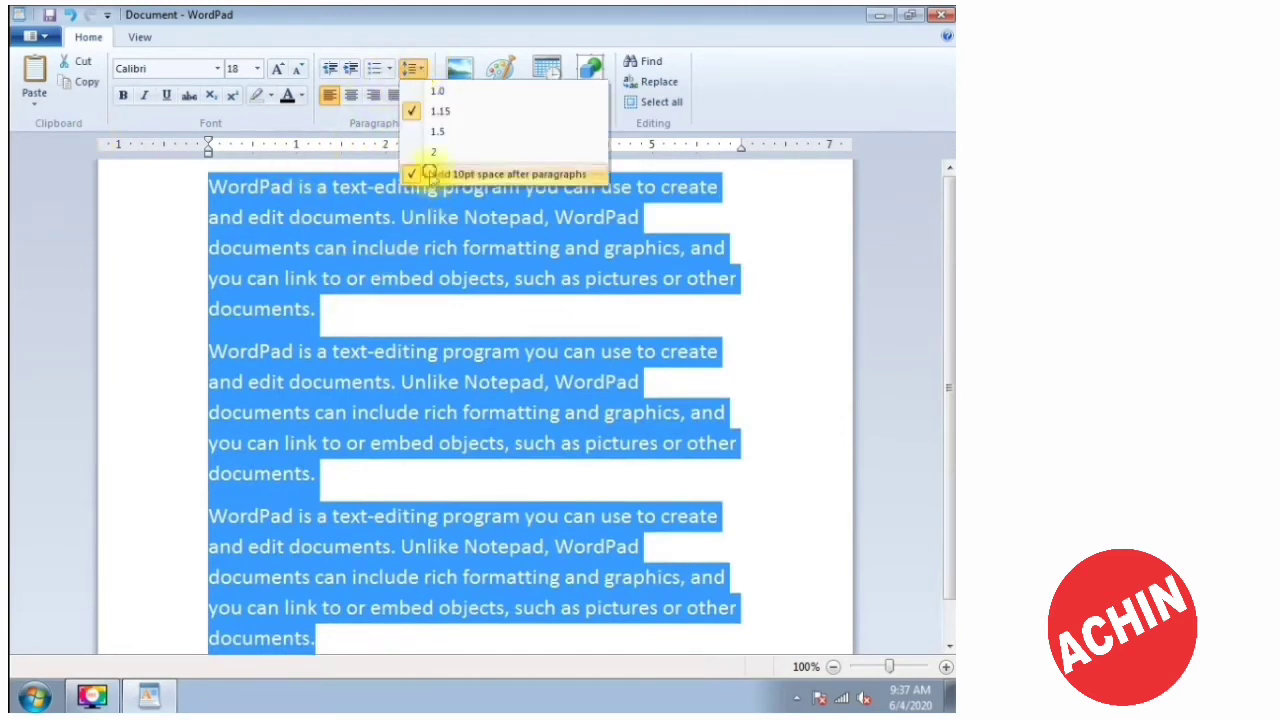
click(430, 173)
click(422, 72)
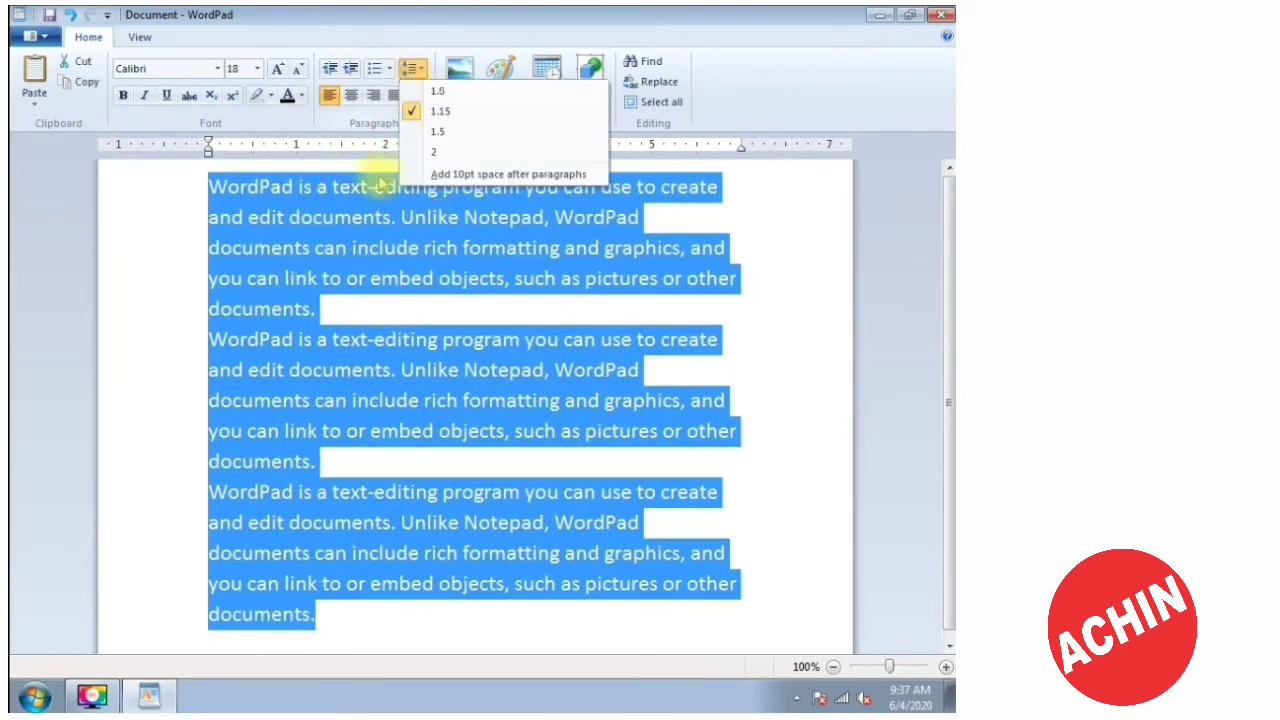
click(430, 172)
click(418, 67)
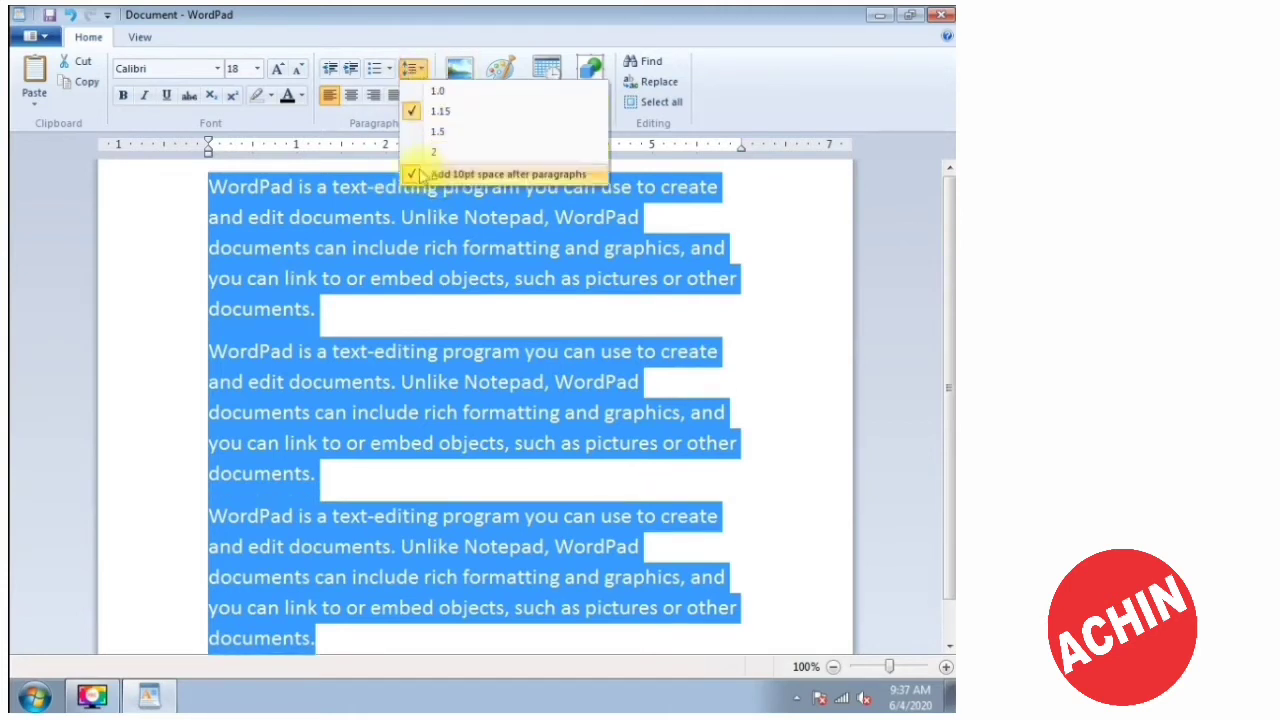
click(420, 173)
click(414, 66)
click(410, 173)
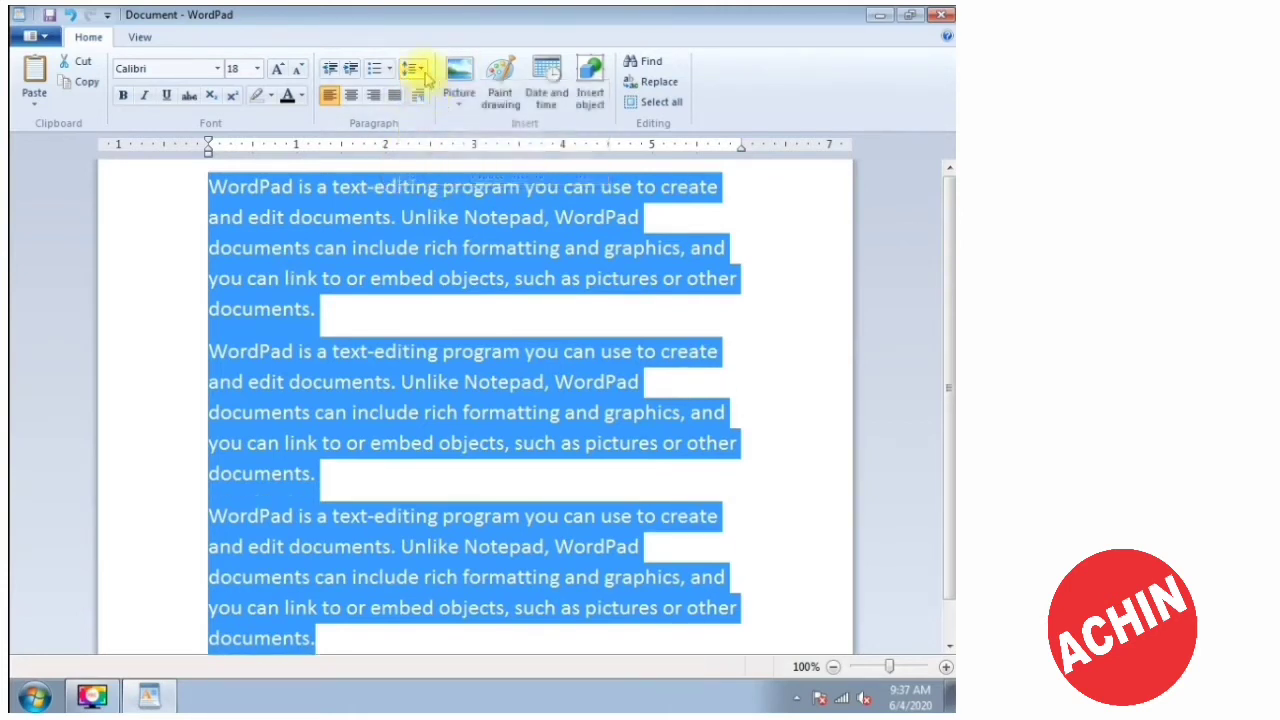
click(412, 68)
click(418, 172)
click(420, 66)
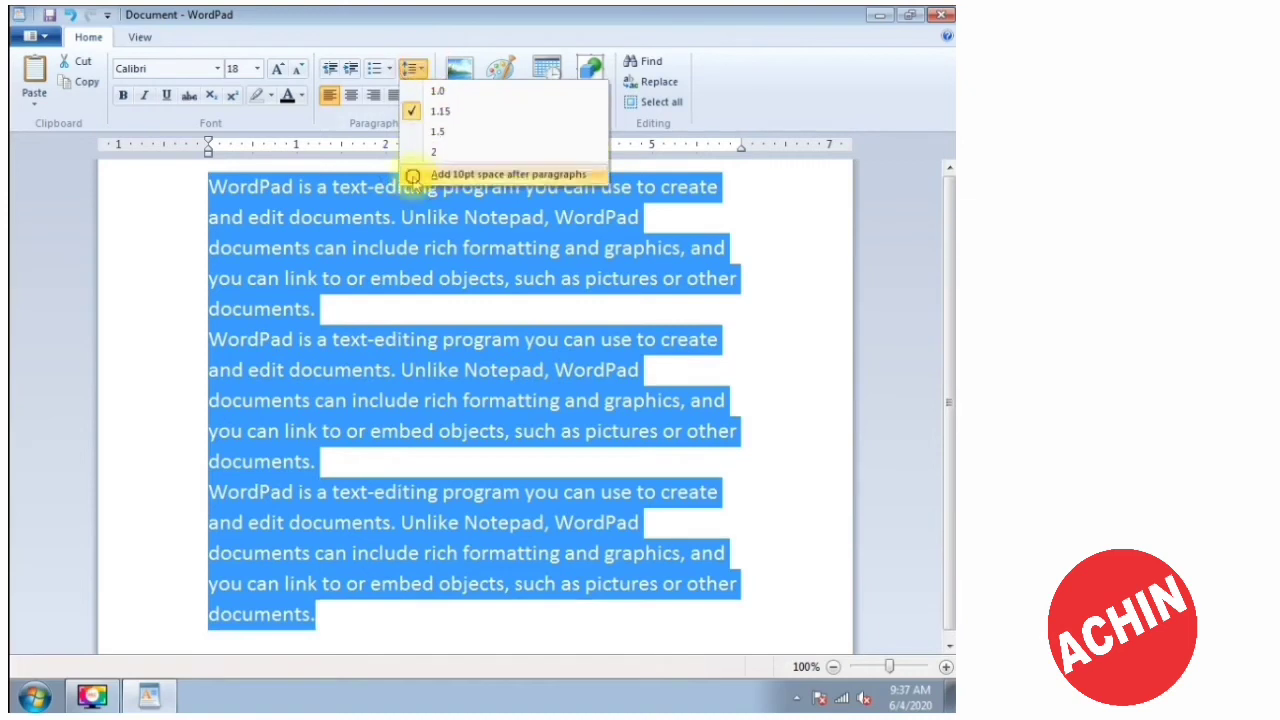
click(410, 173)
click(412, 66)
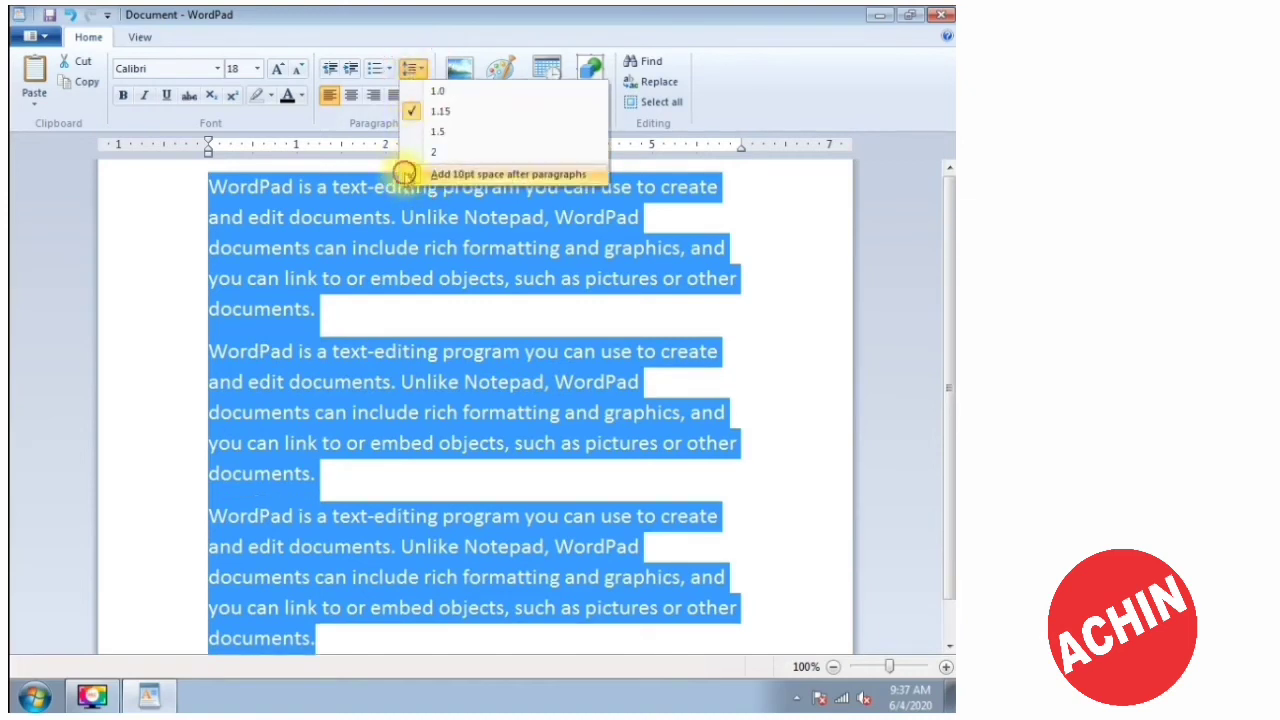
click(404, 173)
click(412, 66)
click(410, 173)
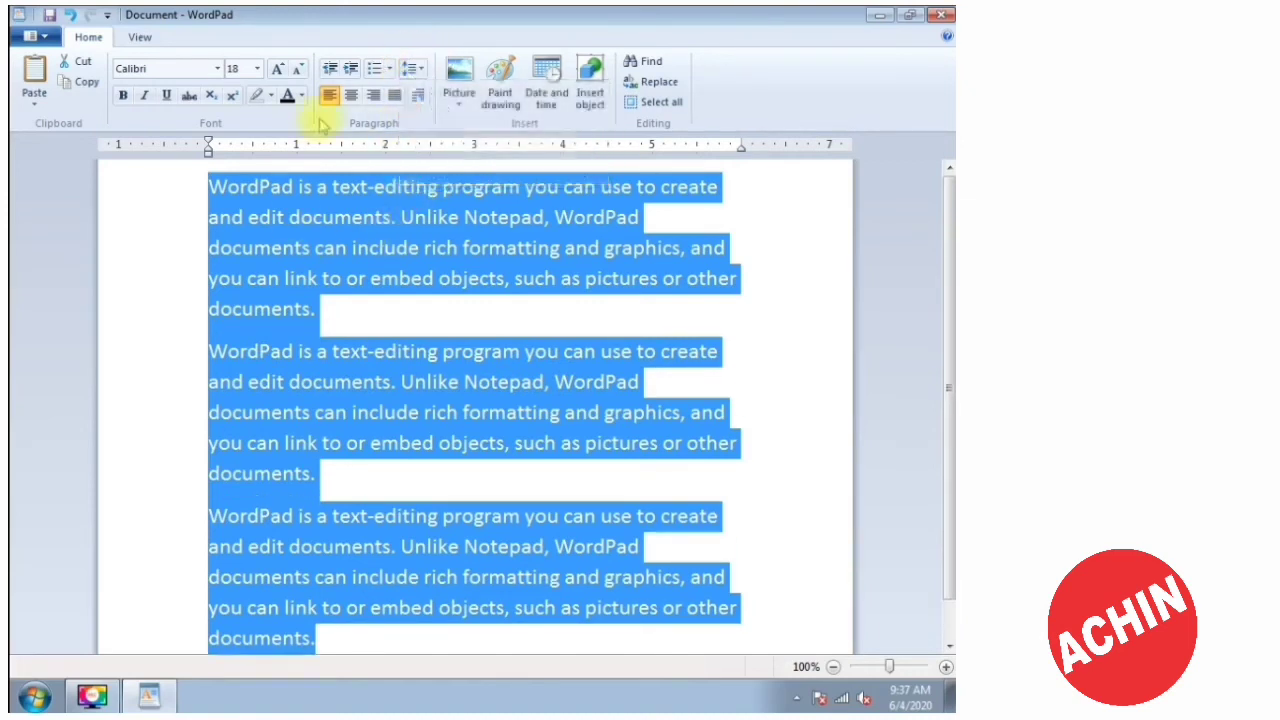
Set the line spacing of the three selected paragraphs to 2 and remove the 10pt space after paragraphs.
click(412, 66)
click(433, 151)
click(418, 70)
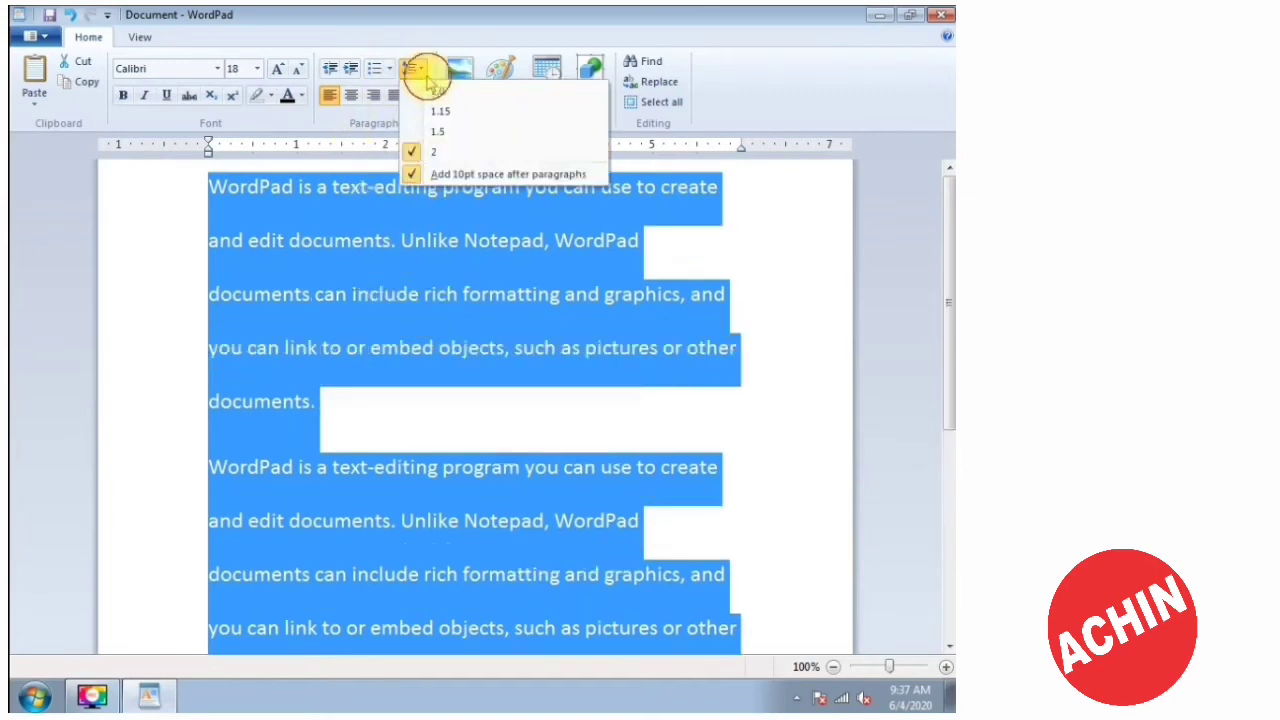
click(412, 173)
Reduce the line spacing of the selected paragraphs to 1.15 and then to 1.0, and deselect the text.
click(411, 68)
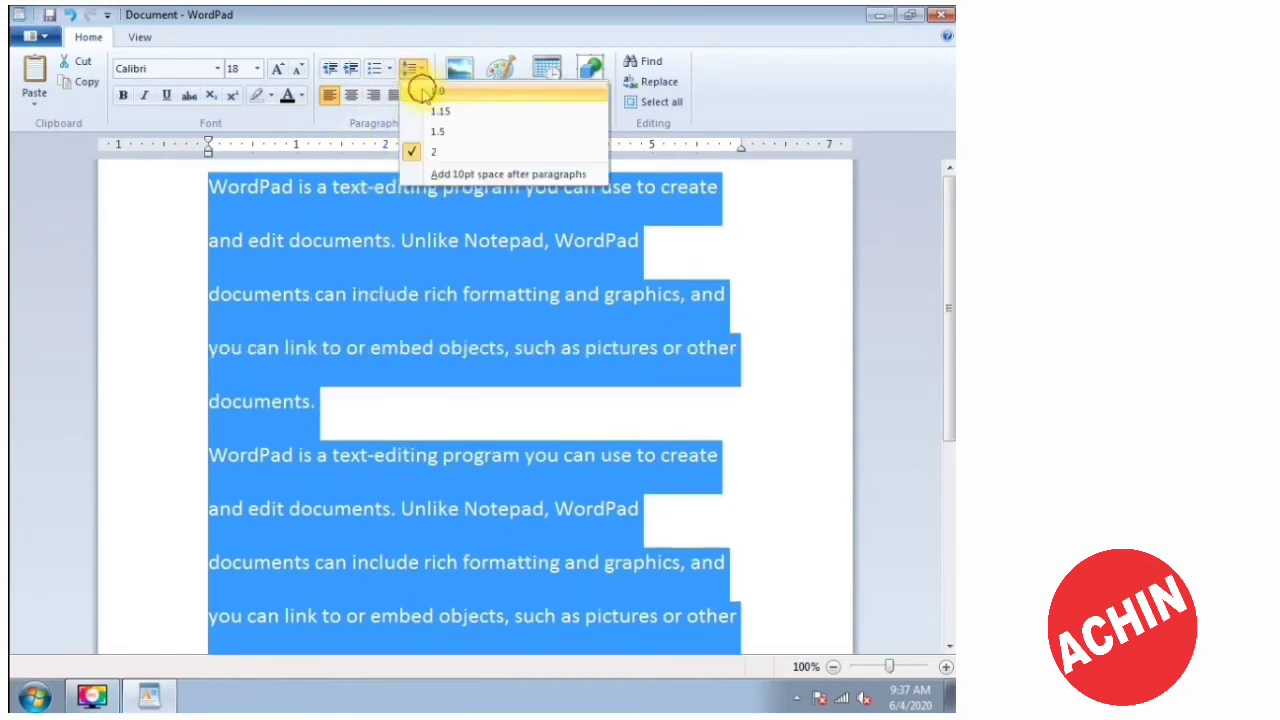
click(425, 111)
click(412, 68)
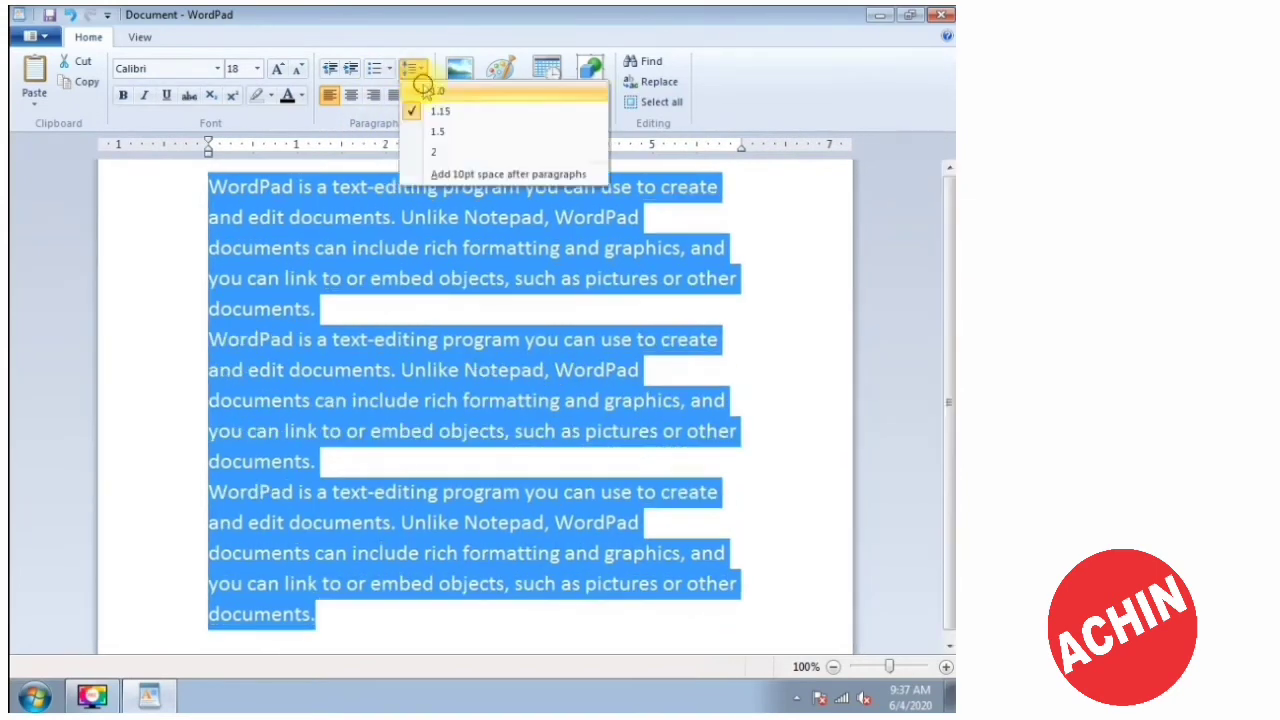
click(425, 91)
click(489, 590)
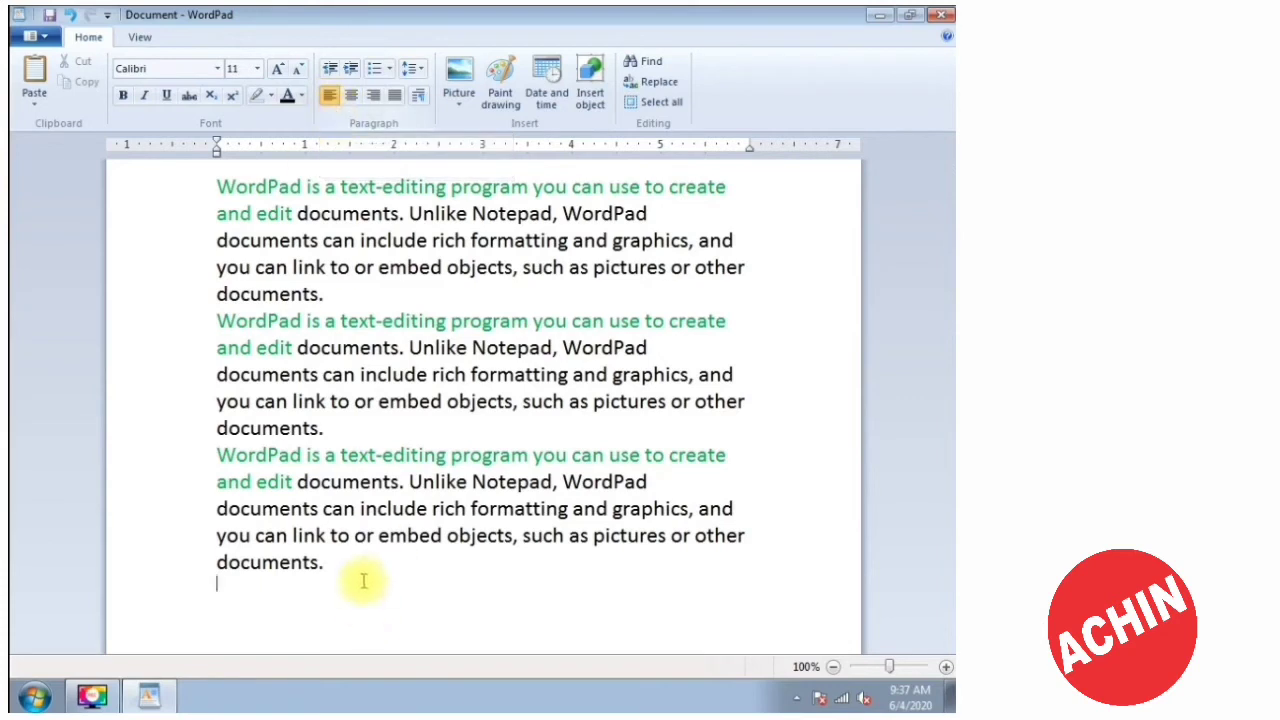
drag(360, 580, 177, 171)
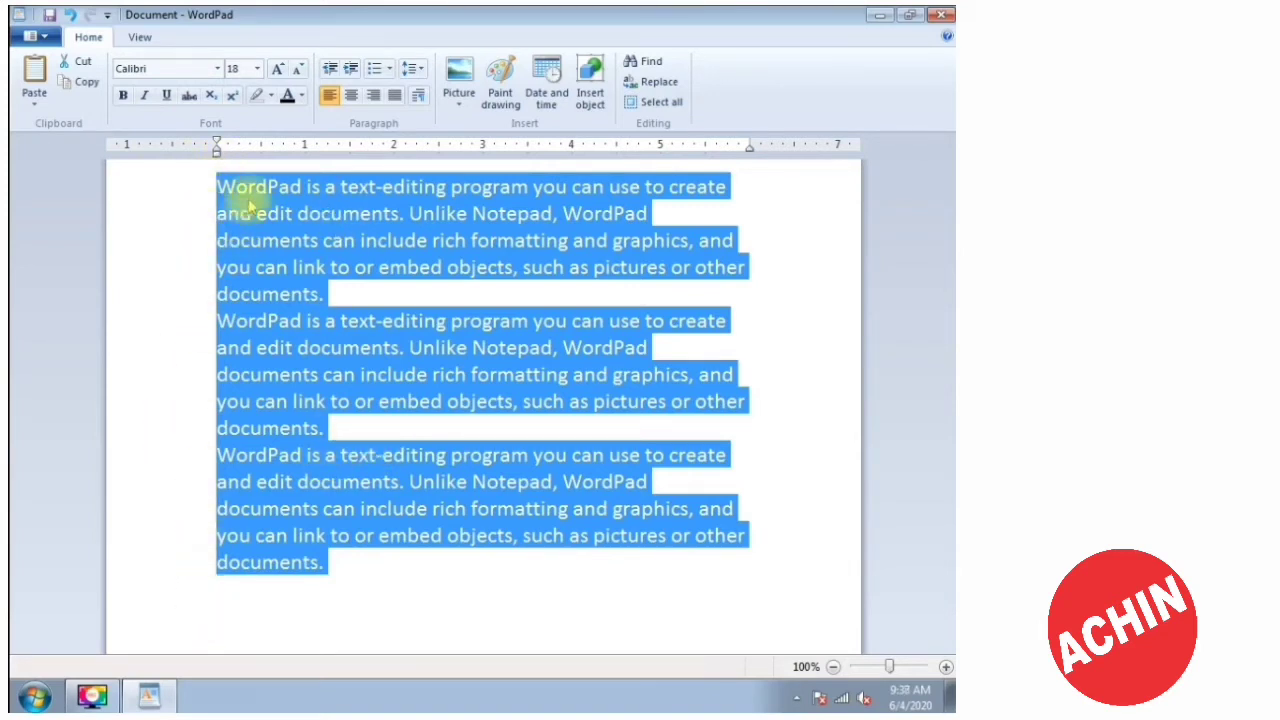
click(723, 207)
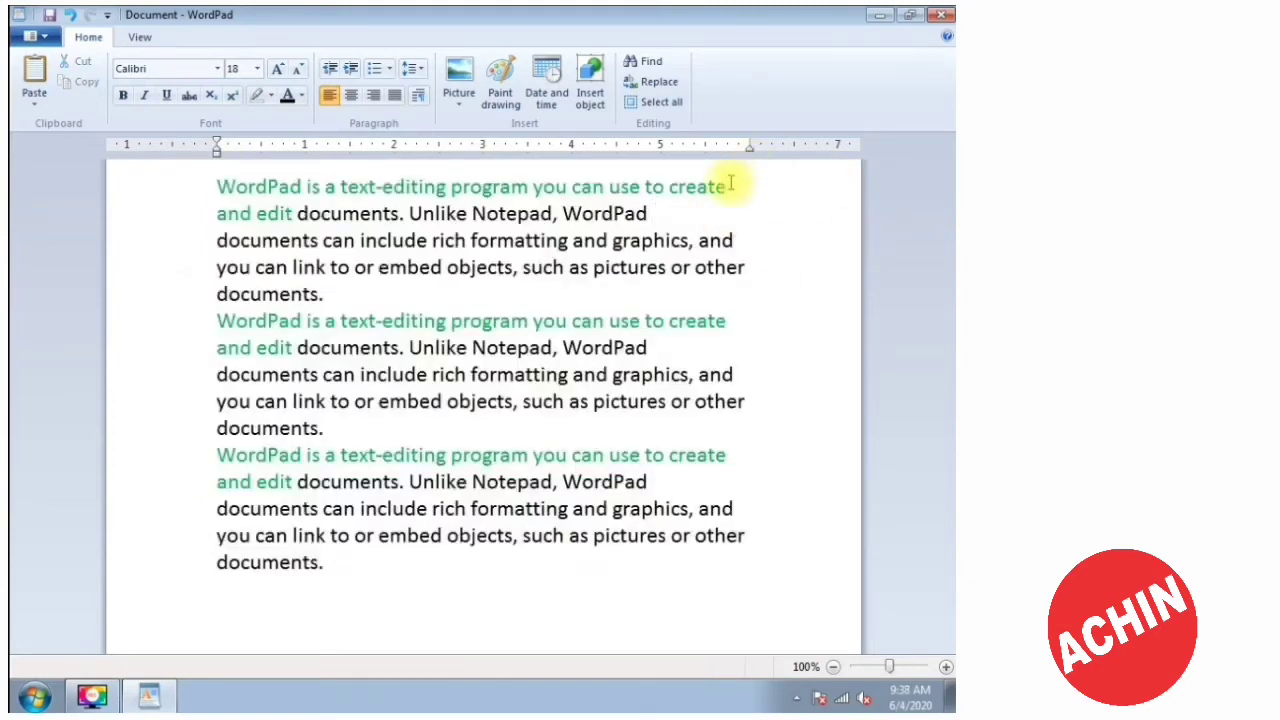
click(732, 186)
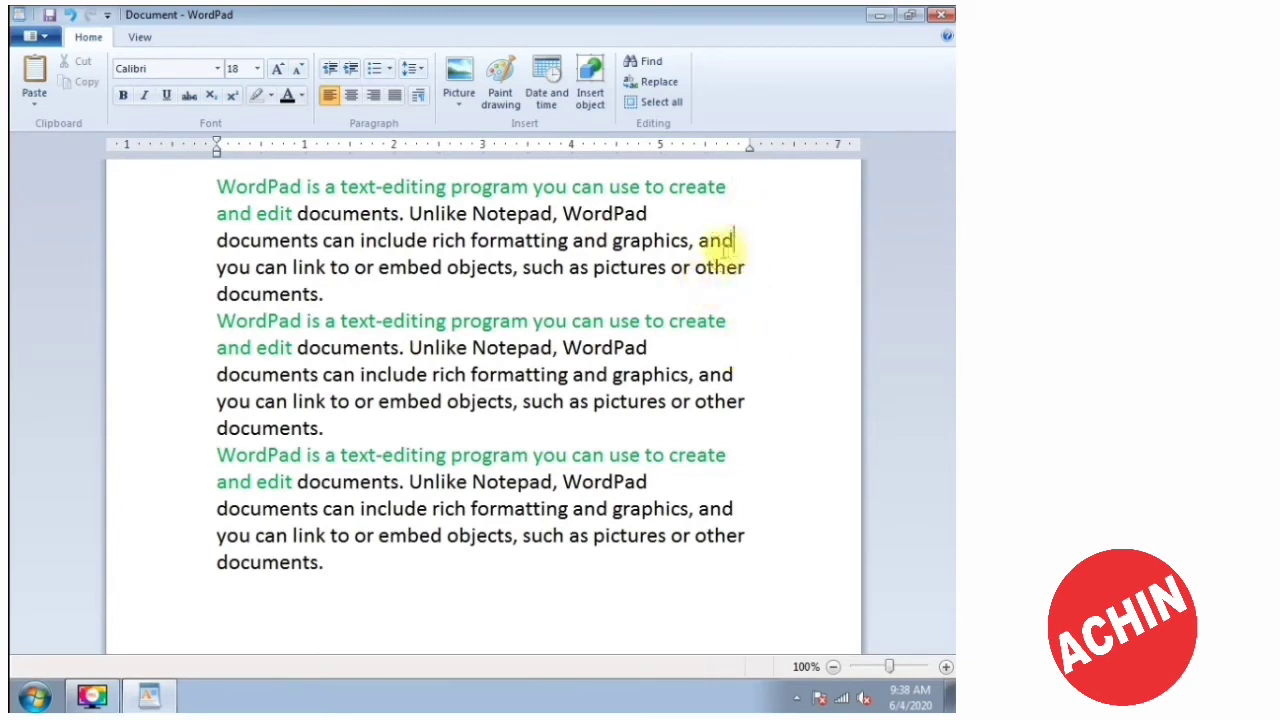
click(656, 213)
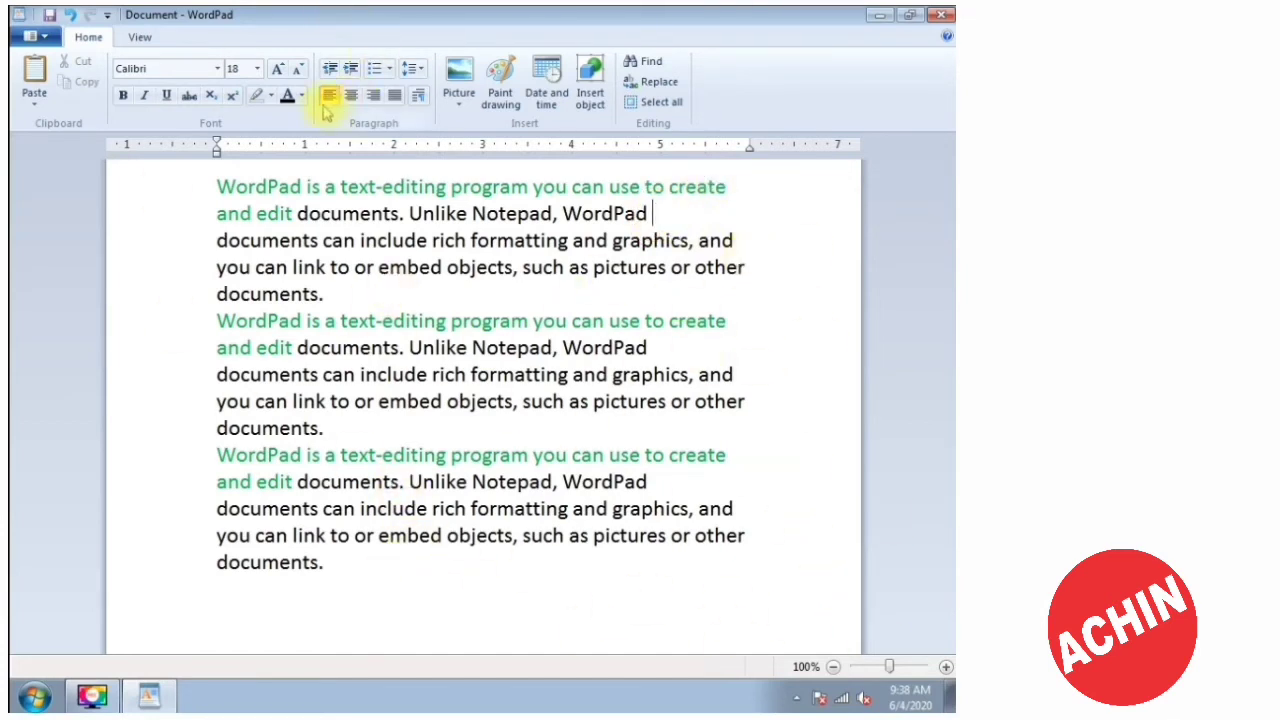
Select all three paragraphs, centre them and then align them to the right.
drag(363, 563, 200, 63)
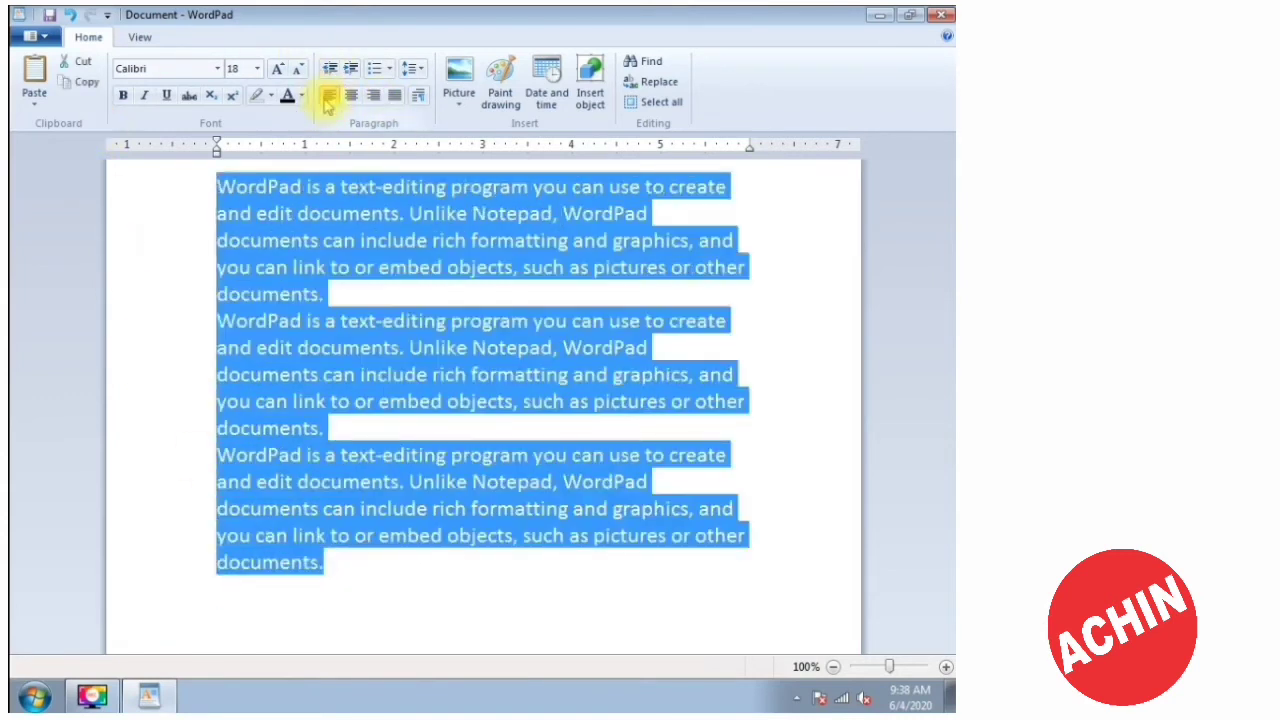
click(351, 95)
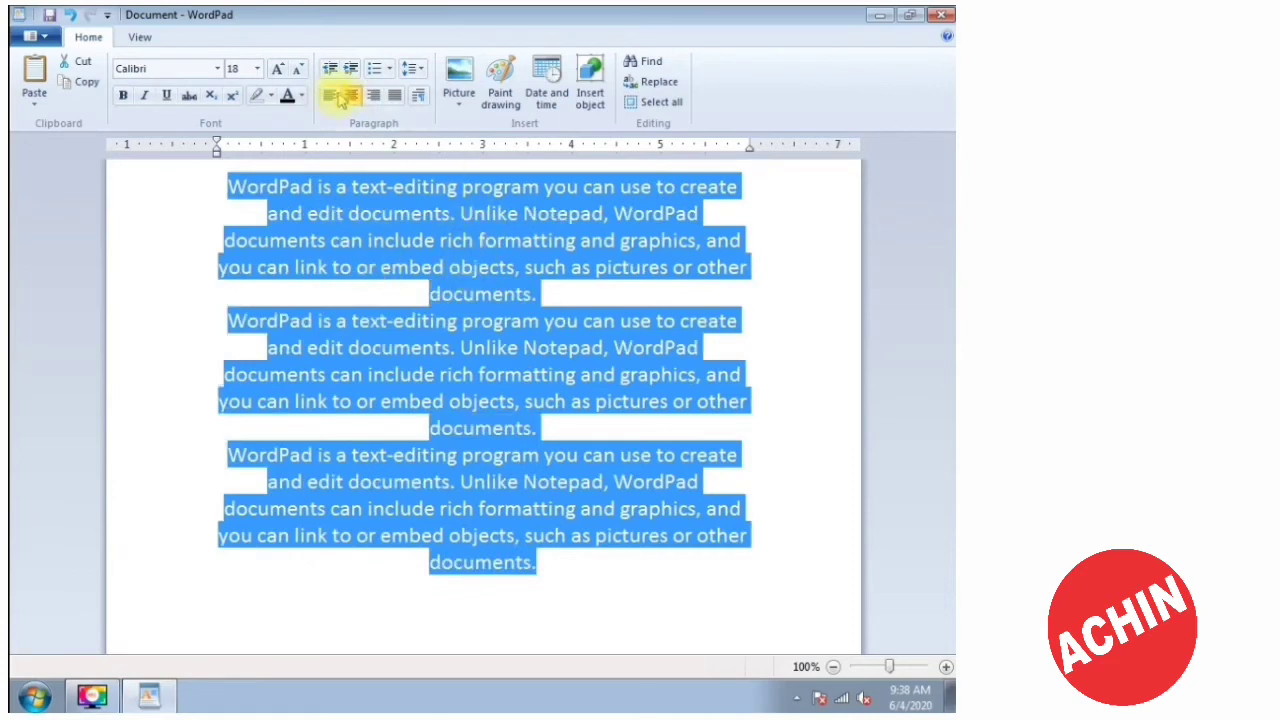
click(373, 95)
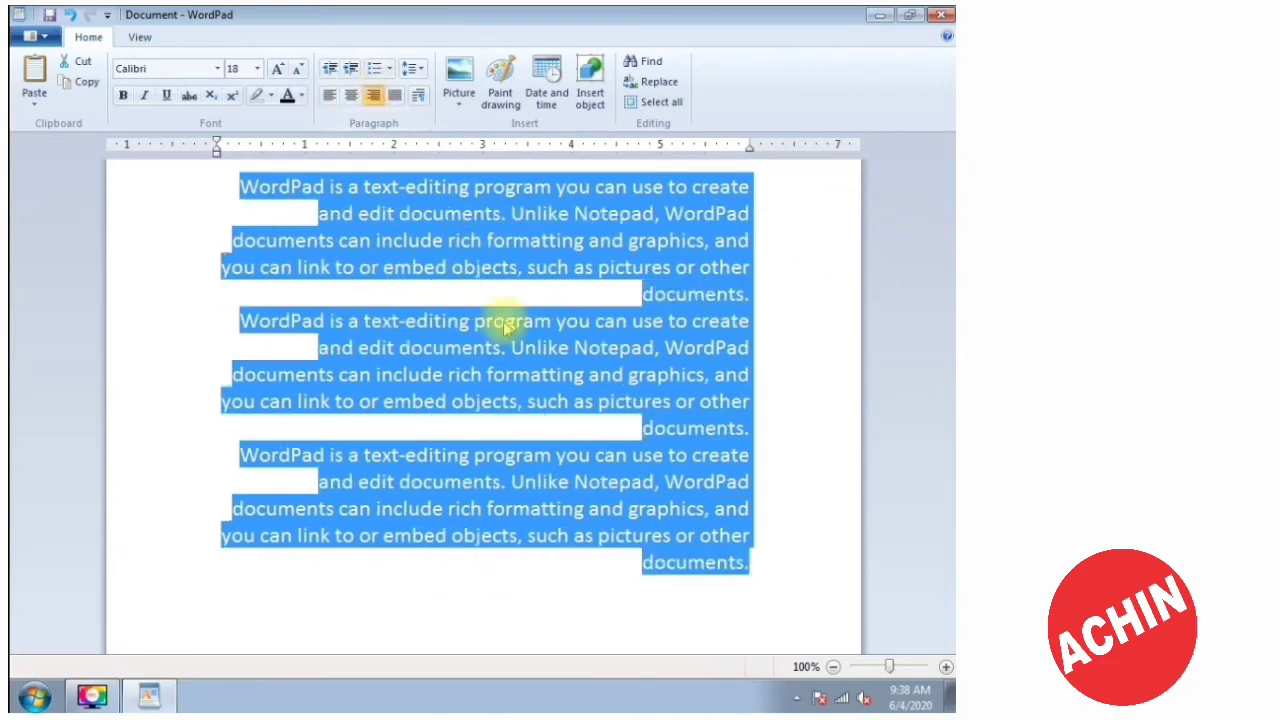
Deselect the text and justify only the first paragraph.
double_click(645, 428)
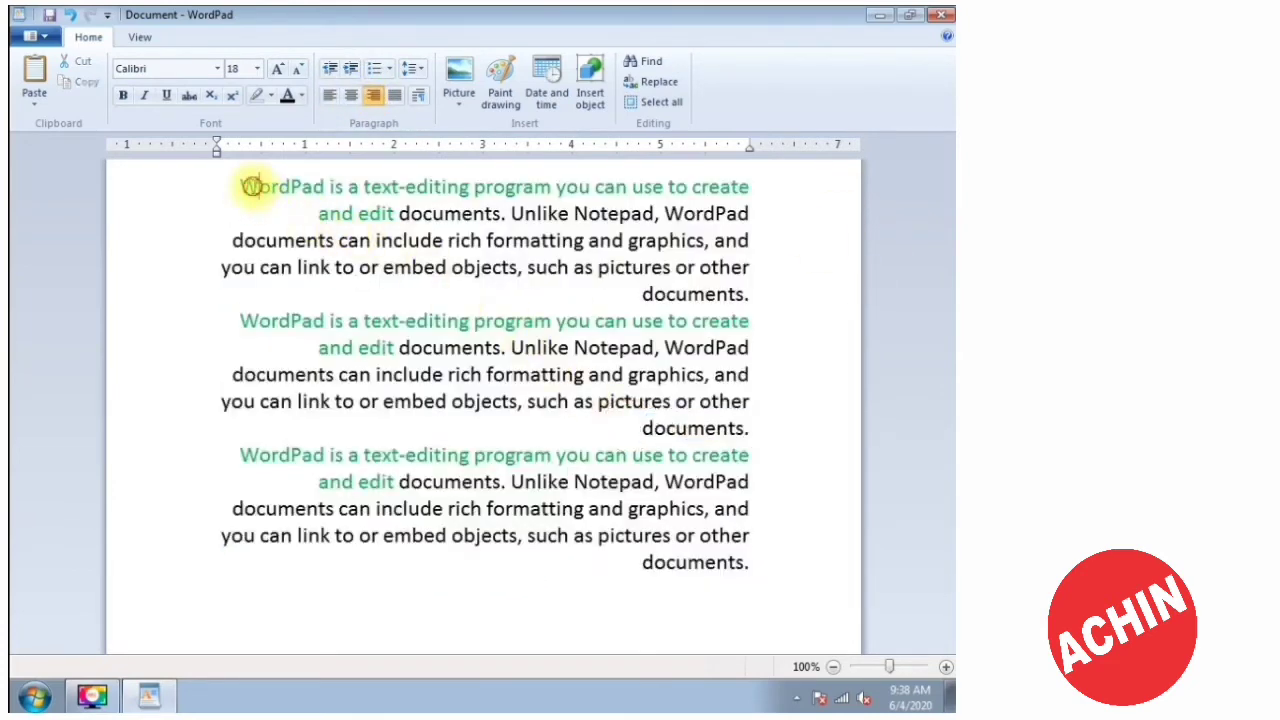
drag(243, 186, 572, 213)
click(632, 213)
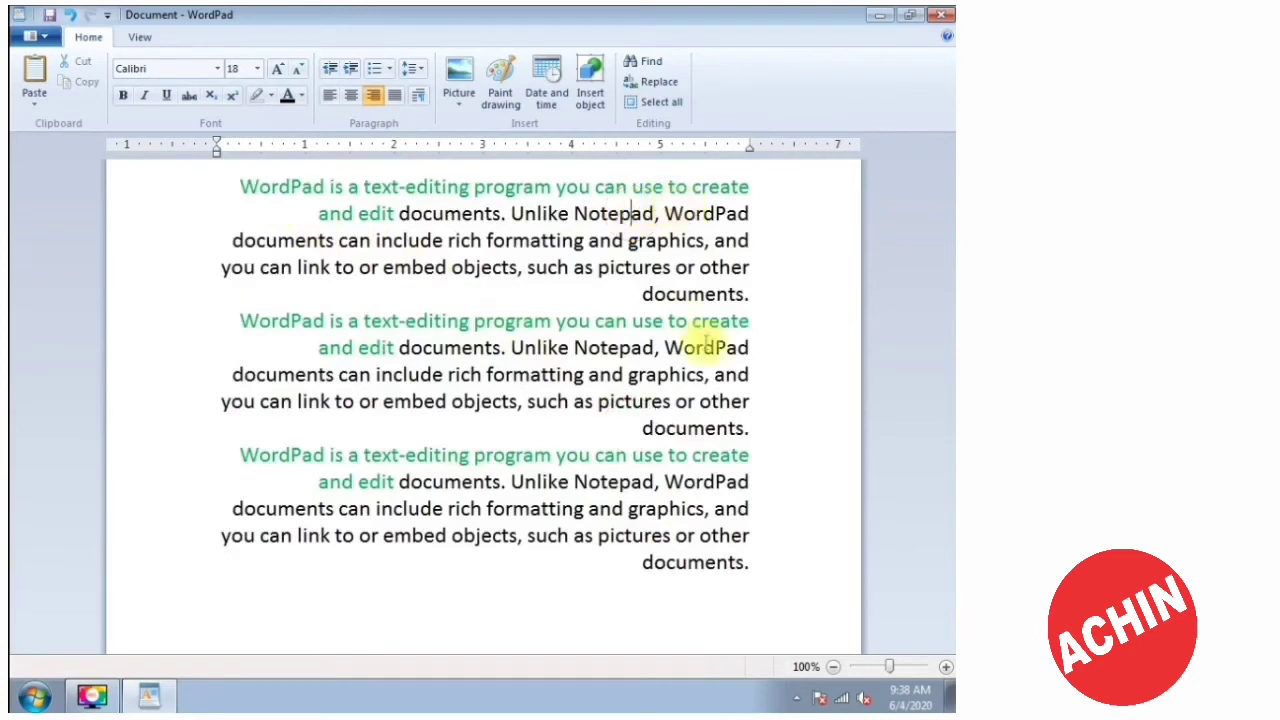
click(400, 98)
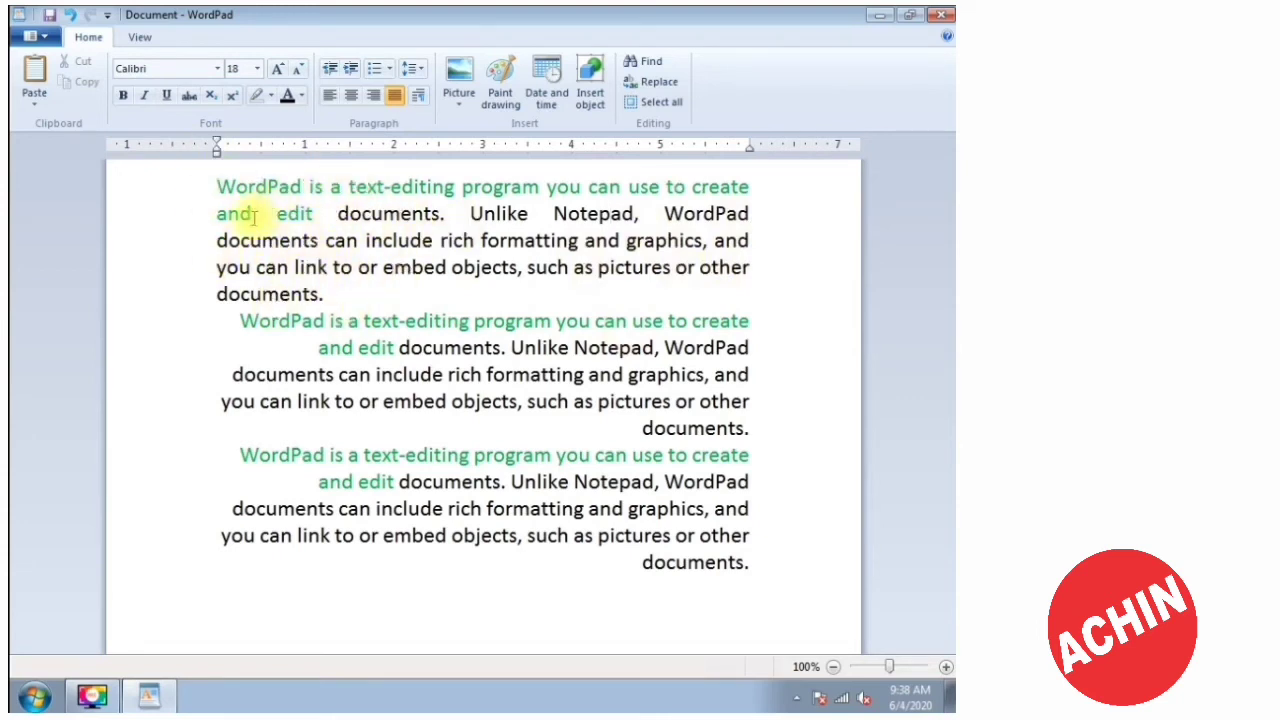
Replace the lowercase "d" of "documents" after "and edit" in the first paragraph with a capital "D".
drag(335, 213, 278, 213)
click(330, 213)
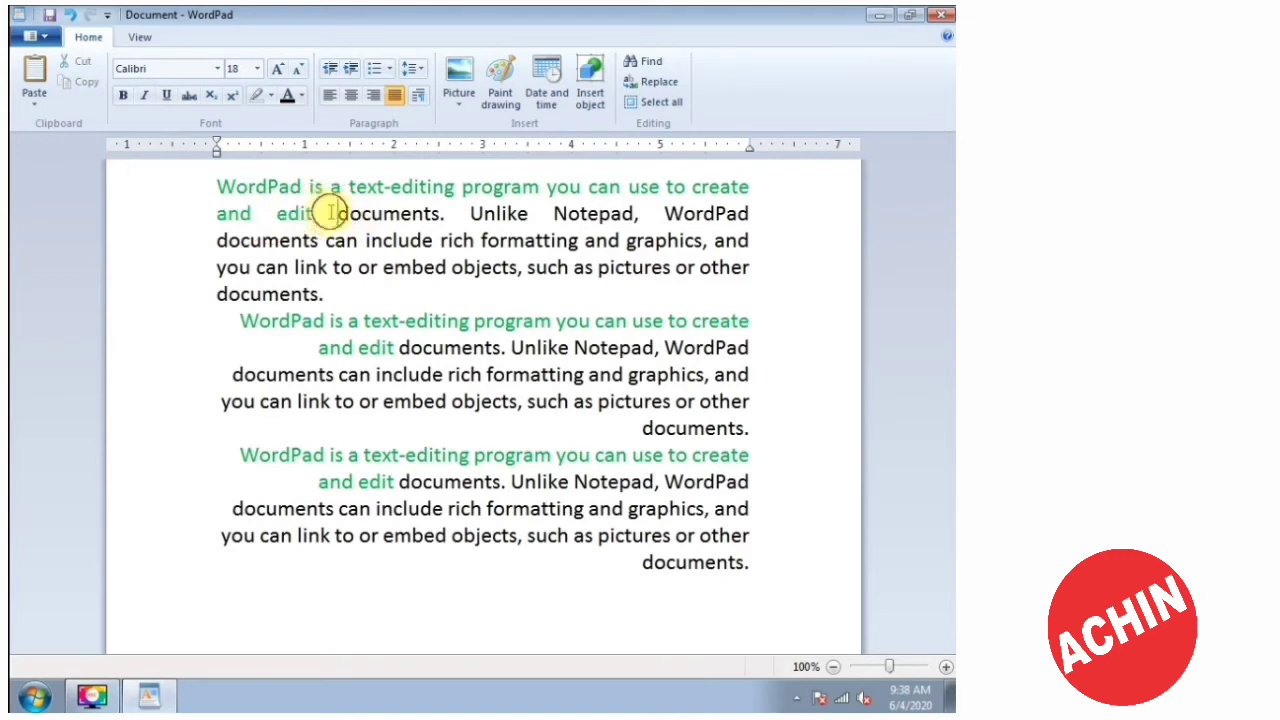
double_click(330, 213)
click(316, 213)
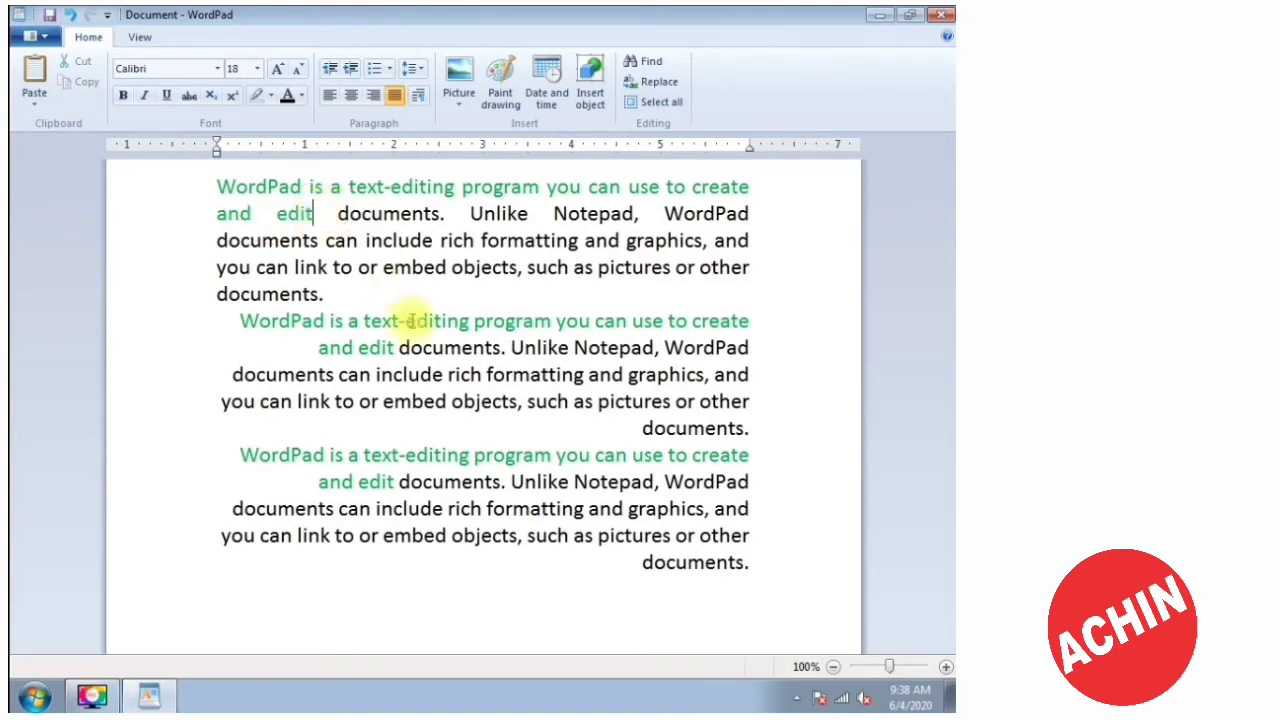
key(Delete)
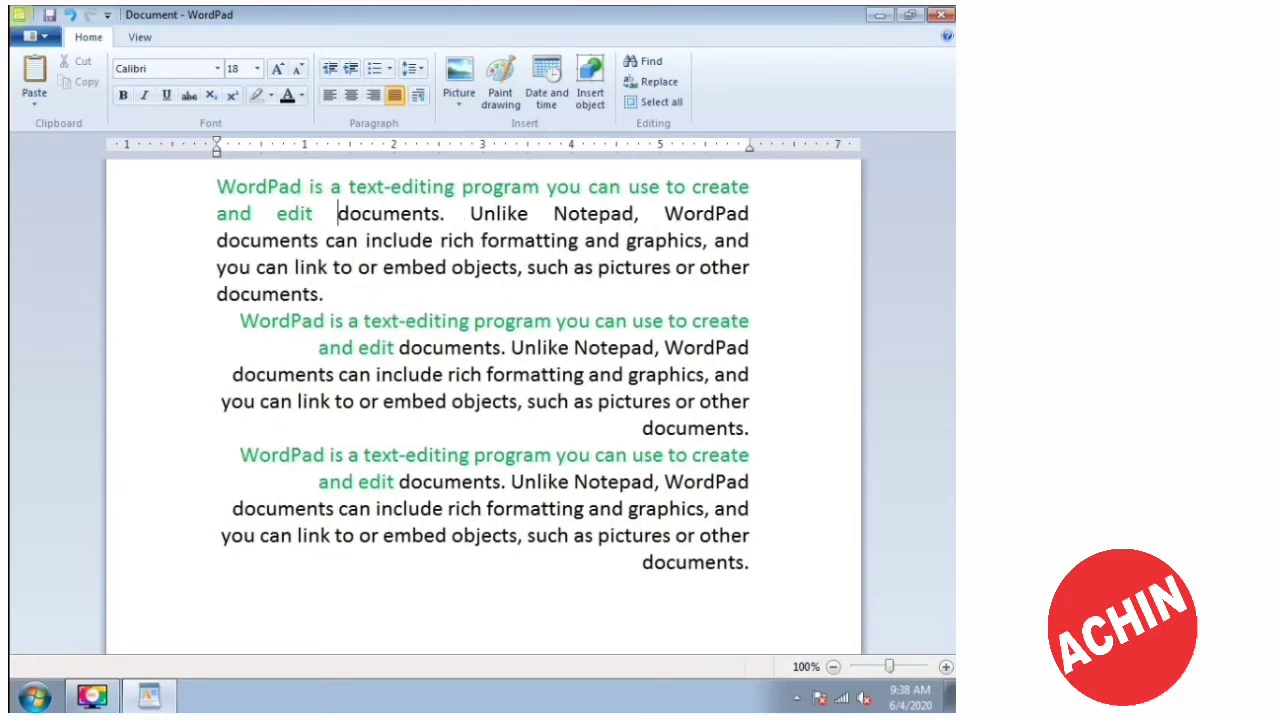
key(Delete)
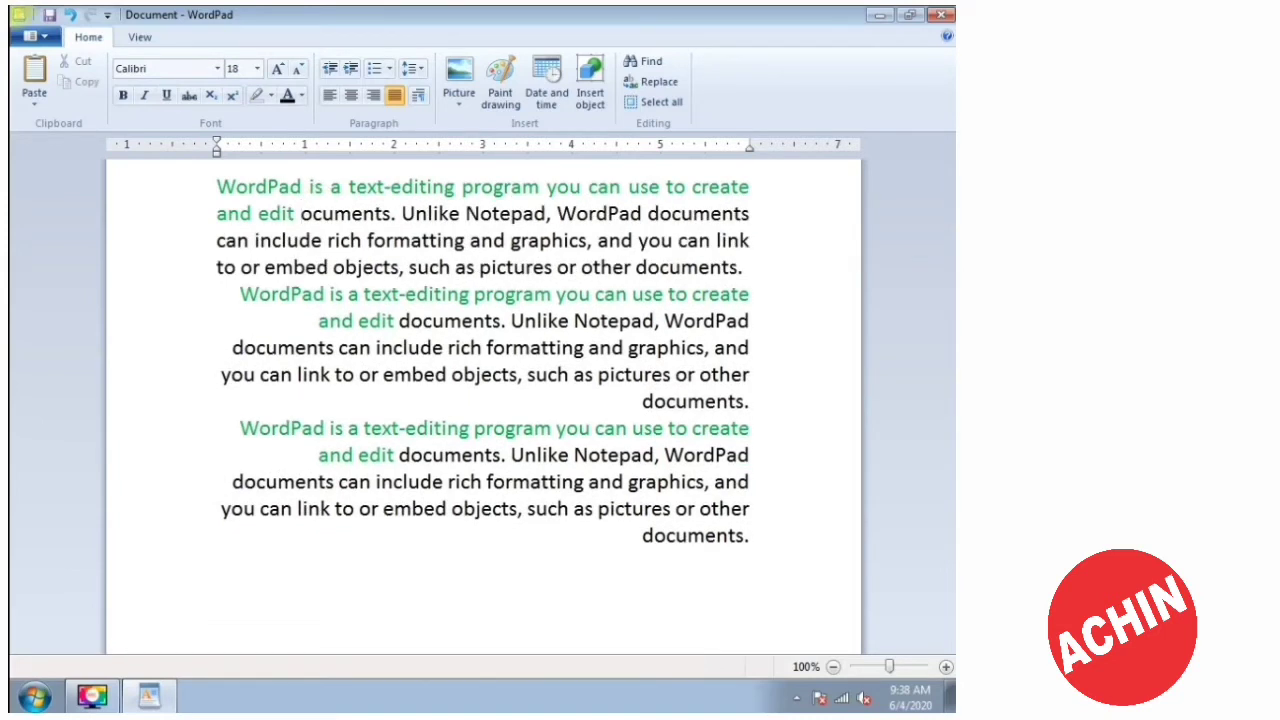
text(D)
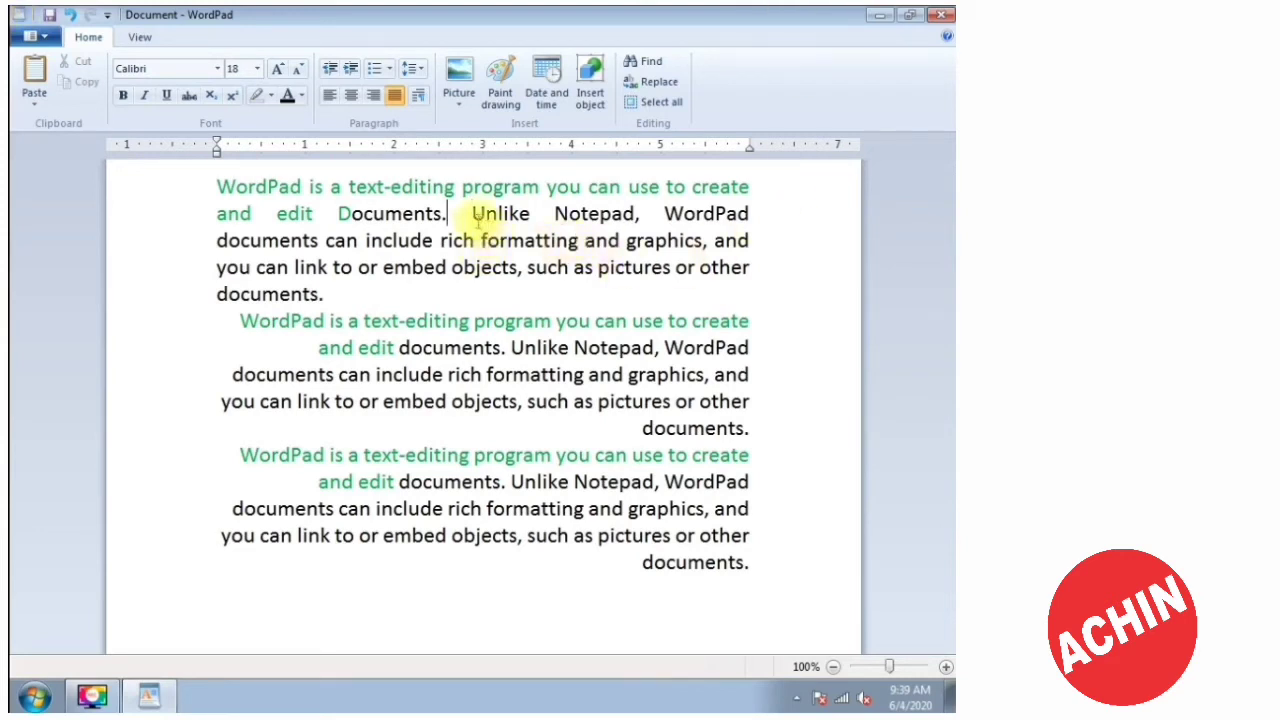
drag(443, 214, 470, 214)
click(302, 292)
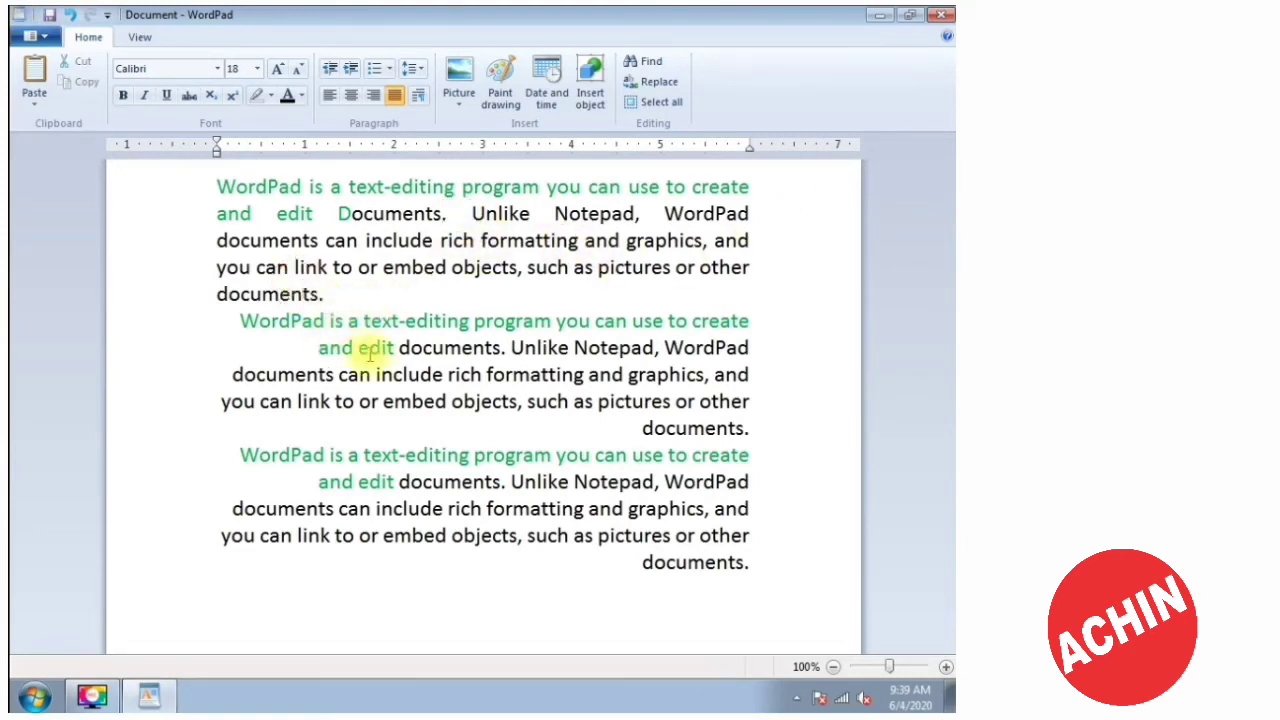
Select all three paragraphs and apply left, centre, right and finally justified alignment to them.
drag(745, 567, 55, 65)
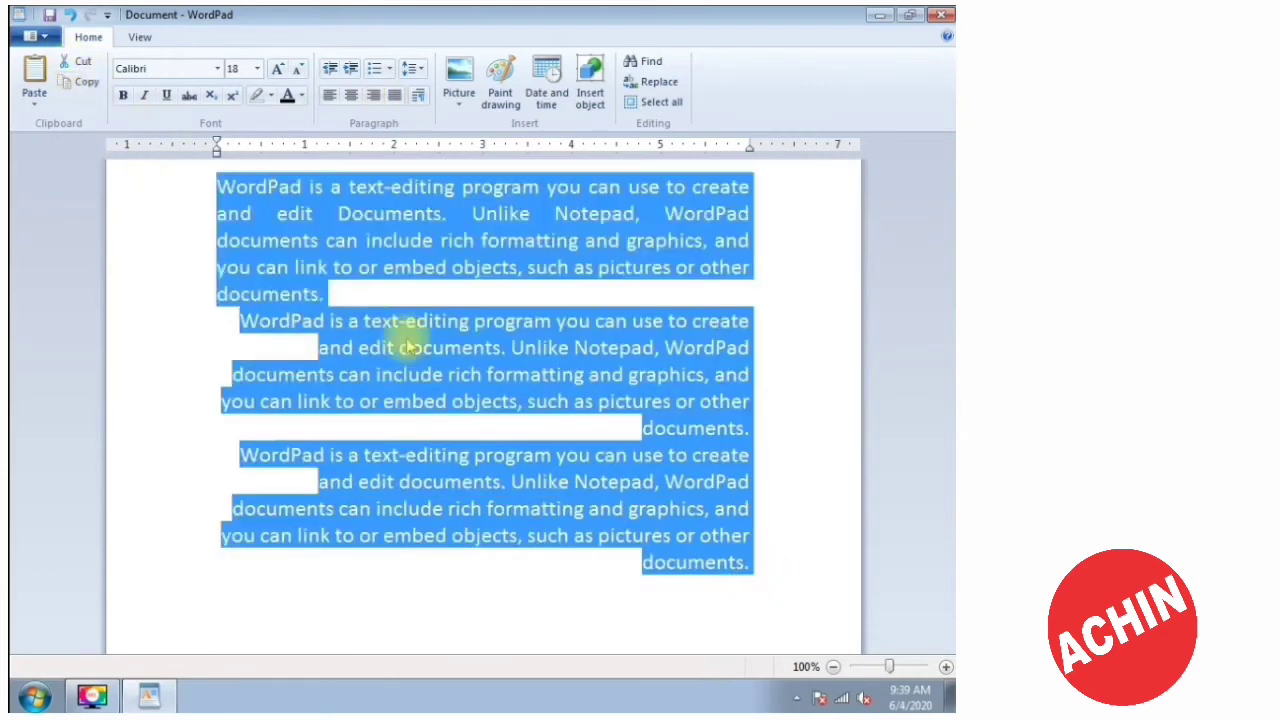
click(791, 568)
drag(791, 568, 77, 46)
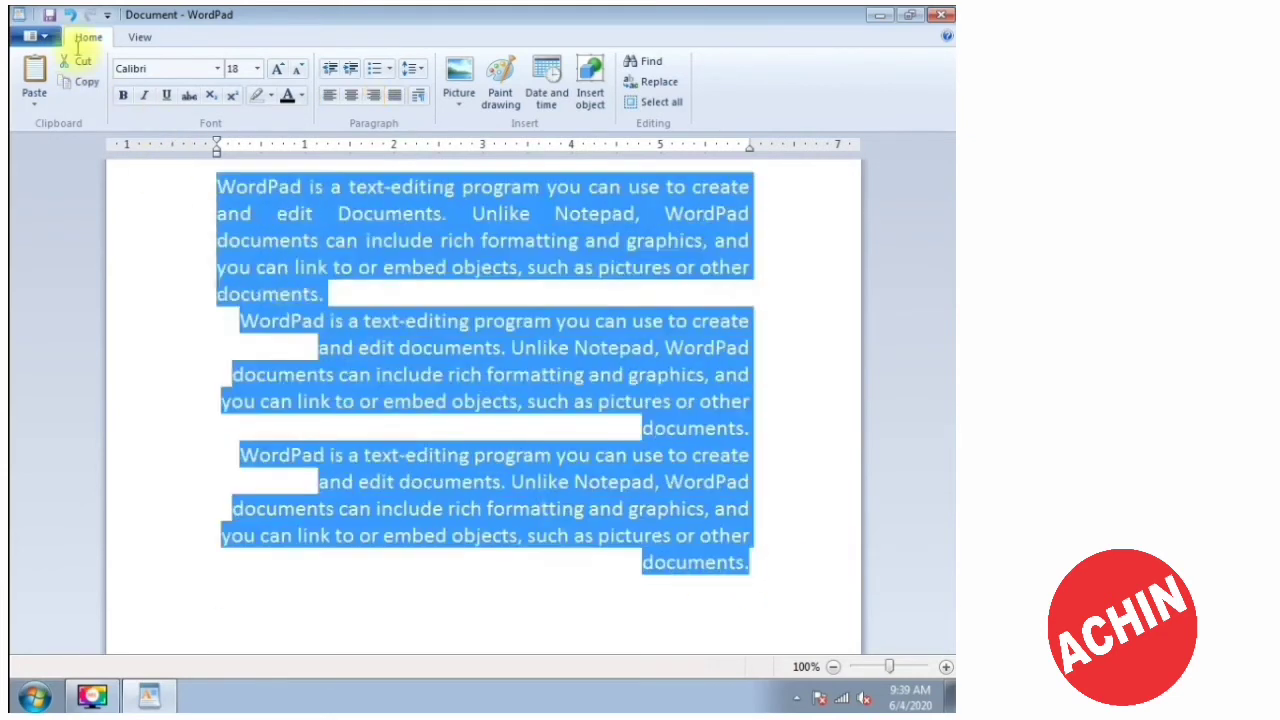
click(328, 94)
click(351, 94)
click(373, 94)
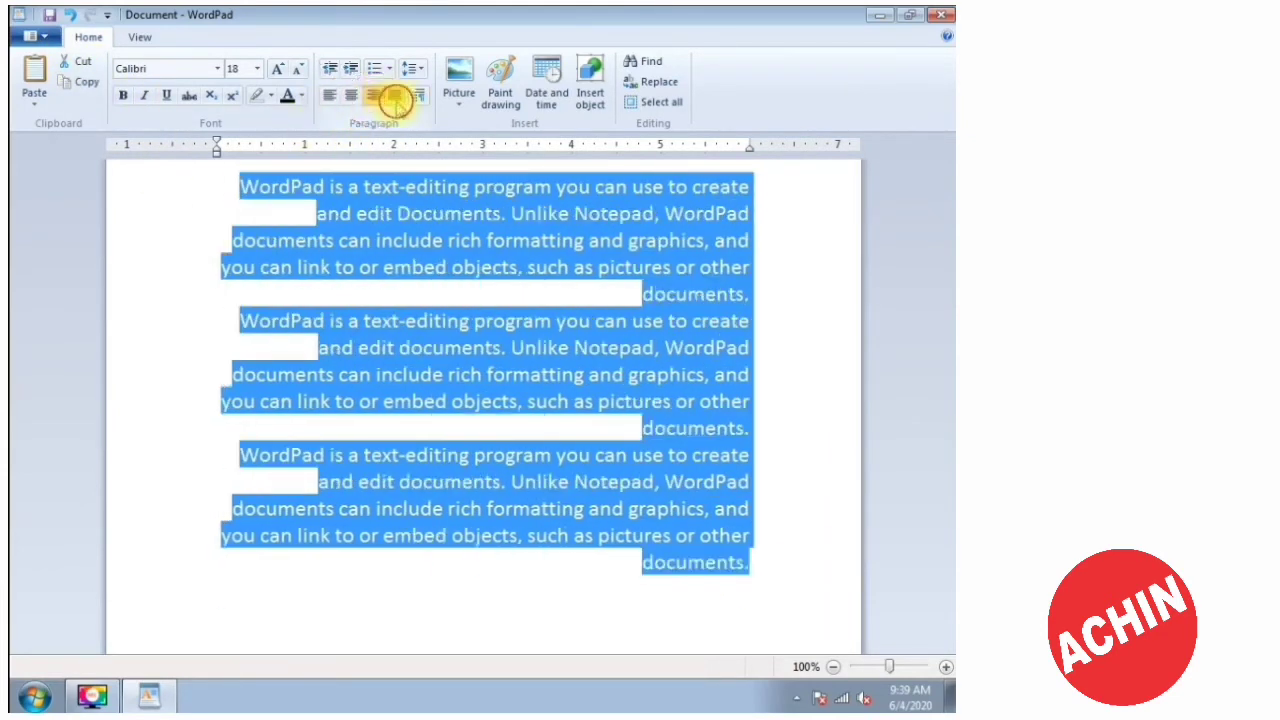
click(395, 94)
click(414, 583)
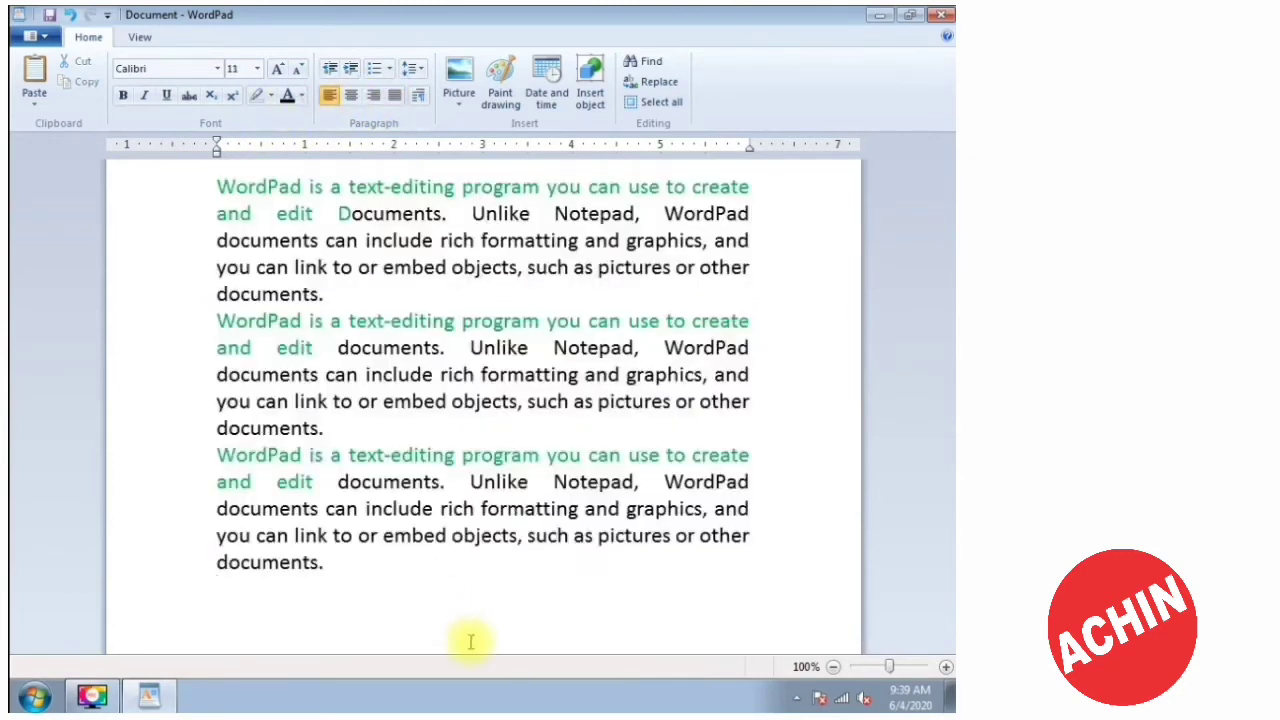
Reselect the whole text and change its alignment to left, then centre, and finally right.
drag(390, 615, 50, 20)
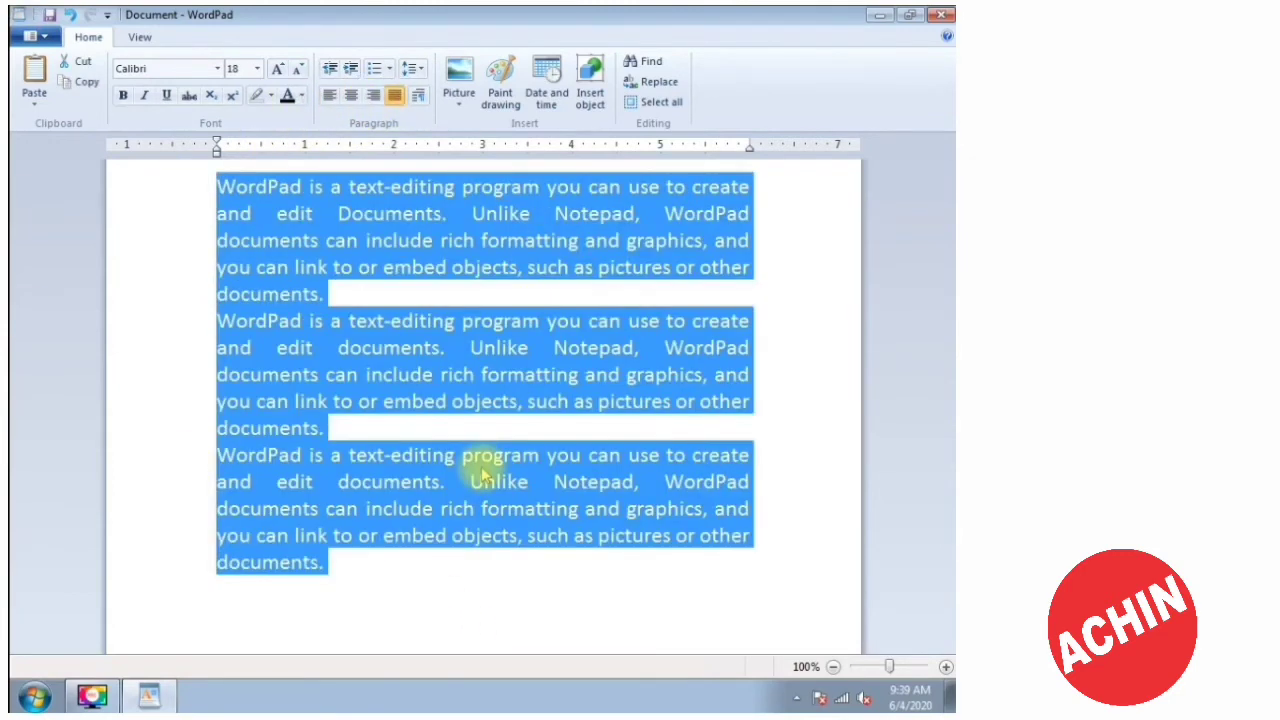
key(ctrl+l)
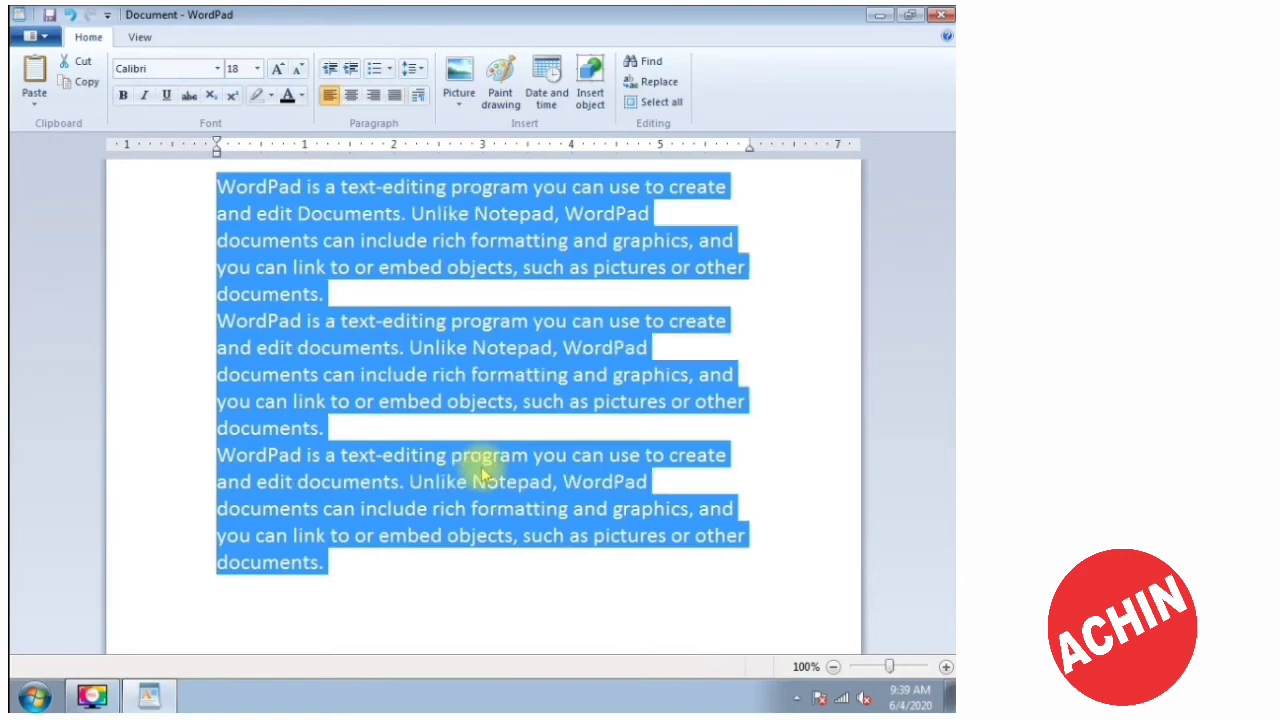
key(ctrl+e)
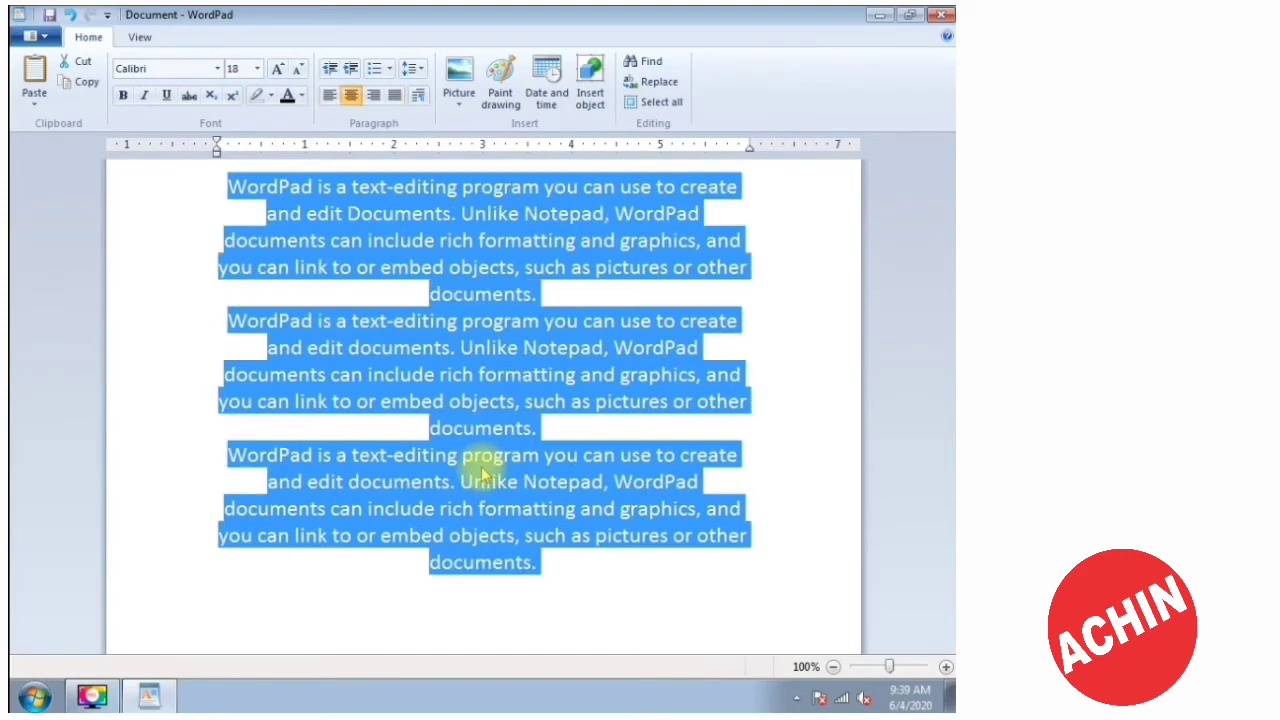
key(ctrl+r)
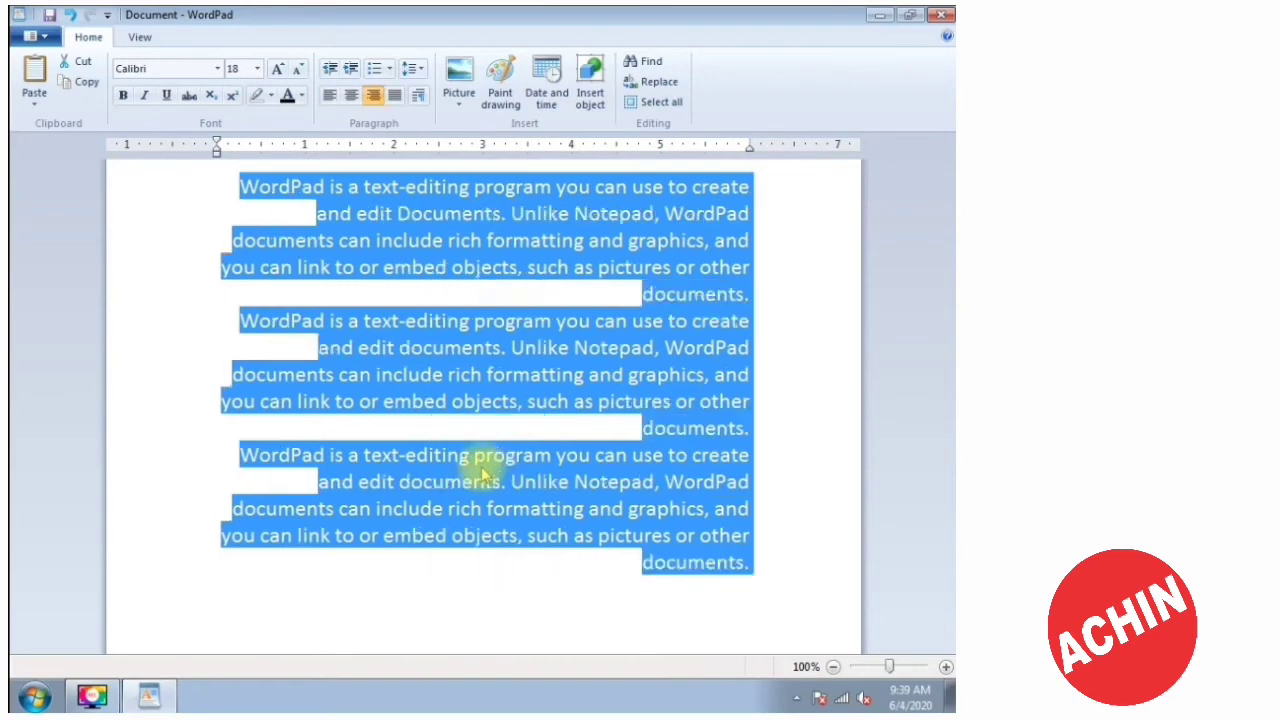
Justify the three selected paragraphs and clear the selection.
key(ctrl+j)
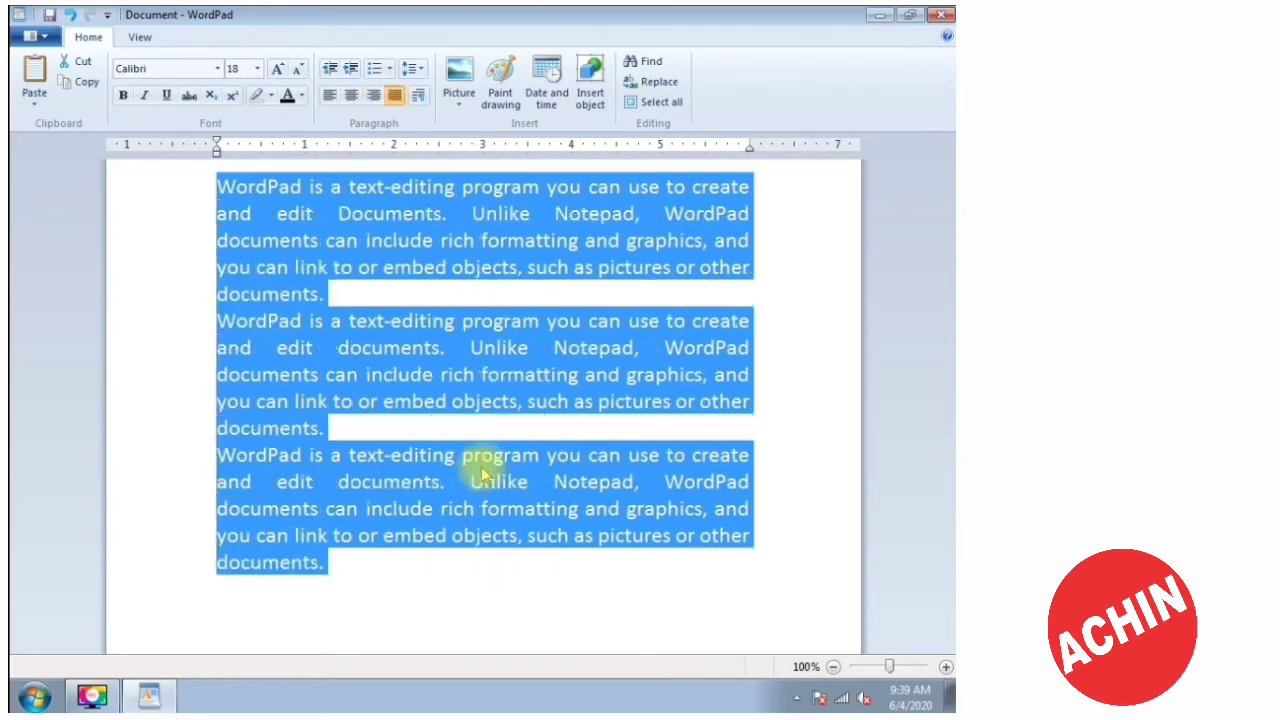
click(434, 564)
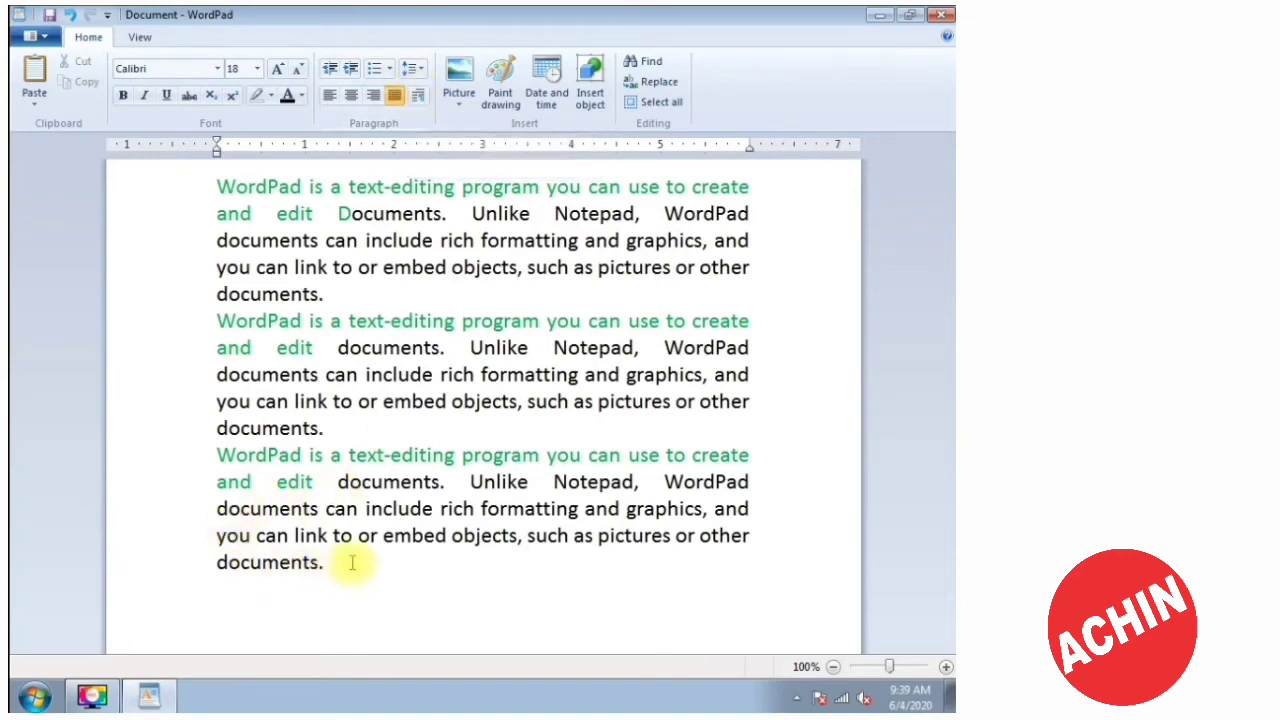
Select all three paragraphs and enter left and right indentations of 1 inch in their paragraph settings.
drag(349, 560, 200, 162)
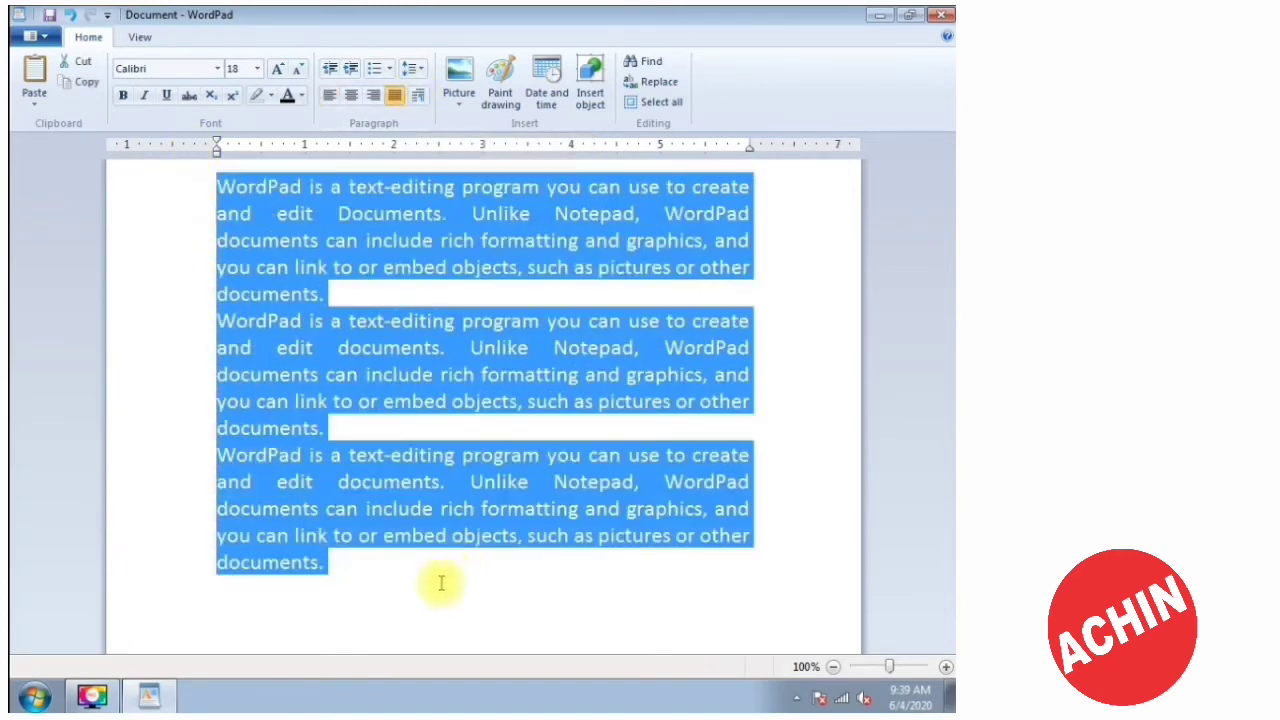
drag(440, 590, 140, 123)
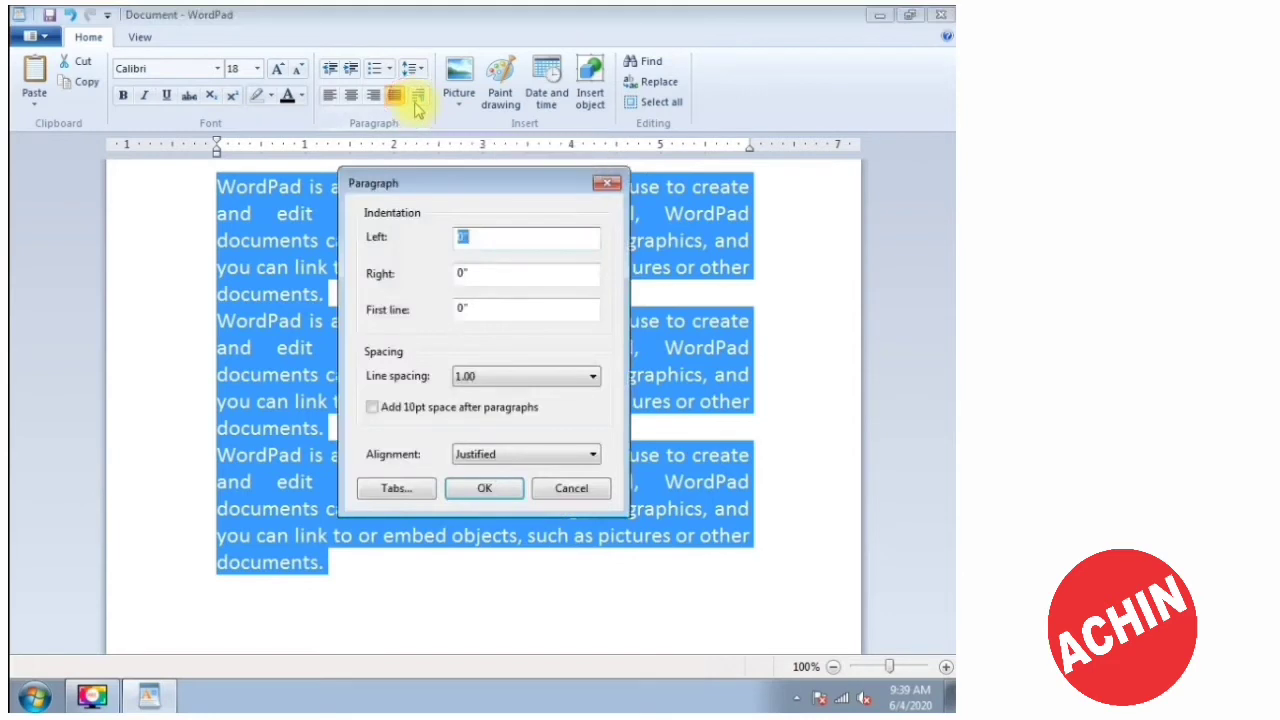
drag(426, 182, 378, 123)
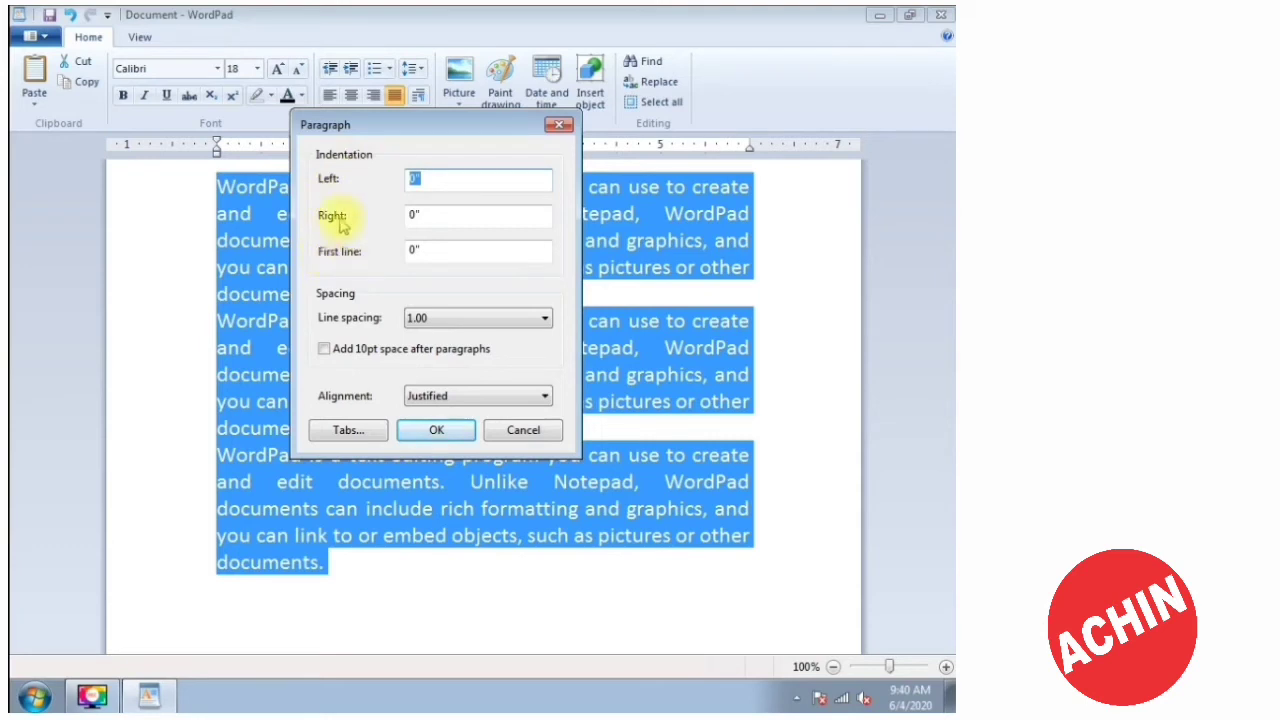
drag(346, 126, 336, 230)
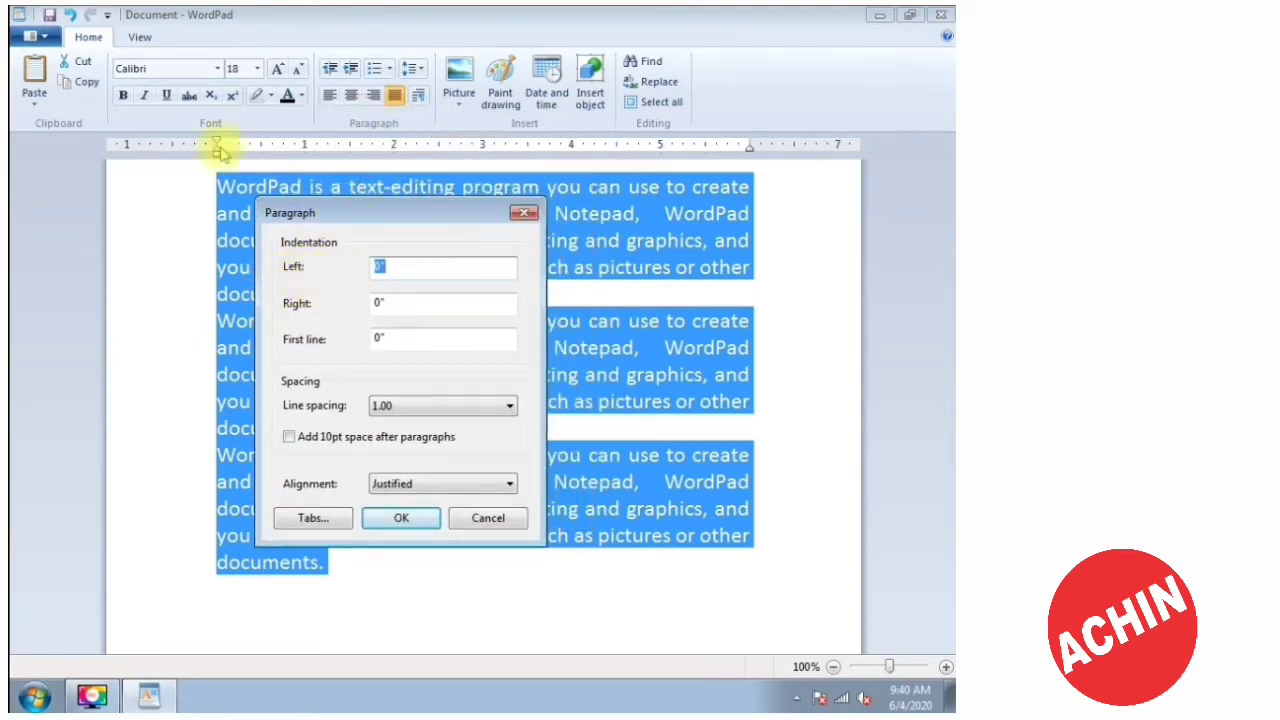
drag(400, 212, 305, 216)
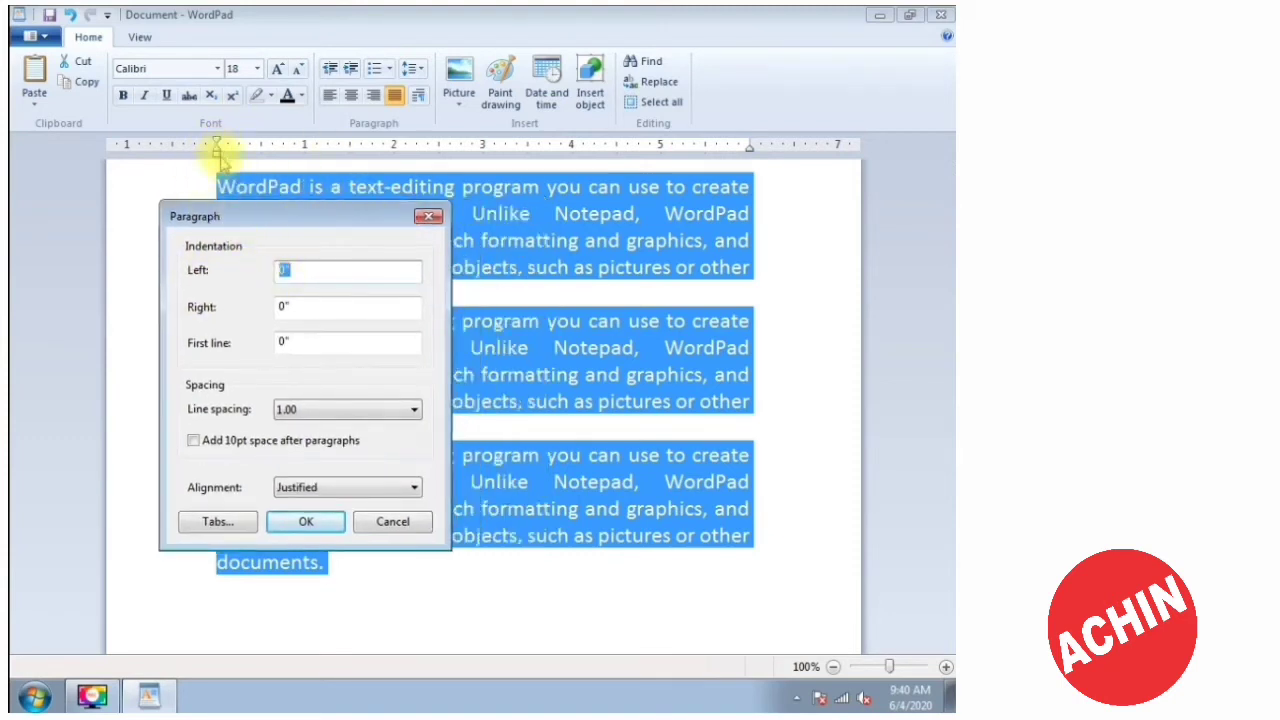
text(1)
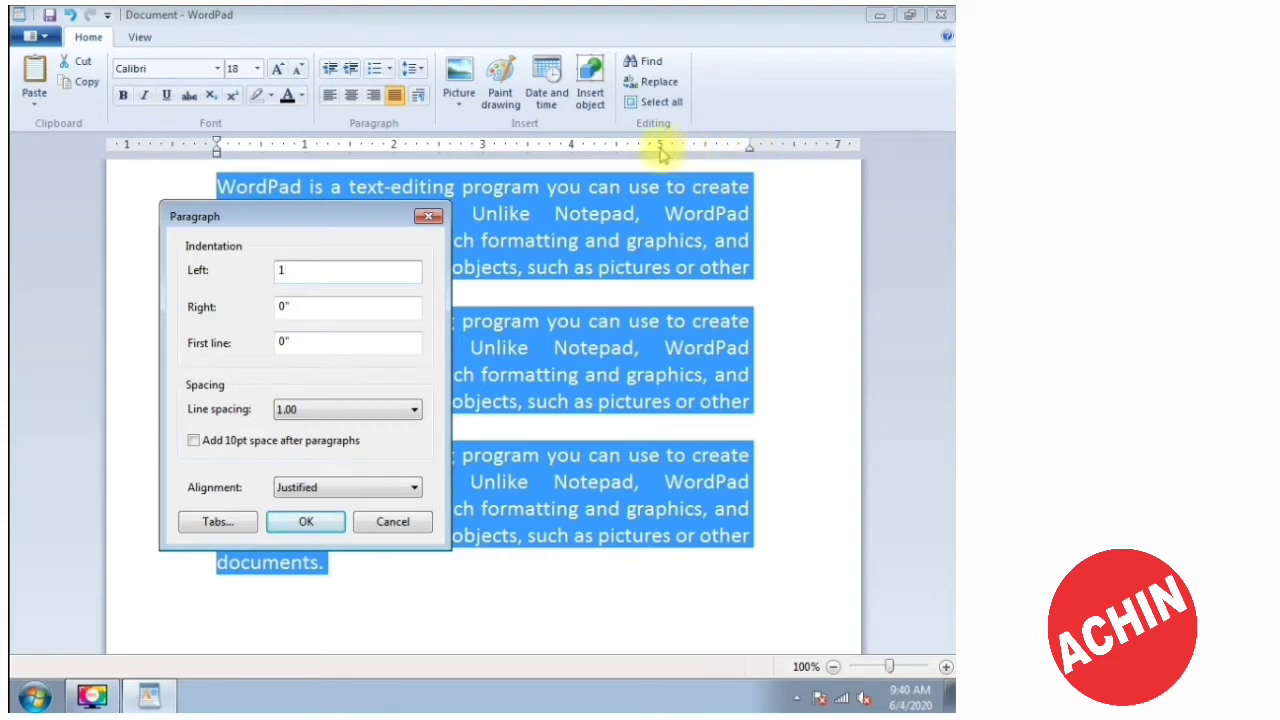
double_click(288, 306)
text(1)
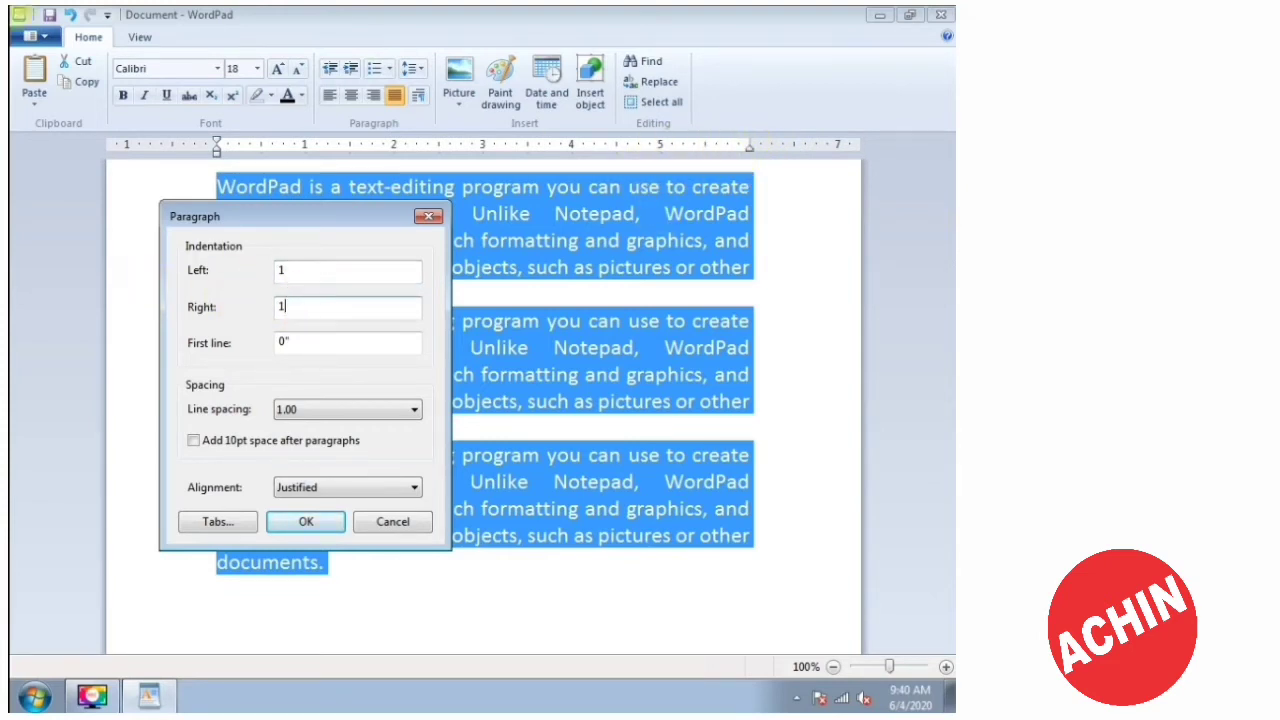
Set the first-line indentation to 0.5 inch and apply the indentation settings to the selected paragraphs.
drag(320, 216, 406, 352)
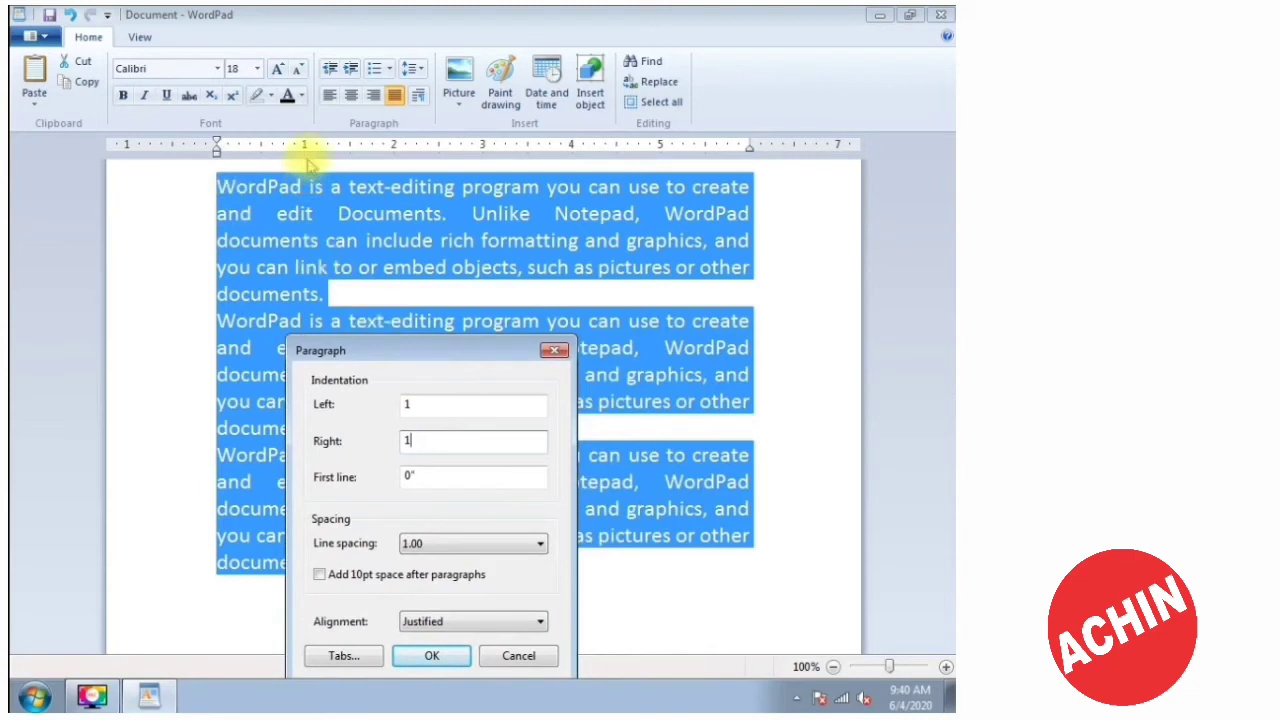
drag(320, 350, 288, 265)
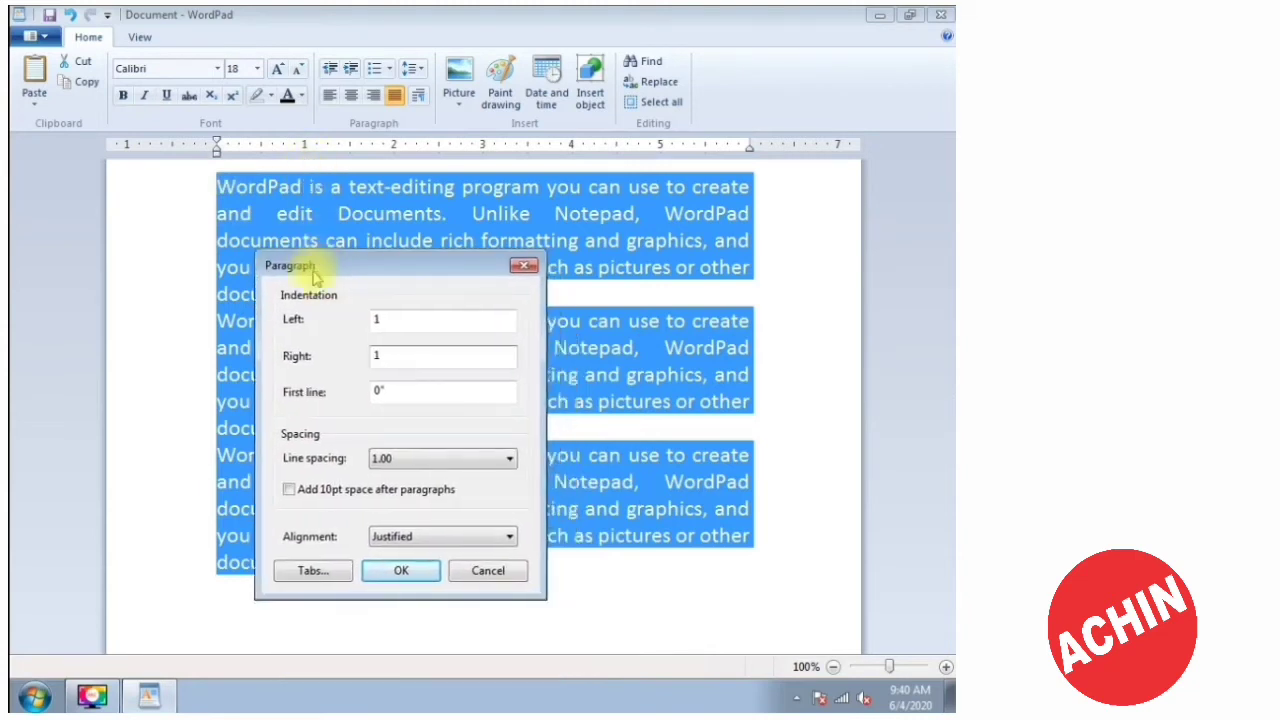
drag(376, 262, 350, 206)
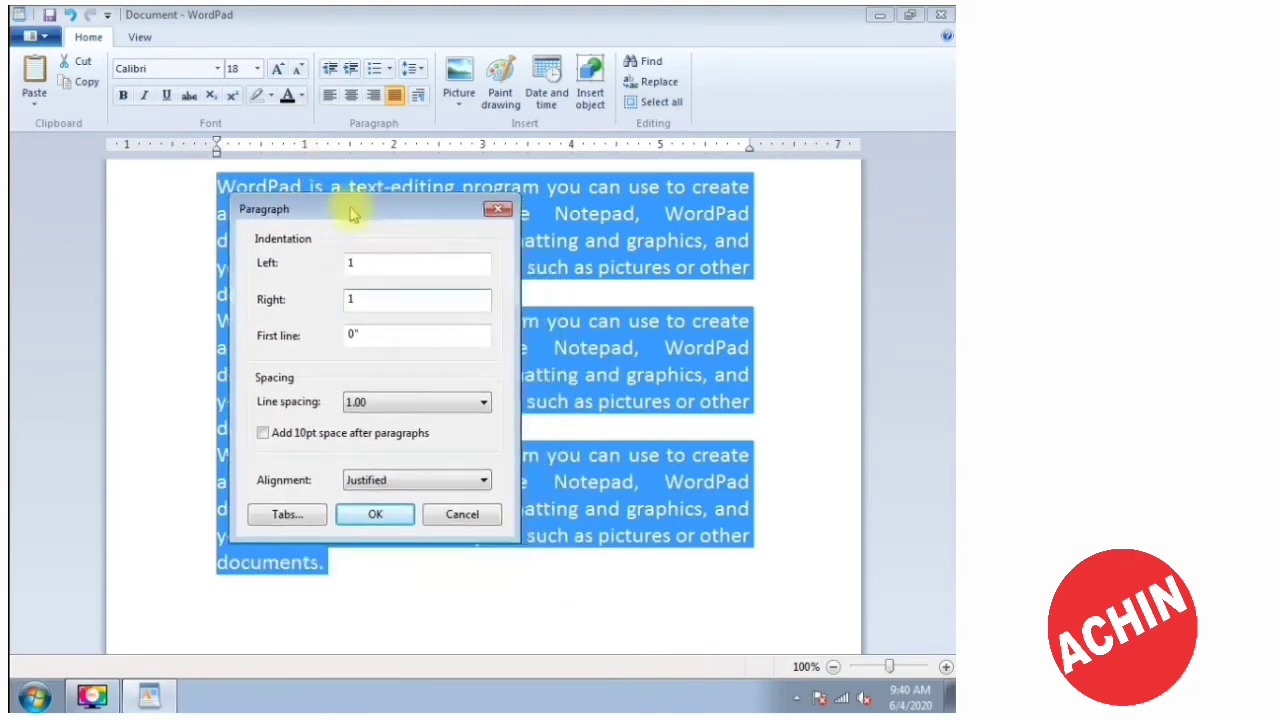
key(Tab)
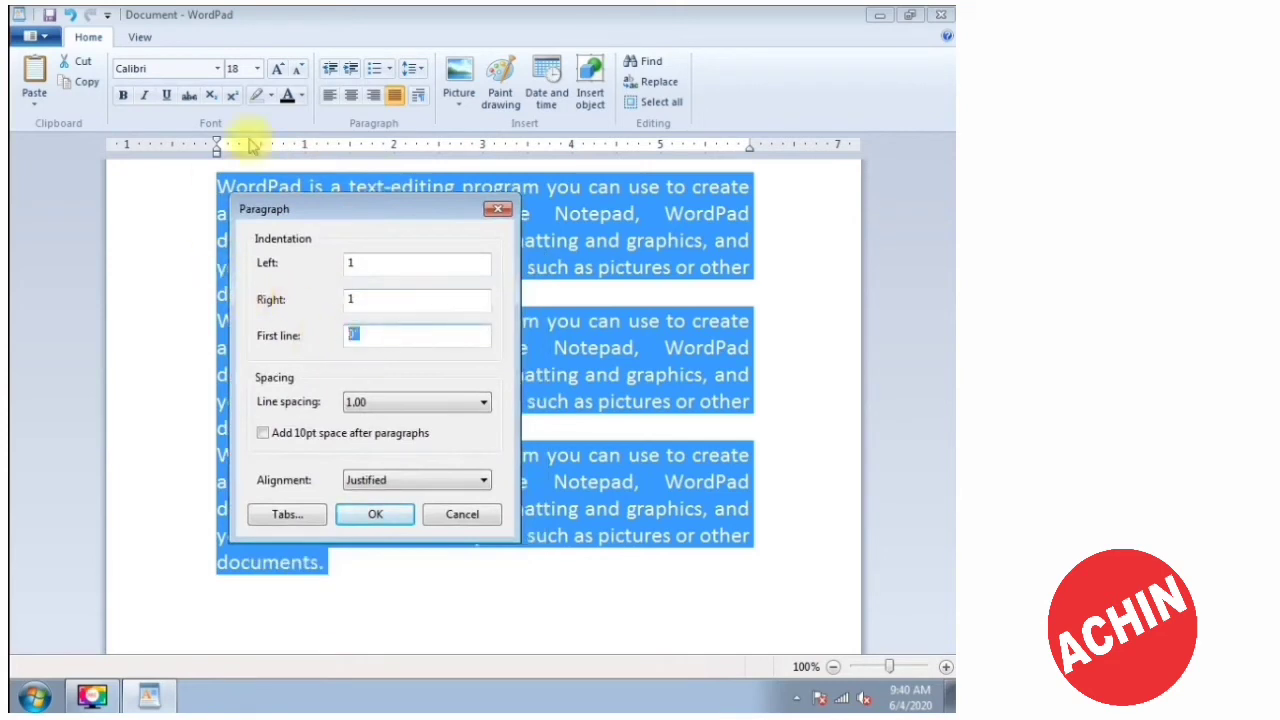
text(0)
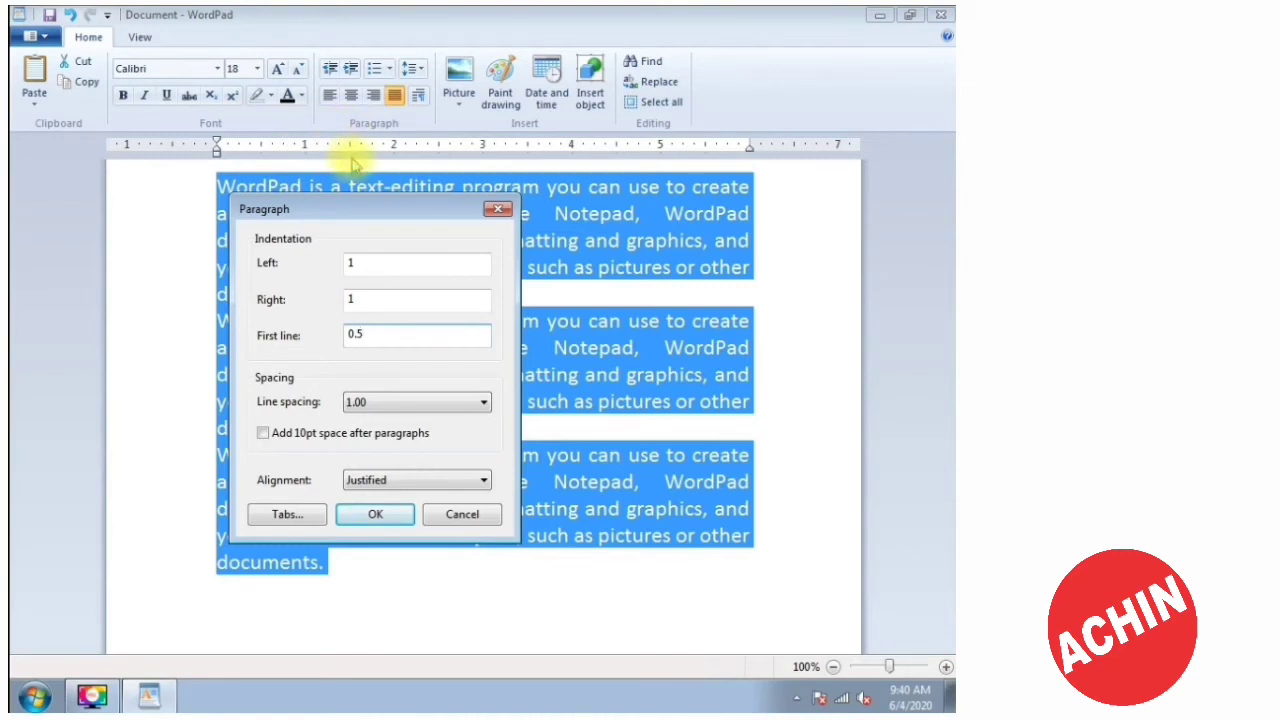
drag(372, 205, 598, 136)
click(601, 447)
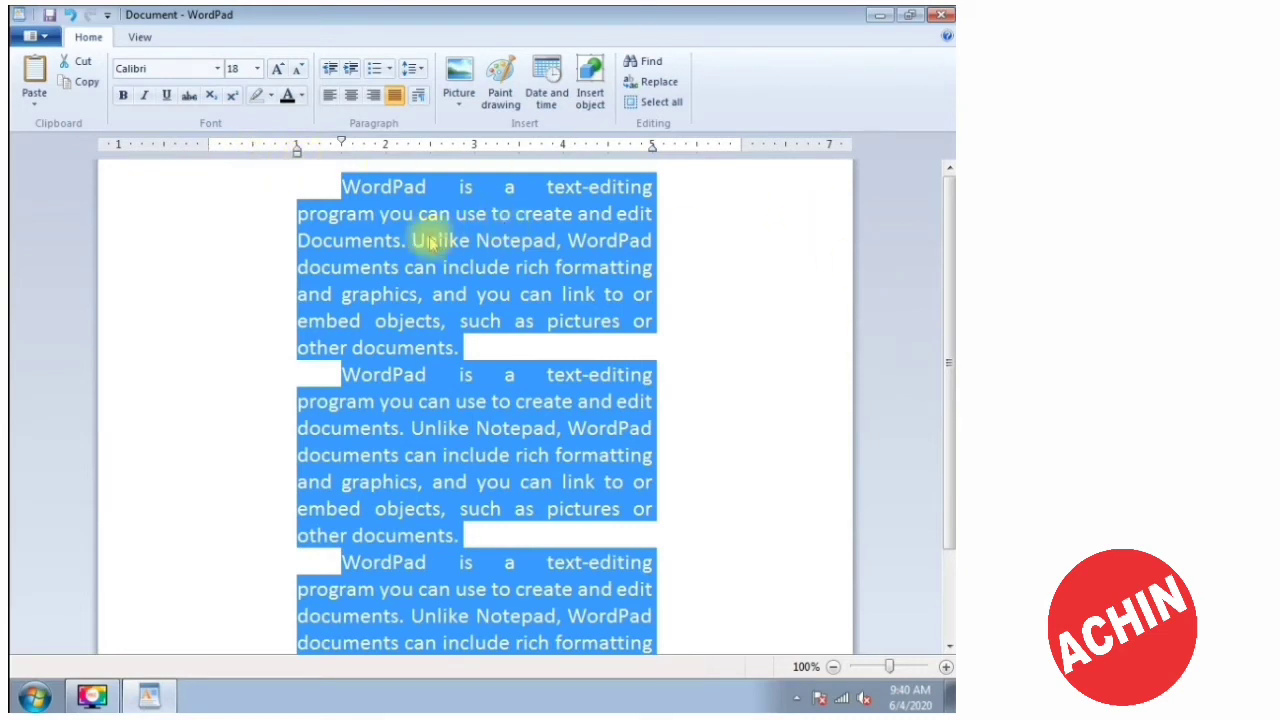
scroll(415, 250, down, 2)
scroll(354, 190, up, 2)
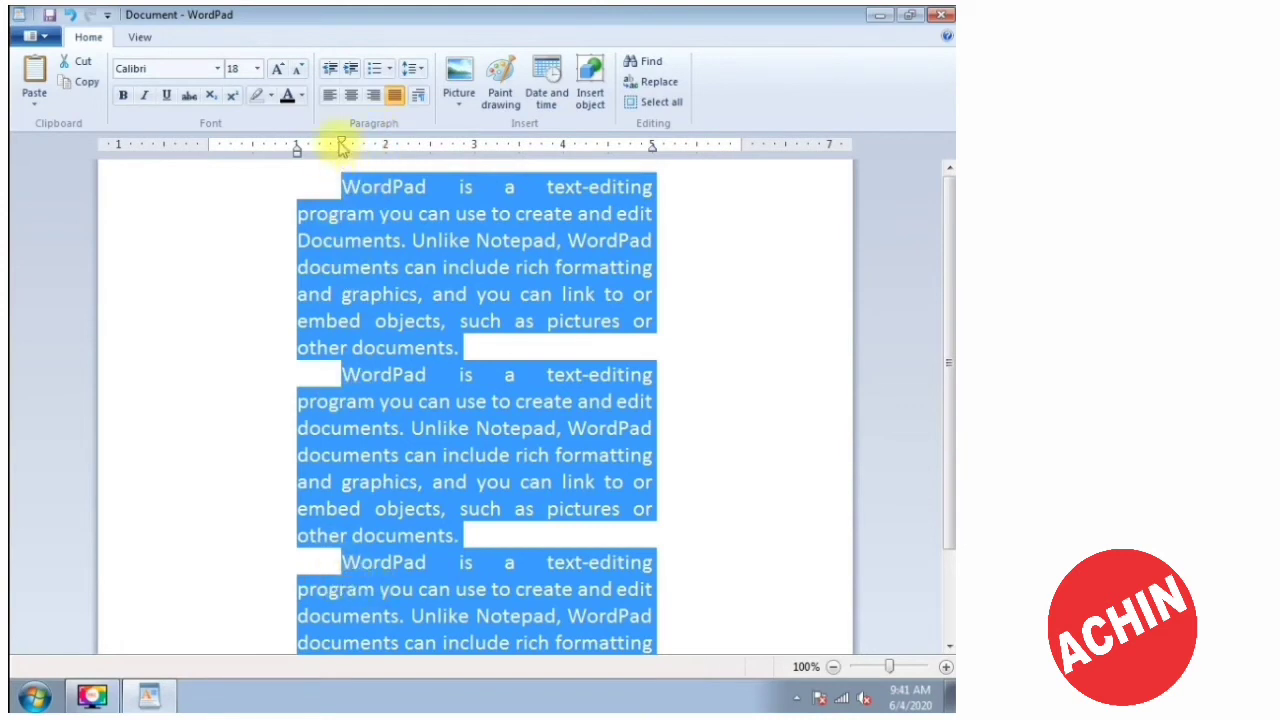
Change the line spacing of the selected paragraphs to 2.00 in the paragraph settings.
click(421, 100)
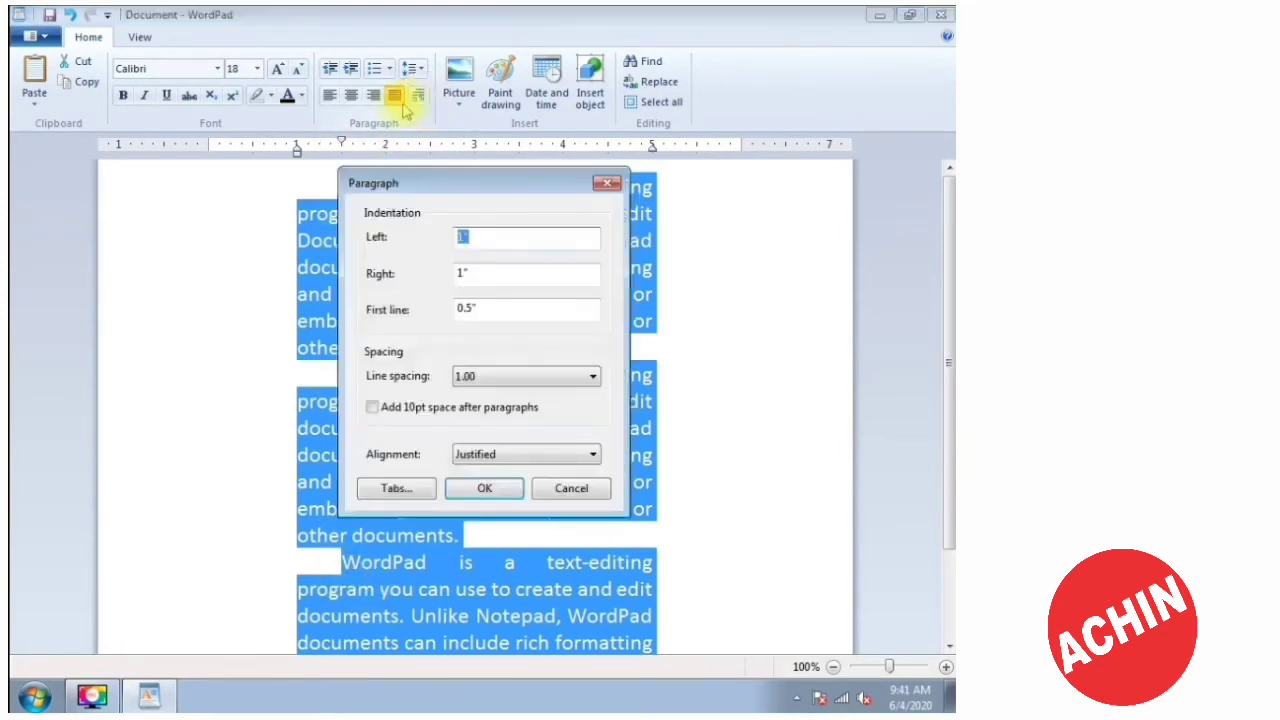
drag(440, 185, 494, 104)
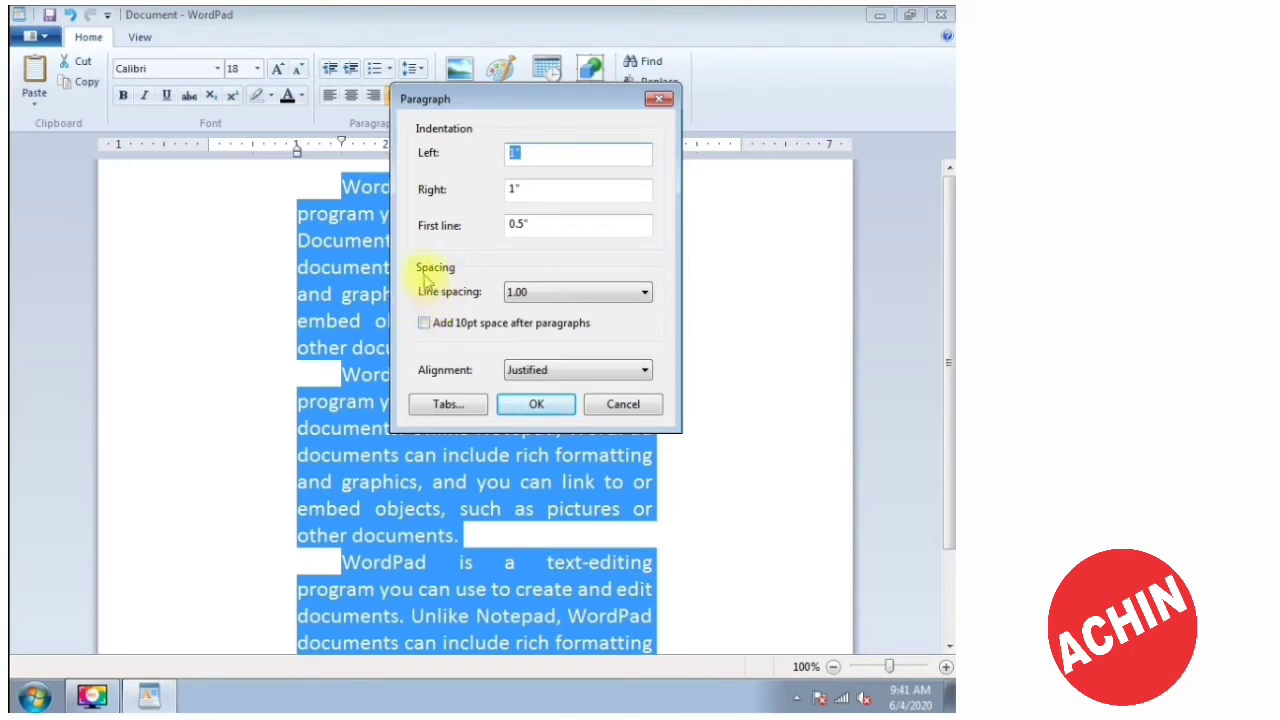
click(566, 291)
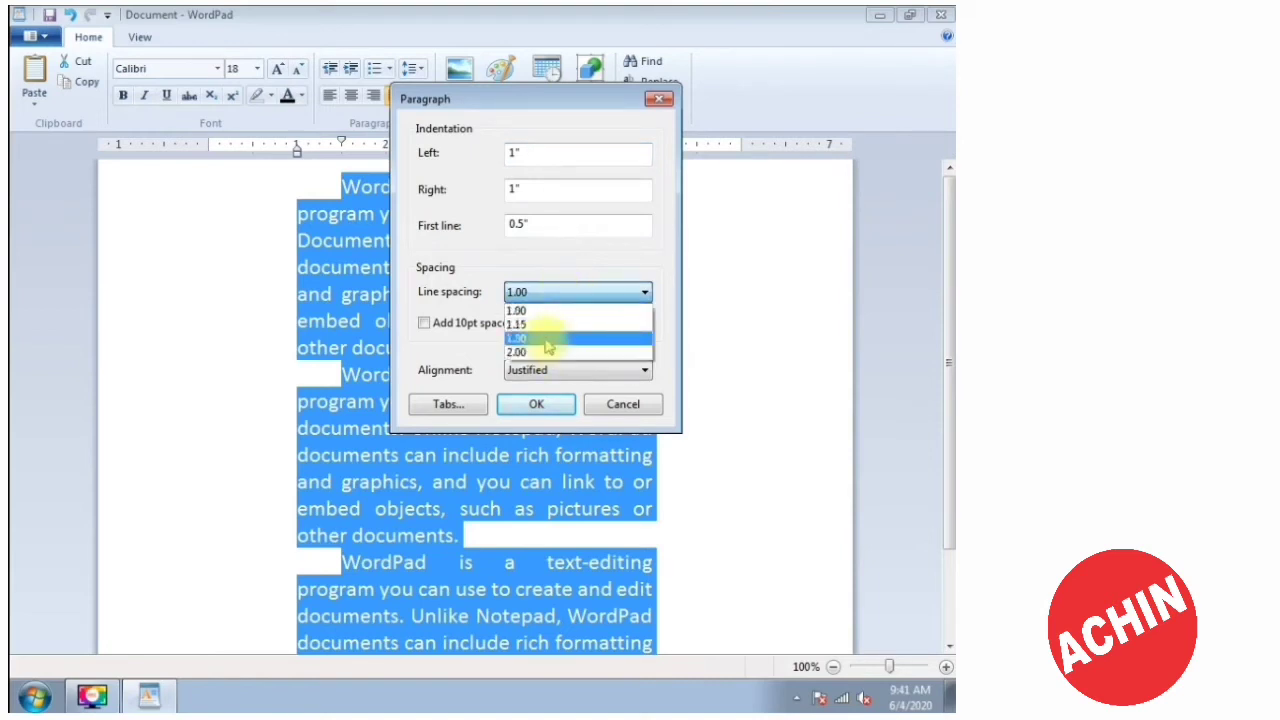
click(545, 352)
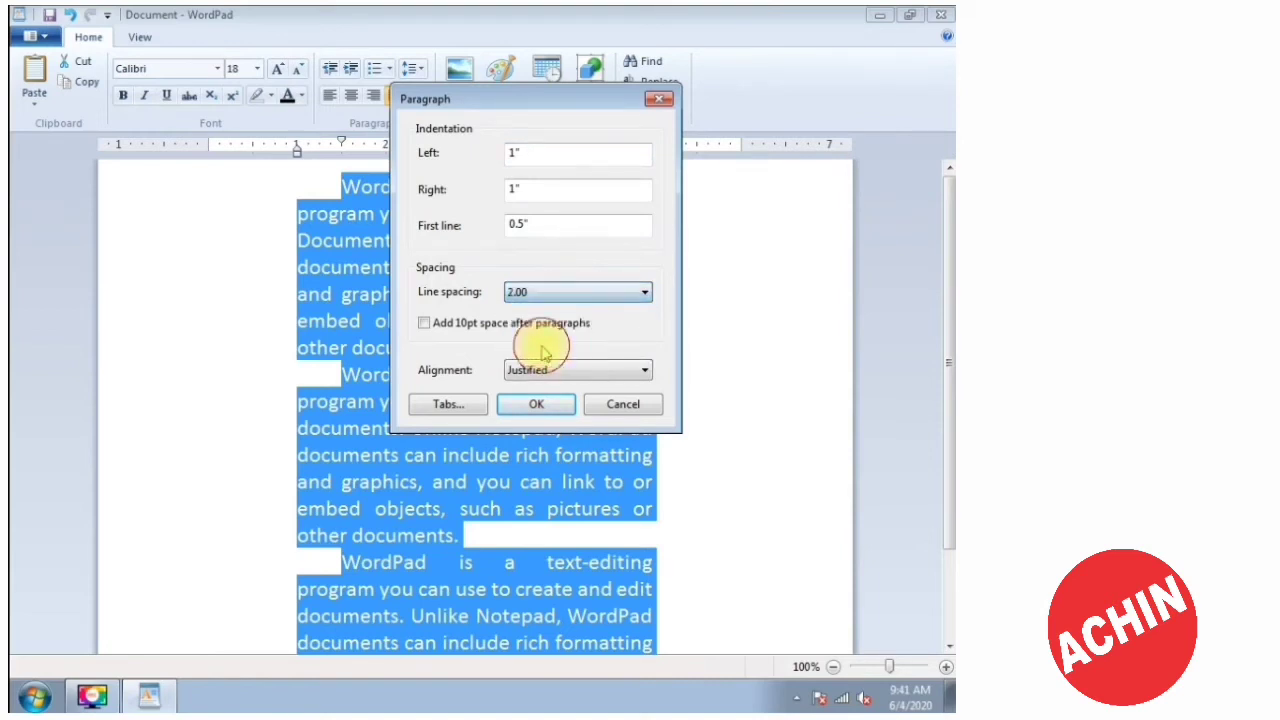
click(531, 404)
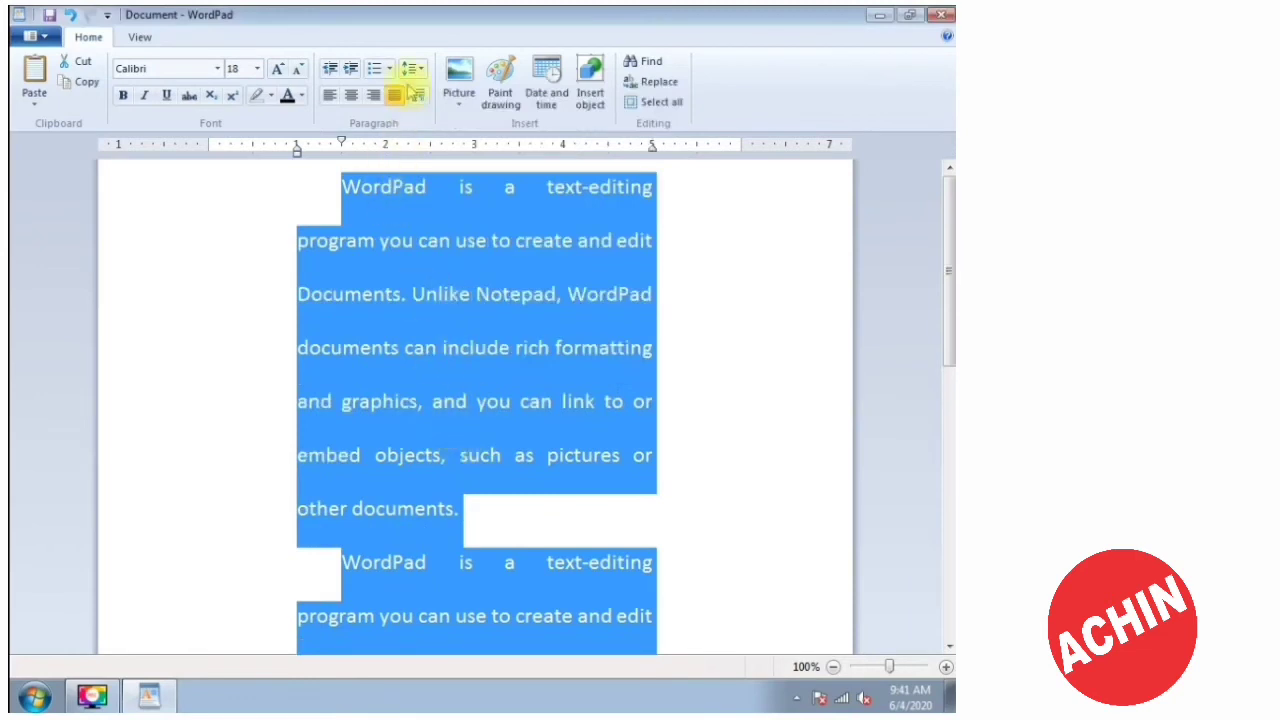
In the paragraph settings, choose a line spacing of 1.50 and finally 1.00 for the selected paragraphs.
click(421, 95)
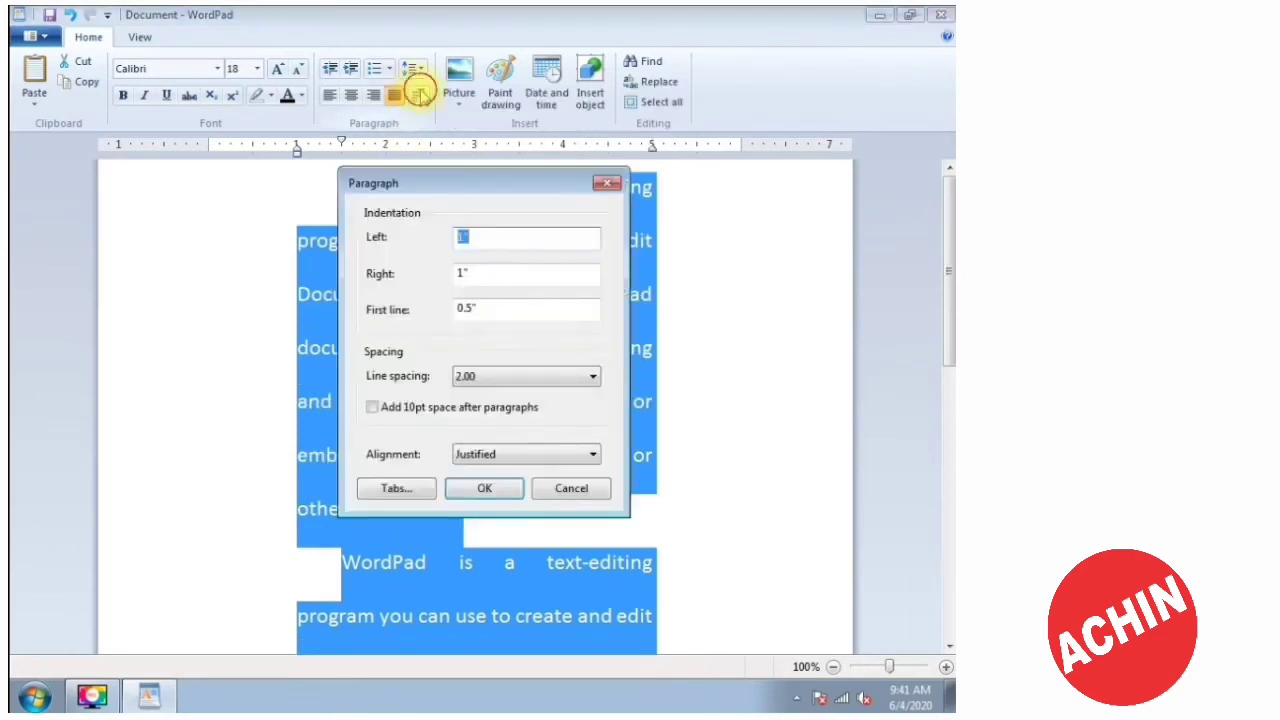
click(473, 383)
click(466, 419)
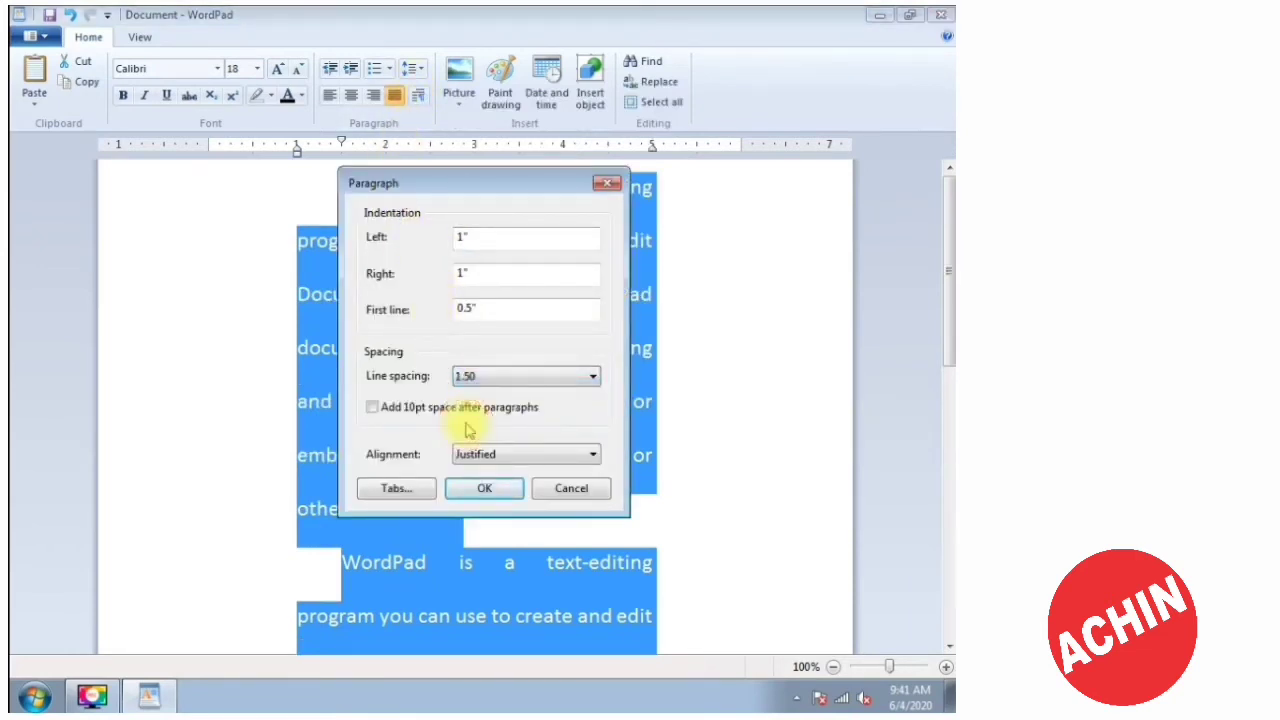
click(489, 379)
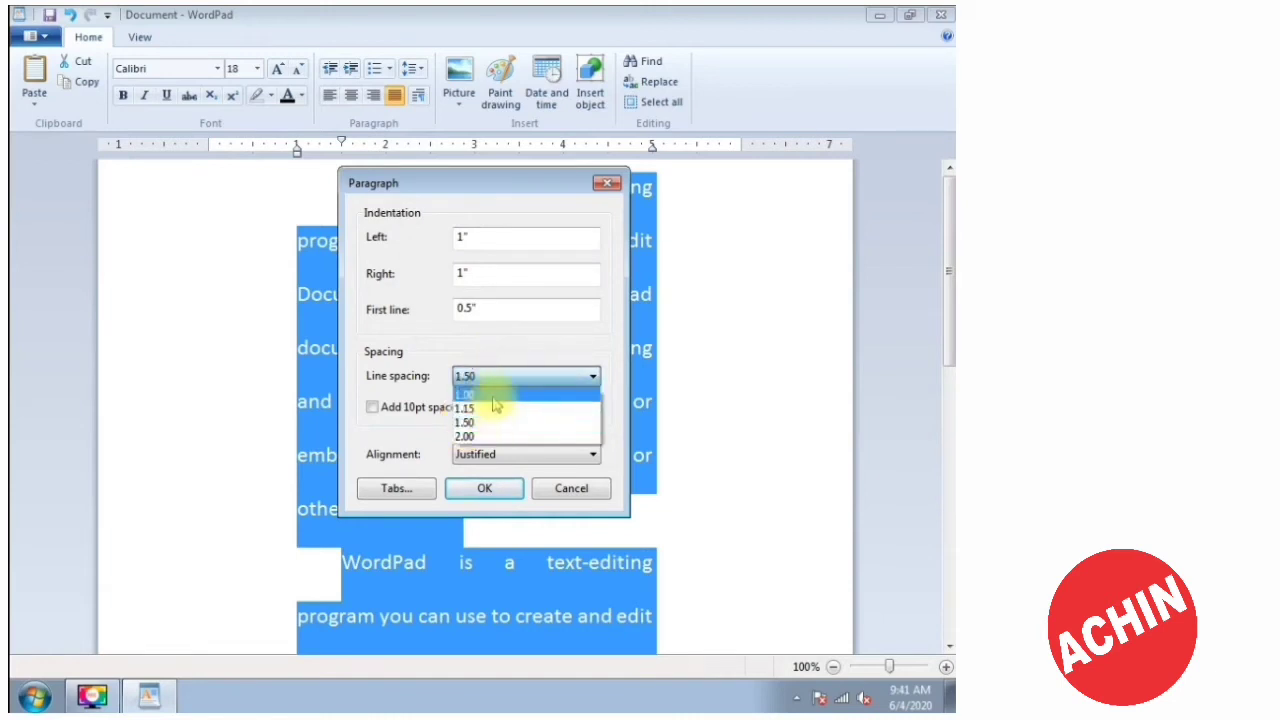
click(492, 392)
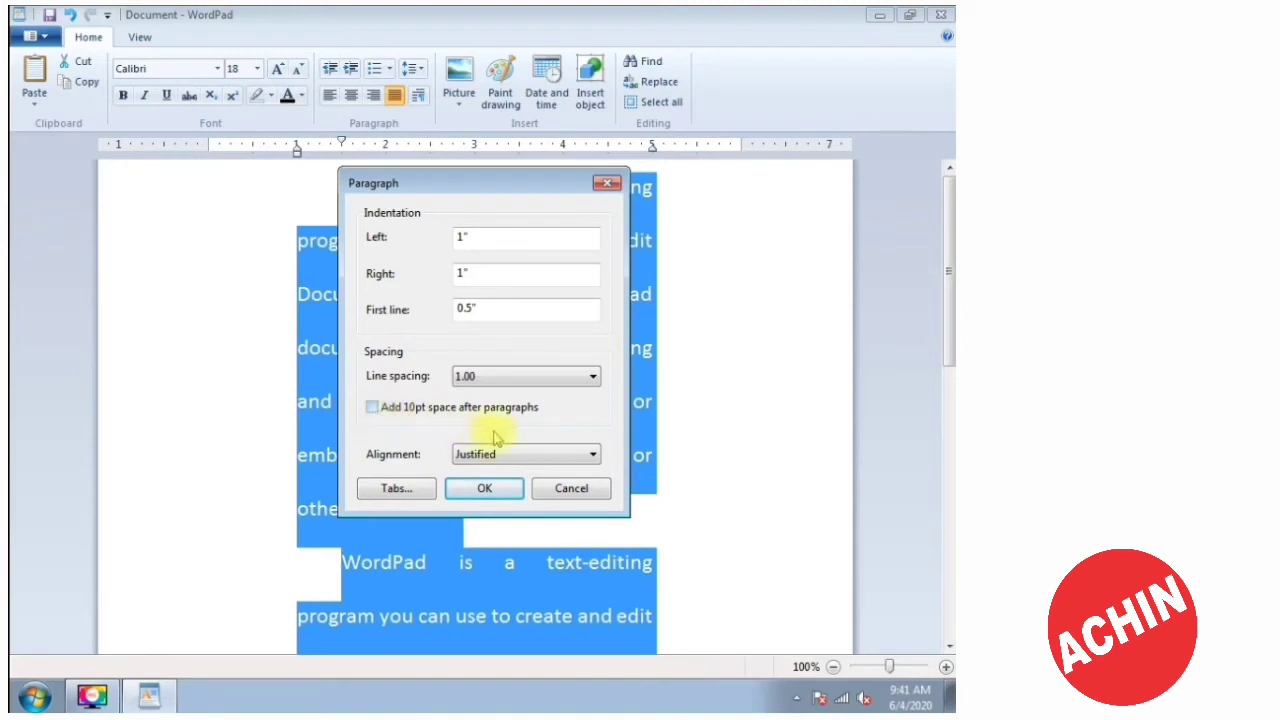
Add 10pt space after paragraphs, choose Justified alignment, apply the settings and deselect the text.
click(392, 410)
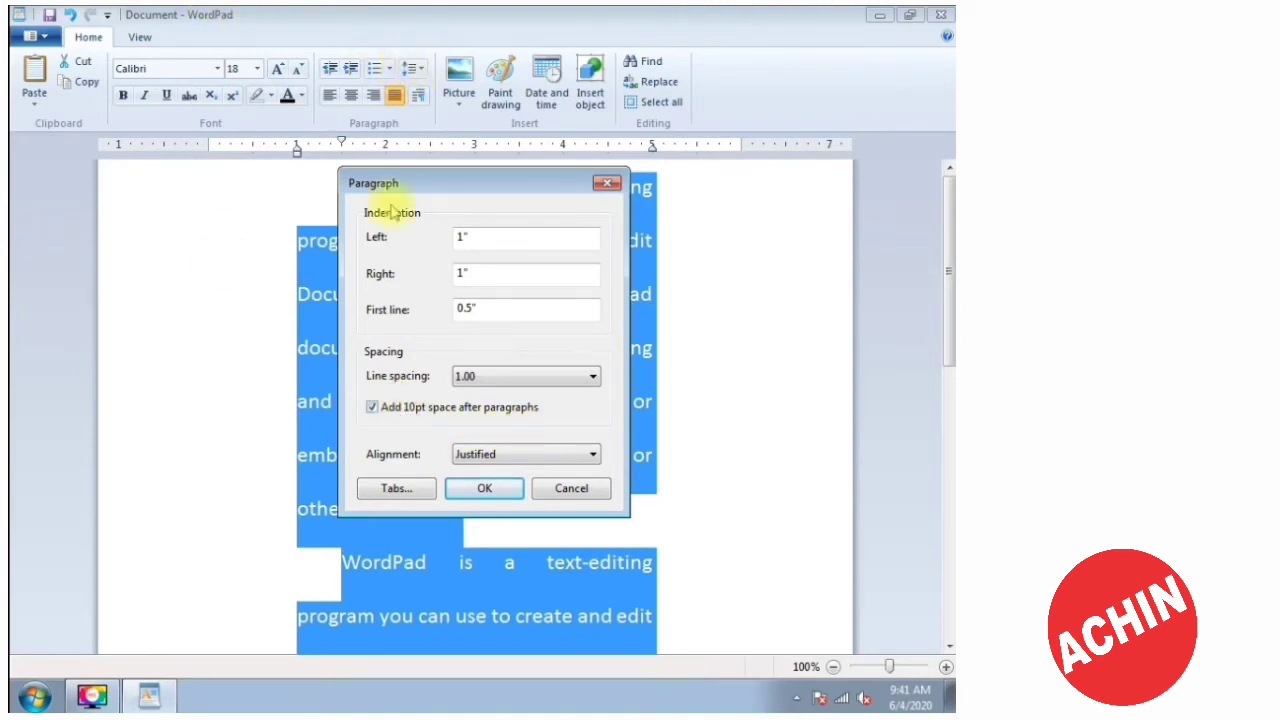
drag(443, 183, 419, 77)
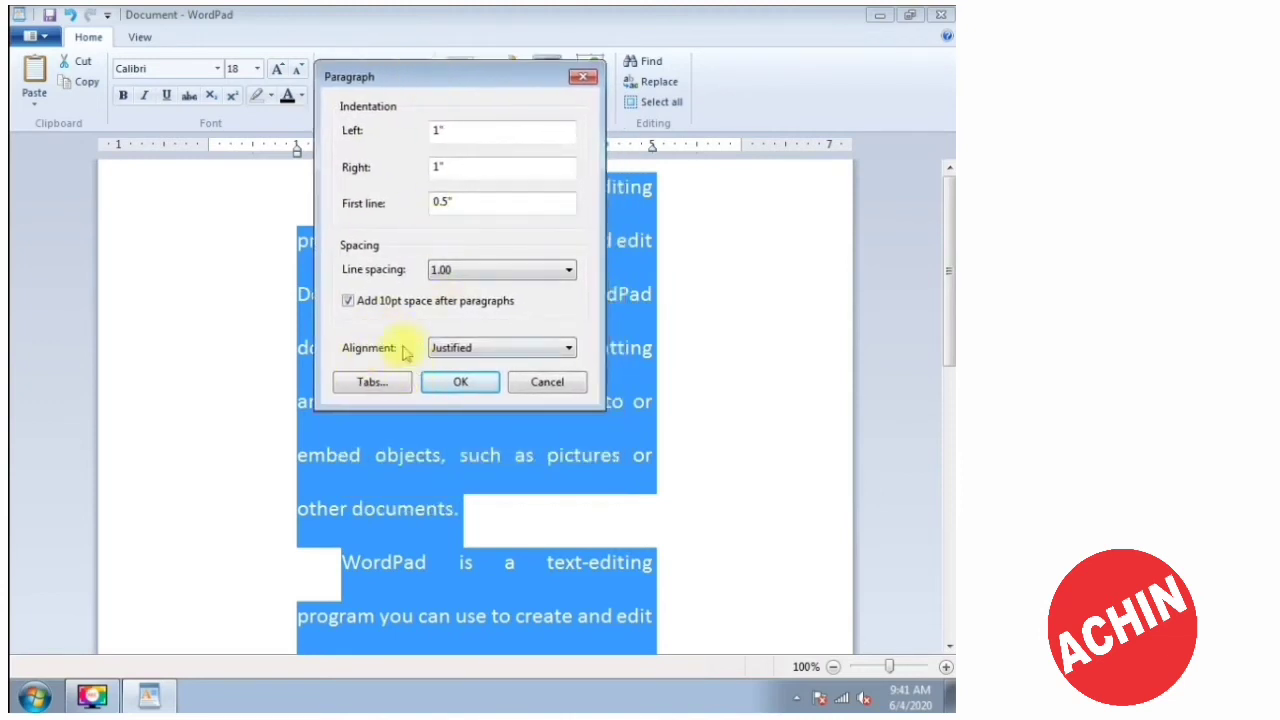
click(440, 347)
click(482, 347)
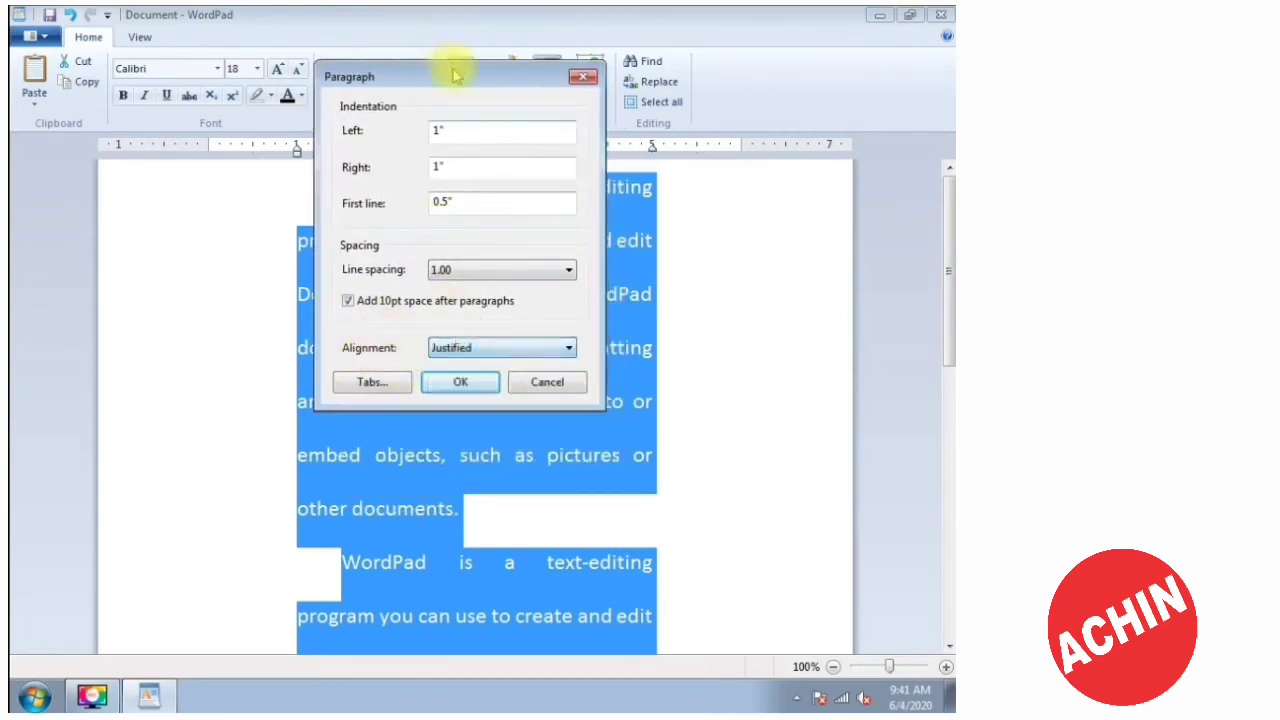
drag(457, 71, 346, 259)
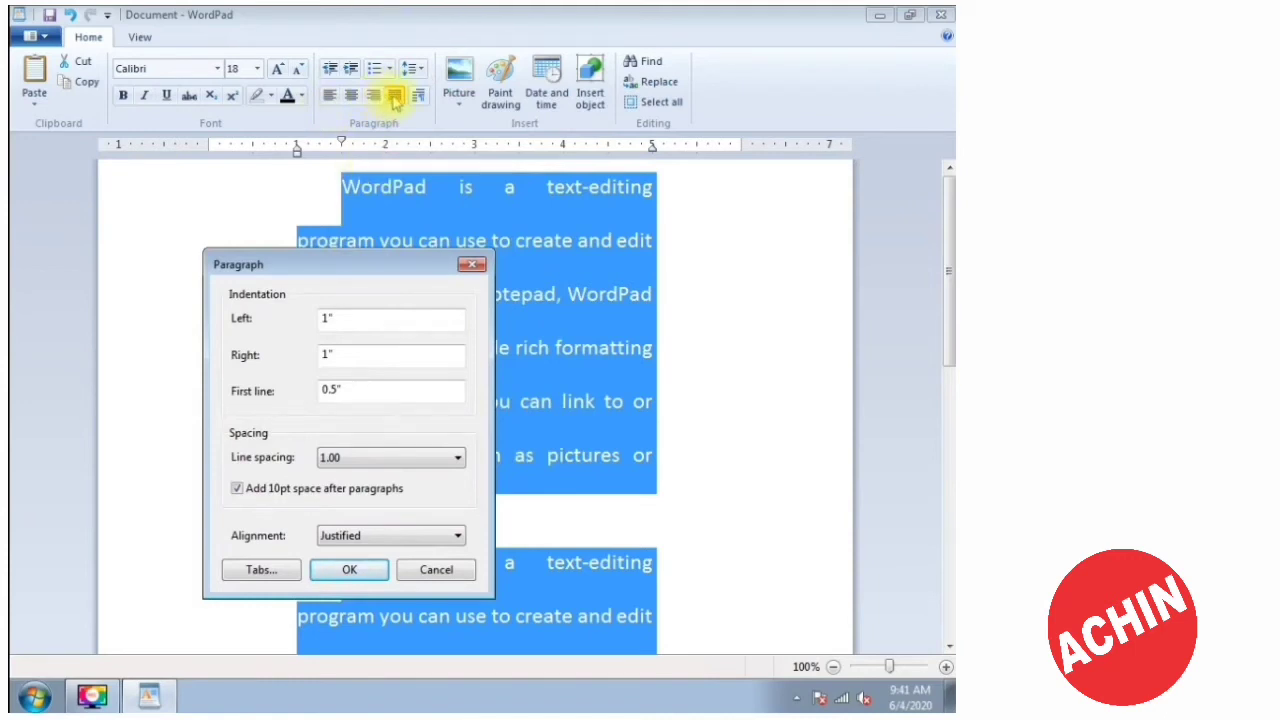
drag(400, 262, 592, 48)
click(540, 322)
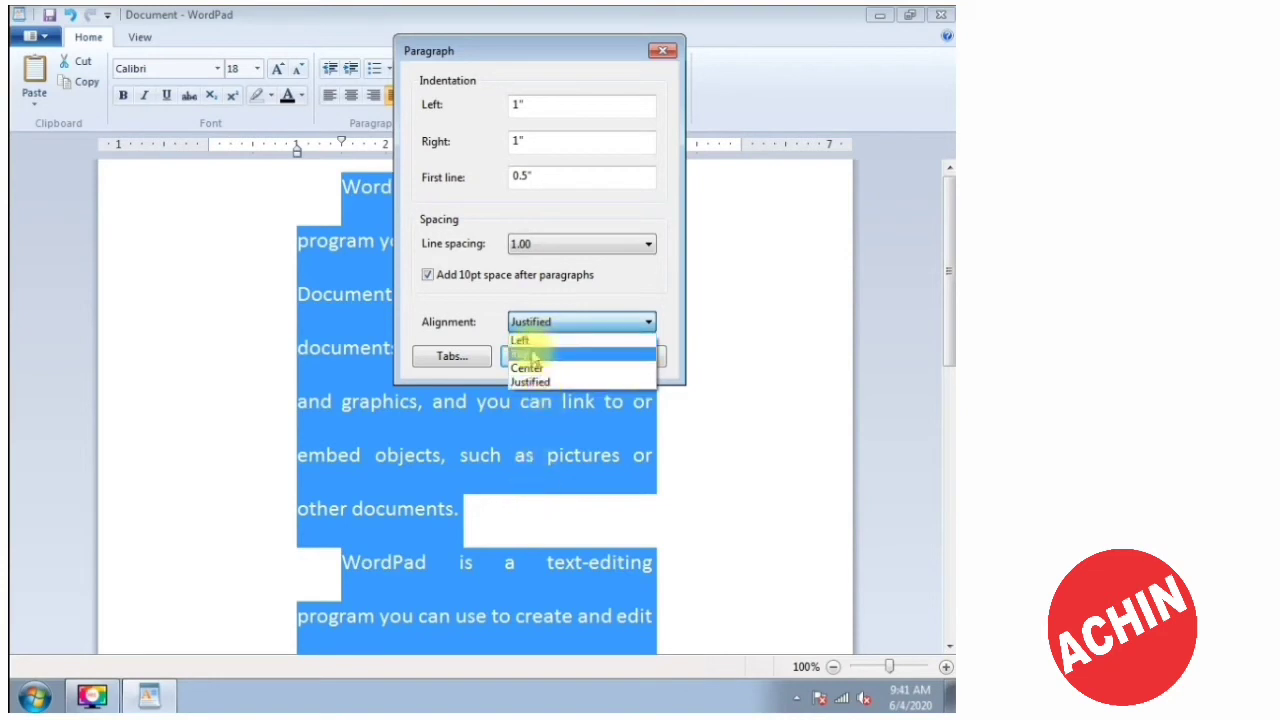
click(532, 382)
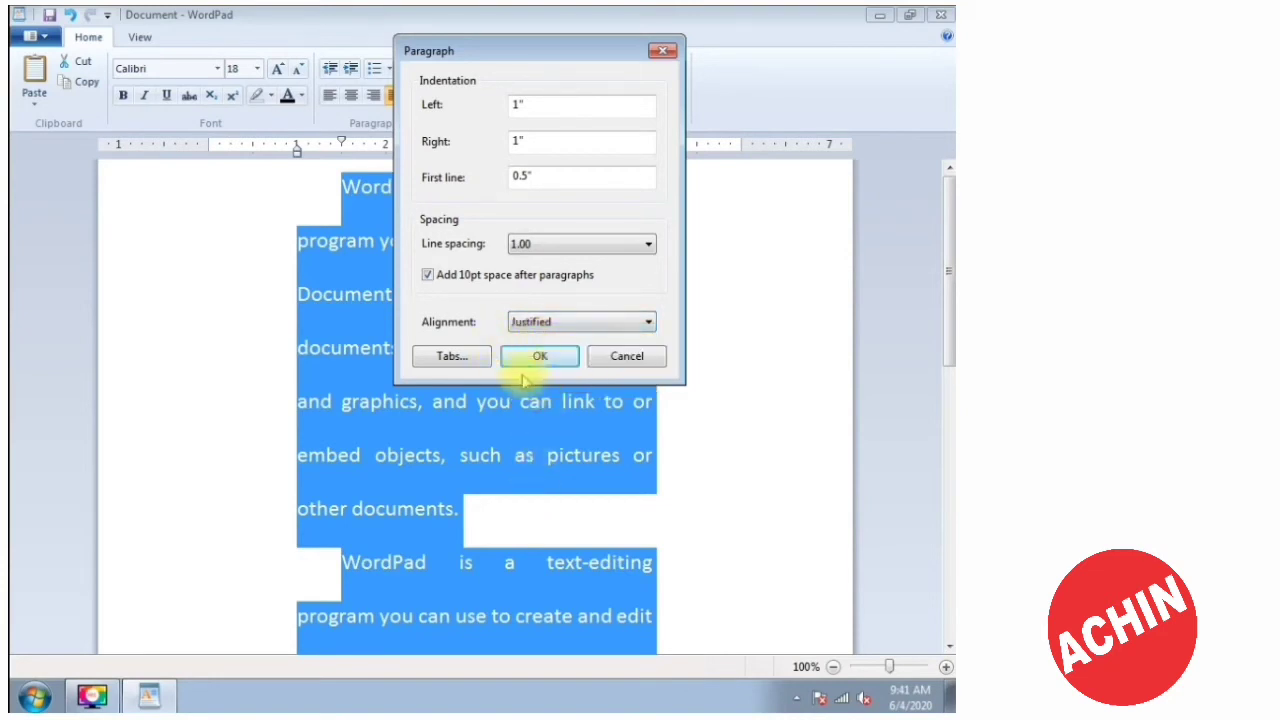
click(540, 360)
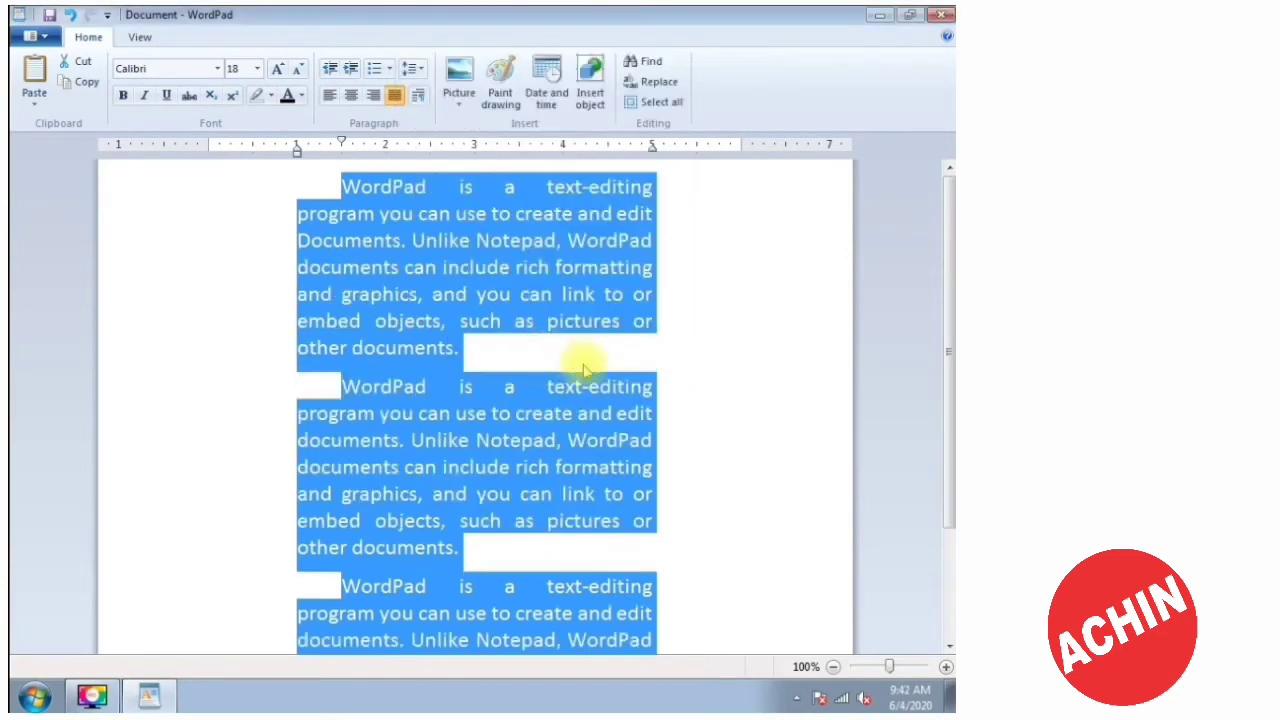
scroll(520, 310, down, 2)
scroll(503, 340, up, 2)
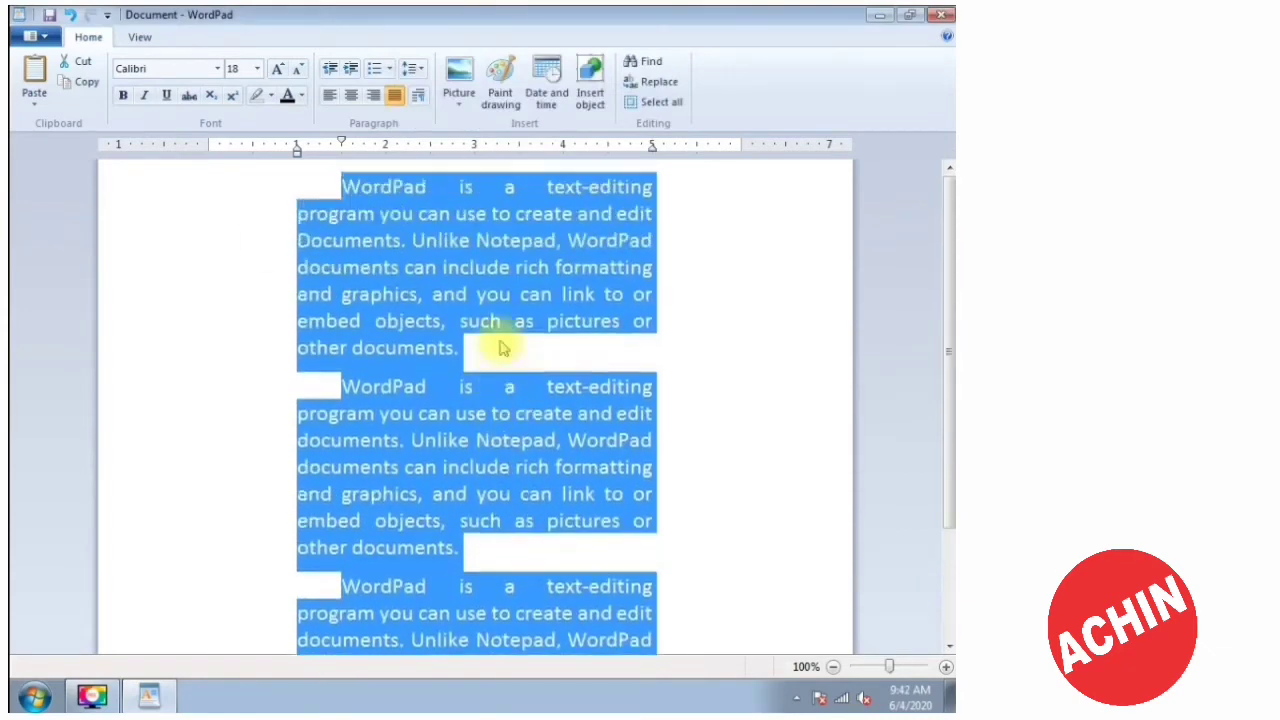
click(529, 322)
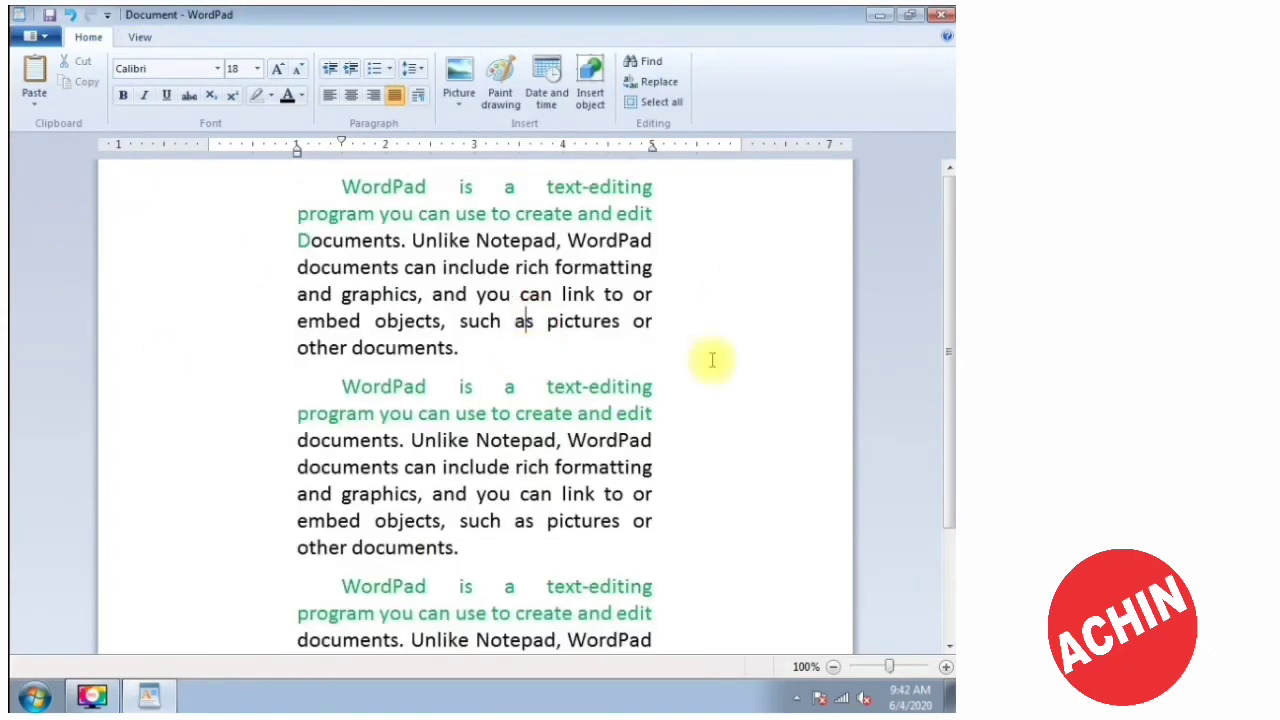
Delete all the text in the document and insert the Tulips picture from the Sample Pictures folder.
key(ctrl+a)
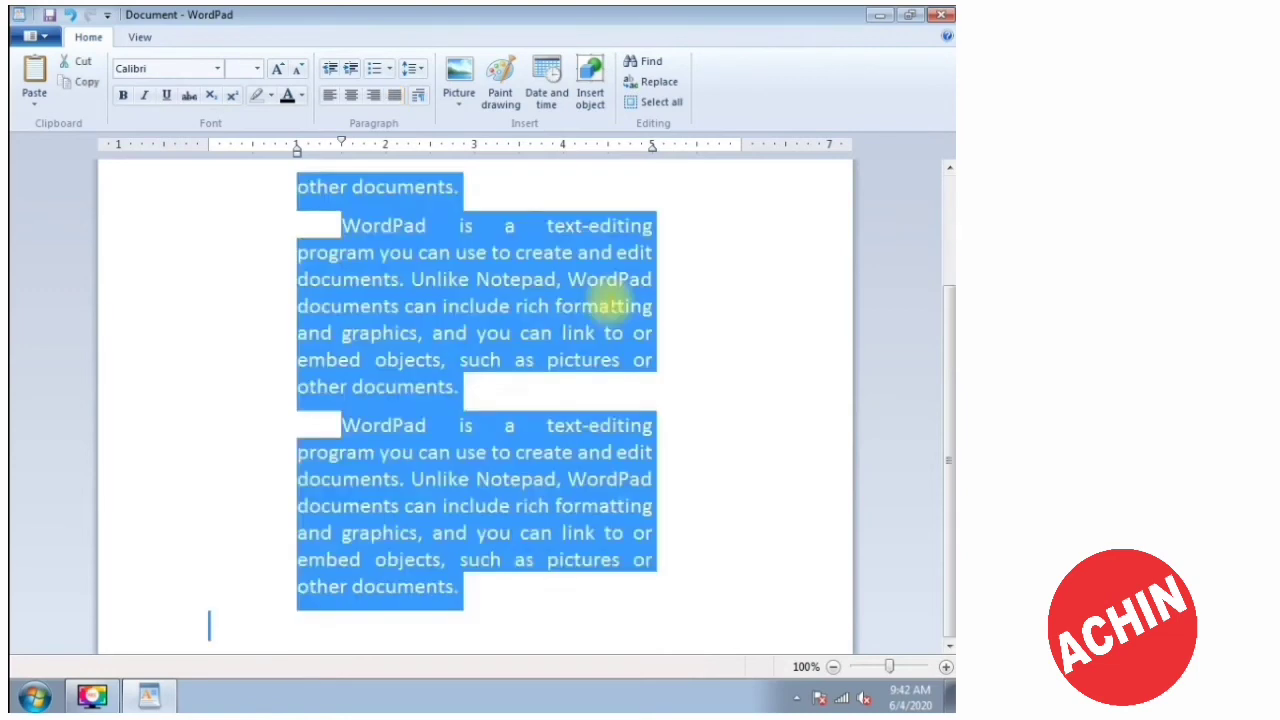
key(Delete)
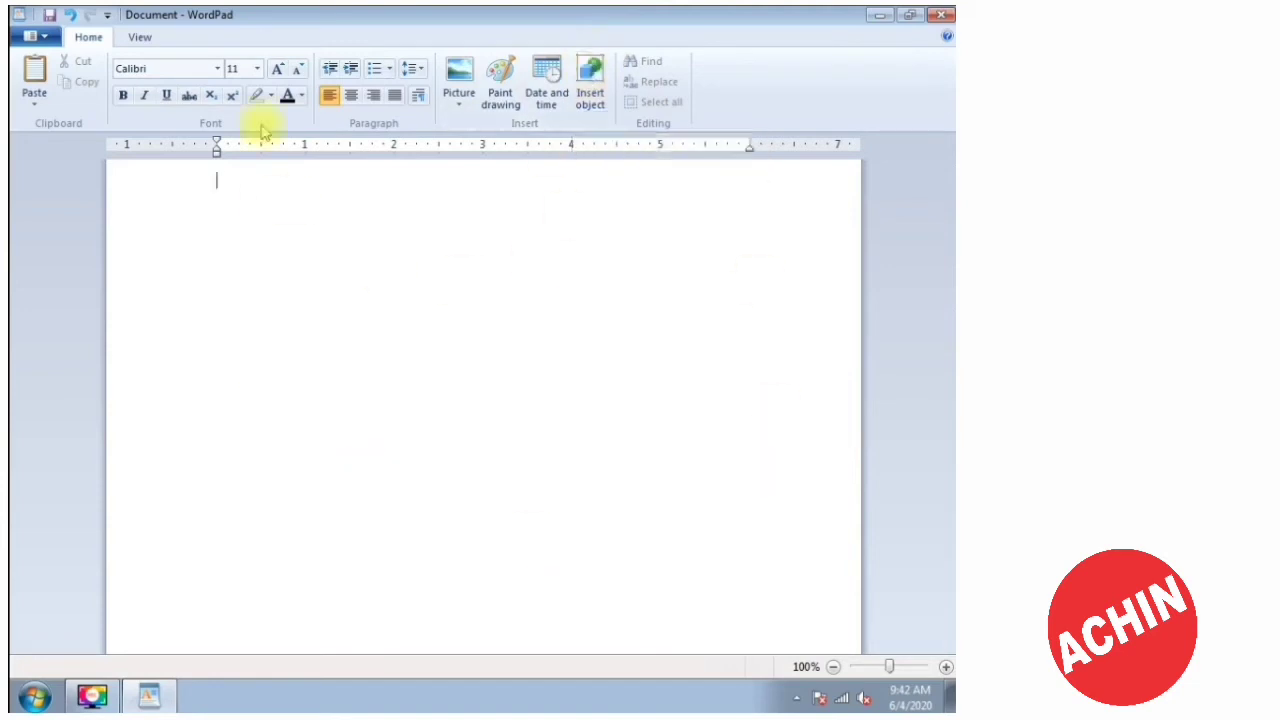
click(459, 82)
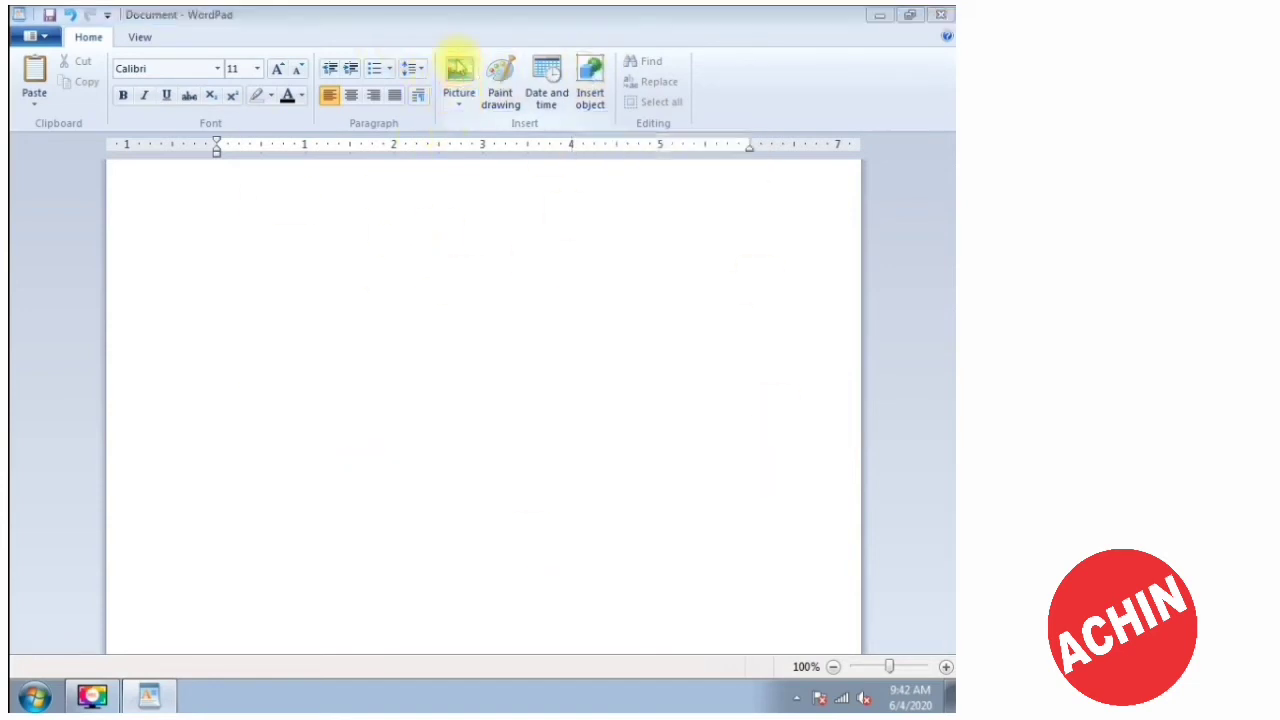
drag(463, 141, 436, 111)
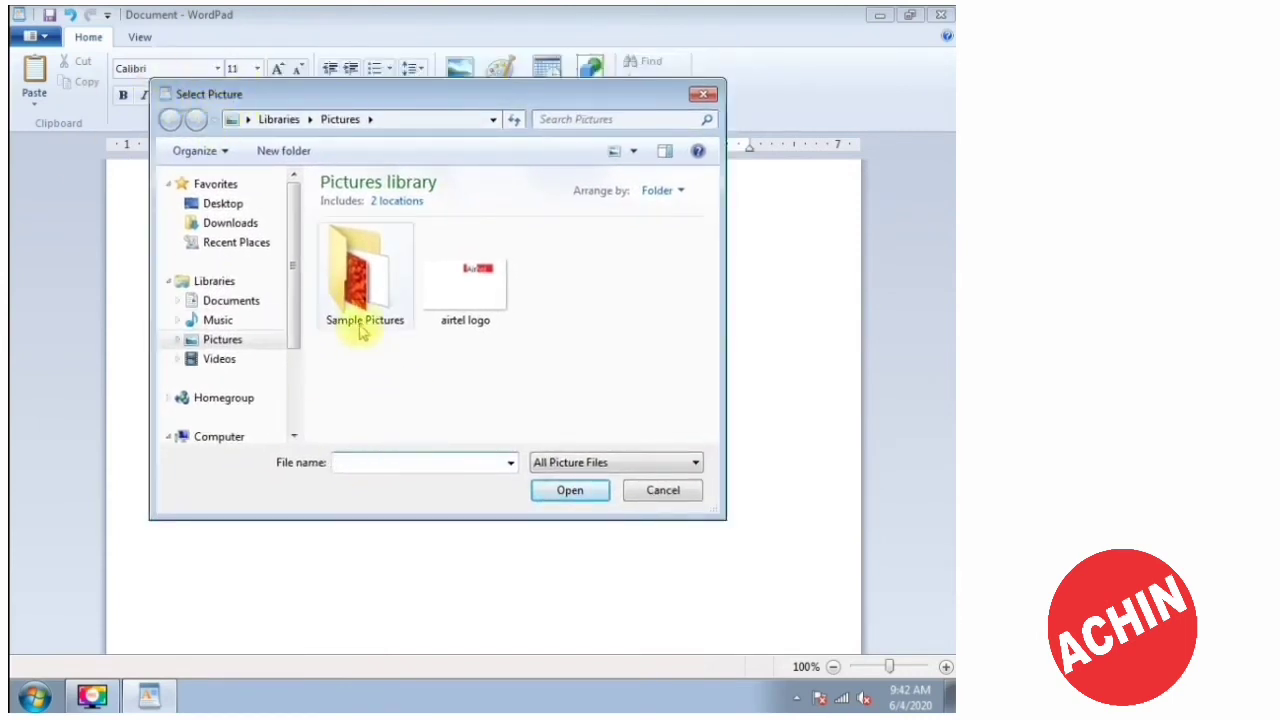
double_click(360, 280)
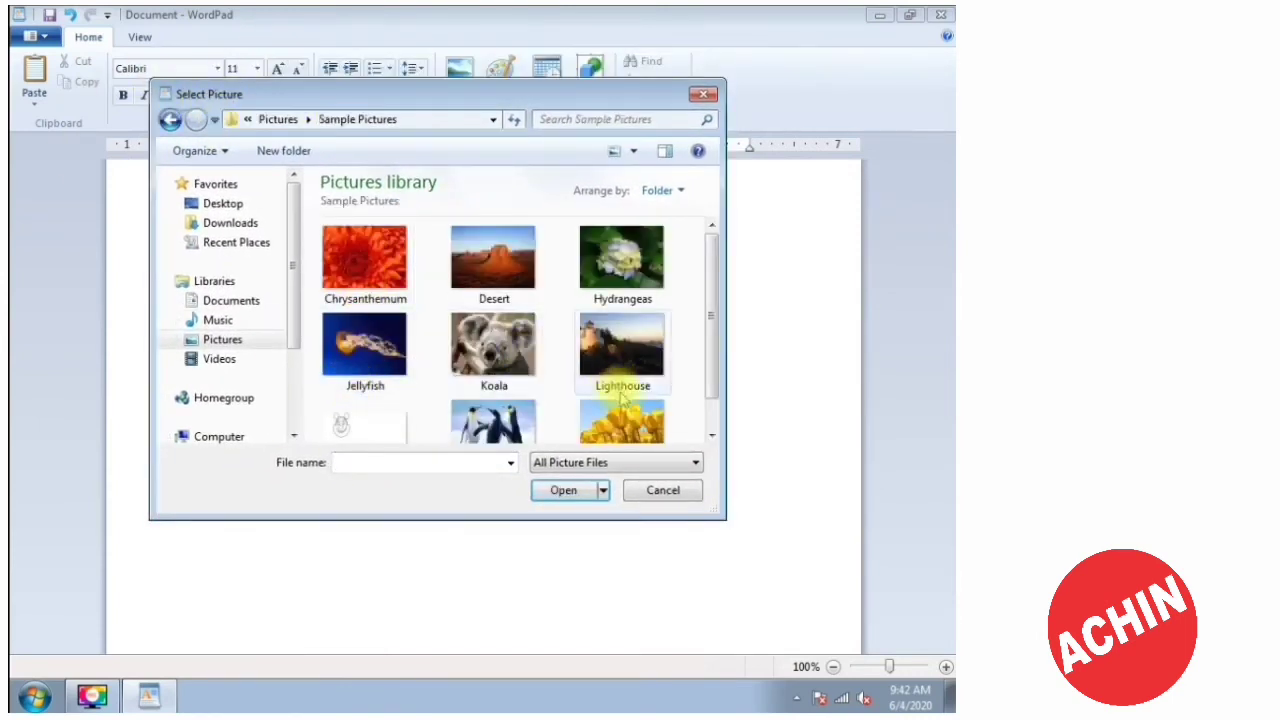
click(600, 420)
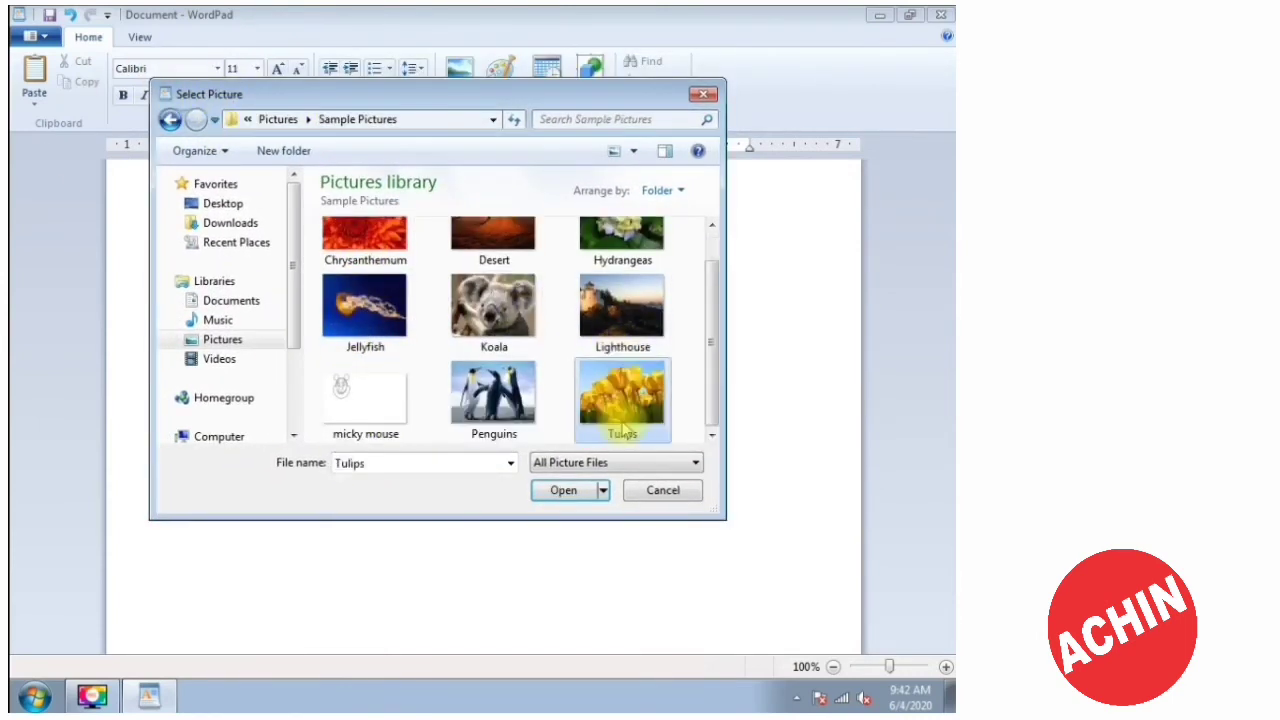
click(590, 490)
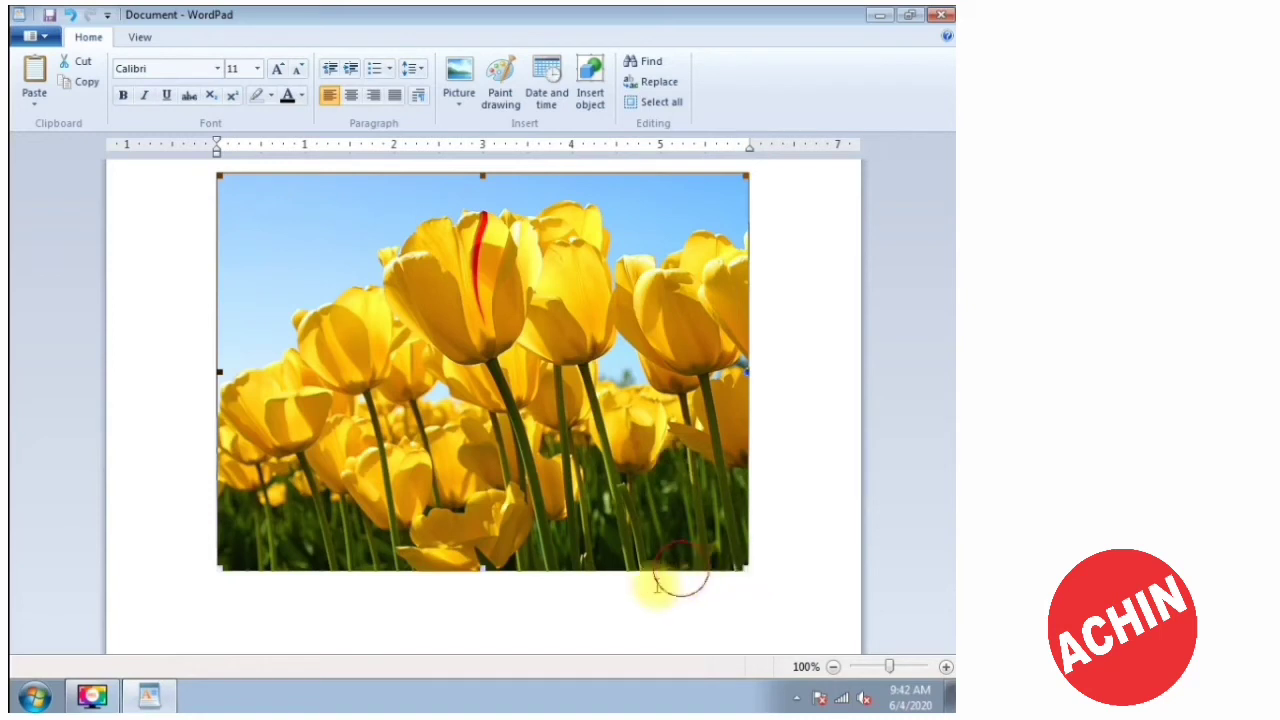
Select the tulips picture and replace it with the Koala picture from the Sample Pictures folder.
click(757, 343)
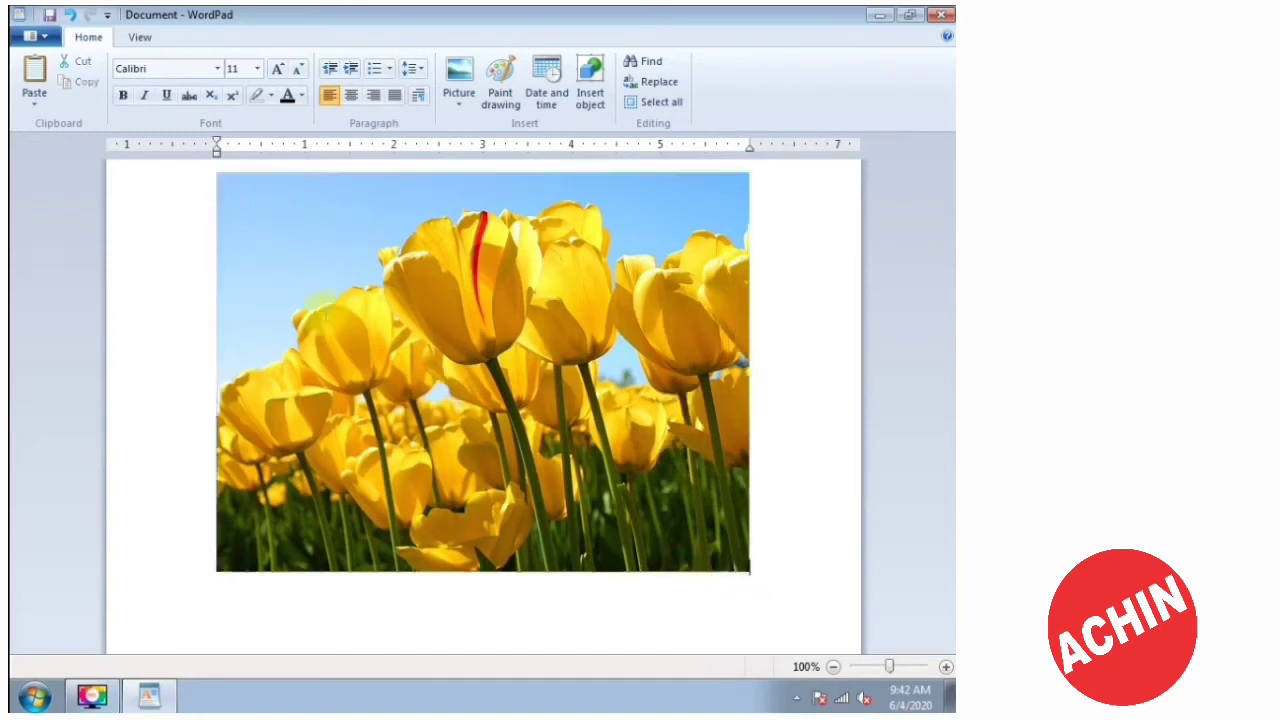
click(503, 296)
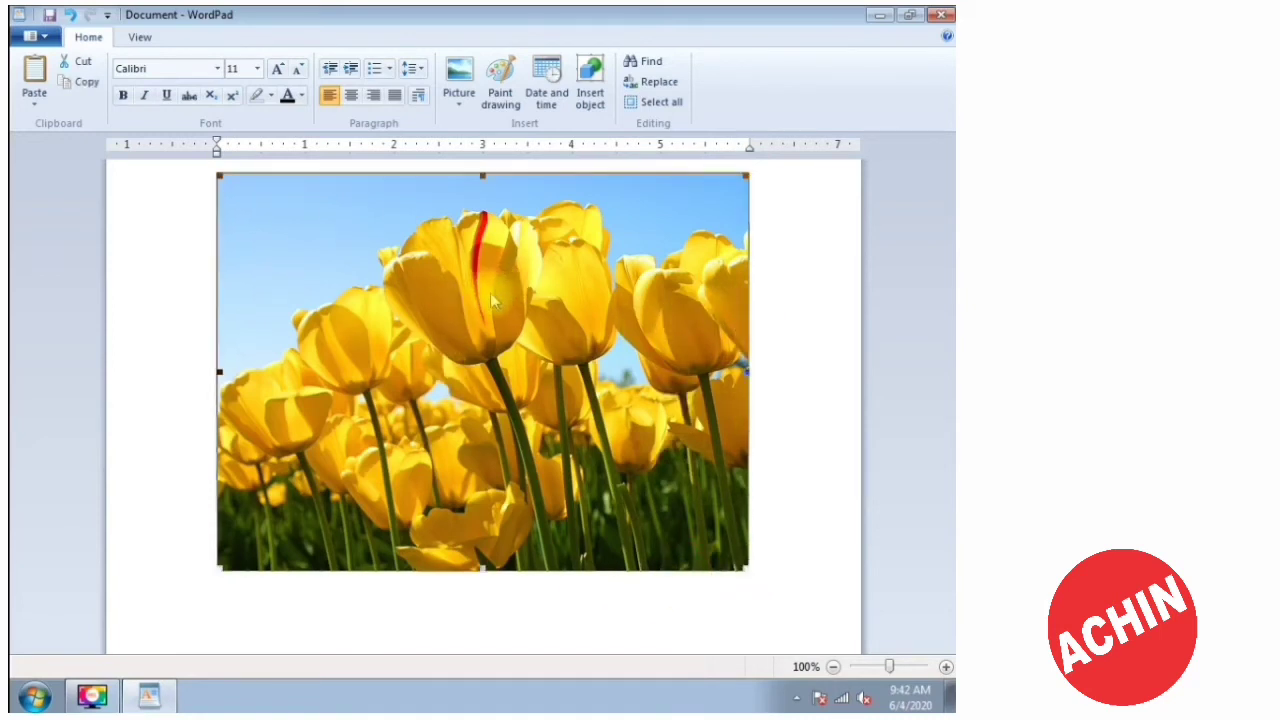
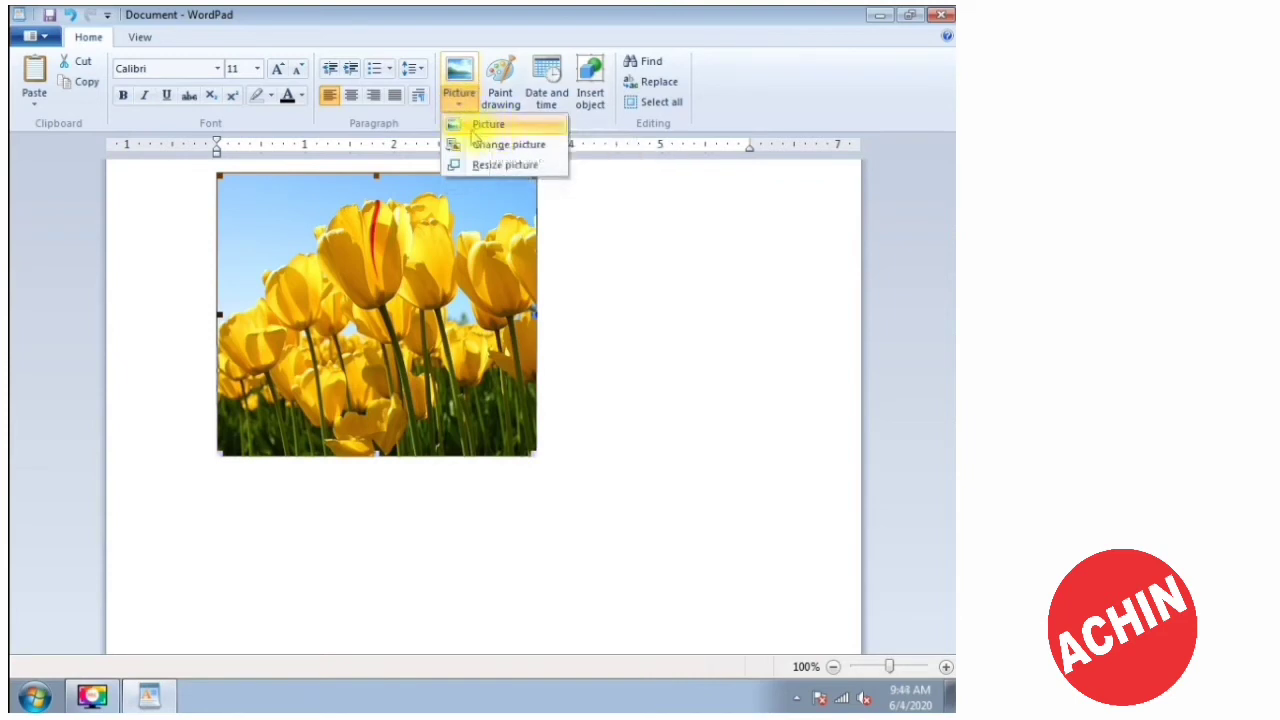
click(489, 146)
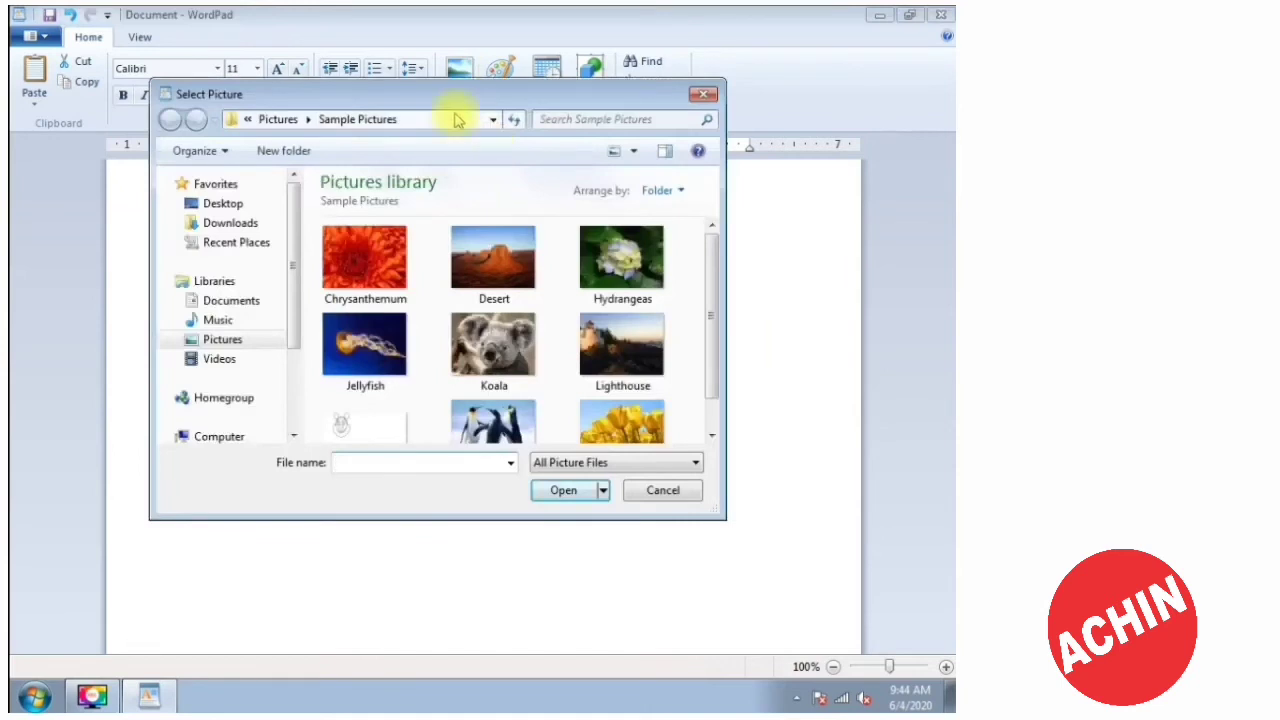
click(335, 258)
click(515, 265)
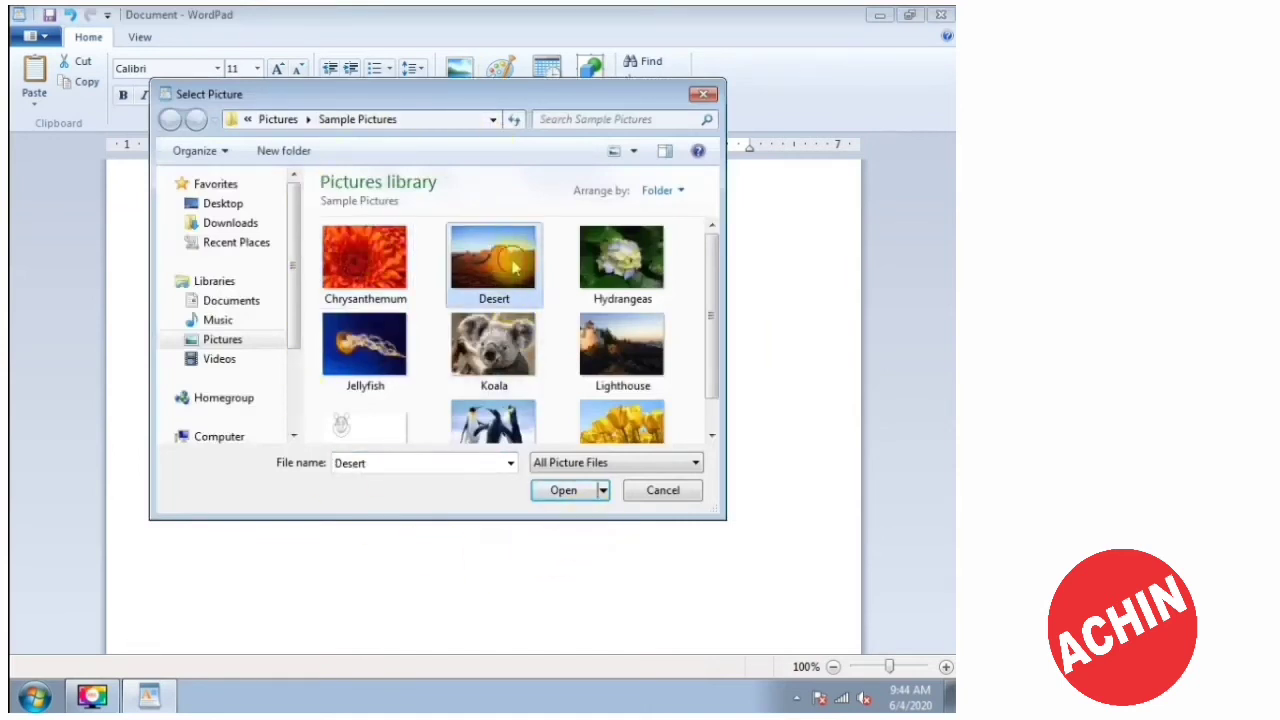
click(515, 395)
click(565, 499)
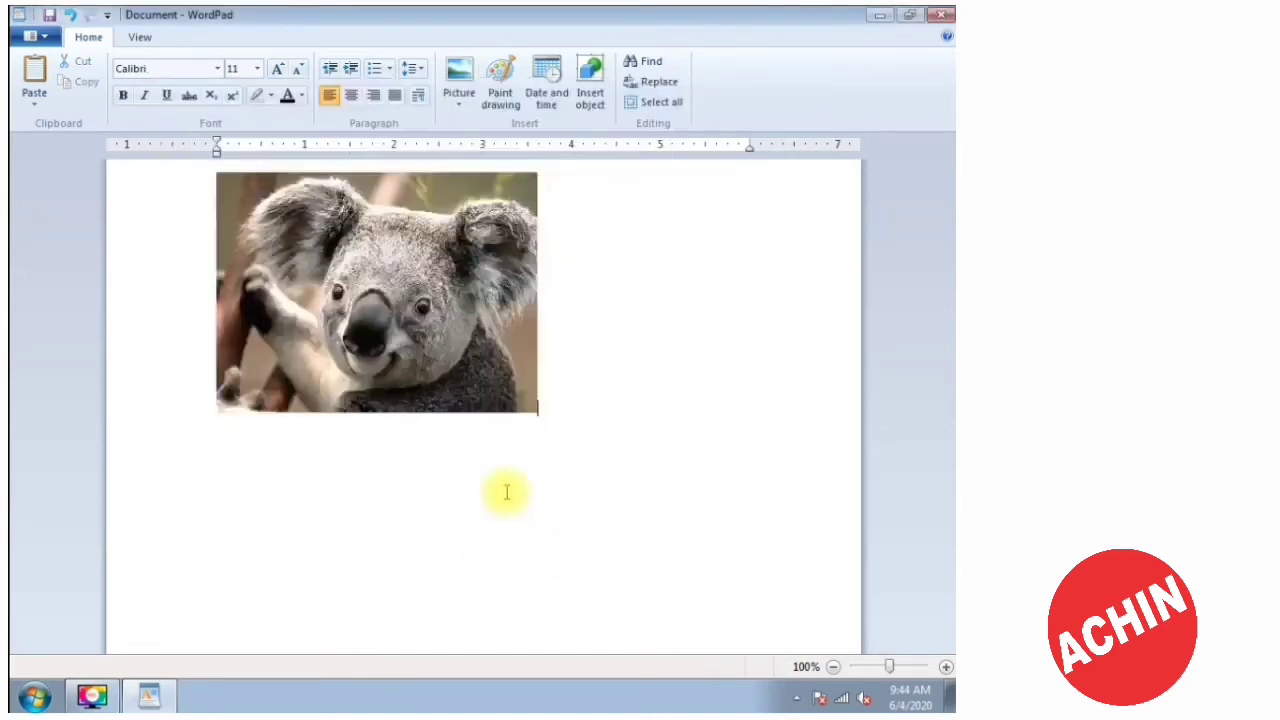
Resize the koala picture to 66% horizontally with the aspect ratio unlocked, and shrink it from its corner to about 5 inches wide.
click(459, 96)
click(503, 164)
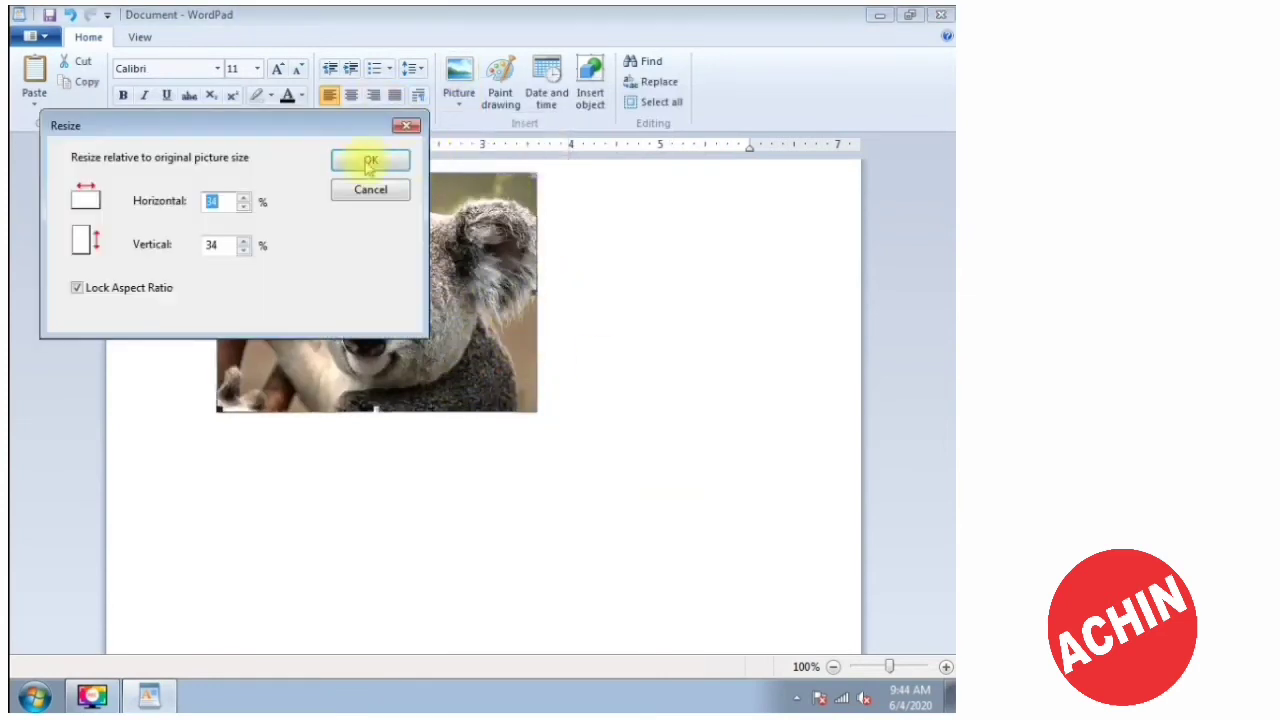
drag(282, 137, 632, 198)
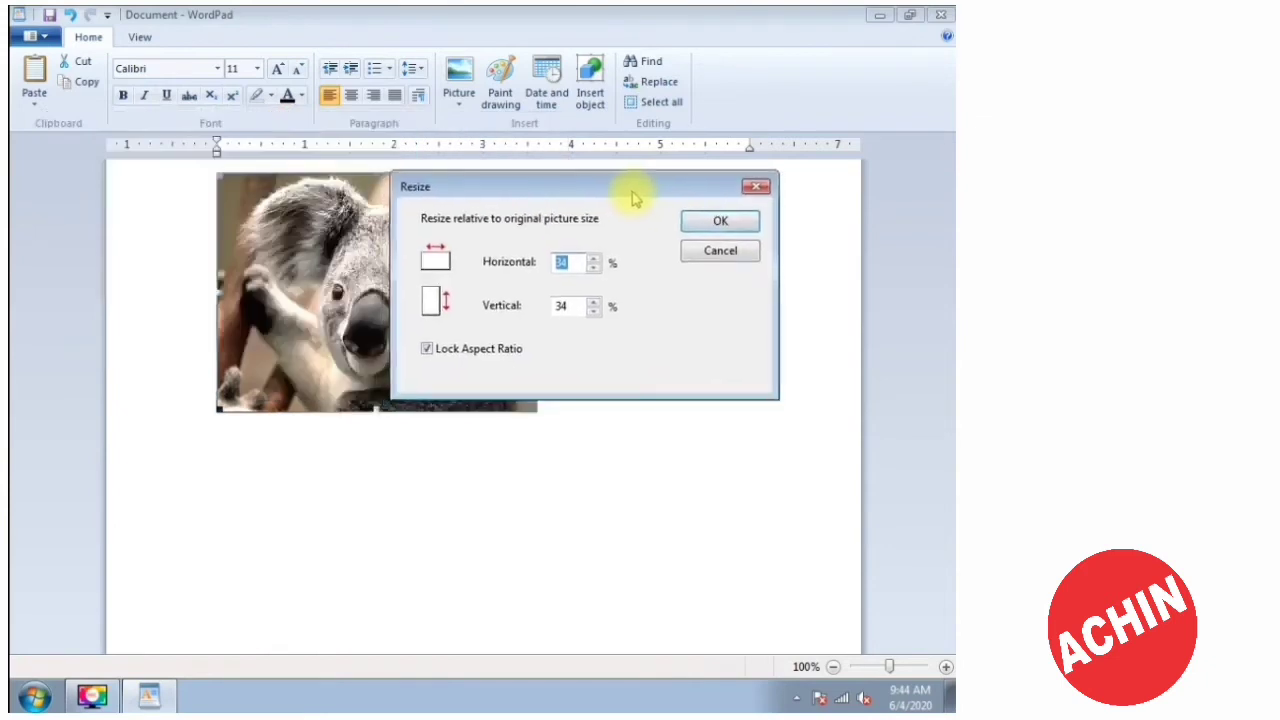
drag(548, 180, 588, 171)
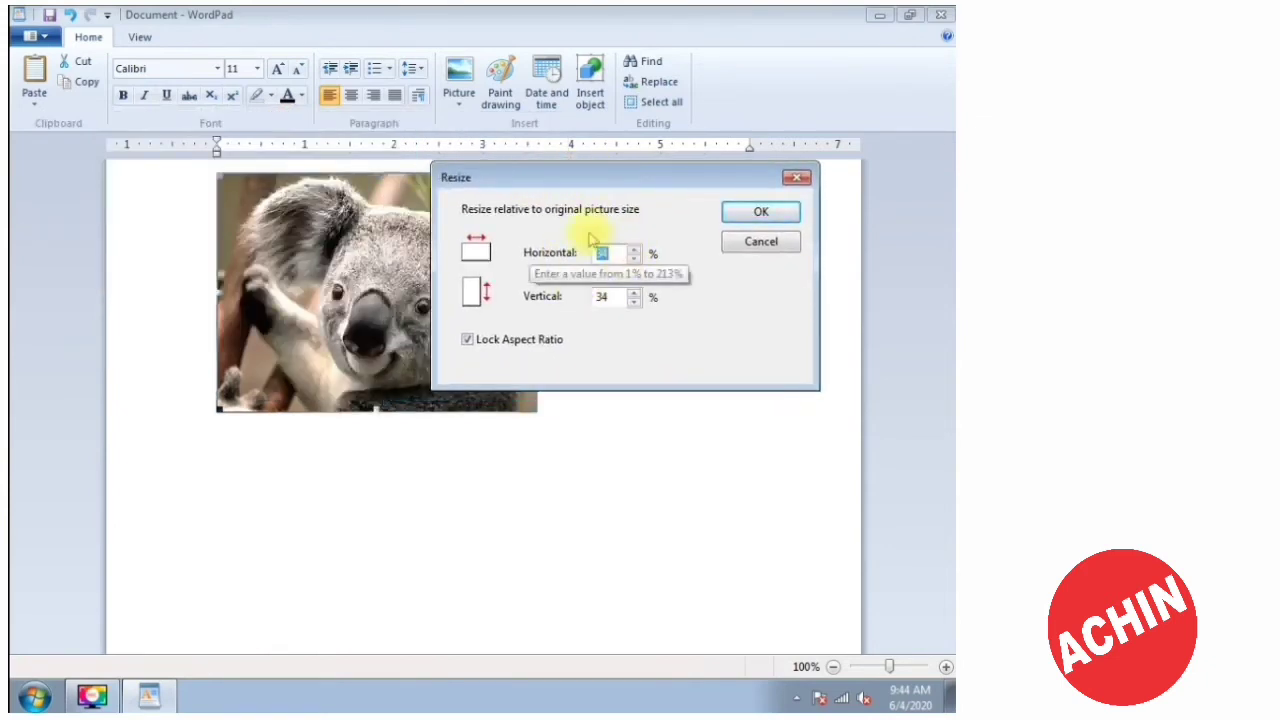
text(50)
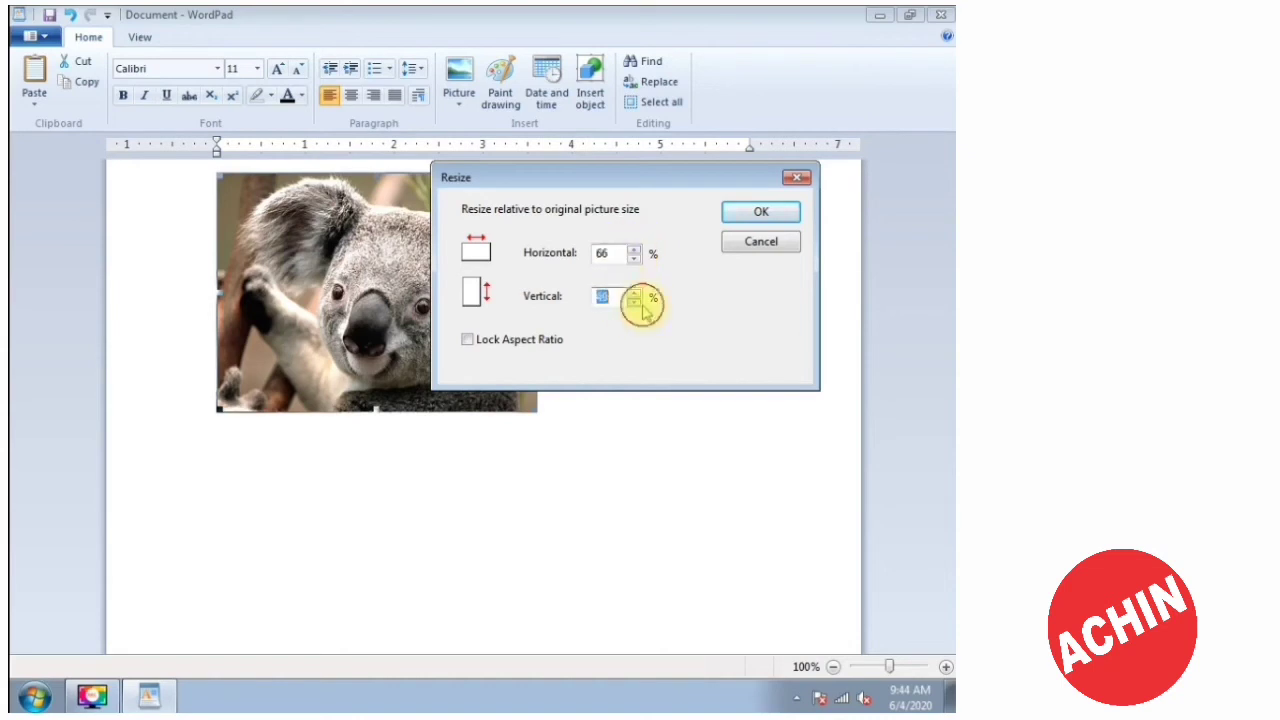
click(742, 211)
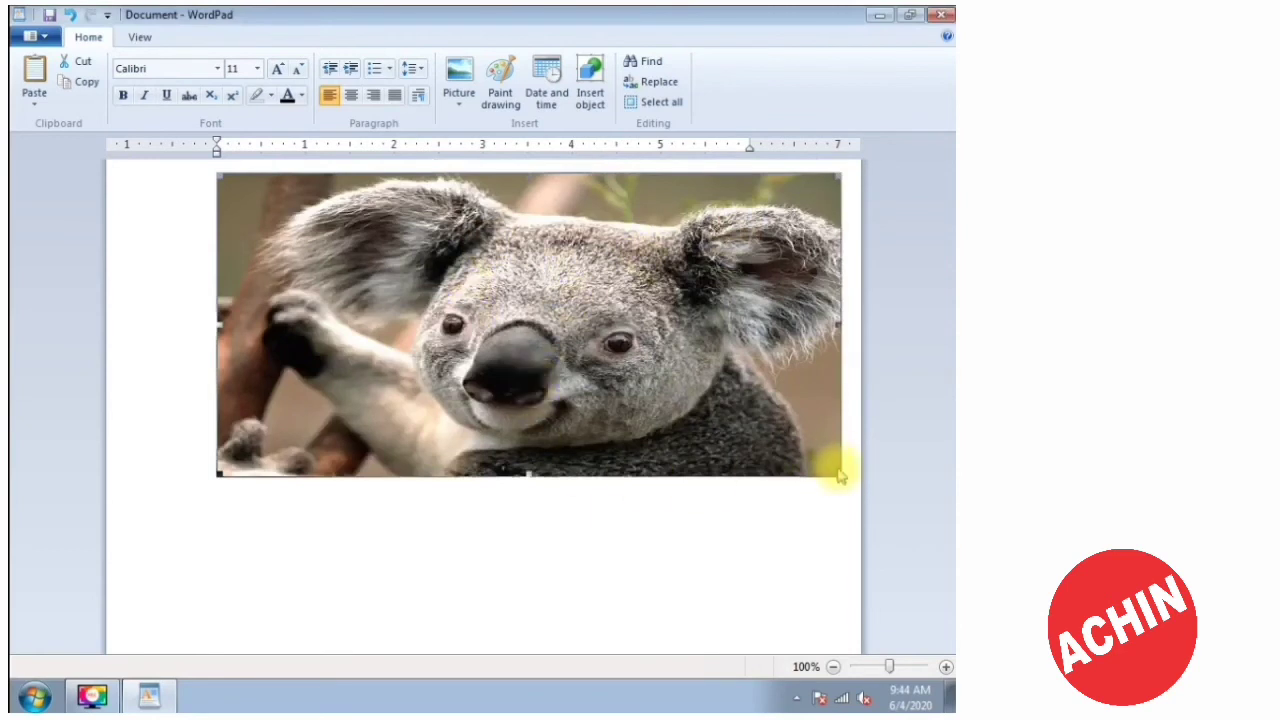
drag(838, 476, 657, 500)
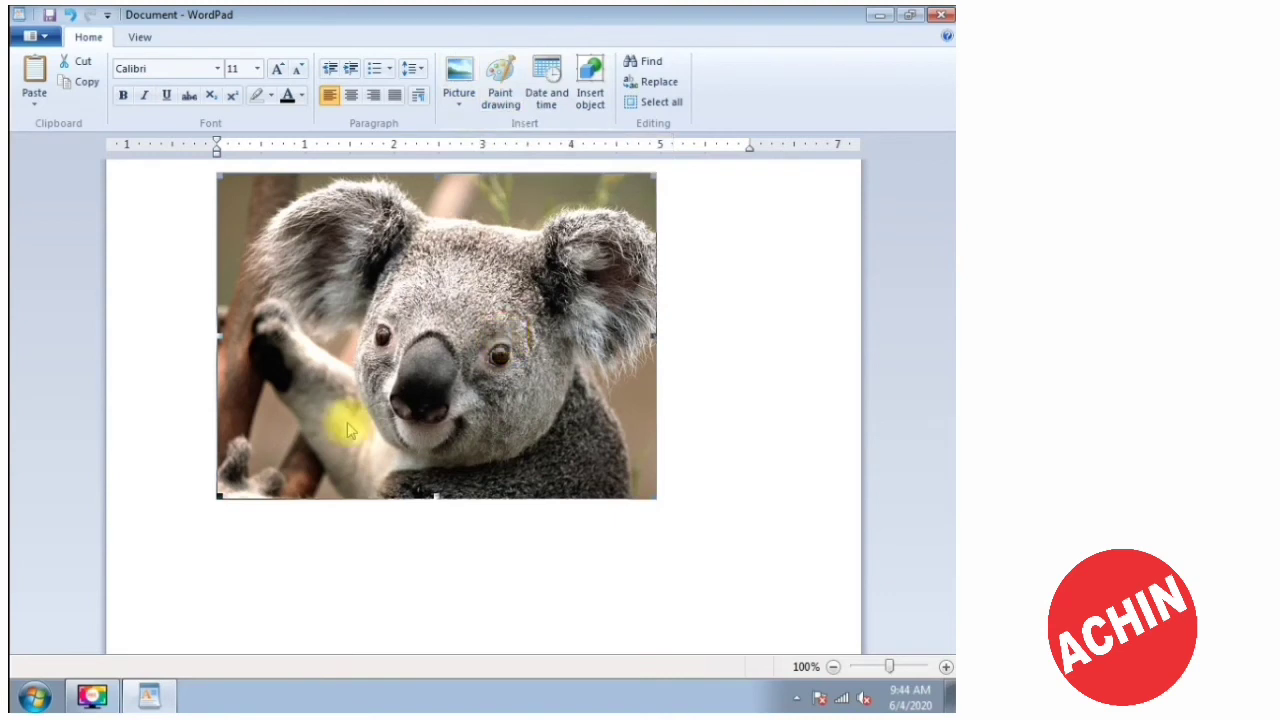
Delete the koala picture and insert a Paint drawing with its canvas enlarged to about 892 × 494 px.
key(Delete)
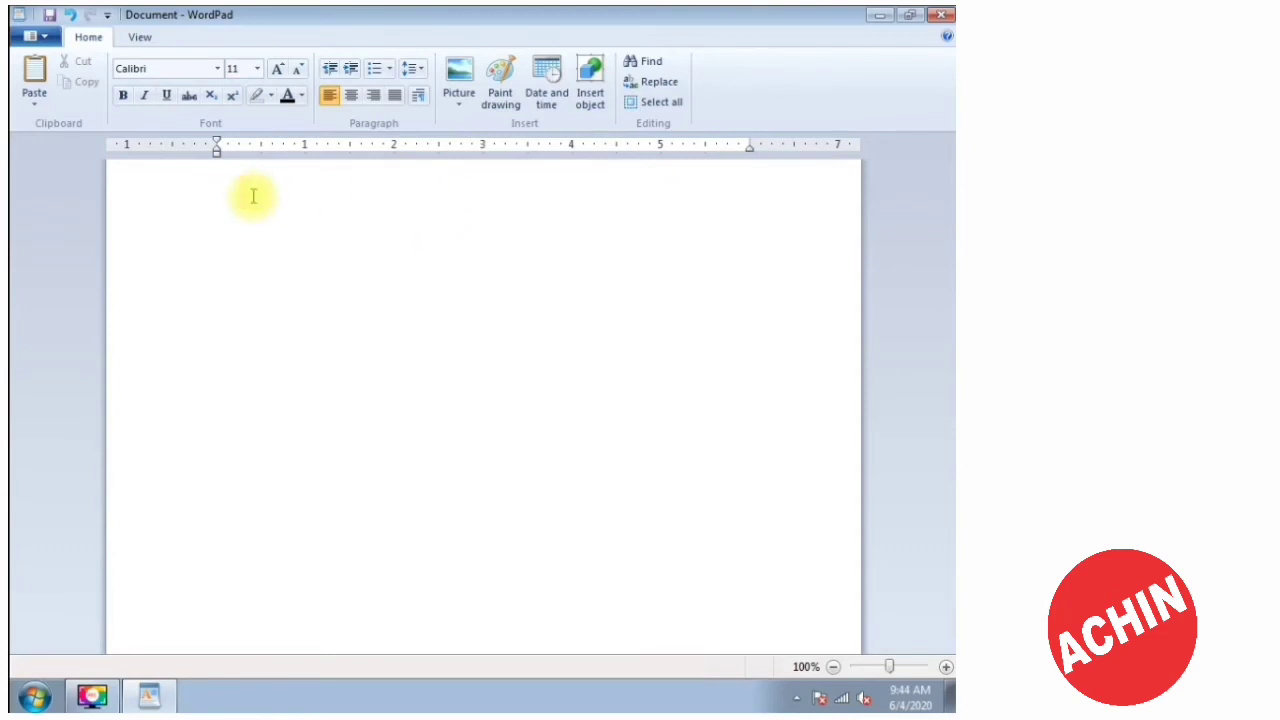
click(500, 75)
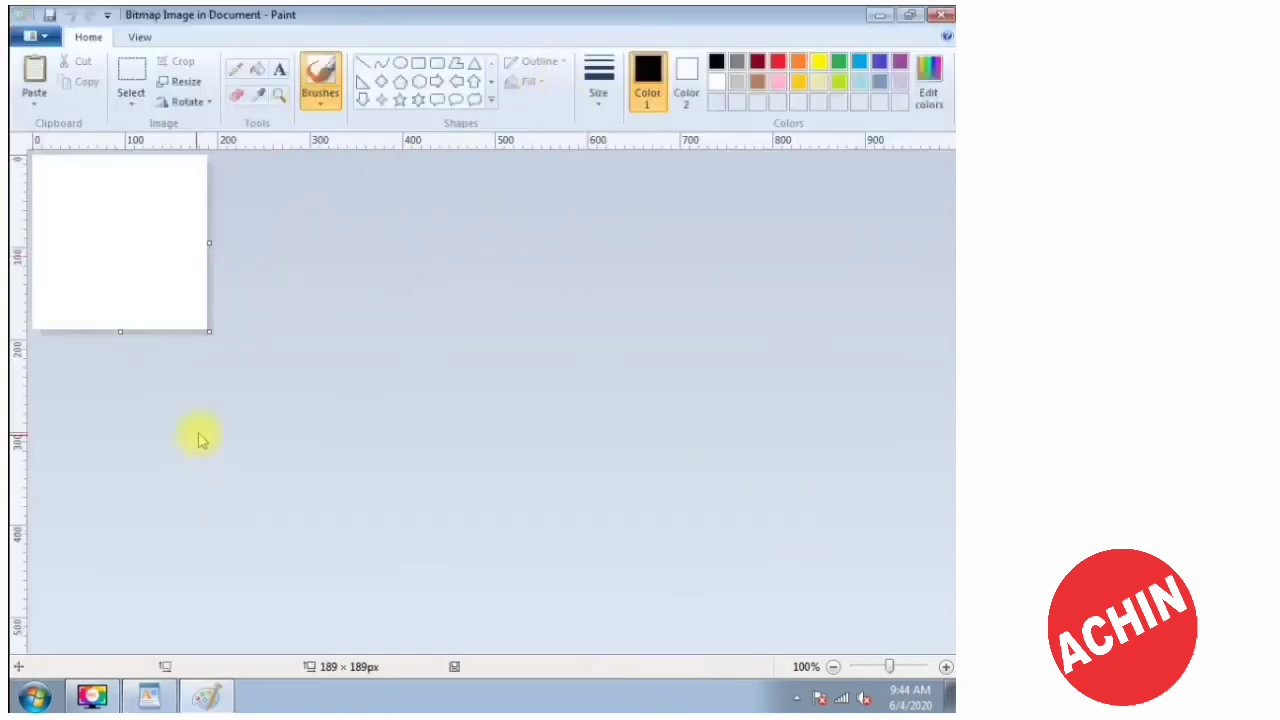
drag(209, 333, 858, 612)
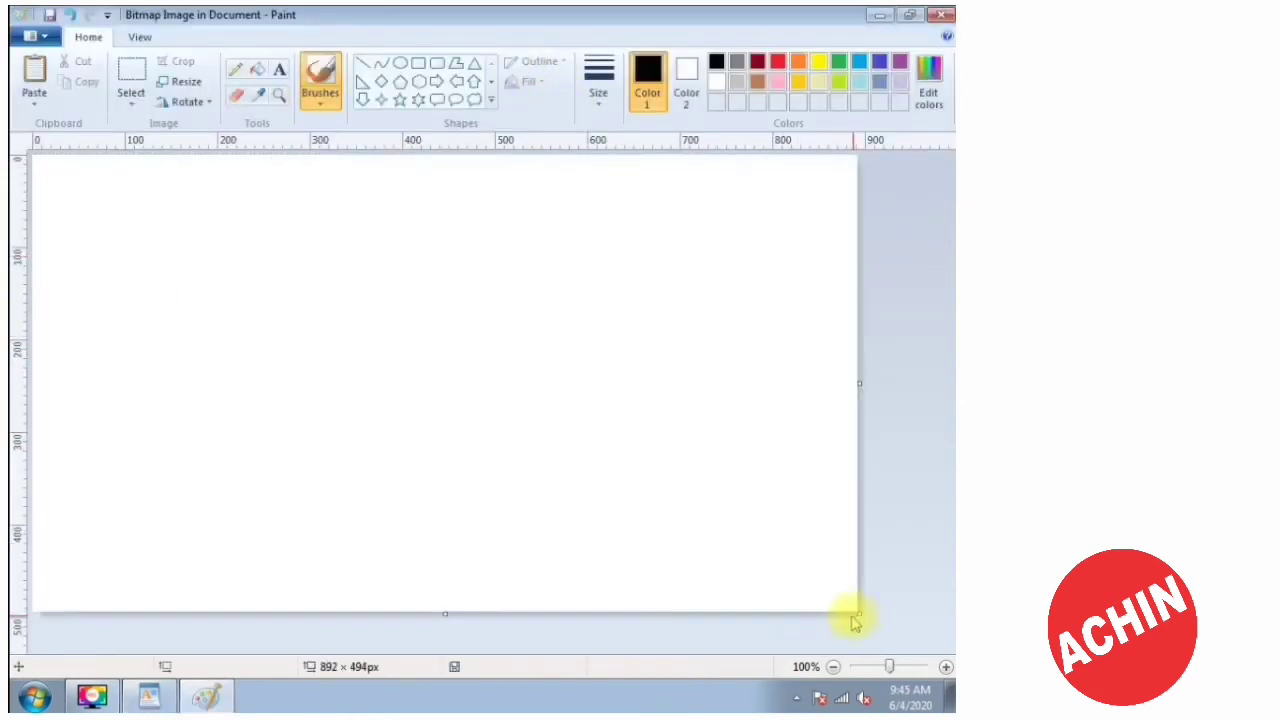
Draw a black-outlined rectangle of about 451 × 350 px in the middle of the canvas and fill it with dark blue.
click(418, 63)
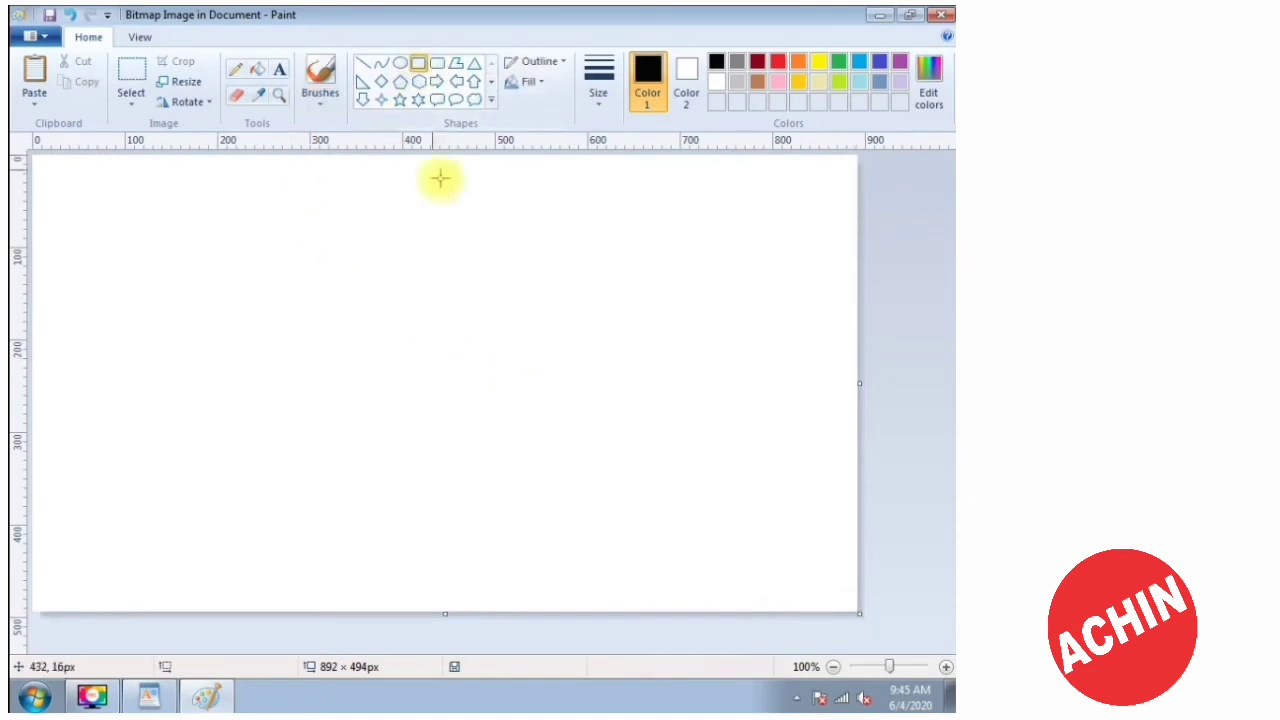
mouse_move(266, 203)
mouse_down()
mouse_move(621, 502)
mouse_move(684, 525)
mouse_up()
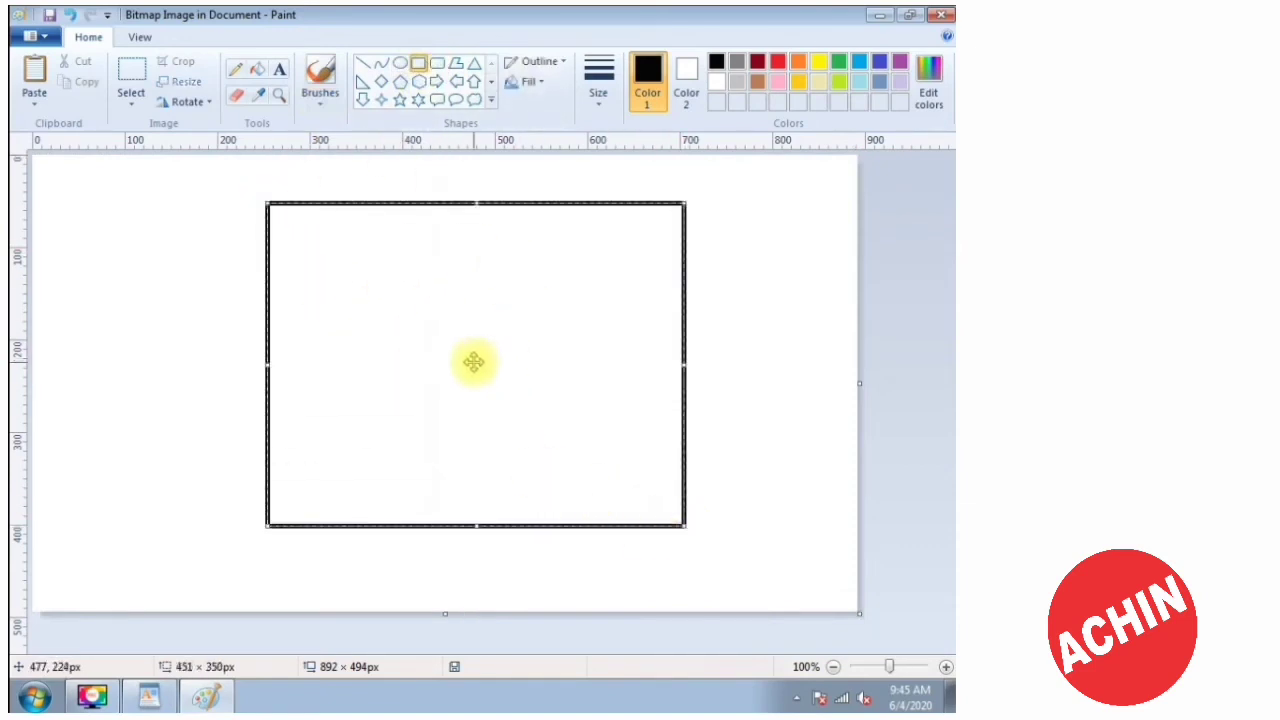
click(257, 70)
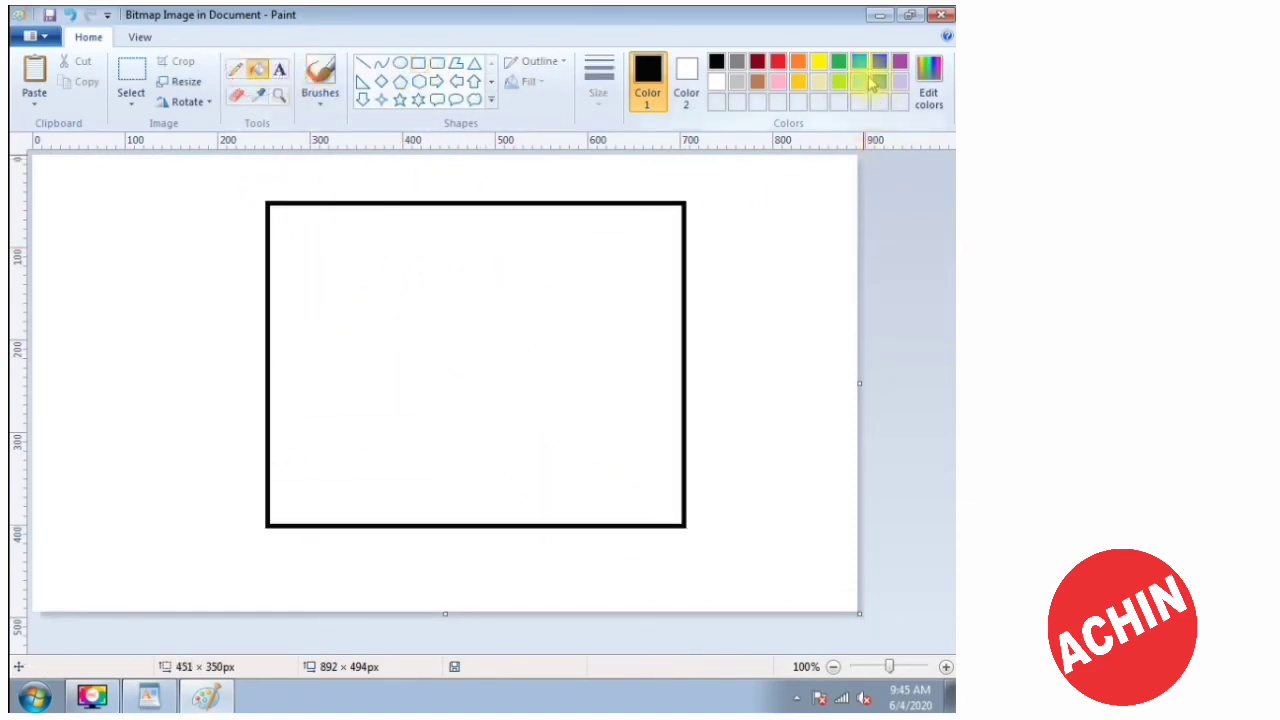
click(879, 62)
click(532, 318)
Draw a dark blue ellipse of about 170 × 225 px to the left of the rectangle and fill it with the same color.
click(398, 81)
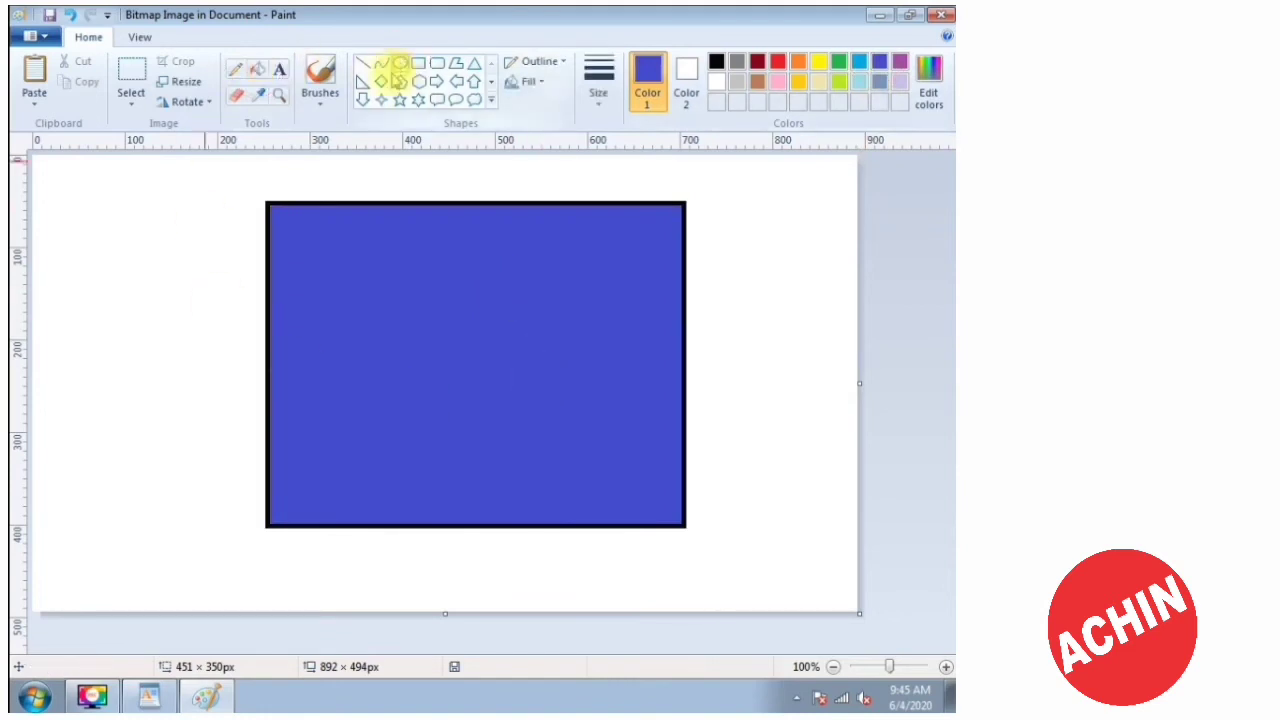
drag(97, 200, 256, 408)
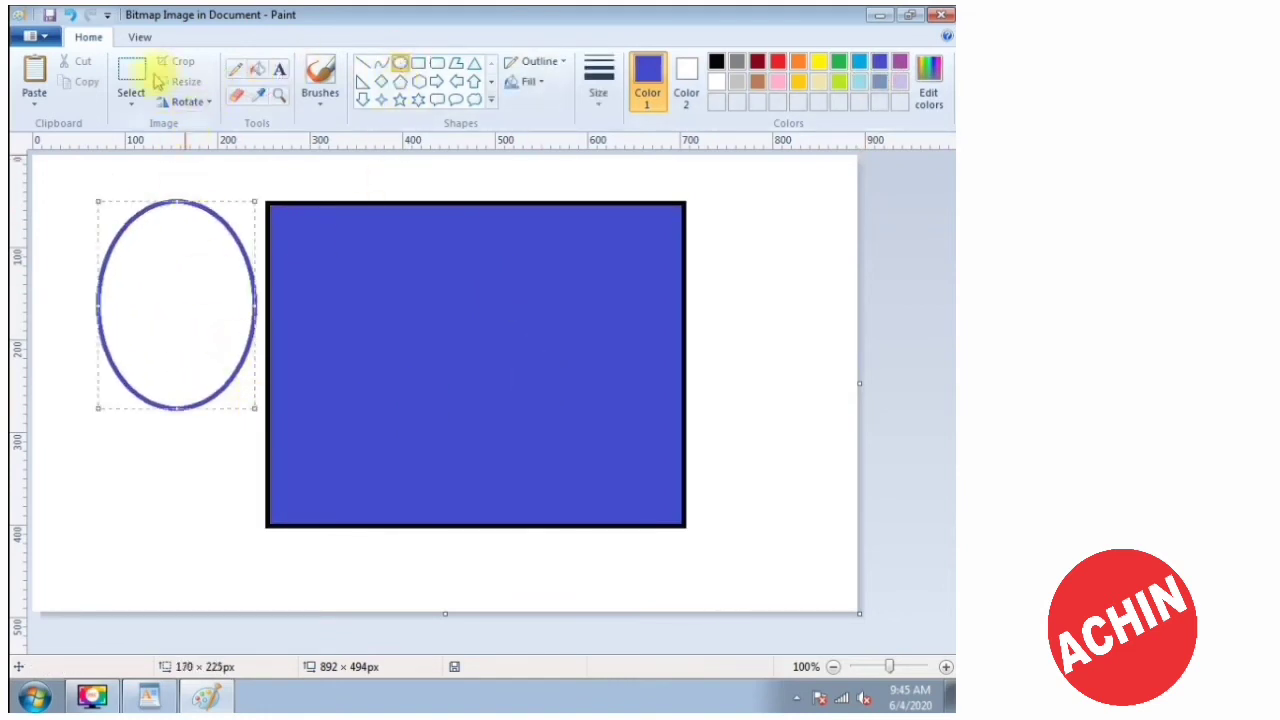
click(255, 70)
click(190, 286)
Select and delete the filled rectangle and the filled ellipse so the canvas is blank.
click(131, 80)
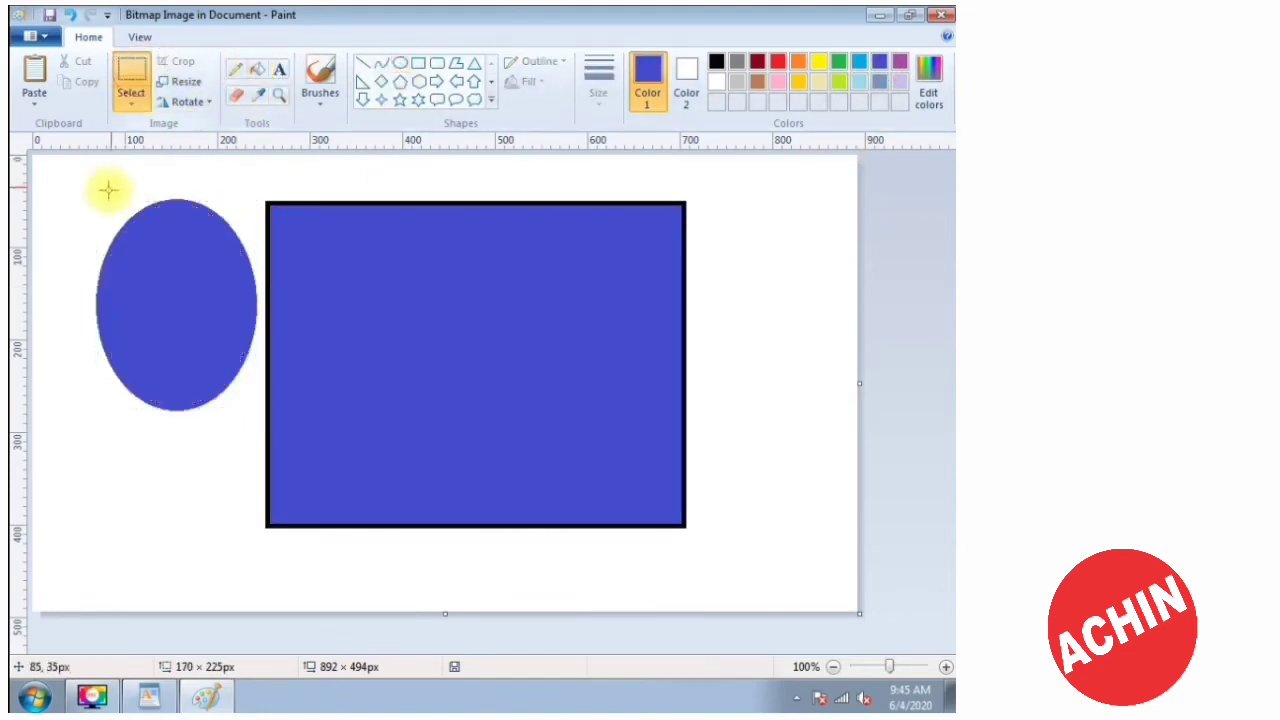
drag(72, 173, 262, 422)
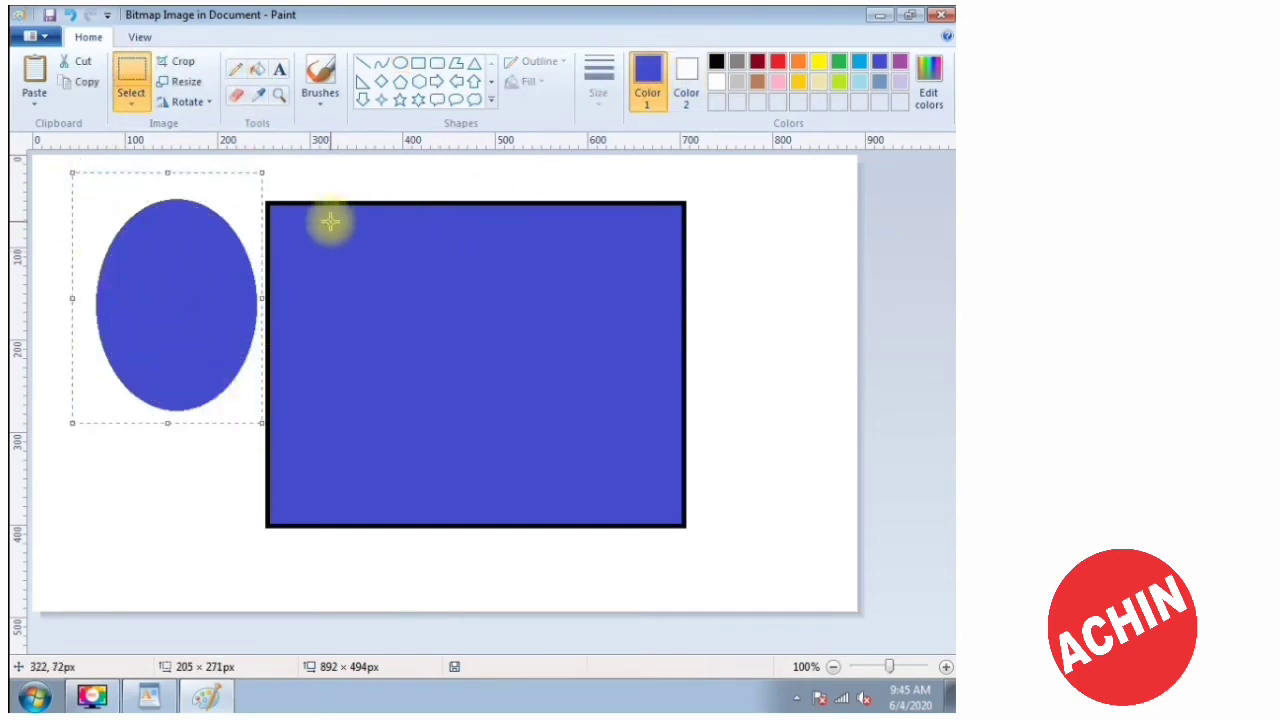
click(310, 175)
mouse_move(262, 171)
mouse_down()
mouse_move(529, 540)
mouse_move(707, 548)
mouse_up()
key(Delete)
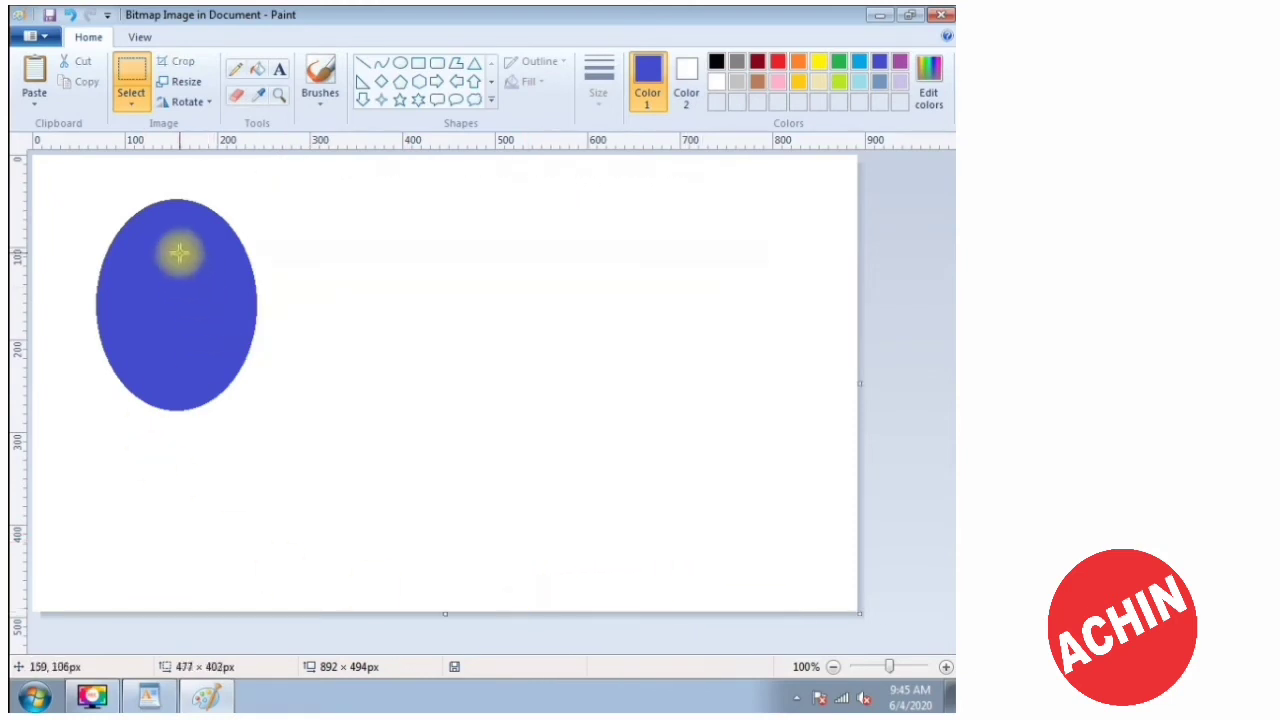
drag(72, 158, 320, 479)
key(Delete)
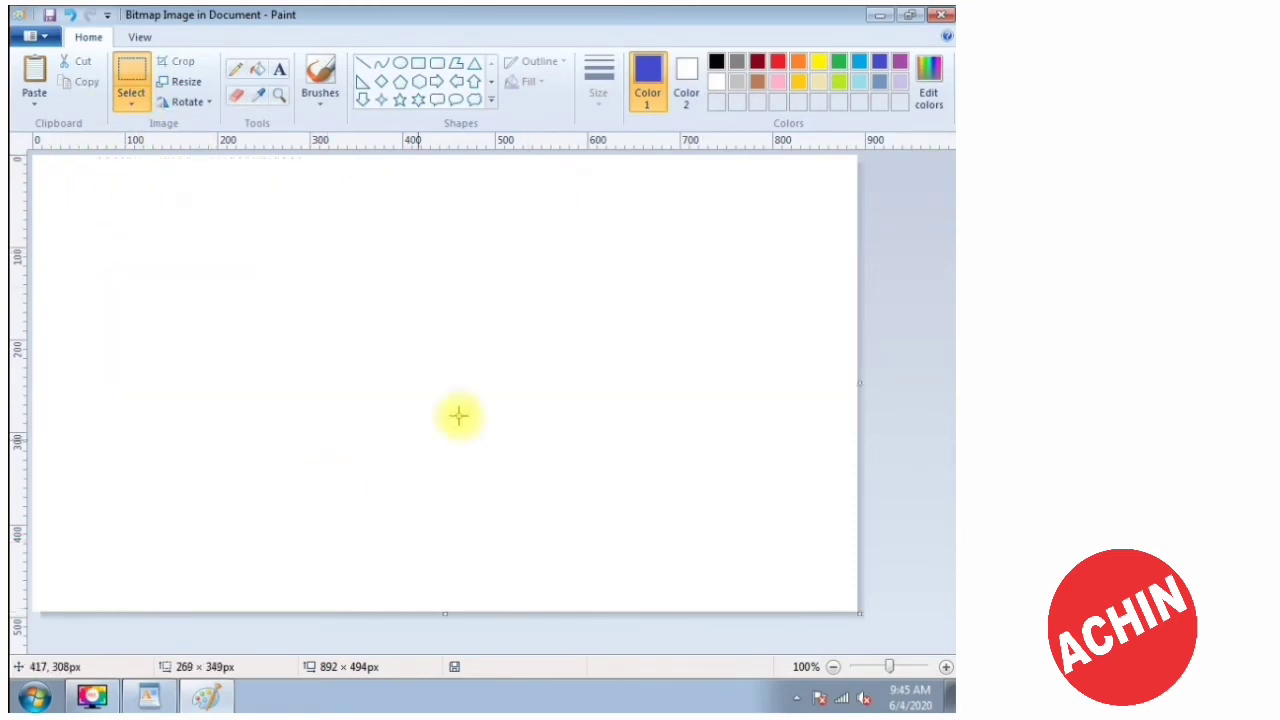
Draw a dark blue ellipse of about 194 × 250 px near the canvas center and fill it with the same color.
click(398, 64)
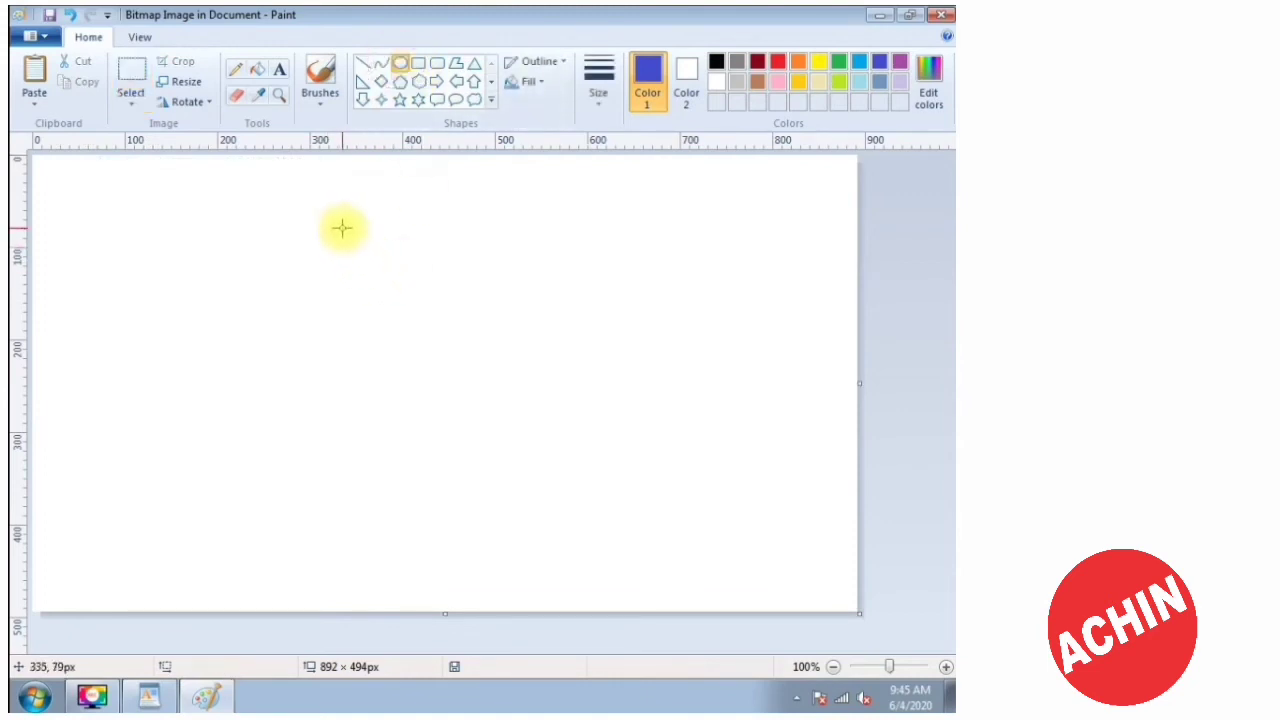
drag(340, 212, 519, 440)
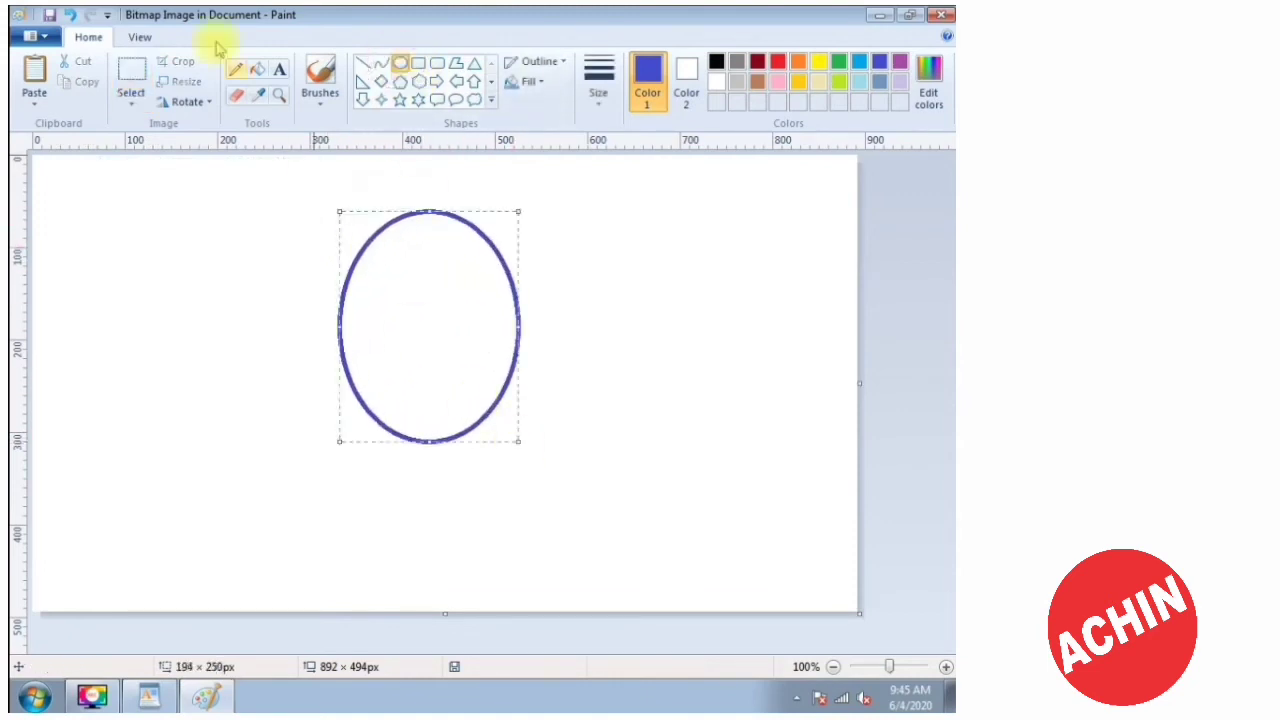
click(258, 69)
click(466, 320)
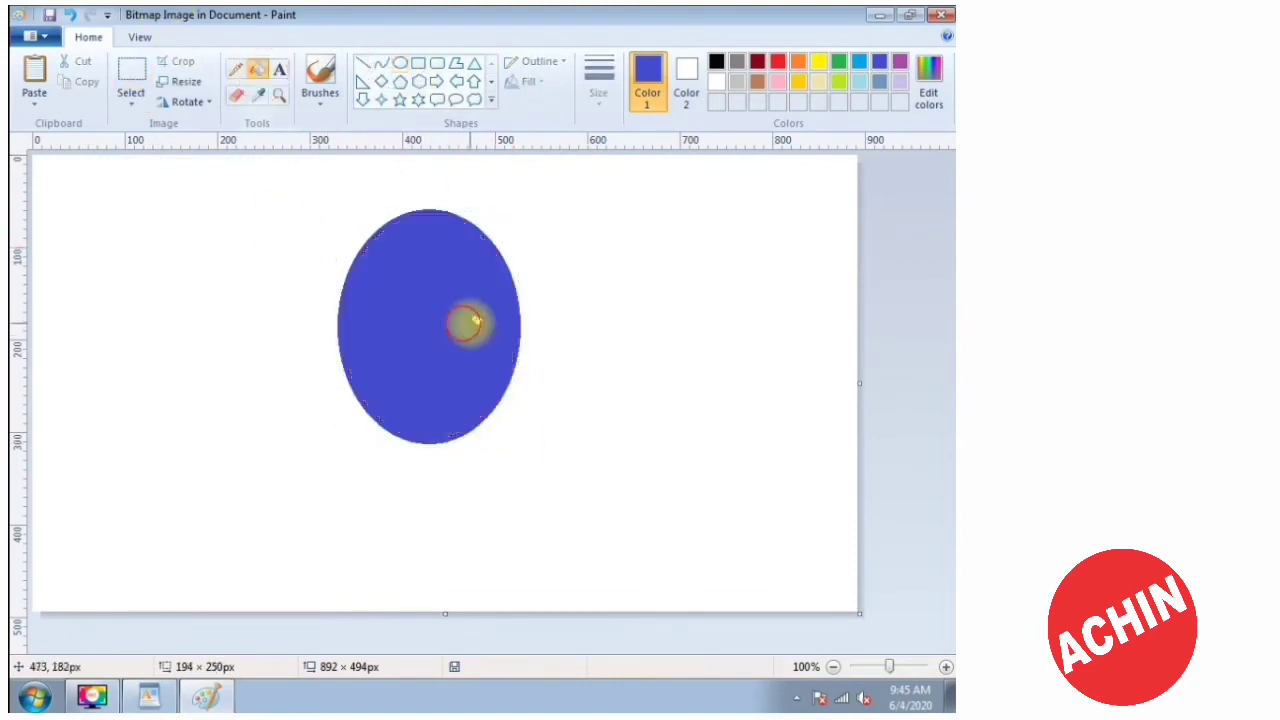
Select the filled blue ellipse and move it and cut-out pieces of it around the canvas.
click(131, 80)
drag(294, 194, 551, 463)
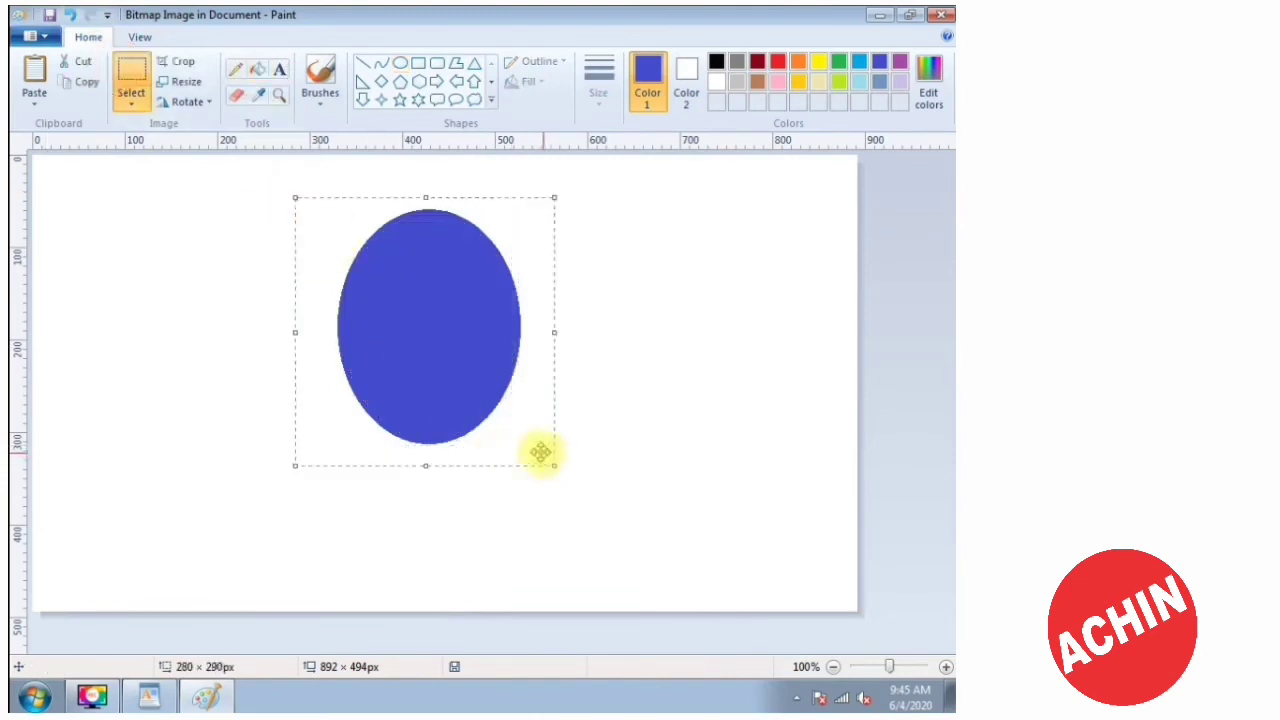
drag(450, 358, 526, 469)
drag(537, 421, 414, 414)
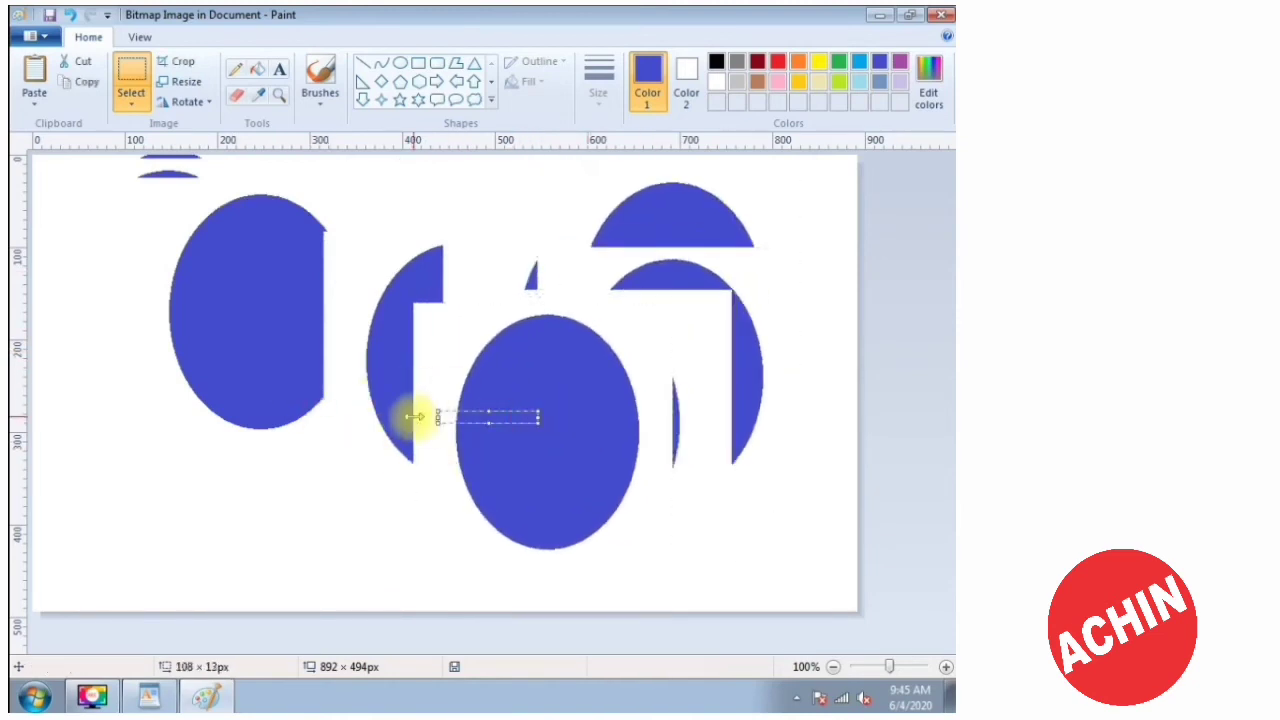
mouse_move(470, 368)
mouse_down()
mouse_move(349, 371)
mouse_move(303, 277)
mouse_move(471, 420)
mouse_move(703, 360)
mouse_move(447, 374)
mouse_up()
Select the whole canvas and delete all the ellipse pieces.
click(706, 249)
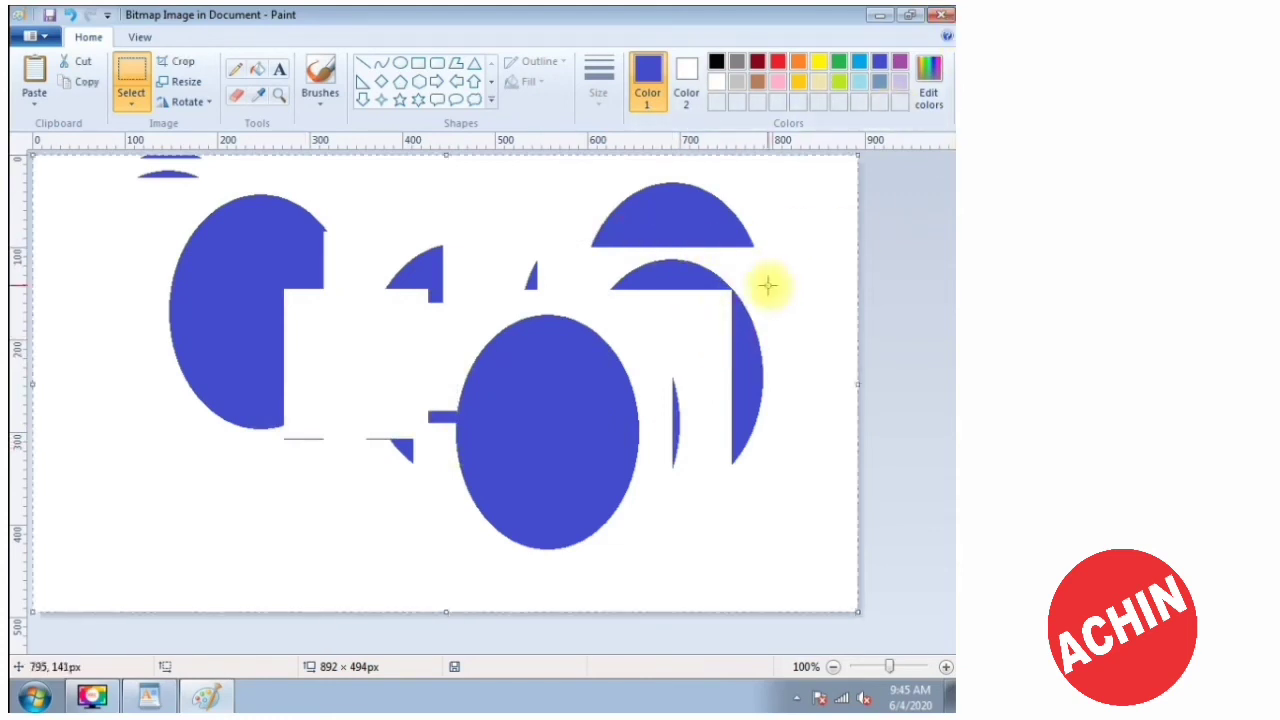
key(Delete)
Draw a dark blue outlined rectangle of about 487 × 234 px and fill it light yellow, followed by green.
click(418, 63)
mouse_move(253, 208)
mouse_down()
mouse_move(494, 394)
mouse_move(705, 423)
mouse_up()
click(257, 68)
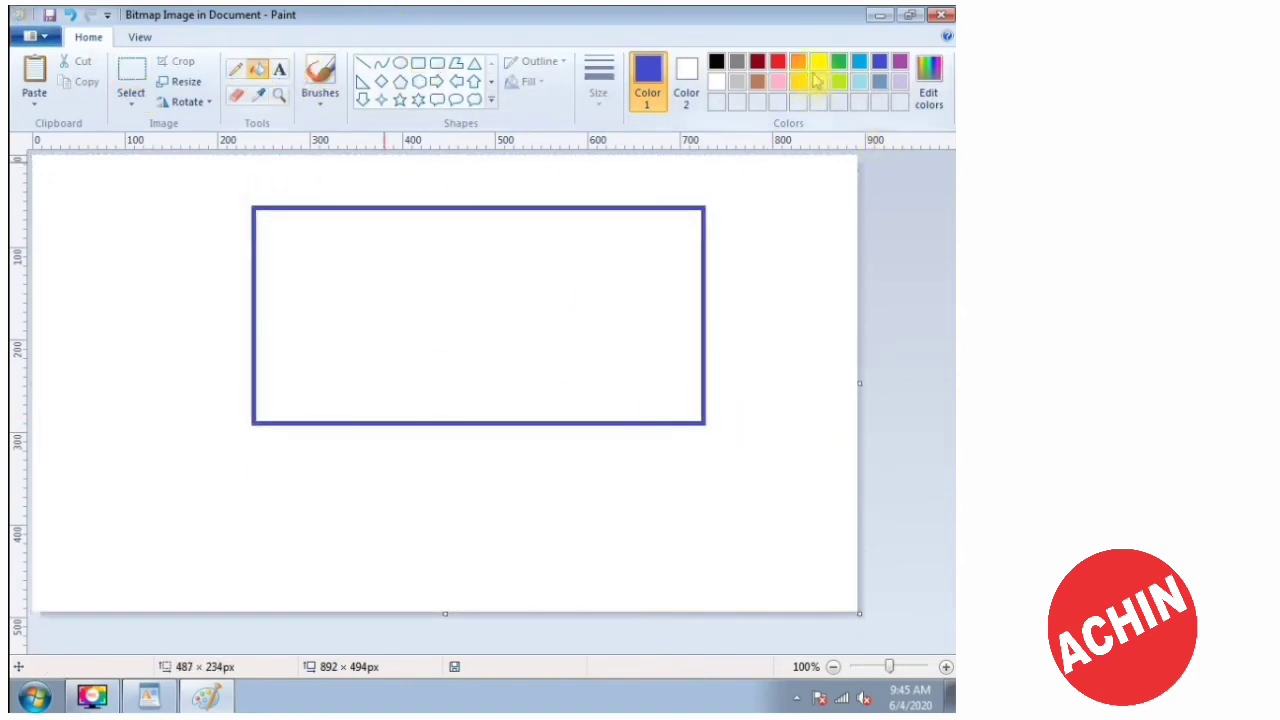
click(817, 81)
click(446, 316)
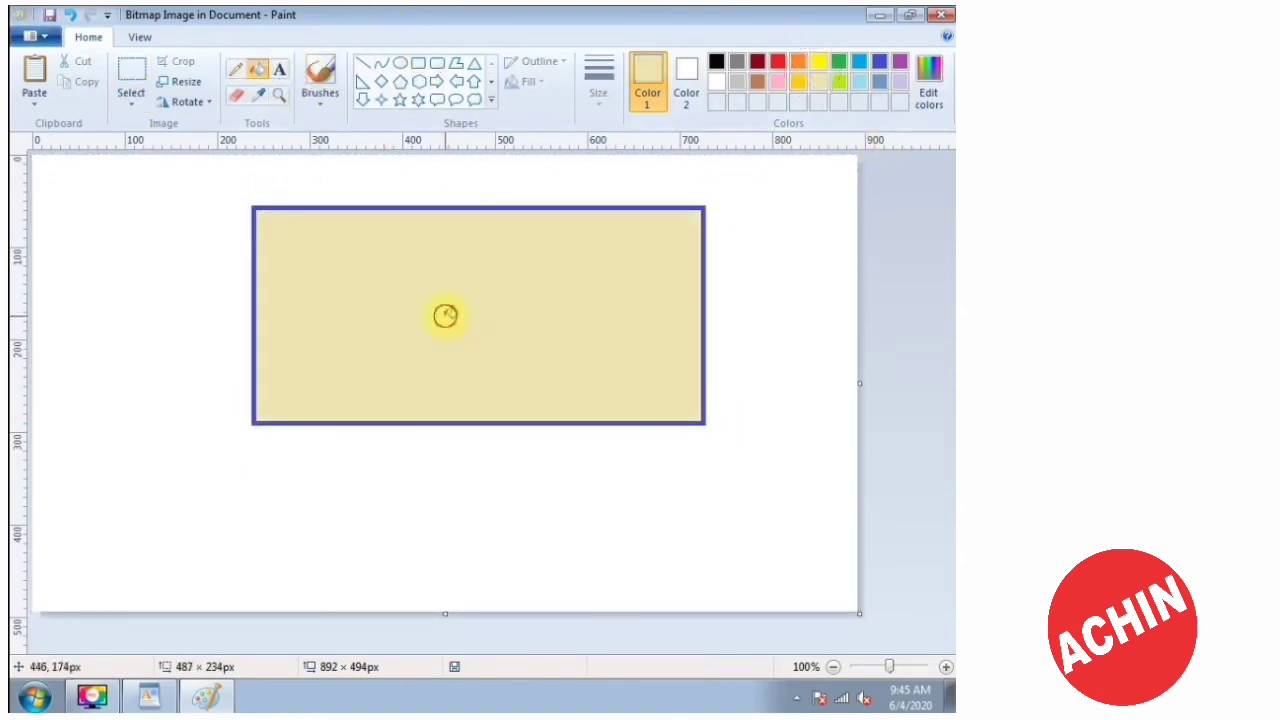
click(840, 64)
click(581, 263)
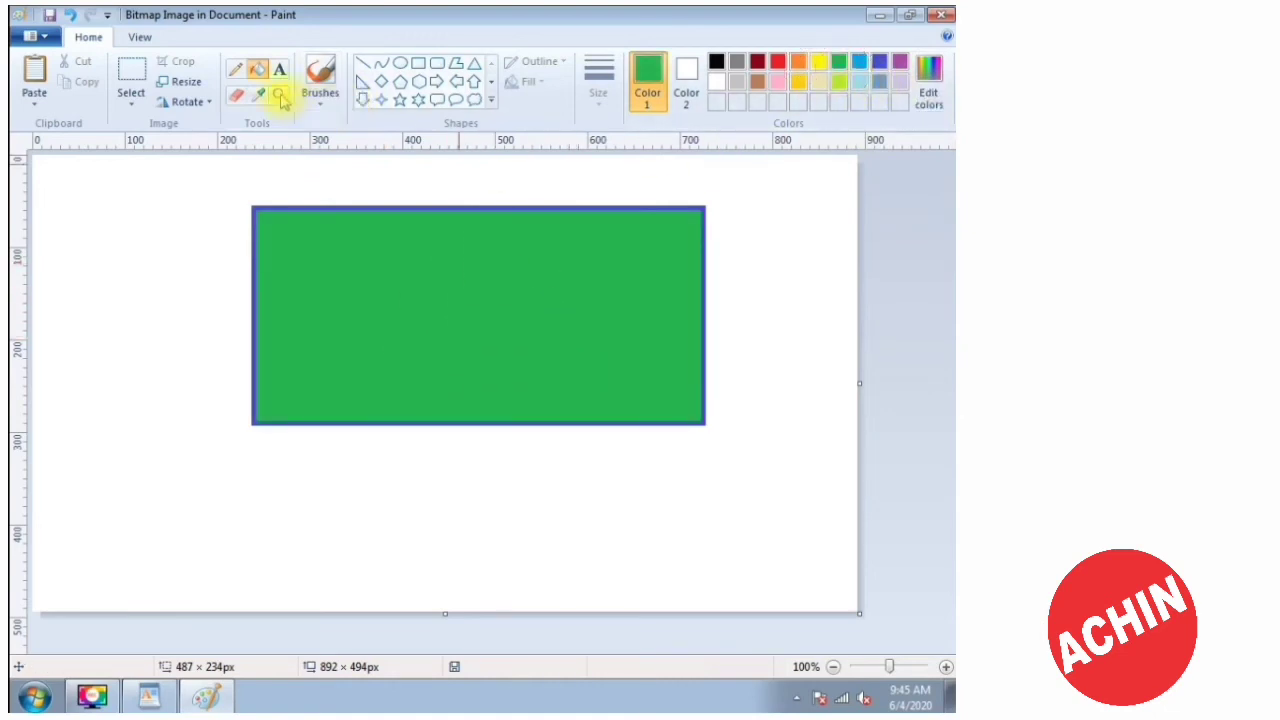
Delete the green-filled rectangle to clear the canvas and set Color 1 to black.
click(145, 75)
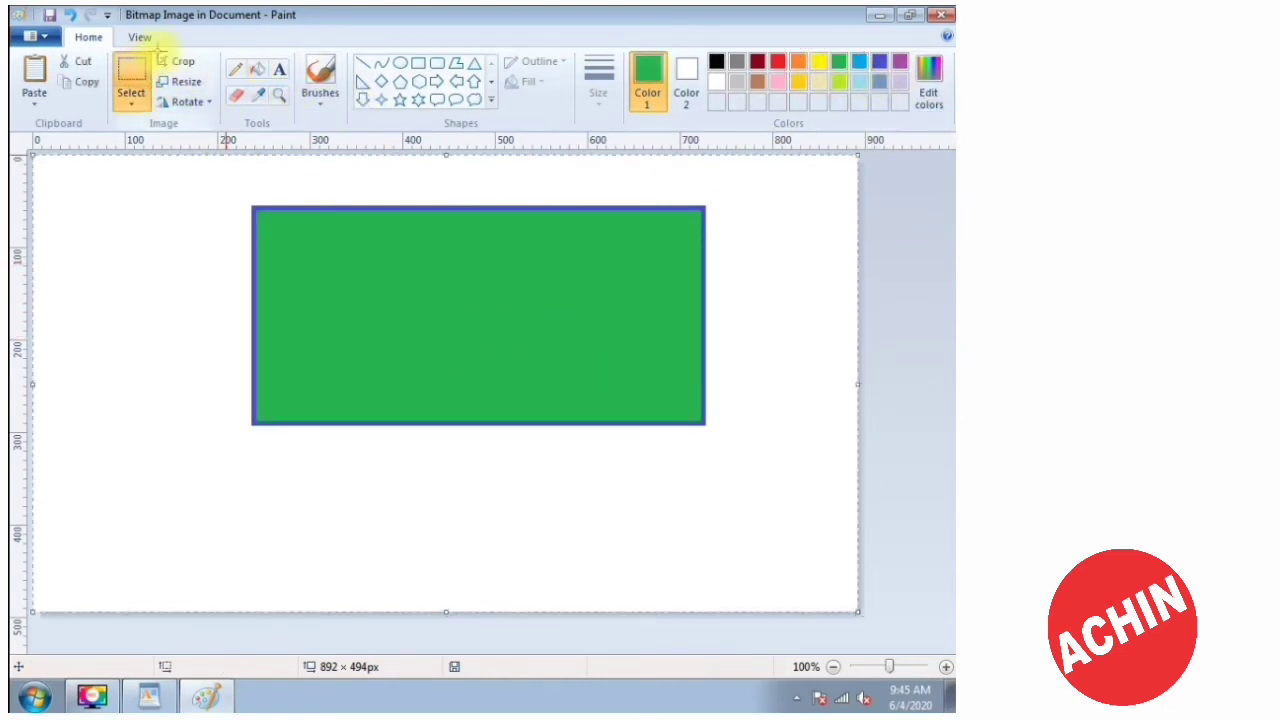
key(Delete)
click(418, 62)
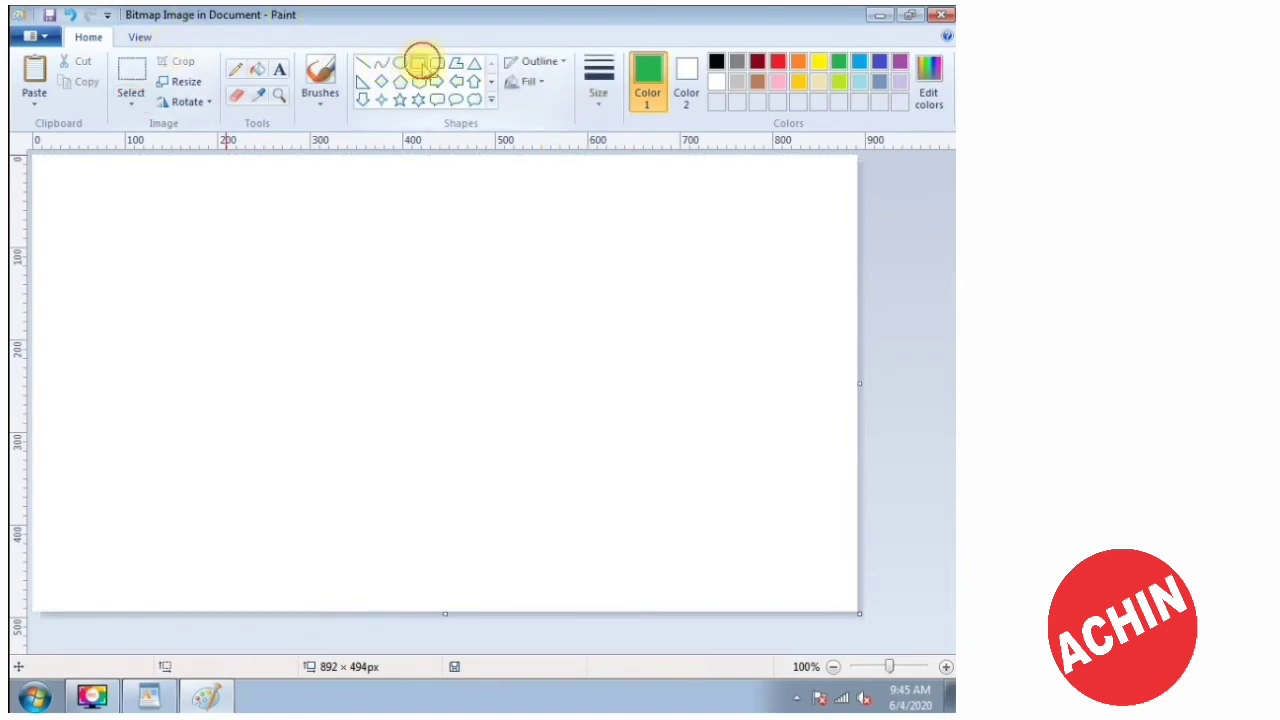
click(686, 70)
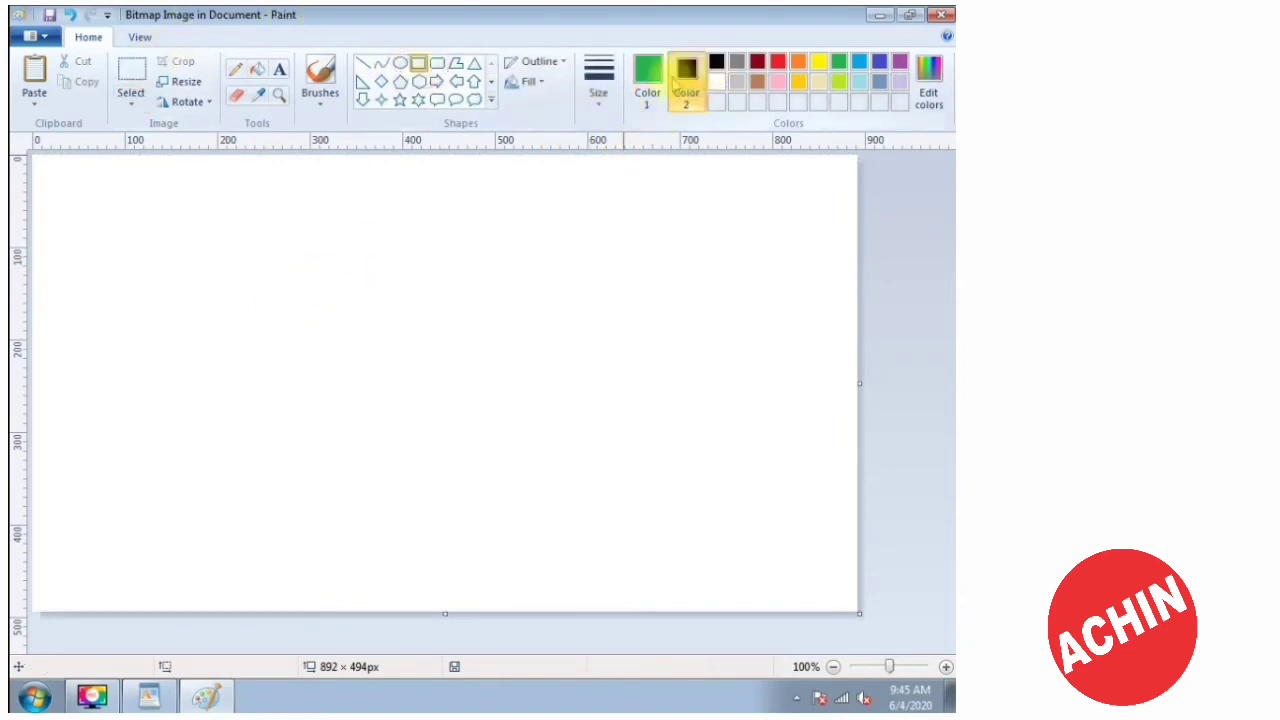
click(650, 75)
click(716, 62)
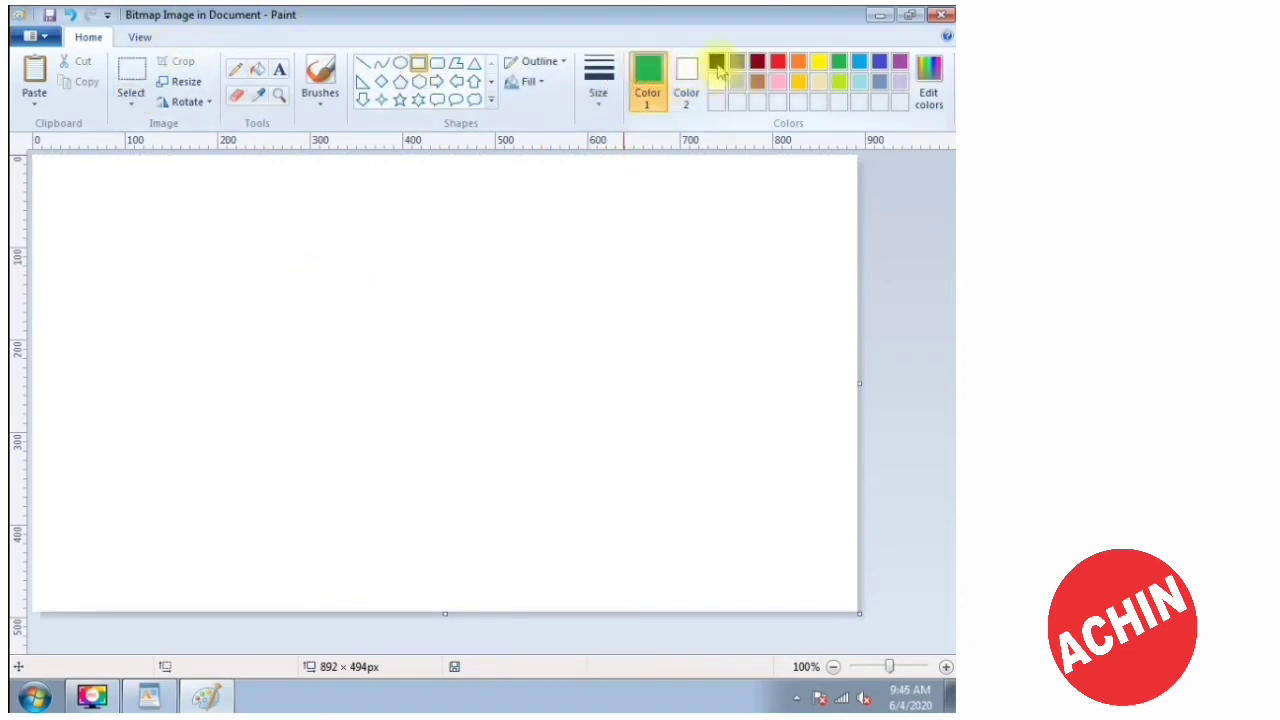
click(378, 258)
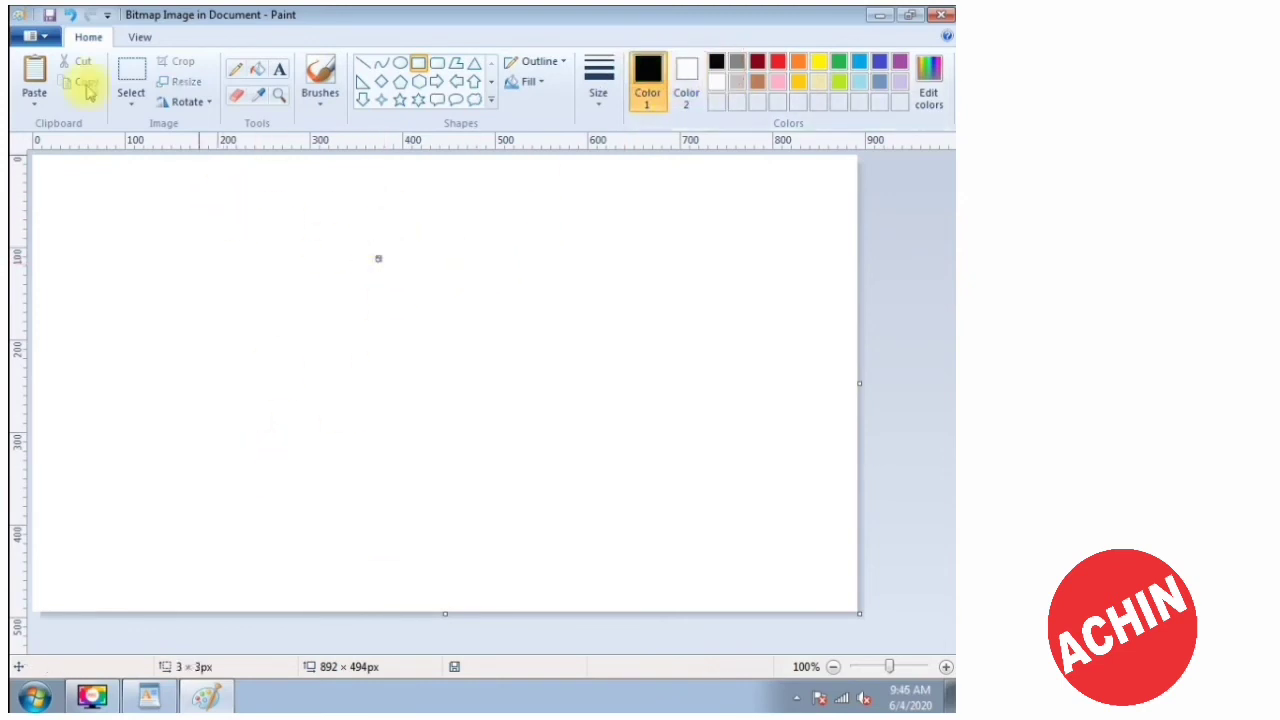
click(131, 72)
drag(403, 221, 302, 330)
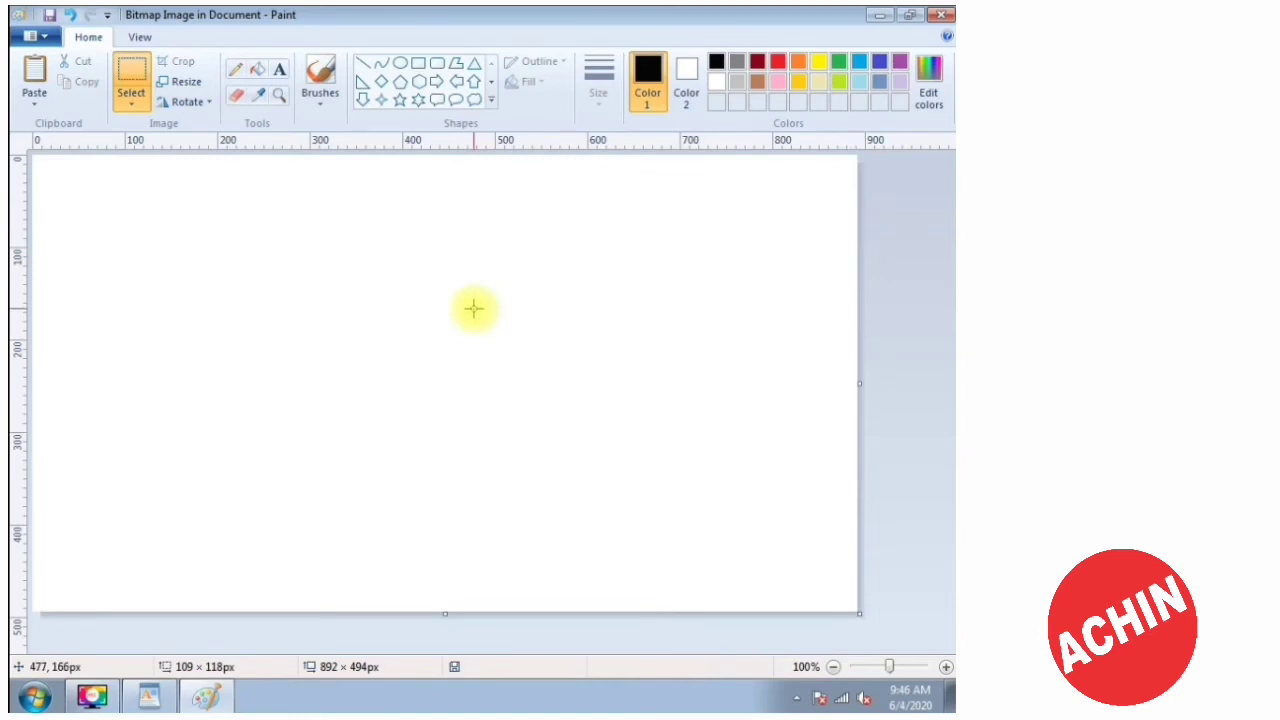
Draw a black-outlined six-pointed star of about 256 × 326 px, fill it with purple, and return to the WordPad document.
click(420, 101)
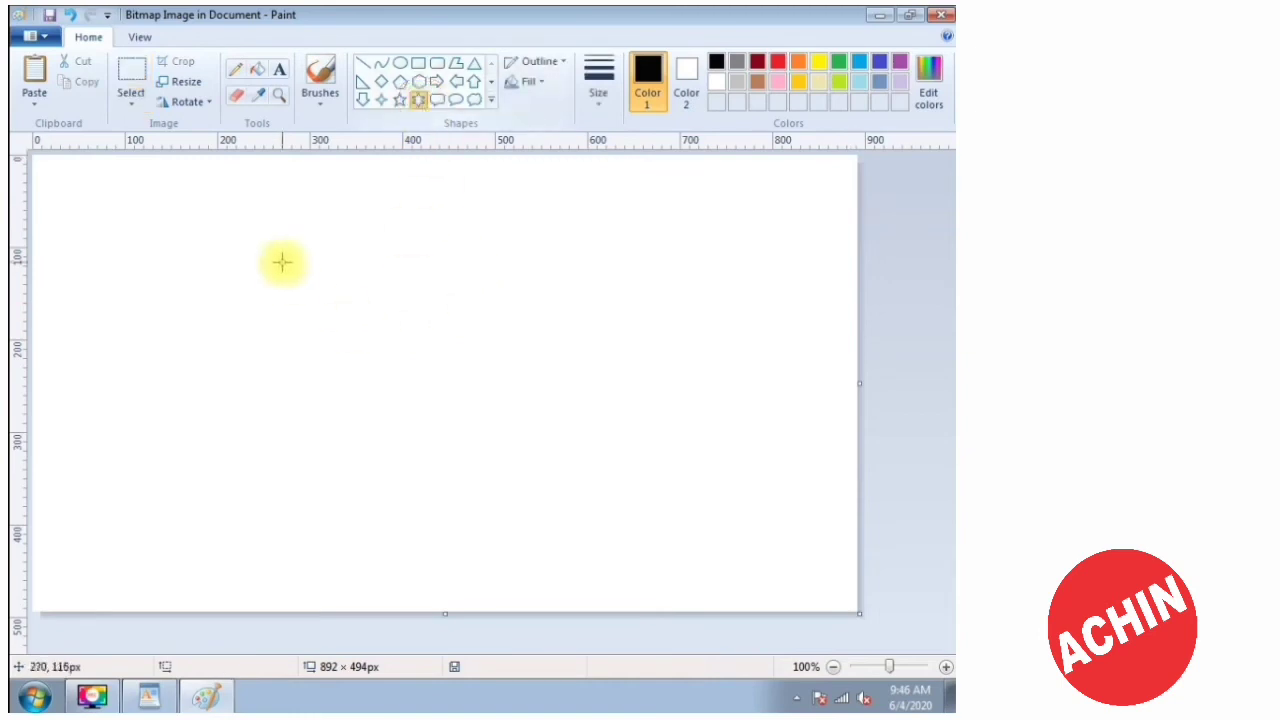
mouse_move(278, 214)
mouse_down()
mouse_move(477, 443)
mouse_move(514, 514)
mouse_up()
click(256, 70)
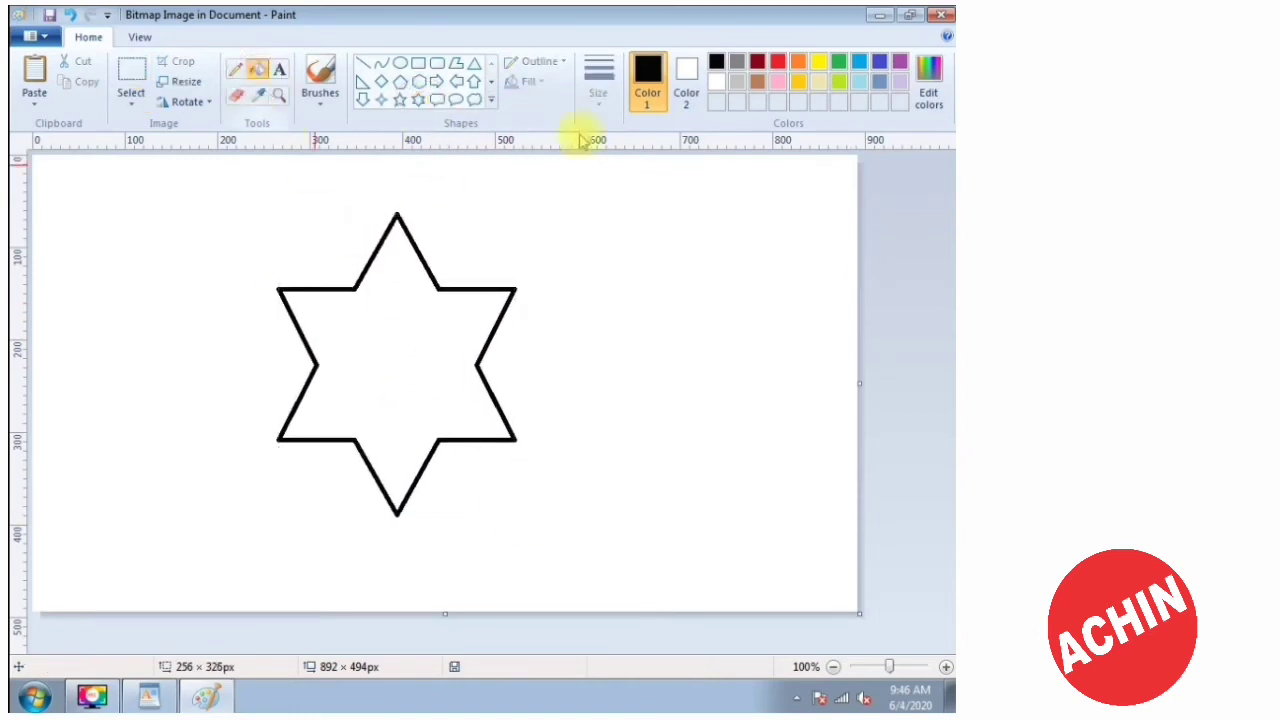
click(899, 61)
click(375, 365)
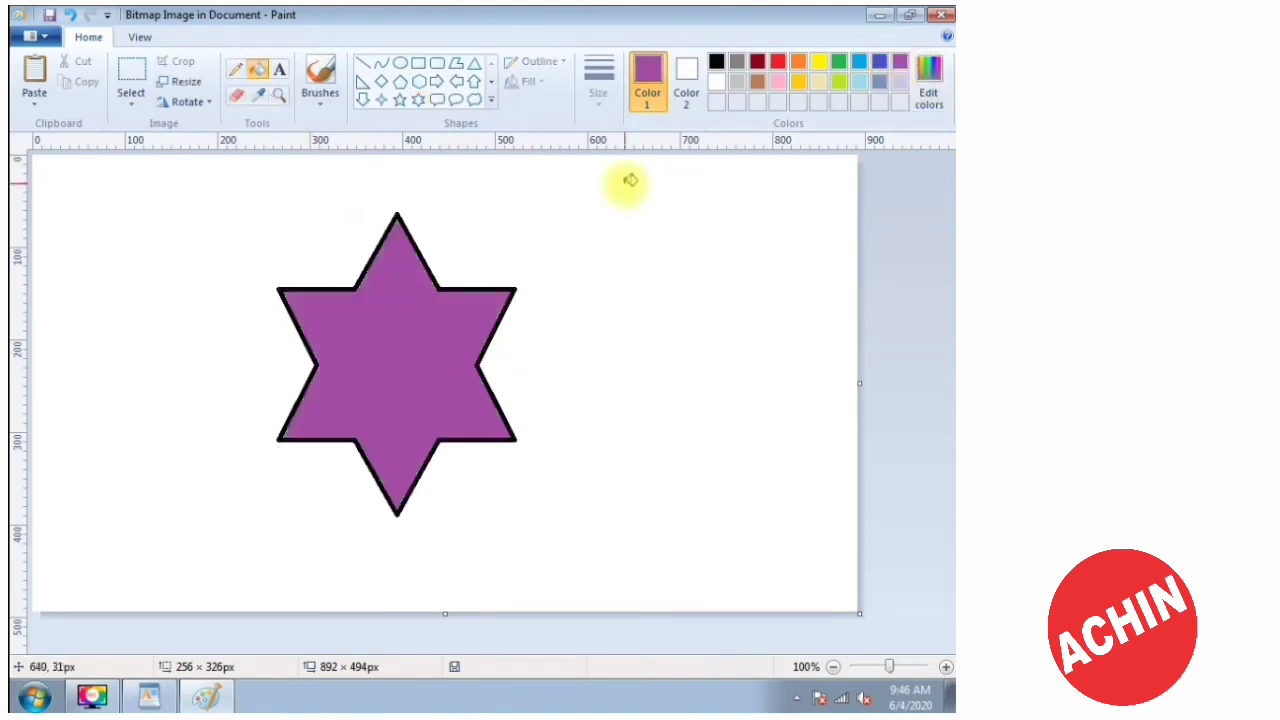
click(941, 14)
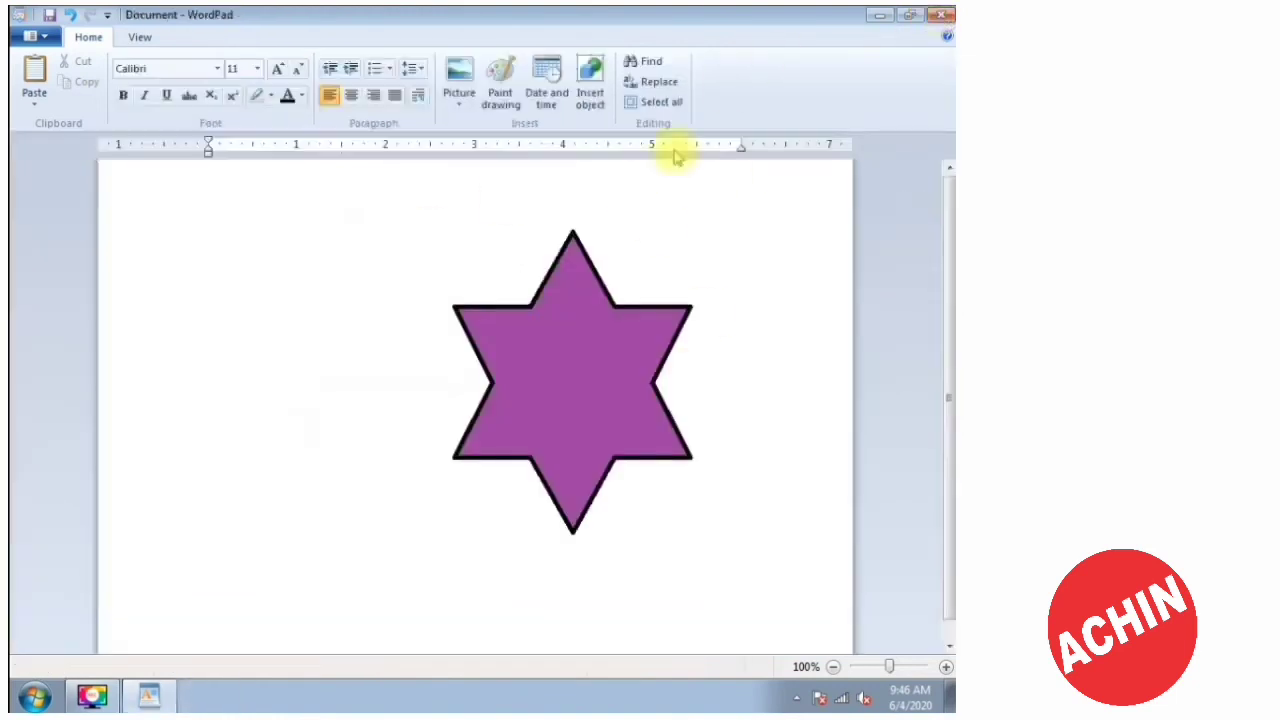
Reopen the embedded drawing in Paint, invert the colors of an area of about 325 × 421 px around the star, and return to WordPad.
click(573, 335)
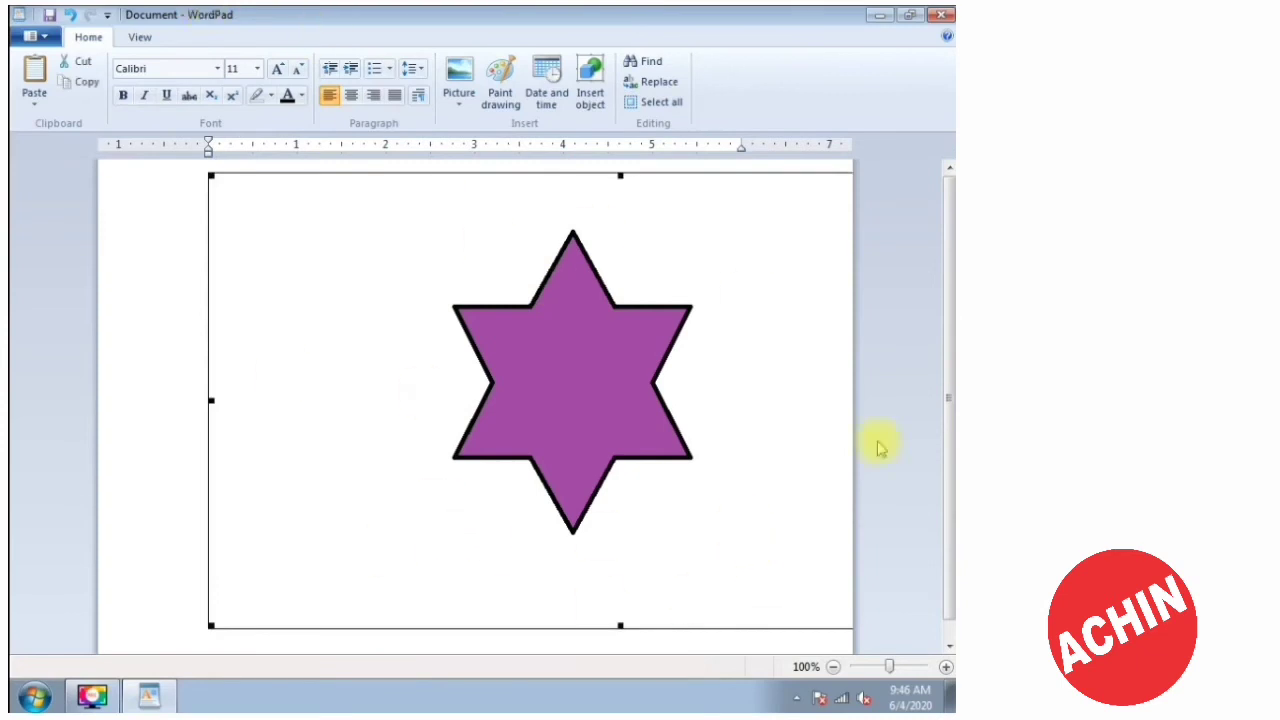
double_click(630, 374)
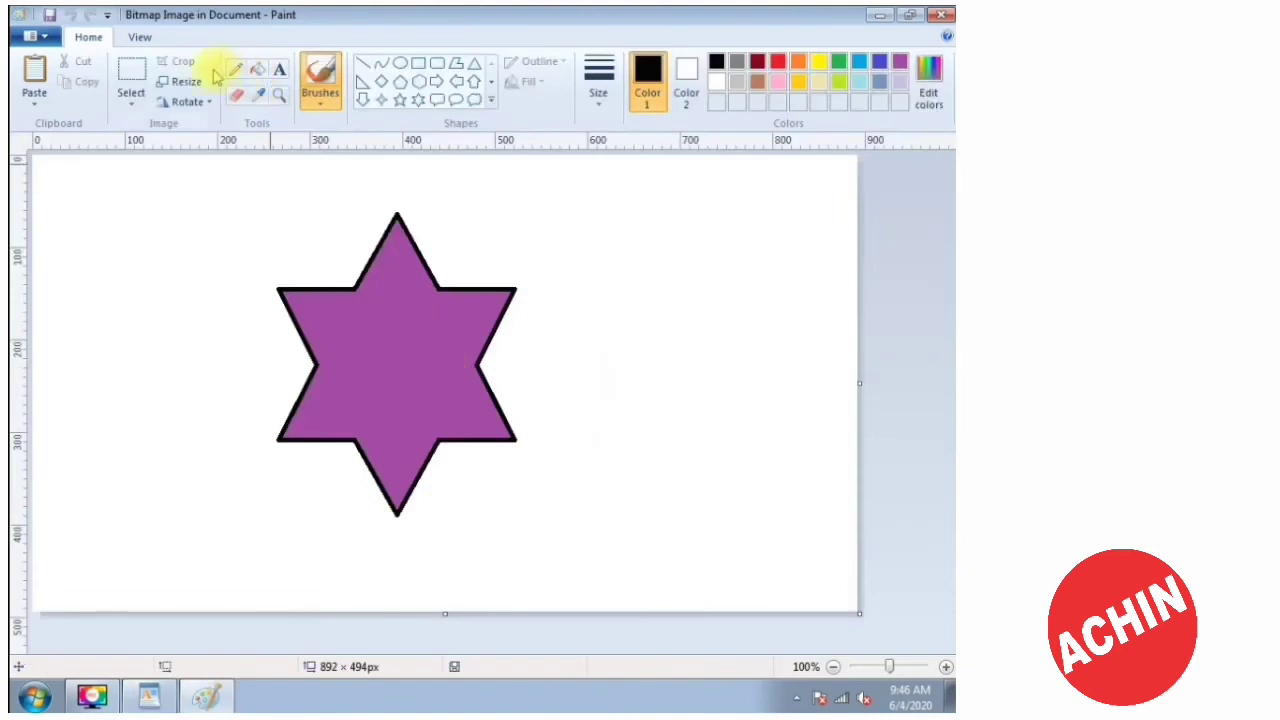
click(128, 76)
drag(250, 179, 551, 567)
right_click(477, 486)
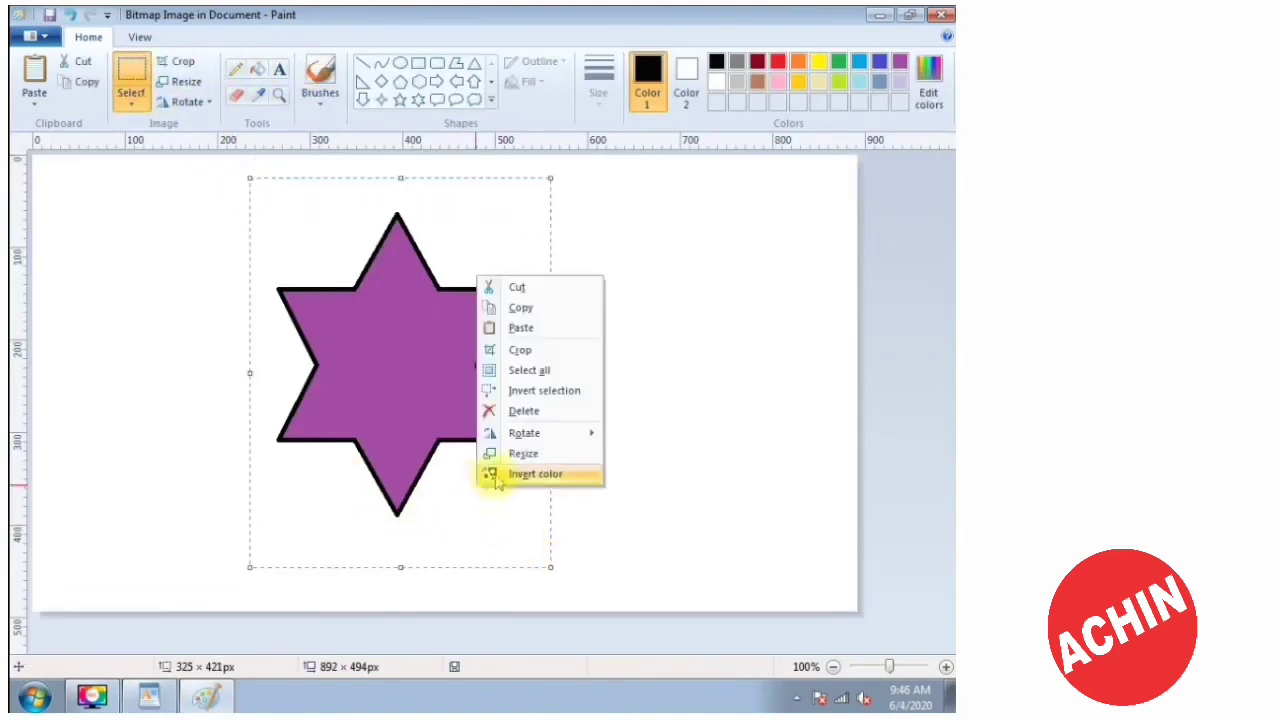
click(497, 479)
click(941, 15)
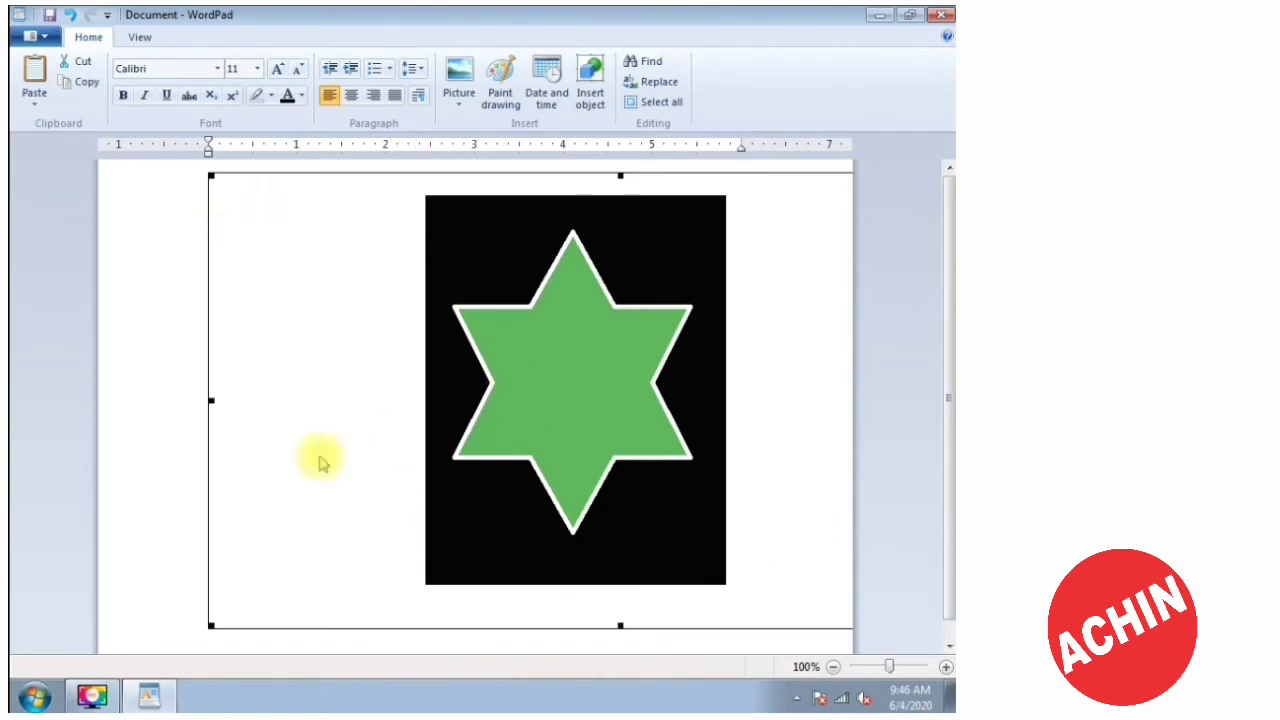
Reopen the embedded drawing in Paint, crop it to about 337 × 440 px around the black area, and return to WordPad.
double_click(618, 336)
click(130, 80)
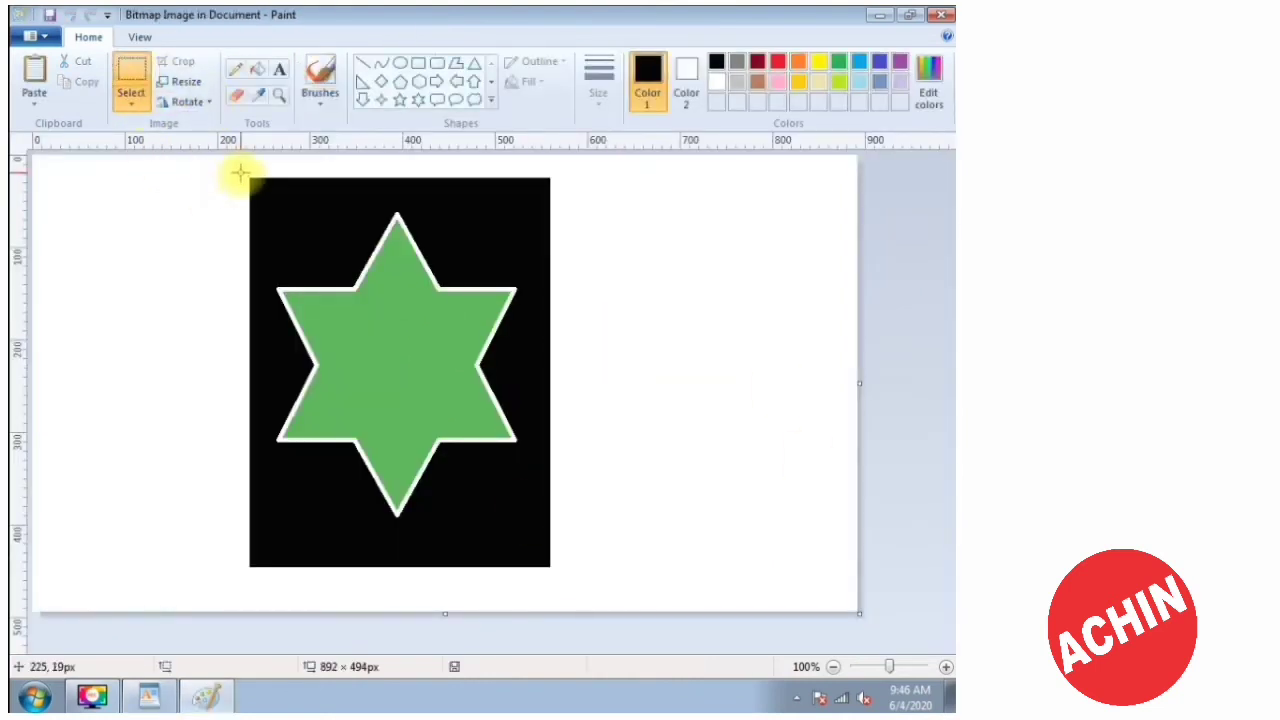
drag(244, 171, 555, 577)
key(ctrl+shift+x)
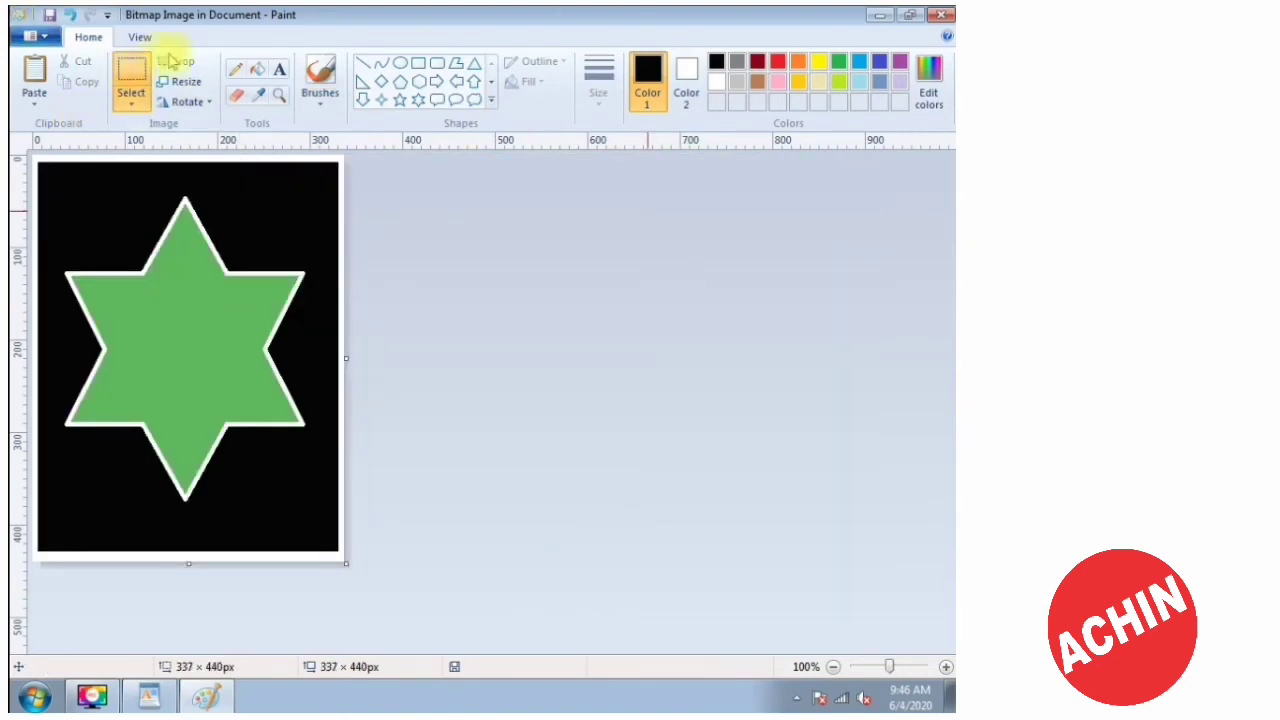
click(943, 14)
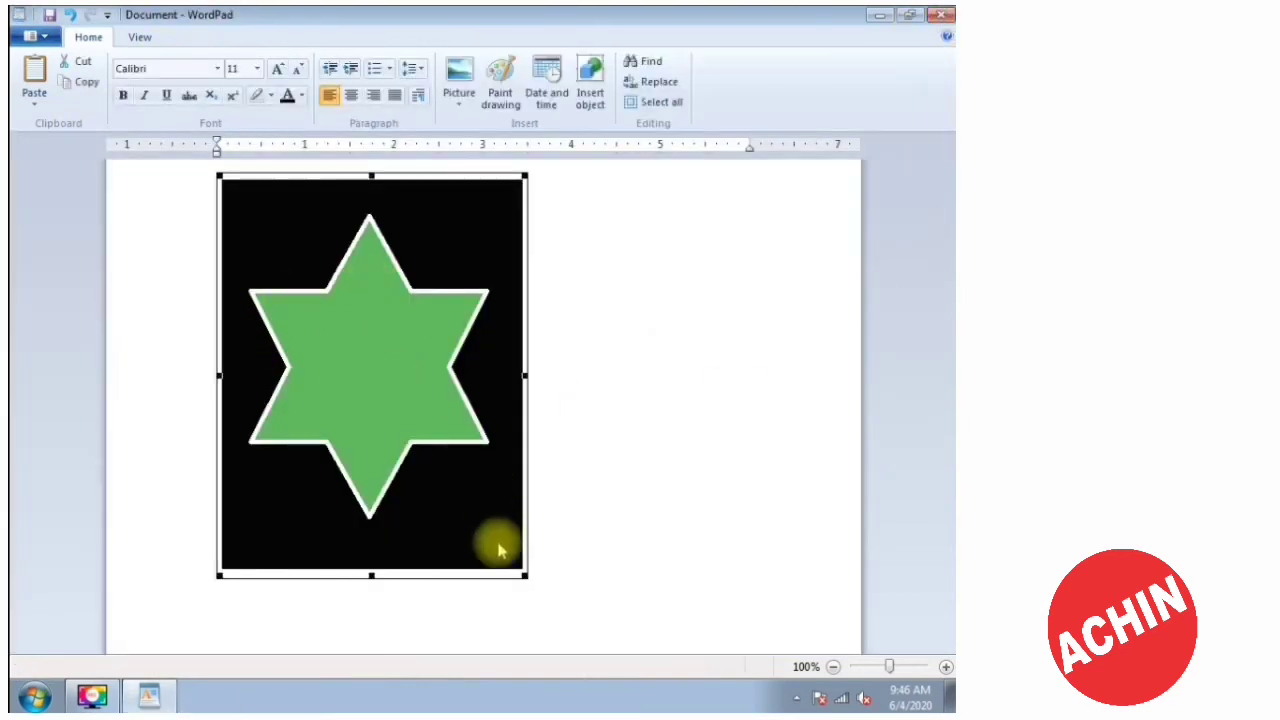
Shrink the embedded star drawing to about 2.3 inches wide and delete it from the document.
drag(522, 577, 428, 451)
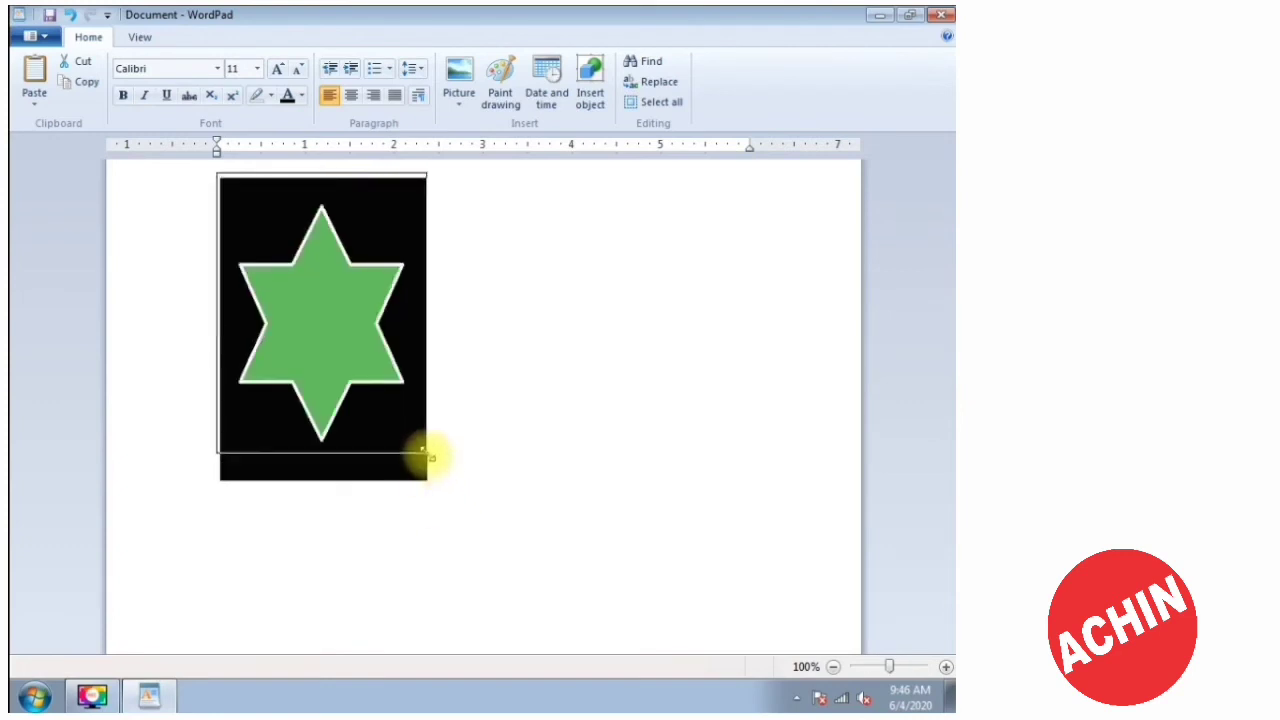
click(437, 454)
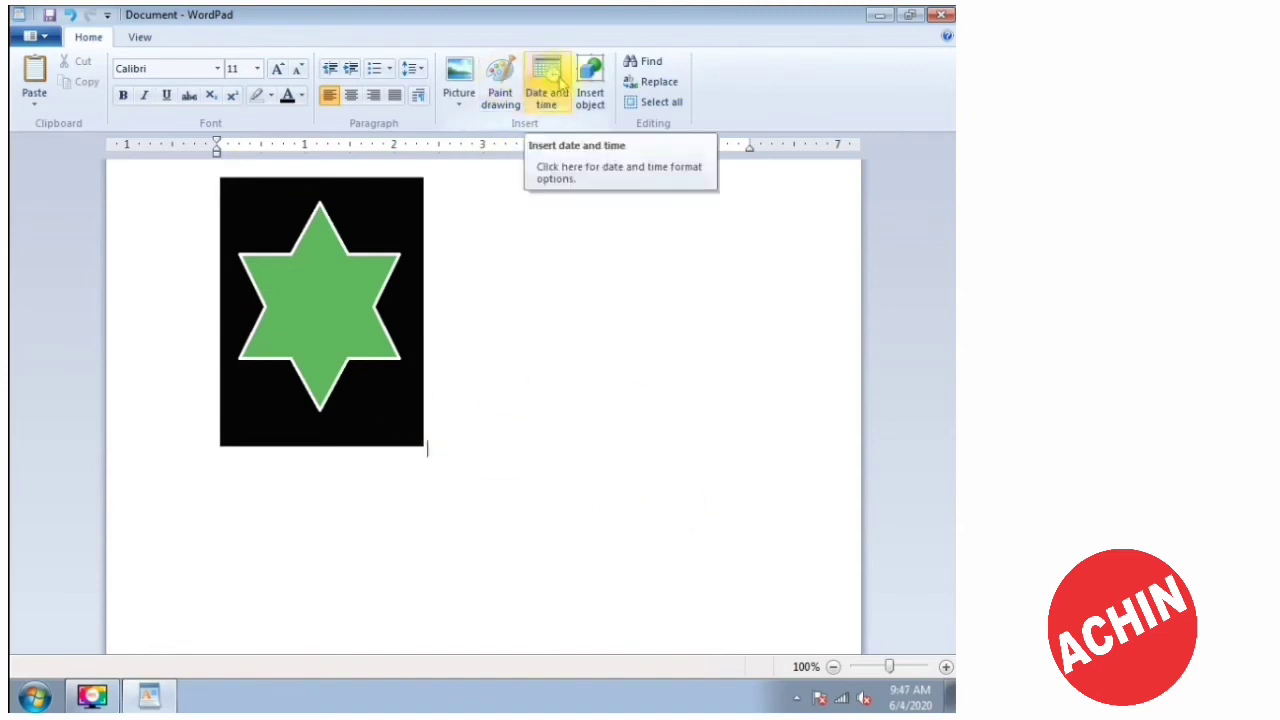
click(357, 303)
key(Delete)
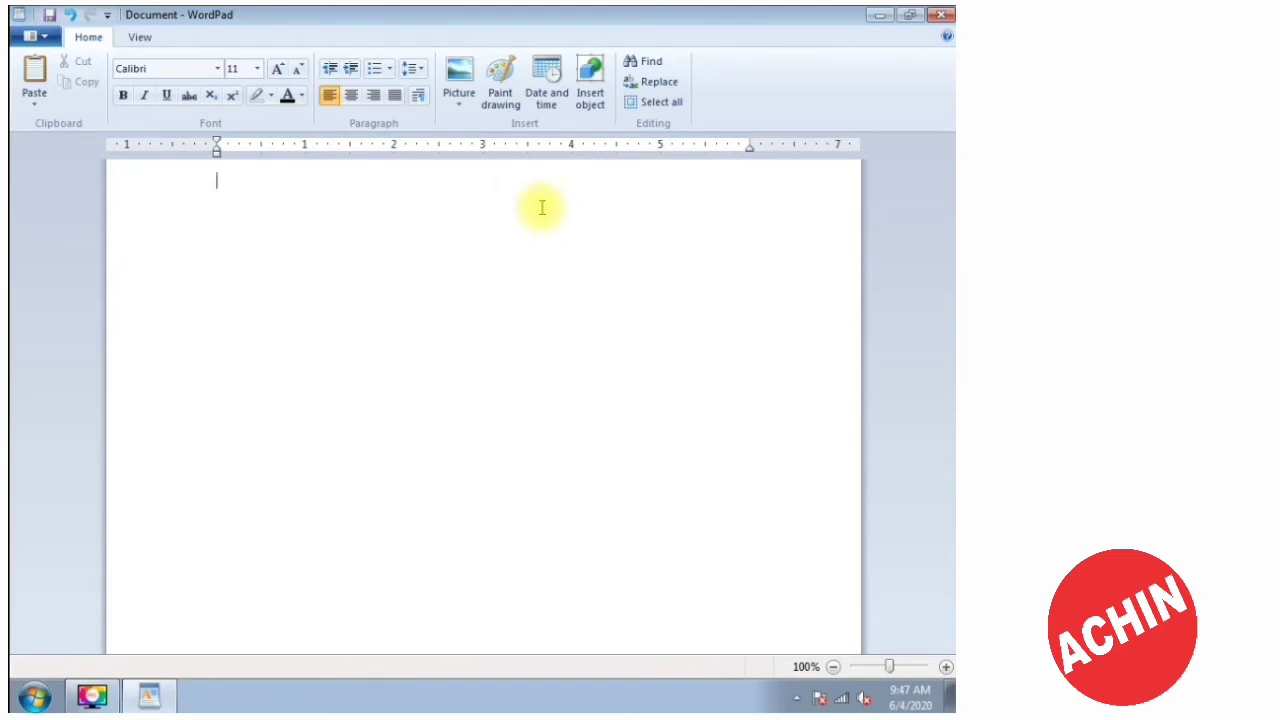
Open the Date and Time options and look through the available date and time formats.
click(545, 80)
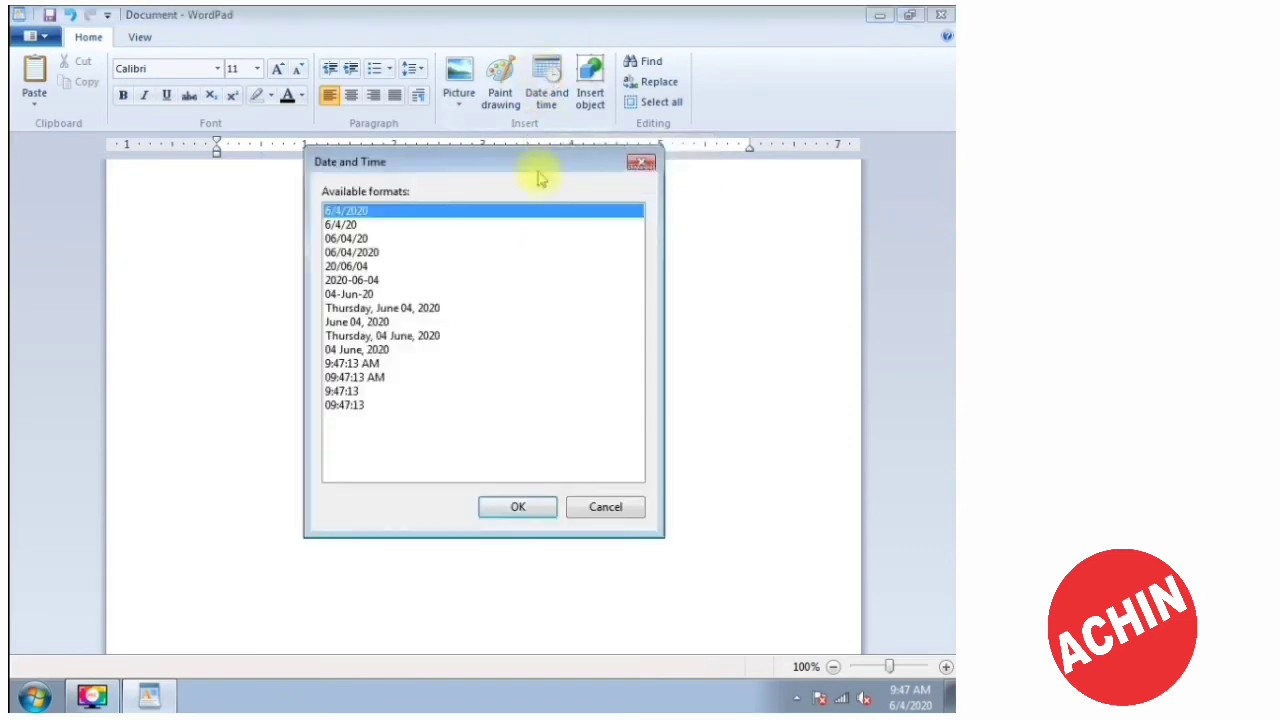
drag(409, 155, 433, 194)
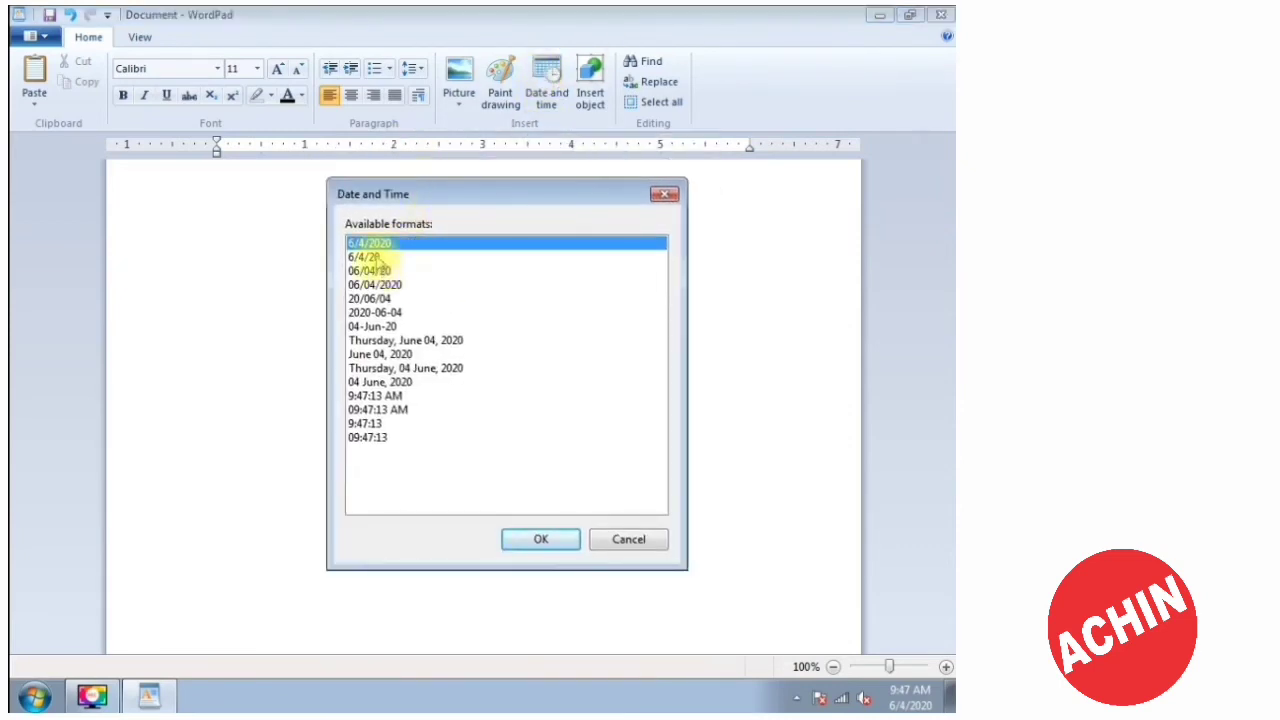
click(365, 257)
click(369, 271)
click(373, 285)
click(377, 327)
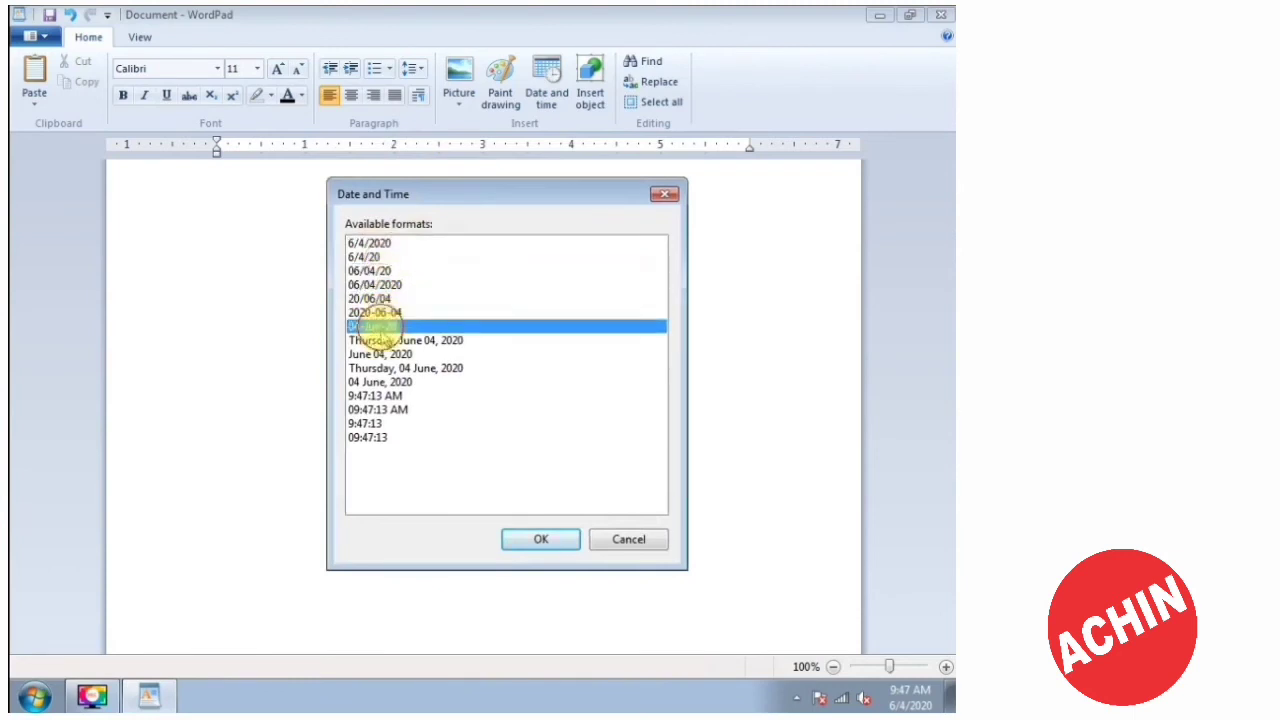
click(378, 341)
click(386, 368)
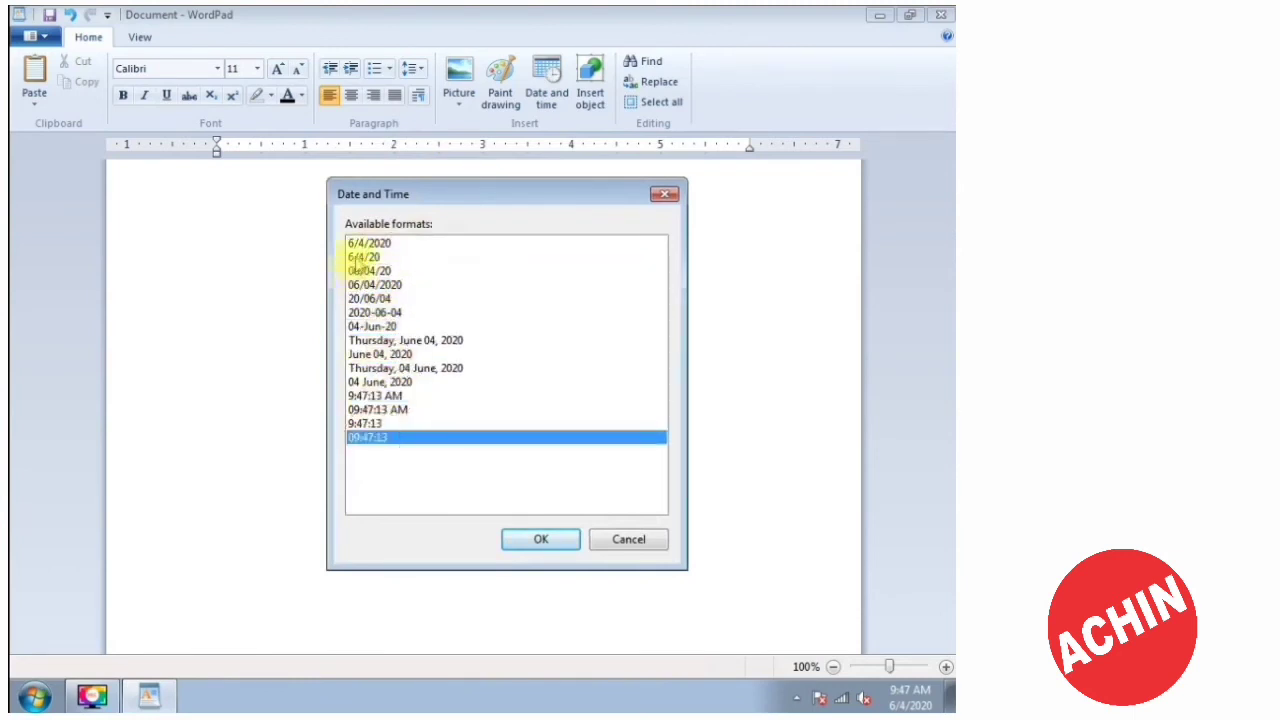
drag(365, 257, 392, 340)
click(398, 368)
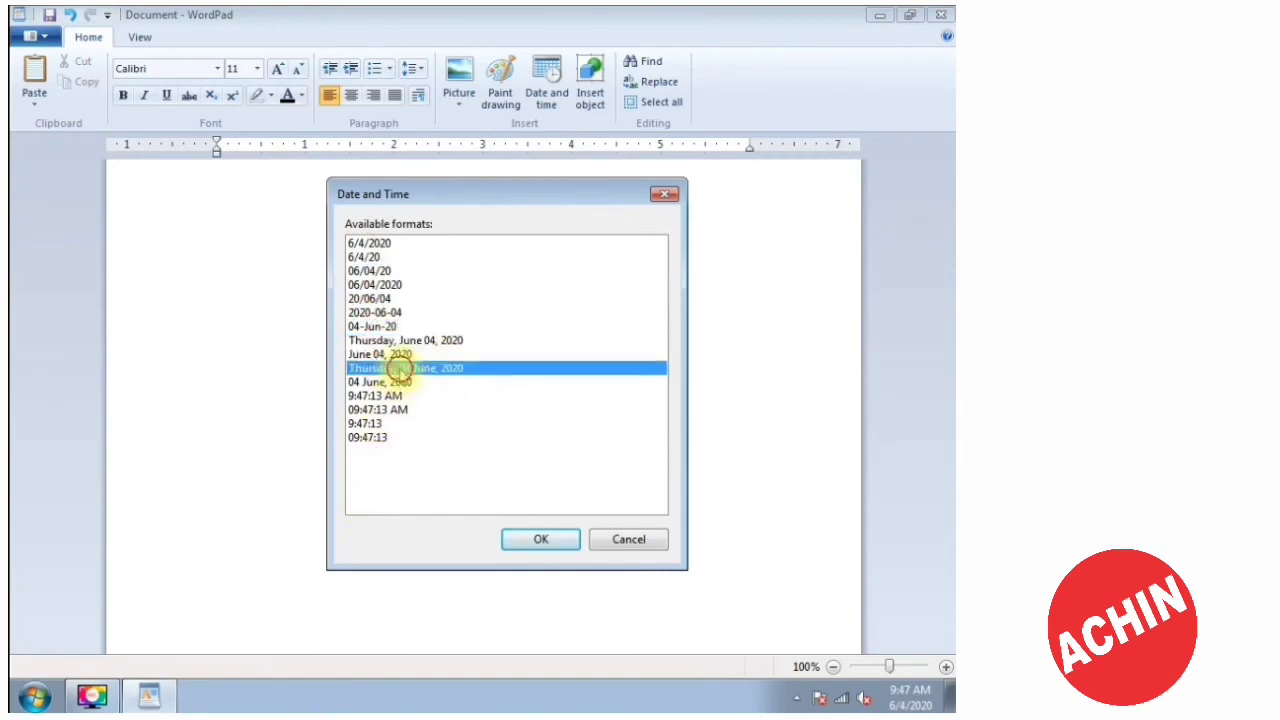
Insert the current date in the format "Thursday, June 04, 2020".
click(364, 245)
click(404, 340)
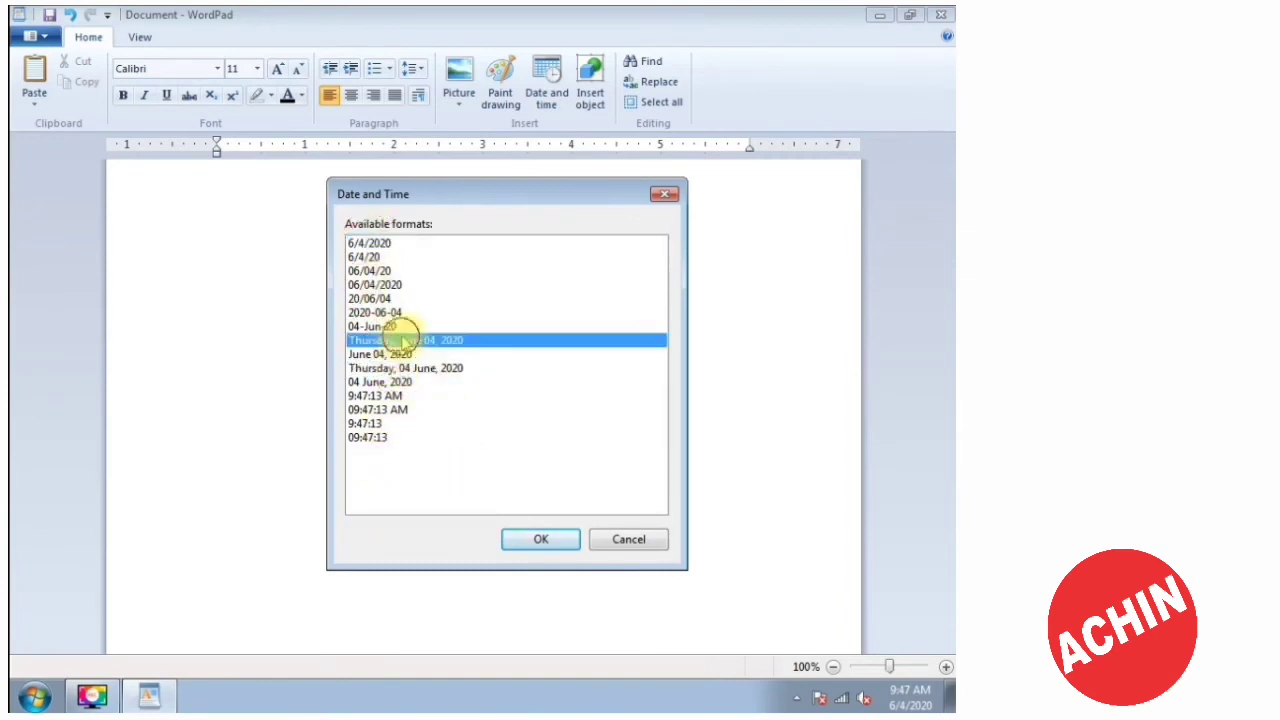
click(538, 538)
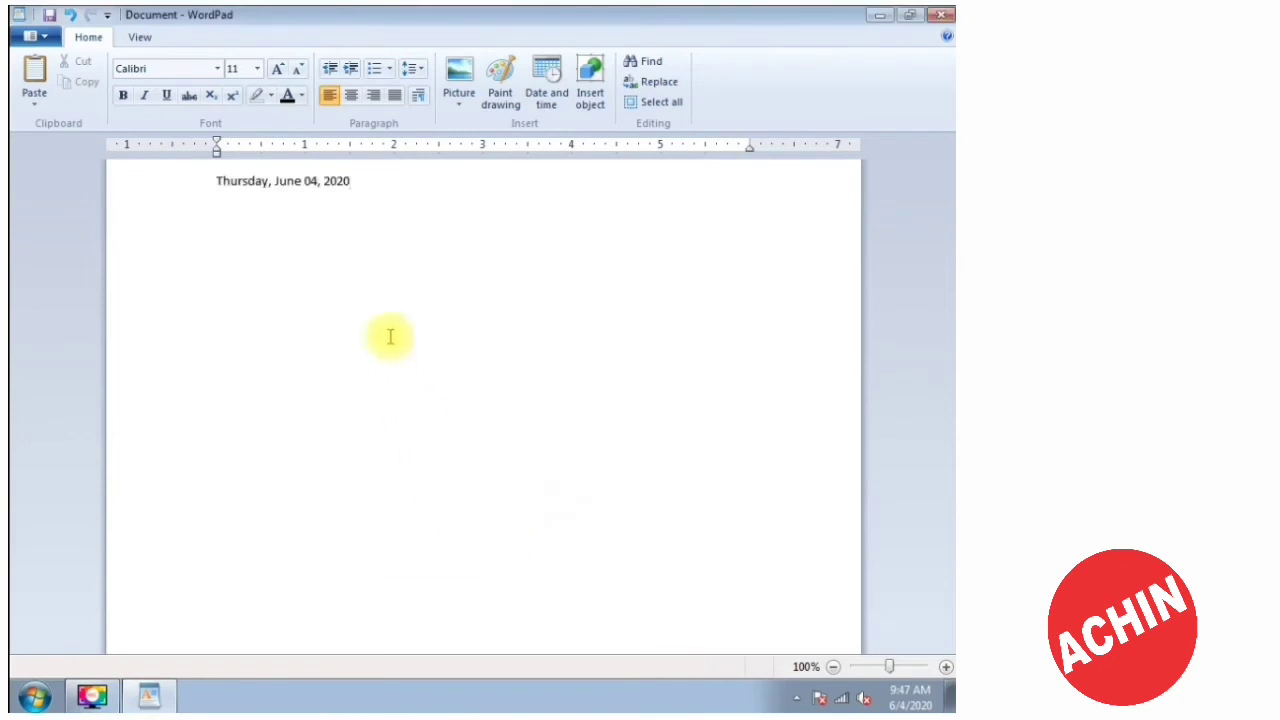
Delete the inserted date so the document is blank.
drag(489, 206, 29, 114)
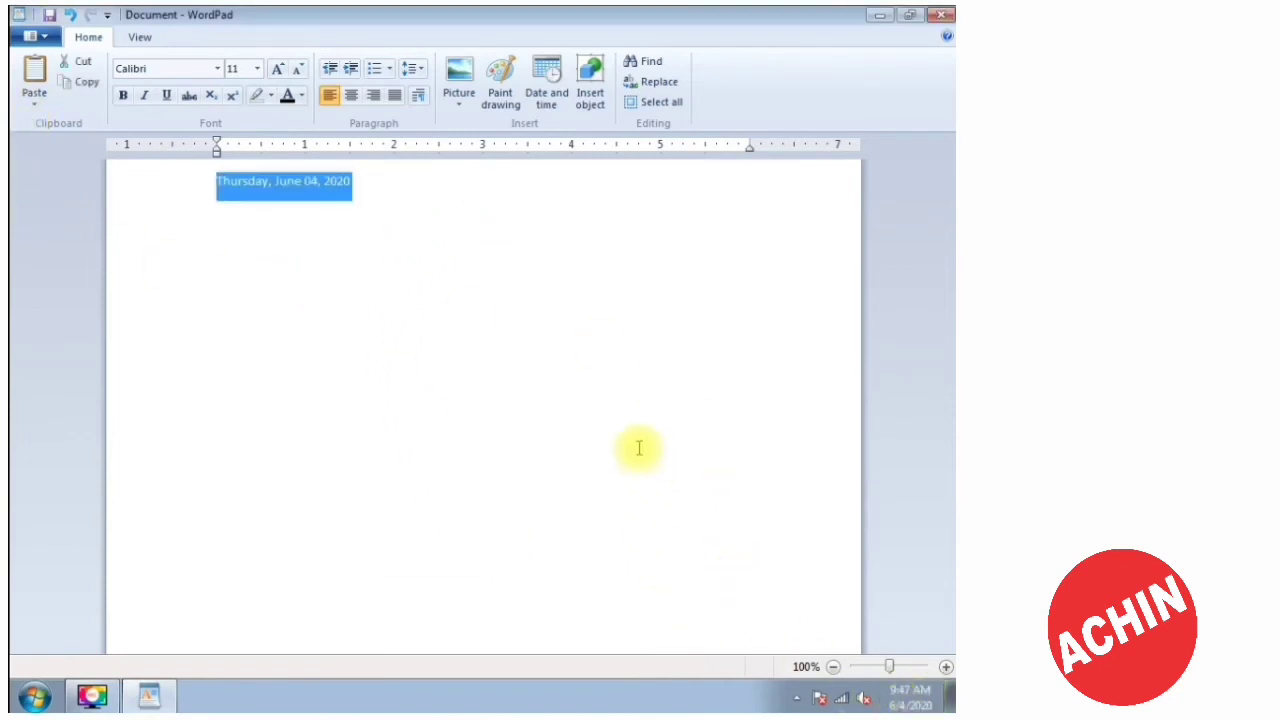
key(Delete)
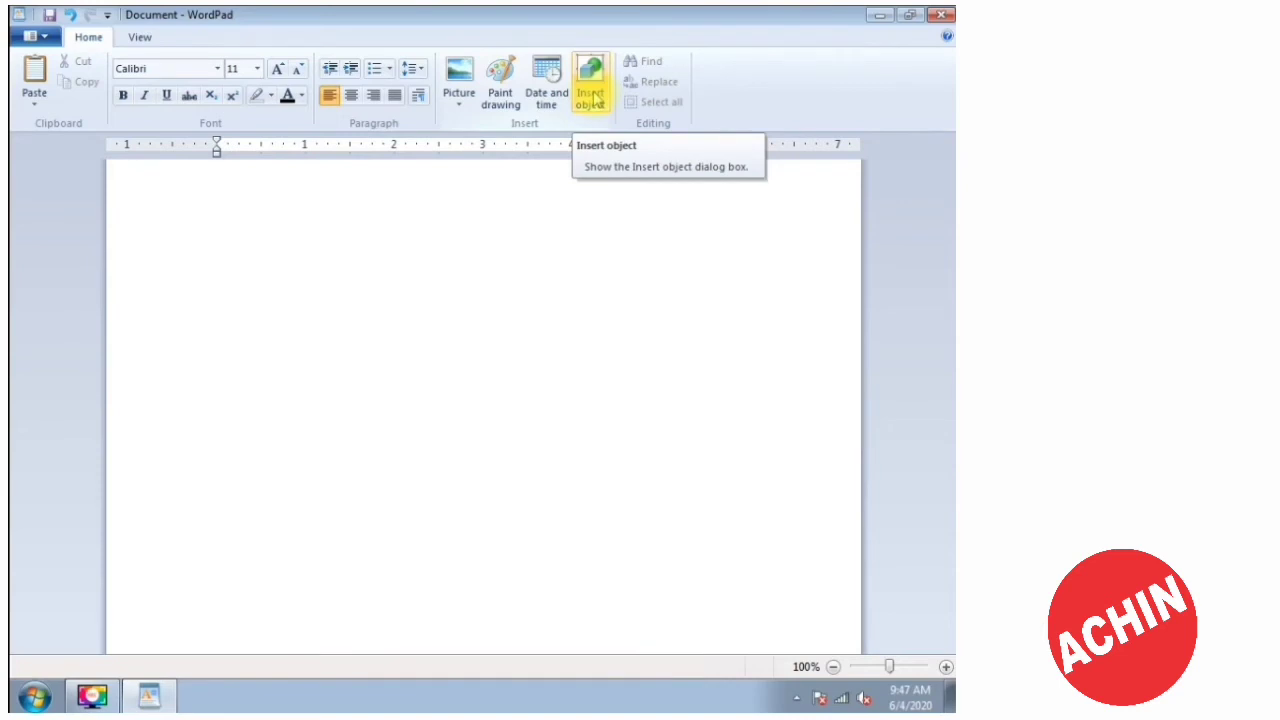
Open the Insert Object options and look through the Corel object types that can be created.
click(592, 100)
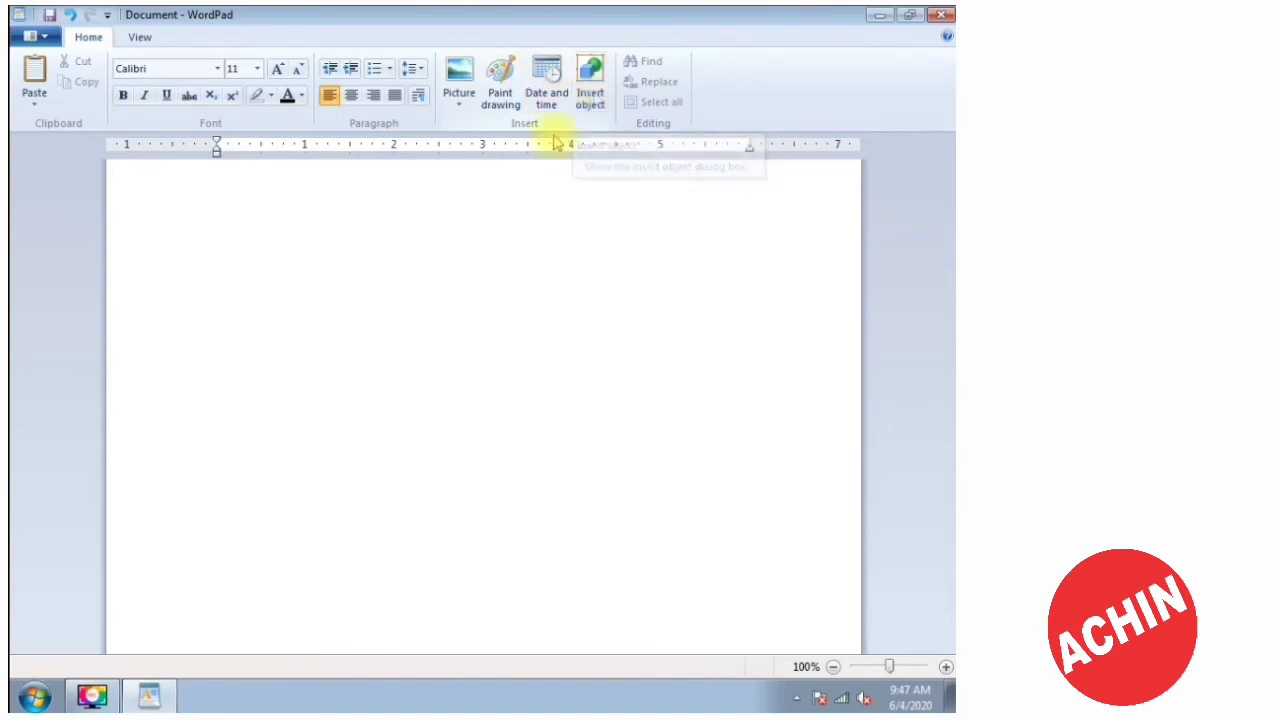
click(588, 92)
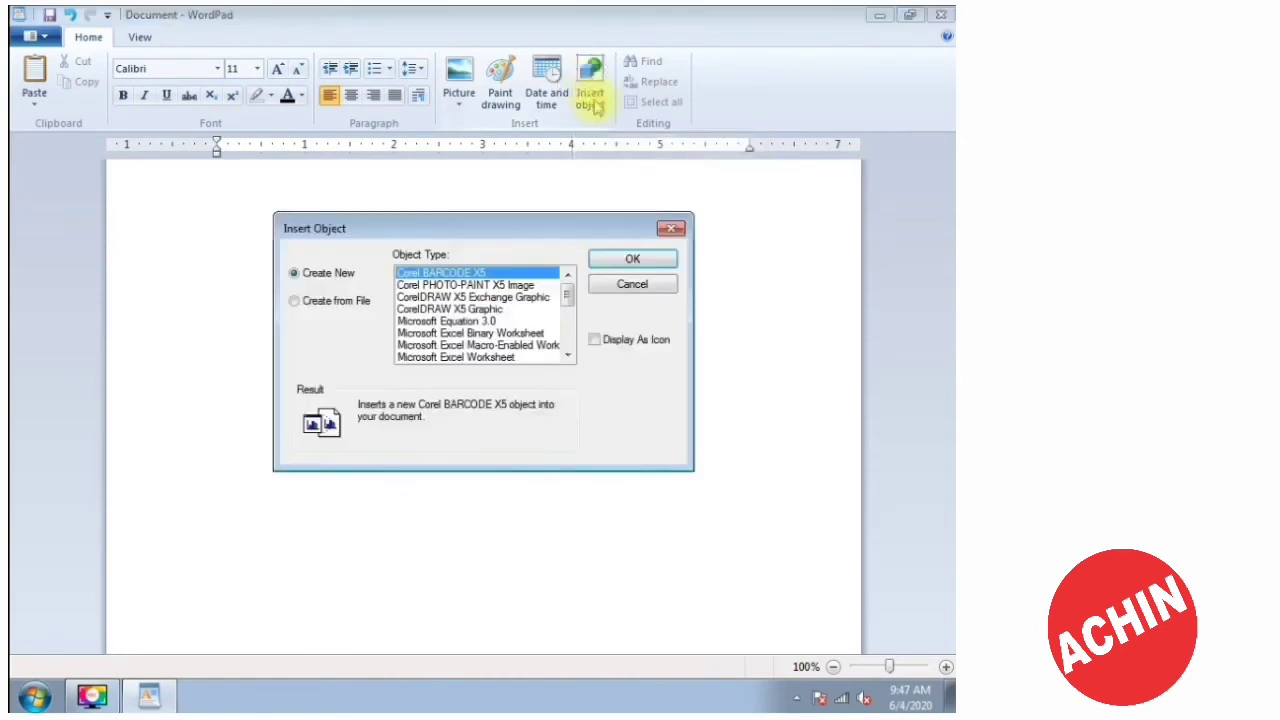
drag(514, 222, 516, 125)
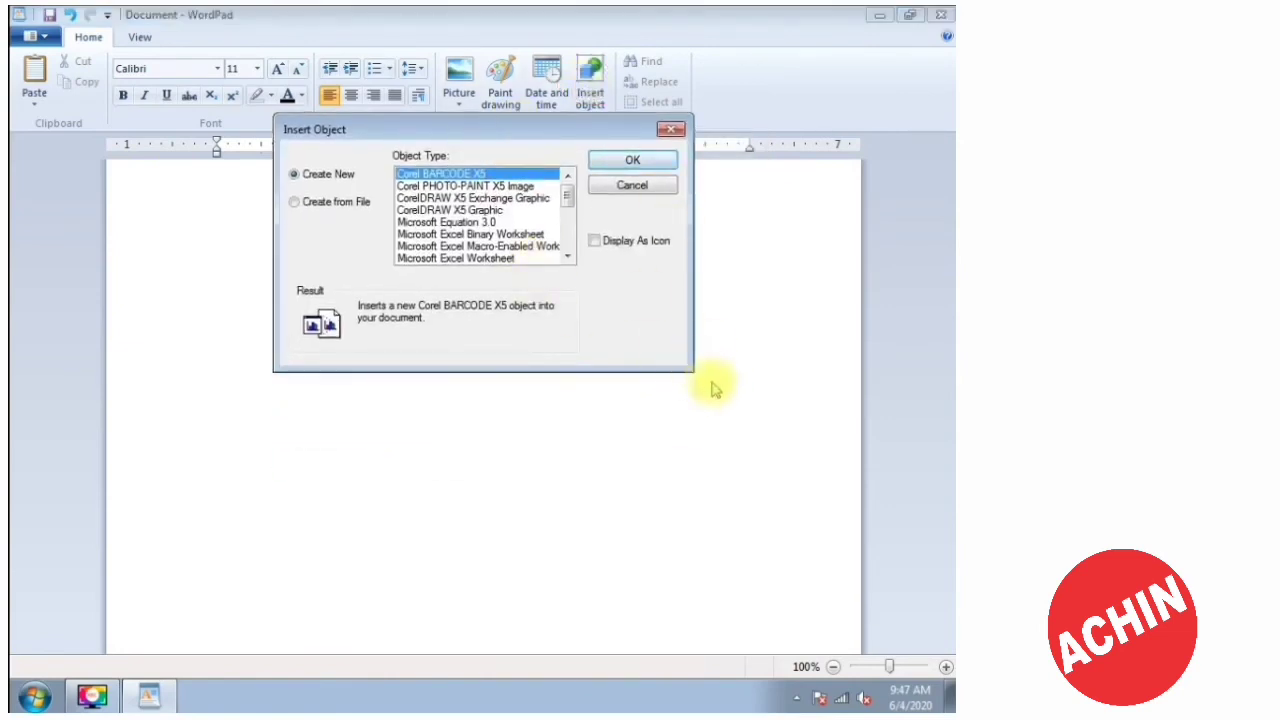
drag(546, 137, 550, 155)
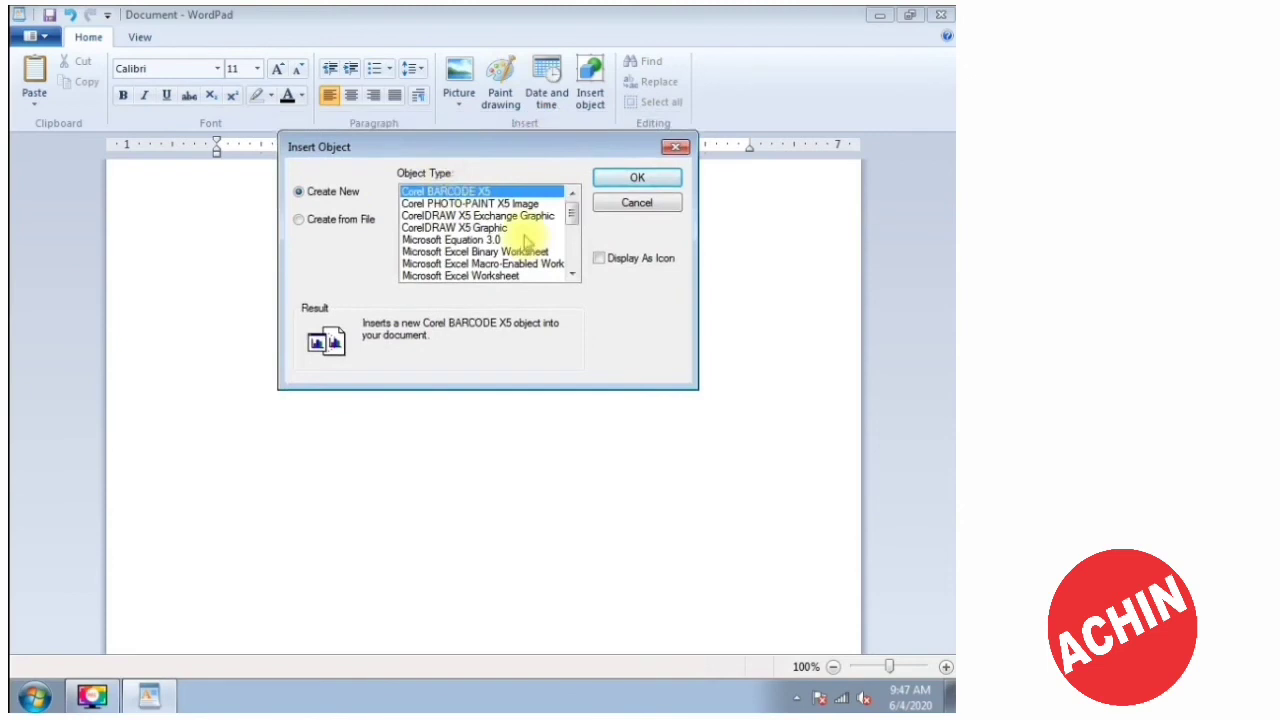
mouse_move(572, 216)
mouse_down()
mouse_move(571, 274)
mouse_move(569, 200)
mouse_move(574, 274)
mouse_move(569, 194)
mouse_up()
drag(560, 145, 515, 183)
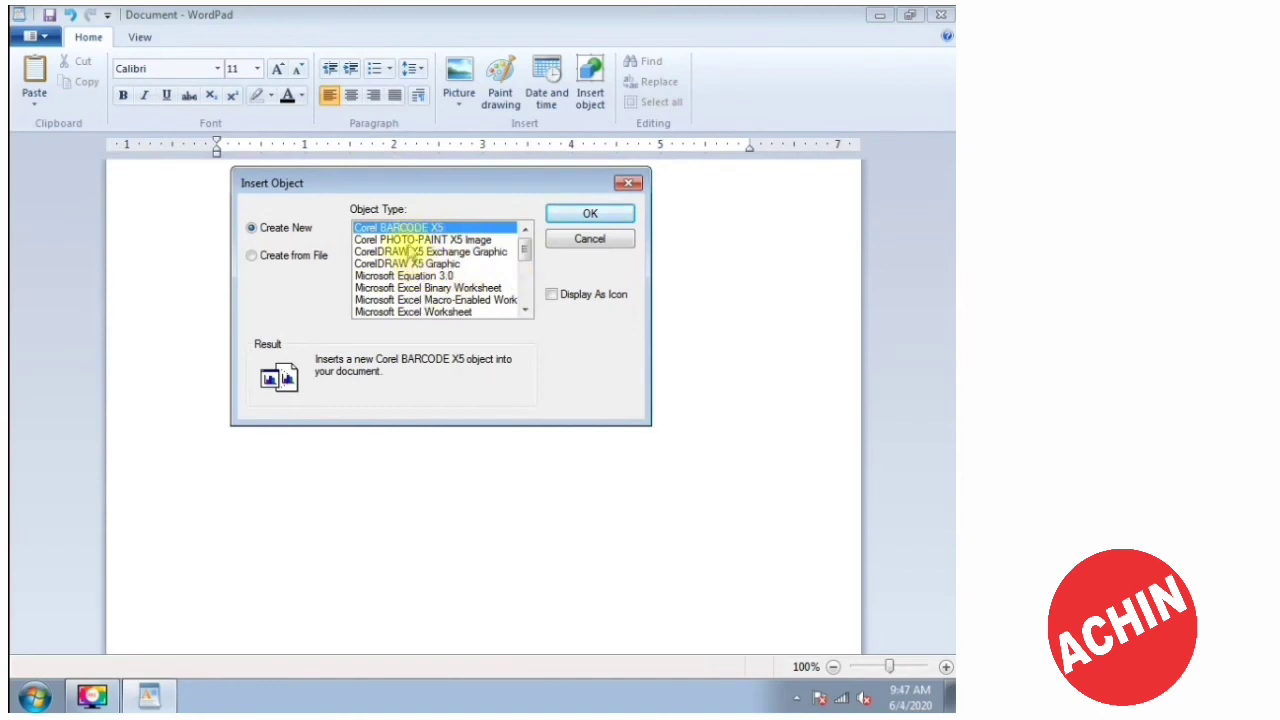
click(418, 240)
click(410, 228)
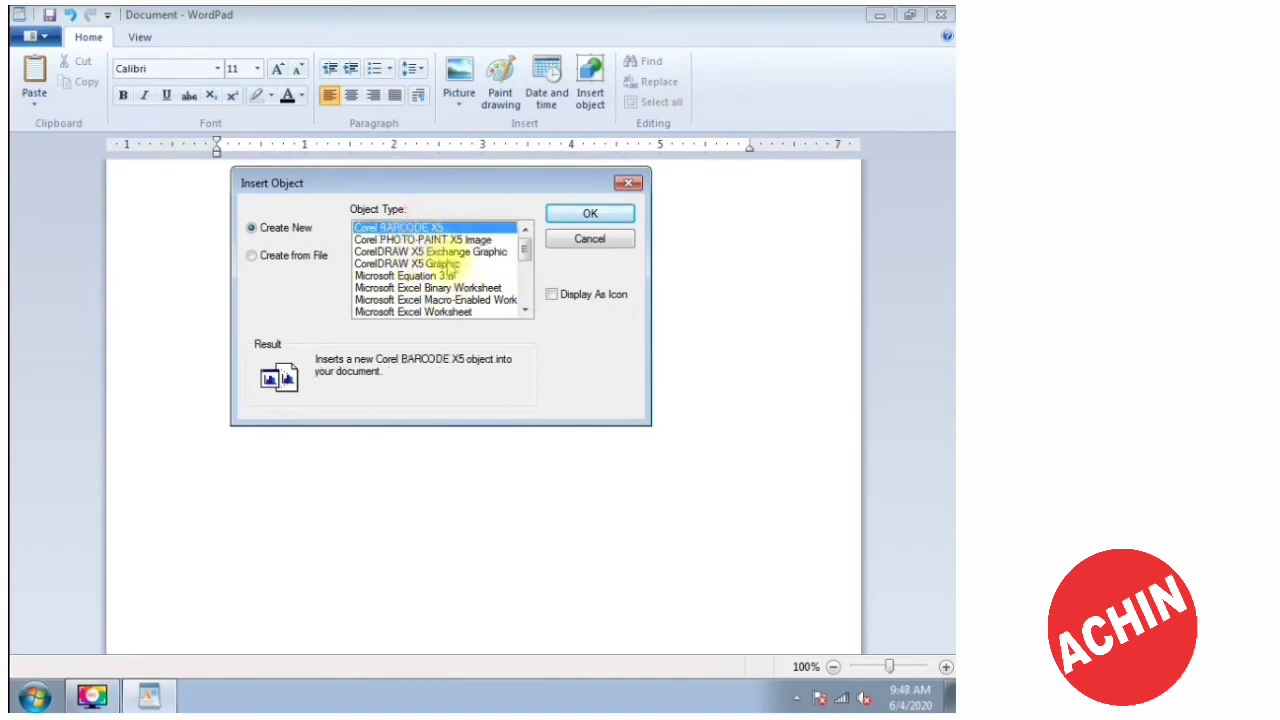
click(422, 241)
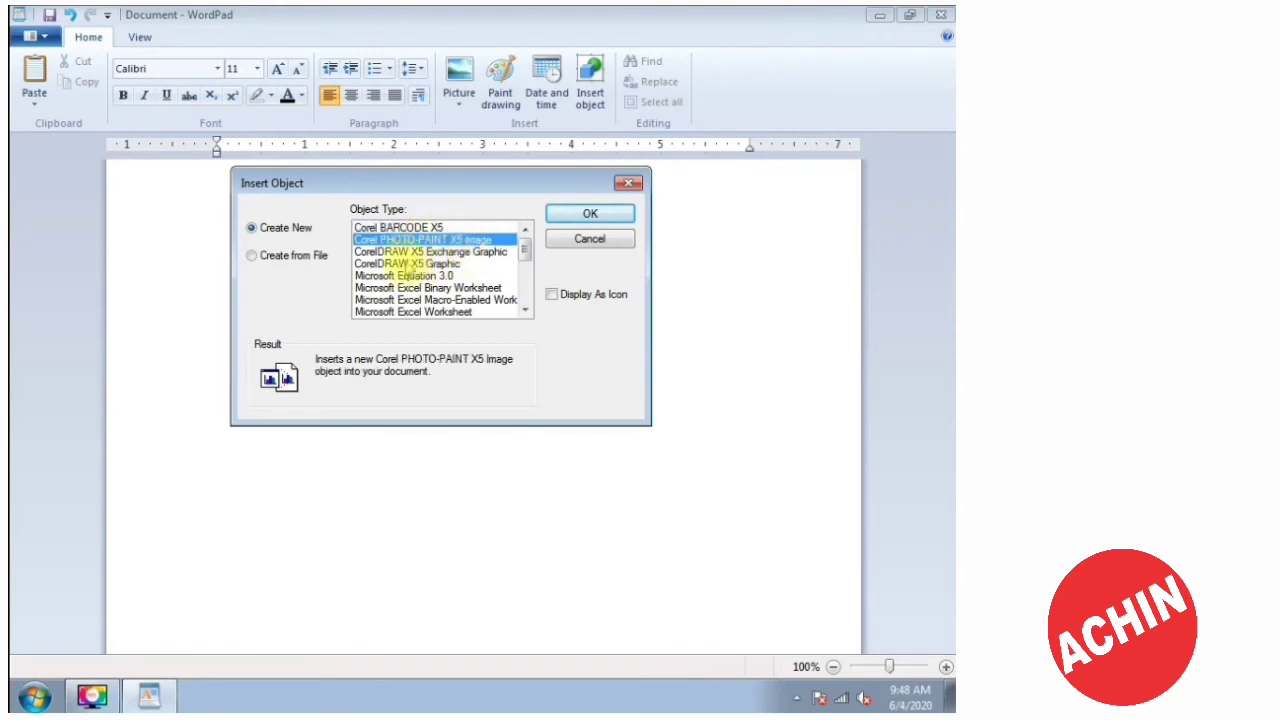
click(450, 264)
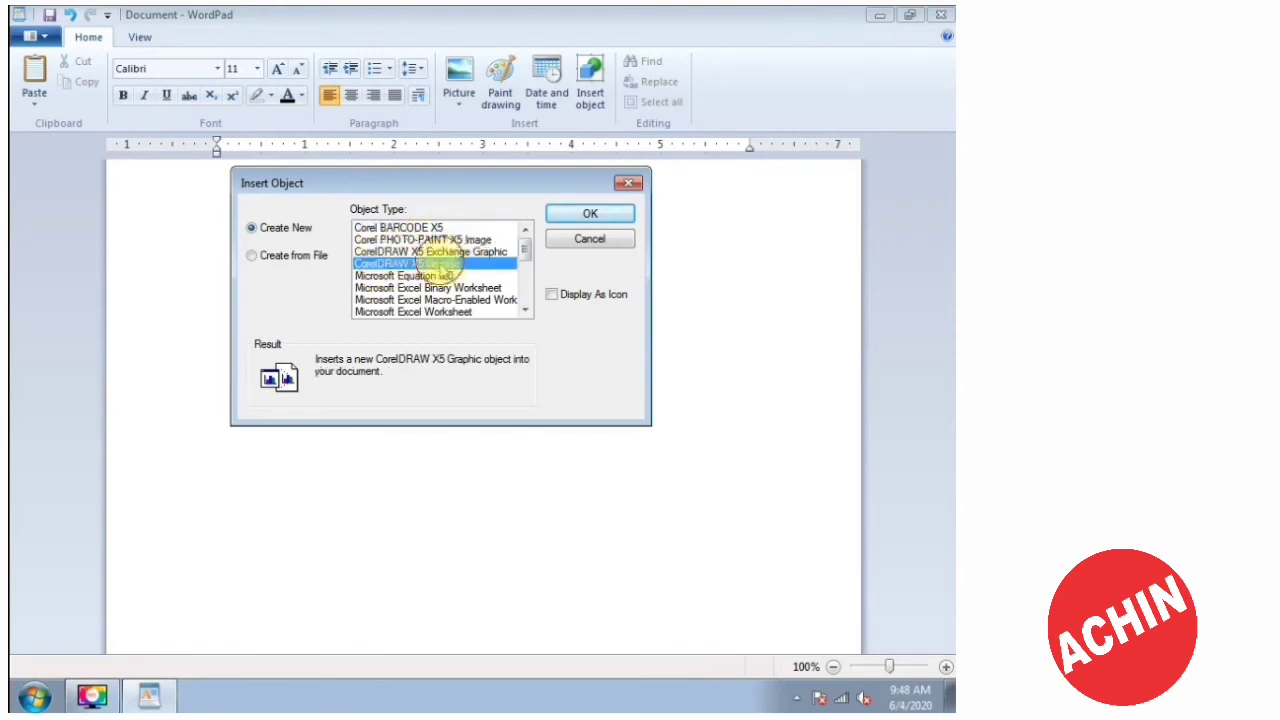
Insert a new Microsoft Excel Worksheet object into the document.
scroll(440, 285, down, 4)
scroll(432, 297, up, 1)
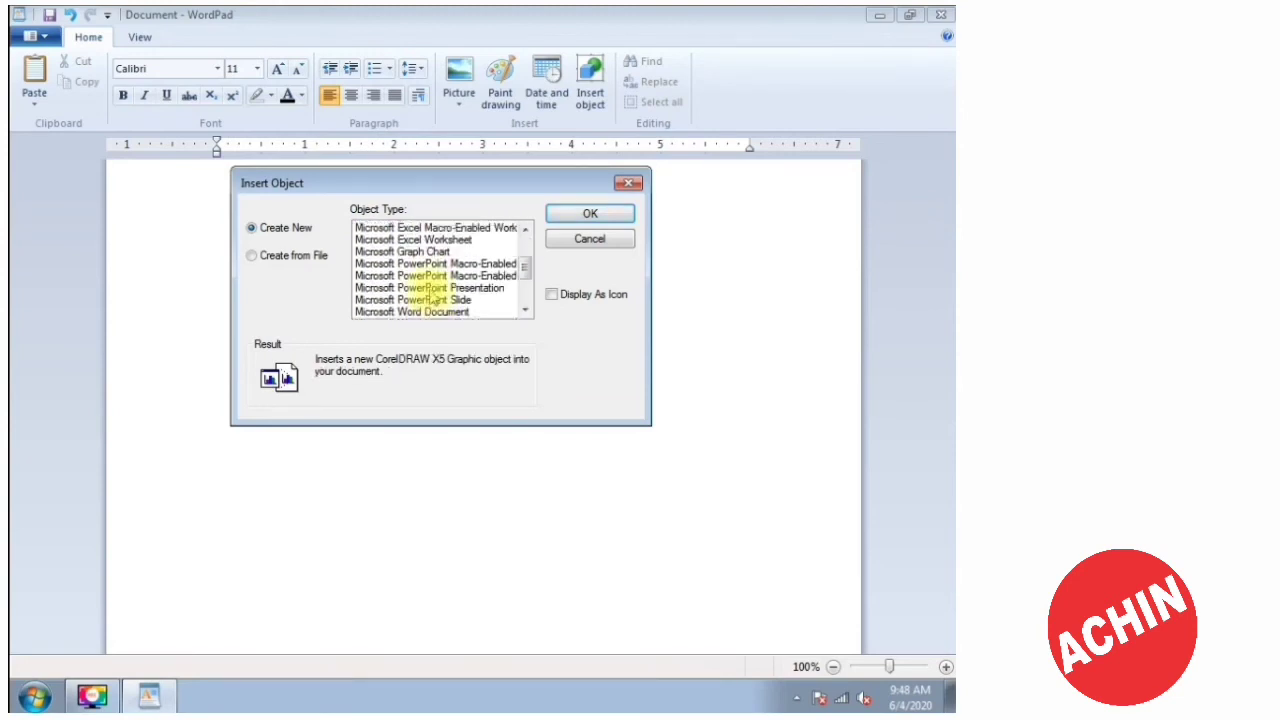
click(428, 241)
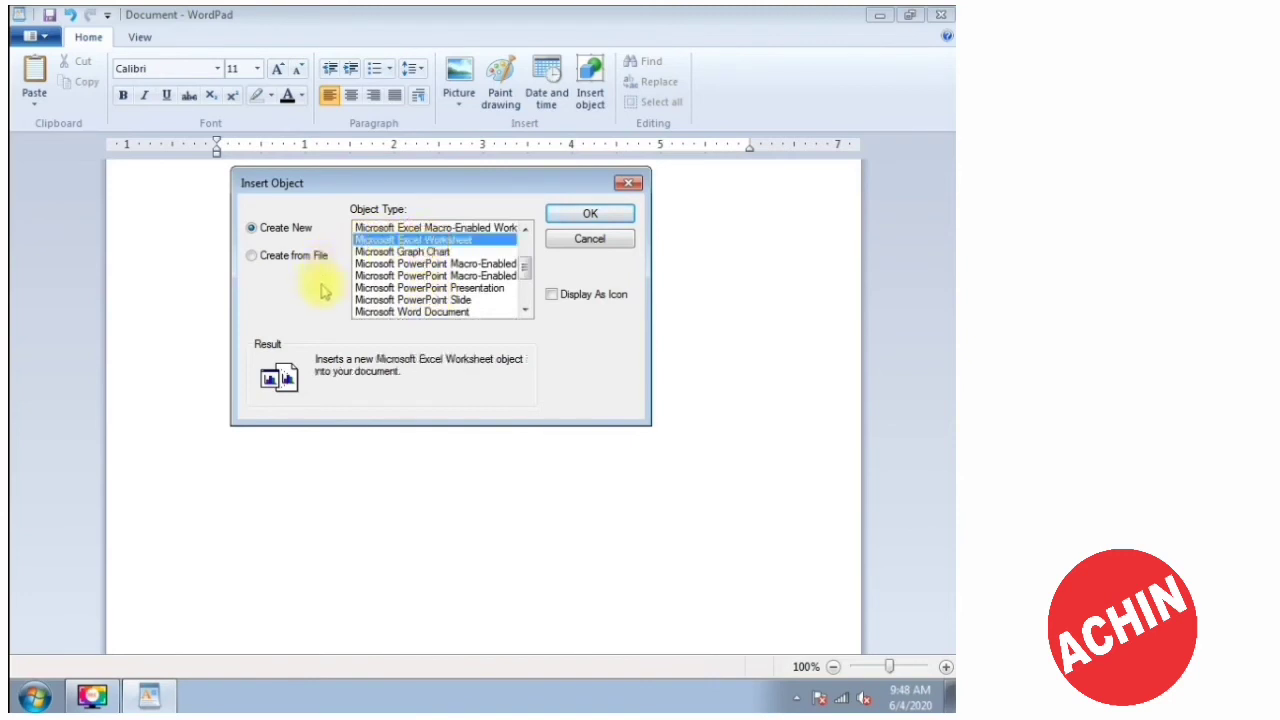
click(572, 218)
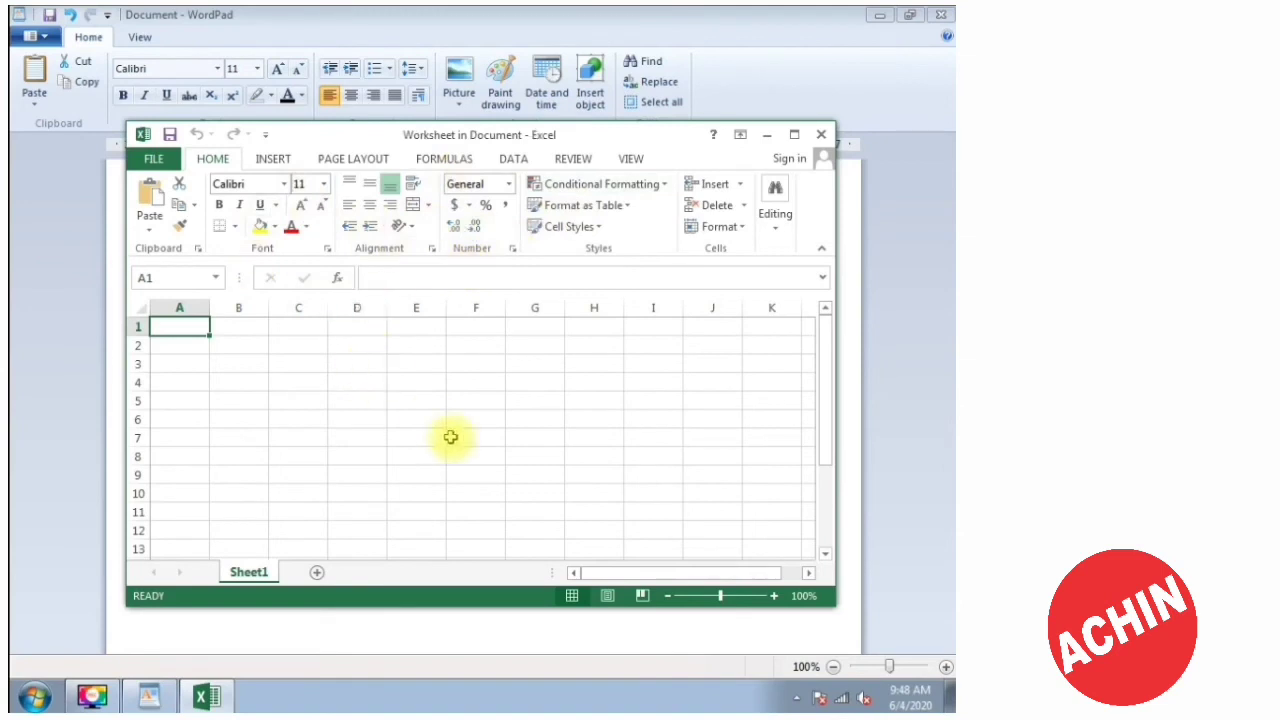
Fill cells A1 to A10 with the numbers 1 to 10 and close the worksheet to return to the document.
key(Return)
text(2)
key(Return)
text(3)
key(Return)
text(4)
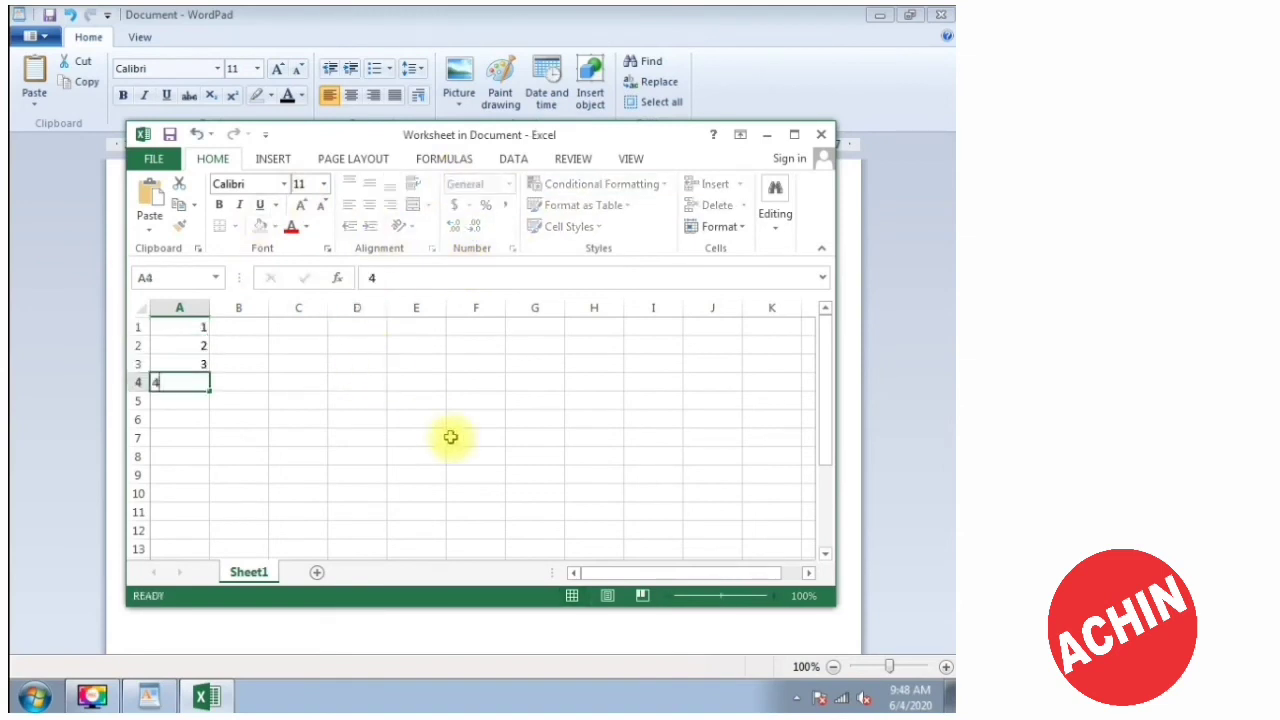
key(Return)
text(5 6)
key(Return)
text(7)
key(Return)
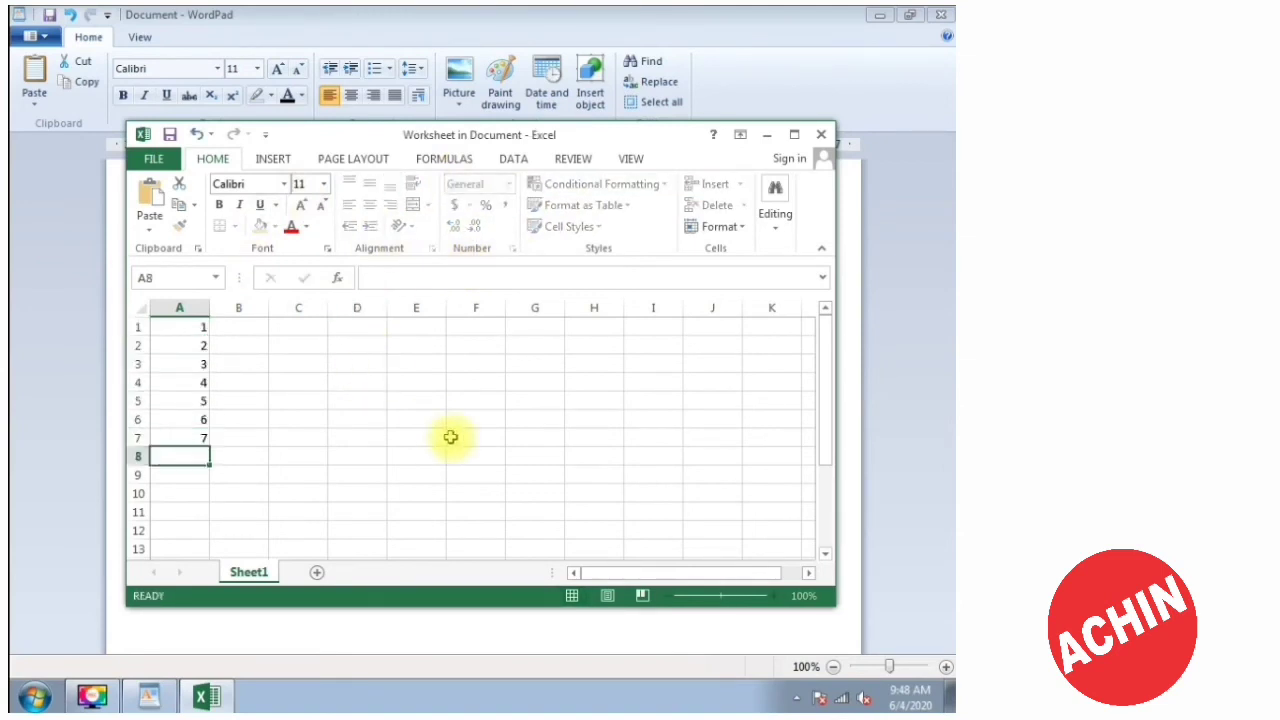
text(8)
key(Return)
text(9)
key(Return)
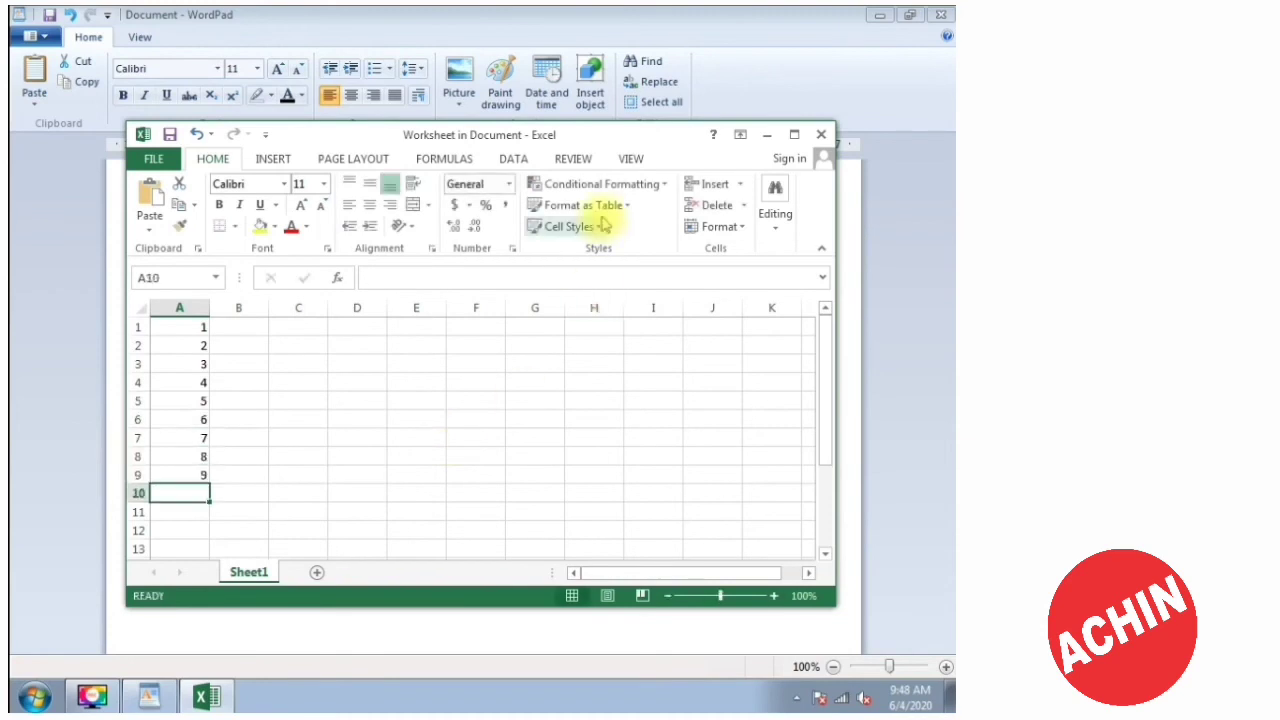
text(10)
click(534, 437)
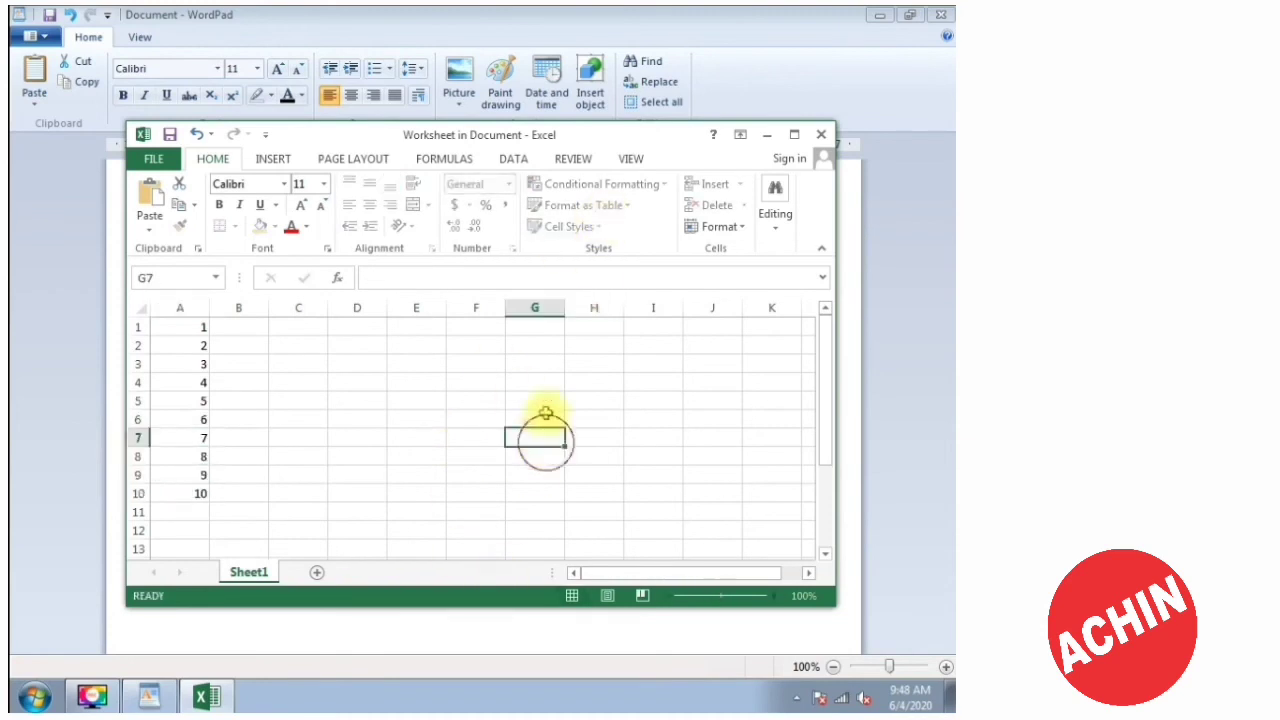
click(796, 134)
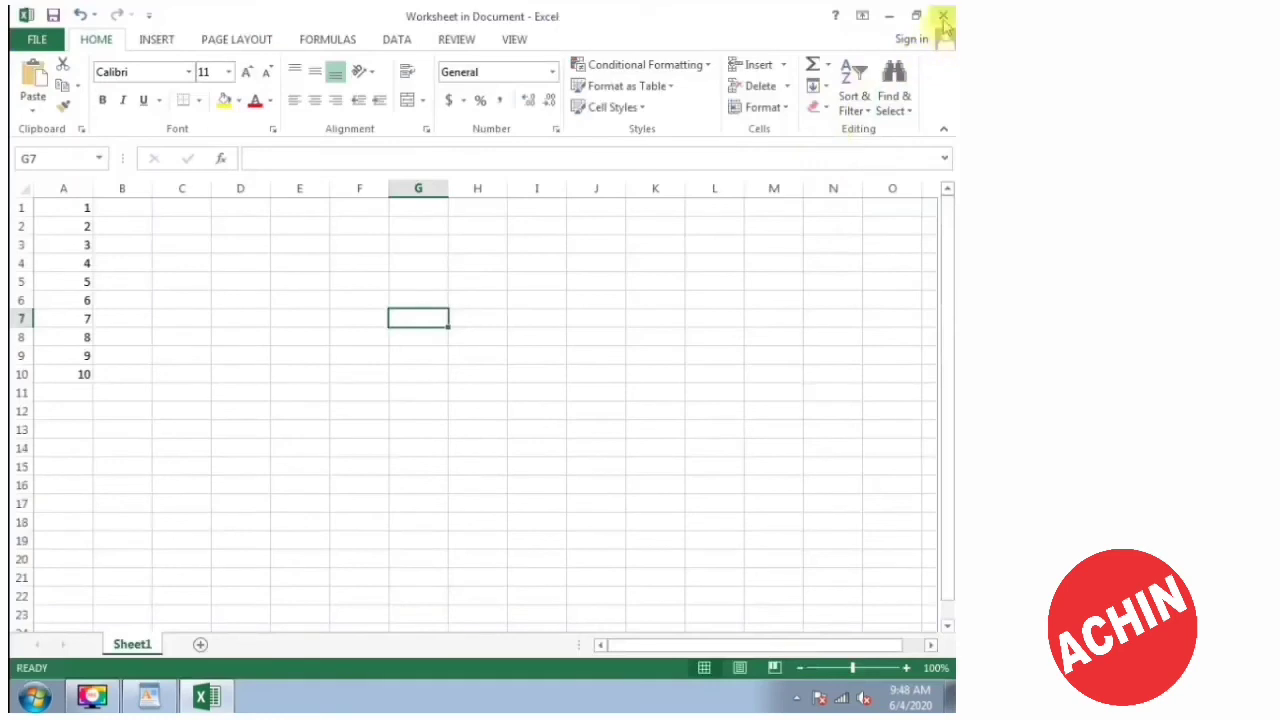
click(942, 16)
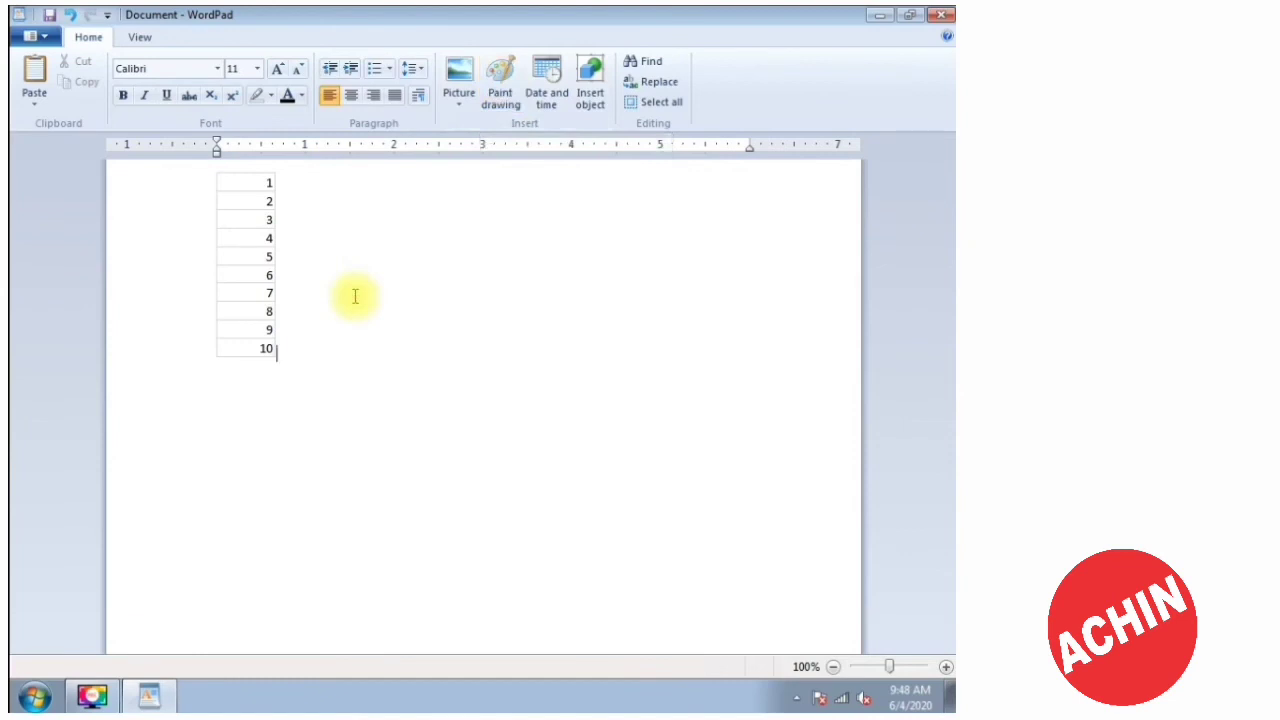
Reopen the embedded worksheet, copy the numbers in A1:A10 across to column I, and close it.
double_click(243, 288)
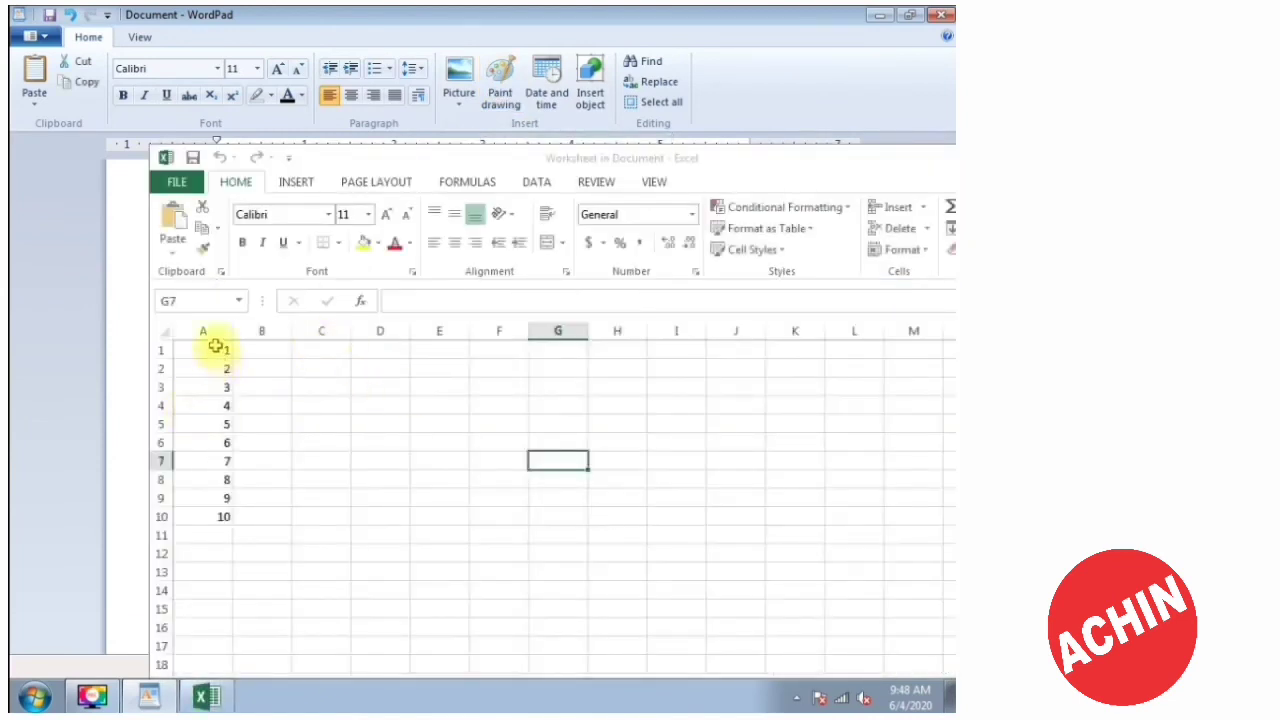
drag(203, 347, 690, 518)
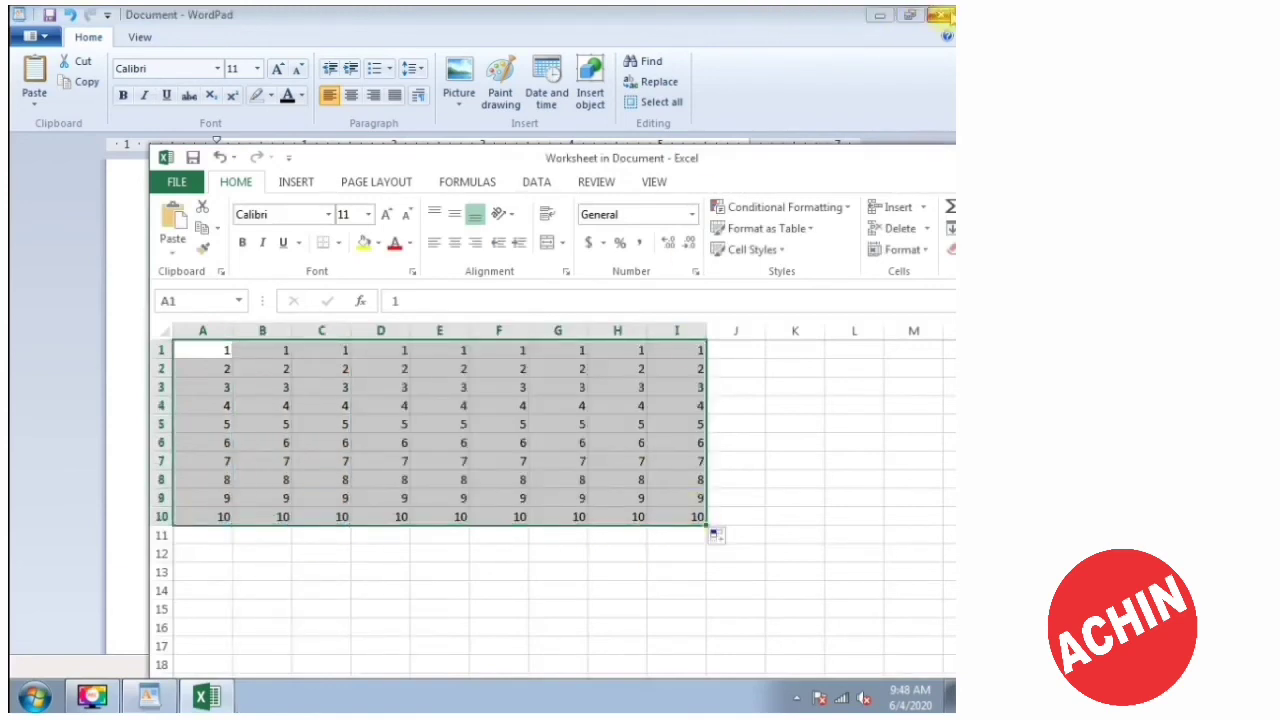
double_click(817, 164)
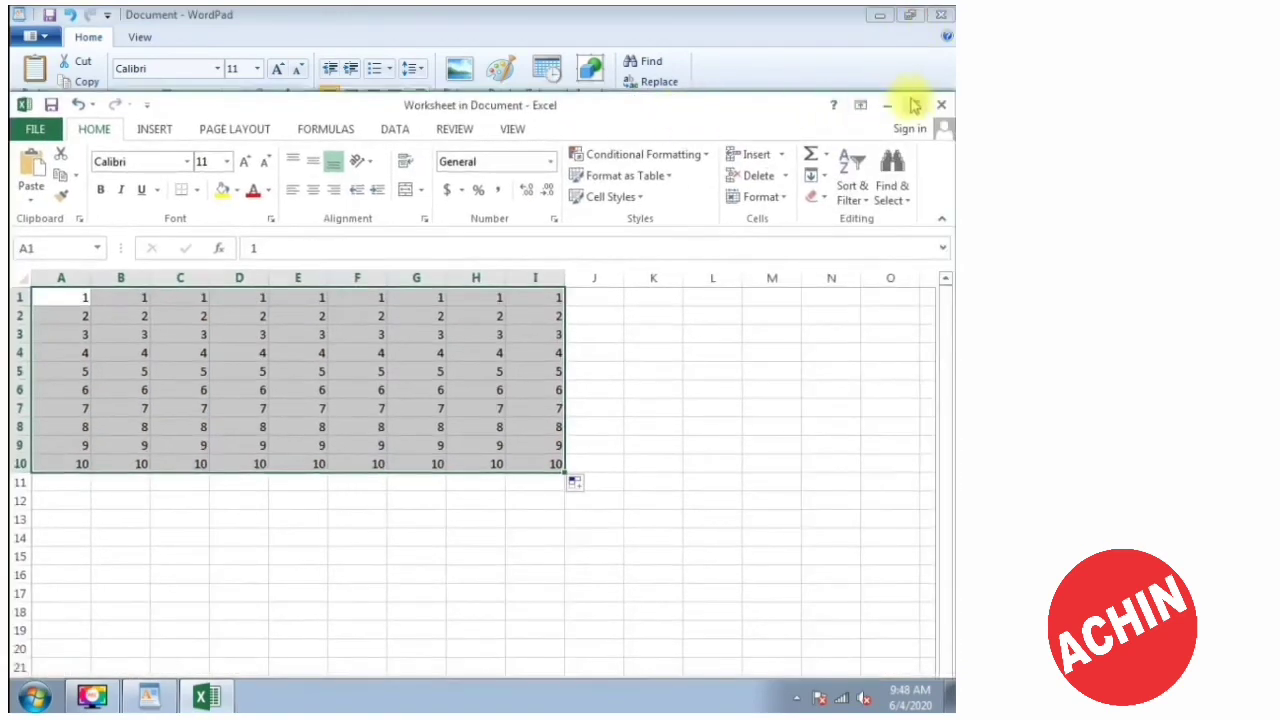
click(940, 105)
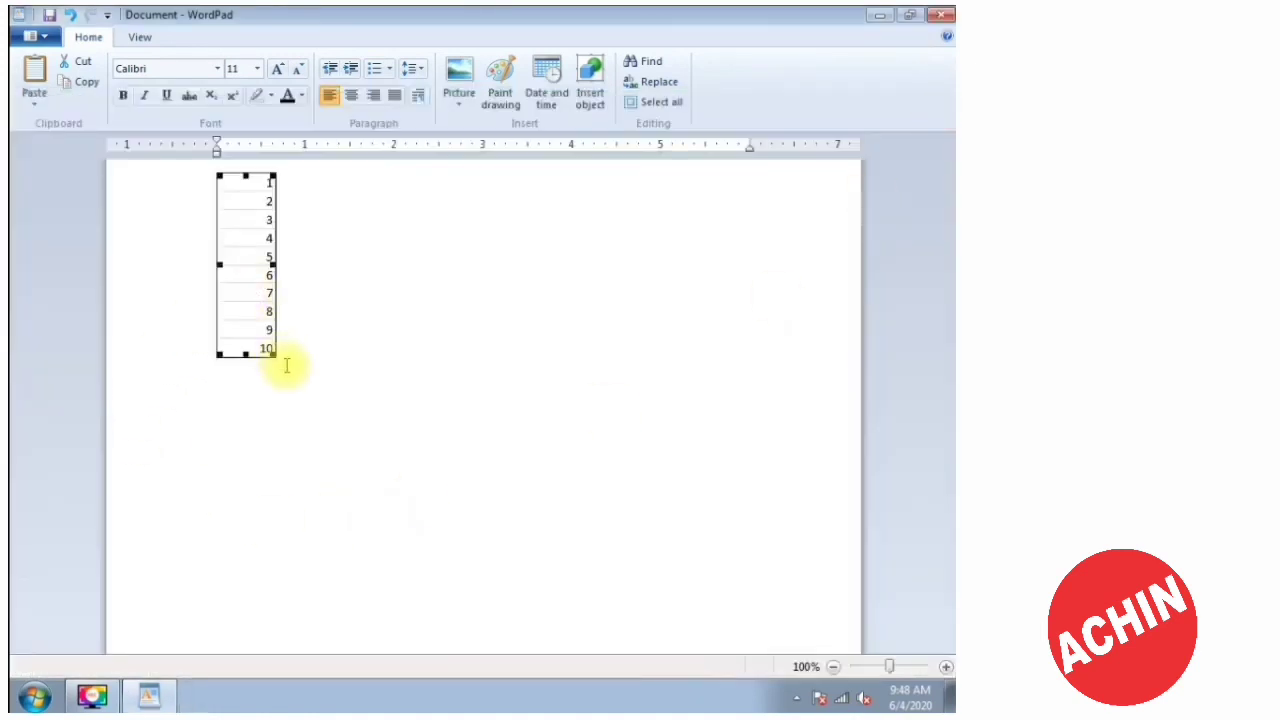
Enlarge the embedded worksheet to about 1.3 inches wide so it shows two columns, and reopen it to check its cells.
drag(275, 356, 451, 470)
drag(455, 318, 305, 305)
double_click(220, 342)
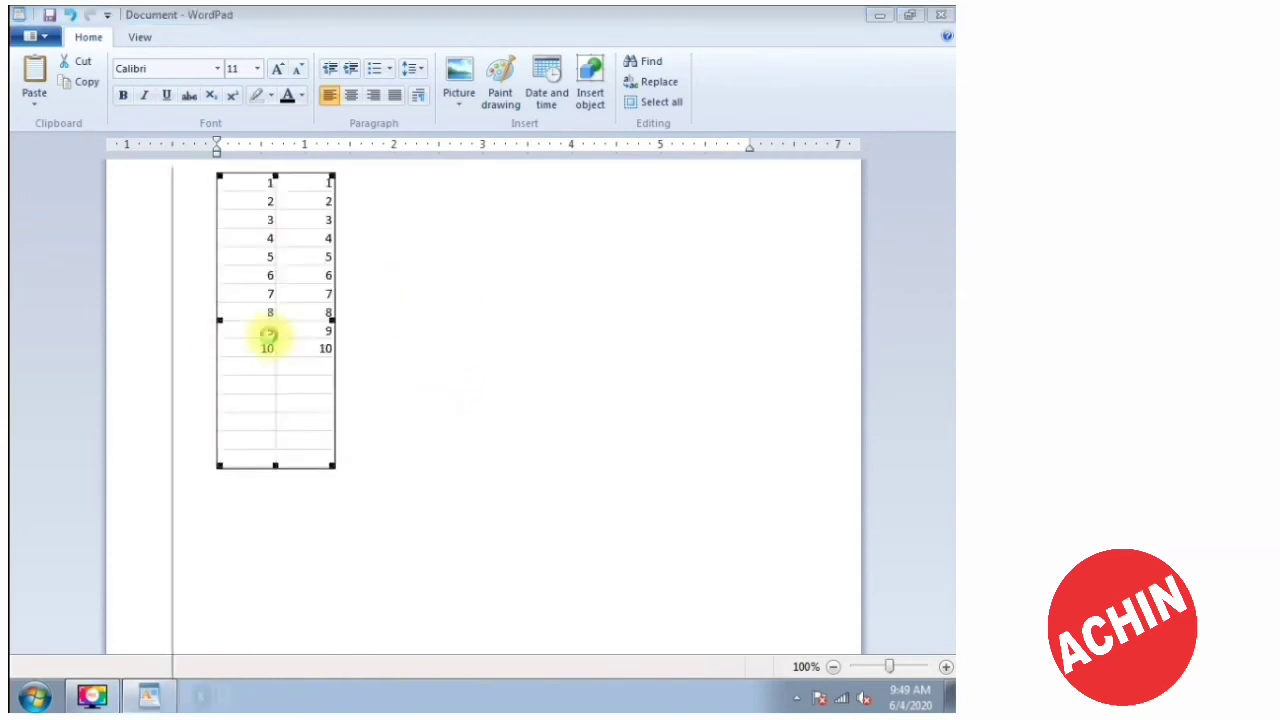
click(598, 518)
click(705, 579)
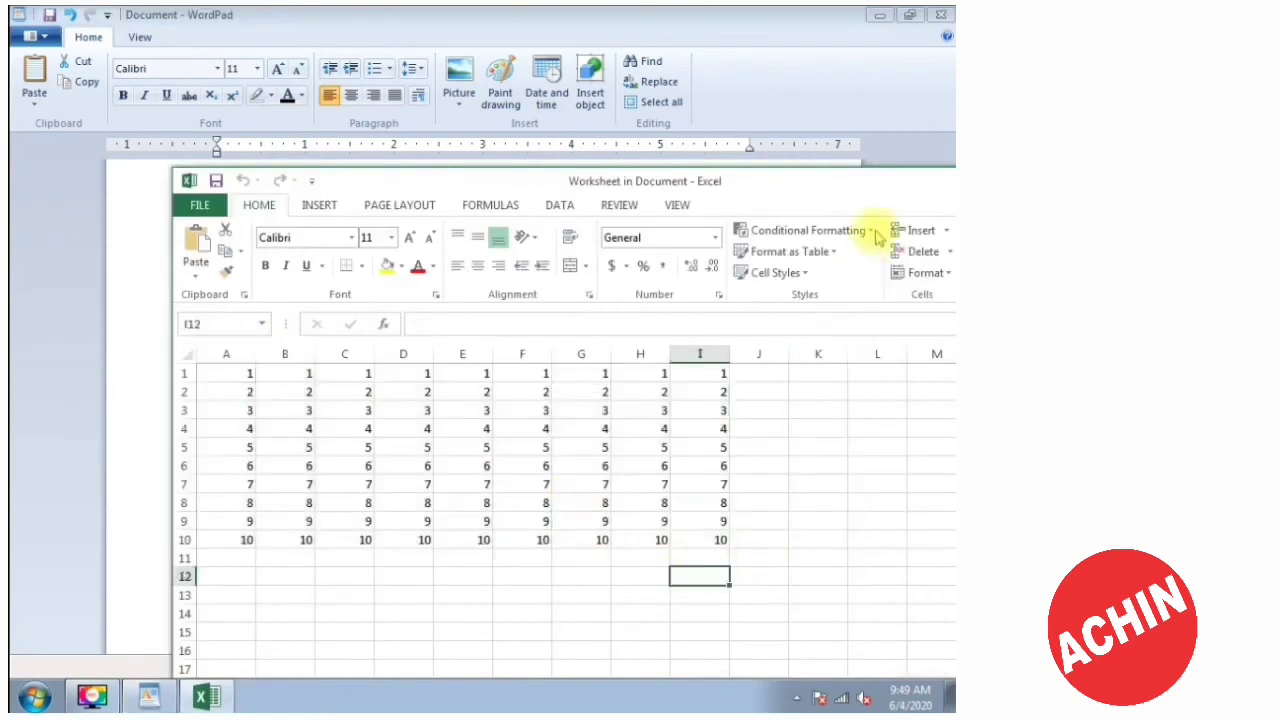
drag(891, 181, 749, 114)
click(791, 110)
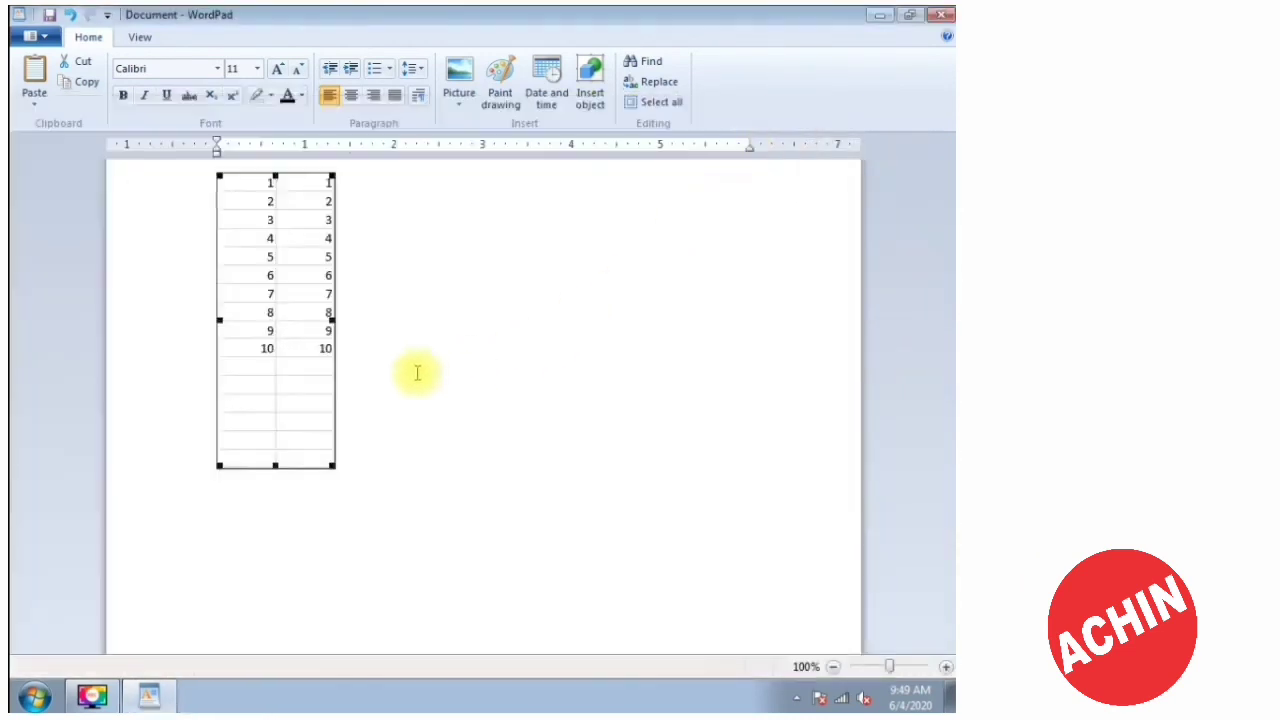
Widen the embedded worksheet object to about 1.5 inches and delete it from the document.
click(408, 434)
click(320, 338)
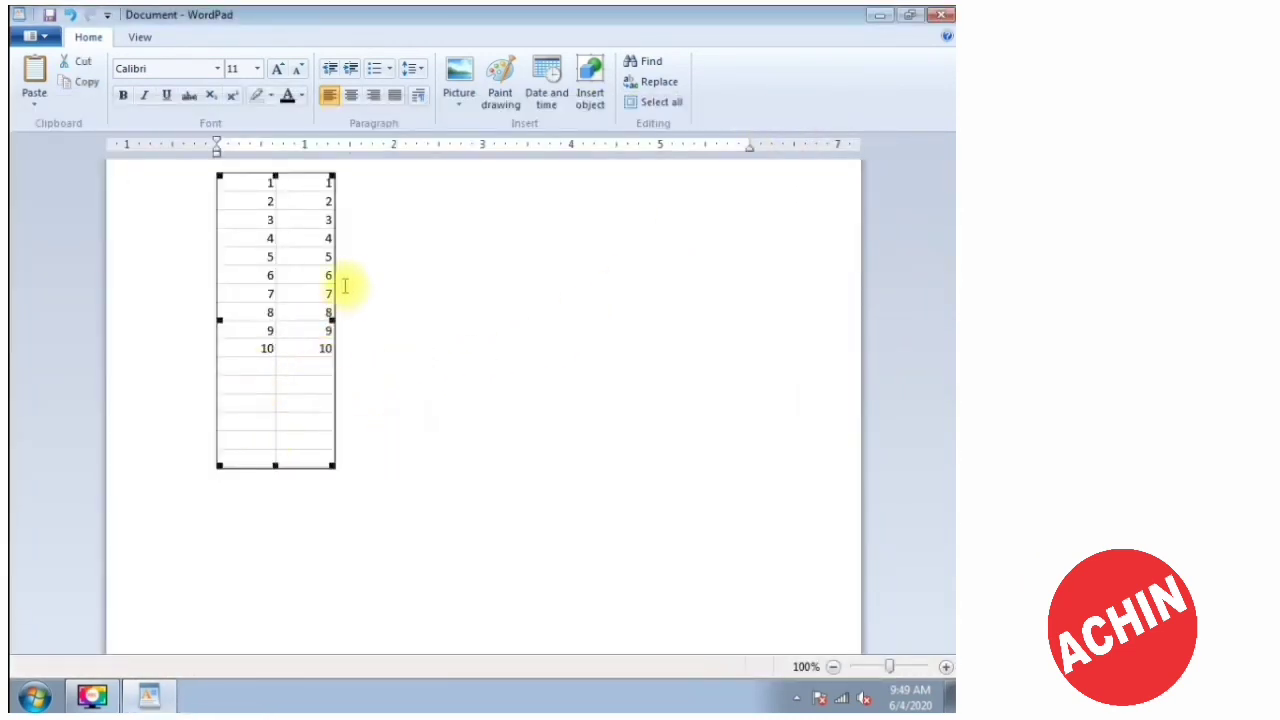
drag(337, 320, 352, 320)
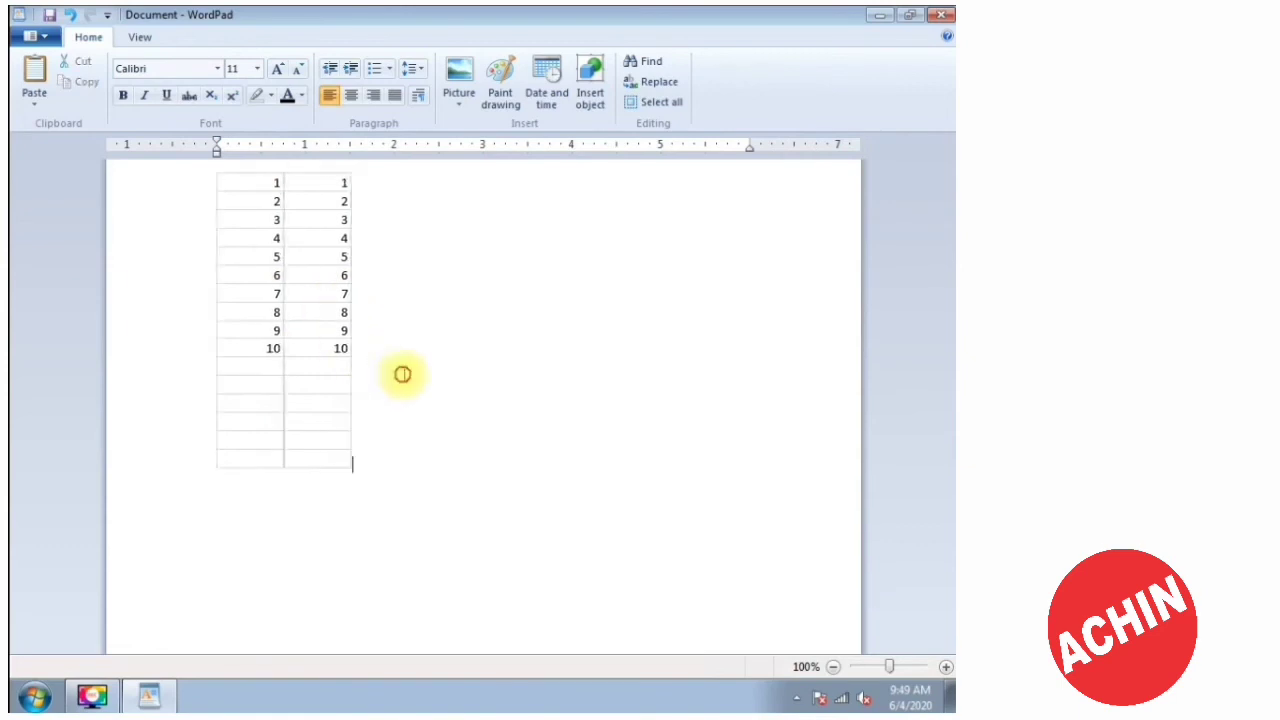
click(311, 338)
click(371, 500)
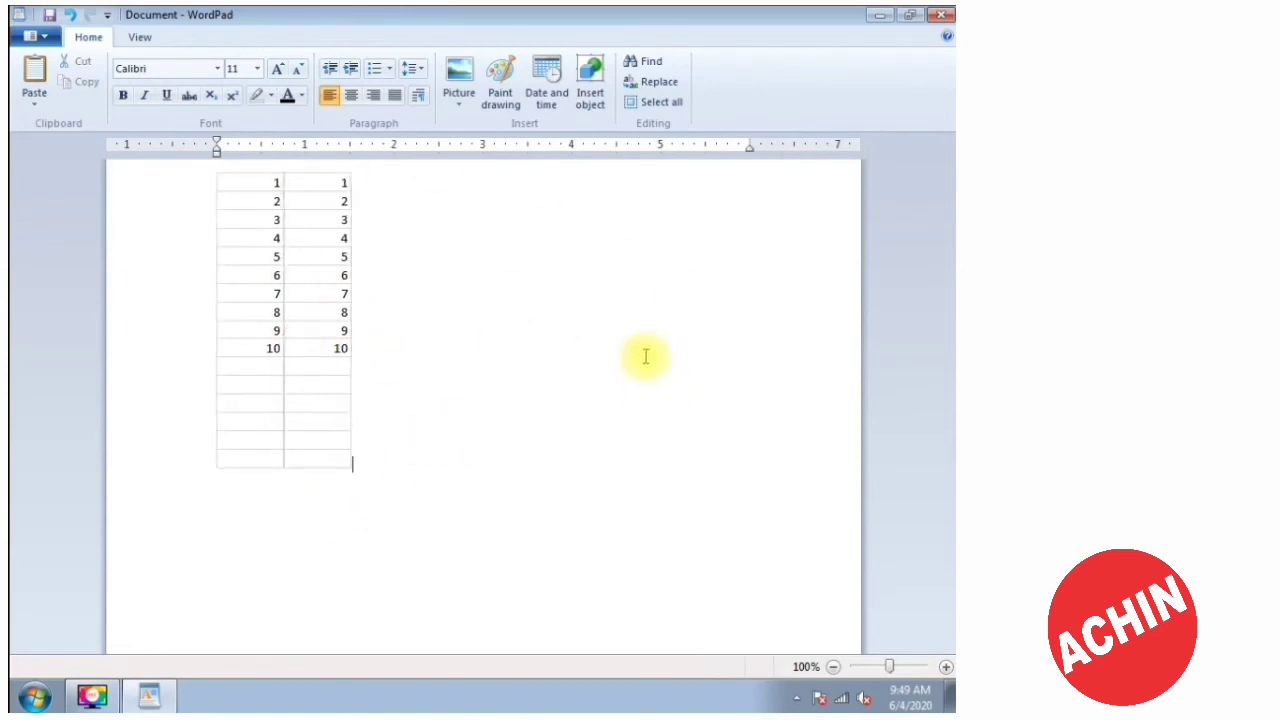
click(340, 360)
key(Delete)
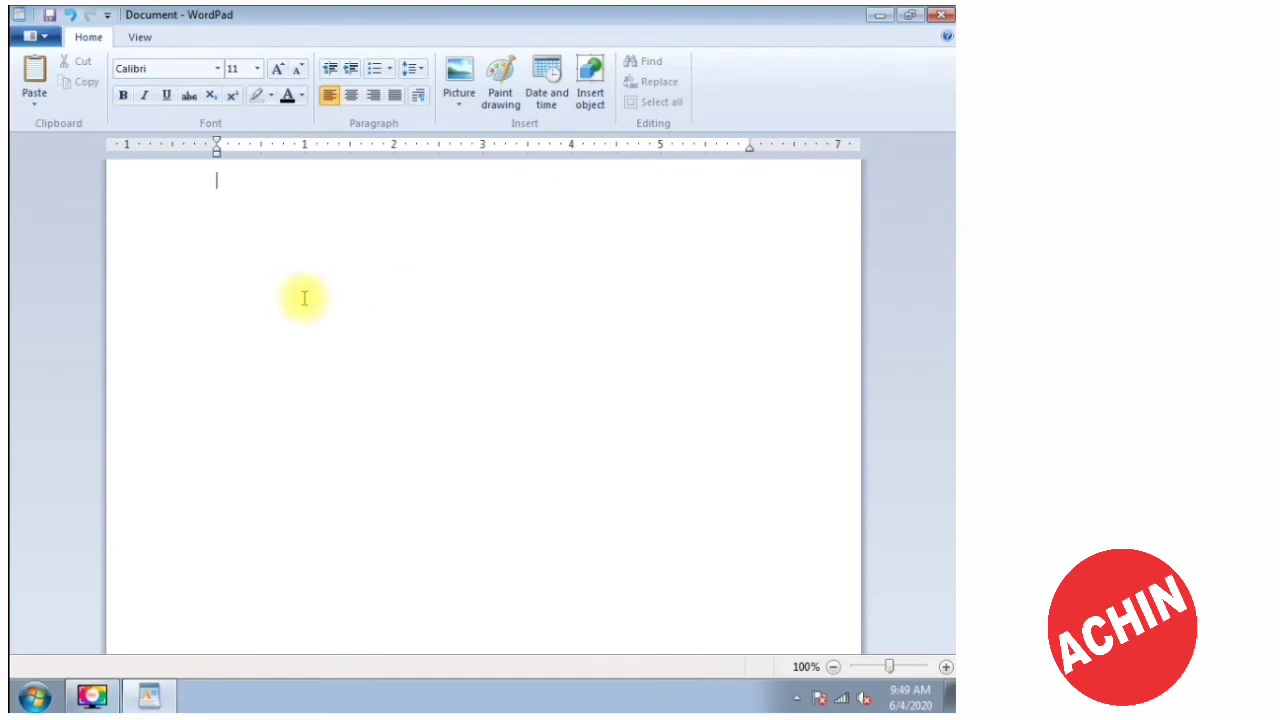
Add the paragraph beginning "WordPad is a text-editing program you can use" to the blank document and select the word "Unlike".
text(WordPad is a text-editing program you can use to create and edit documents. Unlike Notepad, WordPad documents can include rich formatting and graphics, and you can link to or embed objects, such as pictures or other documents.)
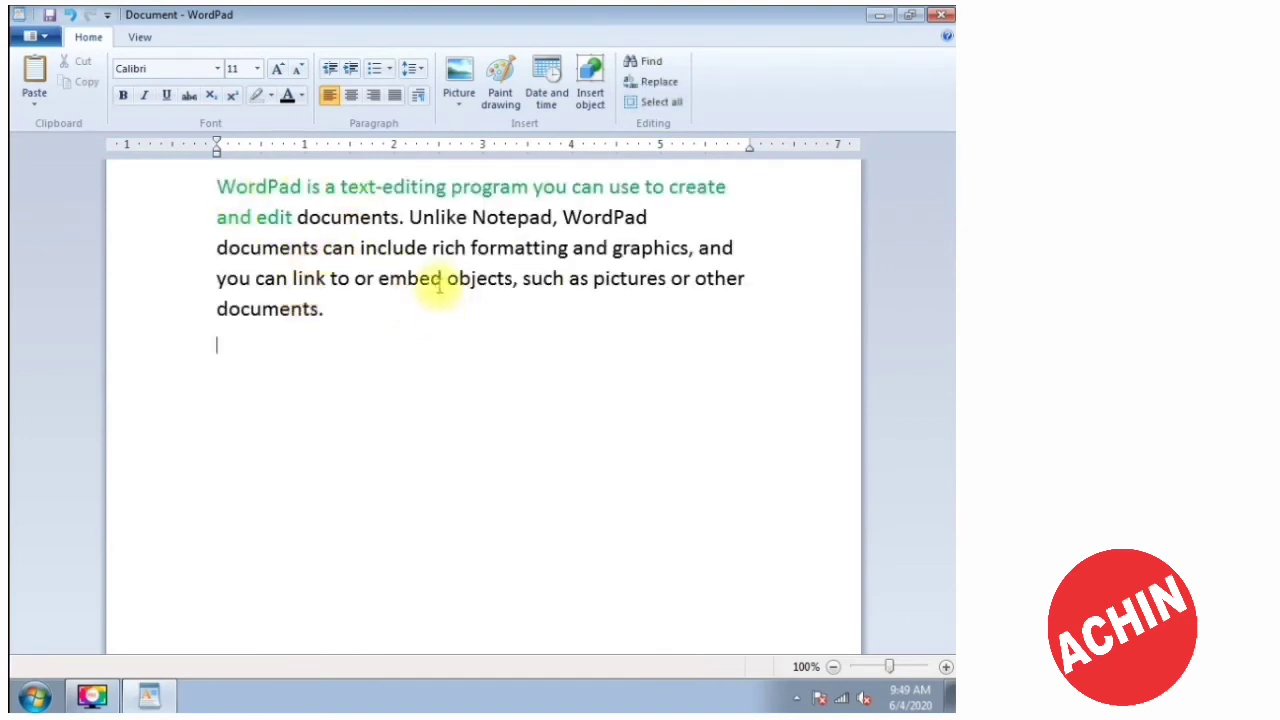
mouse_move(410, 217)
mouse_down()
mouse_move(452, 217)
mouse_move(422, 220)
mouse_up()
click(445, 340)
click(474, 350)
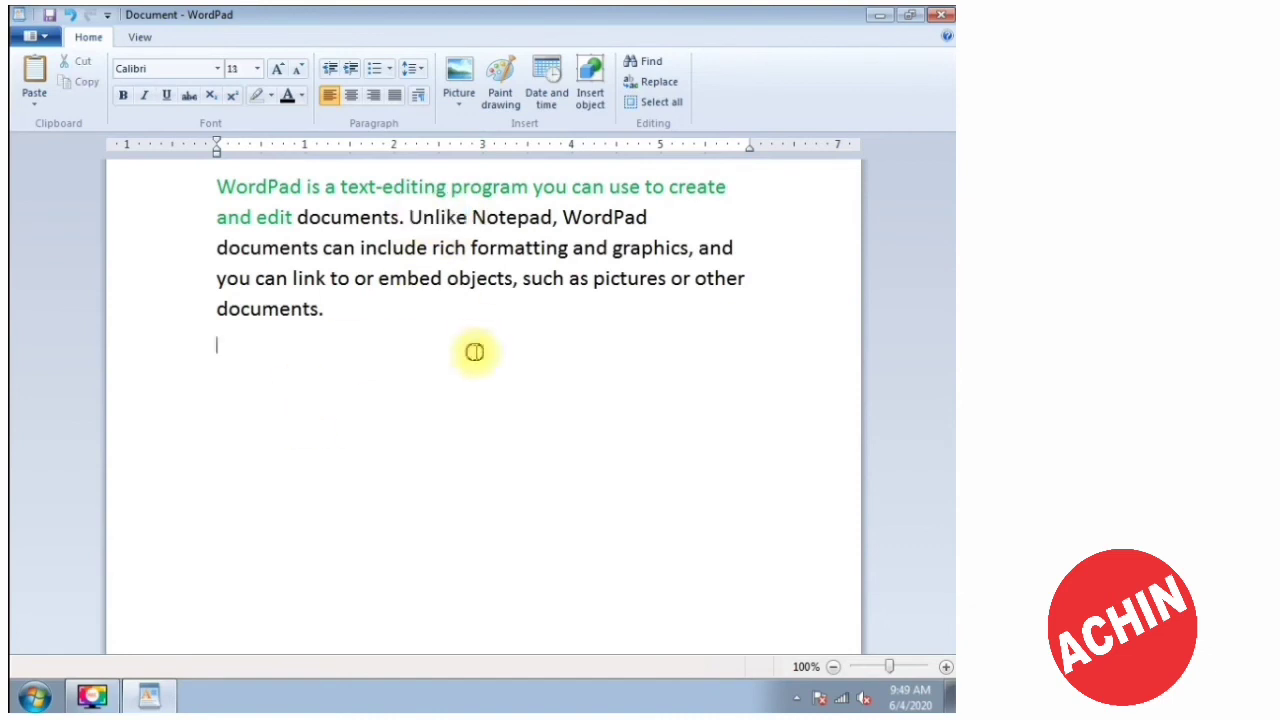
drag(412, 216, 468, 218)
click(377, 351)
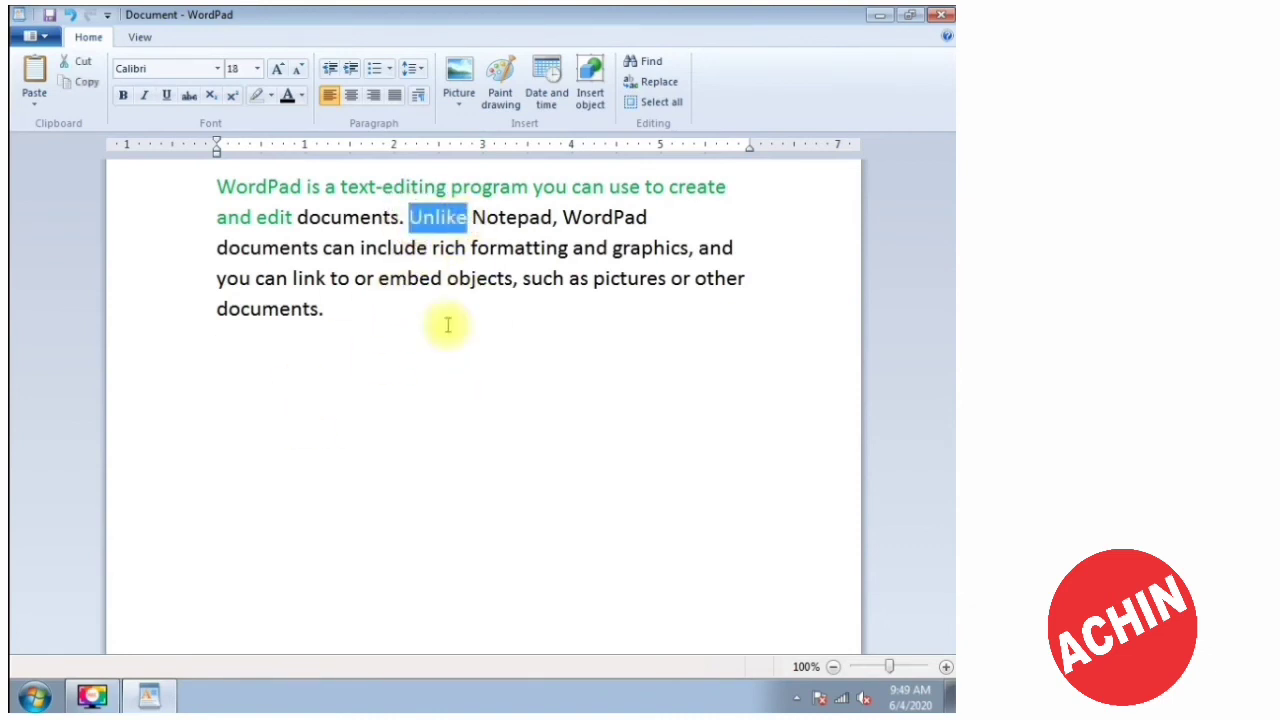
Copy the whole paragraph and paste it repeatedly at the end of the document to make a long text.
drag(394, 362, 145, 97)
key(ctrl+c)
key(ctrl+End)
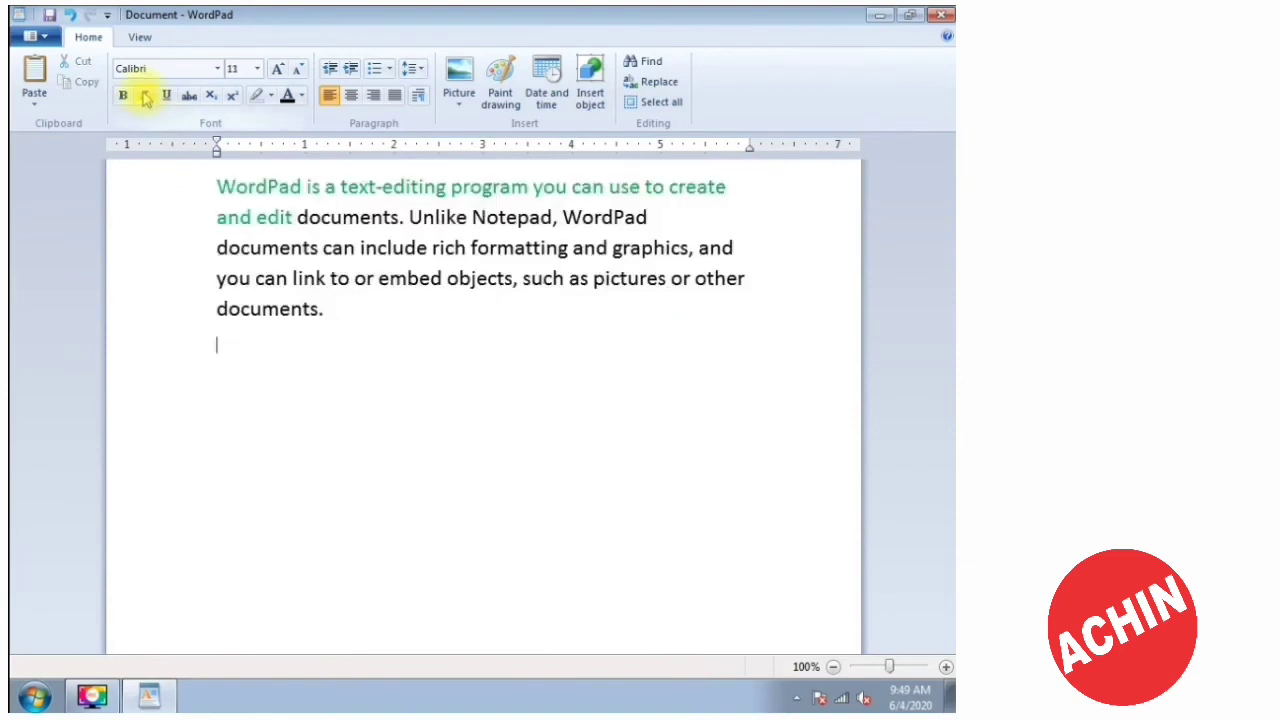
key(ctrl+v)
key(ctrl+v)
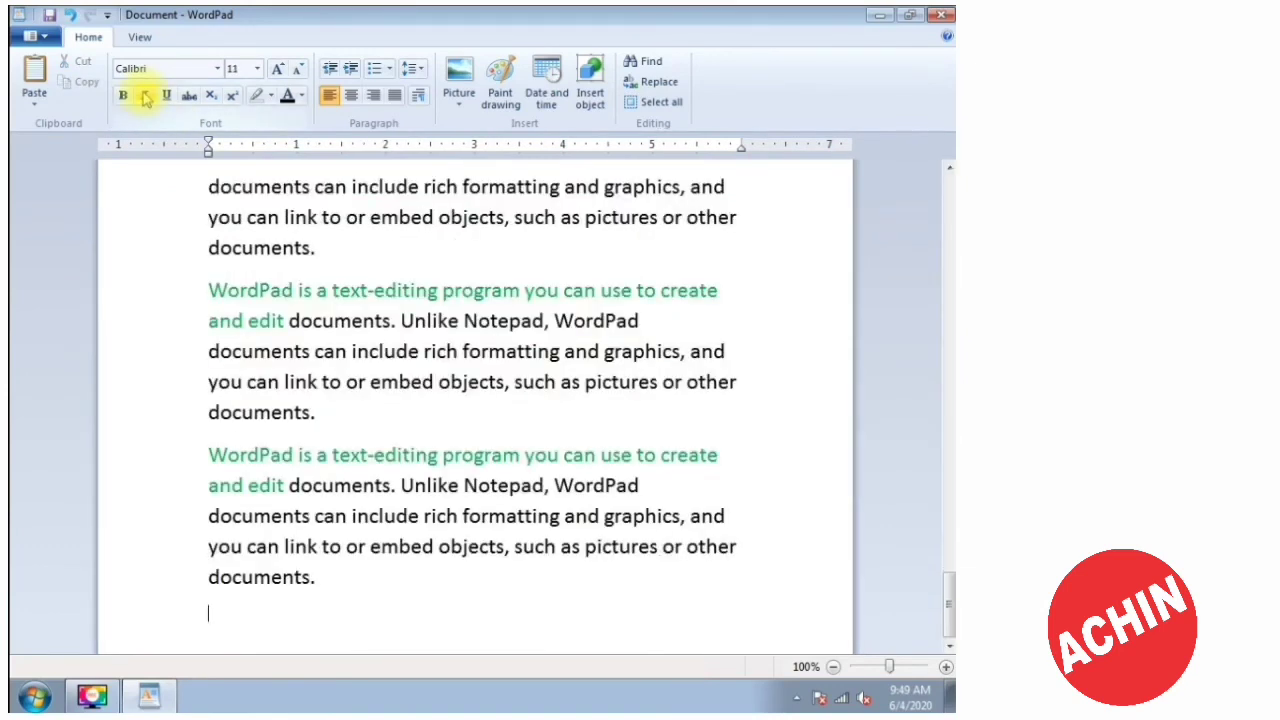
scroll(325, 373, up, 15)
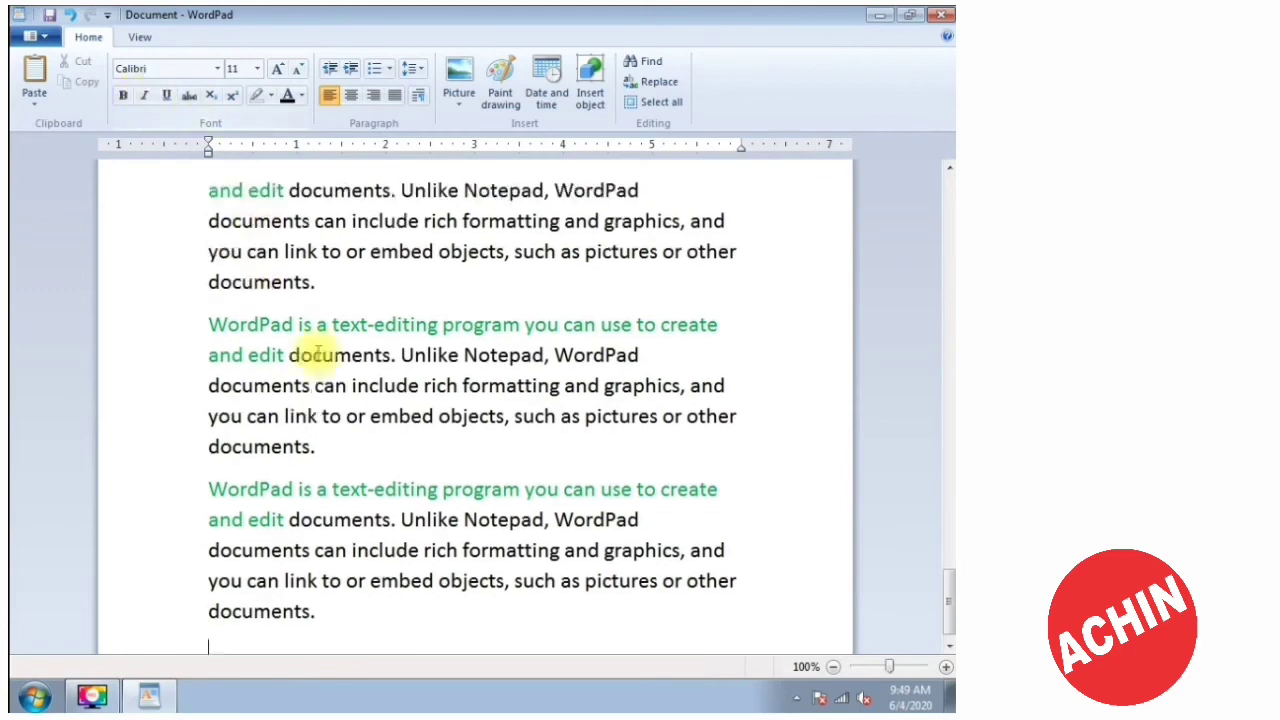
scroll(325, 373, up, 4)
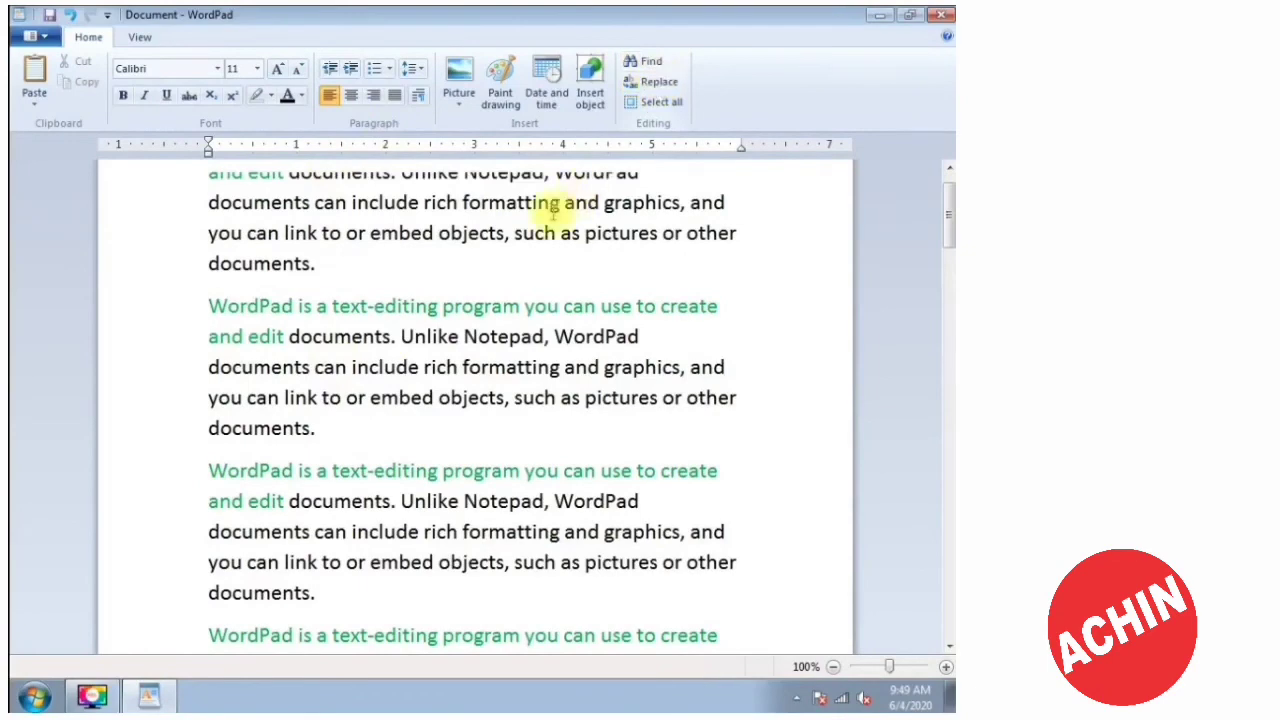
Search the document for the word "unlike" and step through its successive occurrences toward the end of the text.
scroll(563, 206, up, 3)
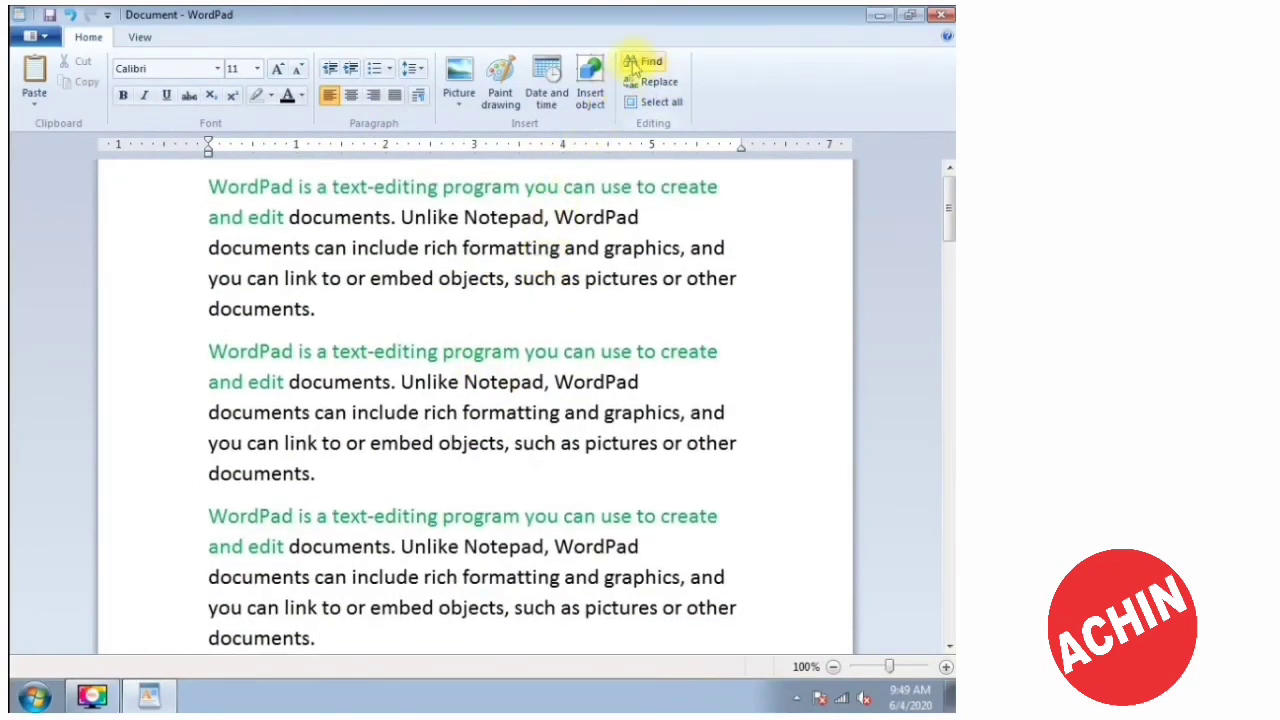
click(640, 62)
drag(290, 296, 714, 310)
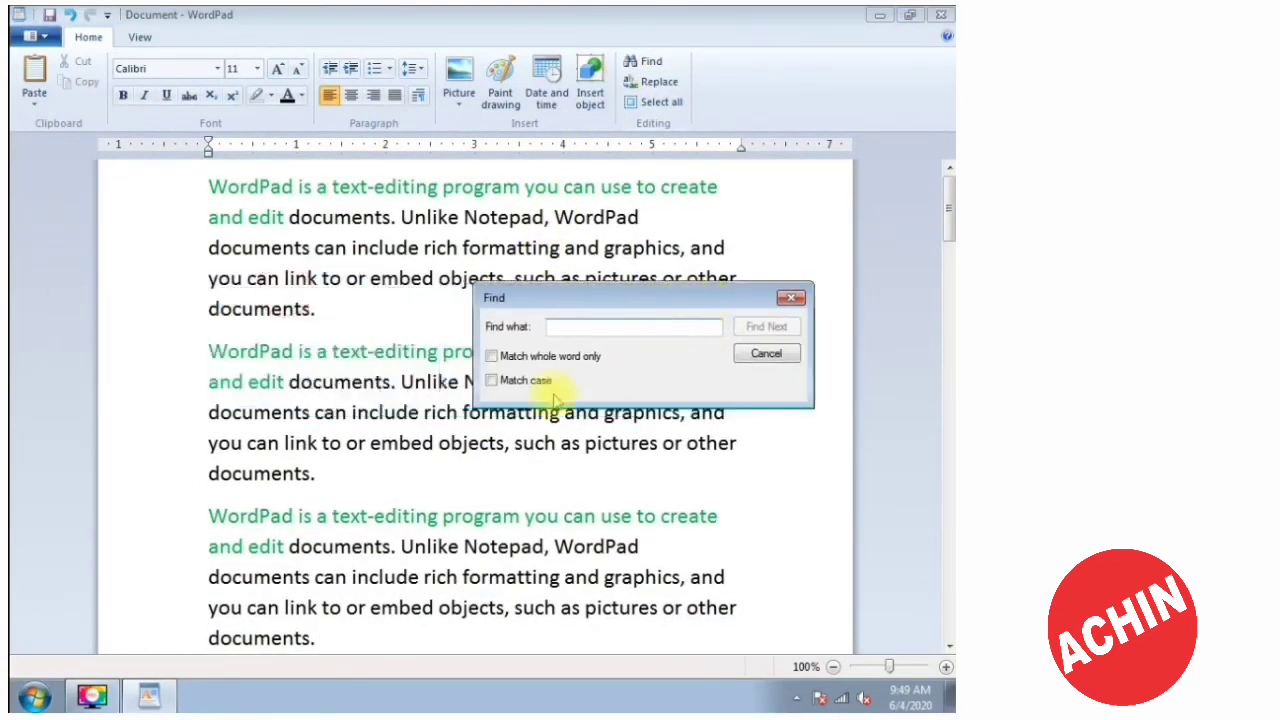
text(unlike)
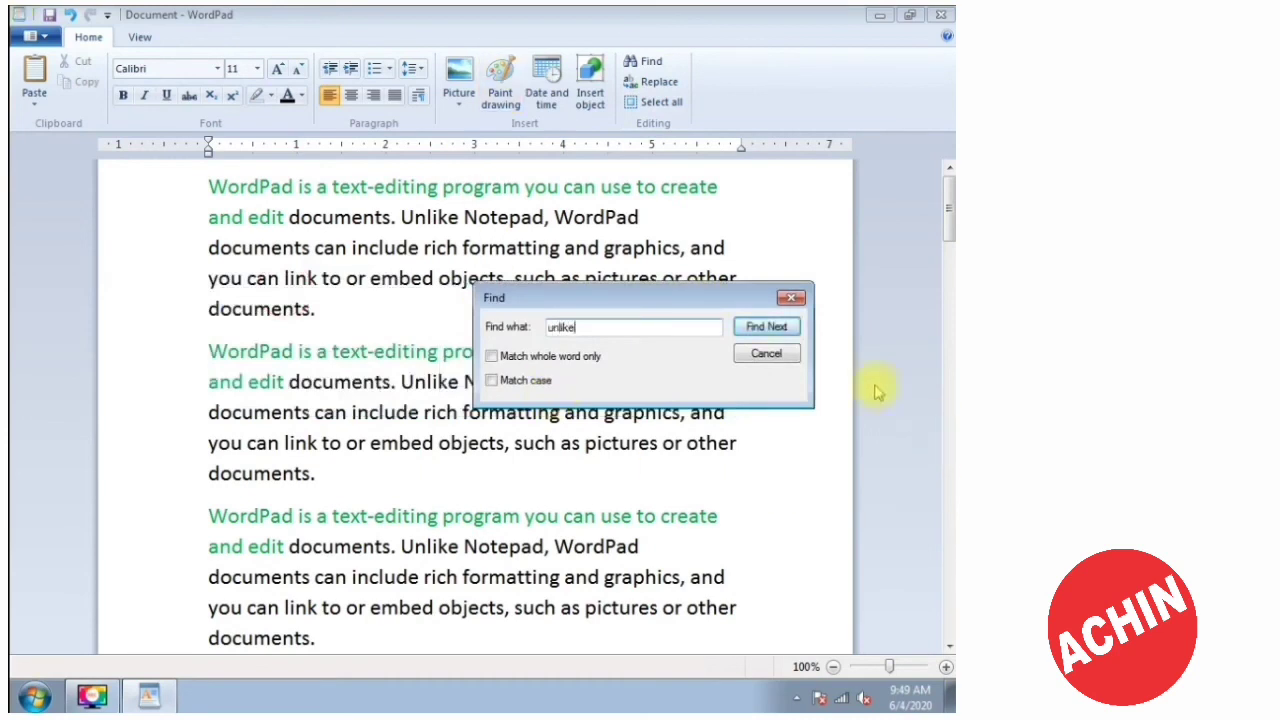
click(768, 327)
click(770, 328)
click(772, 329)
click(770, 328)
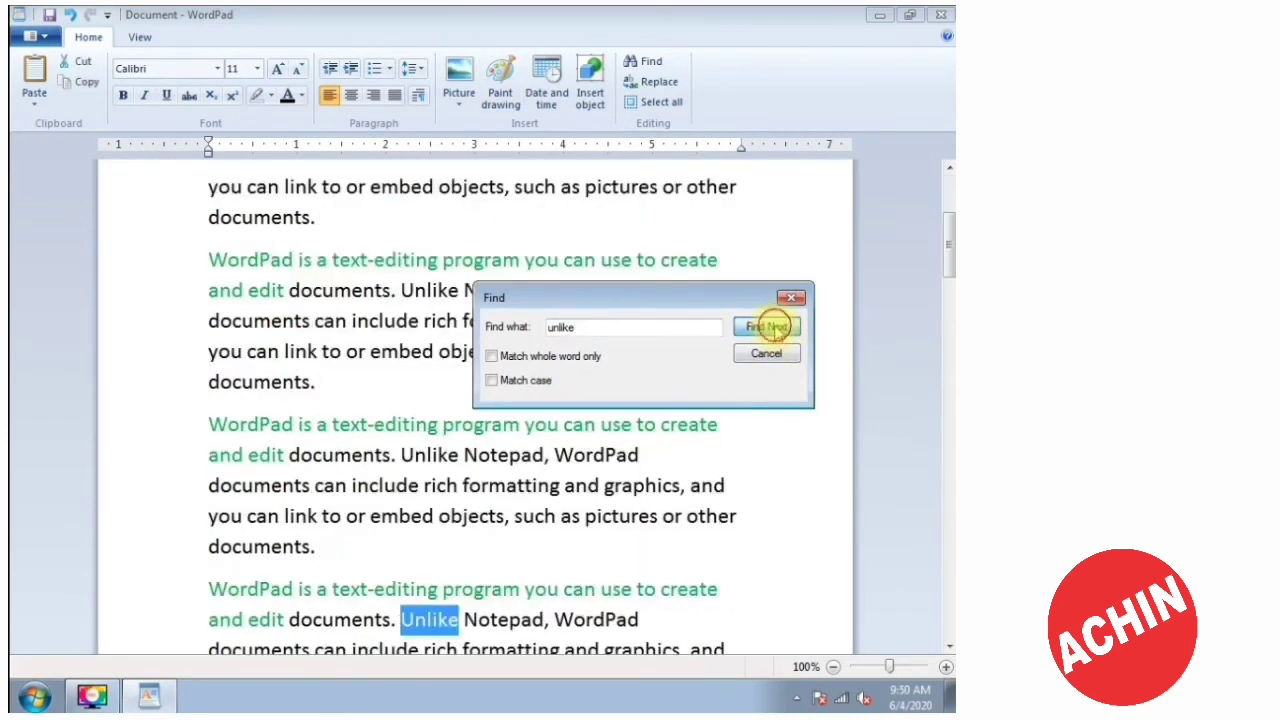
click(770, 328)
click(770, 328)
click(770, 328)
click(770, 328)
click(770, 328)
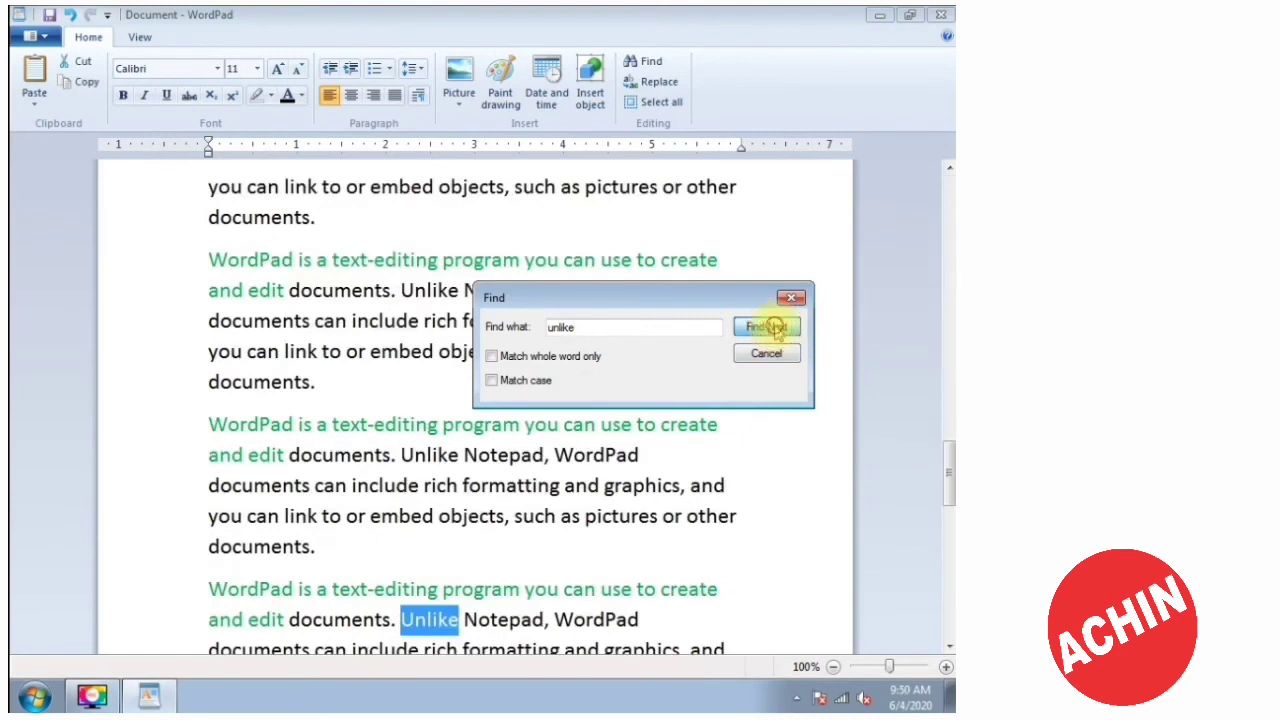
click(770, 328)
click(770, 328)
click(770, 328)
click(793, 300)
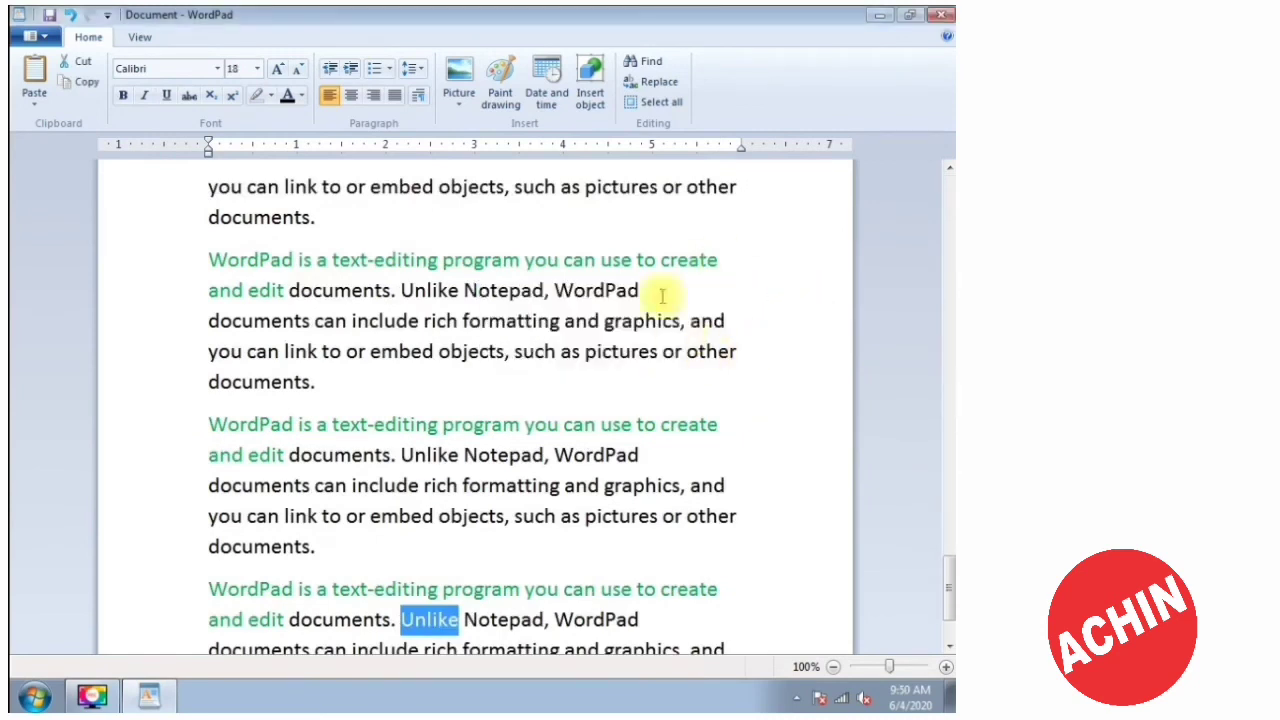
Set up replacing "Unlike" with "Justlike" and replace several occurrences one at a time.
click(663, 88)
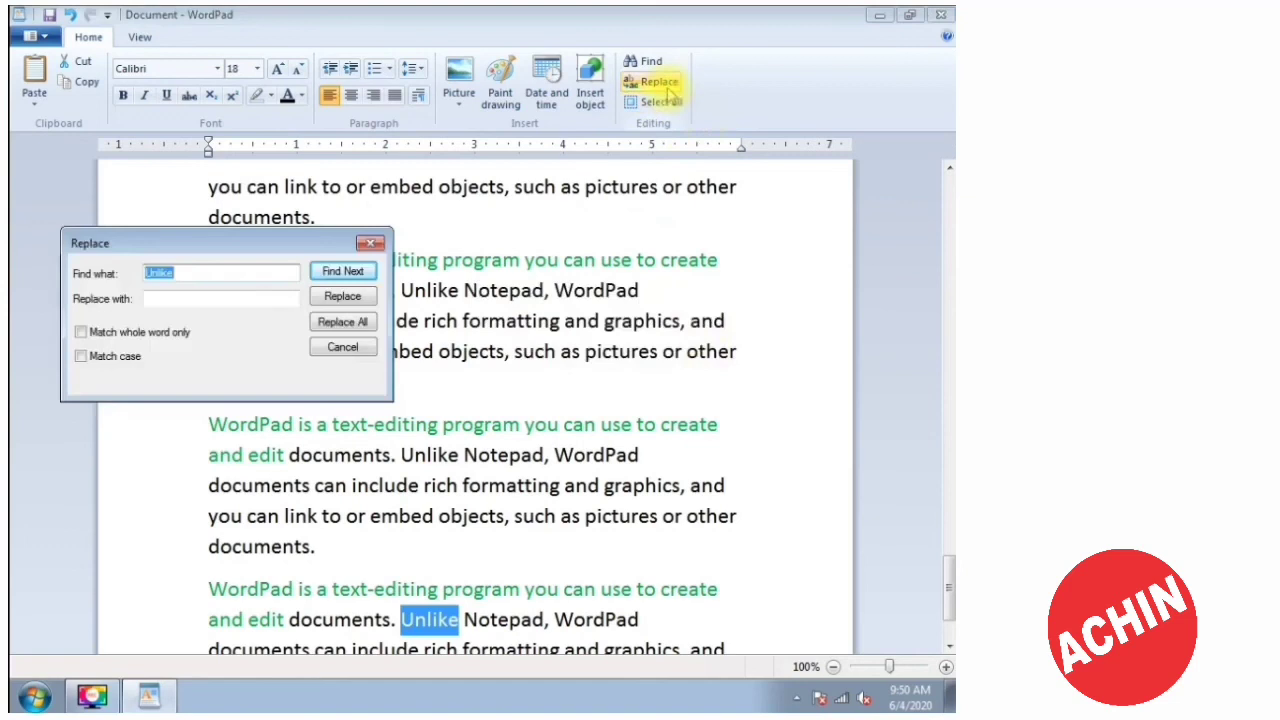
click(165, 298)
text(Justlike)
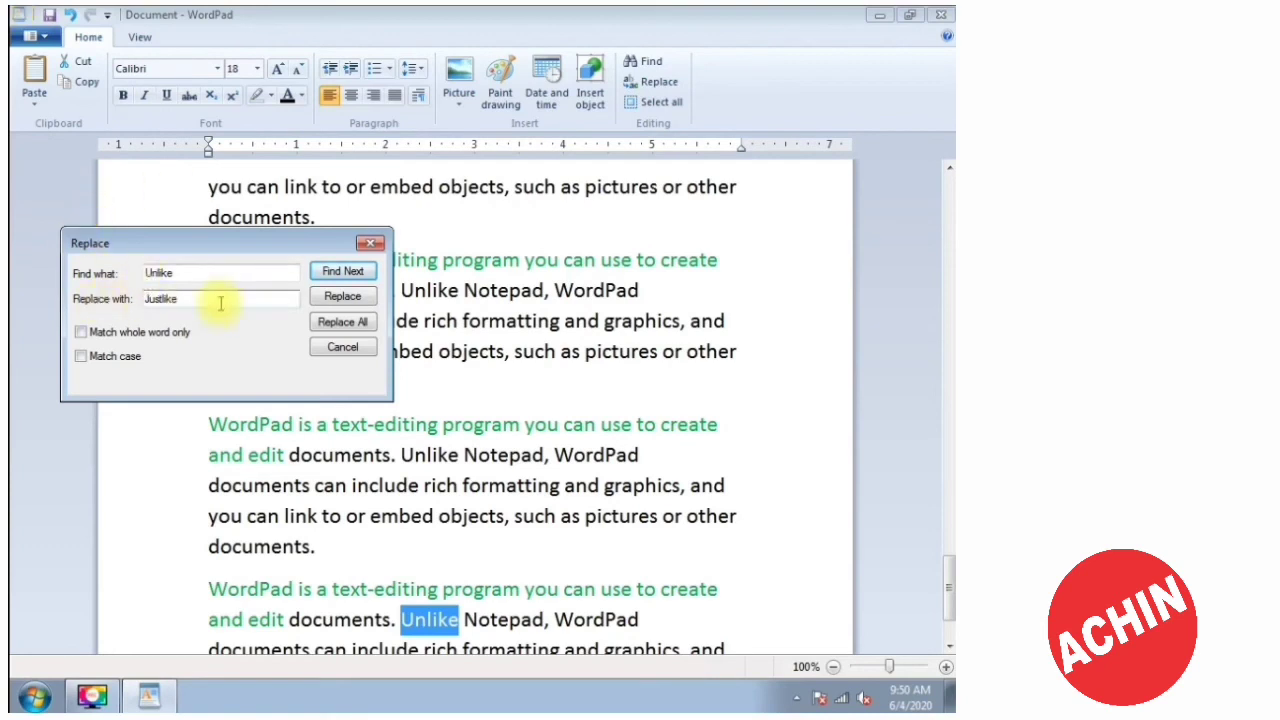
click(346, 300)
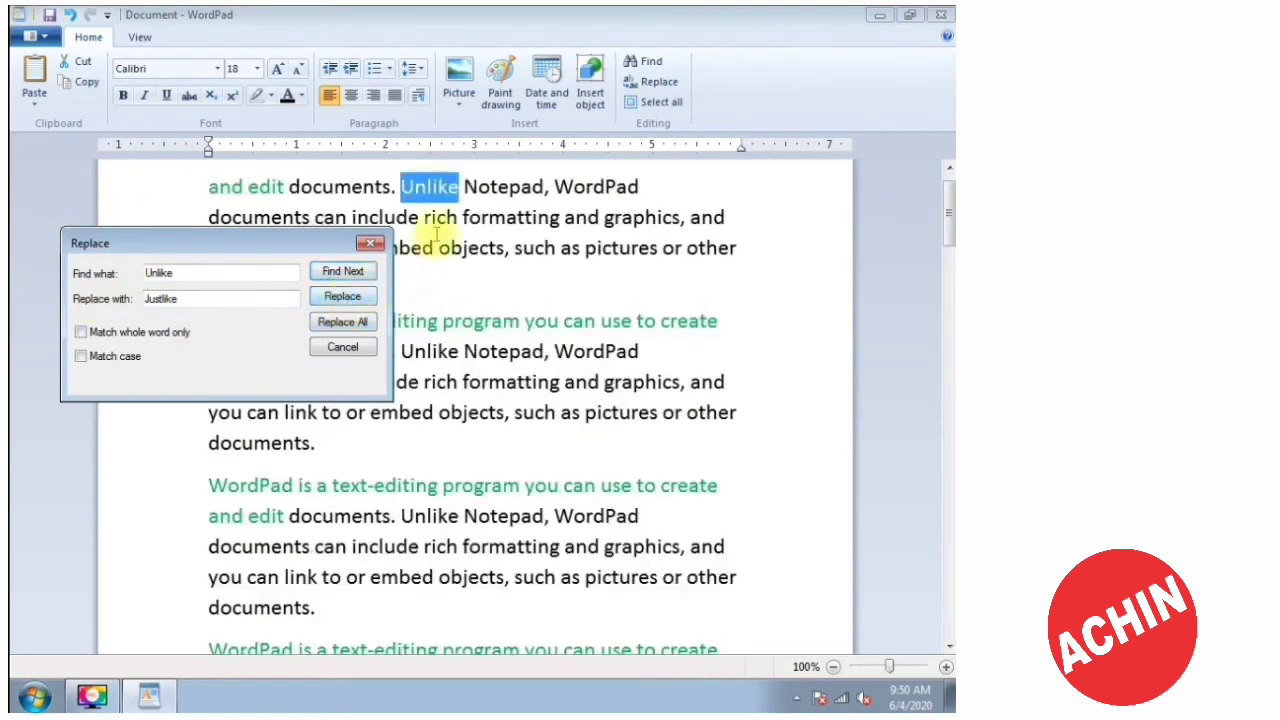
drag(320, 243, 476, 300)
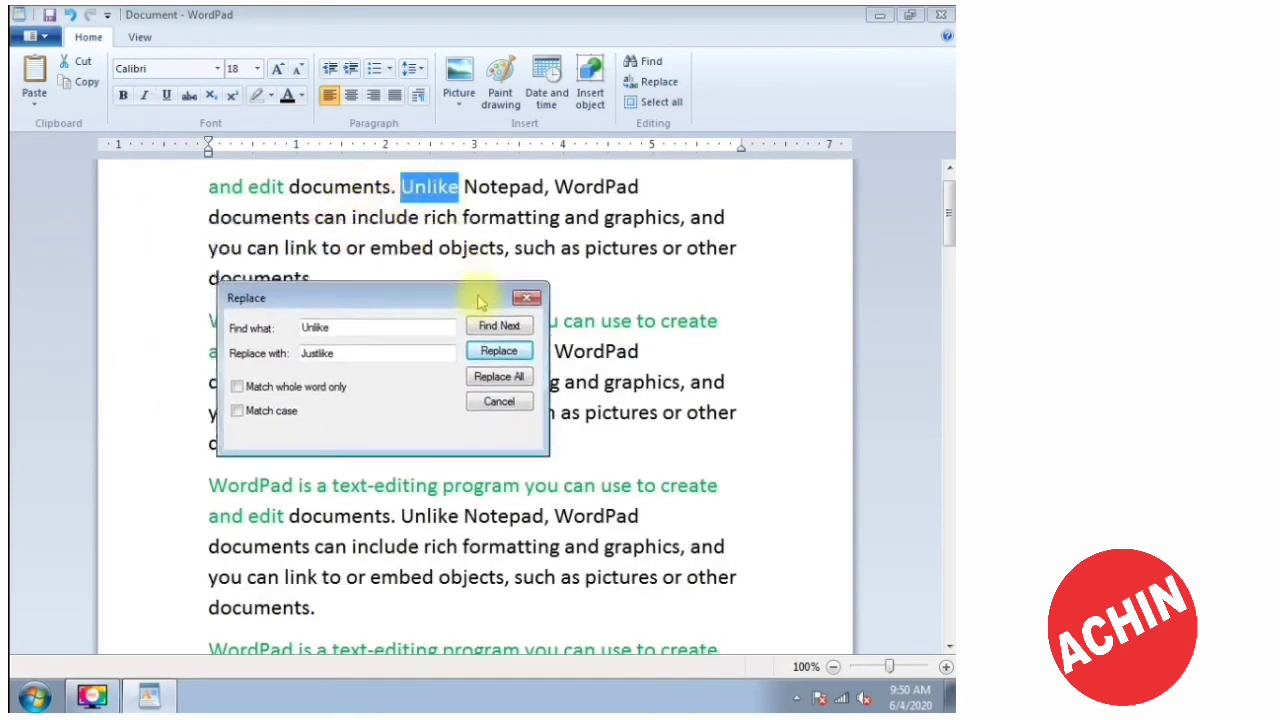
click(499, 353)
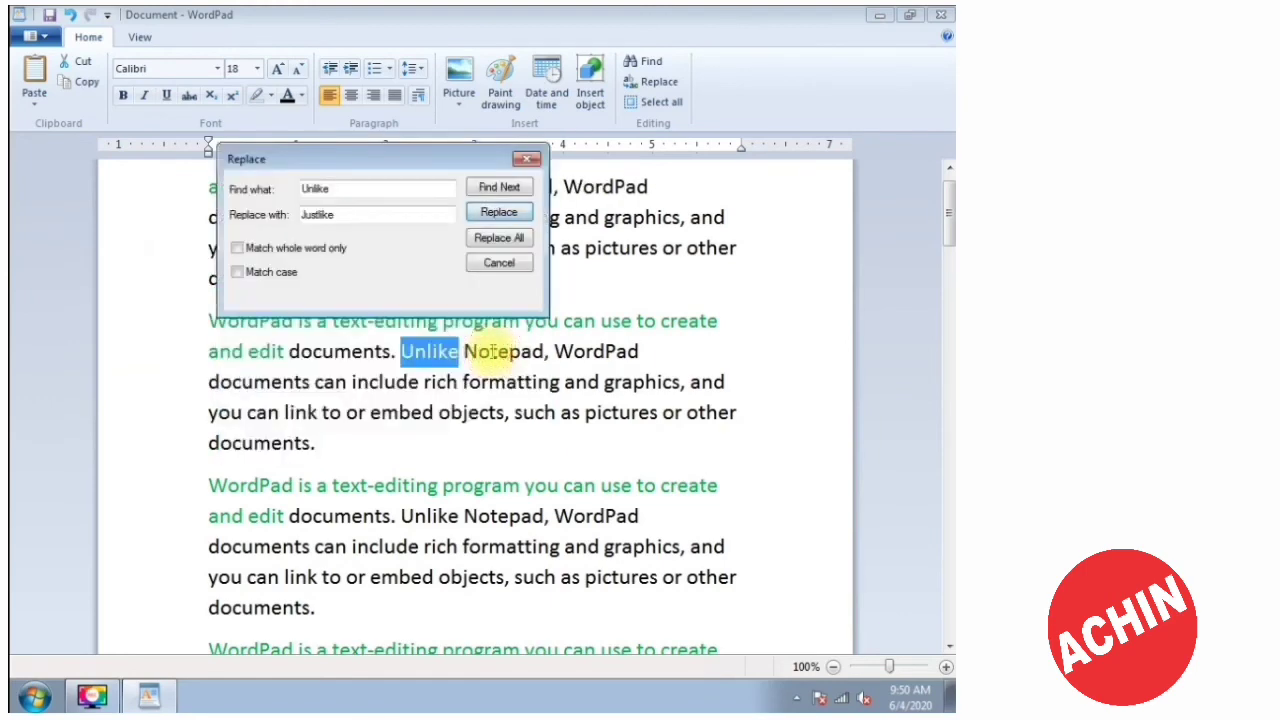
click(497, 213)
click(496, 213)
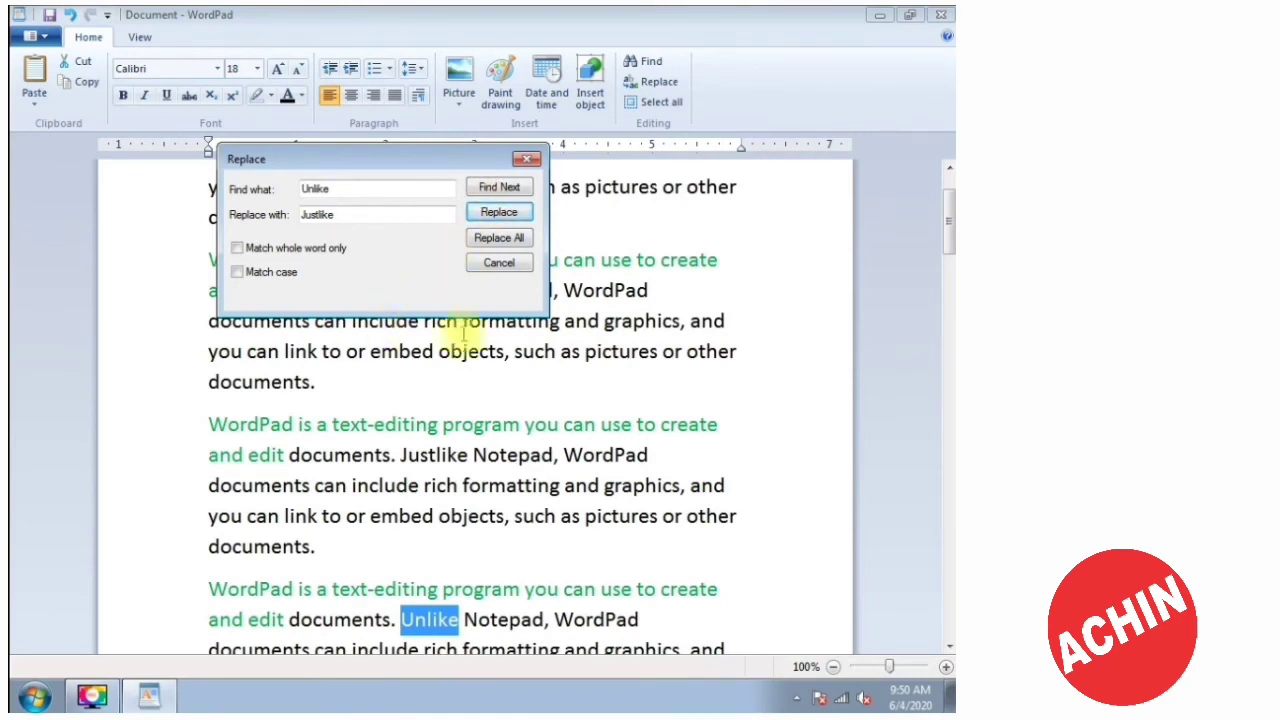
Replace all remaining occurrences of "Unlike" with "Justlike" and leave the replace dialog.
click(499, 238)
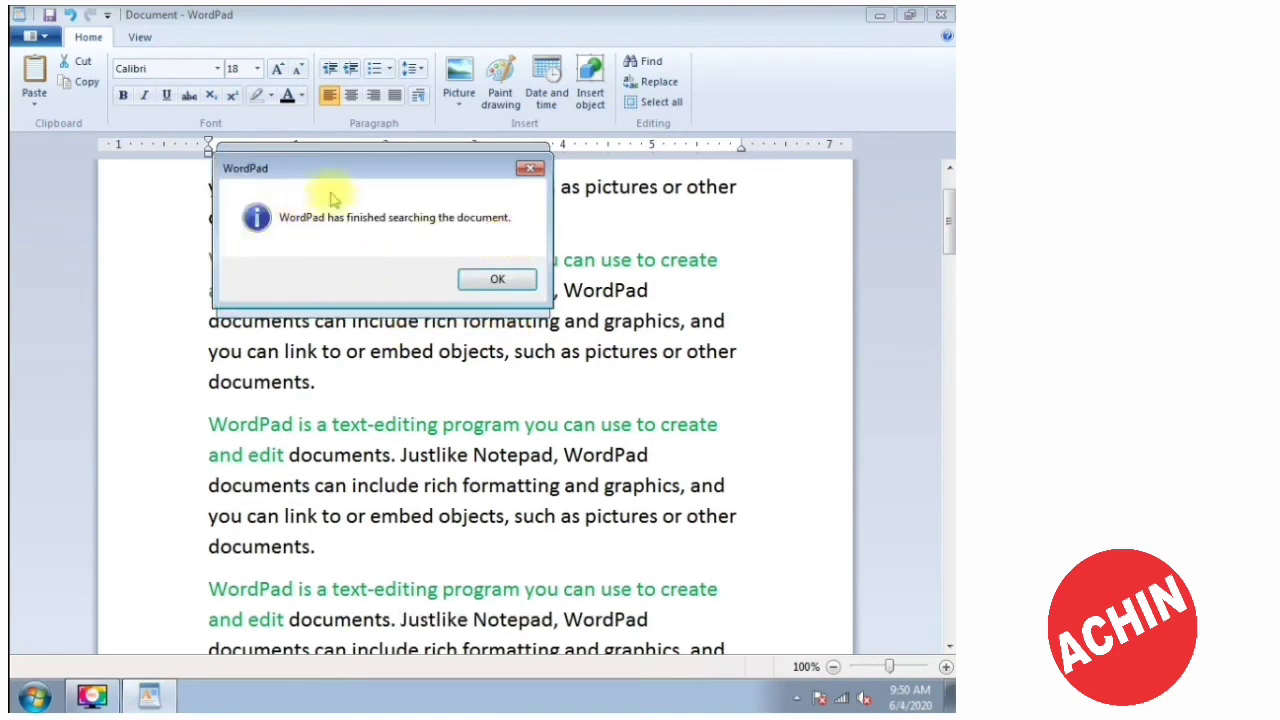
drag(378, 174, 395, 405)
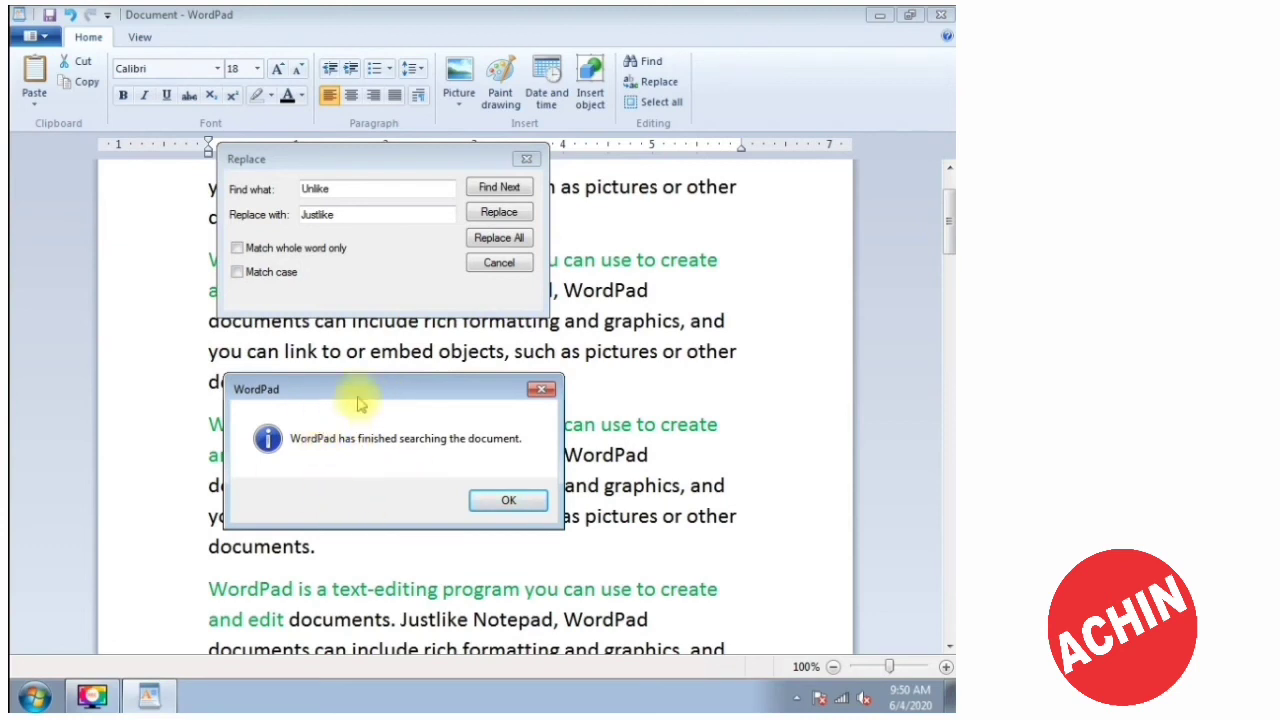
drag(362, 394, 360, 398)
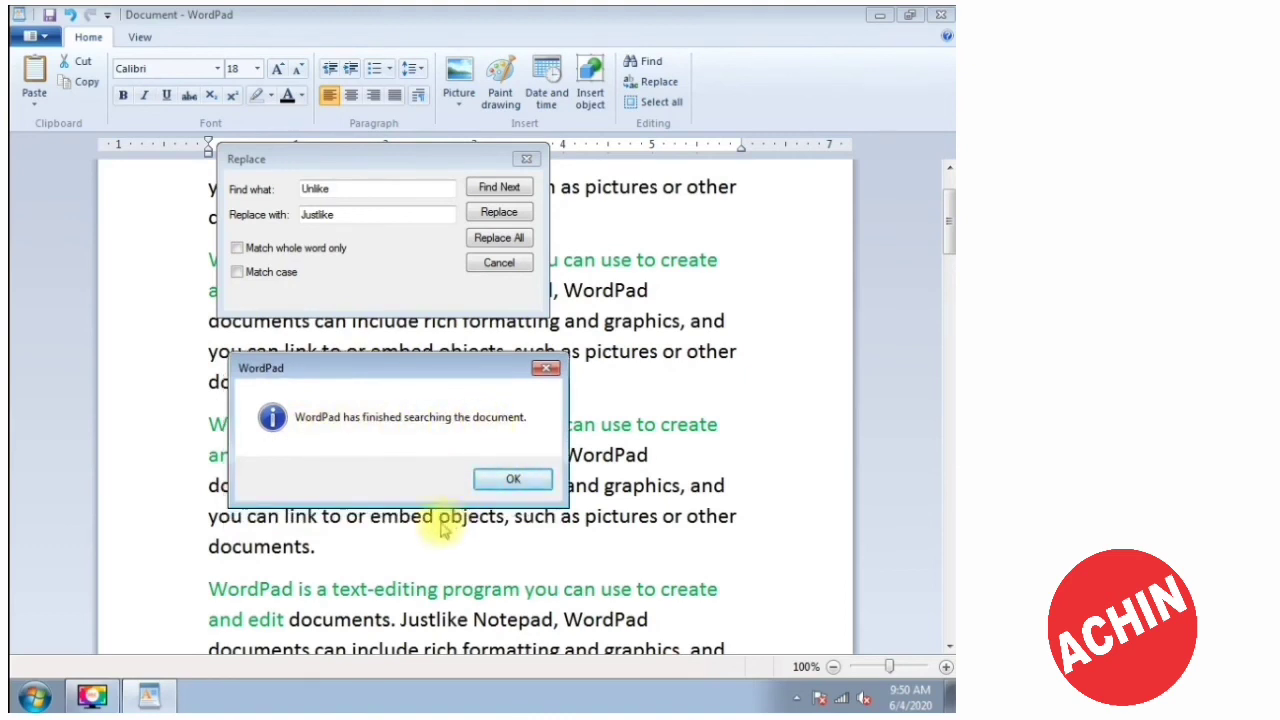
click(528, 481)
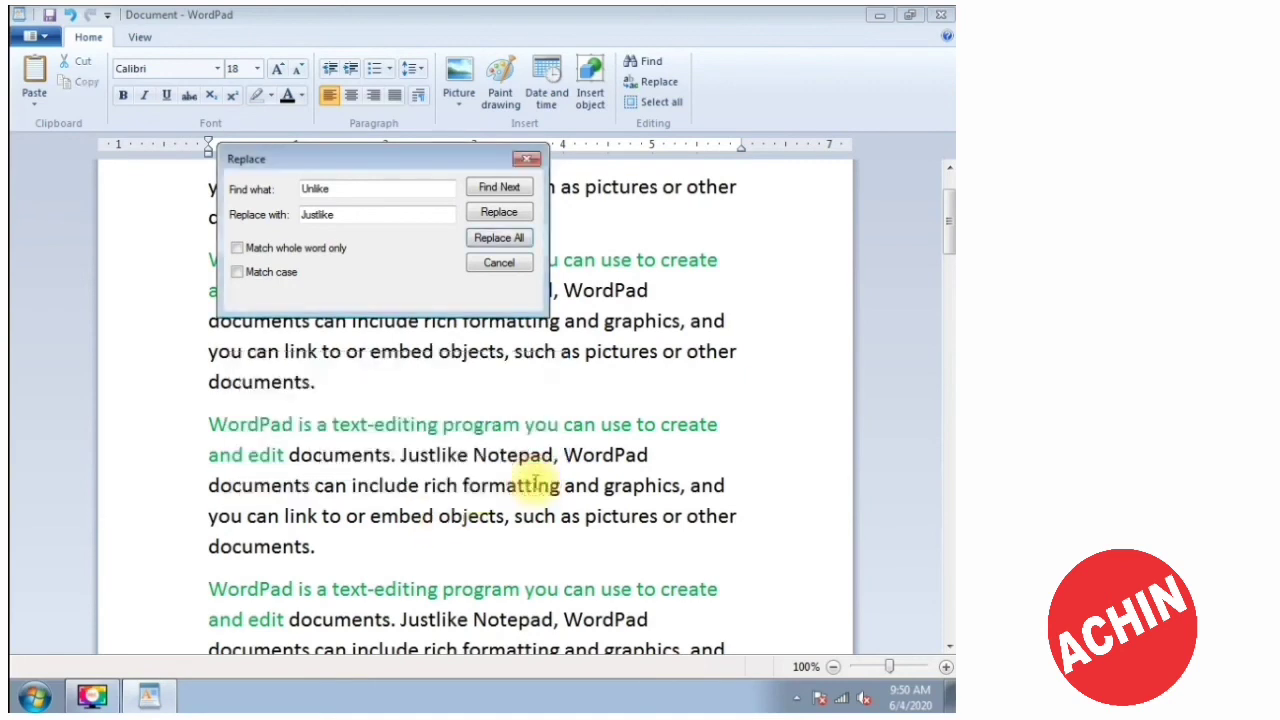
click(500, 264)
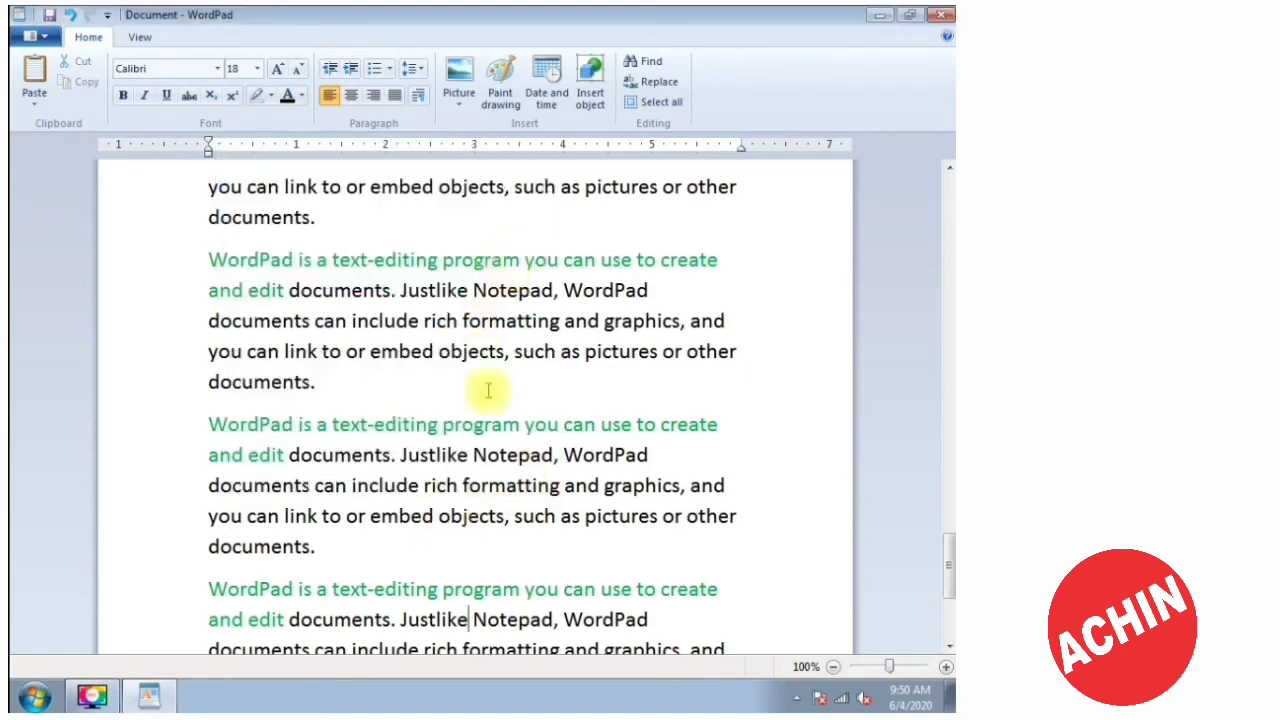
Check the replaced word "Justlike" in paragraphs near the end and the beginning of the document.
double_click(403, 452)
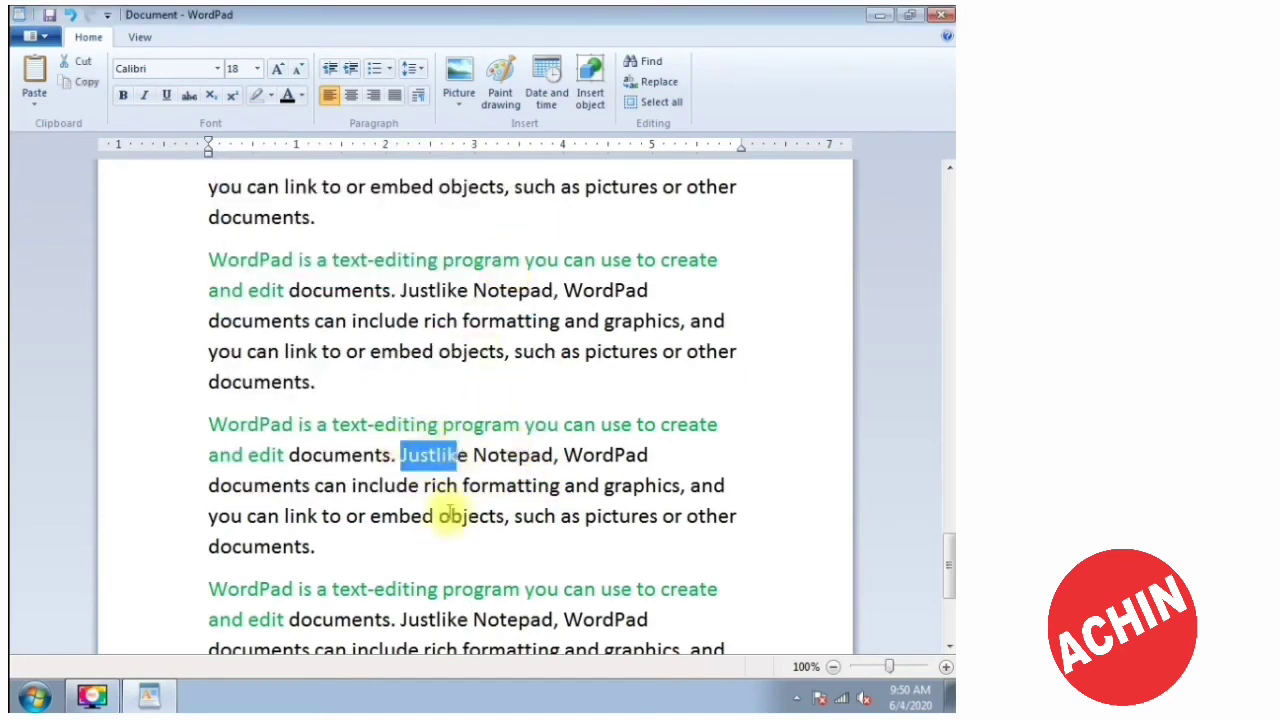
double_click(433, 619)
double_click(408, 289)
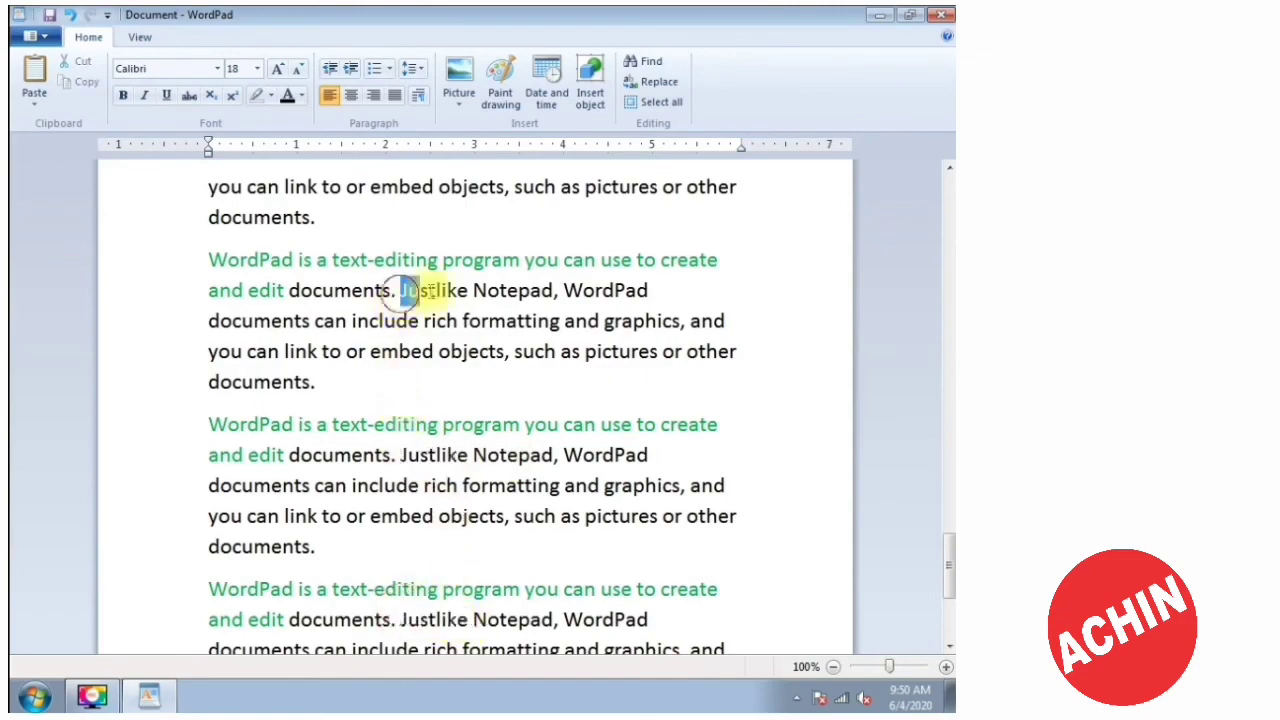
scroll(443, 517, up, 10)
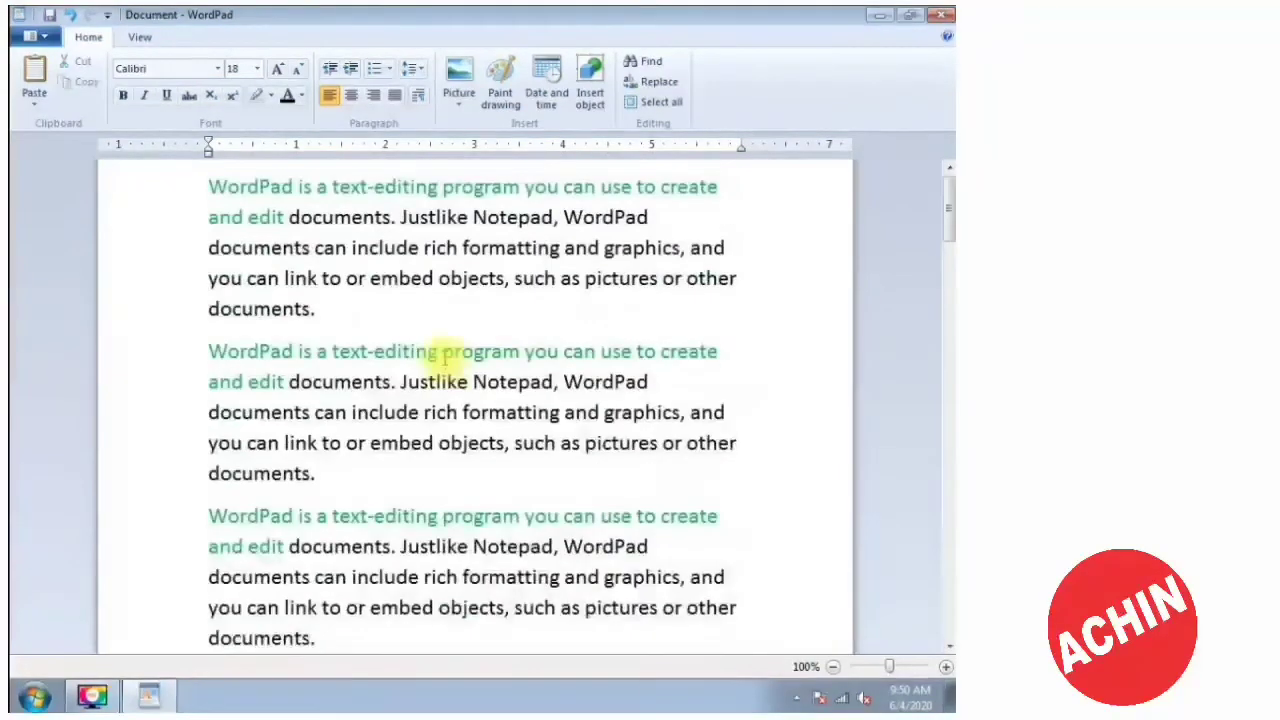
drag(399, 382, 553, 384)
scroll(449, 586, down, 3)
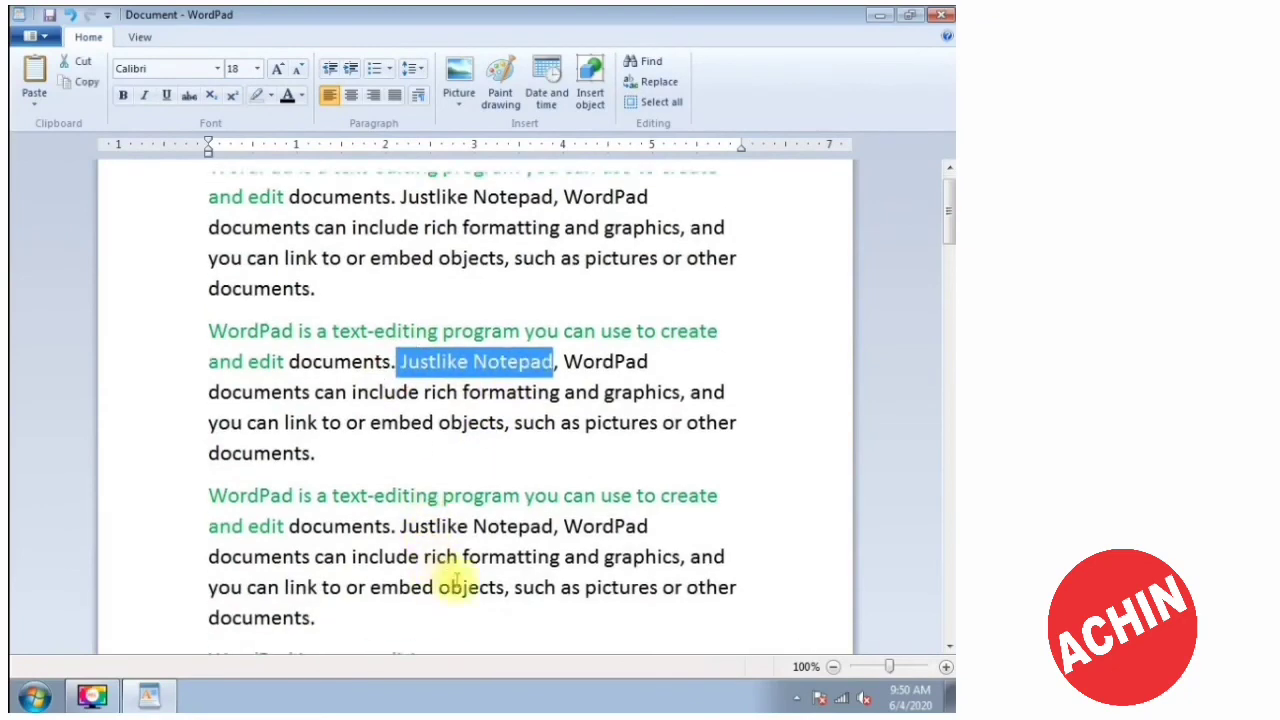
scroll(420, 477, up, 2)
click(445, 462)
scroll(520, 500, down, 1)
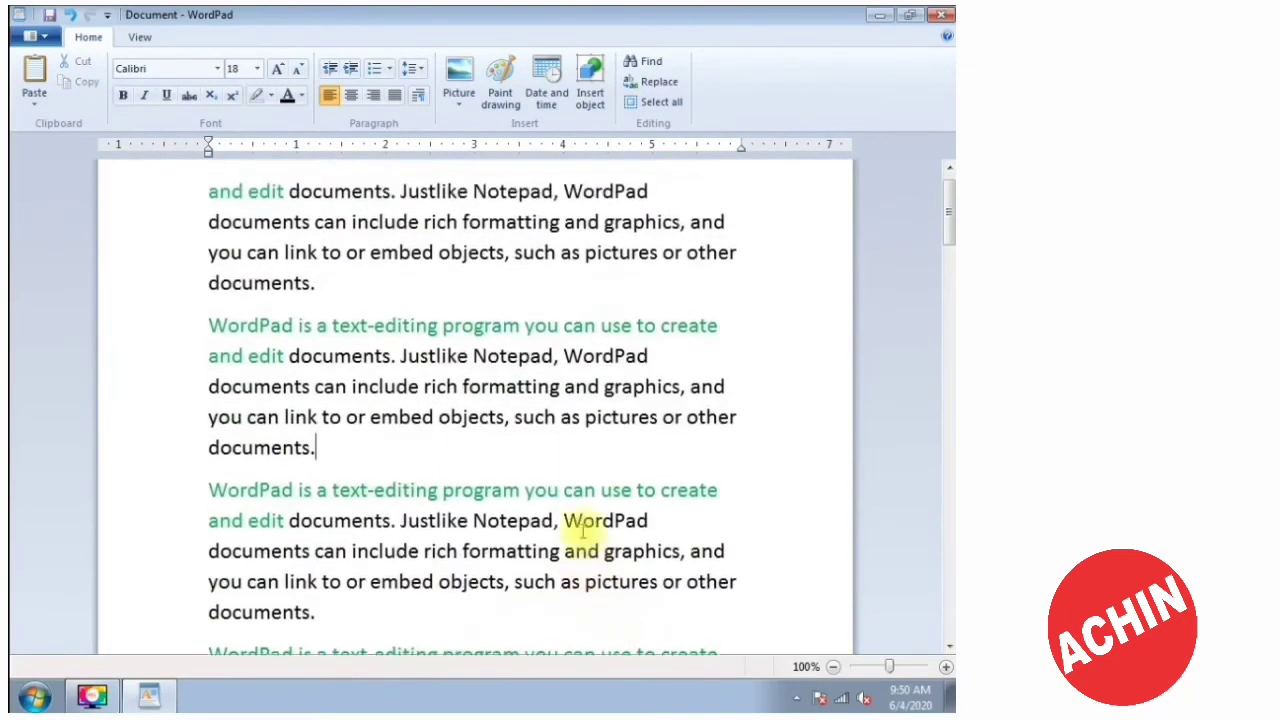
scroll(640, 510, up, 1)
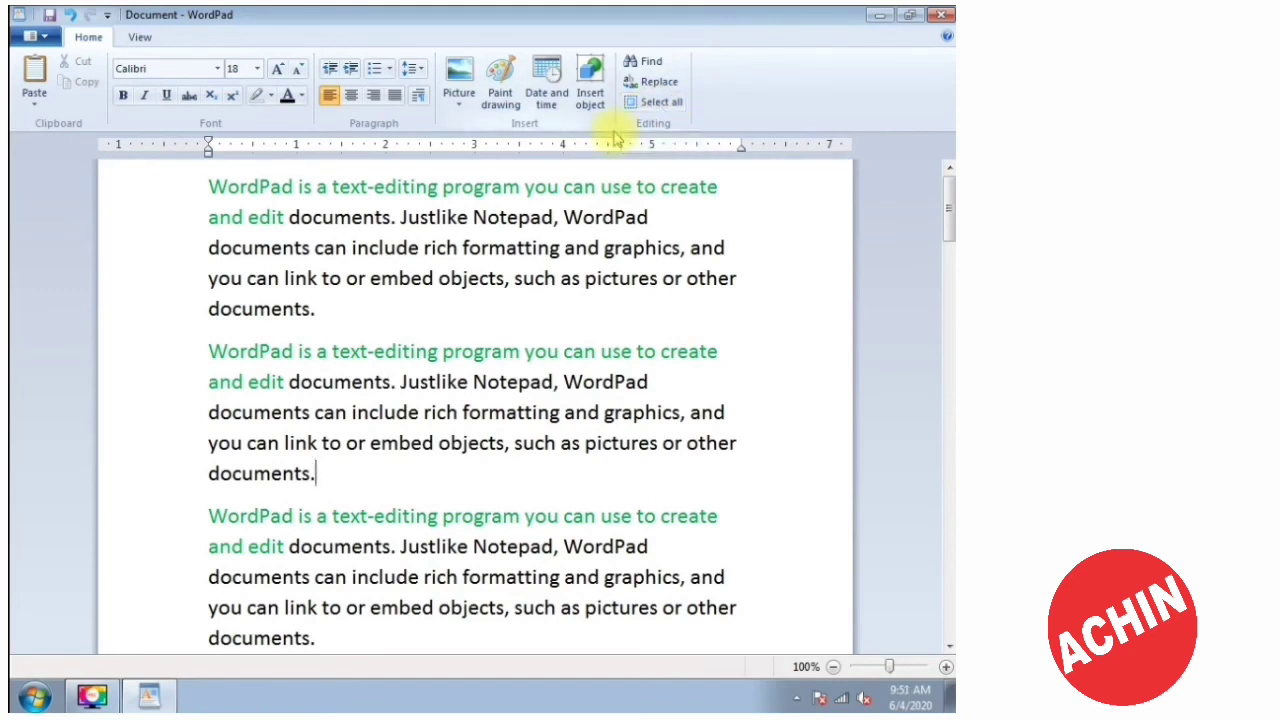
Select the entire document text and clear the selection, two times over.
click(643, 108)
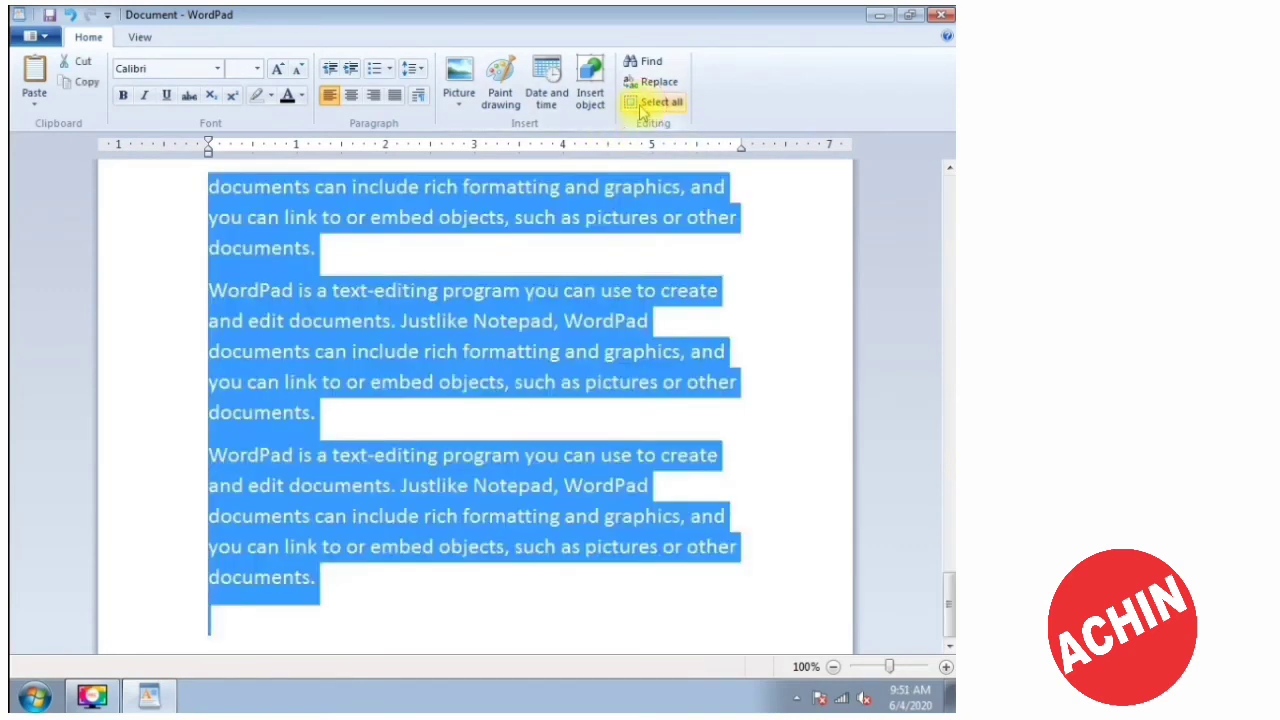
click(394, 410)
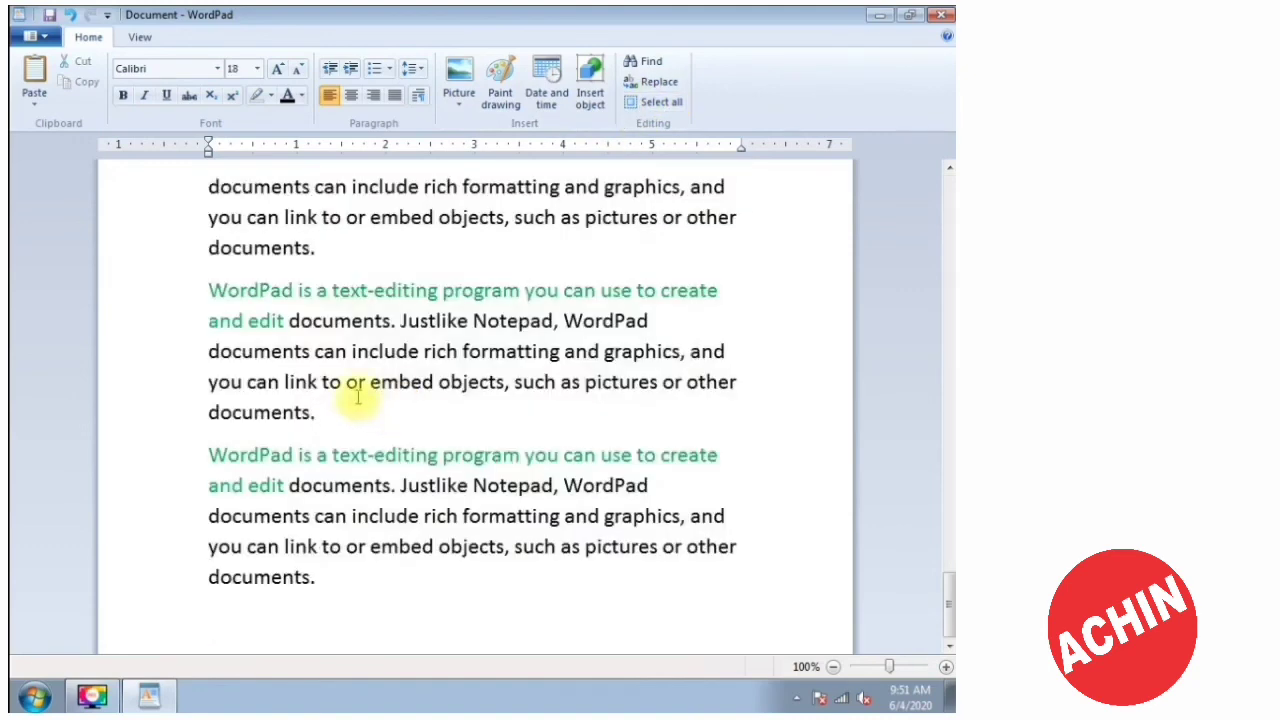
key(ctrl+a)
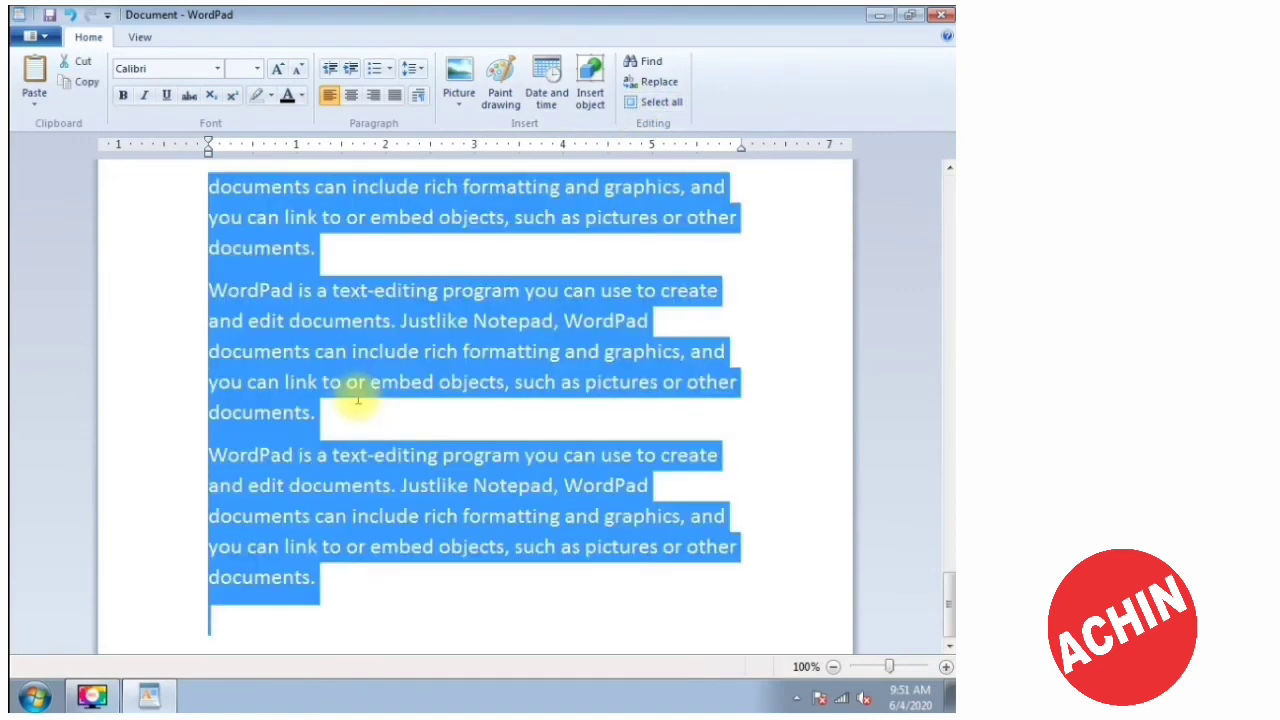
click(357, 400)
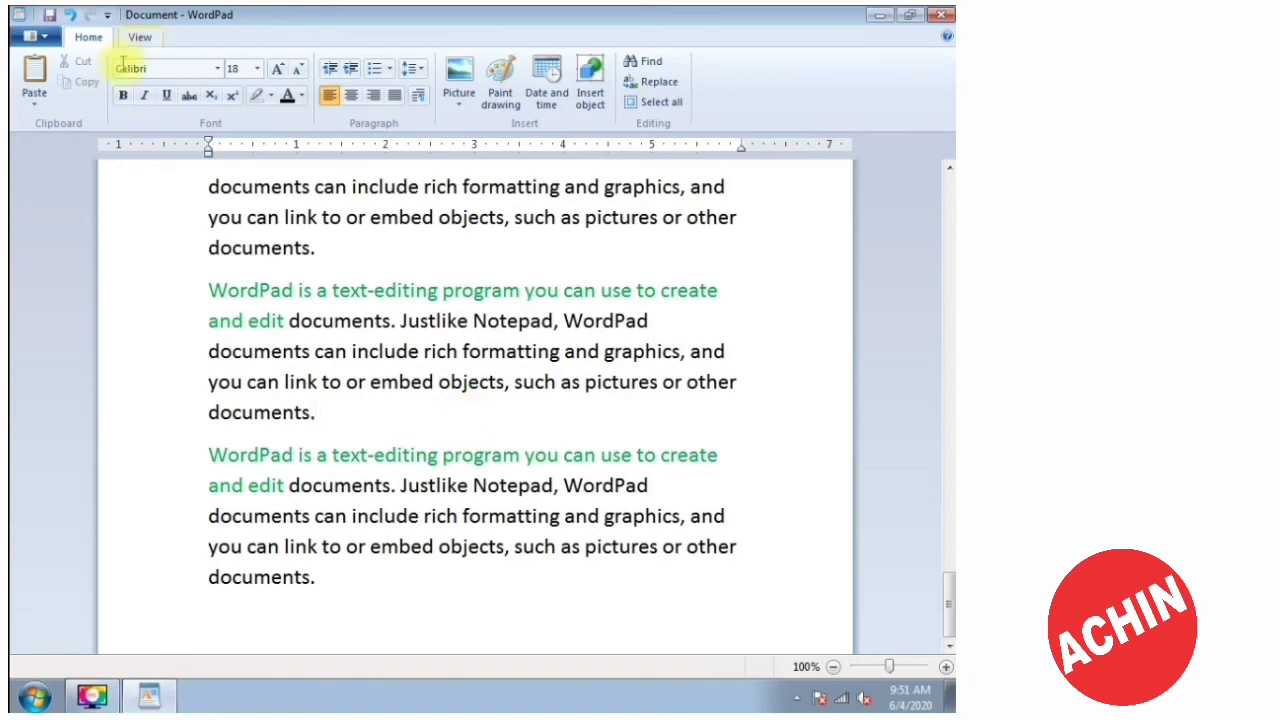
Zoom in on the upper paragraphs of the document to at least 150% and back out to 140%.
click(140, 38)
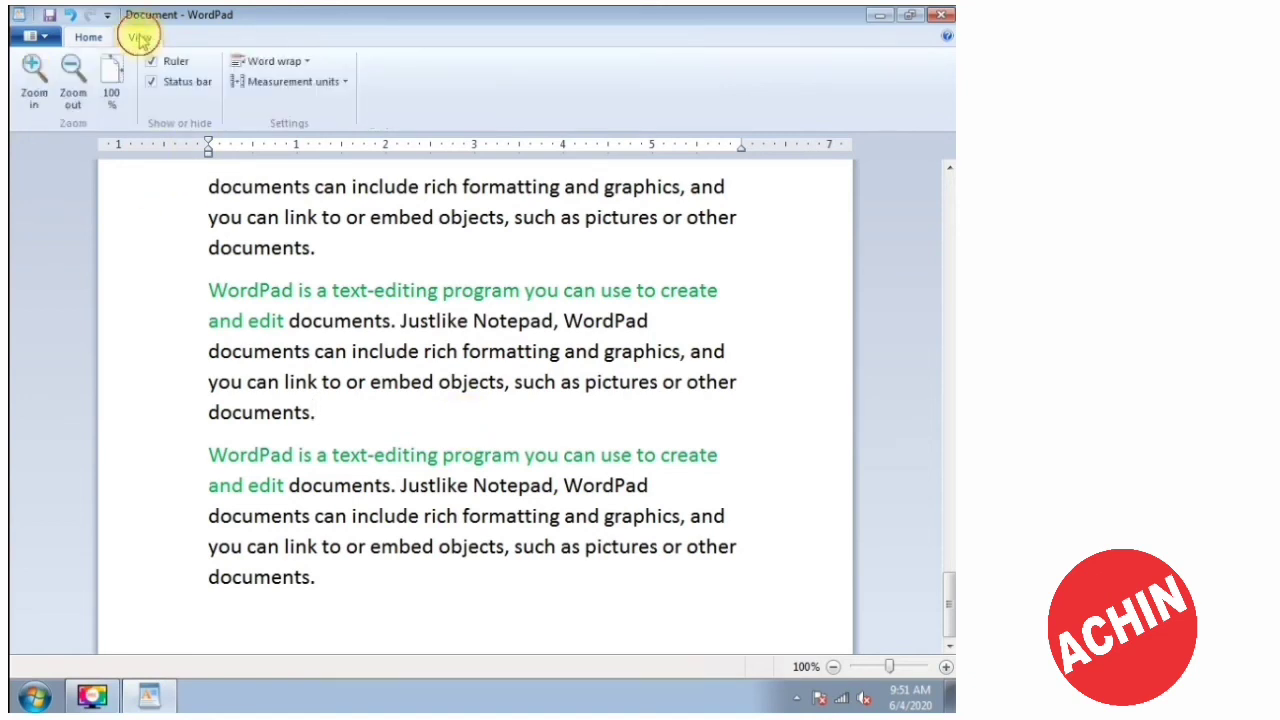
click(232, 358)
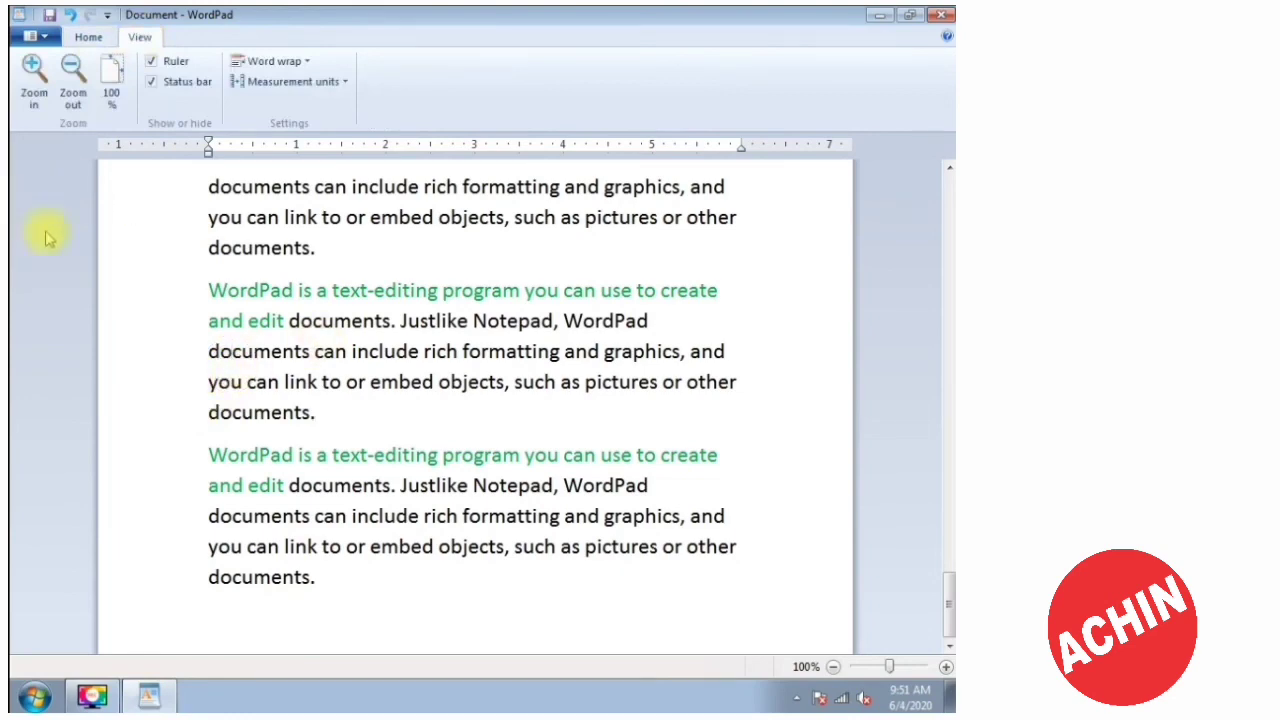
scroll(349, 520, up, 10)
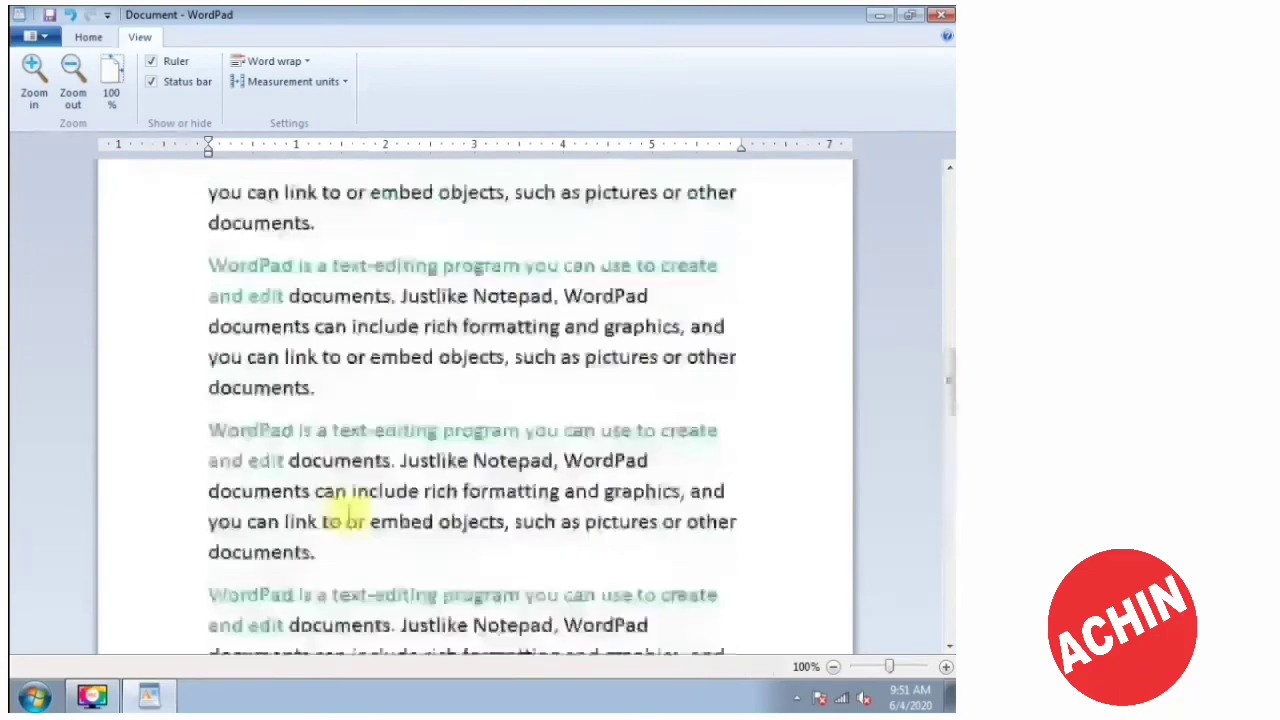
scroll(324, 505, down, 1)
scroll(347, 390, down, 1)
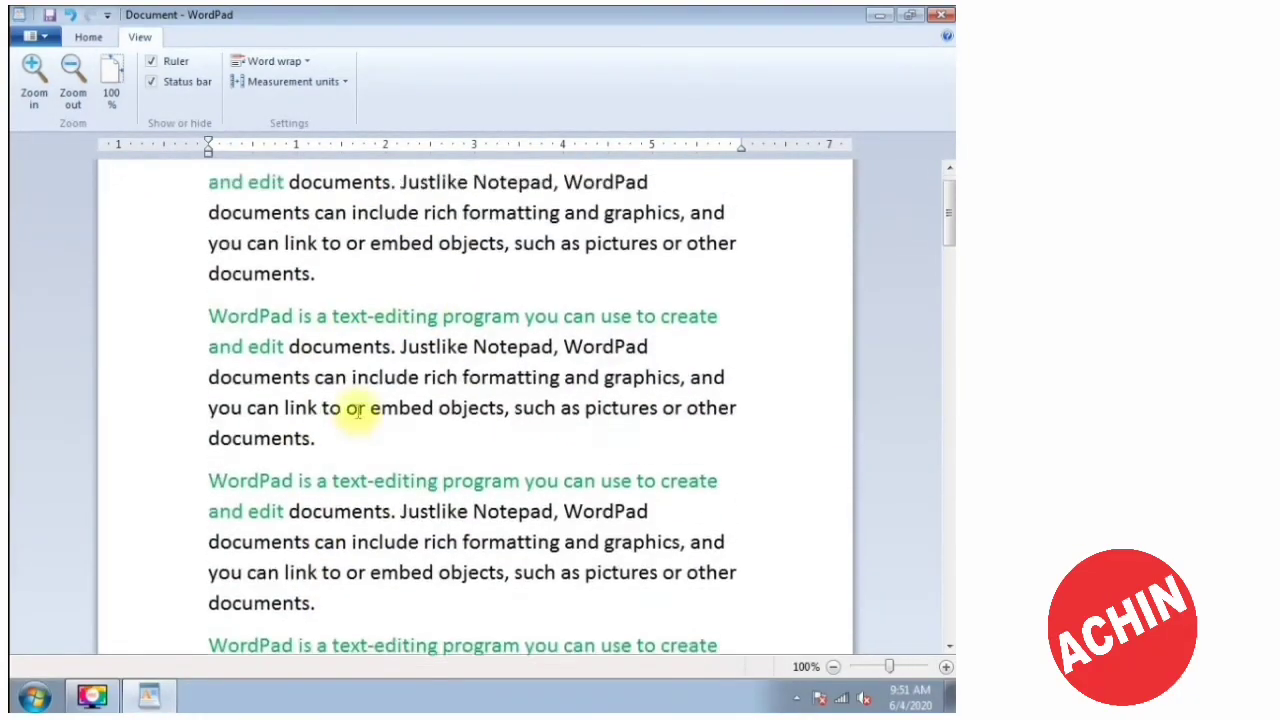
click(329, 265)
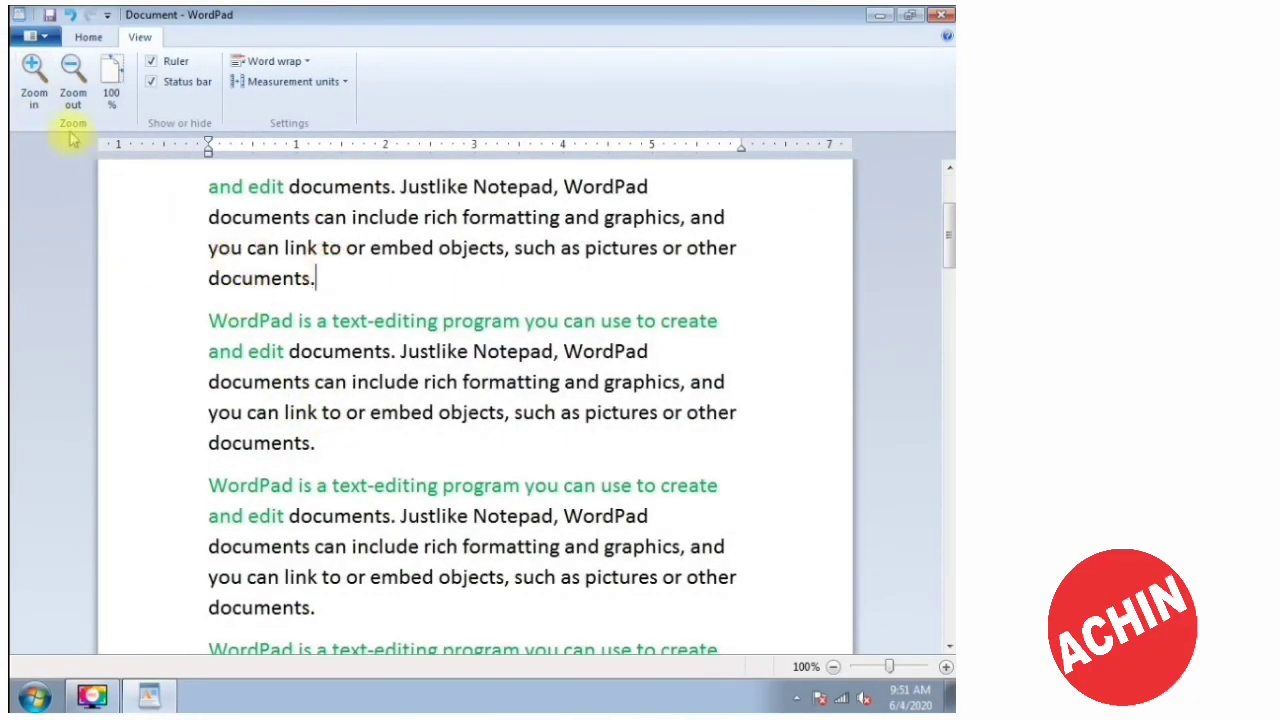
click(35, 82)
click(35, 82)
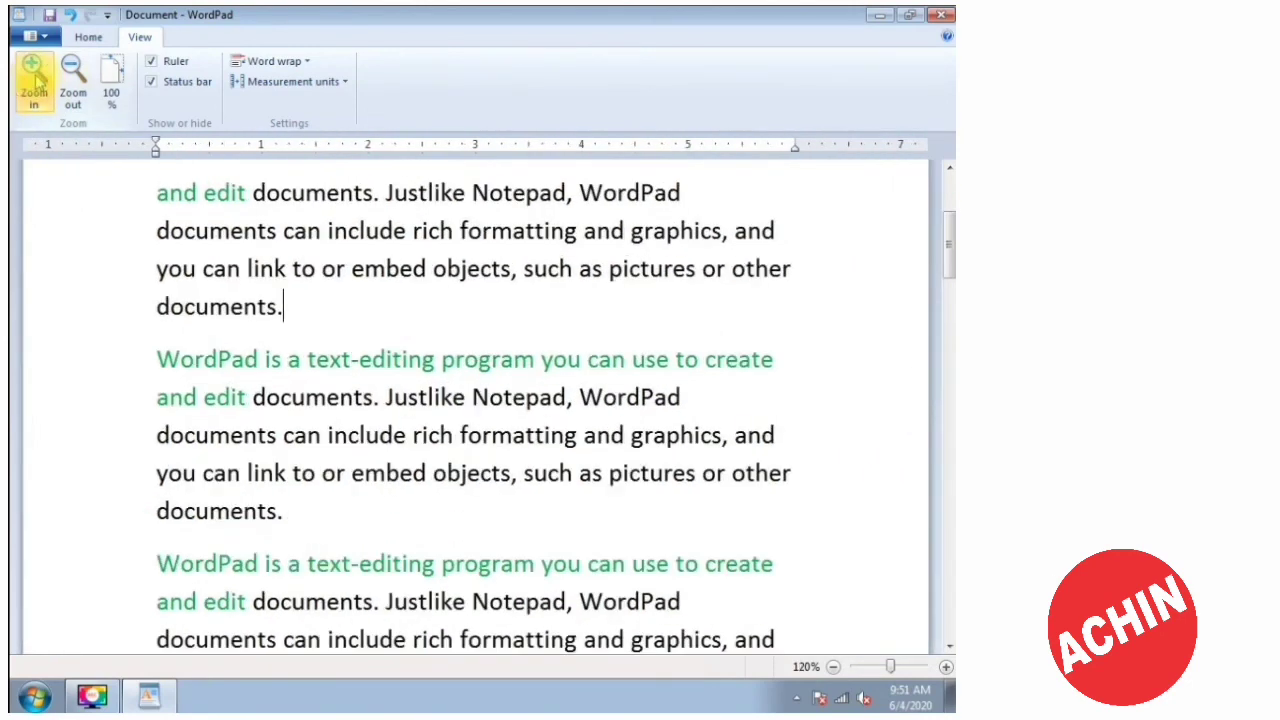
click(35, 82)
click(33, 82)
click(33, 82)
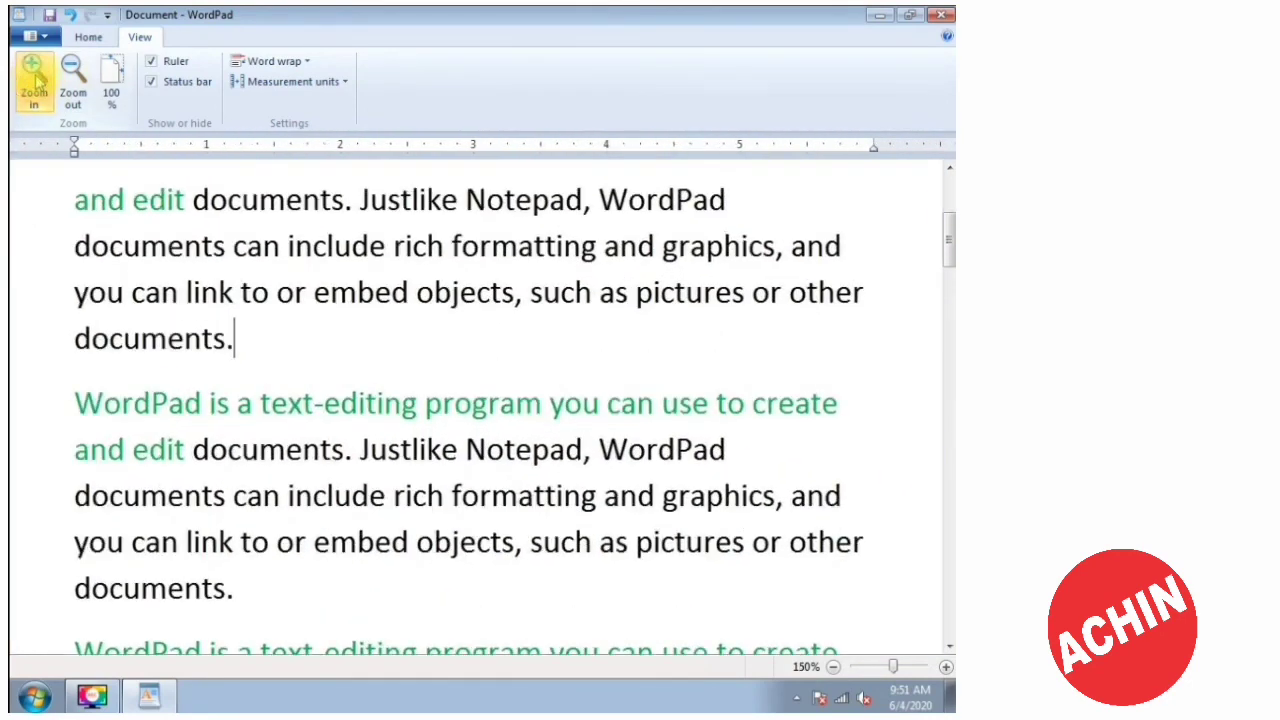
click(33, 82)
click(33, 82)
click(66, 88)
click(70, 92)
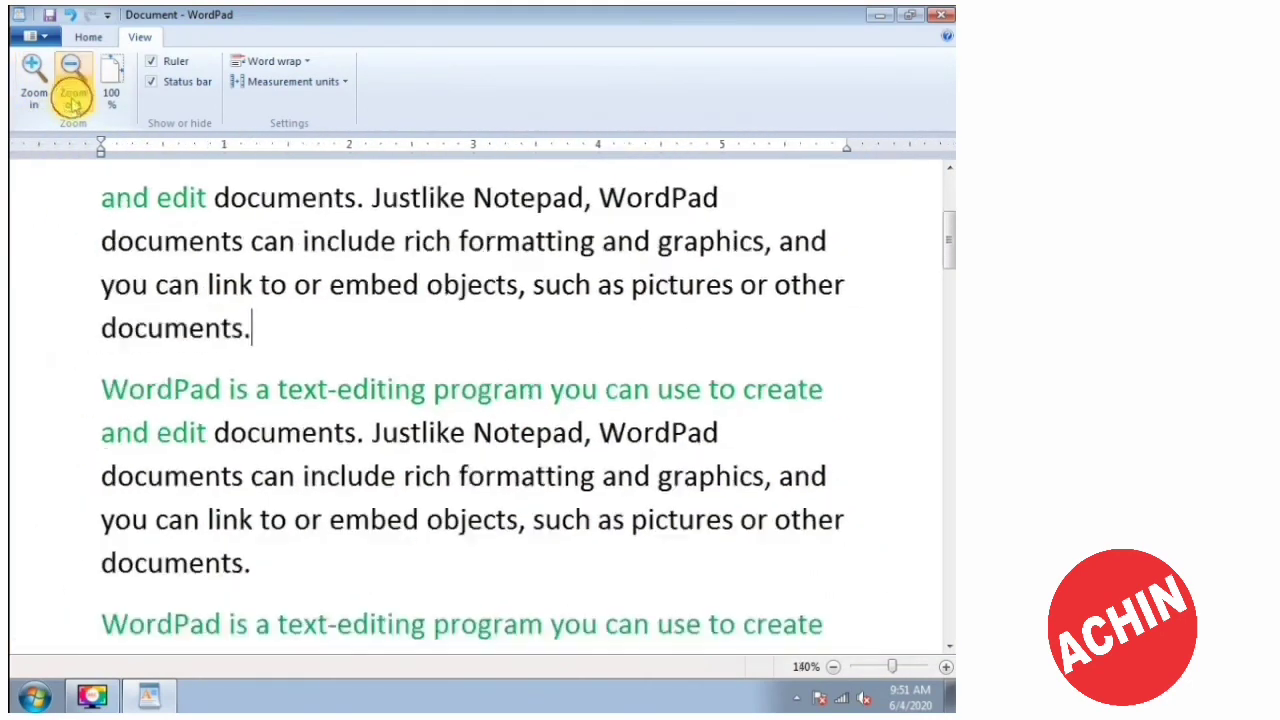
Zoom the document out step by step to below 40%.
click(70, 95)
click(70, 95)
click(70, 95)
click(73, 98)
click(73, 98)
click(73, 98)
click(72, 98)
click(72, 98)
click(72, 98)
click(72, 98)
click(72, 98)
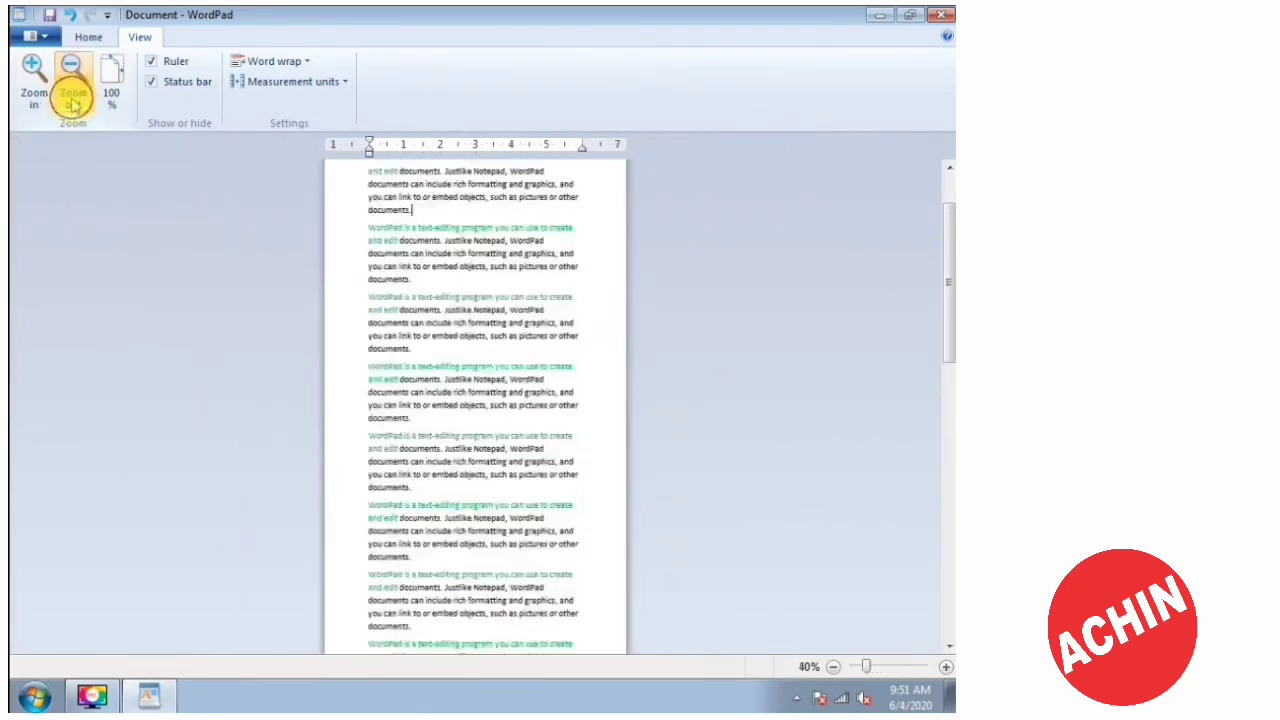
click(72, 96)
click(72, 96)
click(71, 93)
Zoom in past 50%, vary the magnification around 60%, and restore the document to 100%.
click(40, 96)
click(40, 96)
click(38, 92)
click(38, 92)
click(38, 92)
click(38, 92)
click(38, 92)
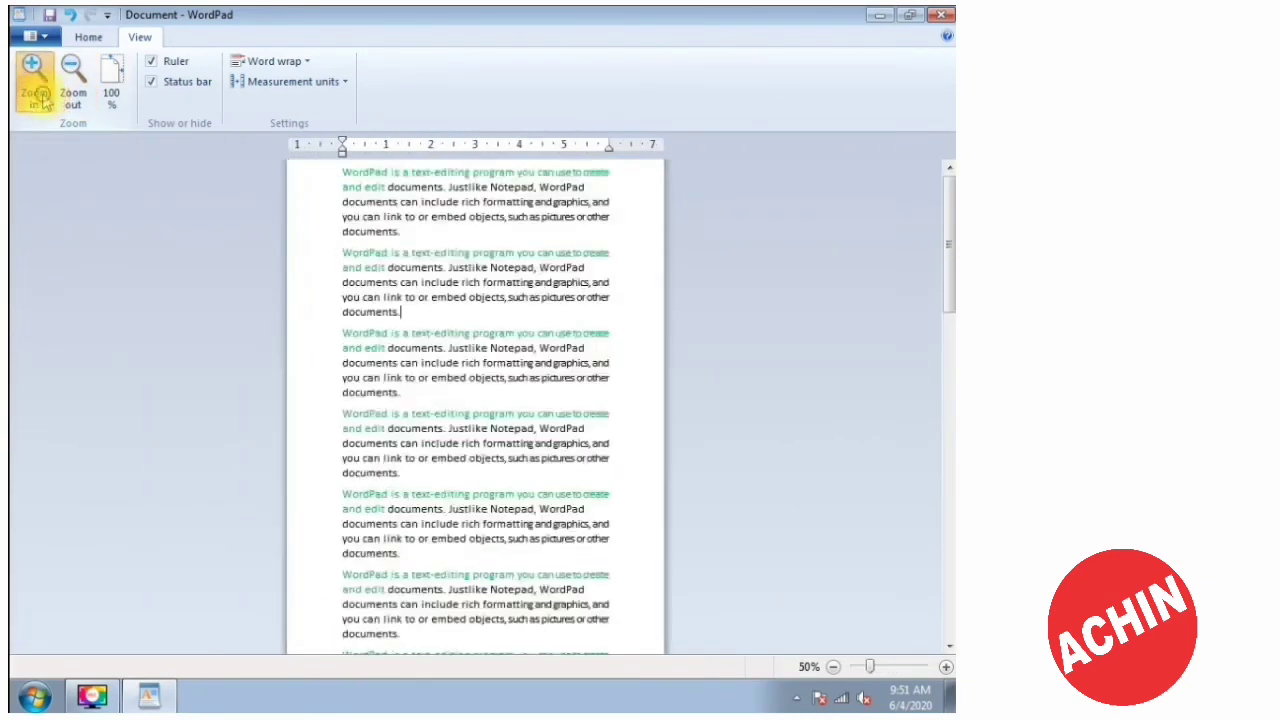
click(38, 92)
click(82, 100)
click(72, 90)
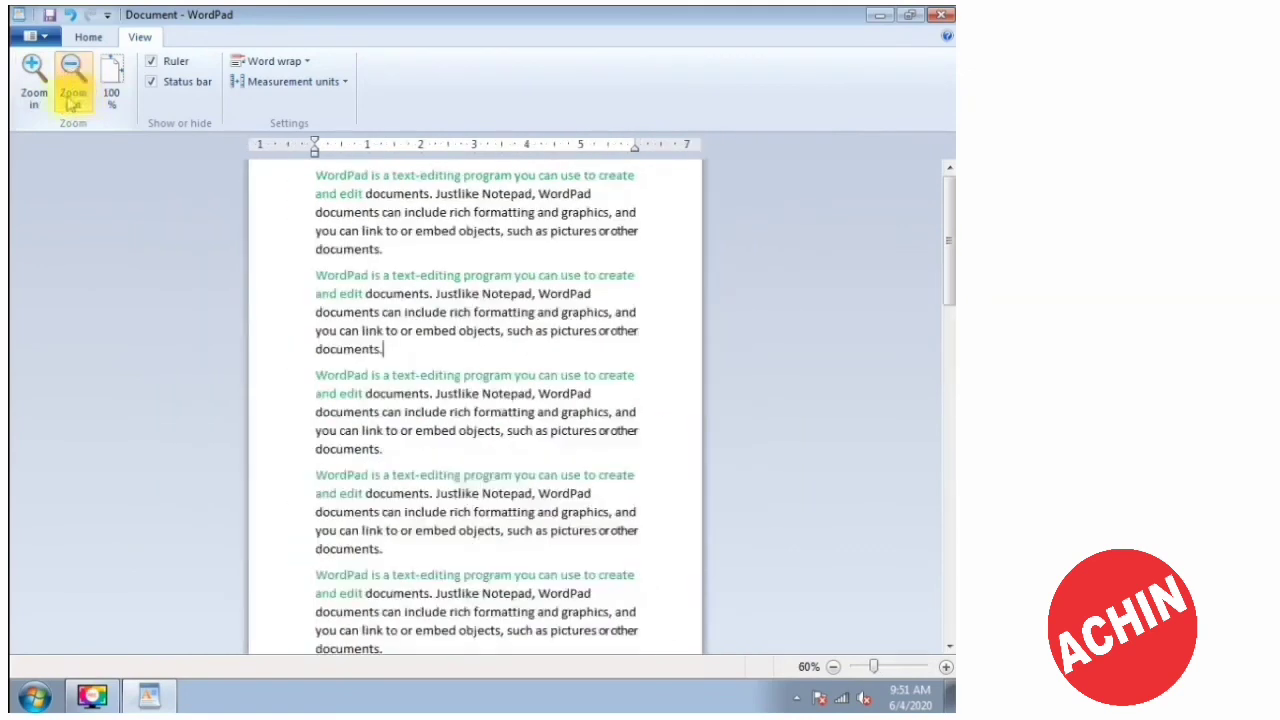
click(37, 88)
click(37, 88)
click(110, 88)
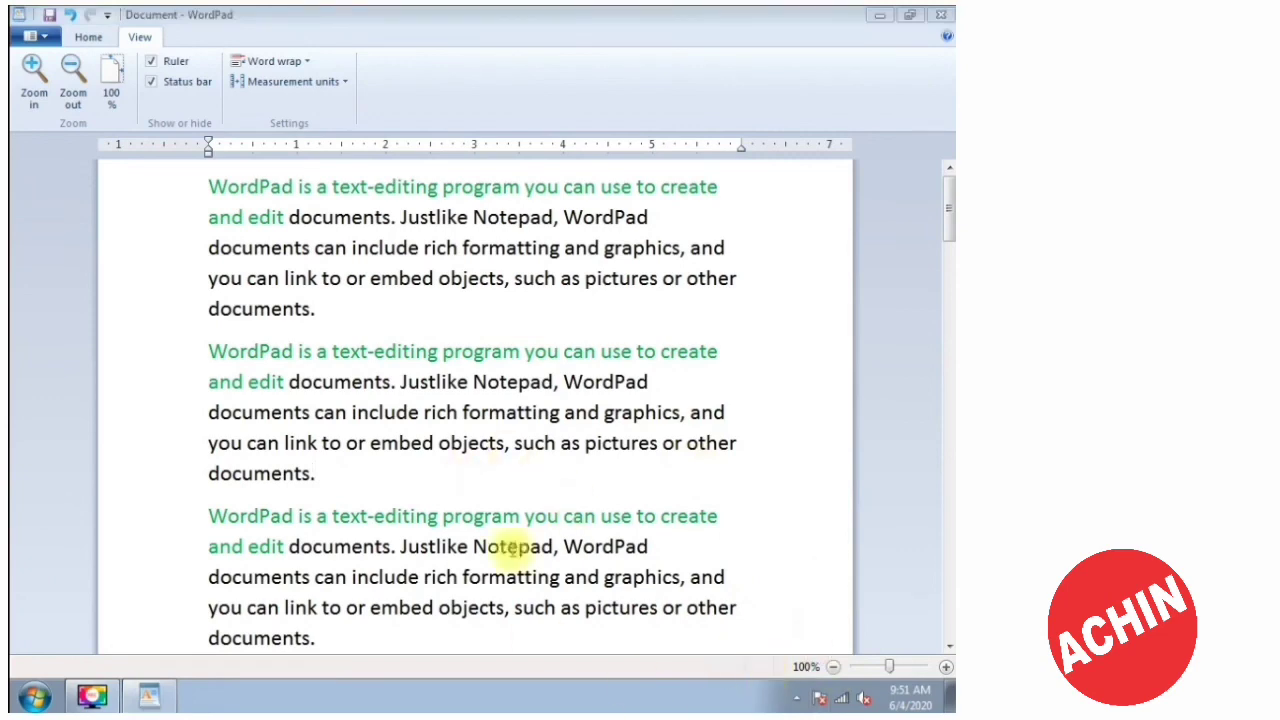
Zoom in to 150%, return to 100%, and place the cursor in the first paragraph.
click(34, 80)
click(34, 80)
click(34, 80)
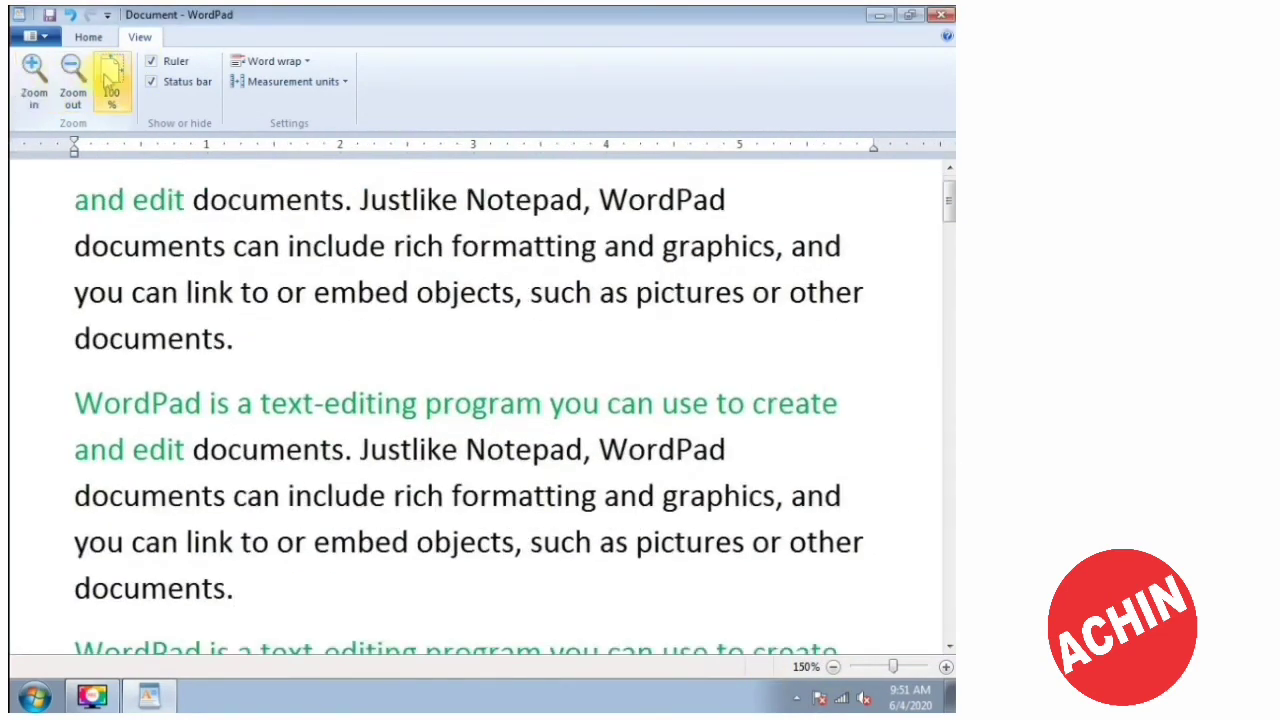
click(108, 82)
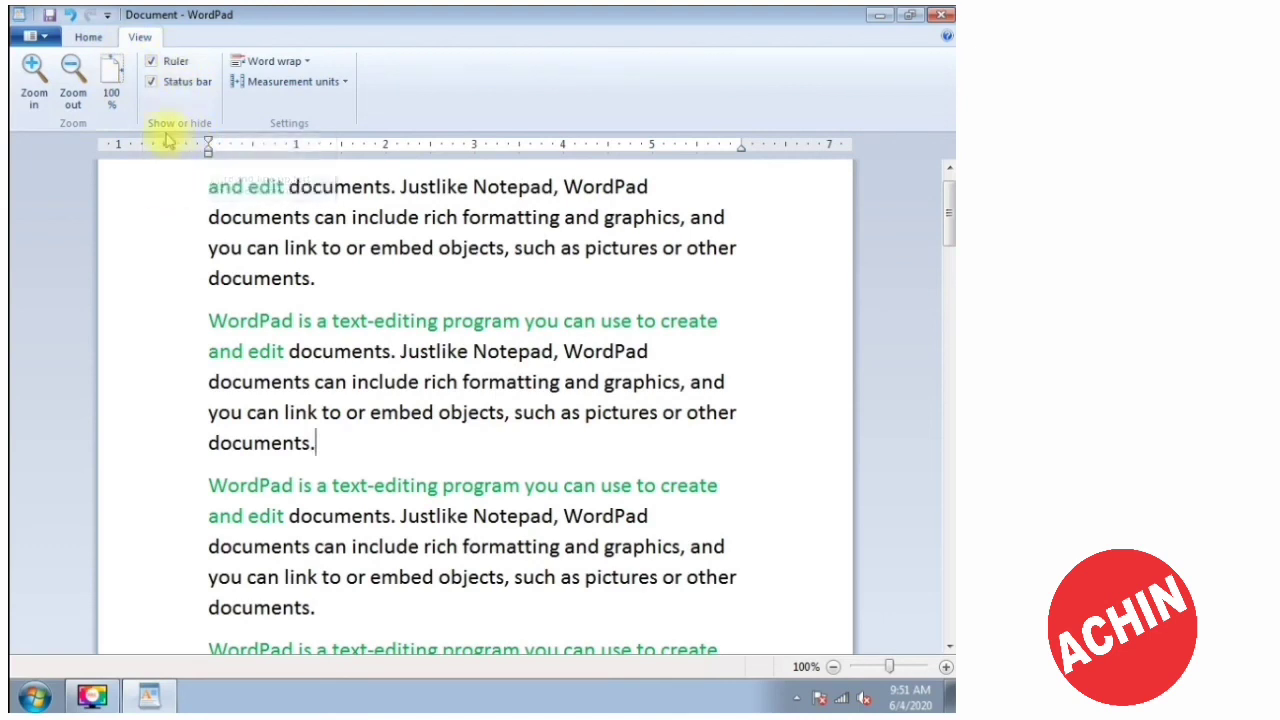
click(297, 278)
scroll(330, 345, up, 1)
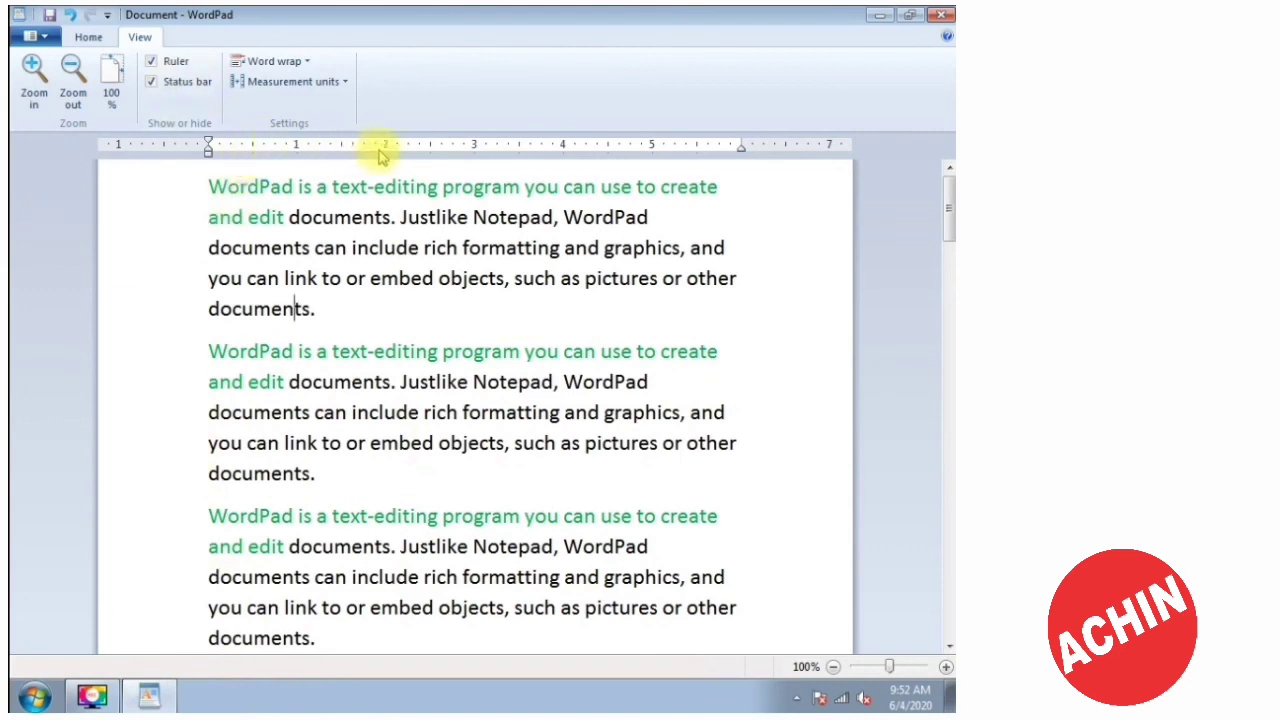
Hide and show the ruler three times, and hide and show the status bar once.
click(174, 62)
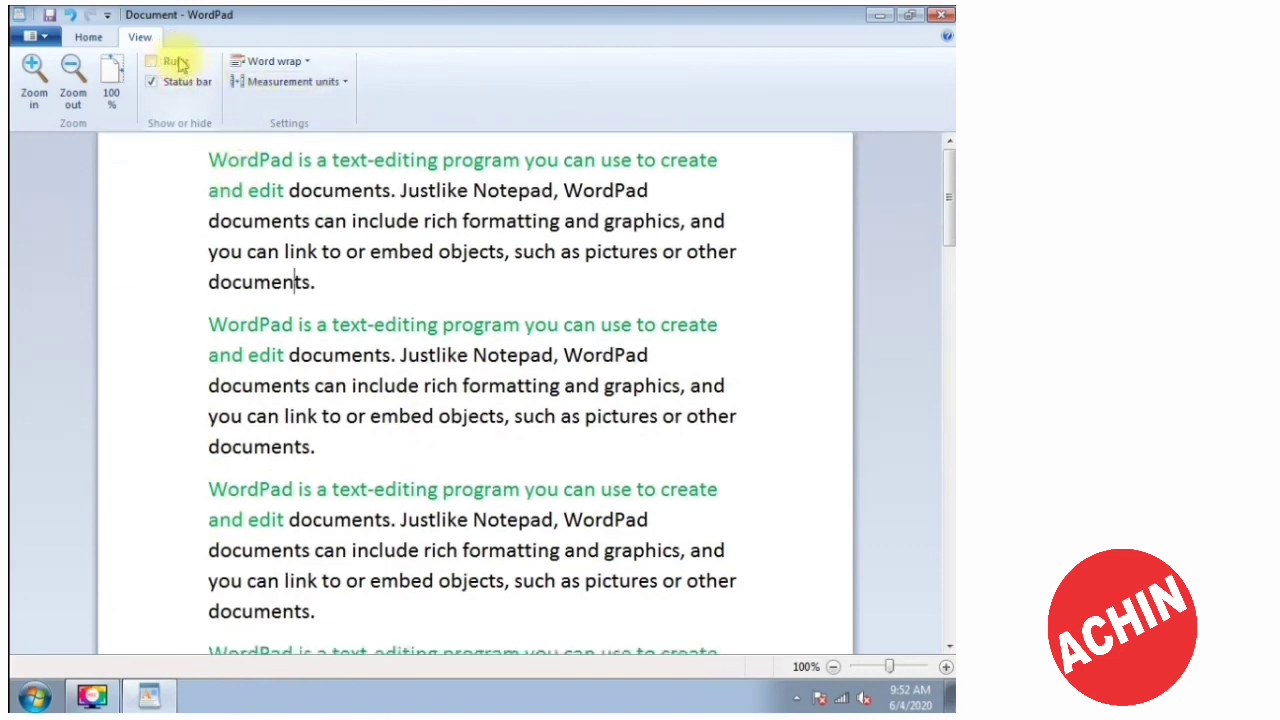
click(178, 63)
click(177, 63)
click(176, 63)
click(174, 63)
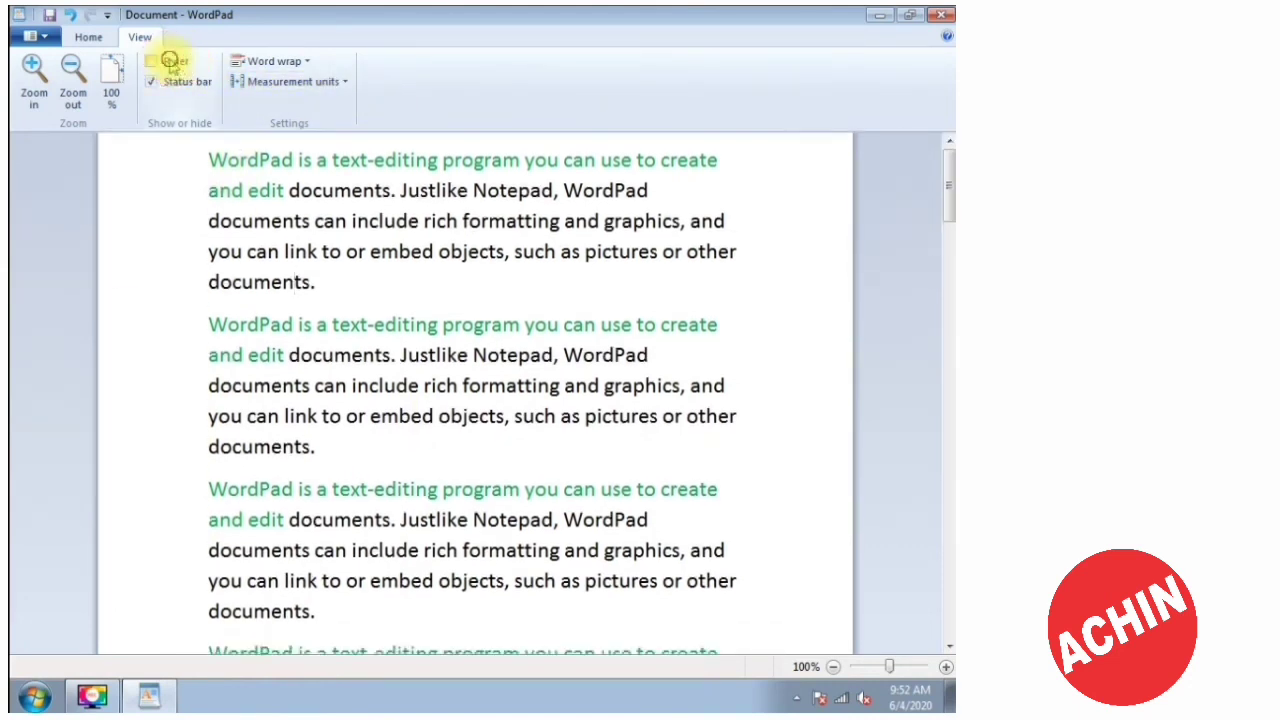
click(172, 63)
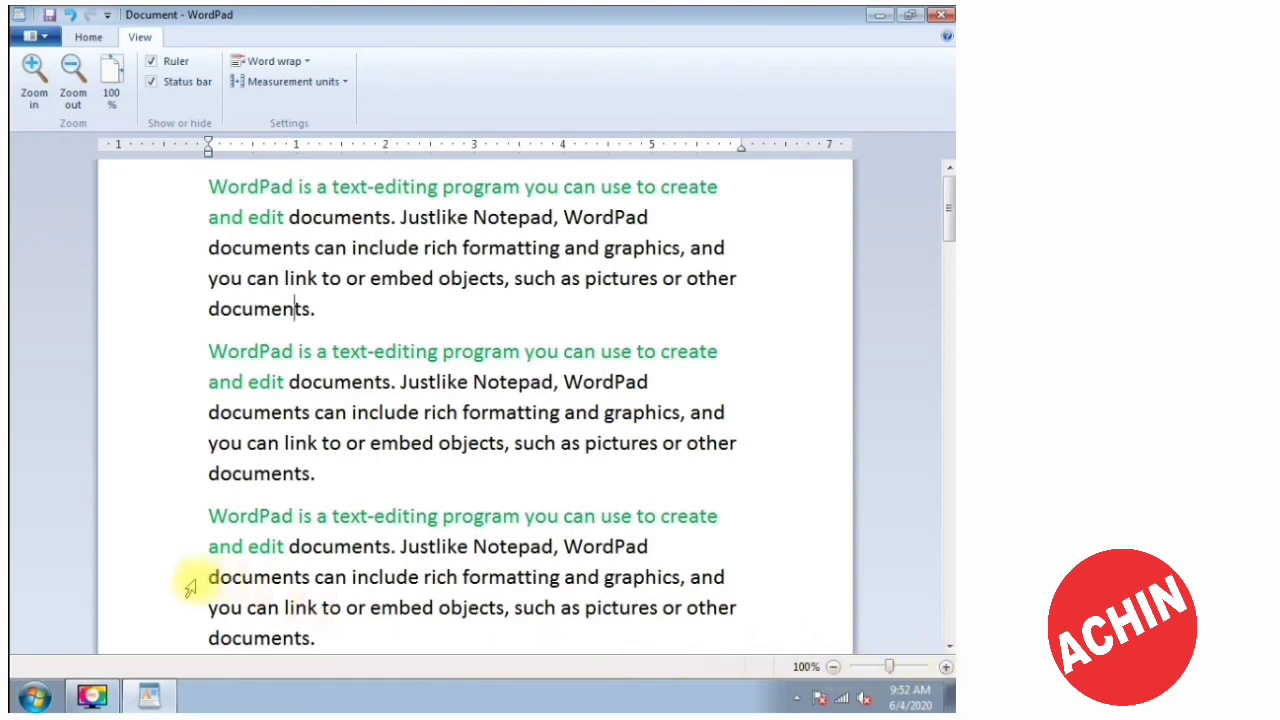
click(173, 88)
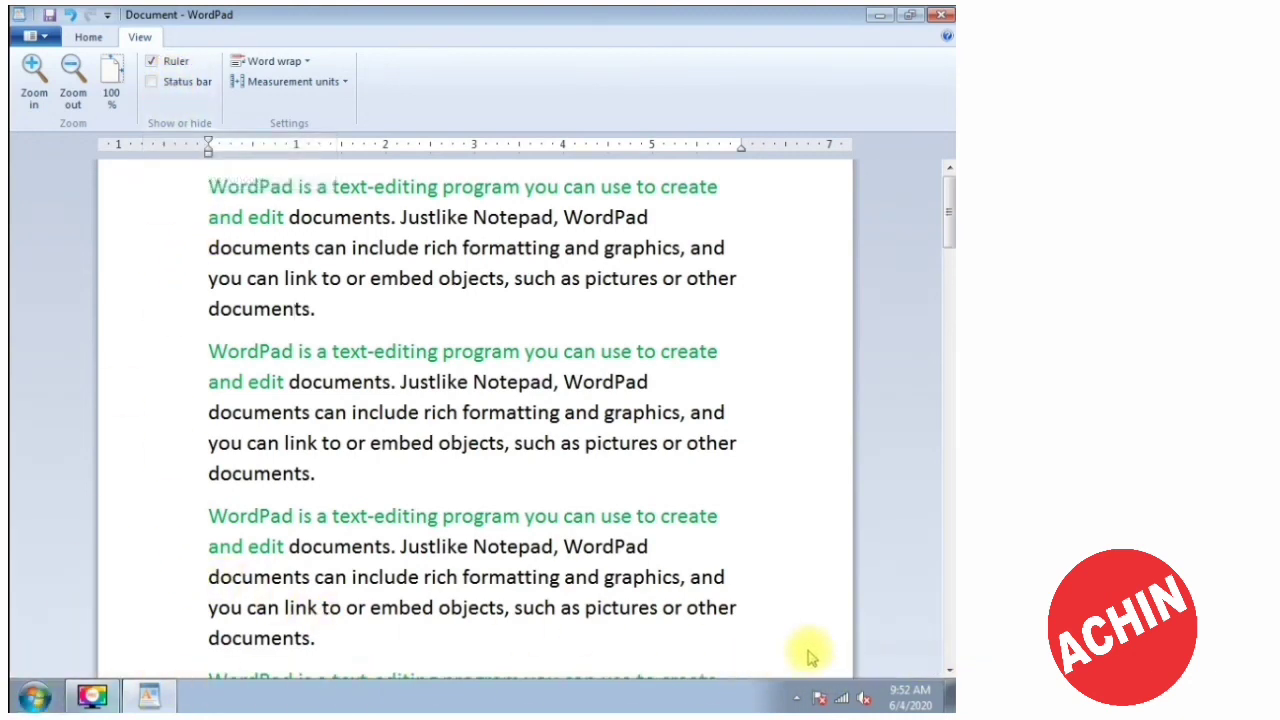
click(173, 88)
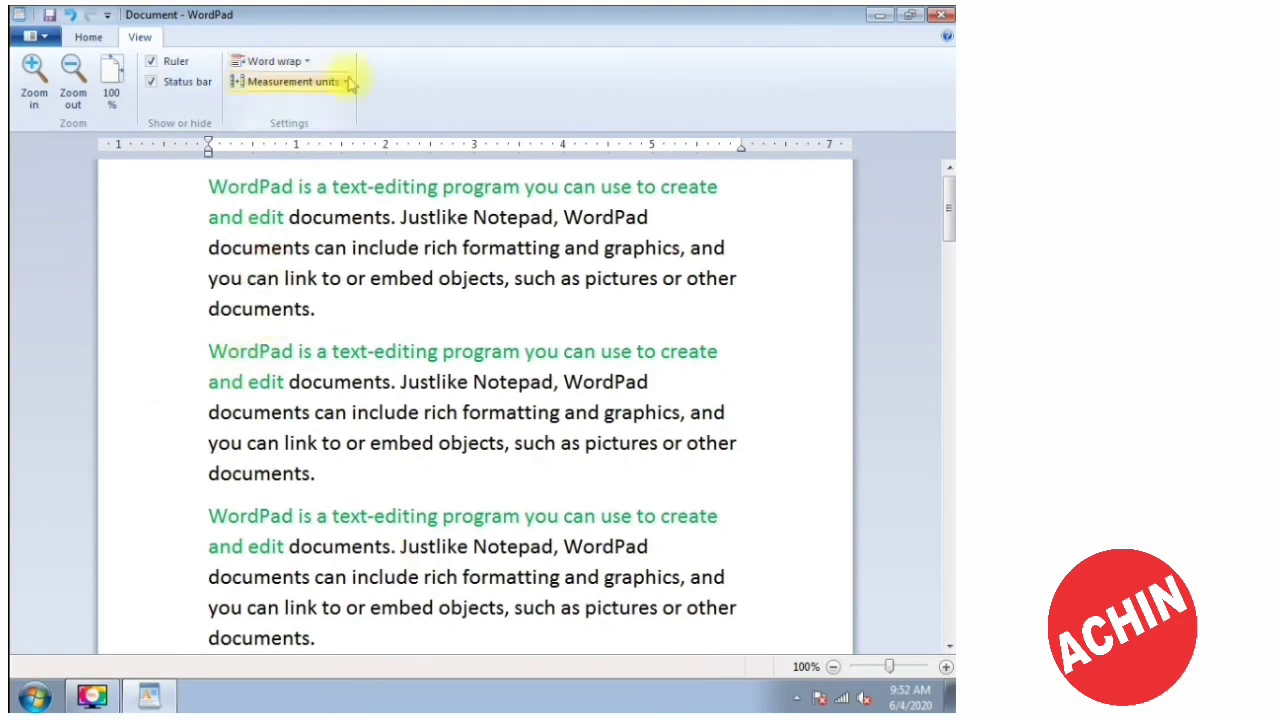
Select the whole first paragraph and clear the selection, three times over.
click(292, 68)
click(305, 303)
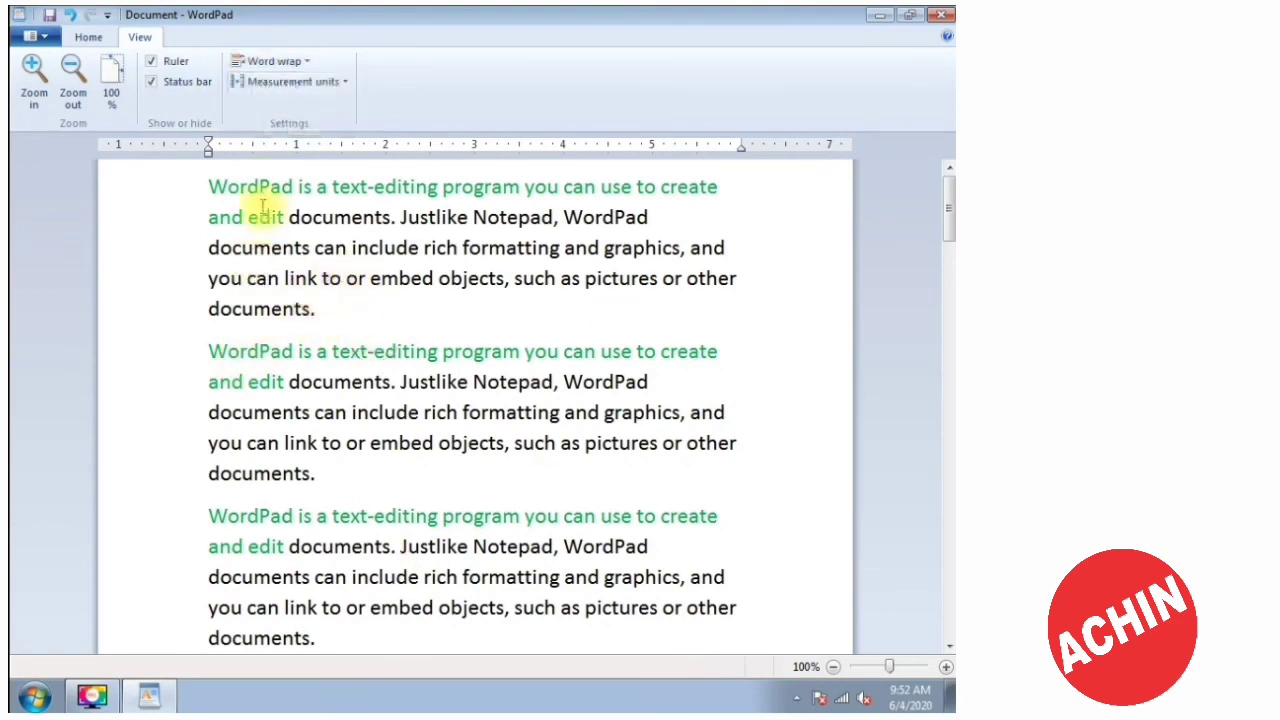
drag(322, 312, 177, 183)
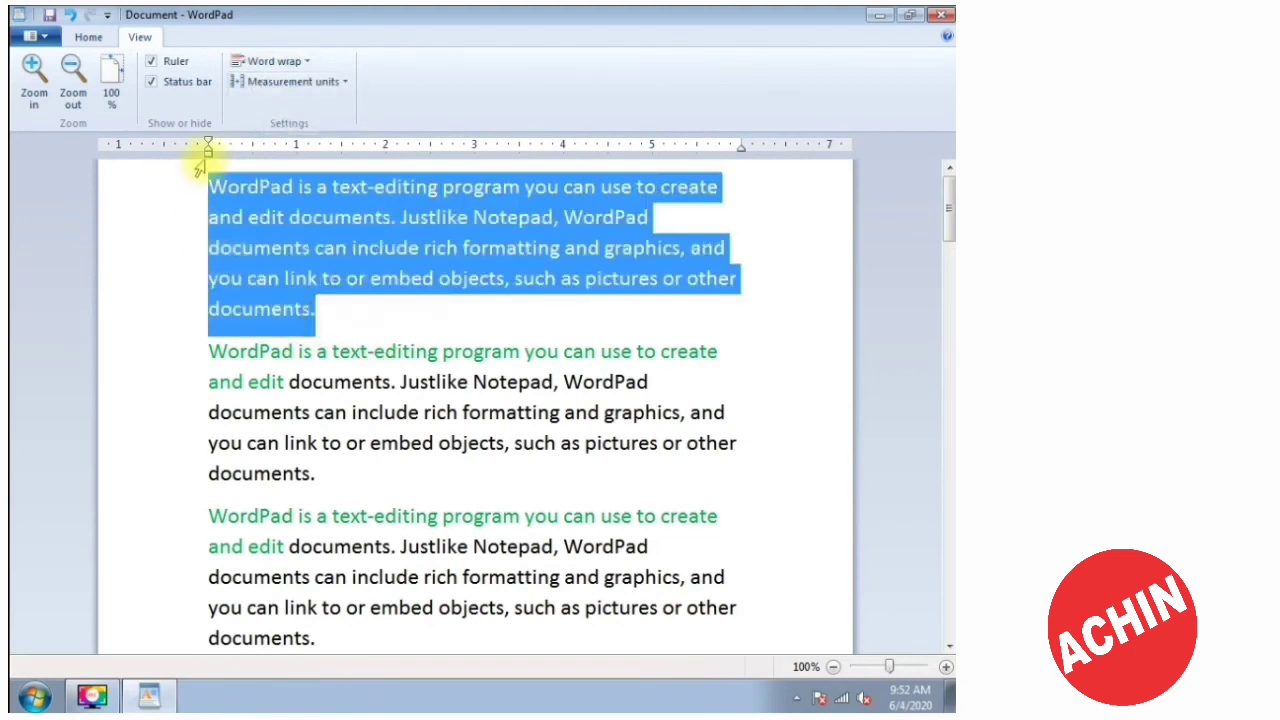
click(345, 316)
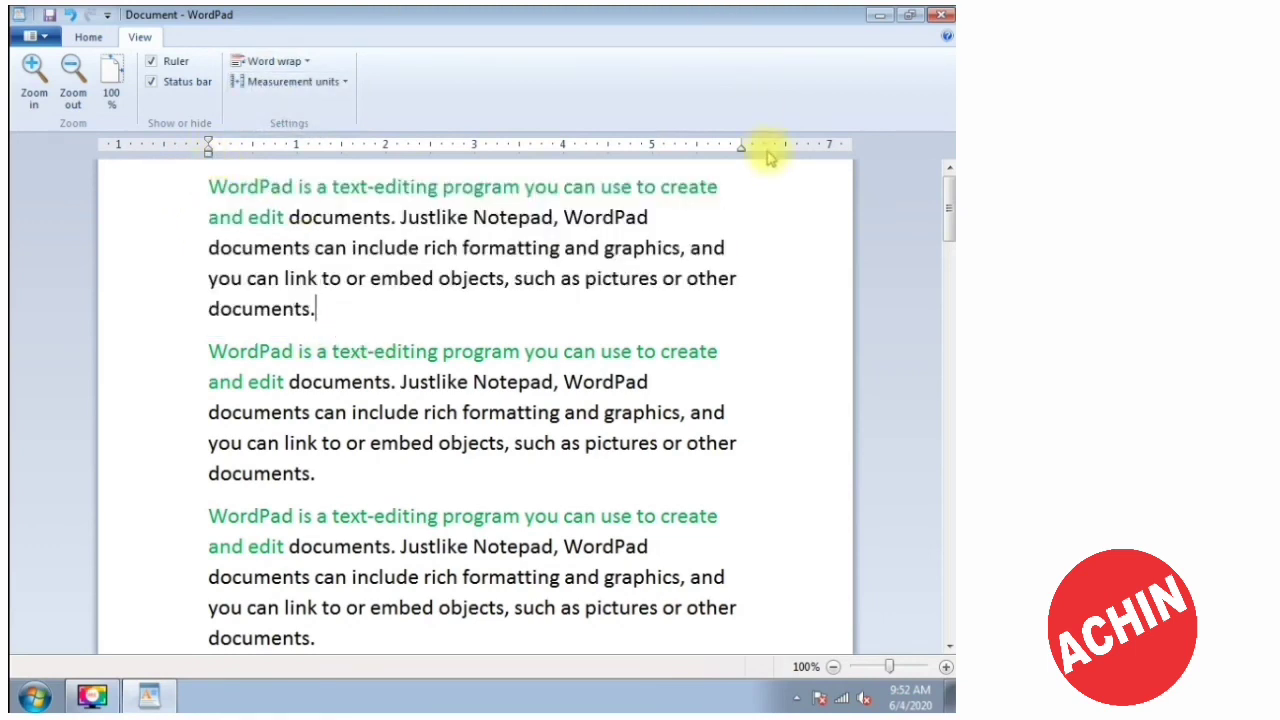
drag(326, 318, 163, 157)
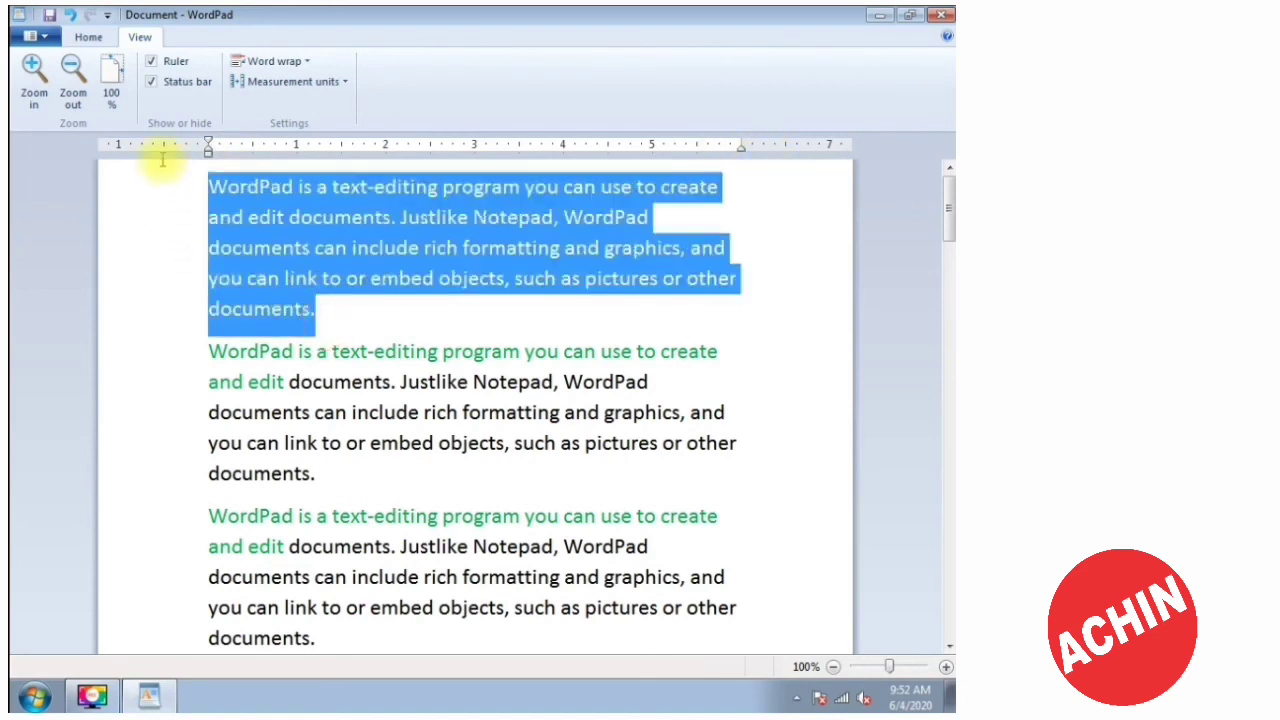
click(333, 305)
drag(326, 314, 212, 186)
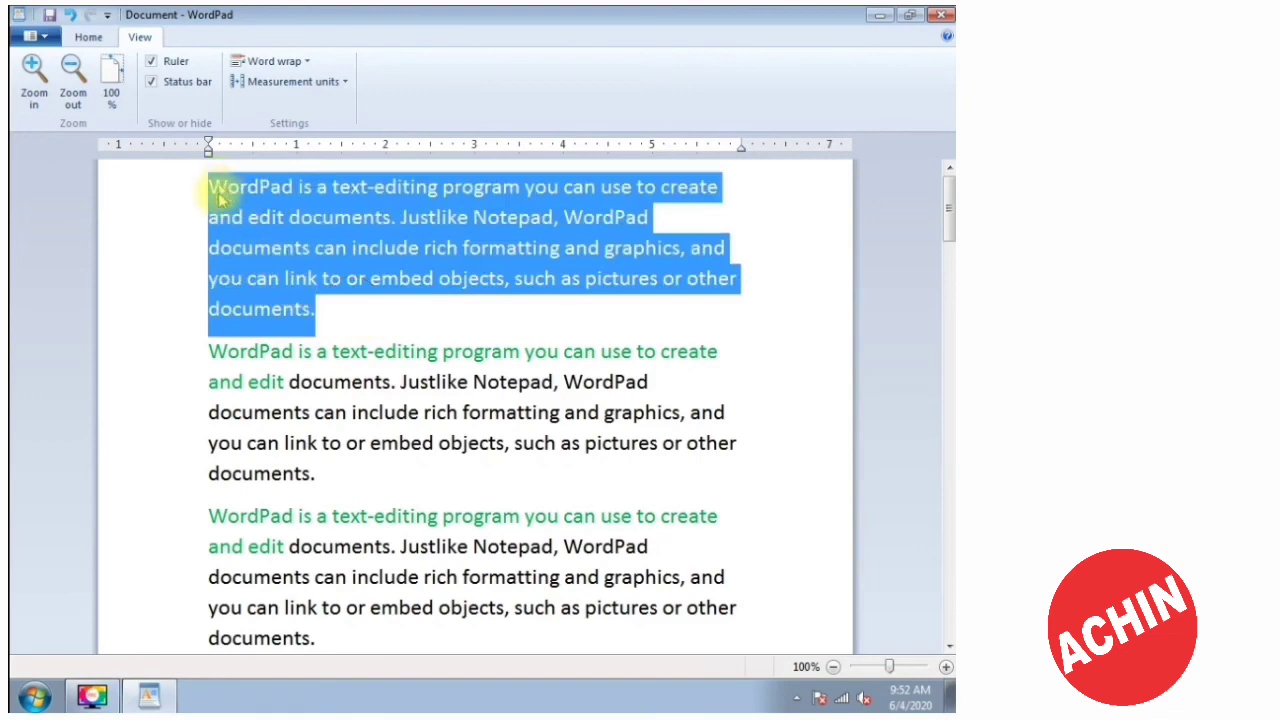
click(303, 278)
Set word wrap to No wrap and look along the long unwrapped lines.
click(287, 61)
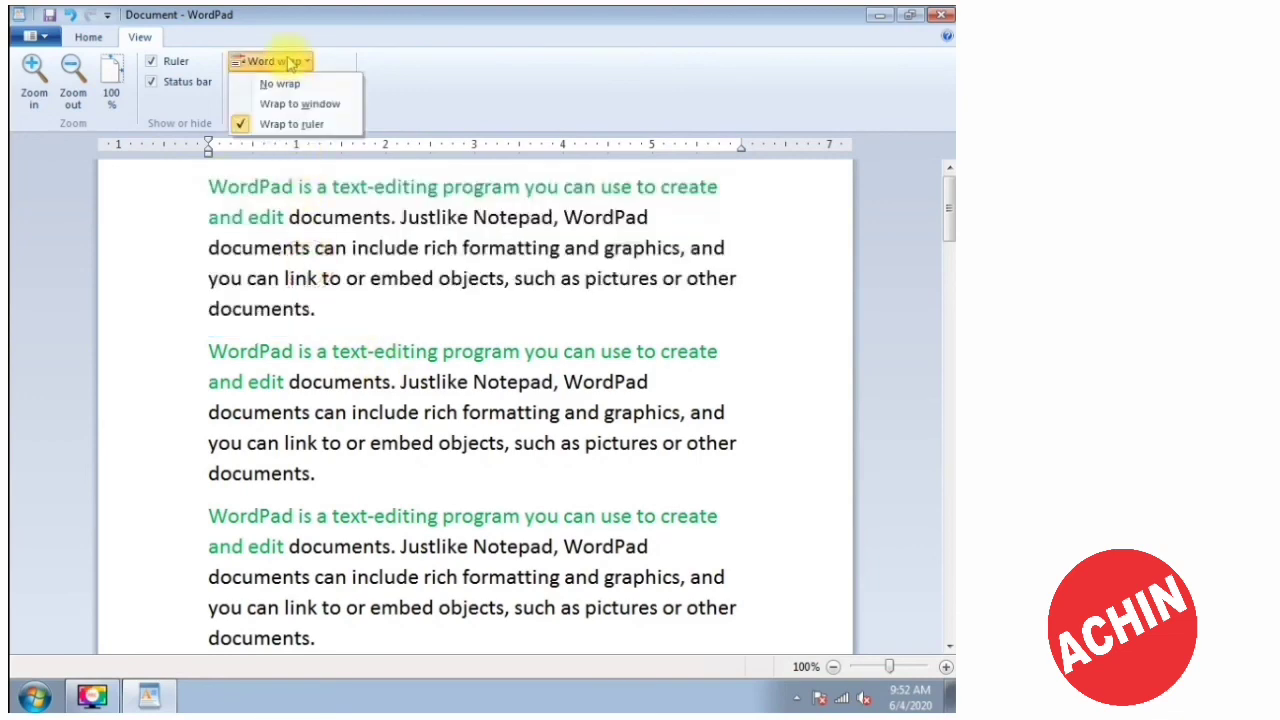
click(280, 84)
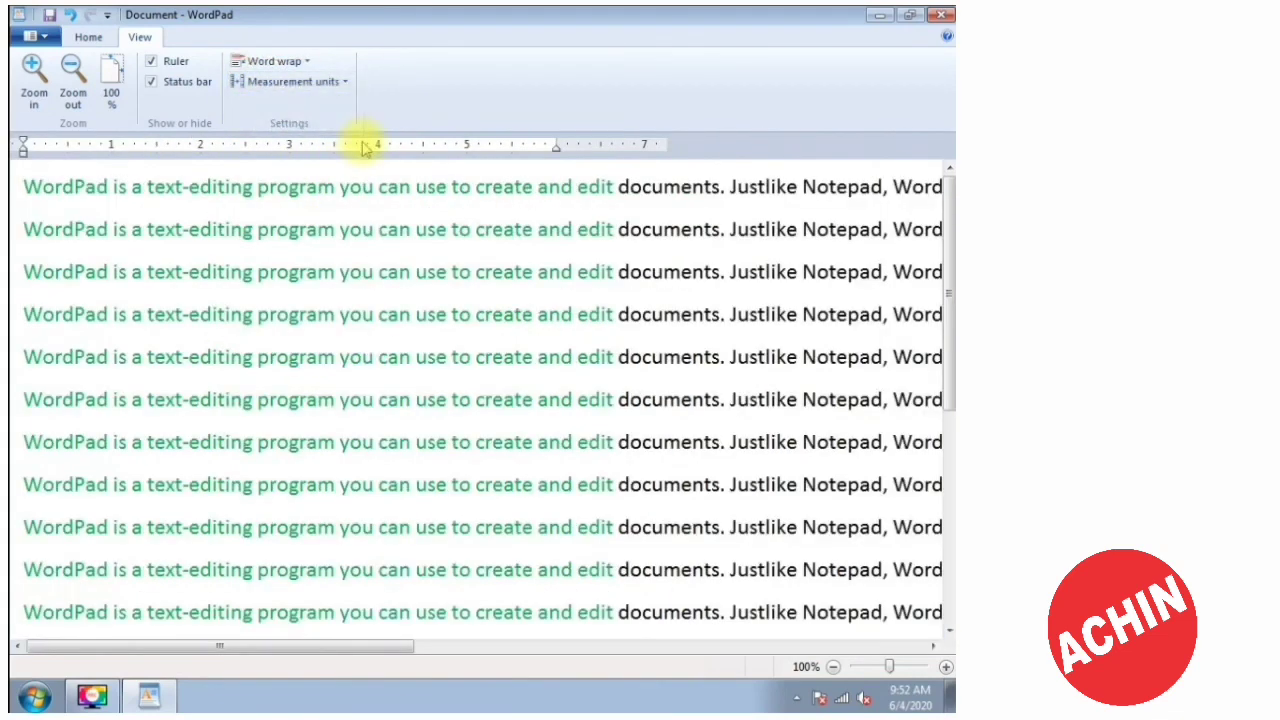
drag(122, 645, 126, 463)
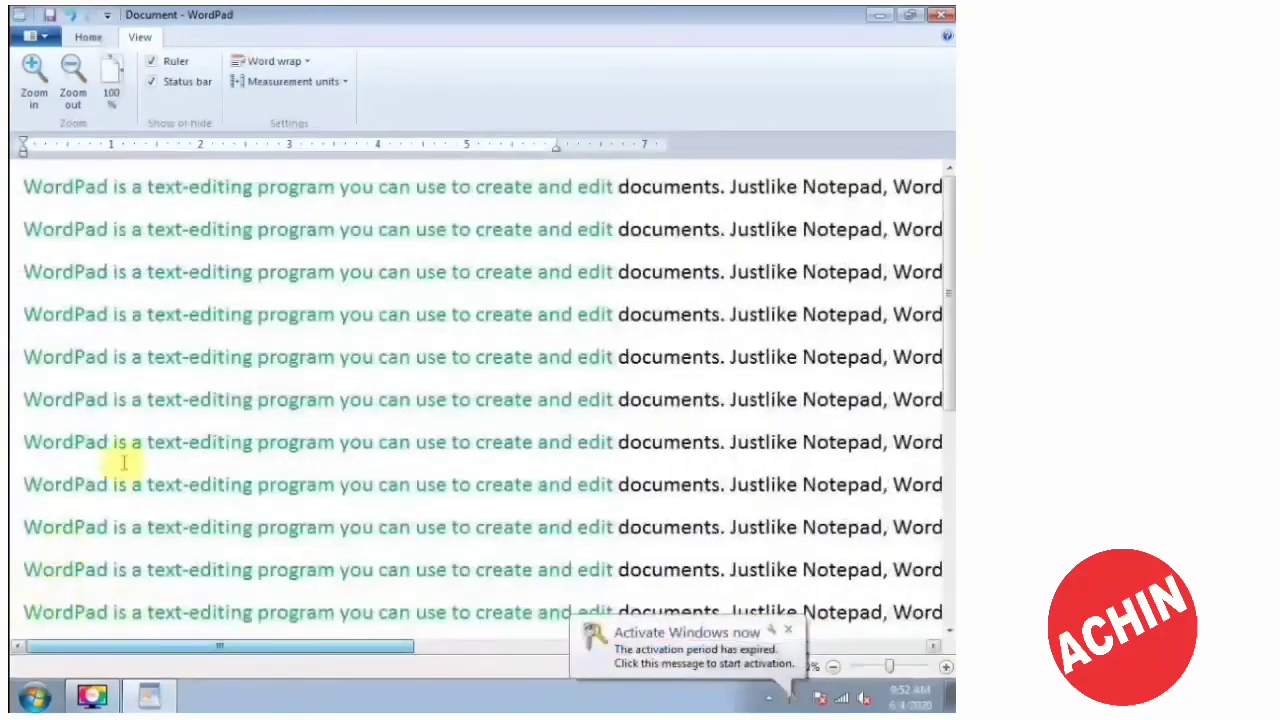
Split the first paragraph with line breaks after "text-editing program" and before "can include", and check the line lengths.
click(340, 186)
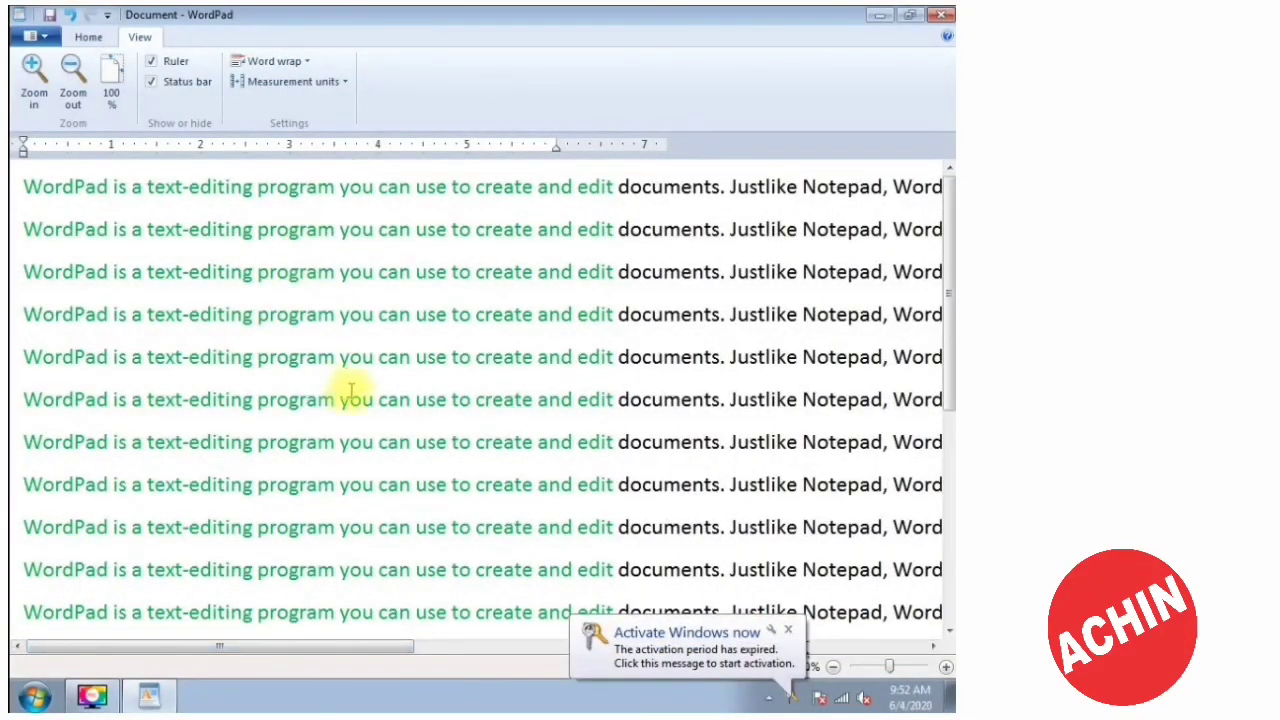
key(Return)
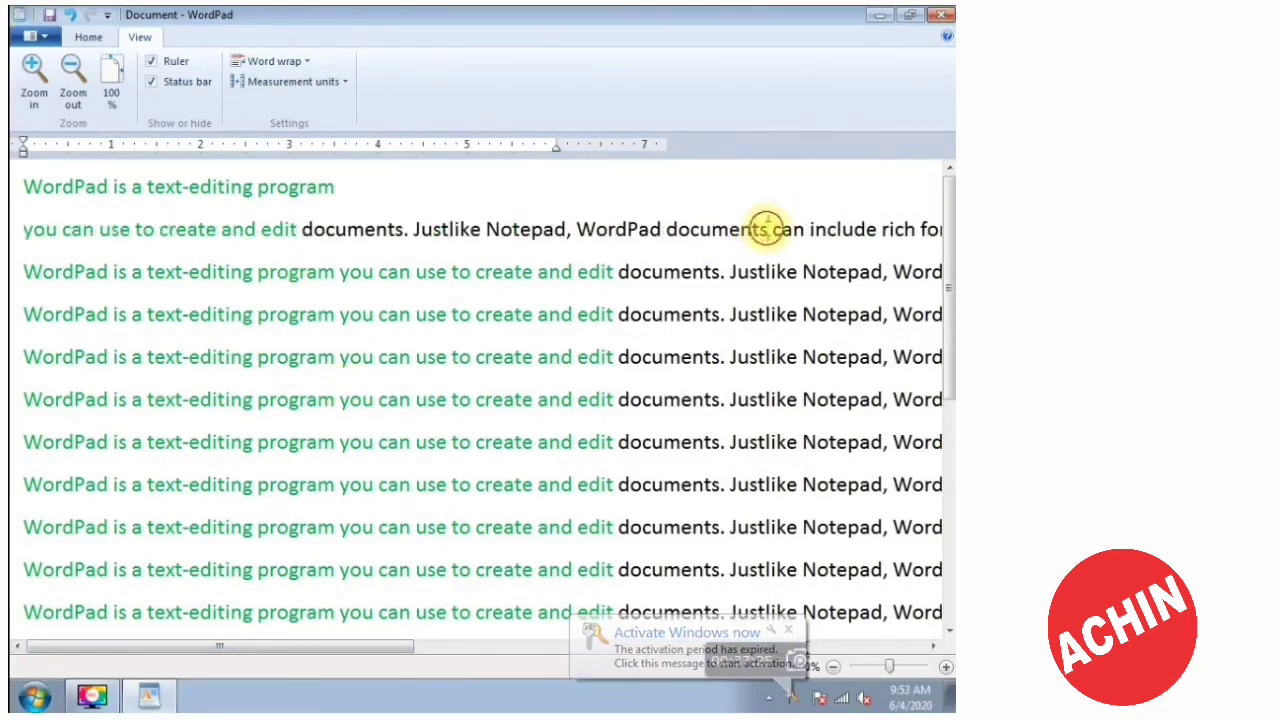
key(Return)
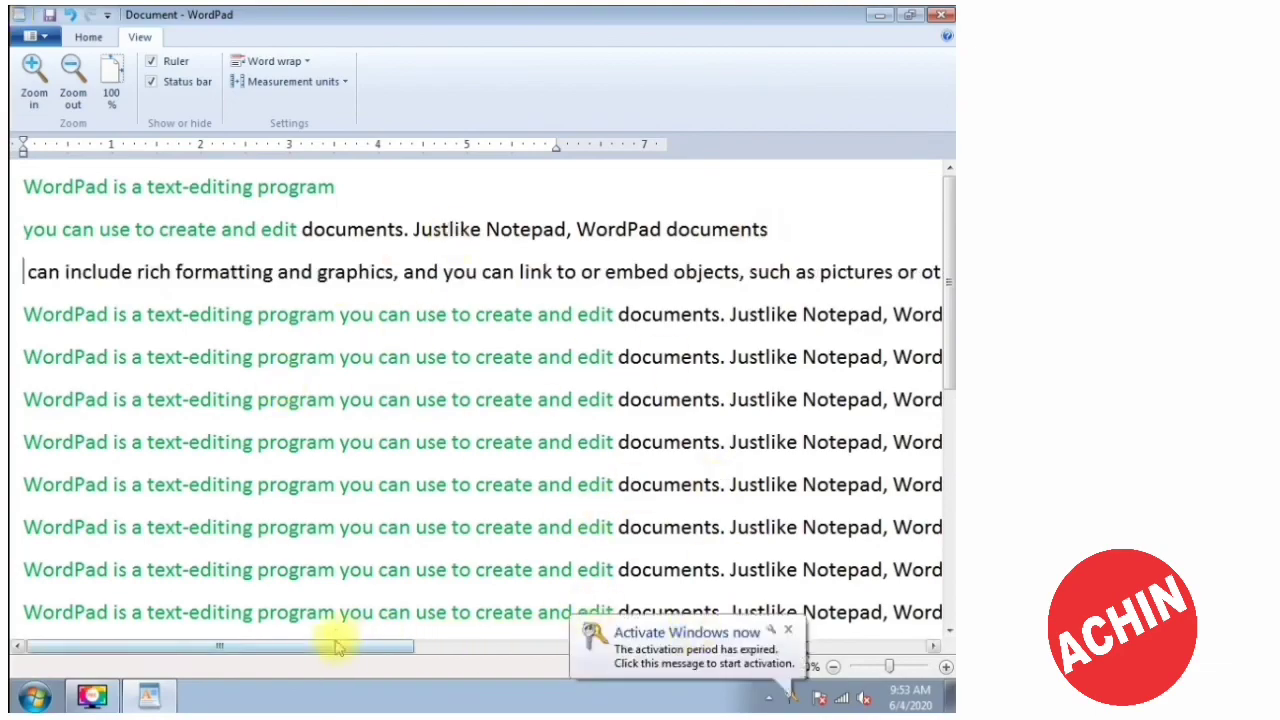
drag(335, 652, 210, 640)
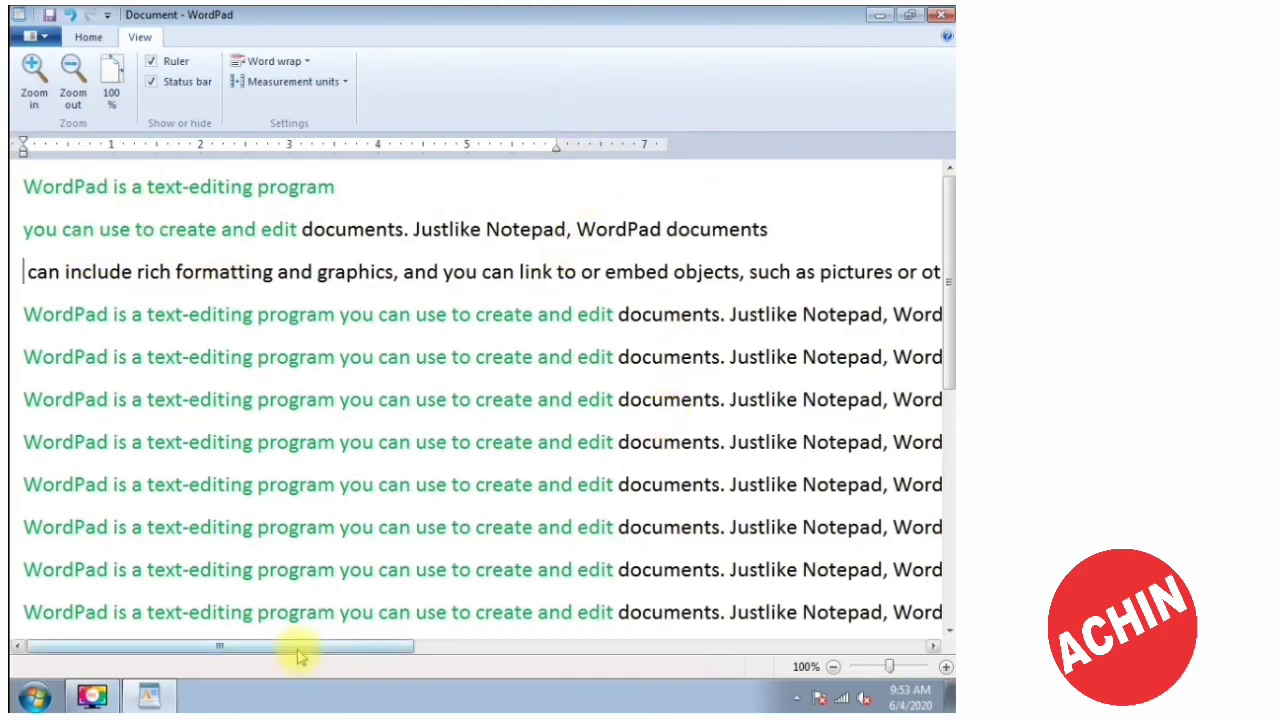
drag(286, 646, 103, 586)
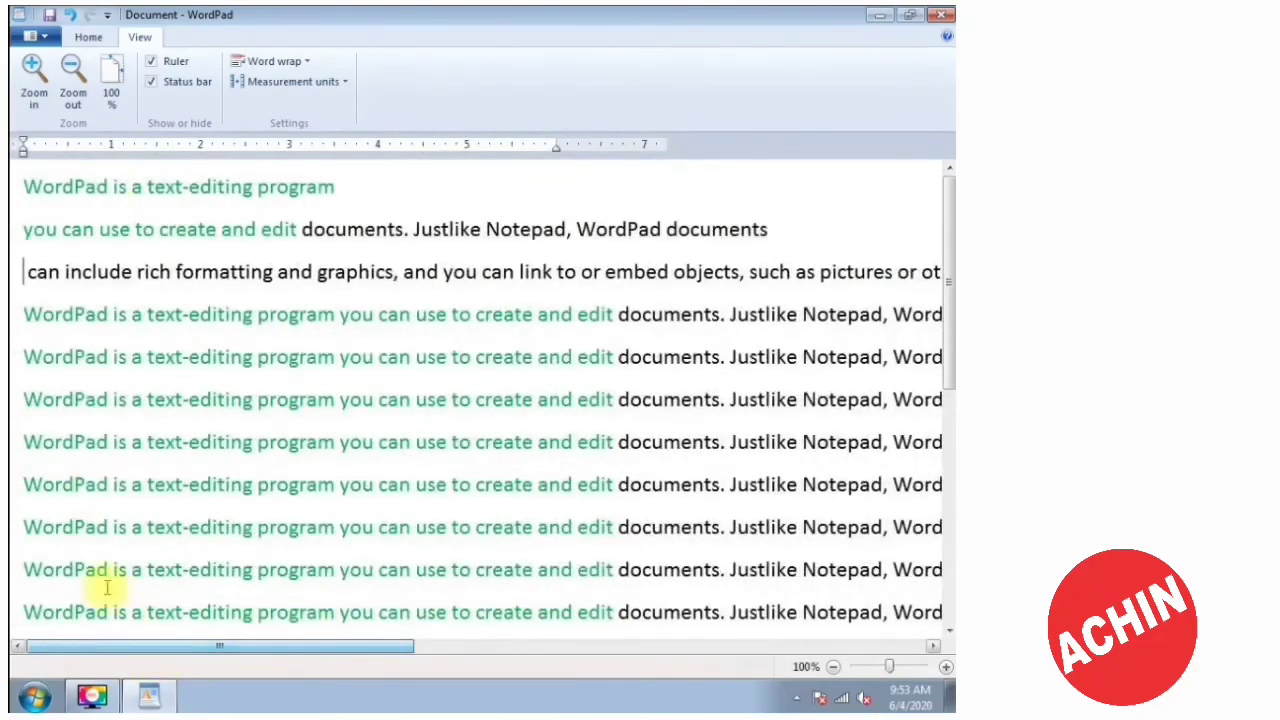
Set word wrap to Wrap to window and zoom in to 220% to check the text flow.
click(273, 62)
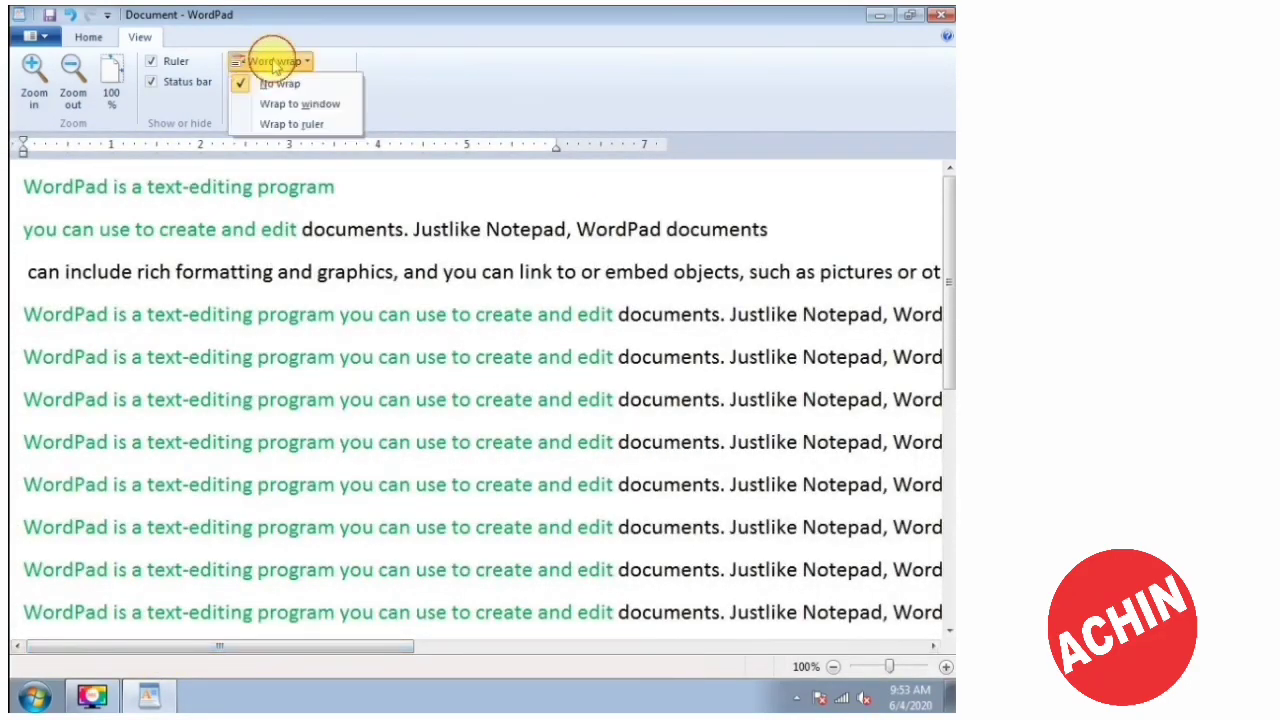
click(318, 103)
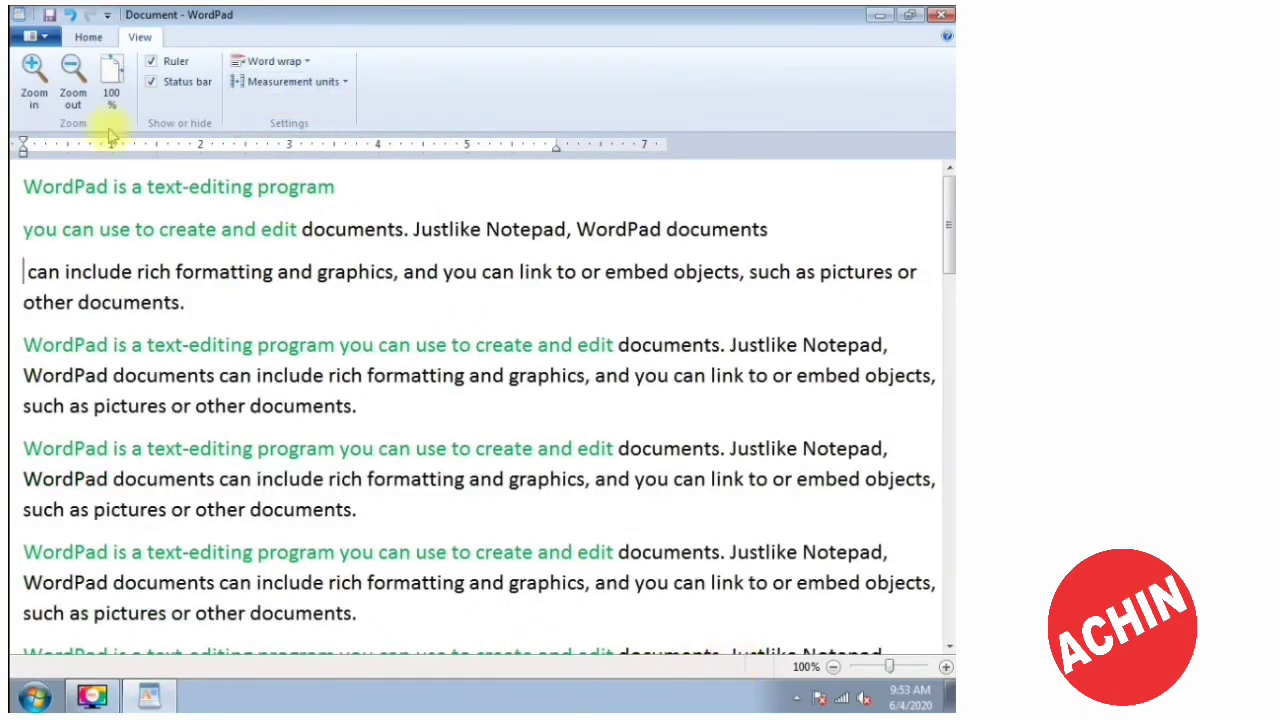
click(30, 78)
click(30, 78)
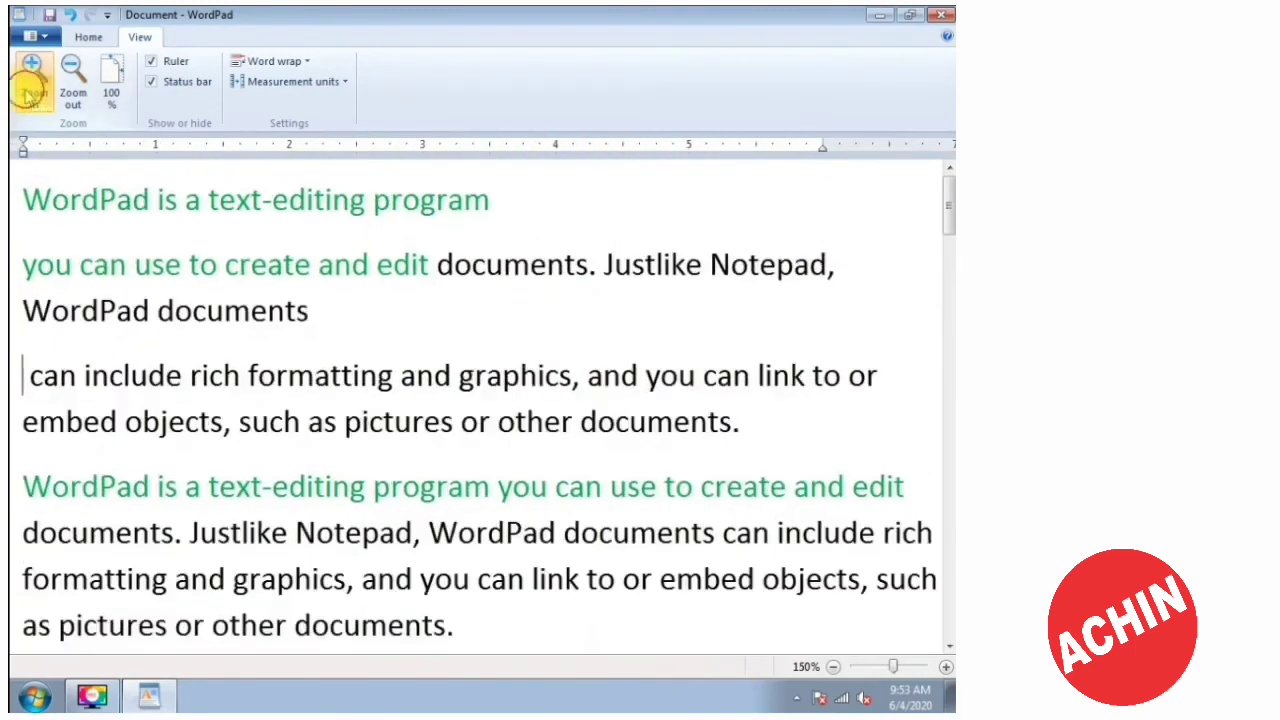
click(30, 80)
click(30, 80)
click(30, 80)
click(30, 80)
click(30, 80)
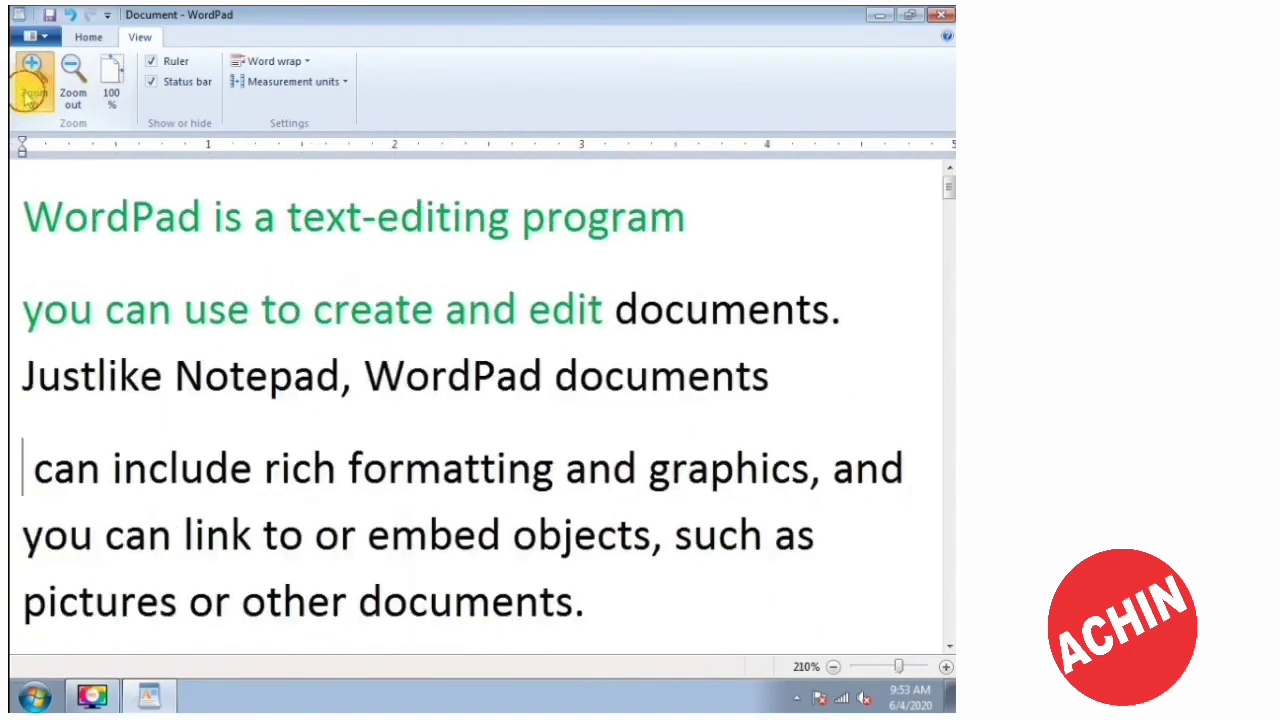
click(30, 82)
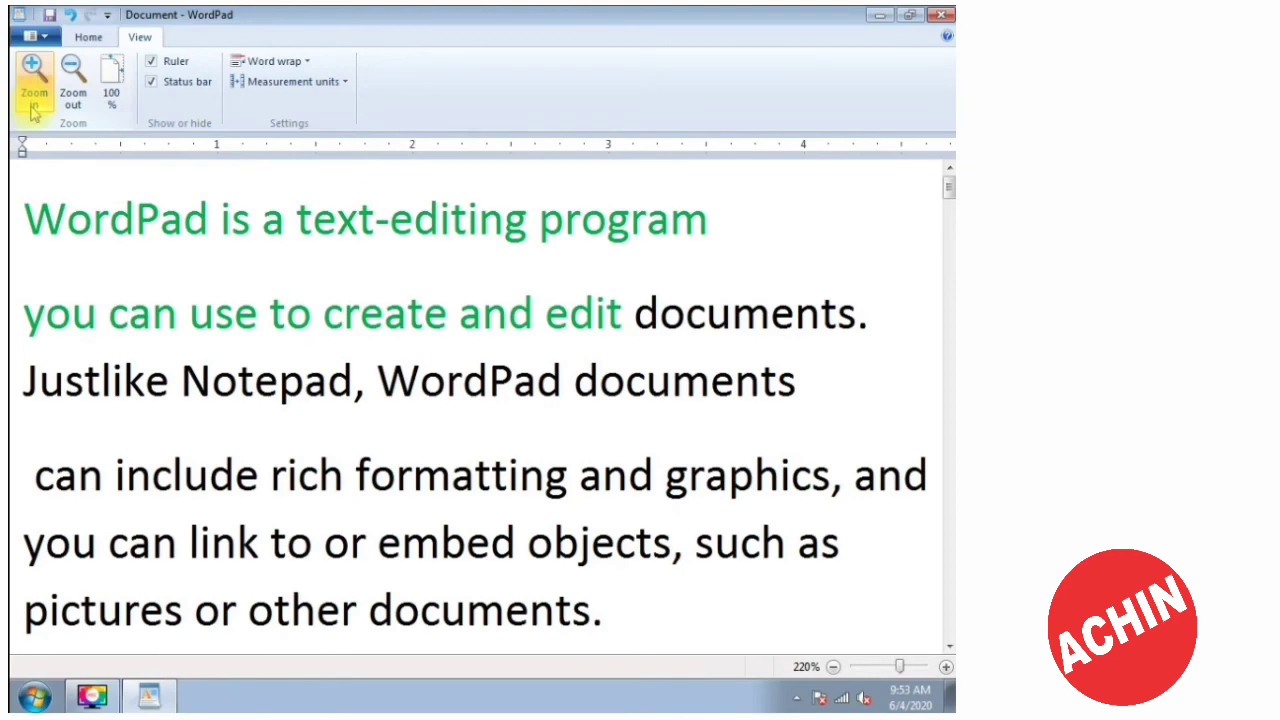
Zoom the window-wrapped text out to 10% and back in to 80%.
click(72, 92)
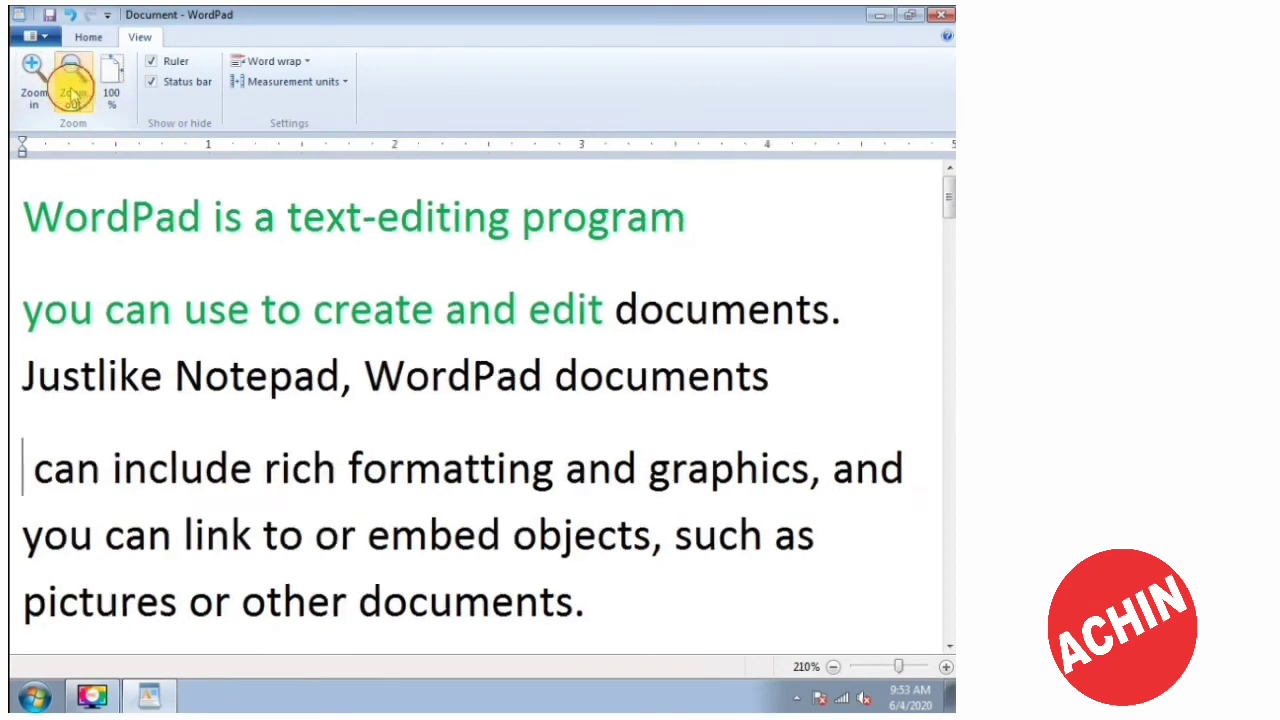
click(72, 92)
click(72, 92)
click(72, 92)
click(72, 92)
click(72, 92)
click(72, 92)
click(72, 90)
click(72, 90)
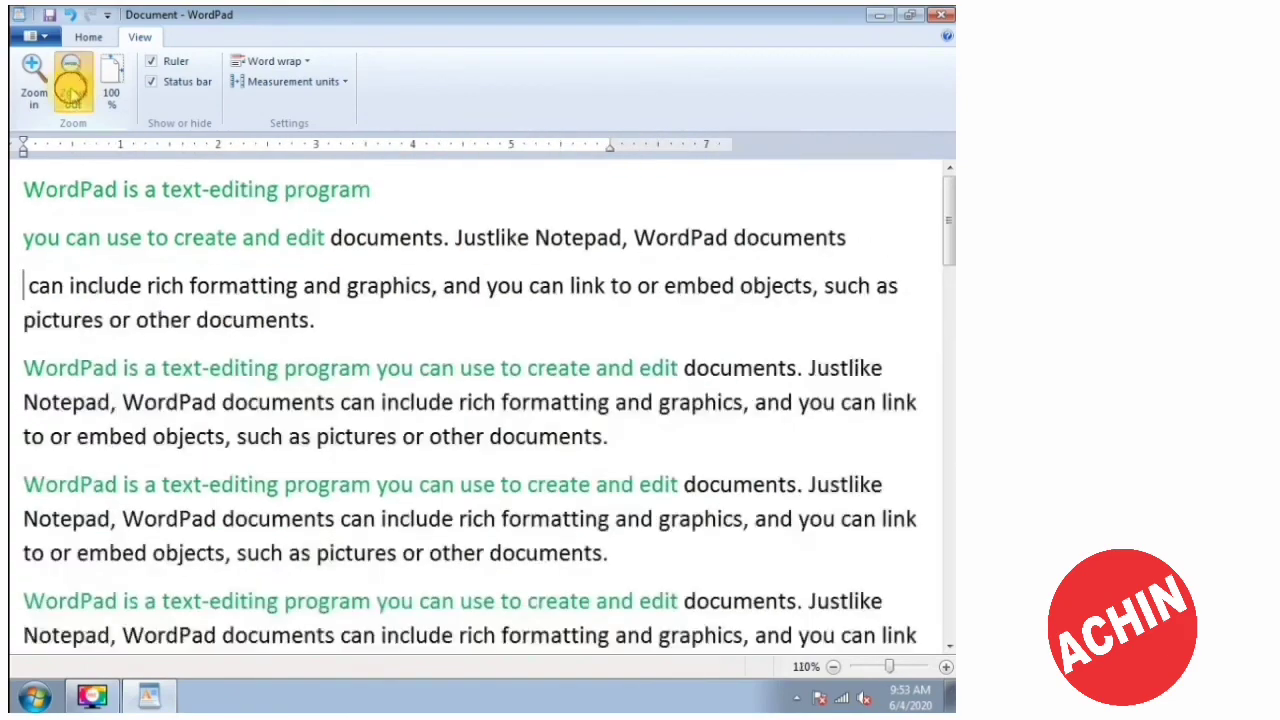
click(72, 92)
click(72, 92)
click(72, 92)
click(72, 92)
click(72, 92)
click(72, 92)
click(72, 92)
click(72, 92)
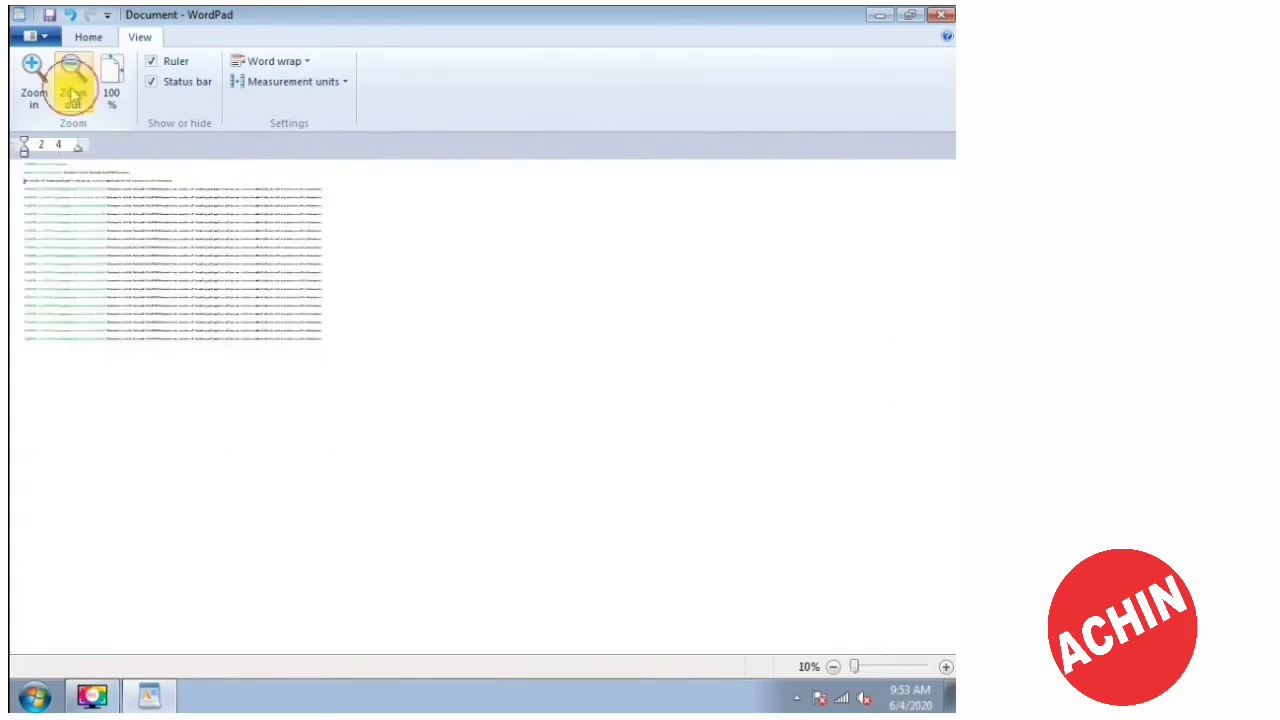
click(33, 85)
click(33, 85)
click(33, 85)
click(33, 85)
click(33, 85)
click(33, 85)
click(33, 85)
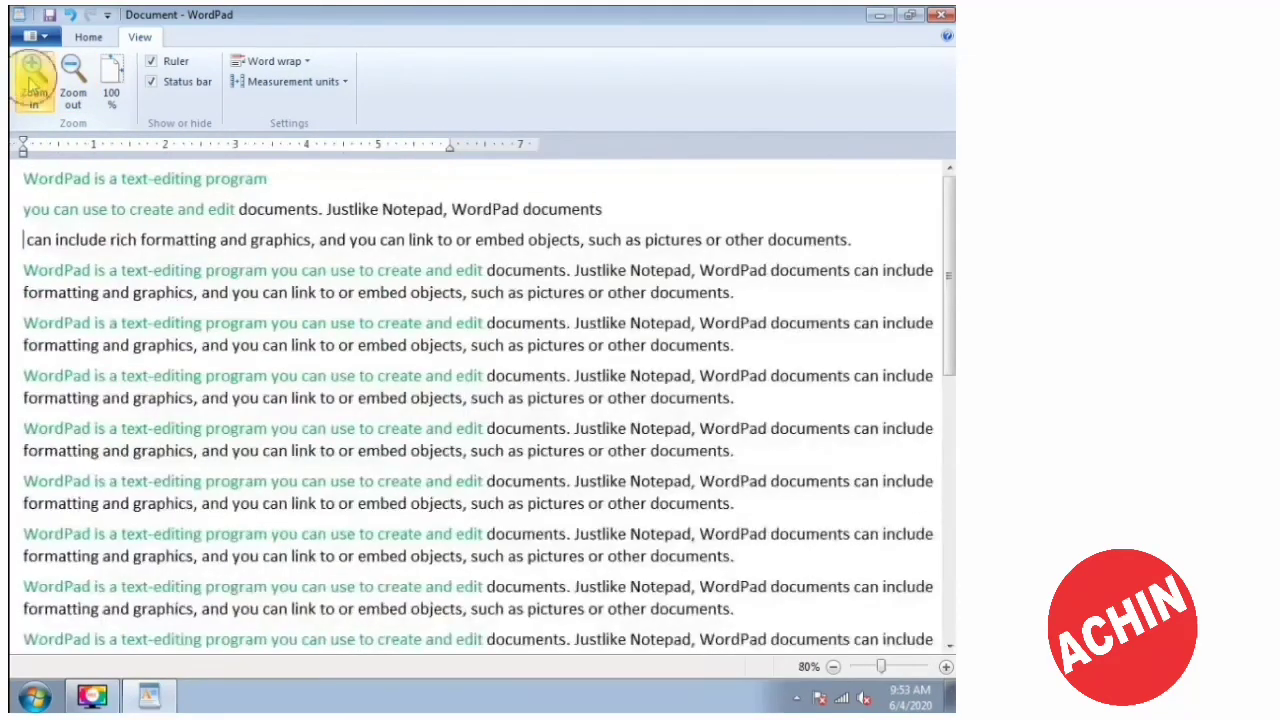
Set word wrap to Wrap to ruler and check how the text flows on the page.
click(272, 61)
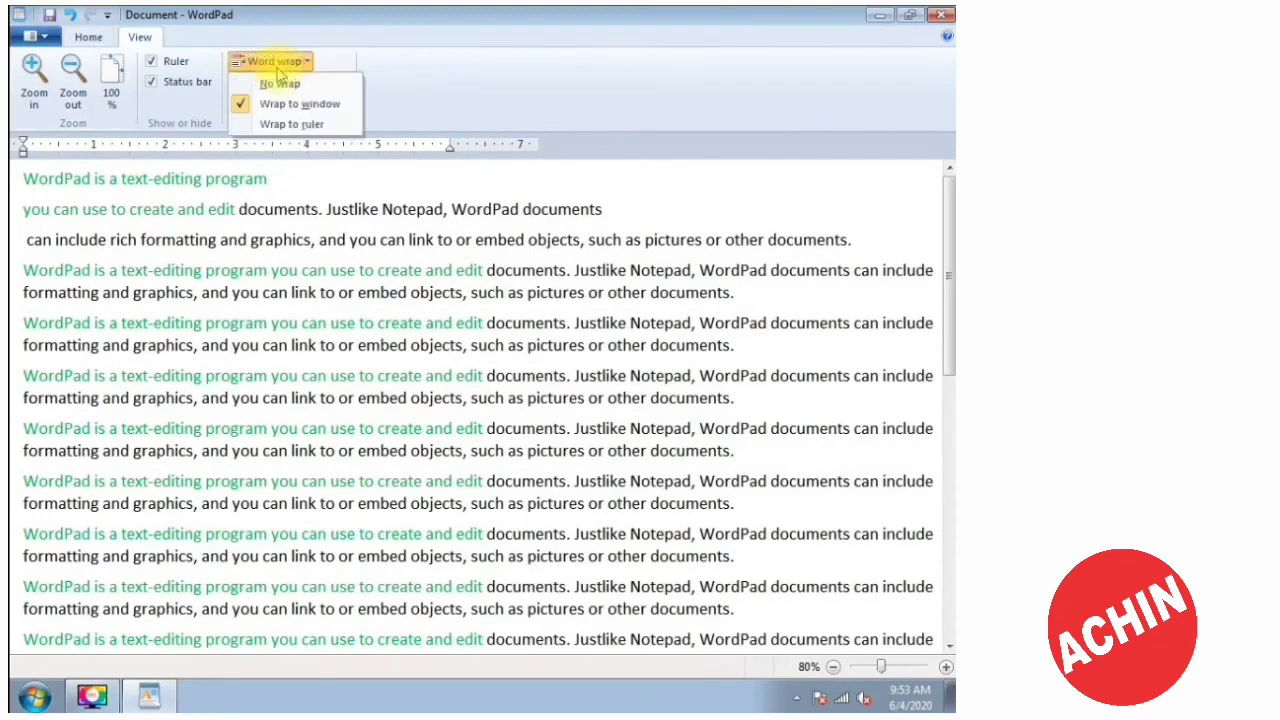
click(274, 128)
click(268, 61)
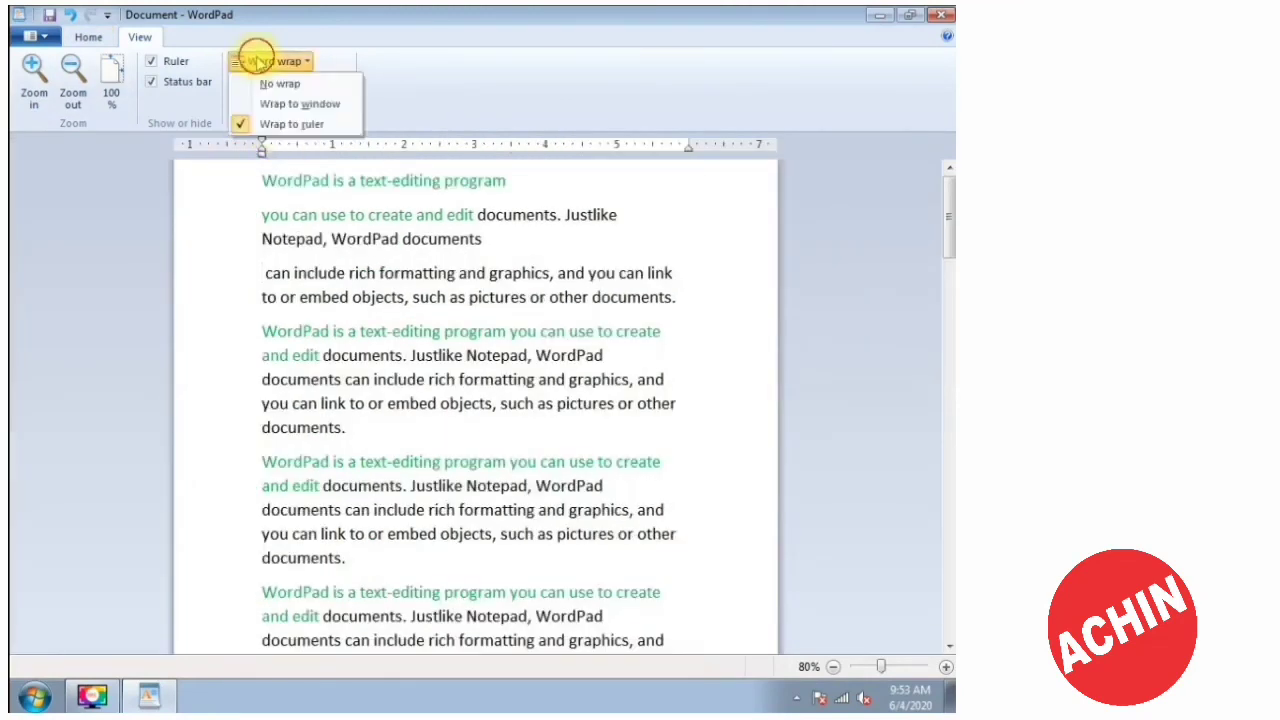
click(276, 128)
click(270, 61)
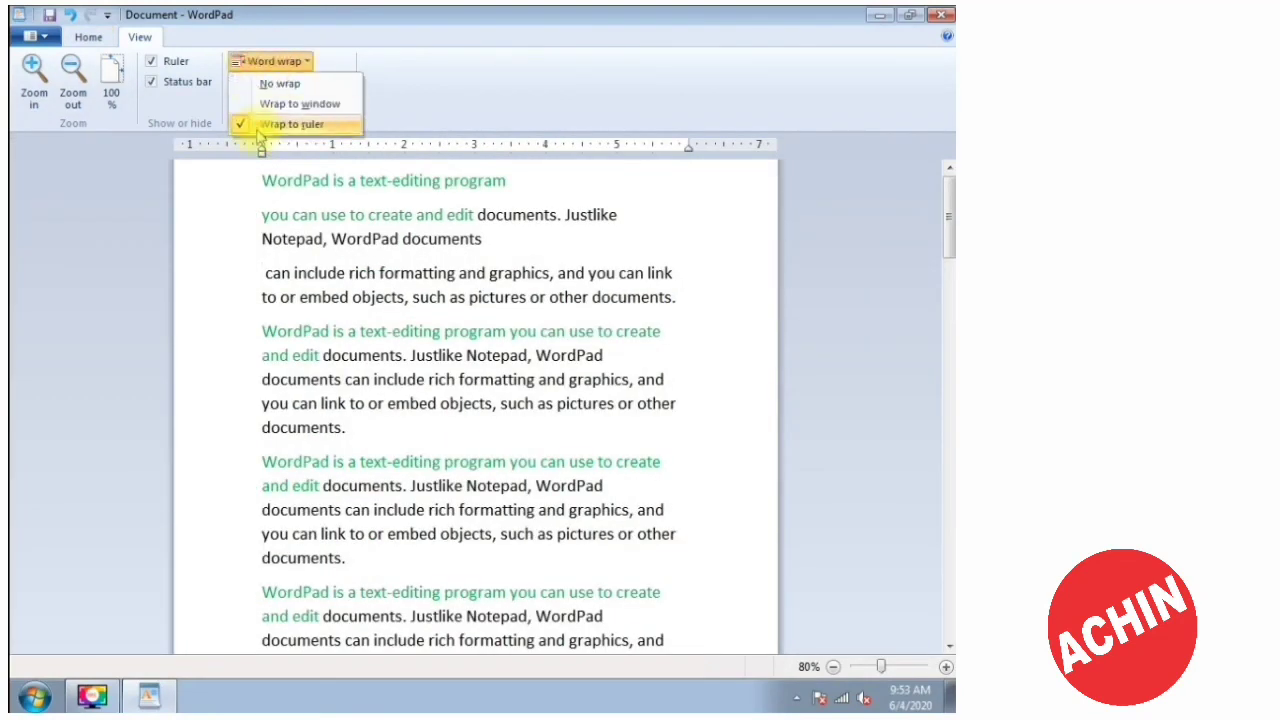
click(260, 125)
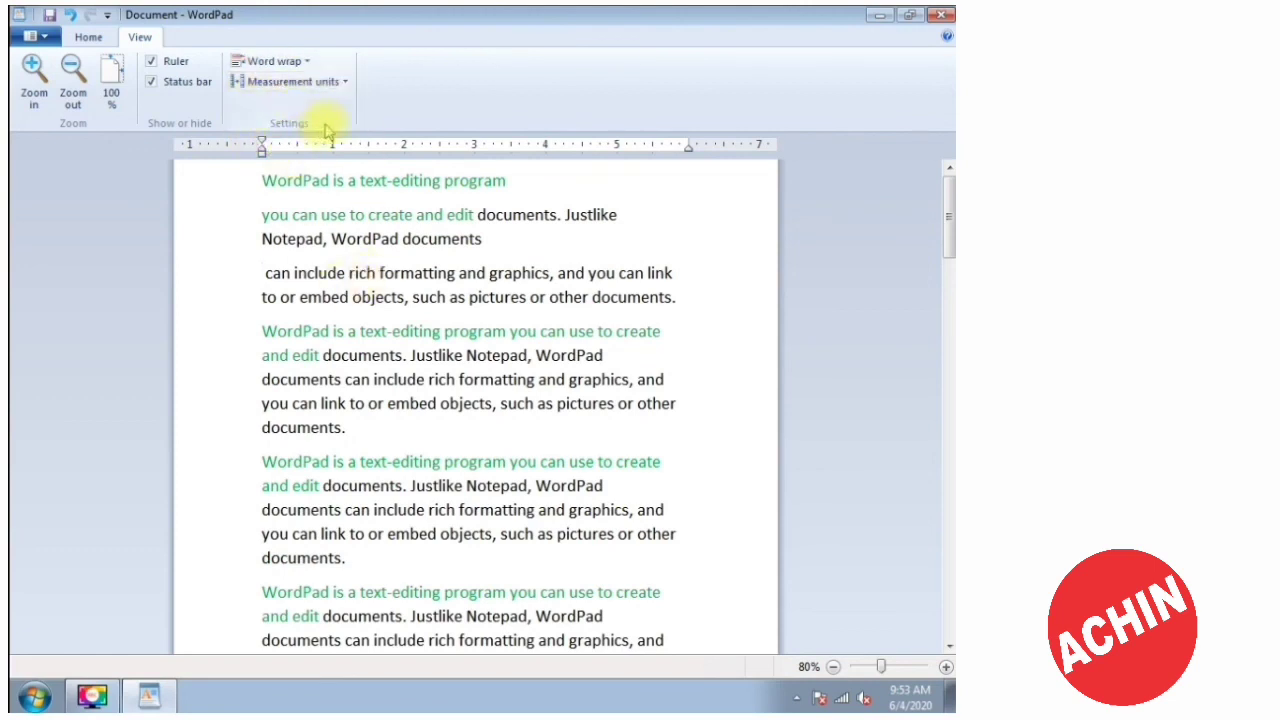
click(328, 84)
click(324, 86)
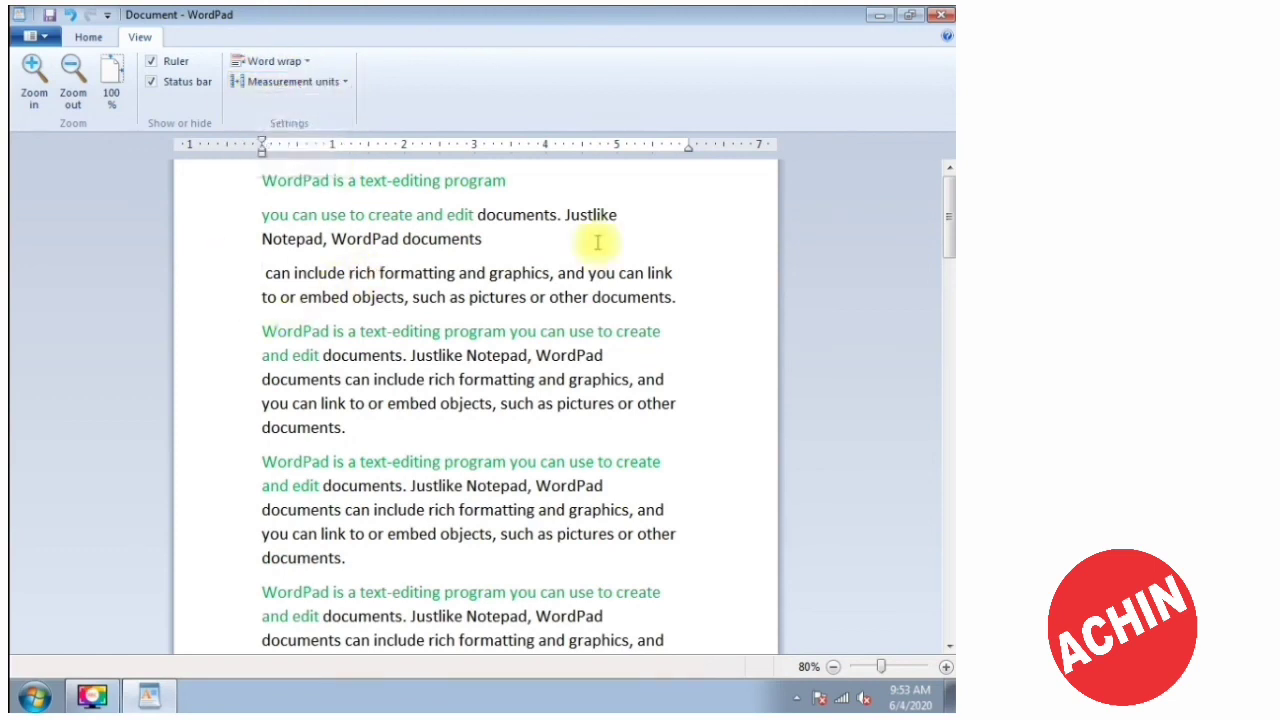
scroll(452, 341, down, 1)
scroll(452, 341, up, 1)
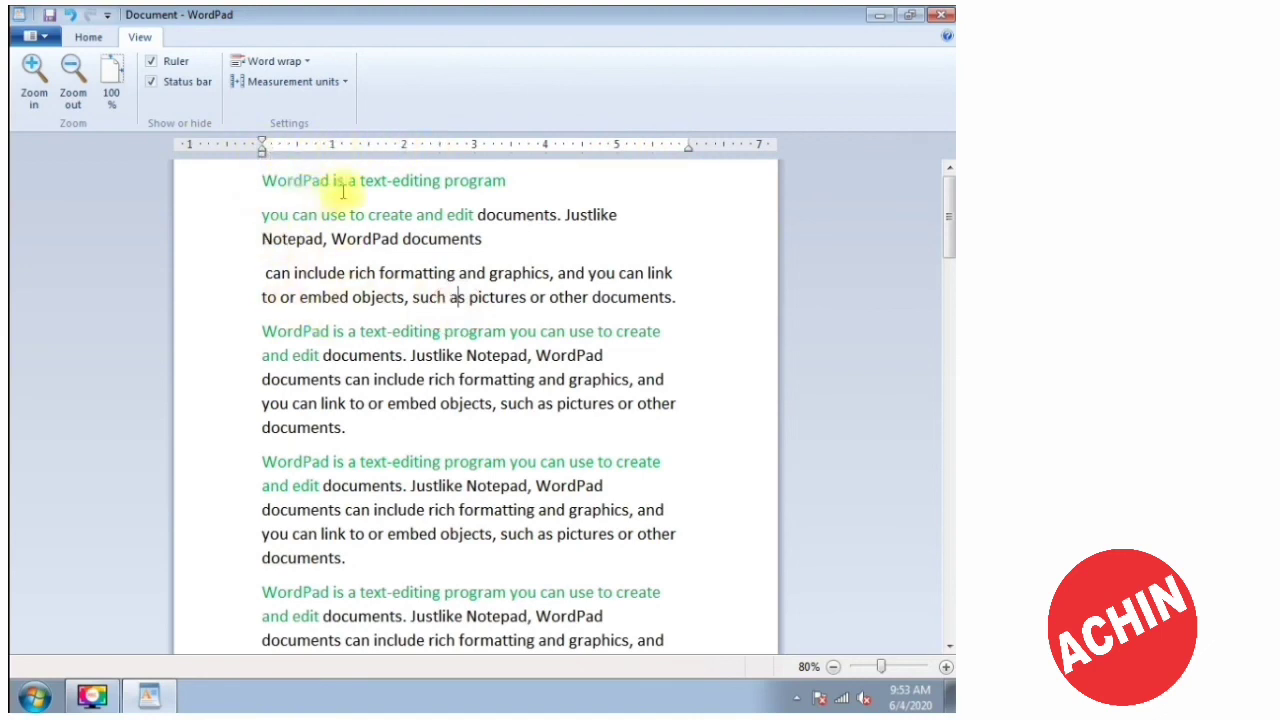
Switch the measurement units to Centimeters, to Points and finally to Picas, comparing the ruler scale for each.
click(335, 90)
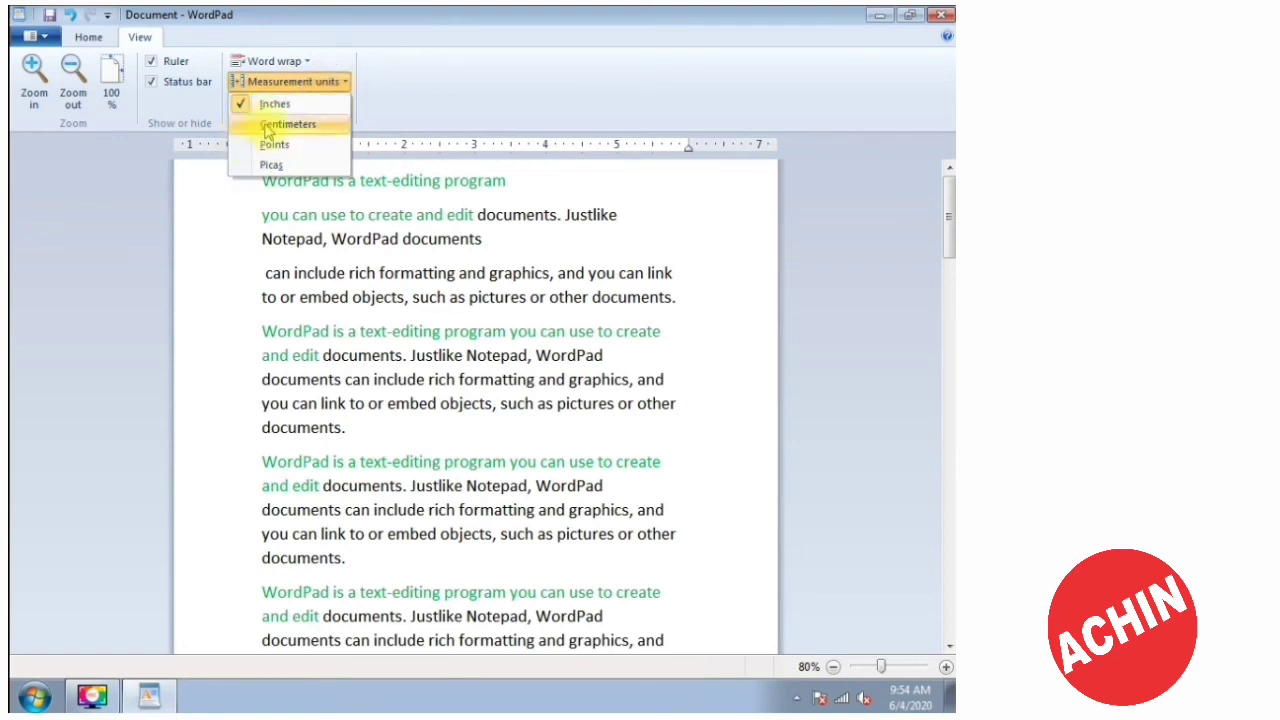
click(268, 128)
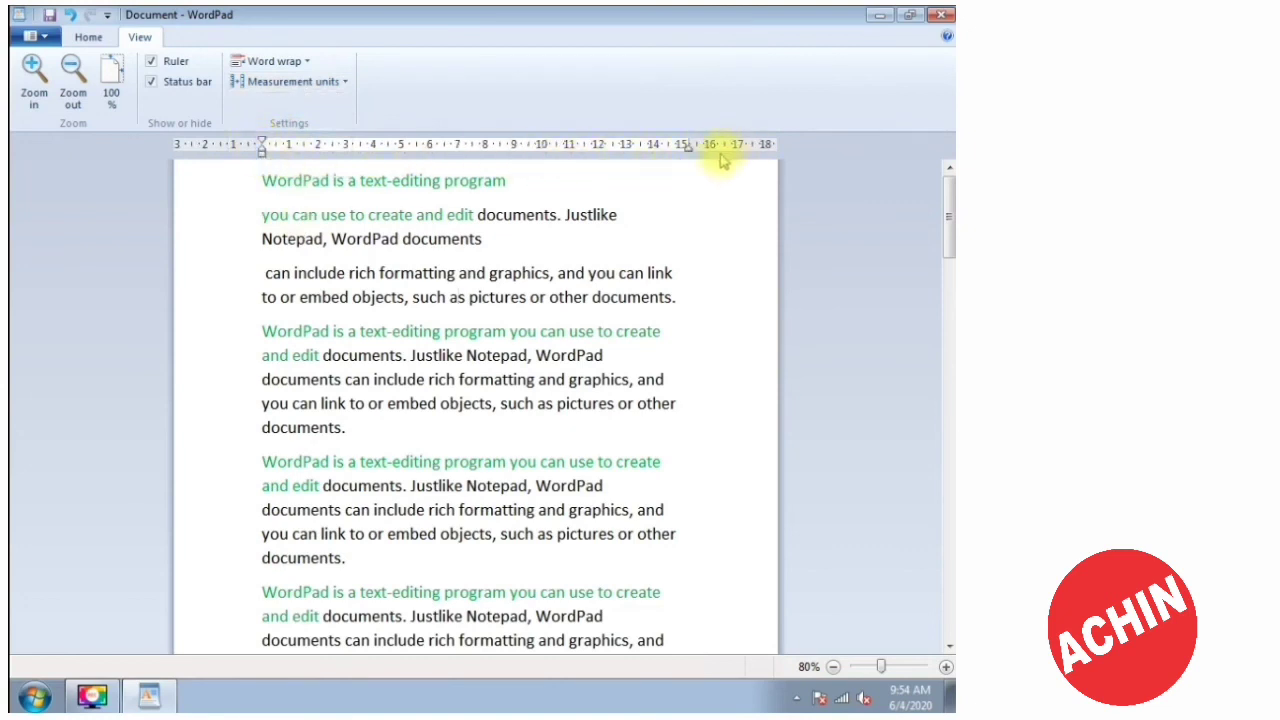
click(285, 81)
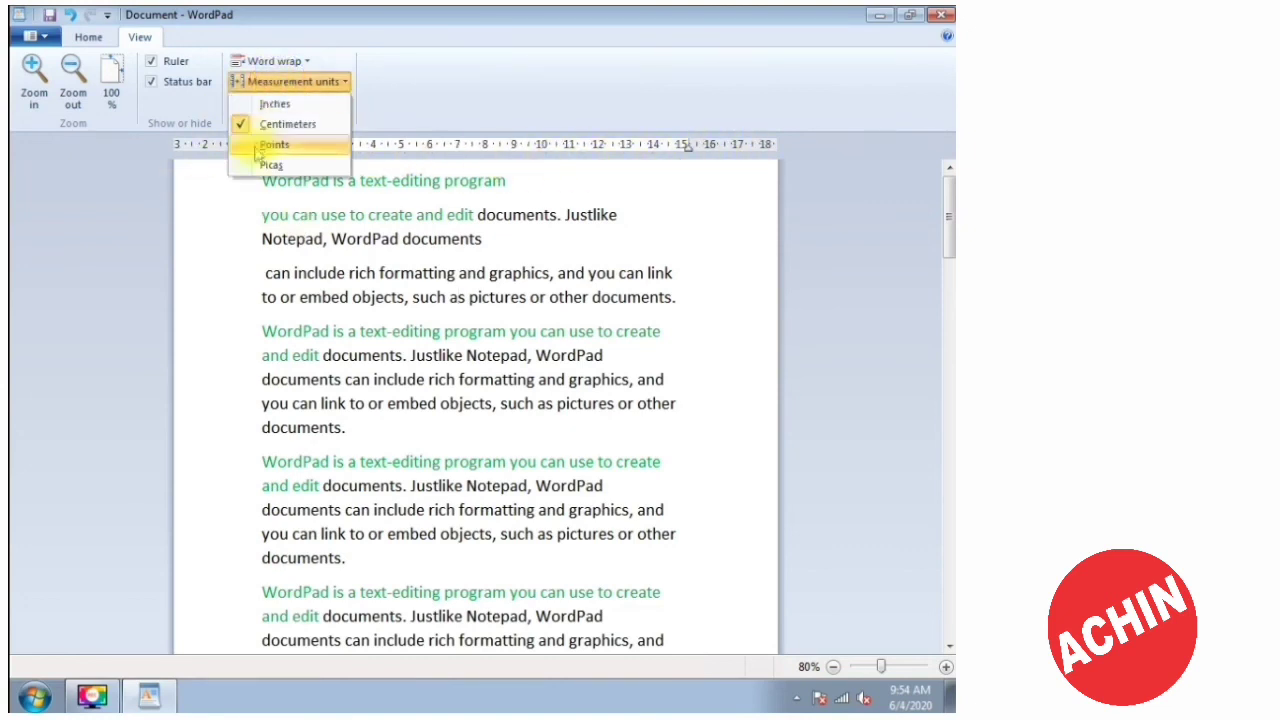
click(274, 142)
click(285, 81)
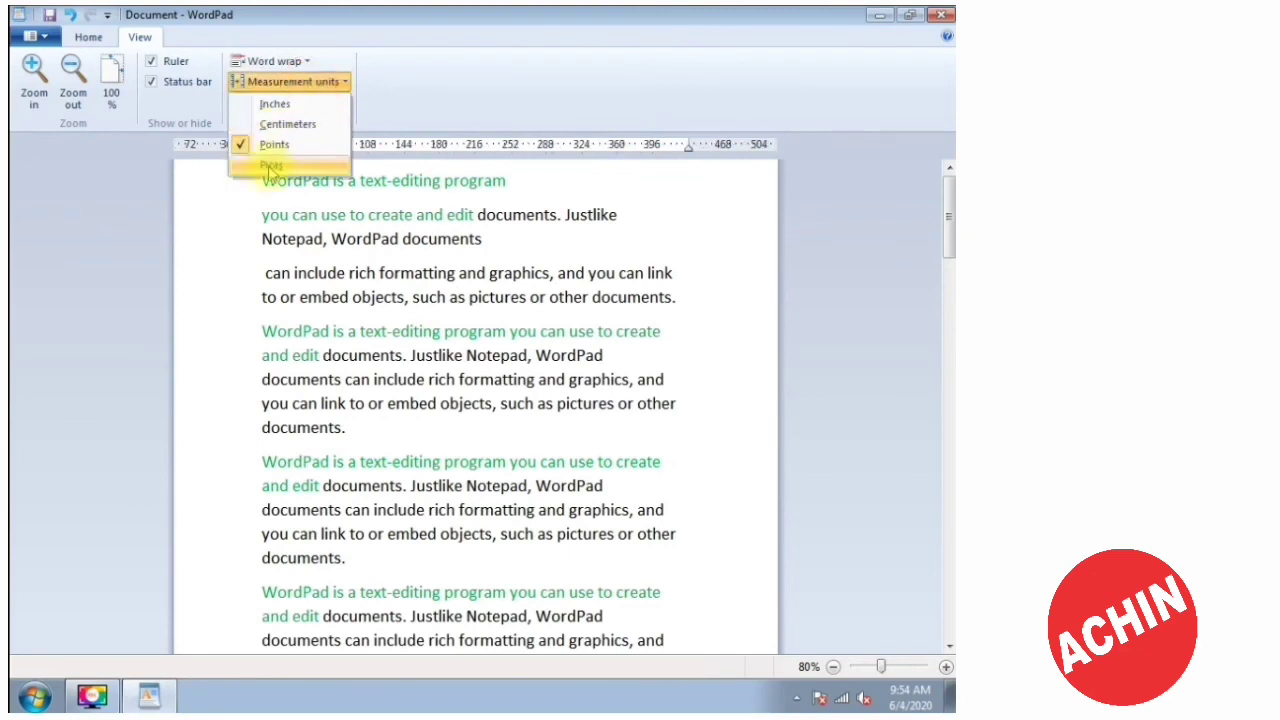
click(272, 163)
Select the text from the start of the document through "graphics" in the second unsplit paragraph.
drag(262, 181, 636, 510)
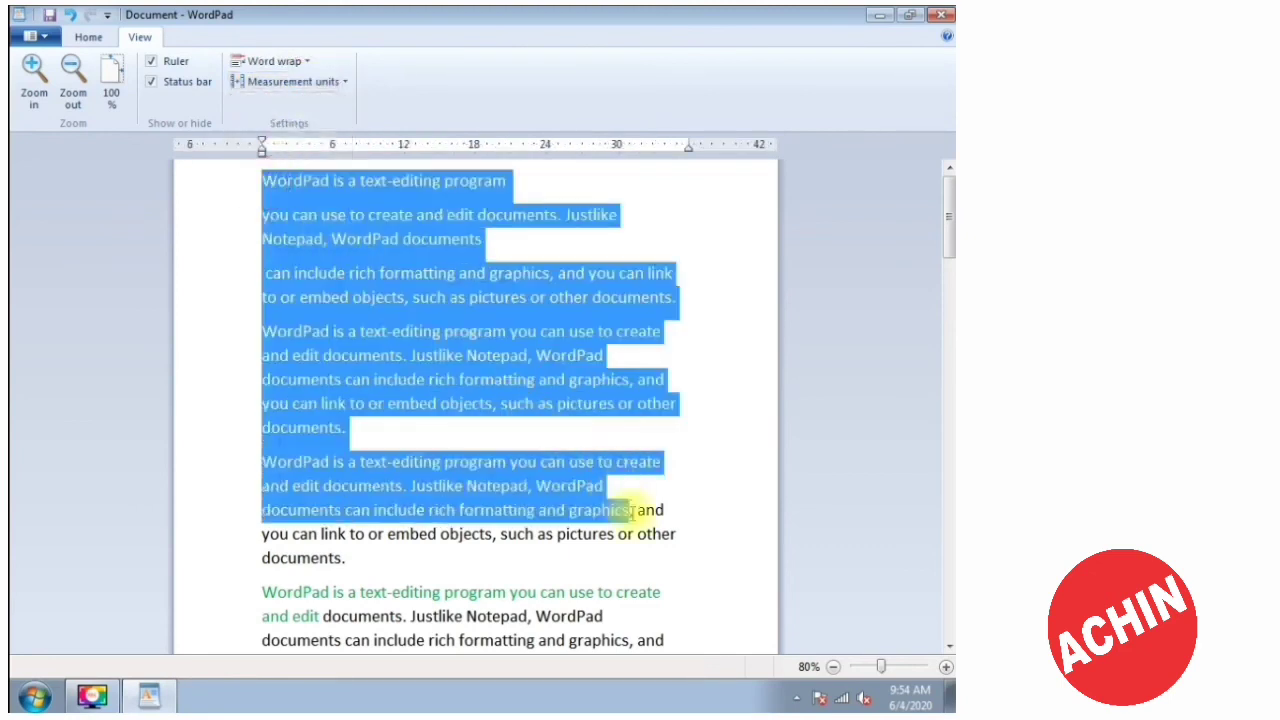